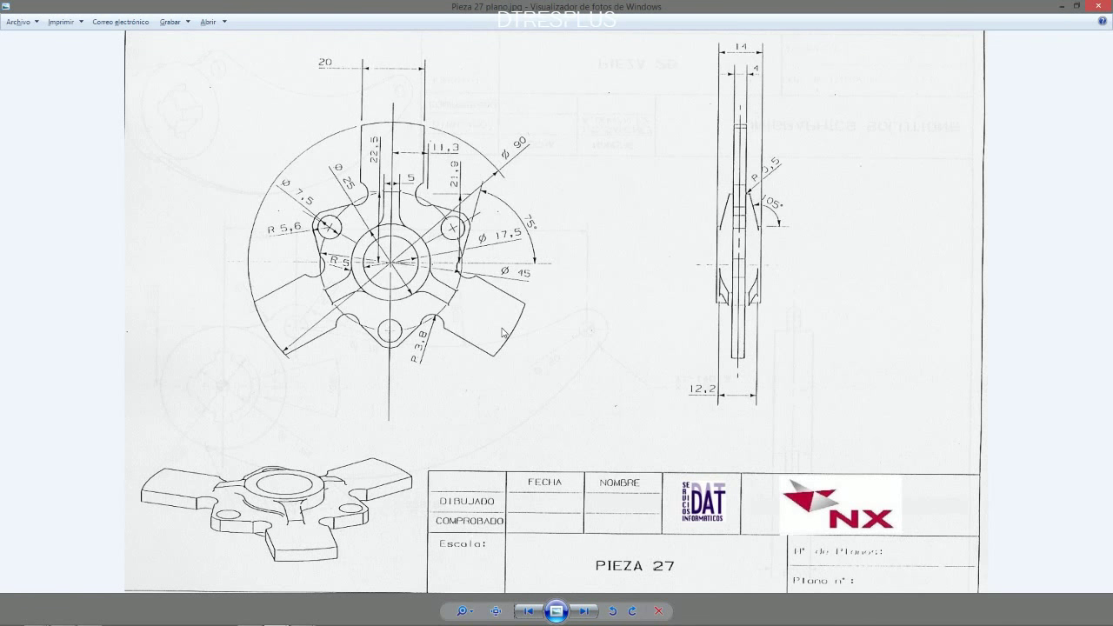
Step: Create the model part 'Pieza 27 DVD' and review the Pieza 27 drawing
{"action": "key", "text": "alt+Tab"}
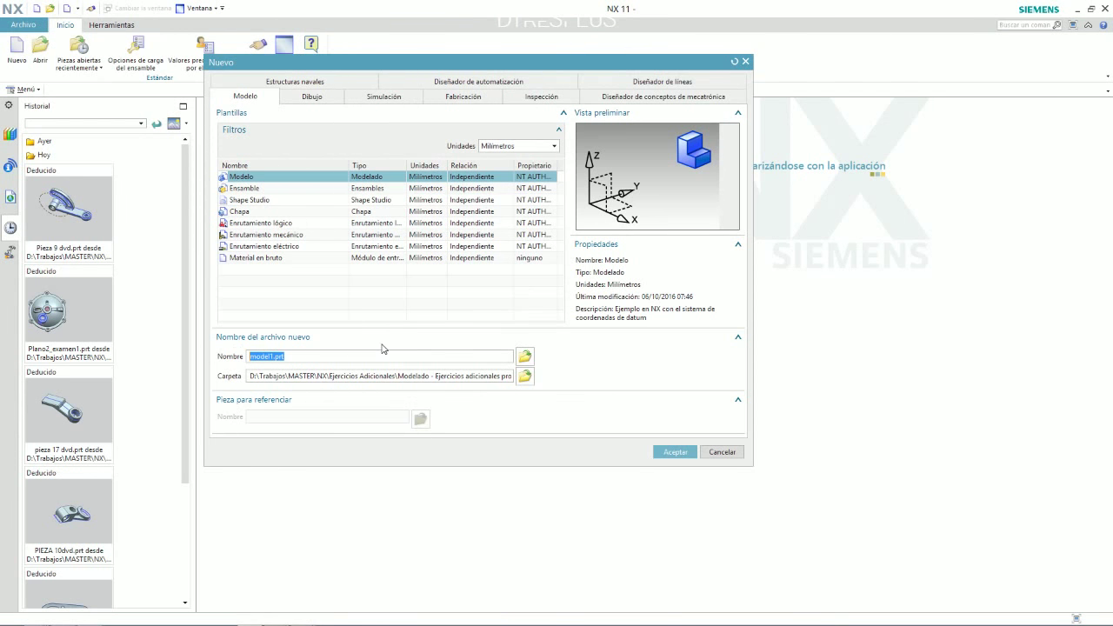
{"action": "type", "text": "Pieza 27 DVD"}
{"action": "key", "text": "Return"}
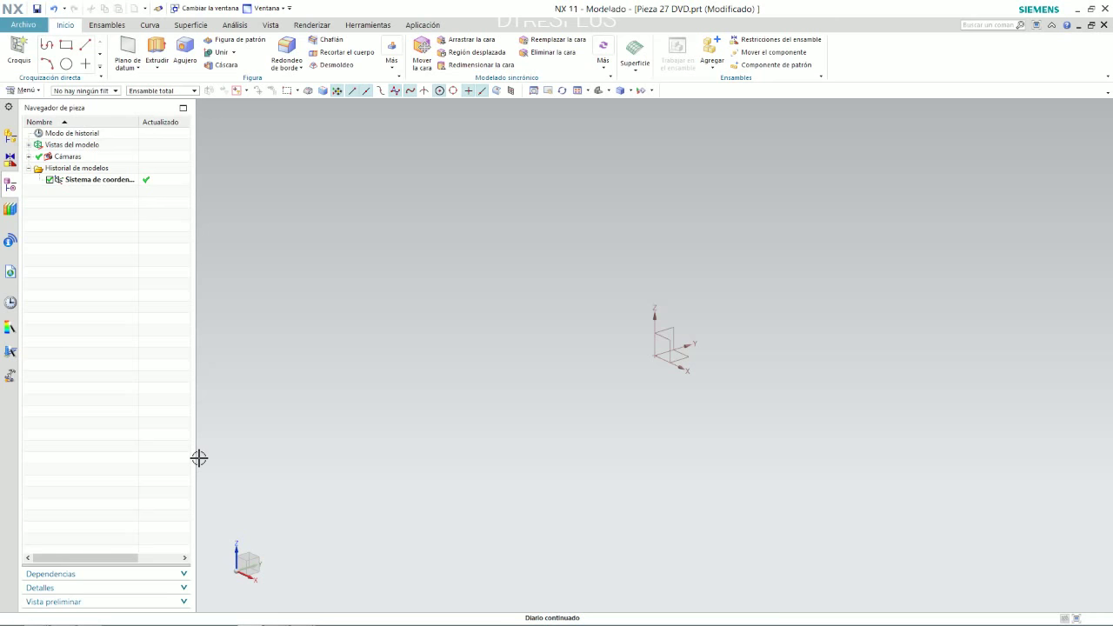
{"action": "key", "text": "alt+Tab"}
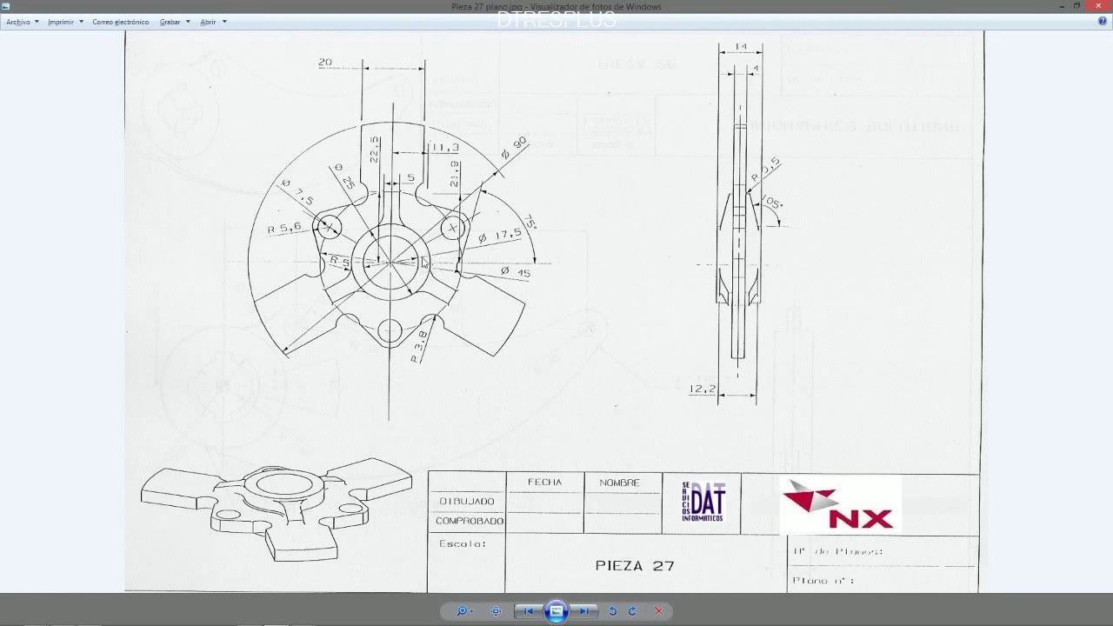
{"action": "key", "text": "alt+Tab"}
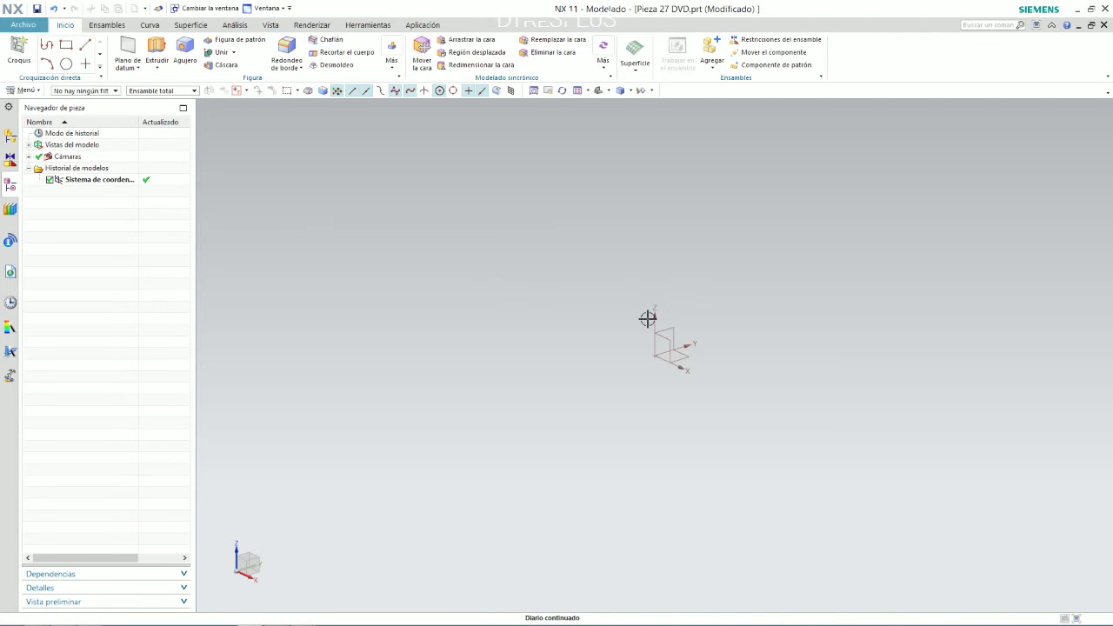
Step: Start a sketch on the default plane and draw a rectangle
{"action": "left_click", "coordinate": [19, 54]}
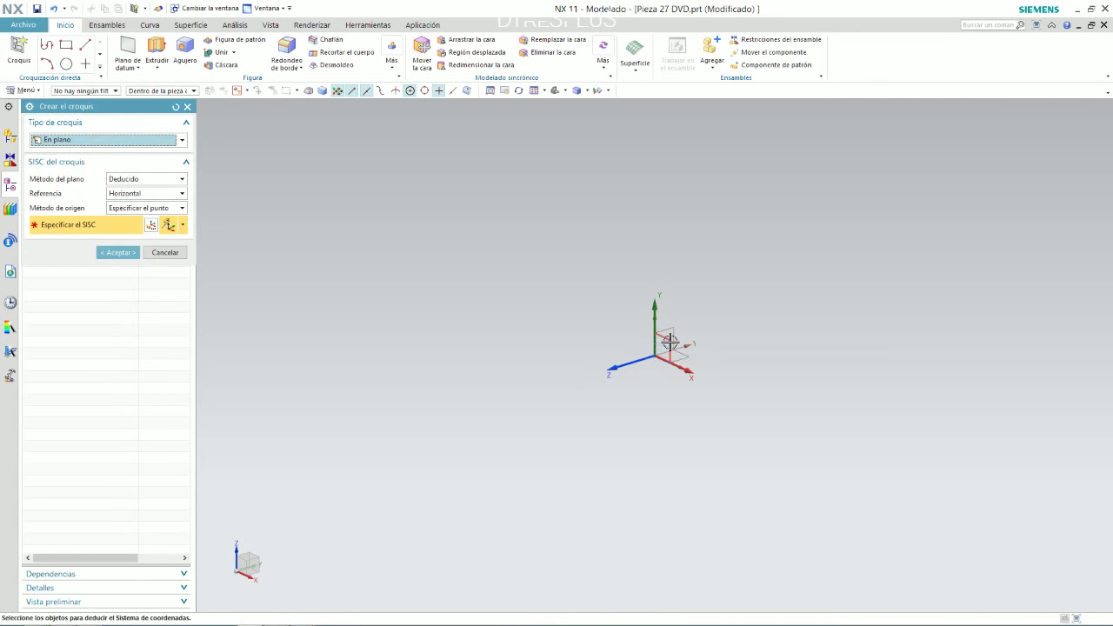
{"action": "middle_click", "coordinate": [669, 342]}
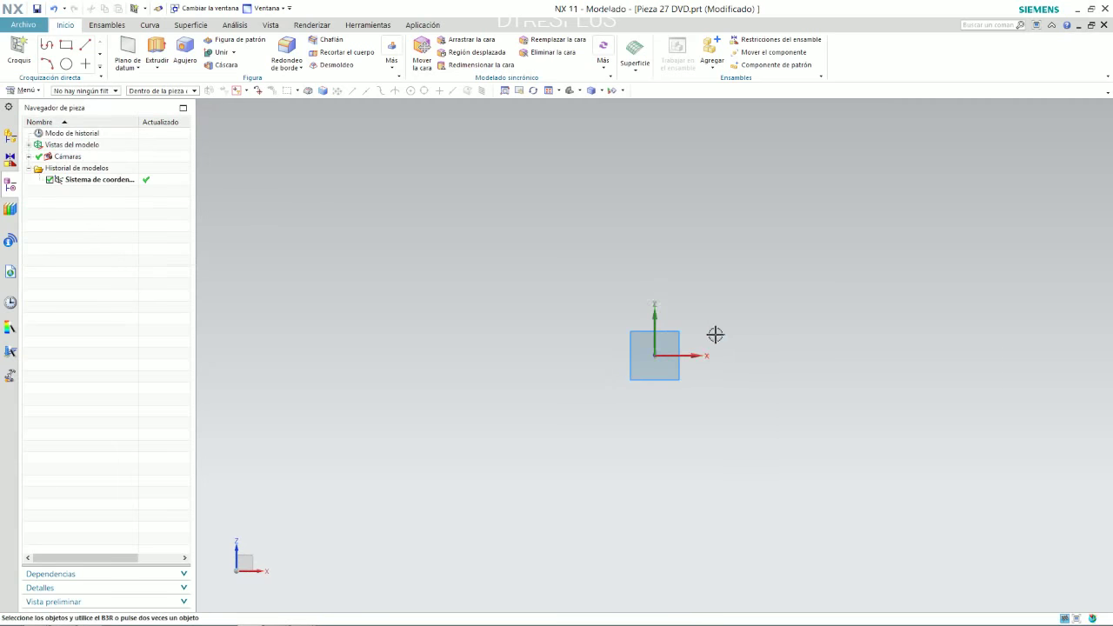
{"action": "left_click", "coordinate": [100, 45]}
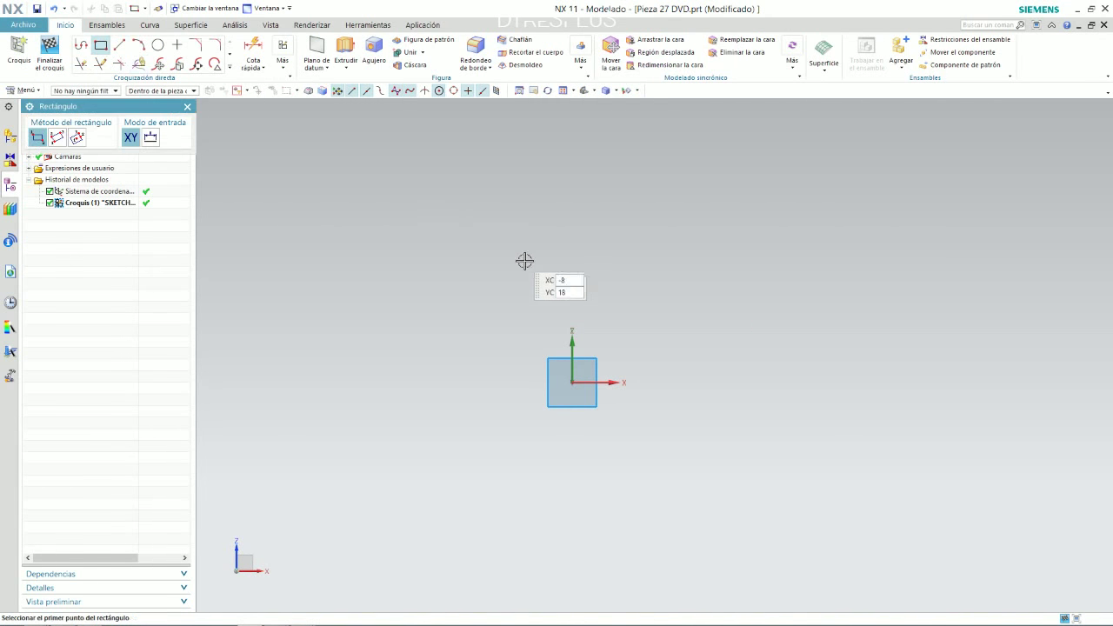
{"action": "left_click", "coordinate": [519, 257]}
{"action": "left_click", "coordinate": [648, 297]}
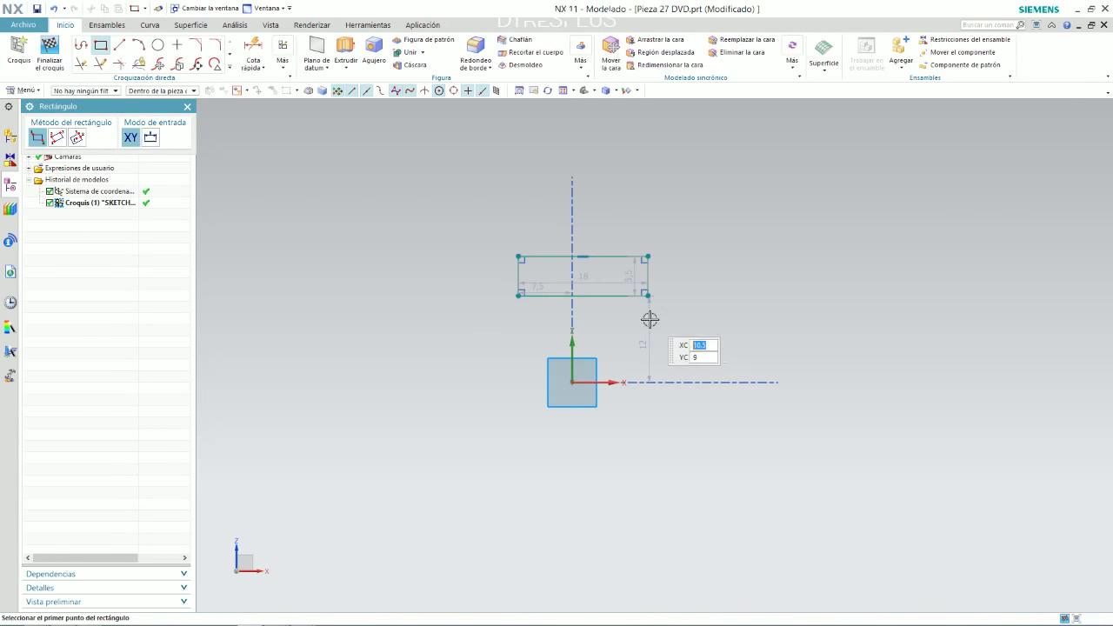
{"action": "middle_click", "coordinate": [633, 275]}
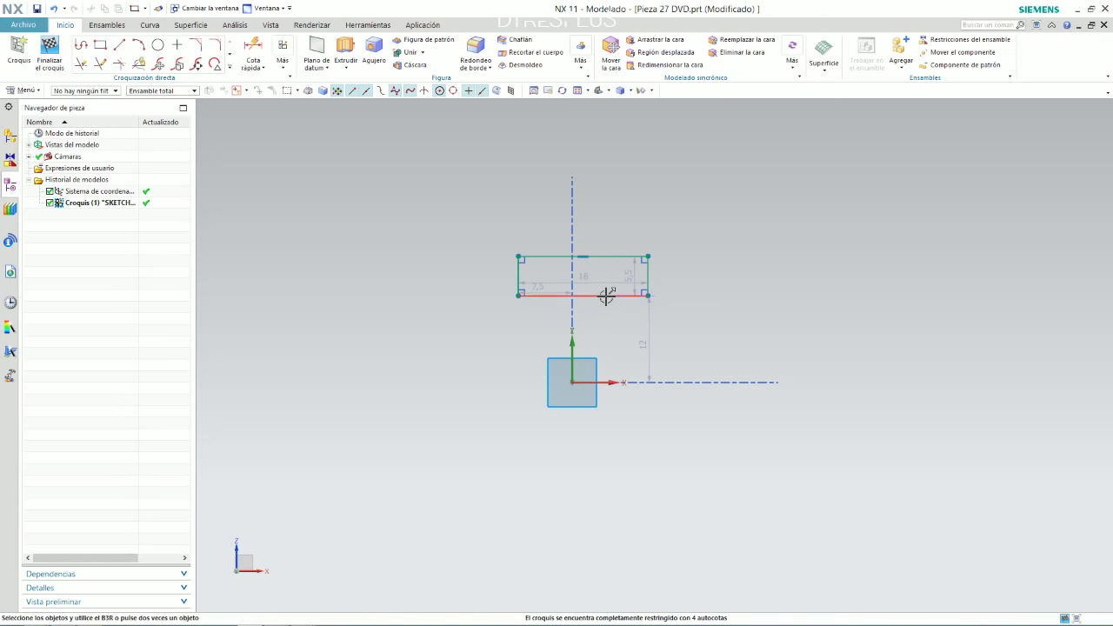
Step: Centre the rectangle's bottom-edge midpoint on the origin and move the 21 width dimension above it
{"action": "left_click", "coordinate": [604, 296]}
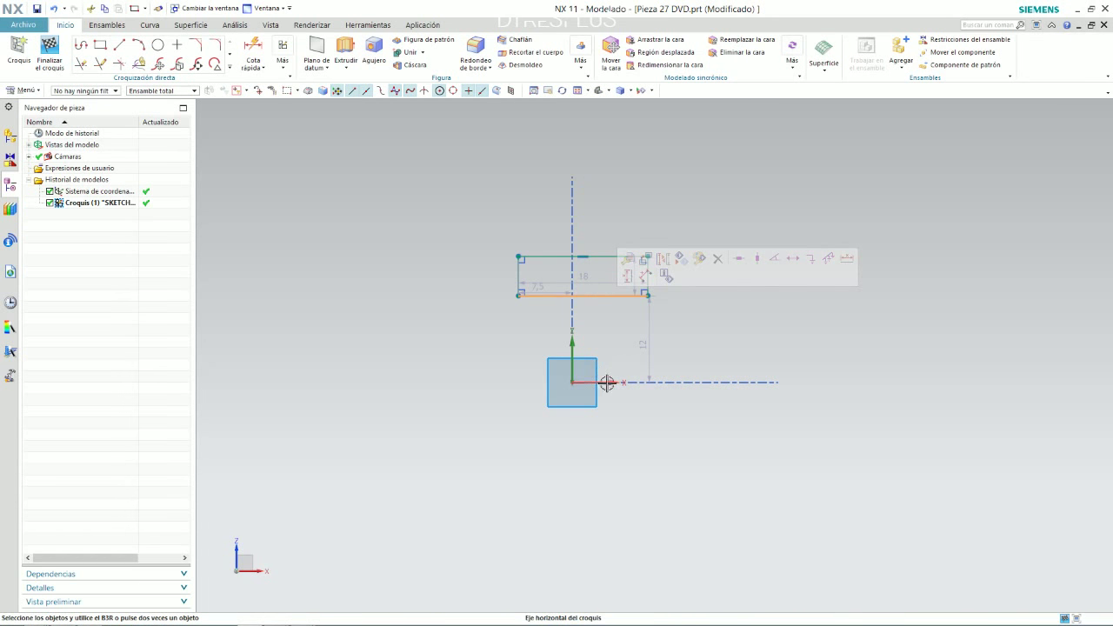
{"action": "right_click", "coordinate": [573, 384]}
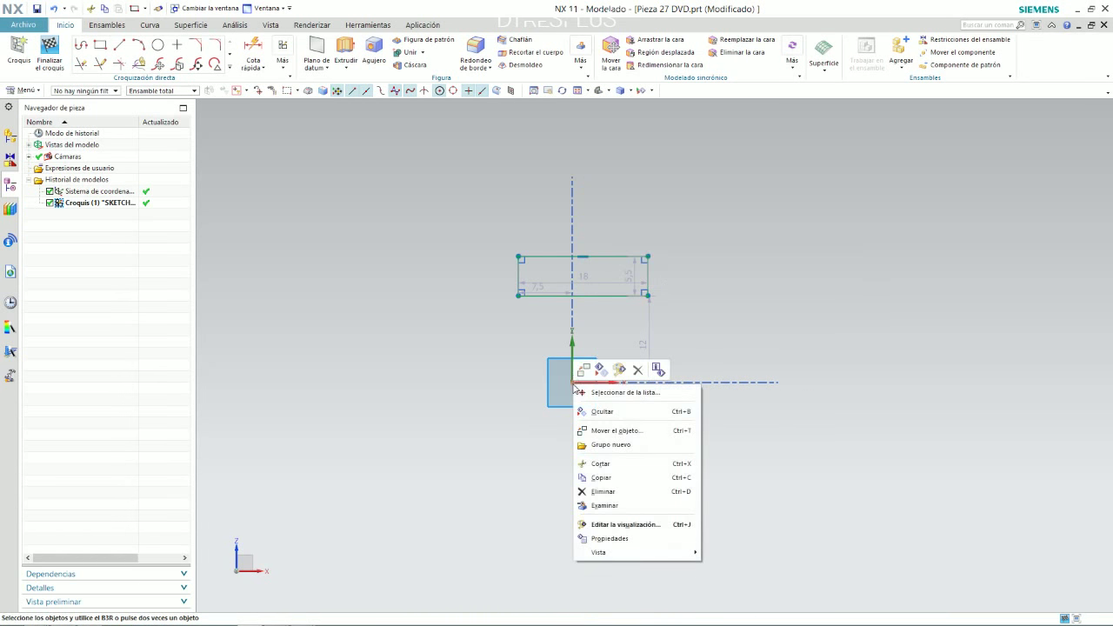
{"action": "left_click", "coordinate": [604, 392]}
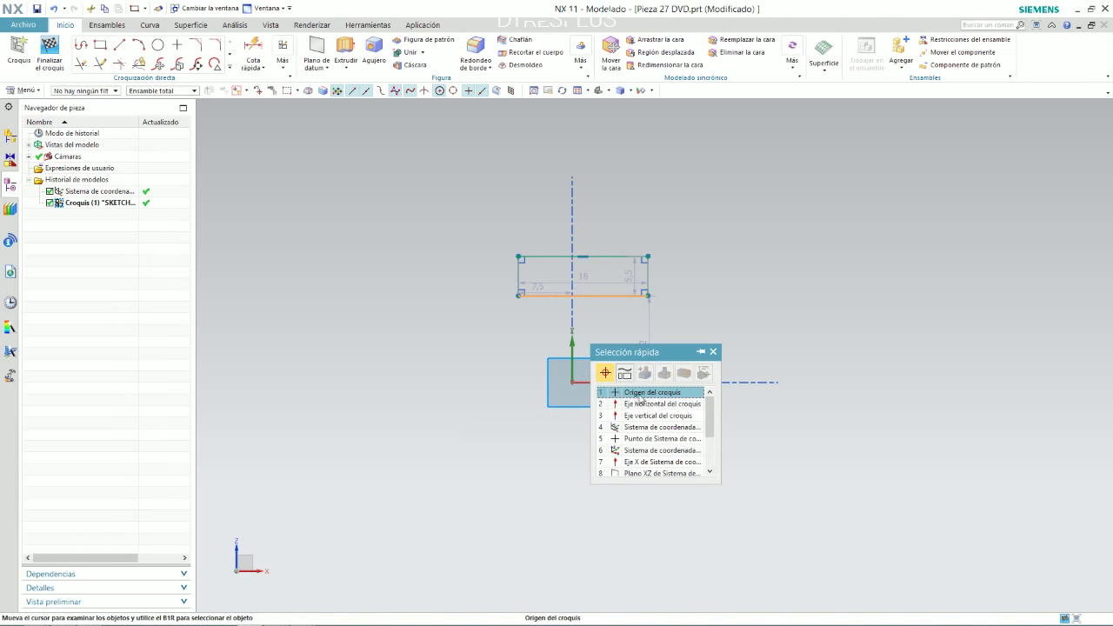
{"action": "left_click", "coordinate": [636, 393]}
{"action": "left_click", "coordinate": [738, 374]}
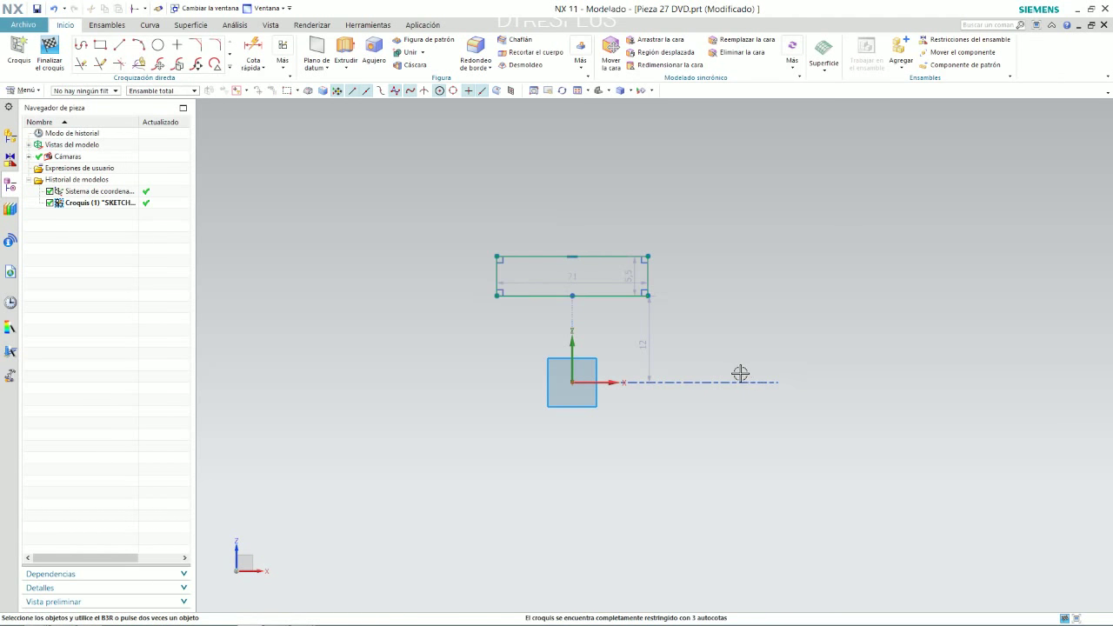
{"action": "scroll", "coordinate": [690, 311], "scroll_direction": "up", "scroll_amount": 3}
{"action": "scroll", "coordinate": [666, 308], "scroll_direction": "down", "scroll_amount": 1}
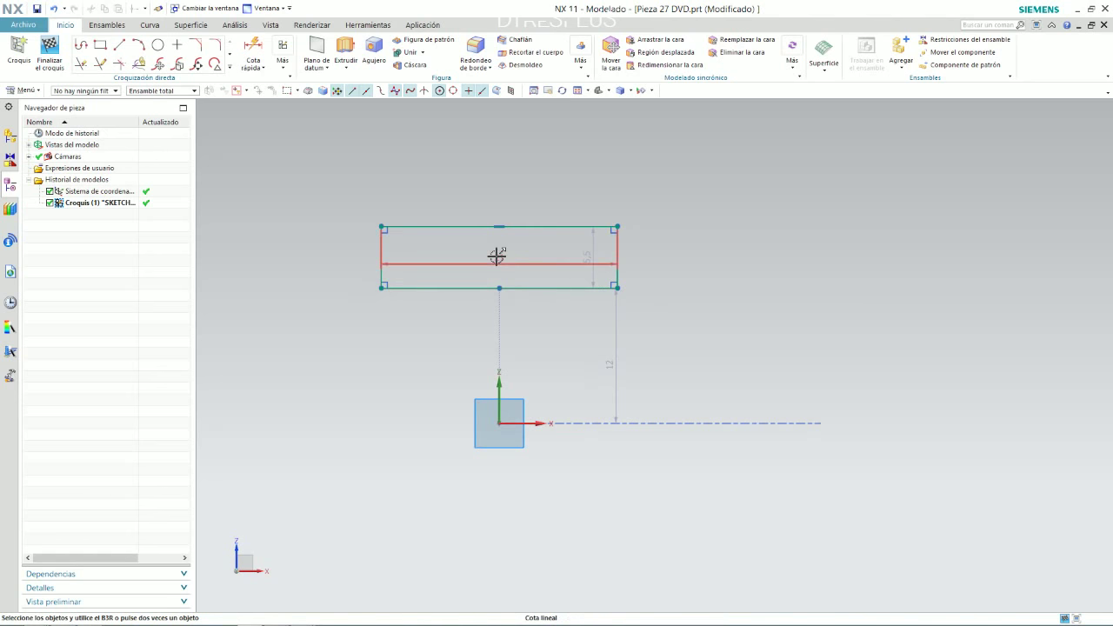
{"action": "mouse_move", "coordinate": [497, 257]}
{"action": "left_mouse_down"}
{"action": "mouse_move", "coordinate": [490, 162]}
{"action": "mouse_move", "coordinate": [507, 165]}
{"action": "left_mouse_up"}
{"action": "key", "text": "alt+Tab"}
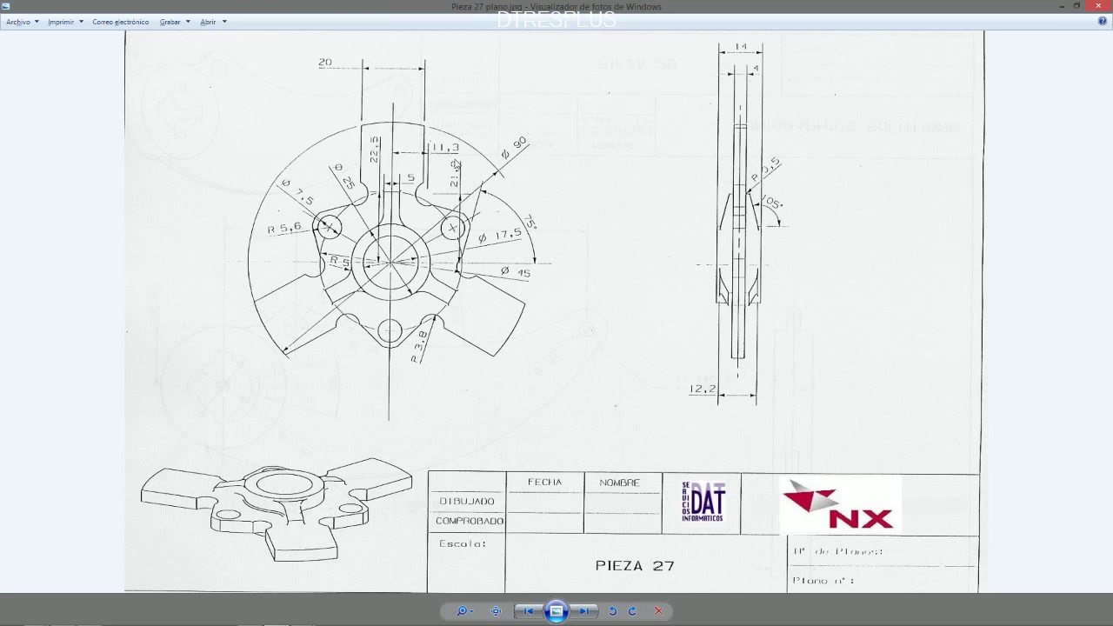
{"action": "key", "text": "alt+Tab"}
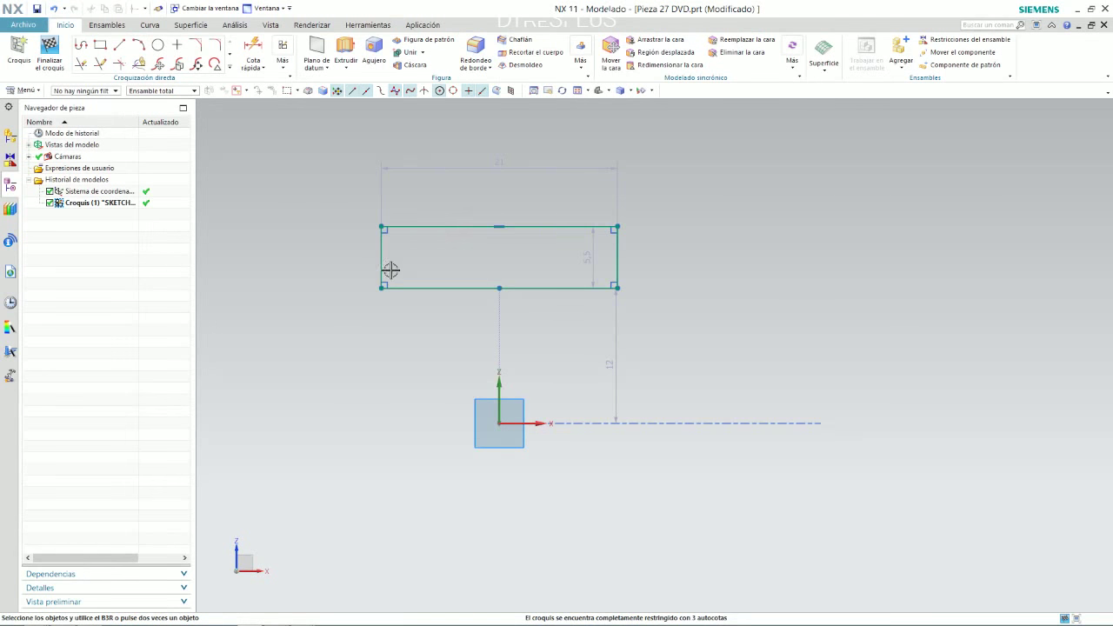
Step: Replace the midpoint constraint by making the rectangle's left edge collinear with the vertical axis
{"action": "left_click", "coordinate": [383, 244]}
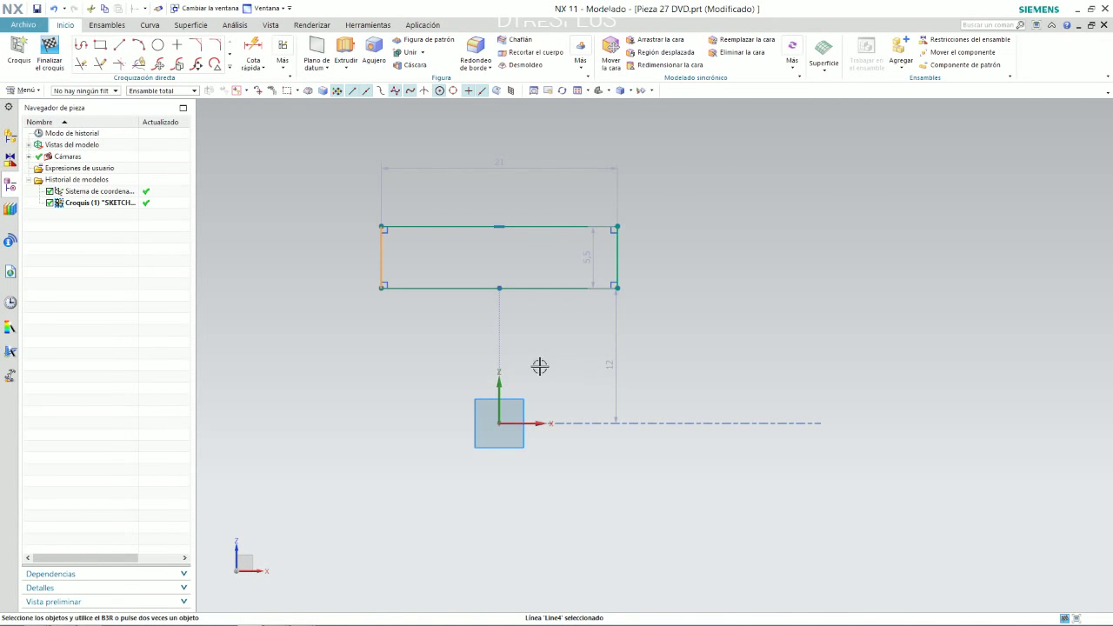
{"action": "left_click", "coordinate": [496, 384]}
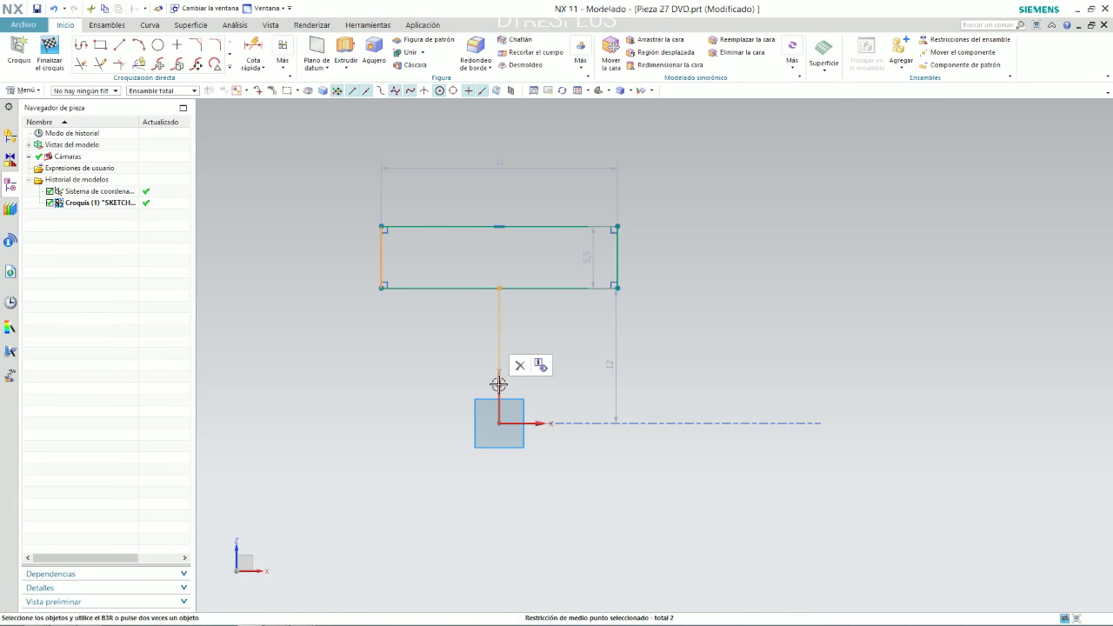
{"action": "left_click", "coordinate": [519, 325]}
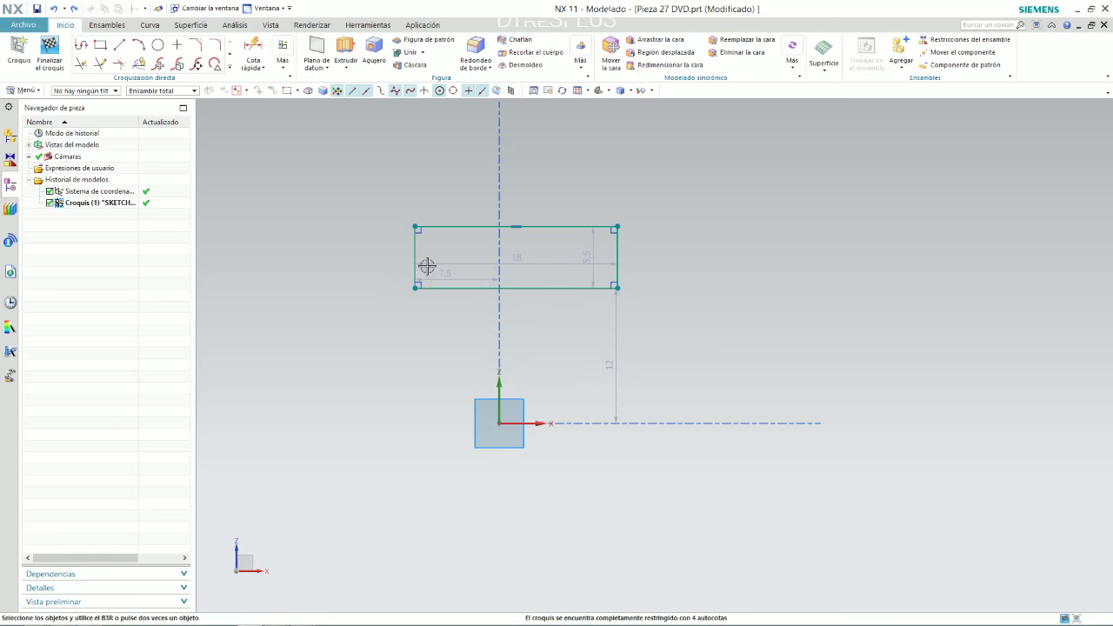
{"action": "left_click", "coordinate": [415, 244]}
{"action": "left_click", "coordinate": [499, 383]}
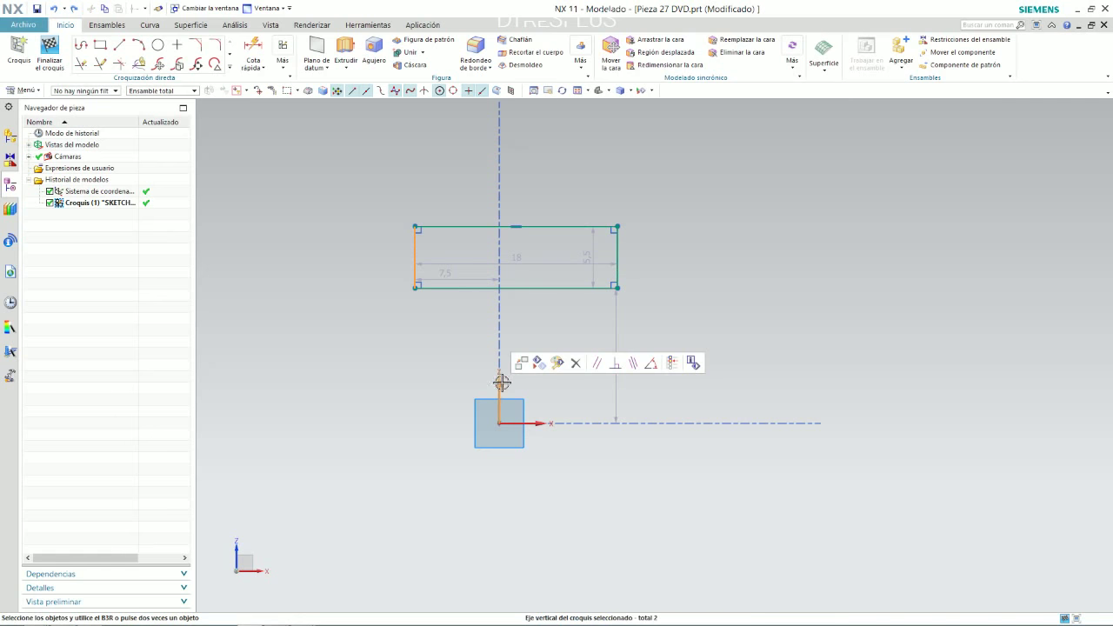
{"action": "left_click", "coordinate": [600, 363]}
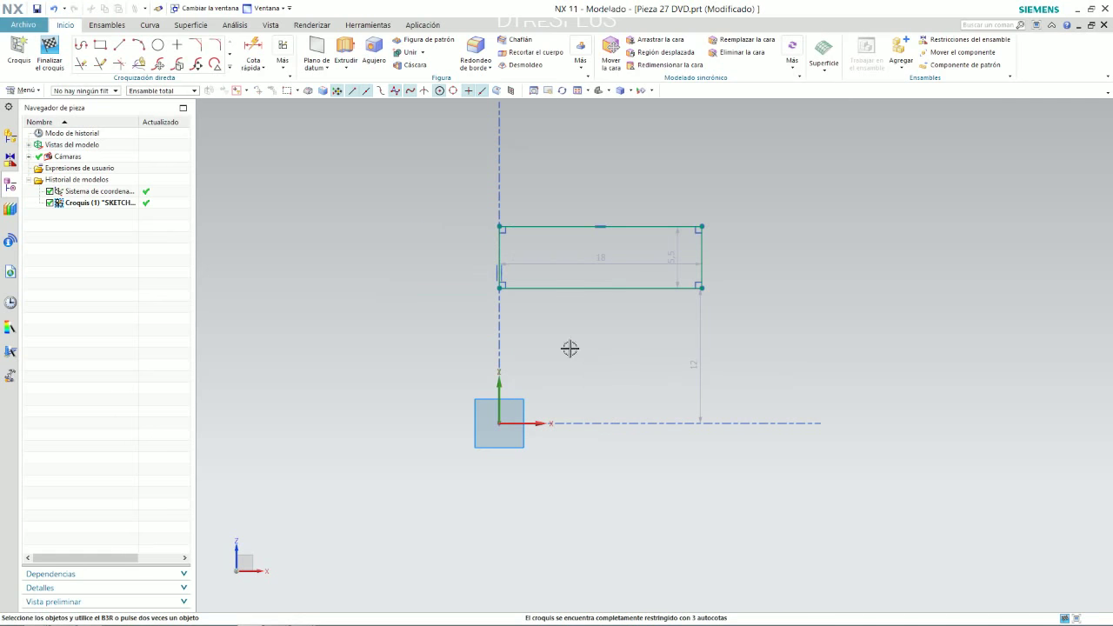
Step: Set the rectangle's width dimension to 7 and move the 2.1 height dimension to the right
{"action": "left_click", "coordinate": [597, 259]}
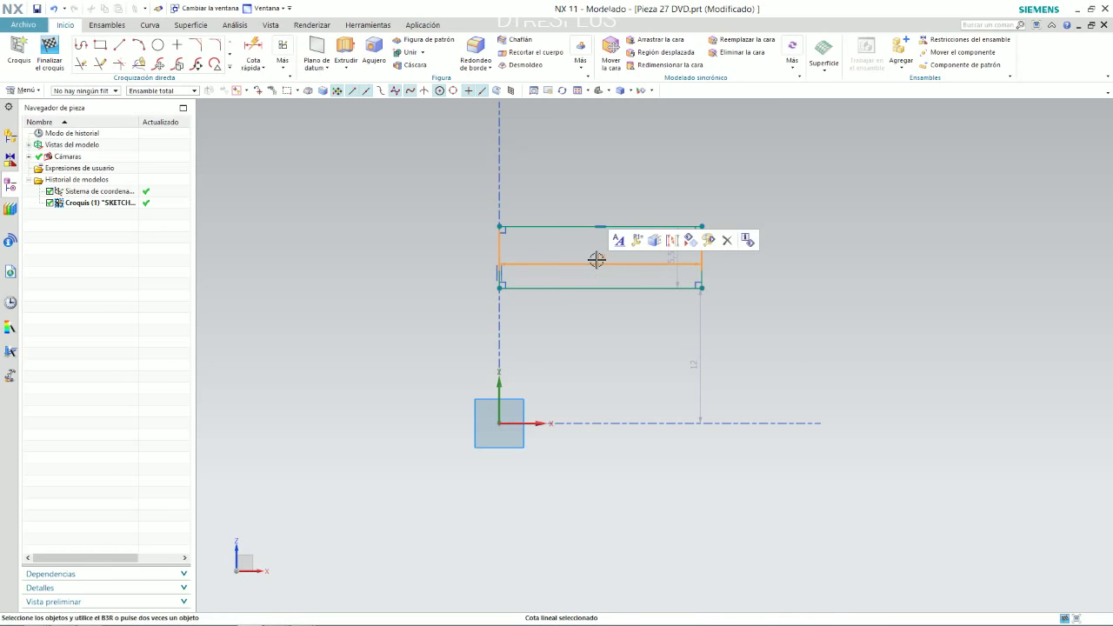
{"action": "key", "text": "alt+Tab"}
{"action": "key", "text": "alt+Tab"}
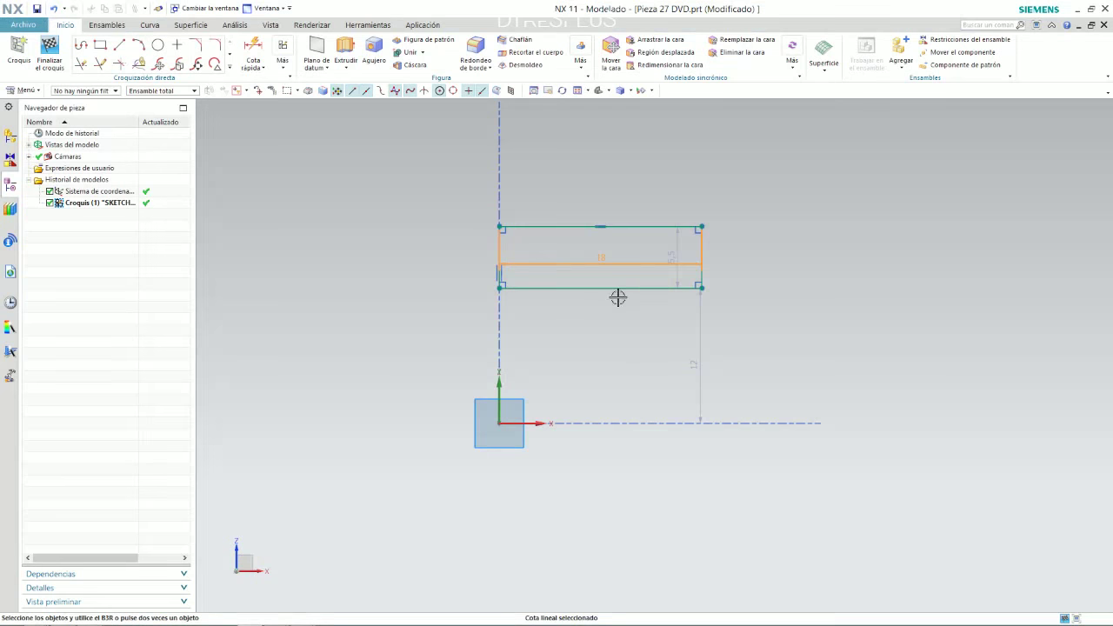
{"action": "left_click_drag", "start_coordinate": [603, 259], "coordinate": [602, 180]}
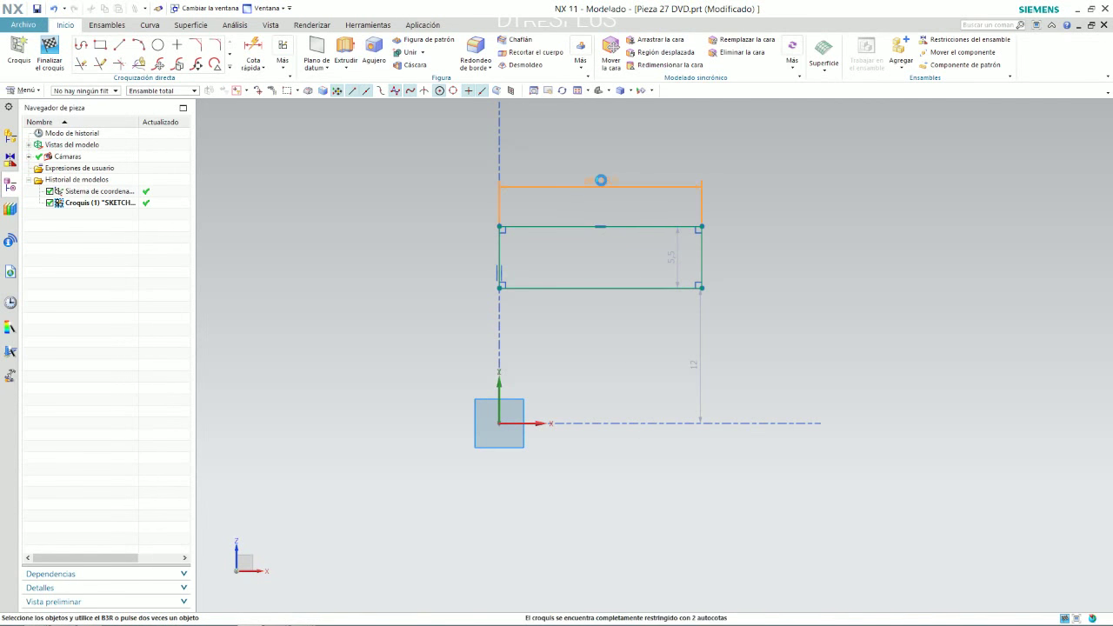
{"action": "double_click", "coordinate": [601, 185]}
{"action": "type", "text": "7"}
{"action": "key", "text": "Return"}
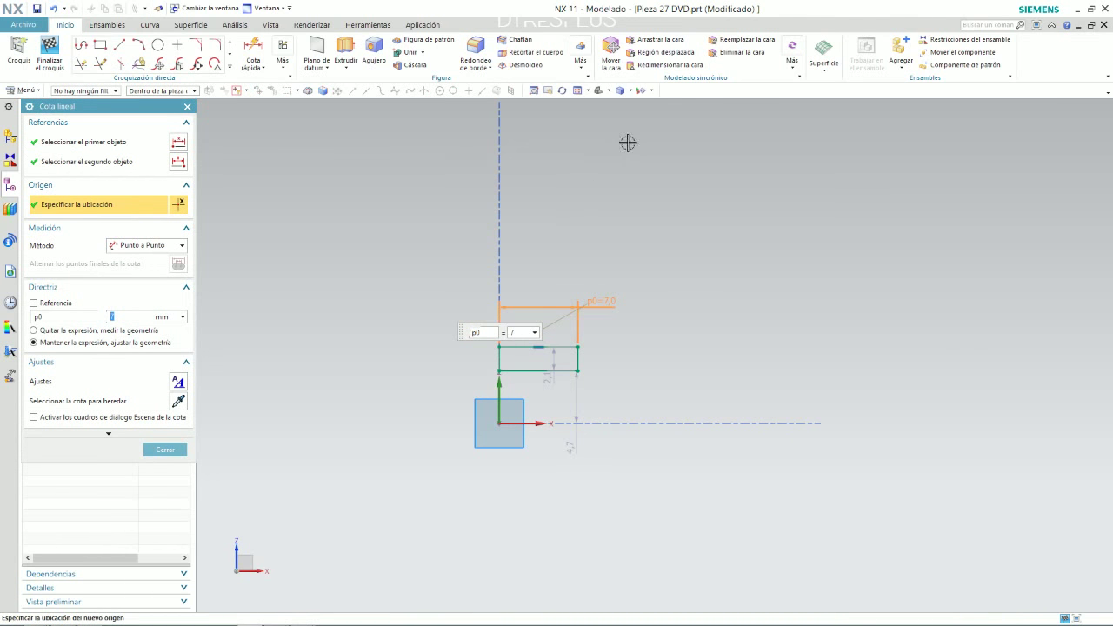
{"action": "scroll", "coordinate": [570, 352], "scroll_direction": "up", "scroll_amount": 4}
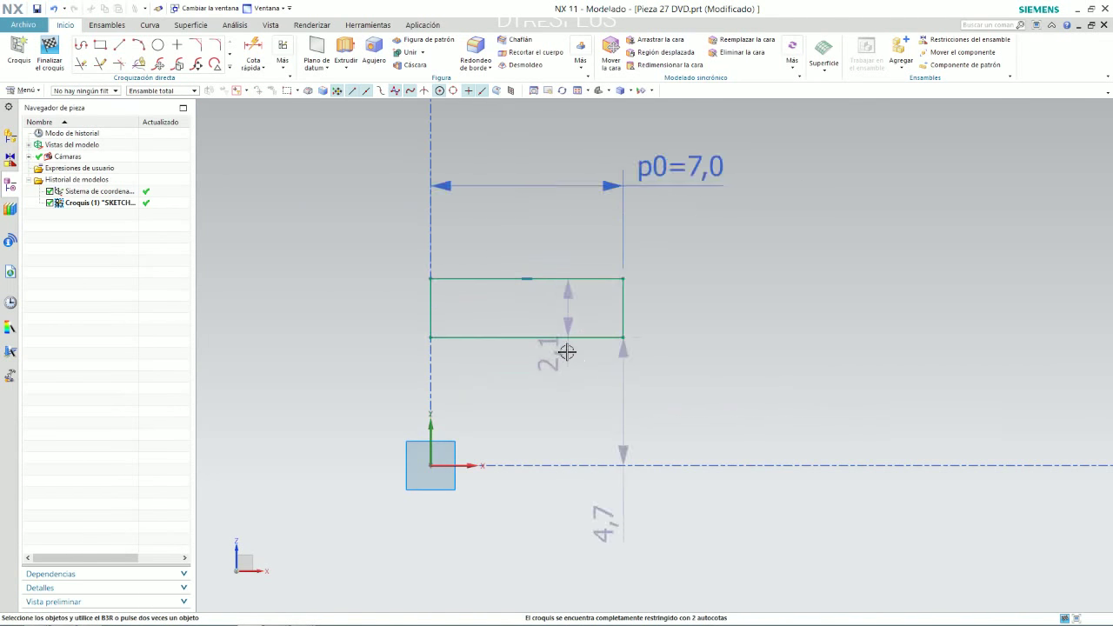
{"action": "left_click_drag", "start_coordinate": [606, 357], "coordinate": [734, 308]}
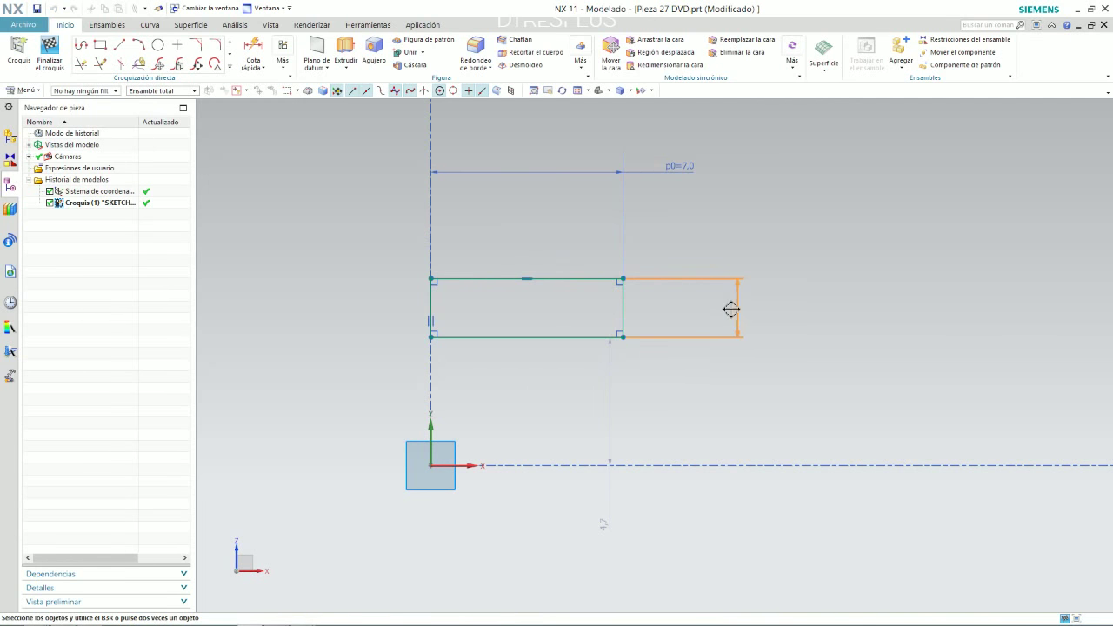
{"action": "key", "text": "alt+Tab"}
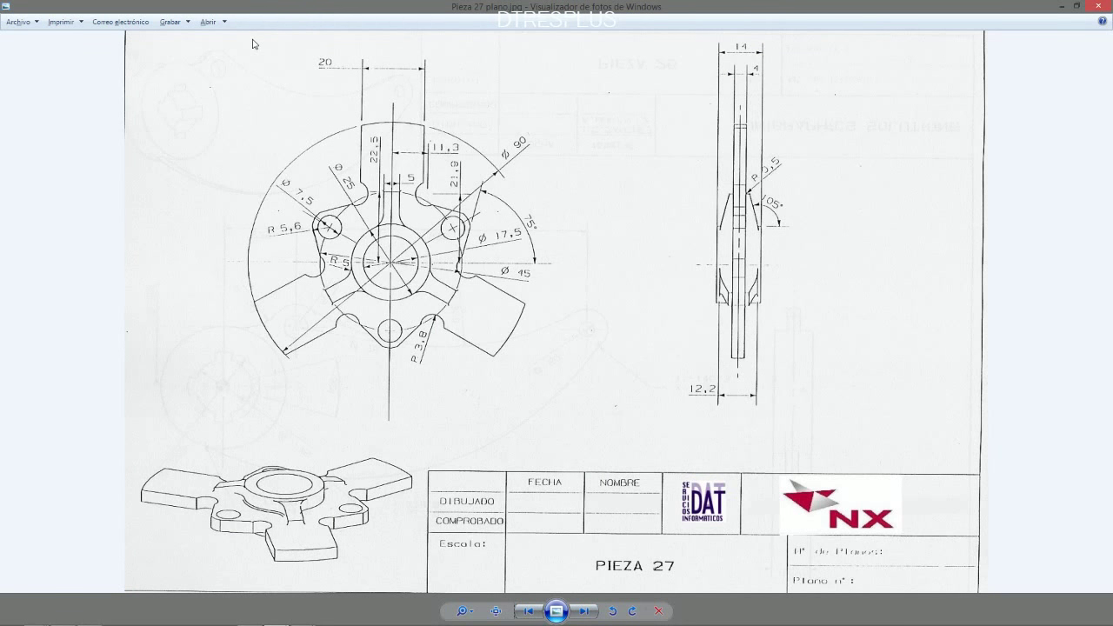
{"action": "key", "text": "alt+Tab"}
Step: Dimension the rectangle's bottom edge 8.8 above the horizontal axis
{"action": "key", "text": "d"}
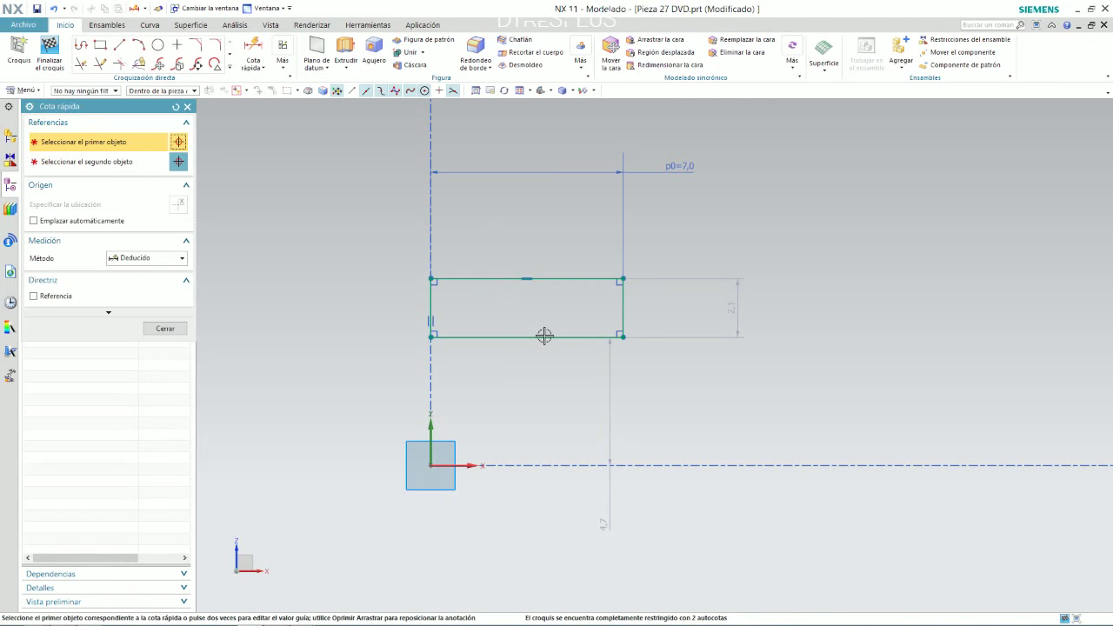
{"action": "left_click", "coordinate": [544, 335]}
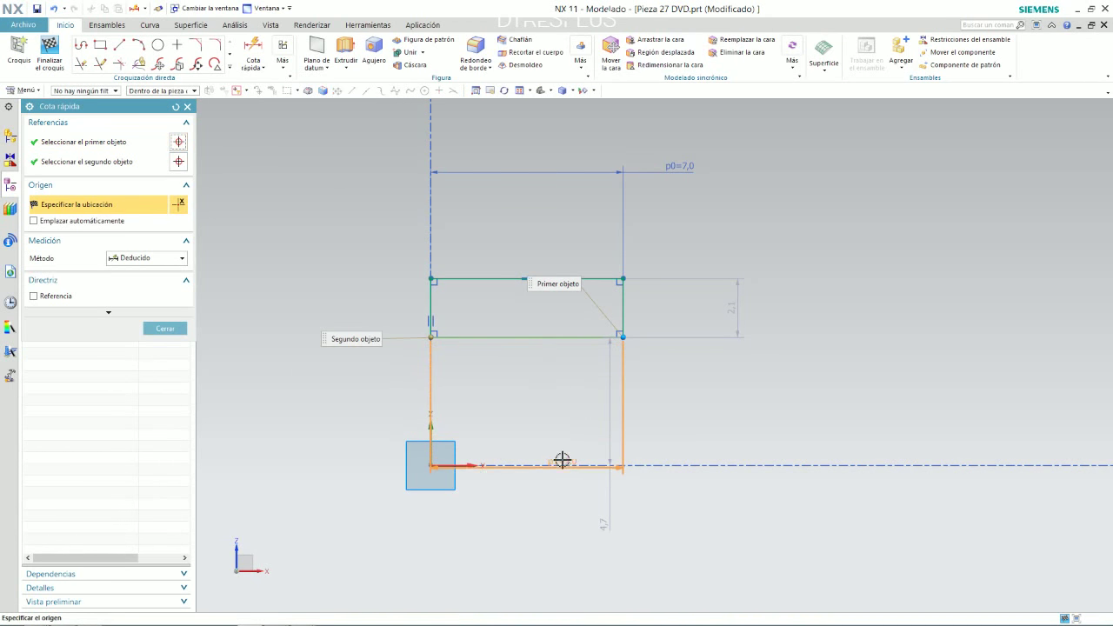
{"action": "left_click", "coordinate": [468, 463]}
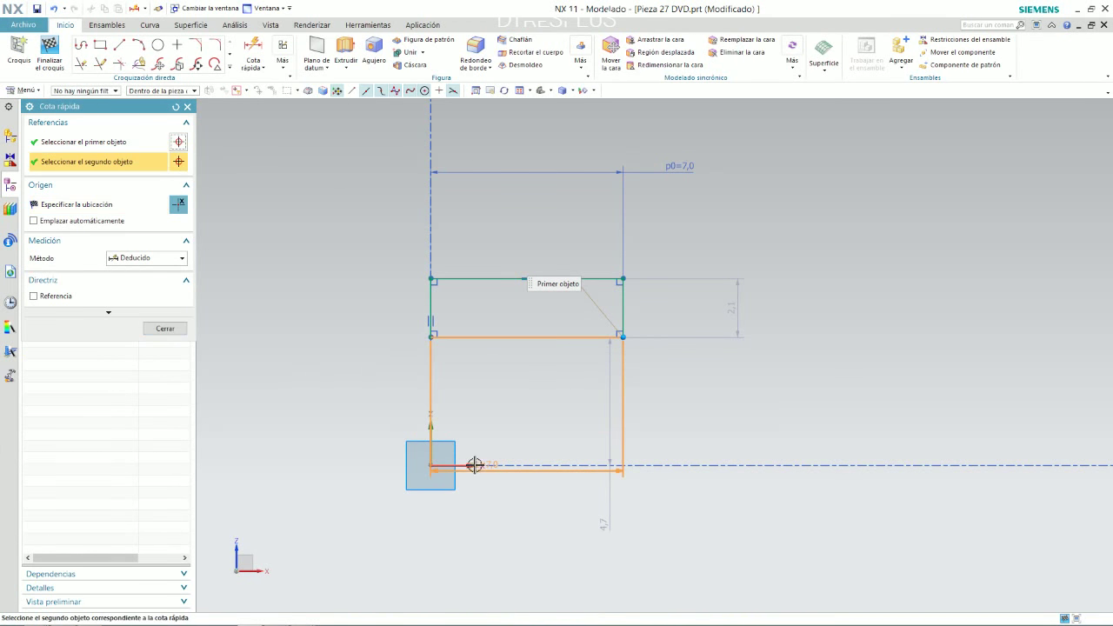
{"action": "left_click", "coordinate": [688, 404]}
{"action": "type", "text": "17.5/2"}
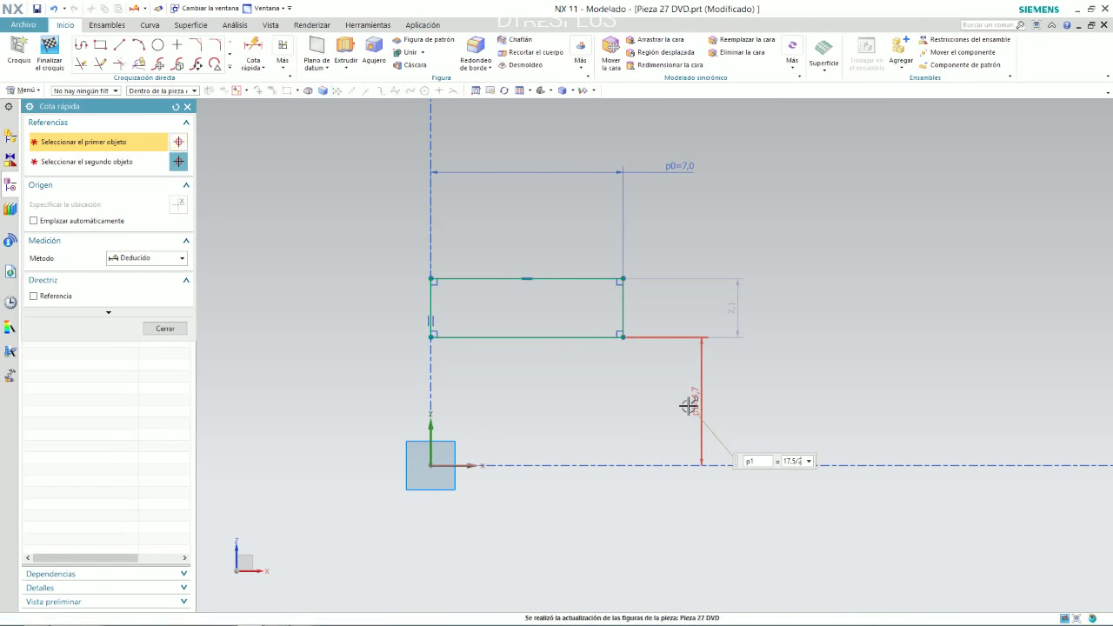
{"action": "key", "text": "Return"}
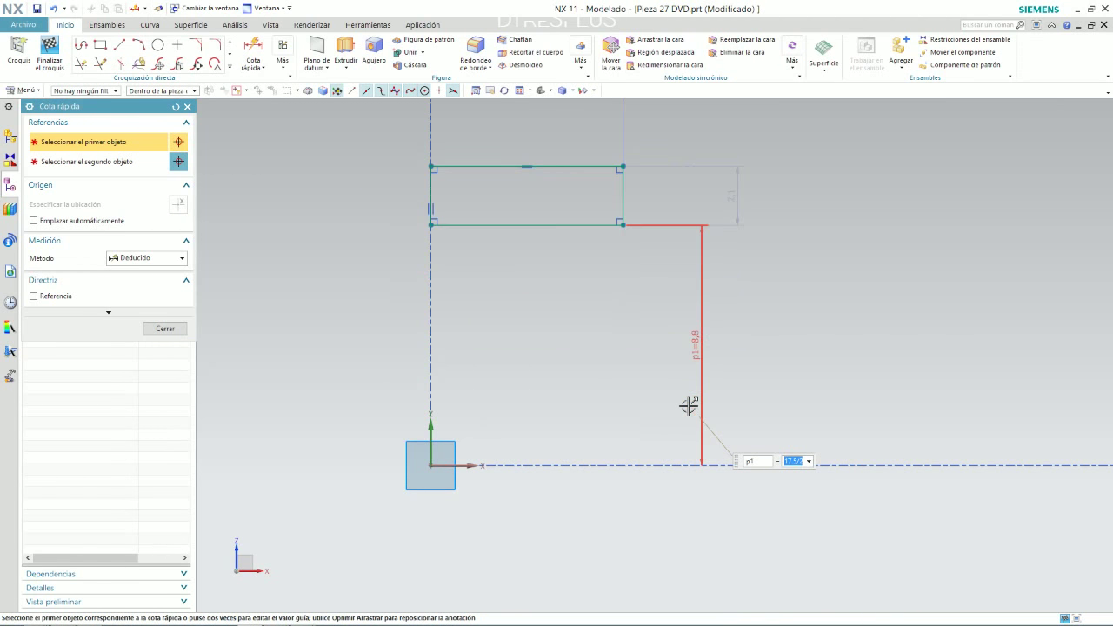
{"action": "scroll", "coordinate": [651, 353], "scroll_direction": "down", "scroll_amount": 2}
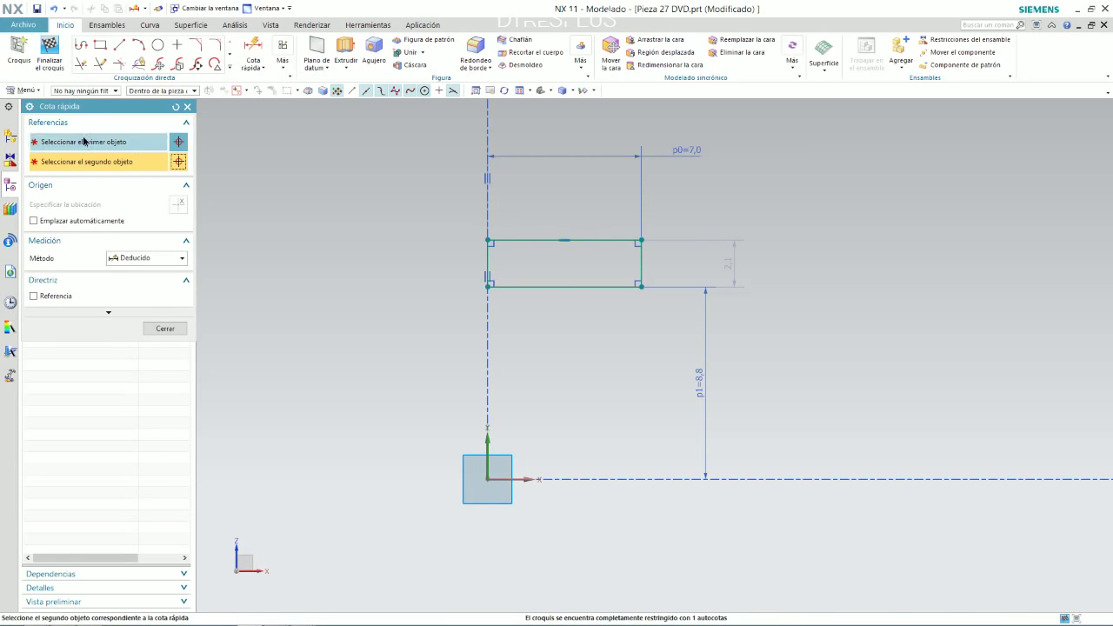
{"action": "key", "text": "alt+Tab"}
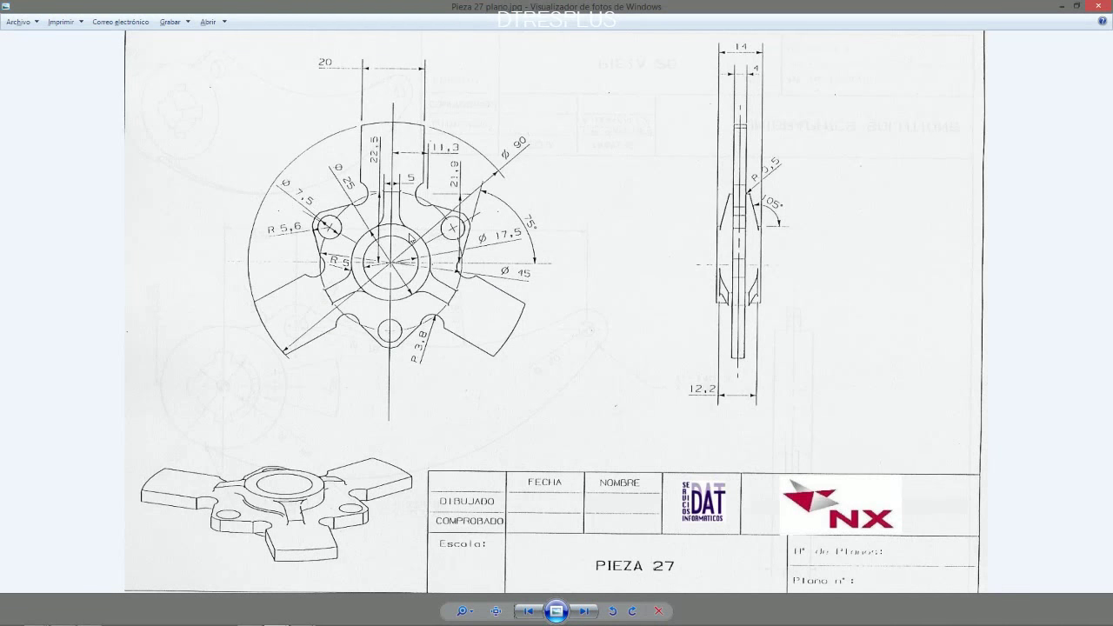
{"action": "key", "text": "alt+Tab"}
Step: Dimension the rectangle's top edge 12.5 above the horizontal axis and close dimensioning
{"action": "left_click", "coordinate": [600, 239]}
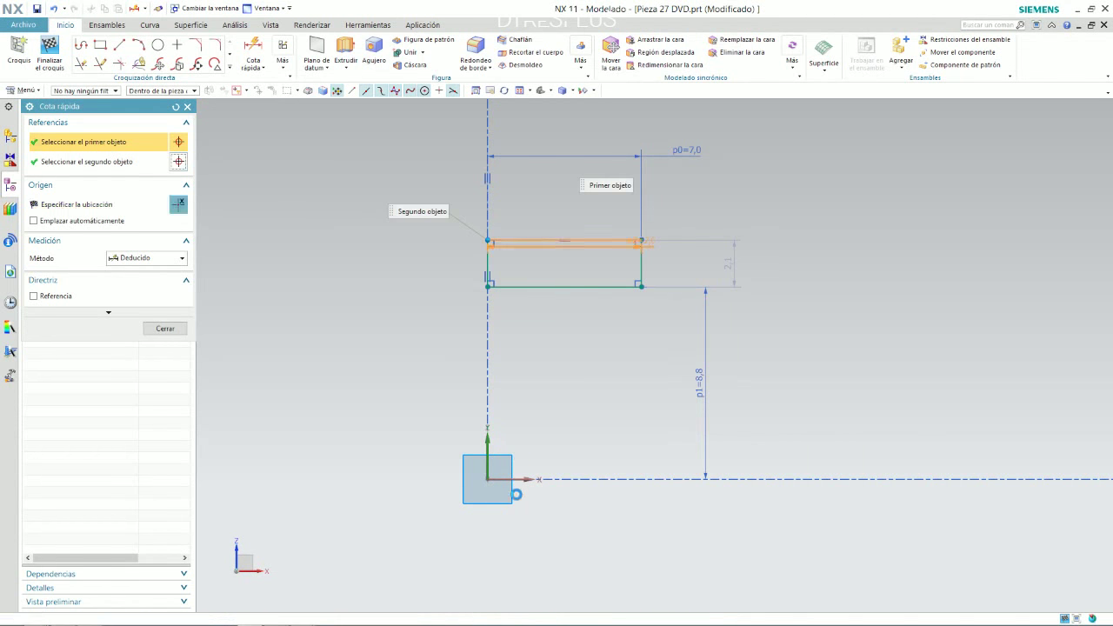
{"action": "left_click", "coordinate": [528, 478]}
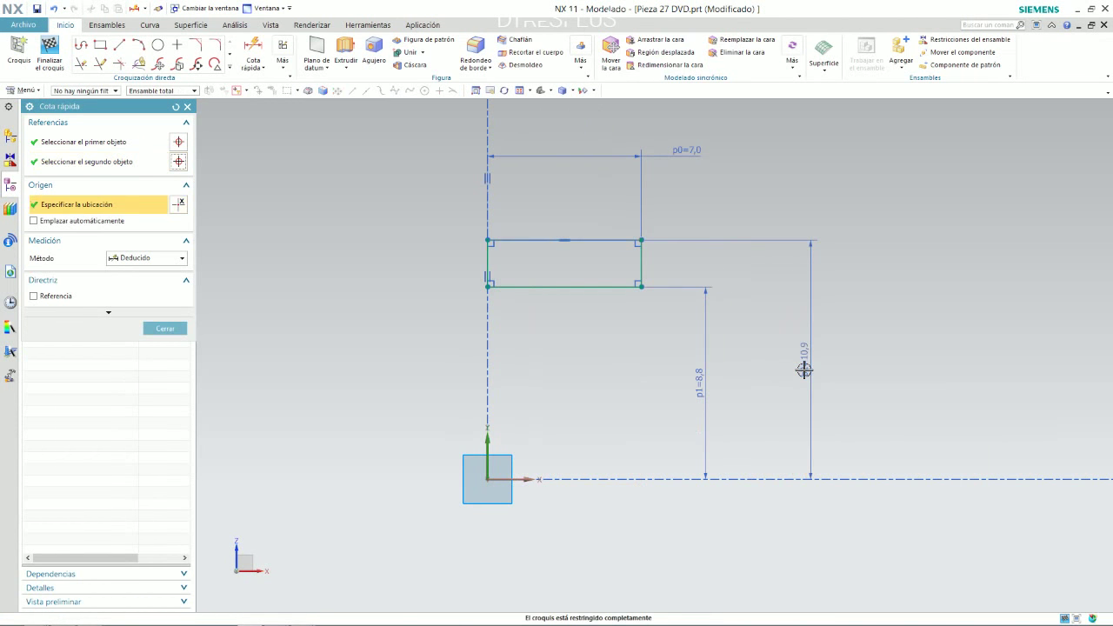
{"action": "left_click", "coordinate": [803, 370]}
{"action": "type", "text": "12.5"}
{"action": "key", "text": "Return"}
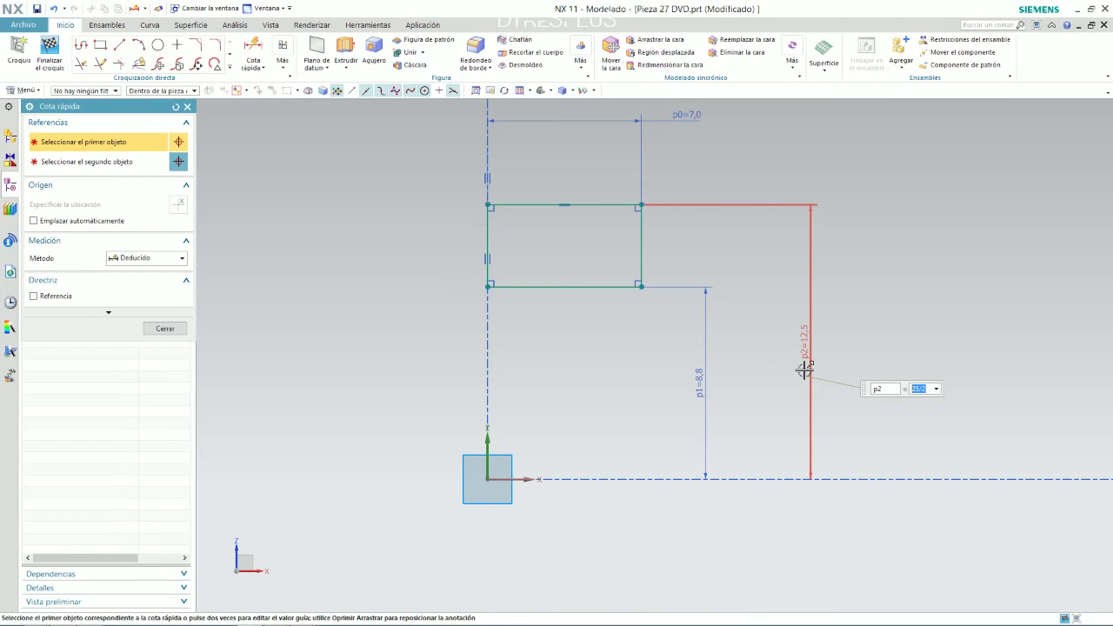
{"action": "middle_click", "coordinate": [801, 370]}
{"action": "scroll", "coordinate": [688, 305], "scroll_direction": "down", "scroll_amount": 1}
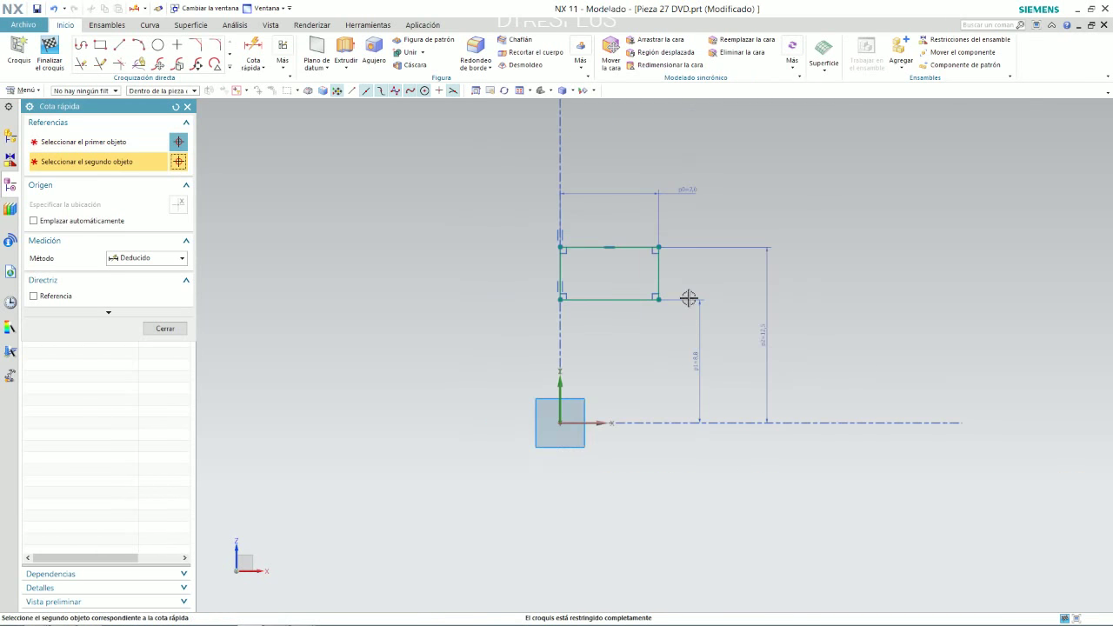
{"action": "left_click", "coordinate": [165, 328]}
{"action": "scroll", "coordinate": [373, 342], "scroll_direction": "down", "scroll_amount": 1}
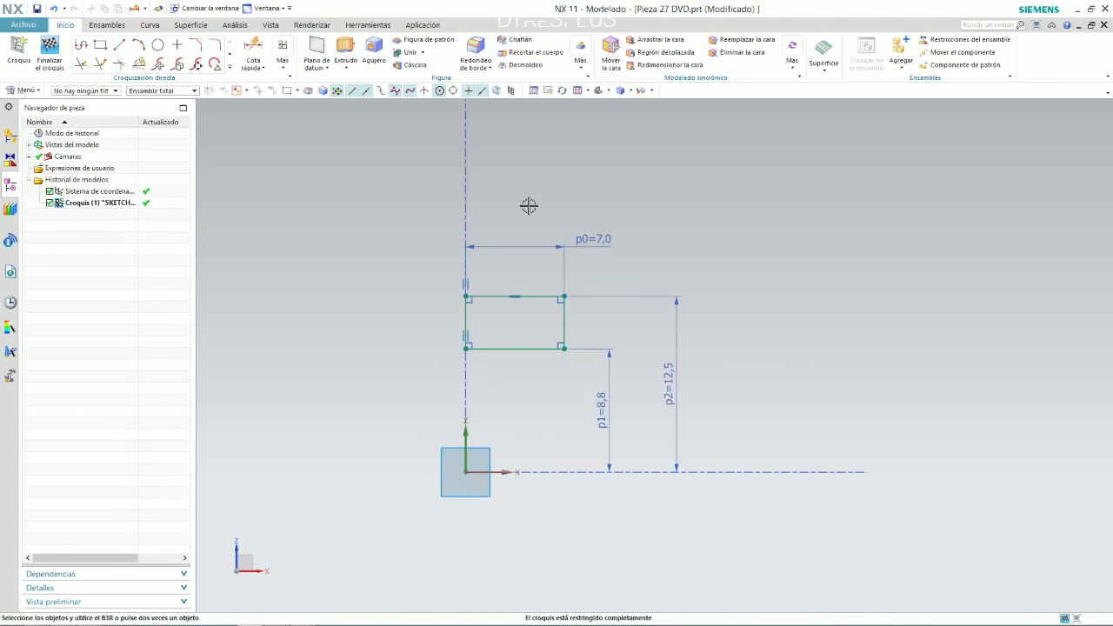
{"action": "scroll", "coordinate": [502, 287], "scroll_direction": "down", "scroll_amount": 1}
{"action": "scroll", "coordinate": [516, 221], "scroll_direction": "up", "scroll_amount": 2}
{"action": "scroll", "coordinate": [487, 221], "scroll_direction": "down", "scroll_amount": 2}
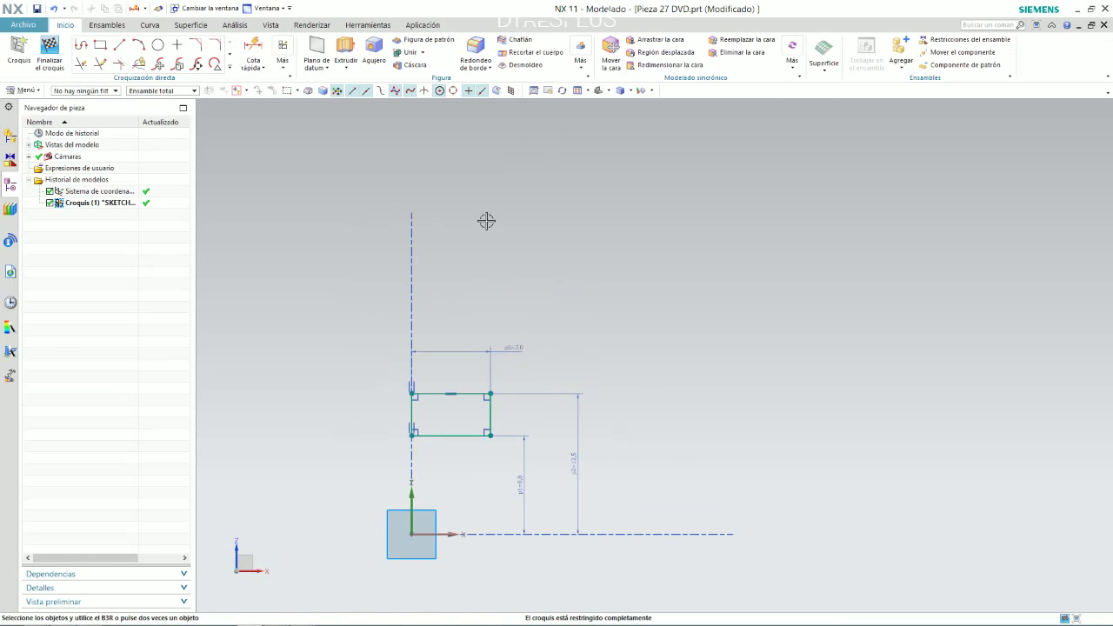
Step: Draw the arm's vertical side, slanted side and short top line above the rectangle
{"action": "left_click", "coordinate": [119, 44]}
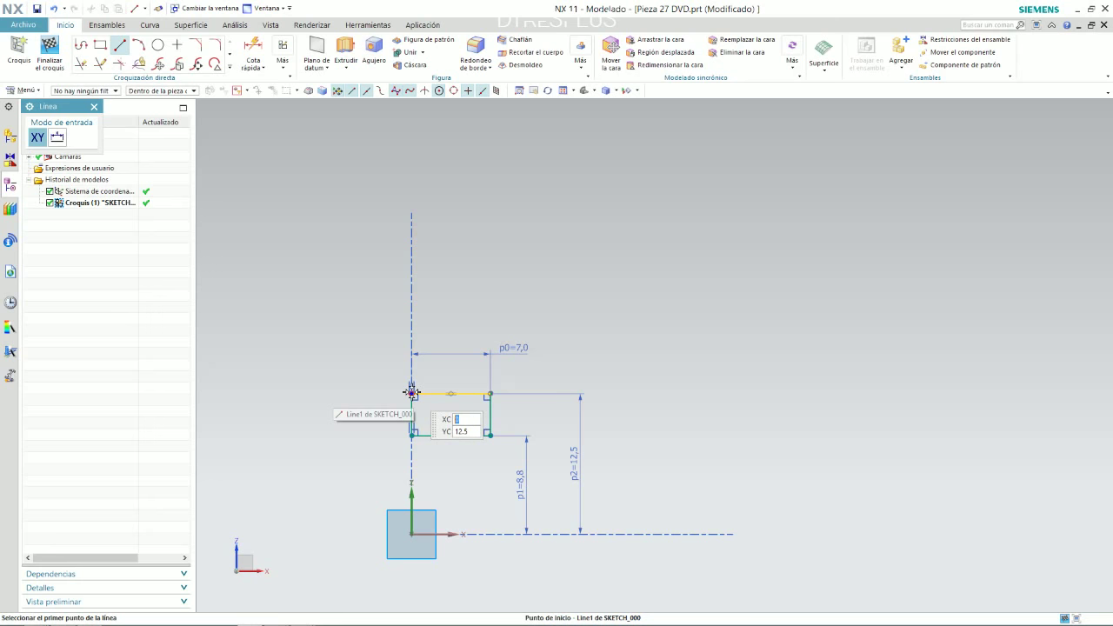
{"action": "left_click", "coordinate": [411, 393]}
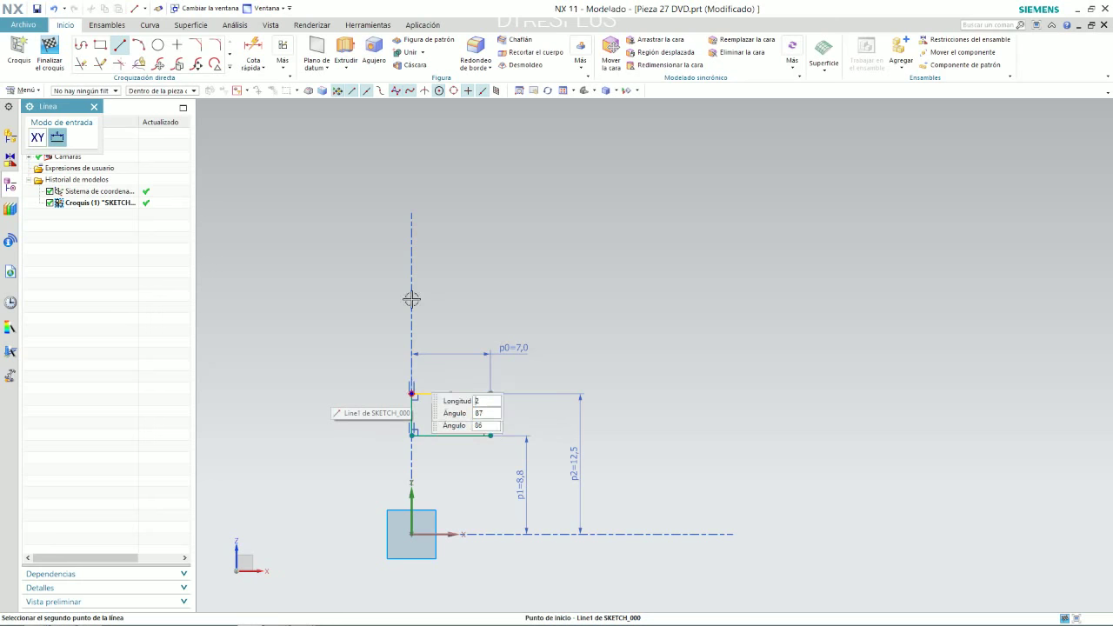
{"action": "left_click", "coordinate": [414, 201]}
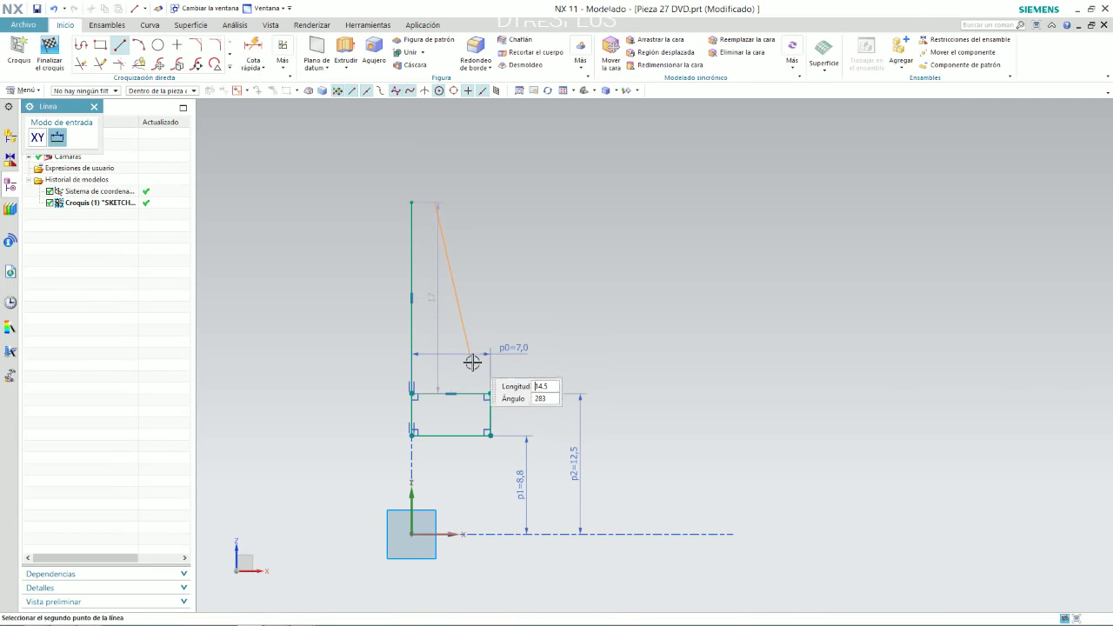
{"action": "left_click", "coordinate": [480, 393]}
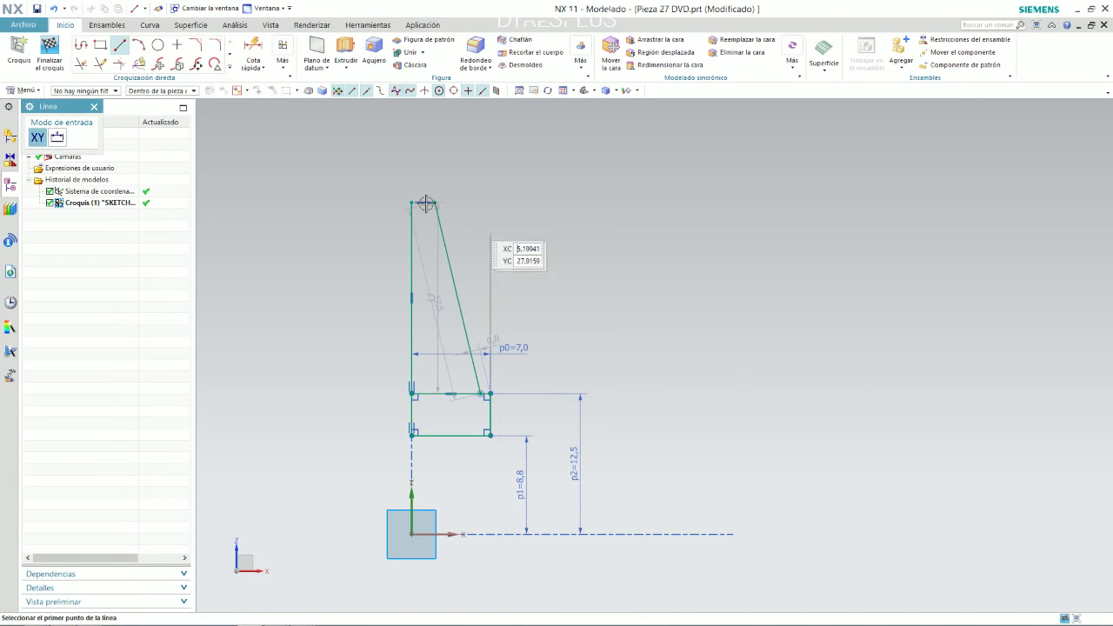
{"action": "scroll", "coordinate": [410, 203], "scroll_direction": "up", "scroll_amount": 4}
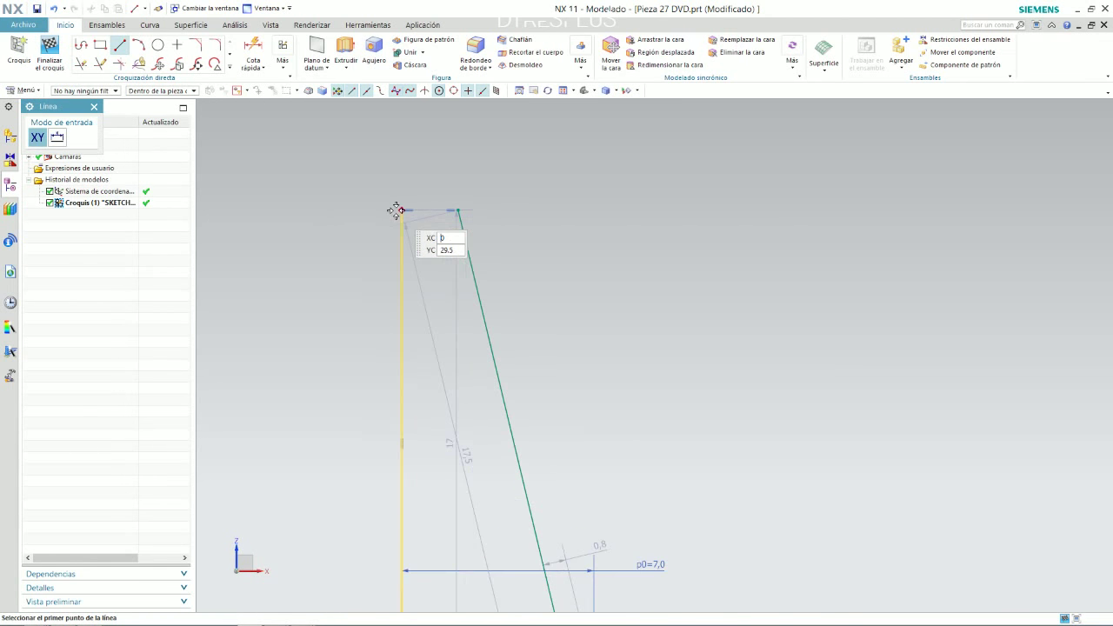
{"action": "left_click", "coordinate": [401, 209]}
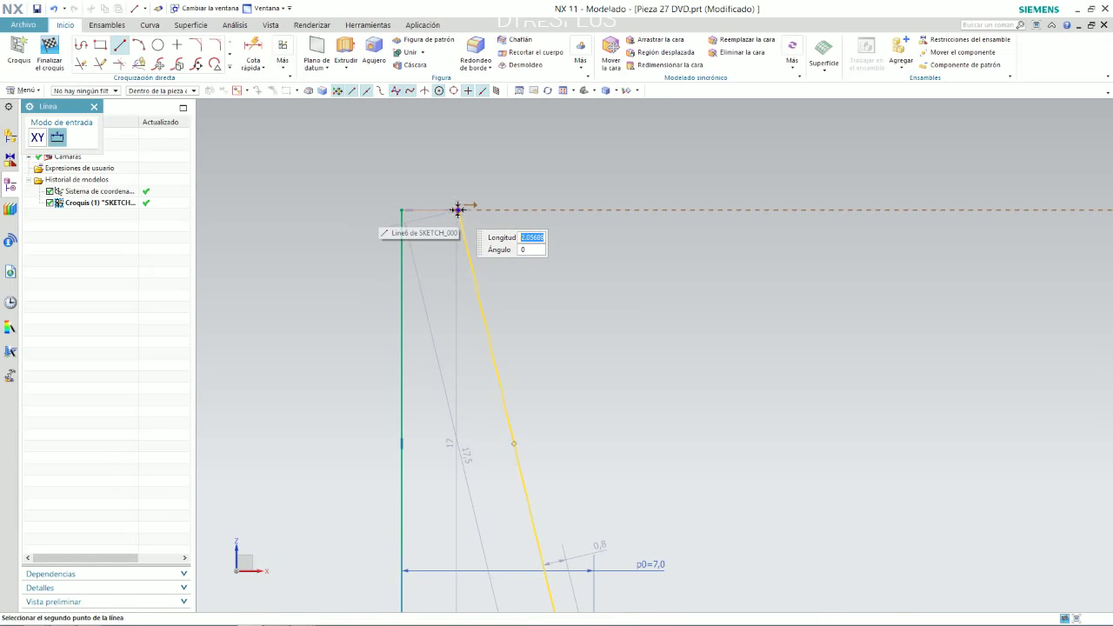
{"action": "left_click", "coordinate": [457, 210]}
{"action": "key", "text": "Escape"}
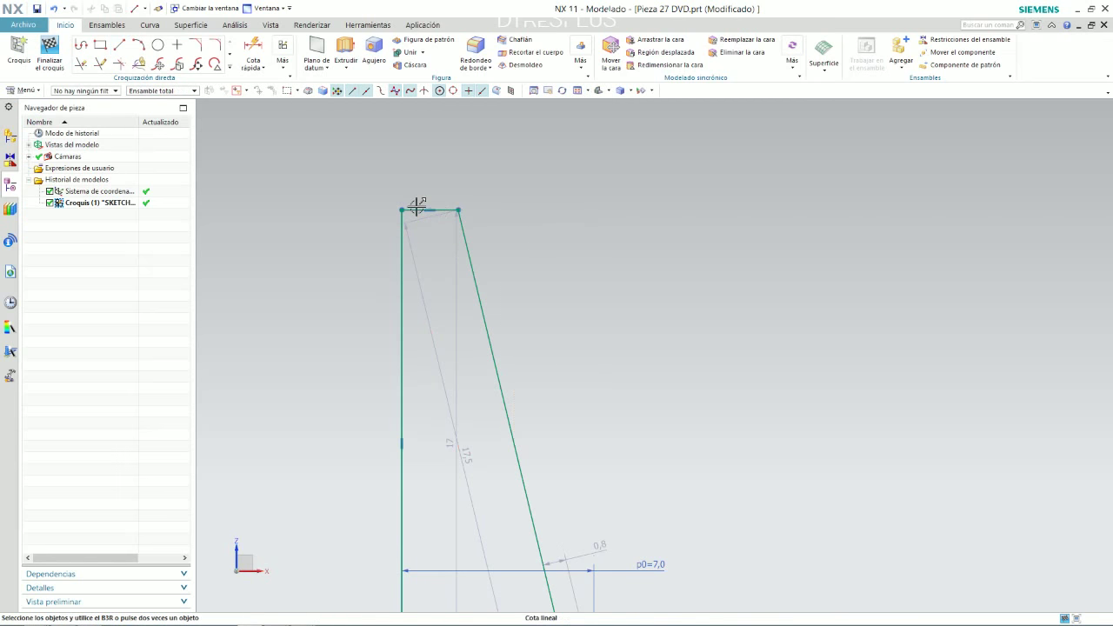
Step: Make the short top line perpendicular to the vertical side
{"action": "left_click", "coordinate": [419, 209]}
{"action": "left_click", "coordinate": [401, 230]}
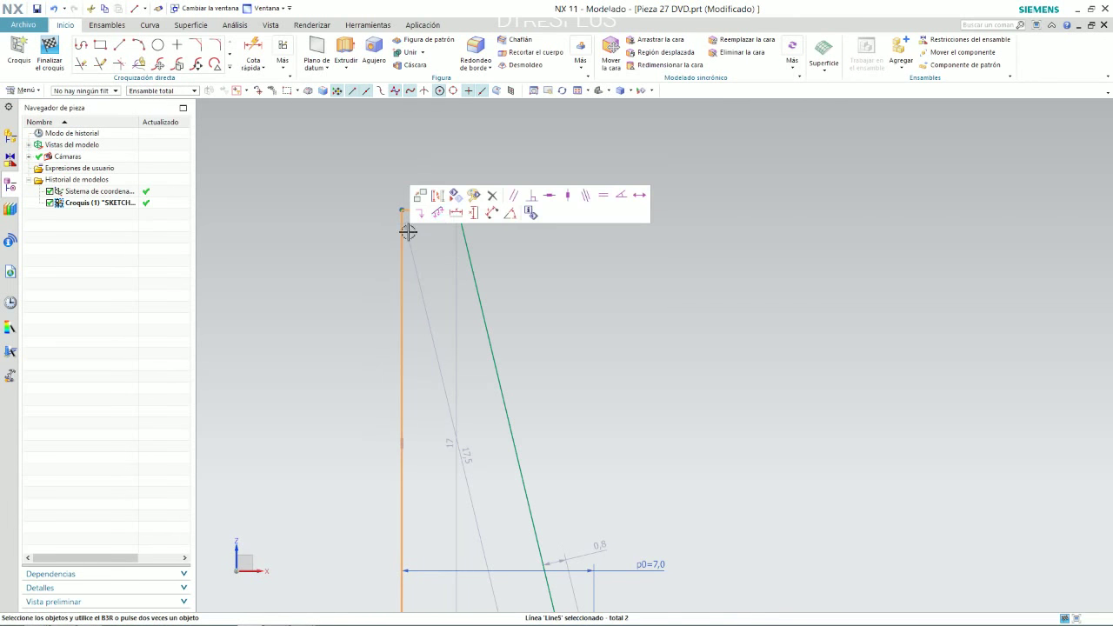
{"action": "left_click", "coordinate": [526, 199]}
{"action": "scroll", "coordinate": [581, 226], "scroll_direction": "down", "scroll_amount": 2}
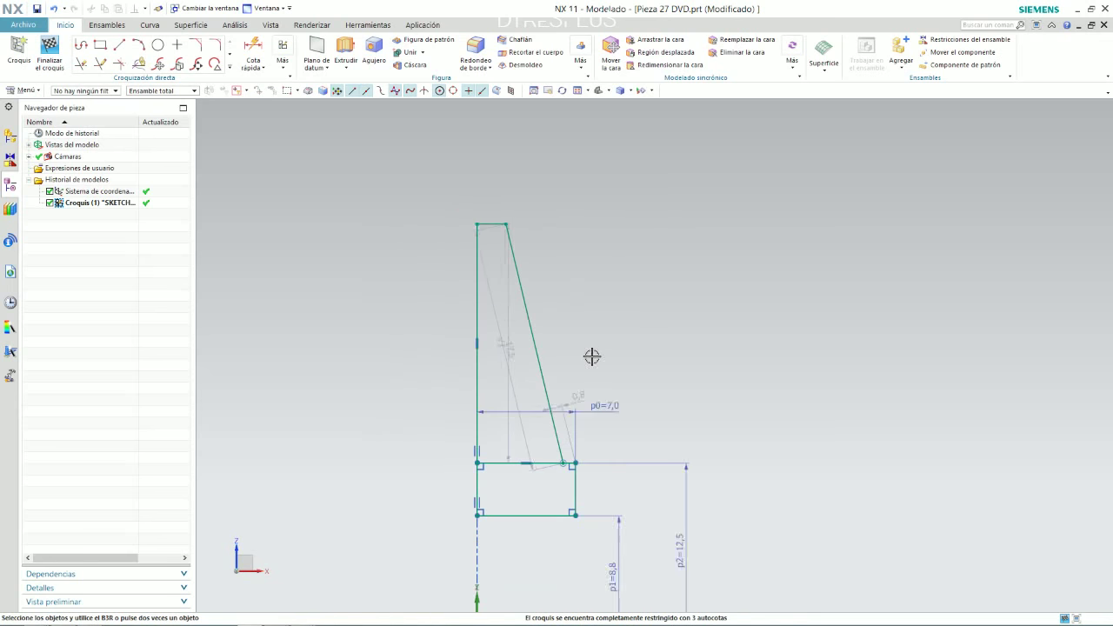
{"action": "scroll", "coordinate": [611, 326], "scroll_direction": "down", "scroll_amount": 2}
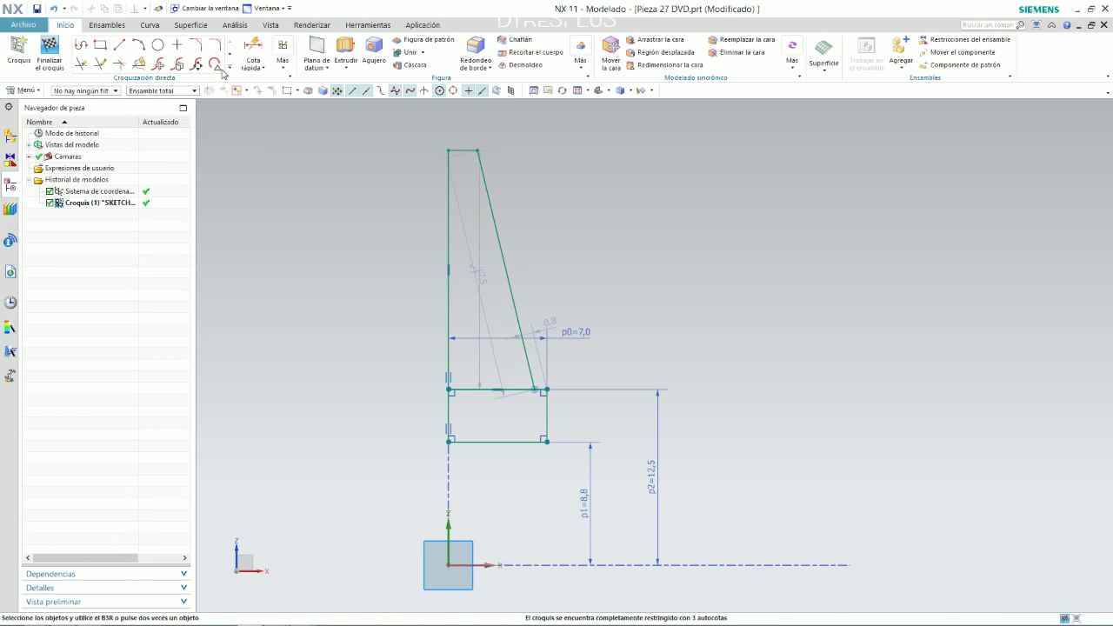
{"action": "left_click", "coordinate": [253, 54]}
{"action": "scroll", "coordinate": [582, 343], "scroll_direction": "up", "scroll_amount": 5}
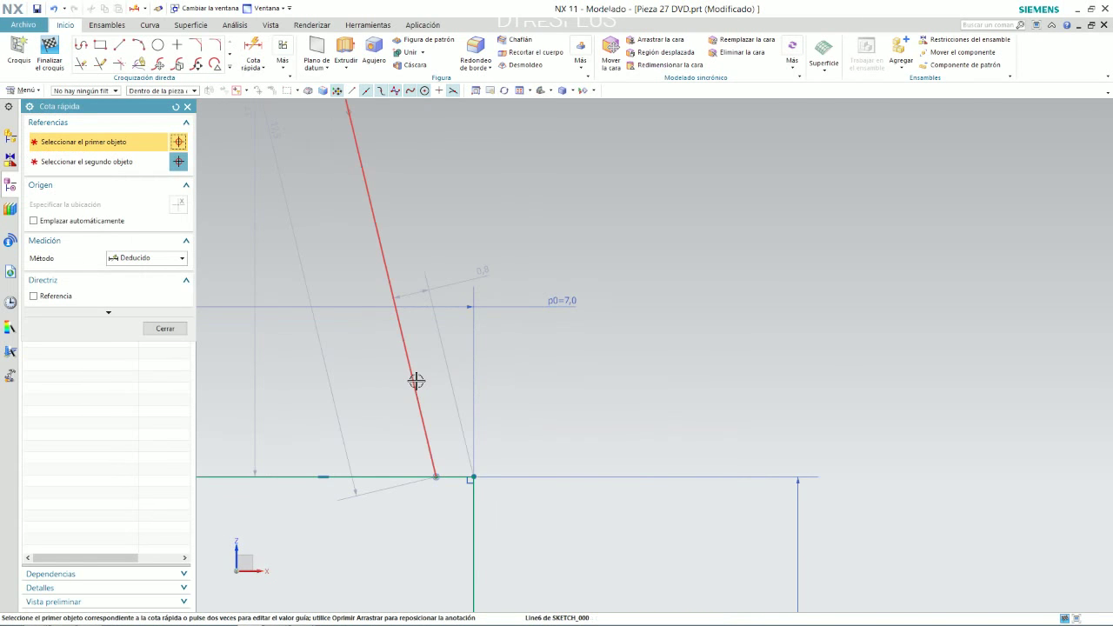
Step: Dimension the slanted side's angle to the horizontal edge as 105°
{"action": "left_click", "coordinate": [415, 381]}
{"action": "left_click", "coordinate": [461, 476]}
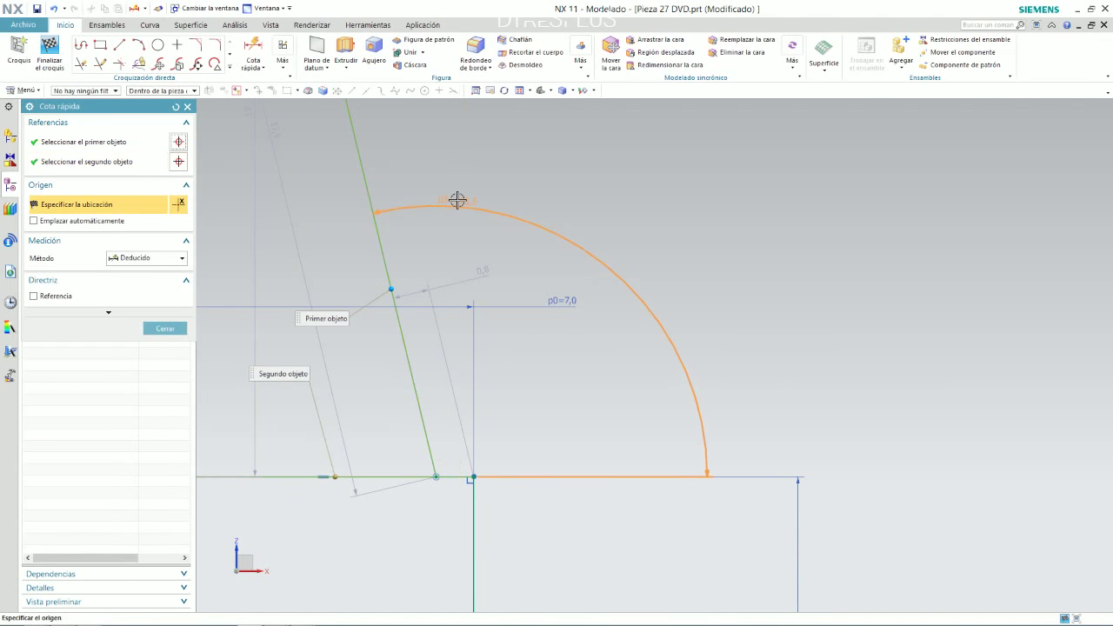
{"action": "left_click", "coordinate": [457, 200]}
{"action": "key", "text": "alt+Tab"}
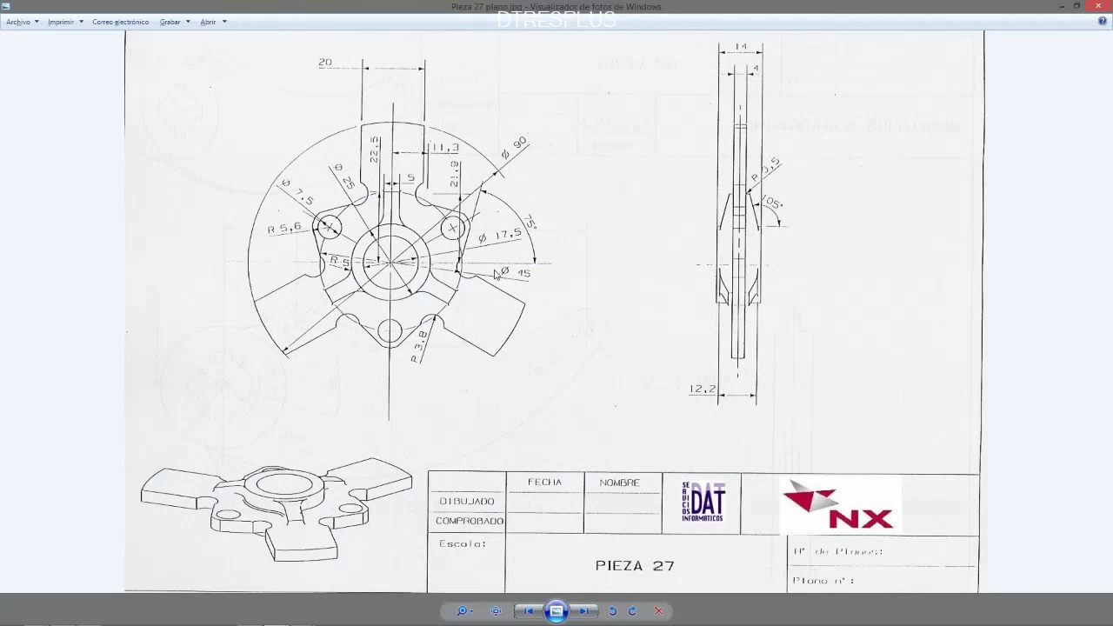
{"action": "key", "text": "alt+Tab"}
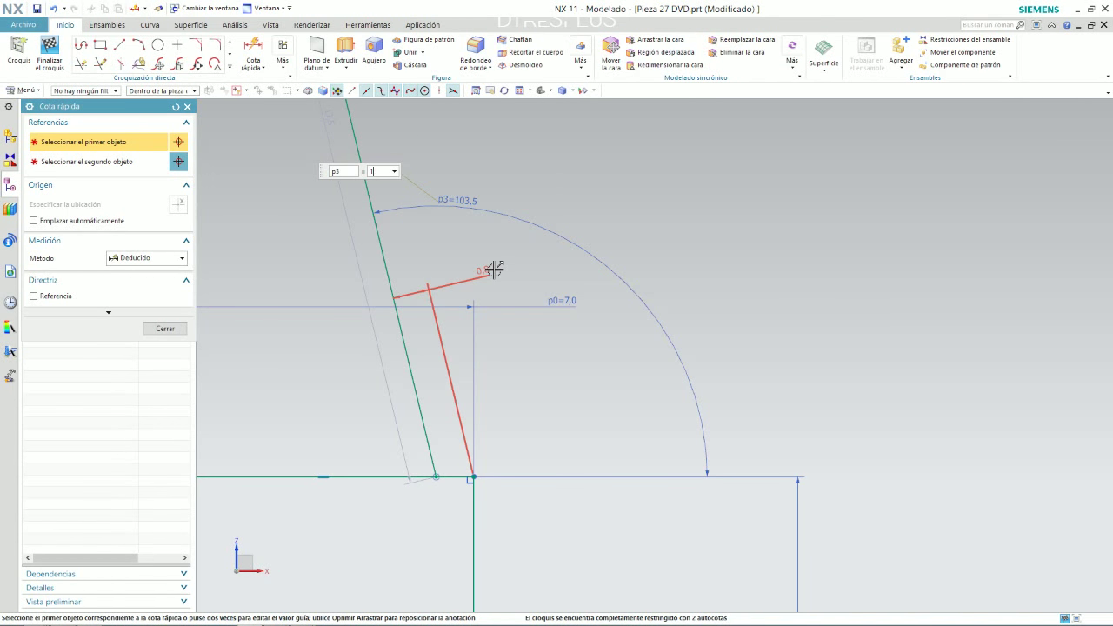
{"action": "type", "text": "05"}
{"action": "key", "text": "Return"}
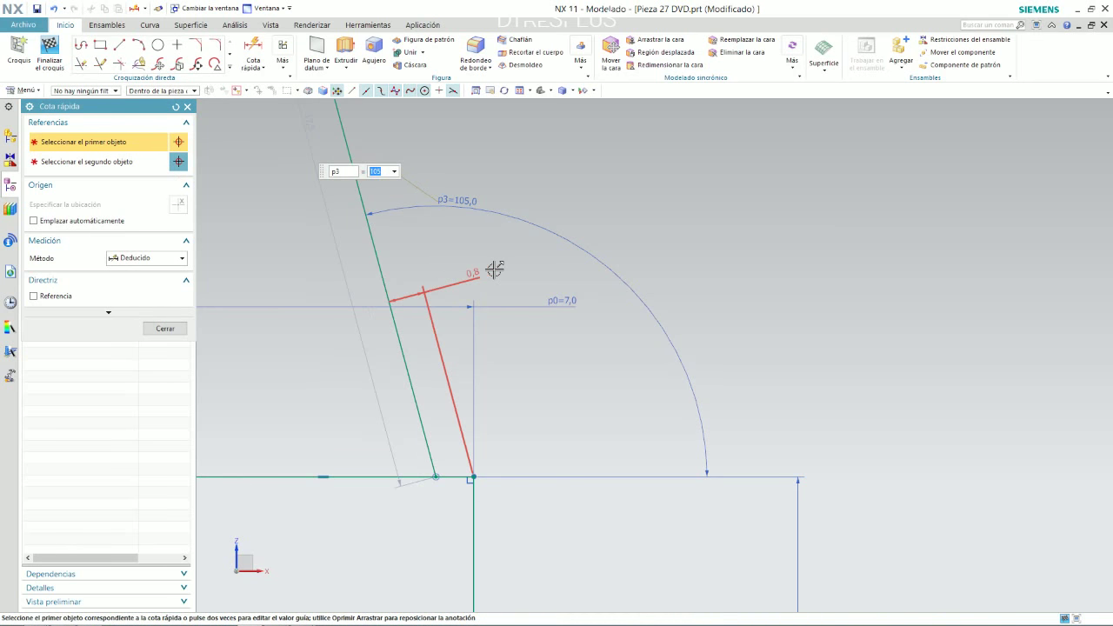
{"action": "left_click", "coordinate": [494, 271]}
Step: Set the profile's width dimension to 7
{"action": "scroll", "coordinate": [500, 277], "scroll_direction": "down", "scroll_amount": 3}
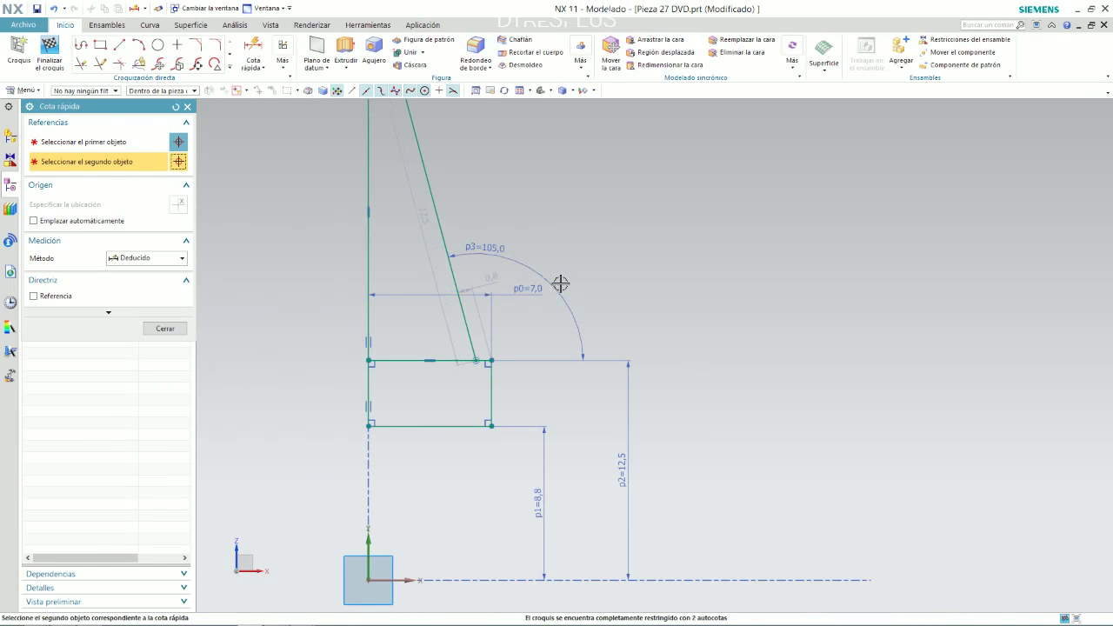
{"action": "scroll", "coordinate": [560, 285], "scroll_direction": "down", "scroll_amount": 3}
{"action": "key", "text": "alt+Tab"}
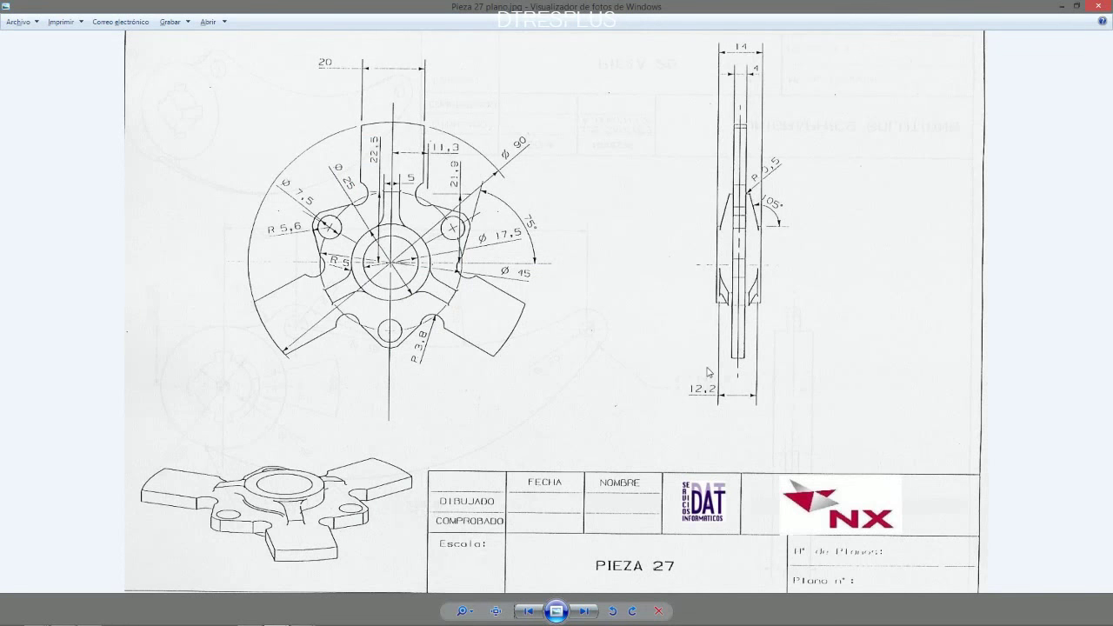
{"action": "key", "text": "alt+Tab"}
{"action": "left_click", "coordinate": [509, 316]}
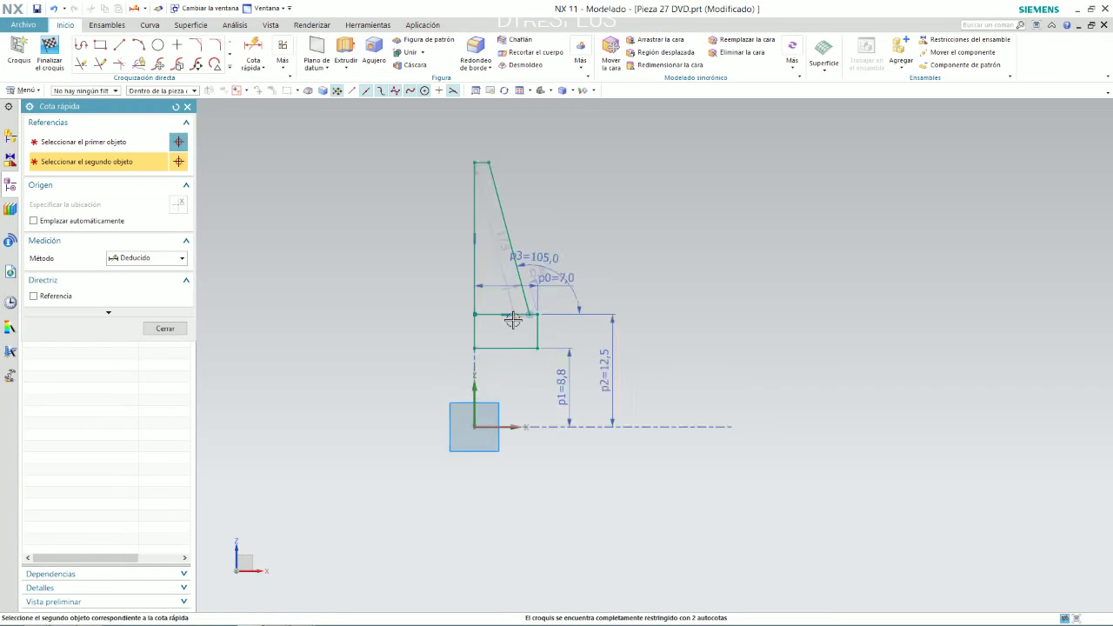
{"action": "type", "text": "7"}
{"action": "key", "text": "Return"}
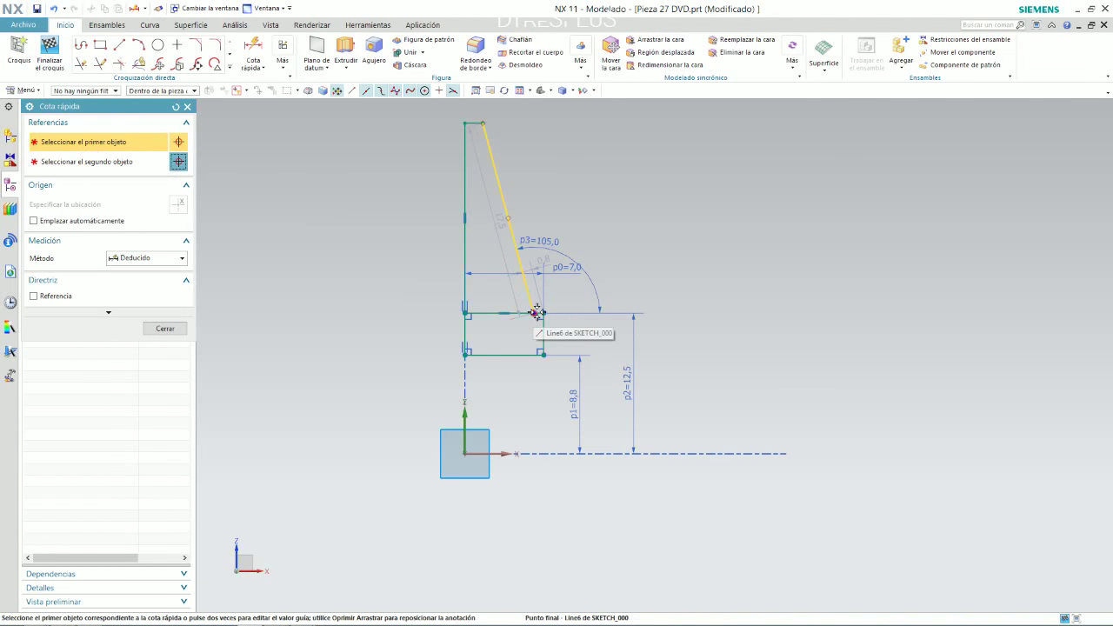
Step: Add the horizontal dimension p4 = 6,1 across the slanted line and close dimensioning
{"action": "left_click", "coordinate": [532, 306]}
{"action": "left_click", "coordinate": [470, 482]}
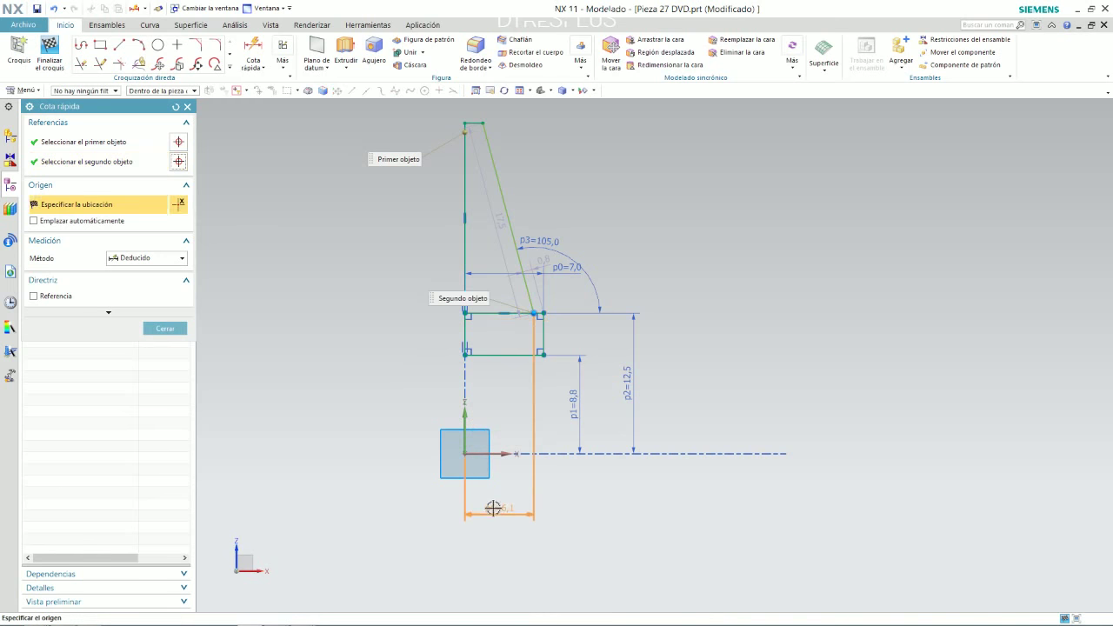
{"action": "left_click", "coordinate": [497, 507]}
{"action": "type", "text": "12"}
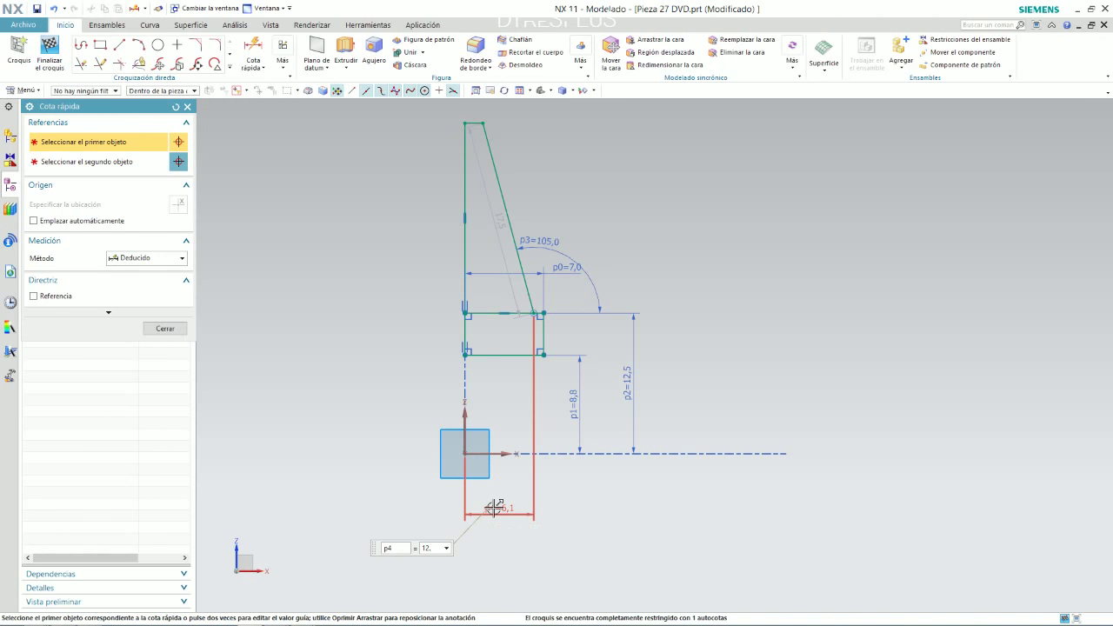
{"action": "key", "text": "alt+Tab"}
{"action": "key", "text": "alt+Tab"}
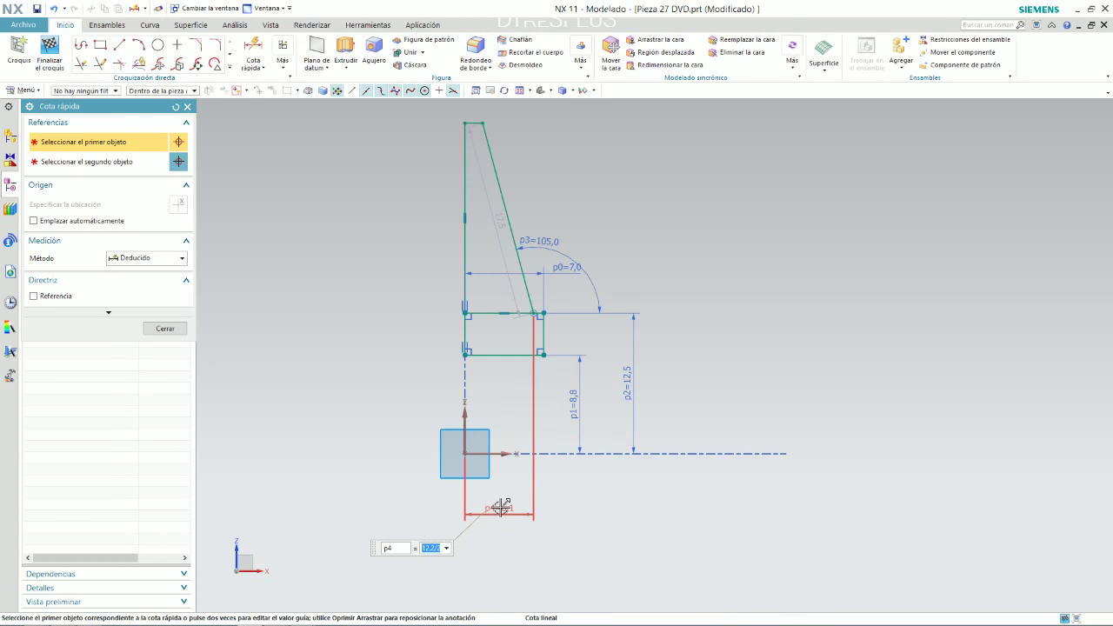
{"action": "key", "text": "Return"}
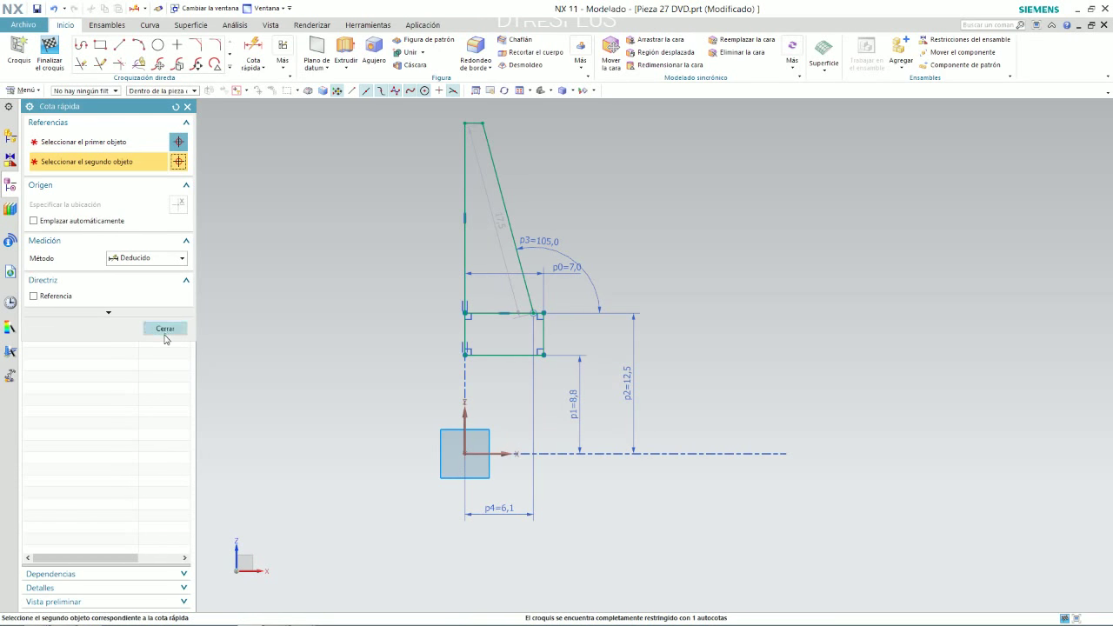
{"action": "left_click", "coordinate": [165, 328]}
{"action": "scroll", "coordinate": [460, 241], "scroll_direction": "down", "scroll_amount": 2}
{"action": "scroll", "coordinate": [475, 242], "scroll_direction": "up", "scroll_amount": 3}
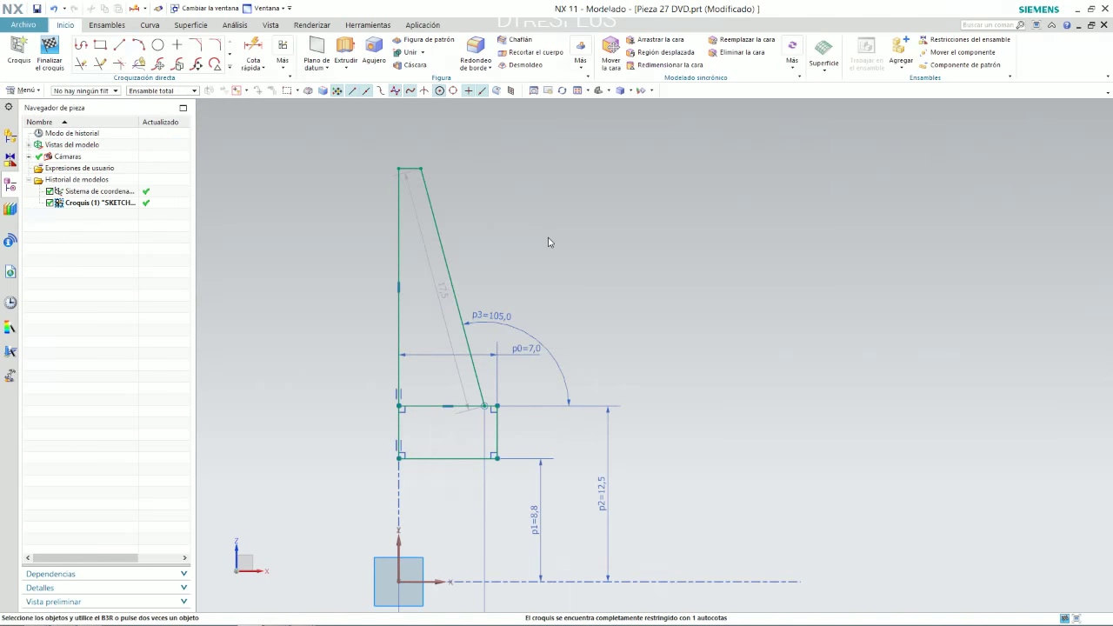
{"action": "key", "text": "alt+Tab"}
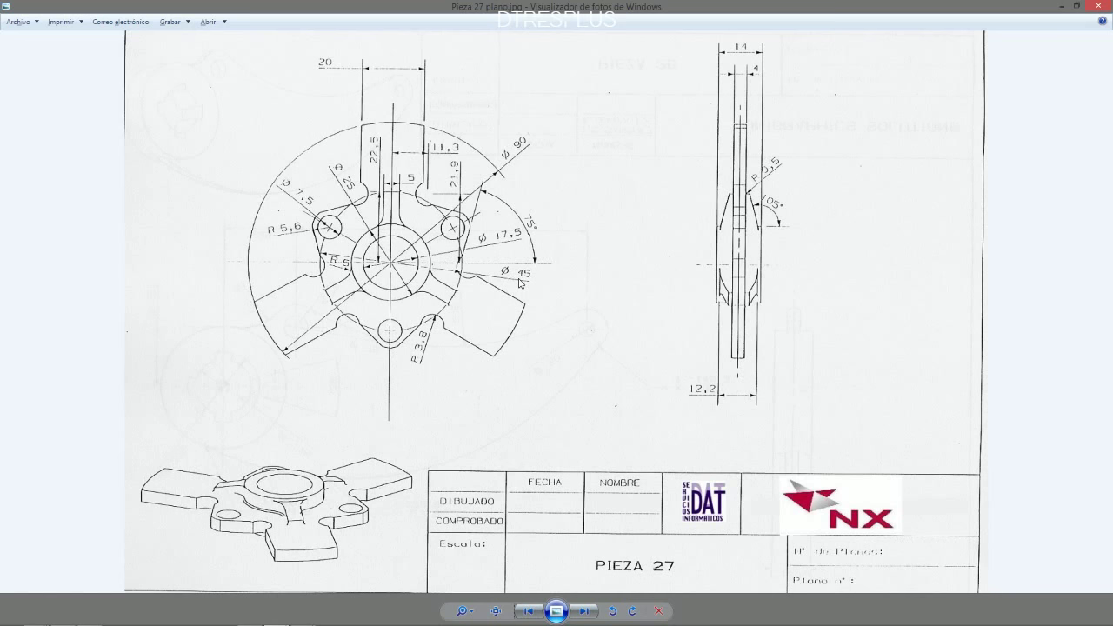
{"action": "key", "text": "alt+Tab"}
{"action": "scroll", "coordinate": [524, 310], "scroll_direction": "up", "scroll_amount": 2}
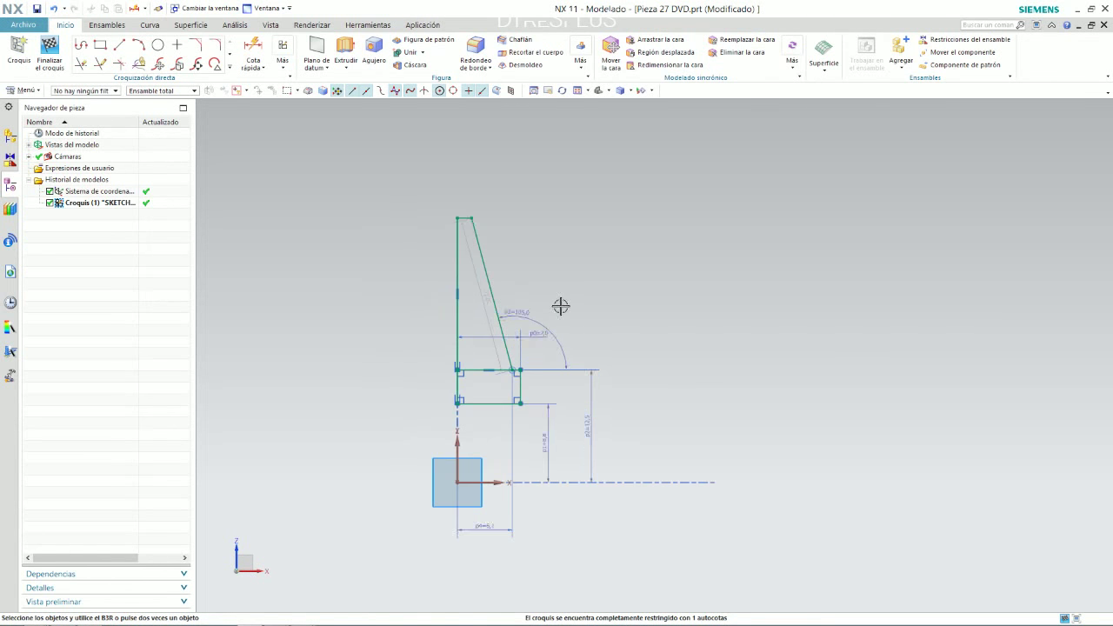
{"action": "scroll", "coordinate": [467, 213], "scroll_direction": "down", "scroll_amount": 3}
{"action": "left_click", "coordinate": [469, 212]}
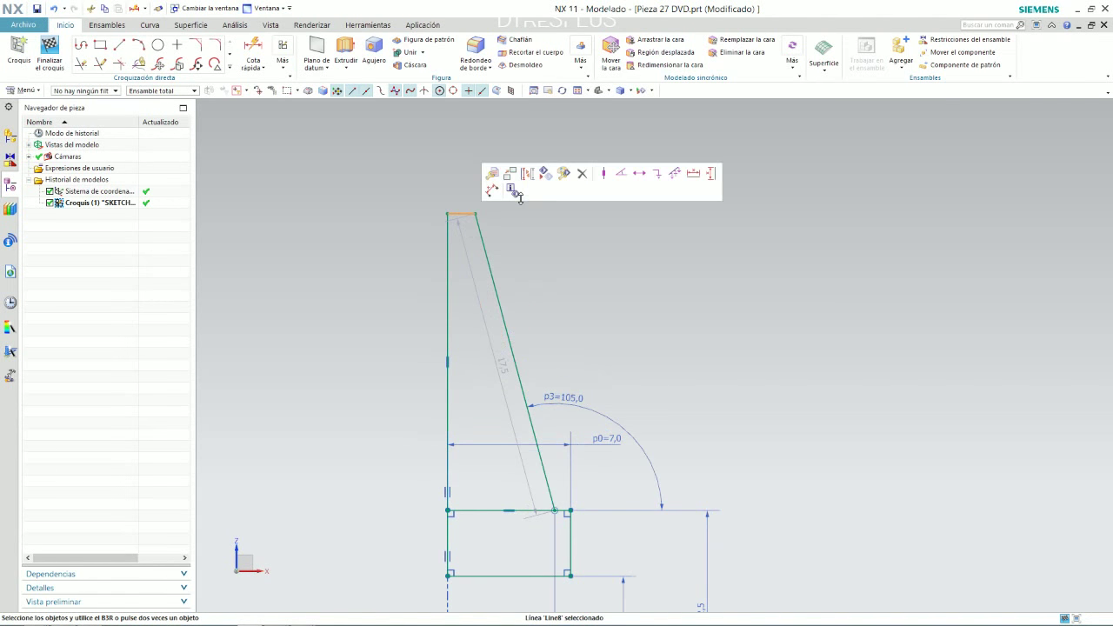
{"action": "key", "text": "XF86AudioLowerVolume"}
{"action": "key", "text": "XF86AudioLowerVolume"}
{"action": "scroll", "coordinate": [545, 199], "scroll_direction": "up", "scroll_amount": 1}
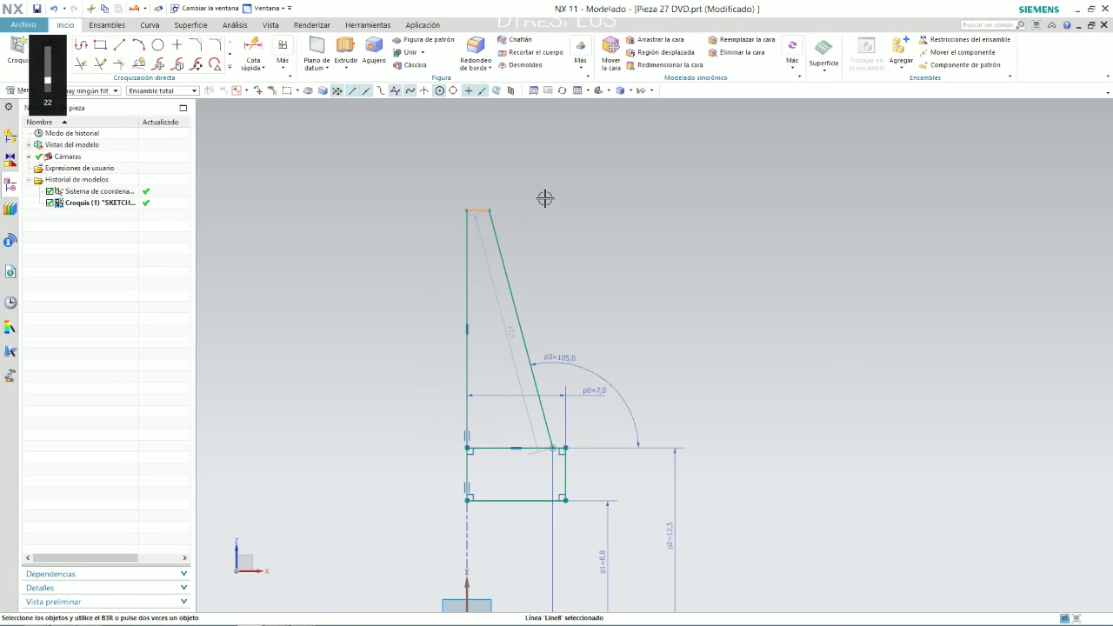
{"action": "scroll", "coordinate": [544, 198], "scroll_direction": "up", "scroll_amount": 1}
{"action": "scroll", "coordinate": [522, 457], "scroll_direction": "down", "scroll_amount": 1}
{"action": "left_click", "coordinate": [522, 452]}
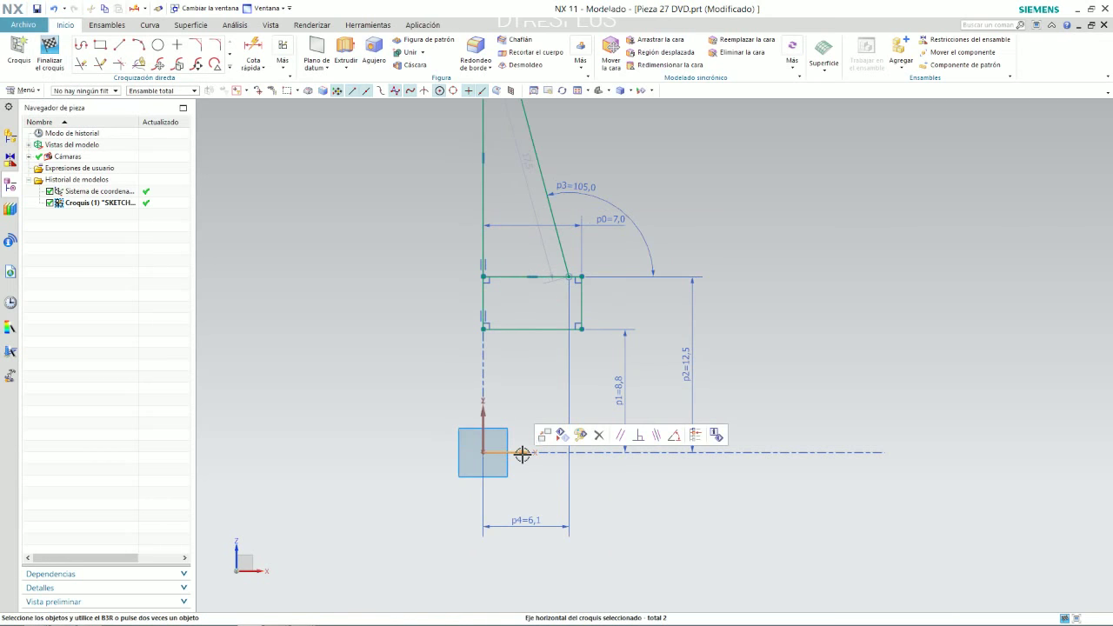
{"action": "scroll", "coordinate": [550, 451], "scroll_direction": "up", "scroll_amount": 3}
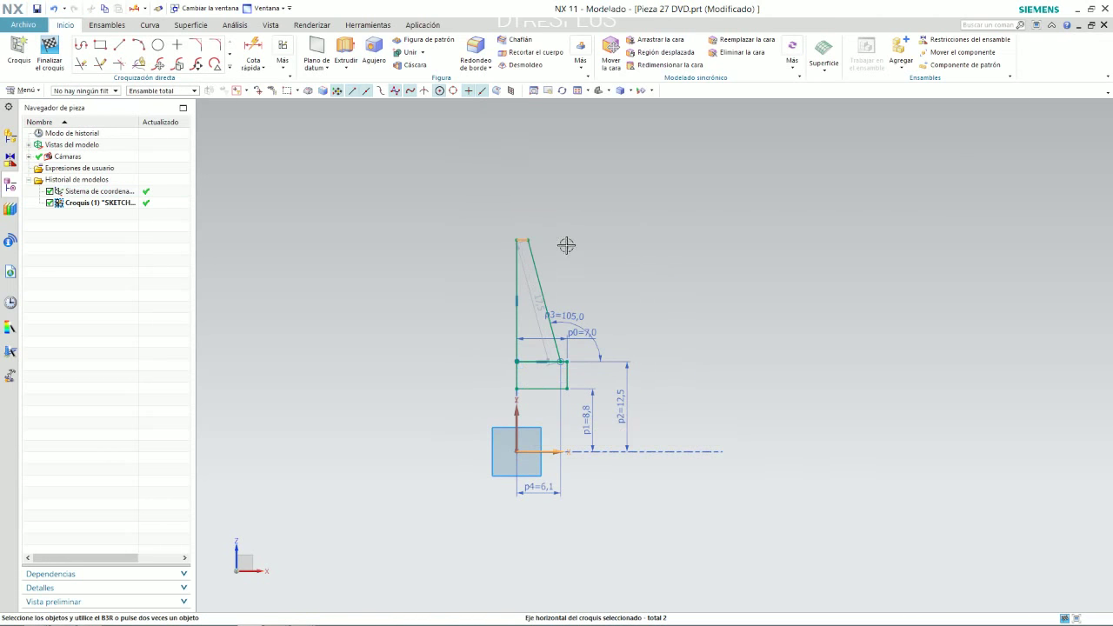
Step: Dimension the top edge's midpoint to the horizontal axis as 45/2 (22.5), then close dimensioning
{"action": "left_click", "coordinate": [252, 51]}
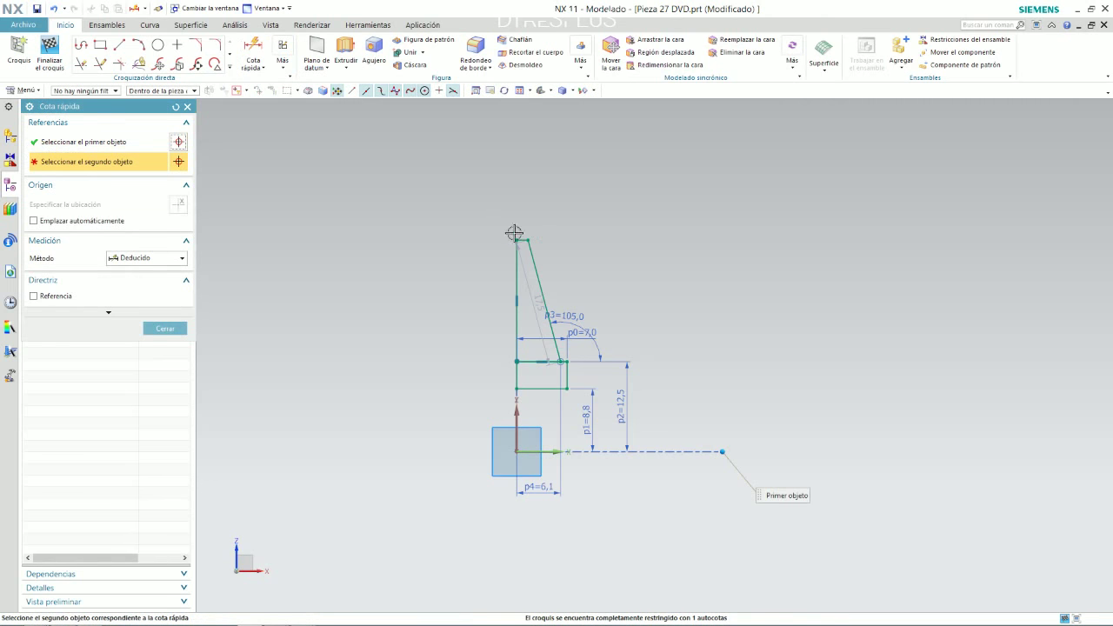
{"action": "scroll", "coordinate": [533, 256], "scroll_direction": "down", "scroll_amount": 3}
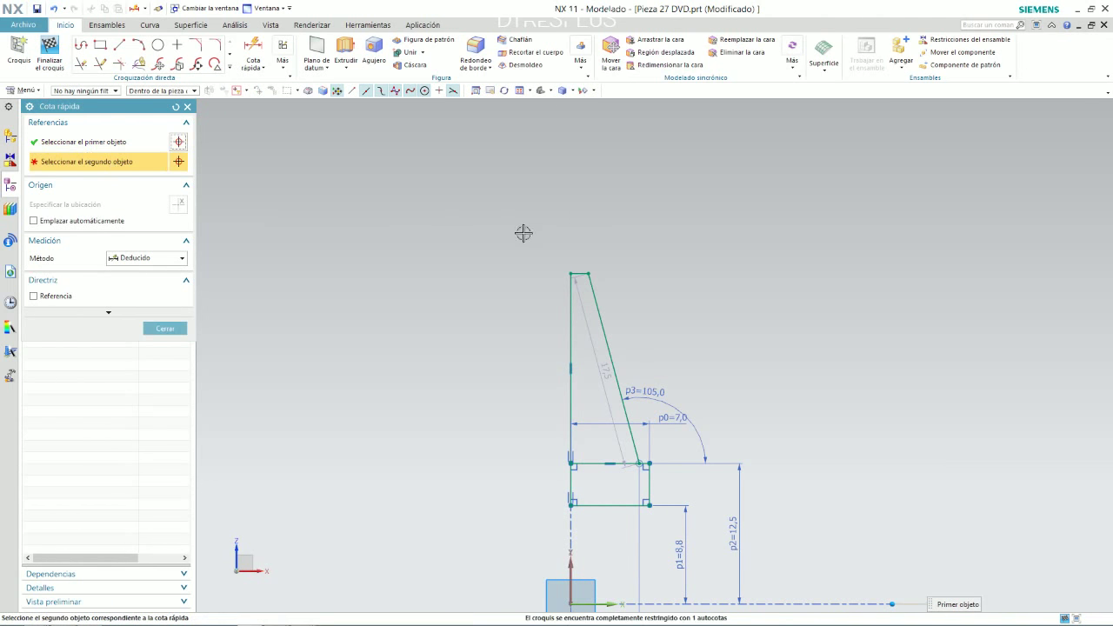
{"action": "scroll", "coordinate": [591, 265], "scroll_direction": "up", "scroll_amount": 4}
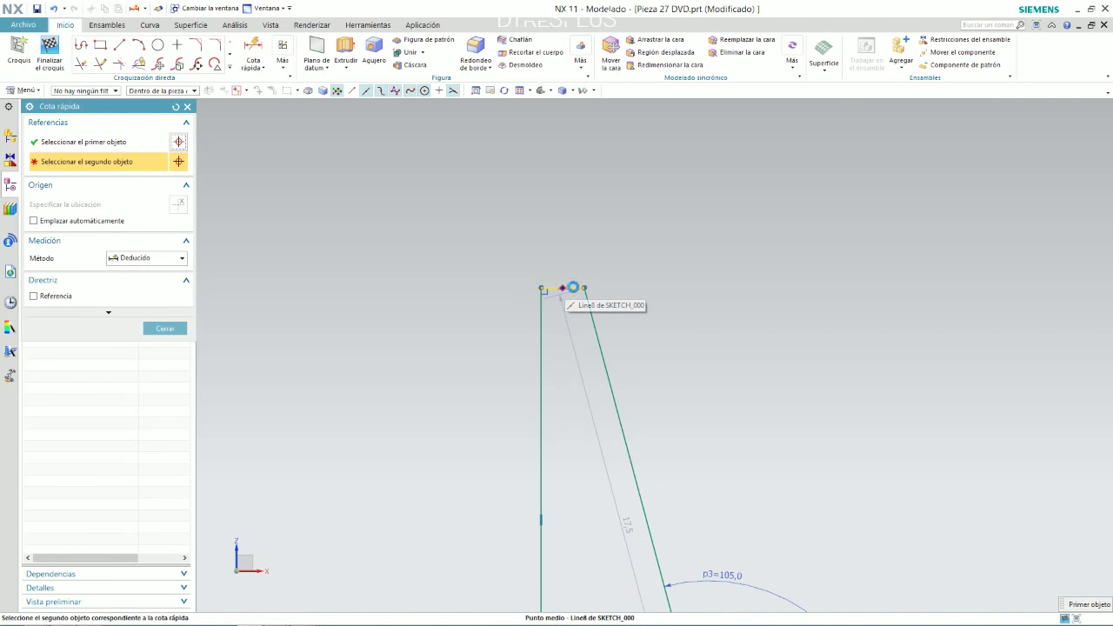
{"action": "left_click", "coordinate": [573, 287]}
{"action": "scroll", "coordinate": [861, 374], "scroll_direction": "down", "scroll_amount": 4}
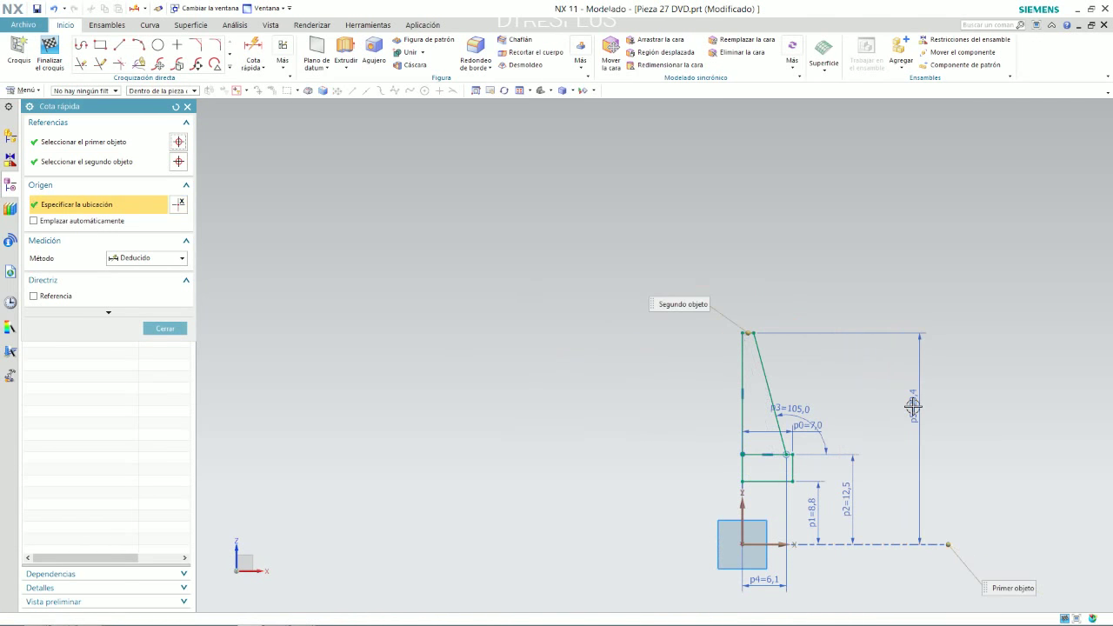
{"action": "left_click", "coordinate": [913, 406]}
{"action": "type", "text": "4"}
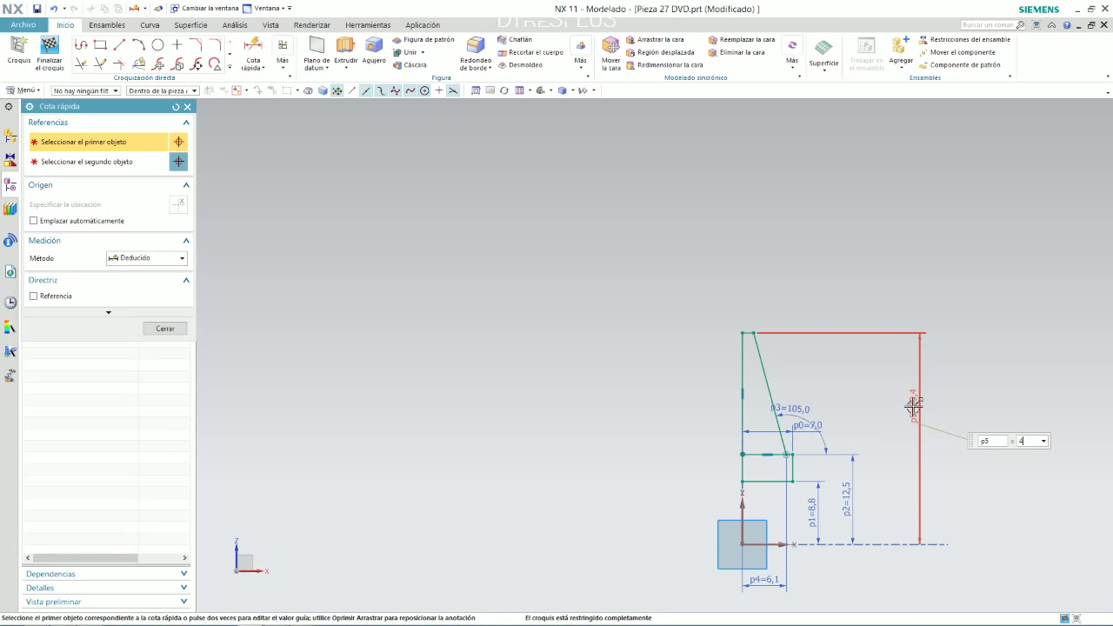
{"action": "type", "text": "5/2"}
{"action": "key", "text": "Return"}
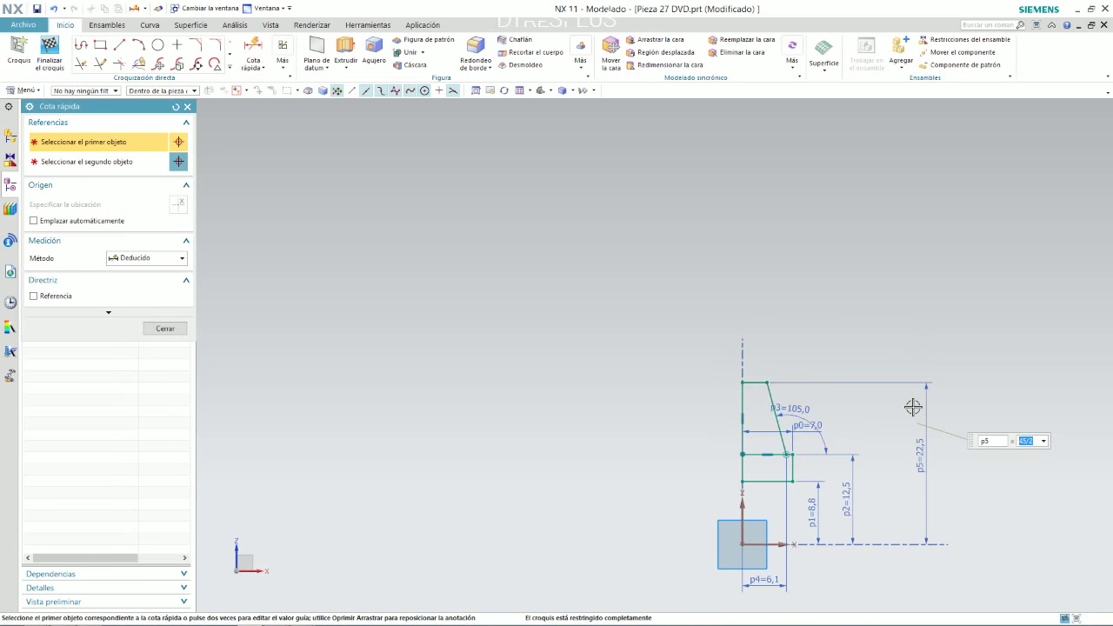
{"action": "scroll", "coordinate": [910, 464], "scroll_direction": "down", "scroll_amount": 2}
{"action": "scroll", "coordinate": [809, 430], "scroll_direction": "up", "scroll_amount": 5}
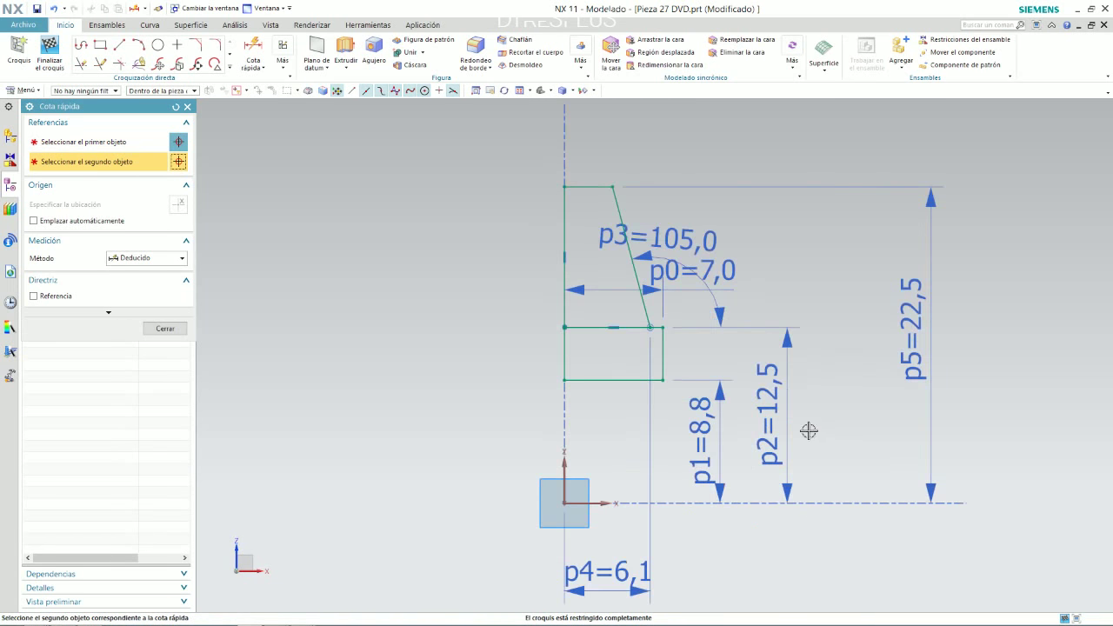
{"action": "key", "text": "alt+Tab"}
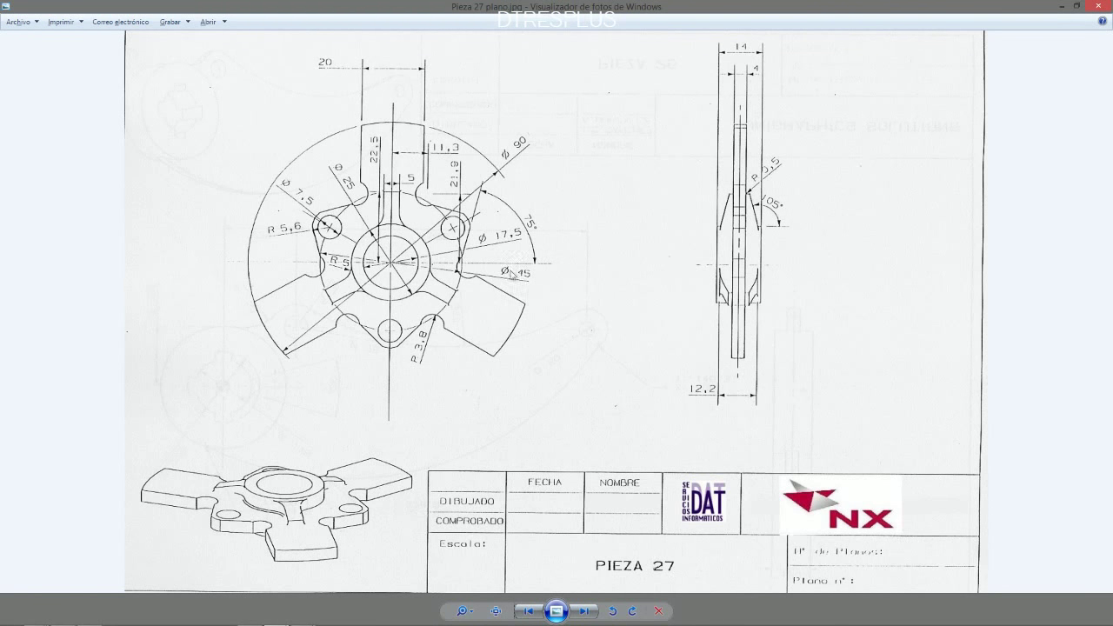
{"action": "key", "text": "alt+Tab"}
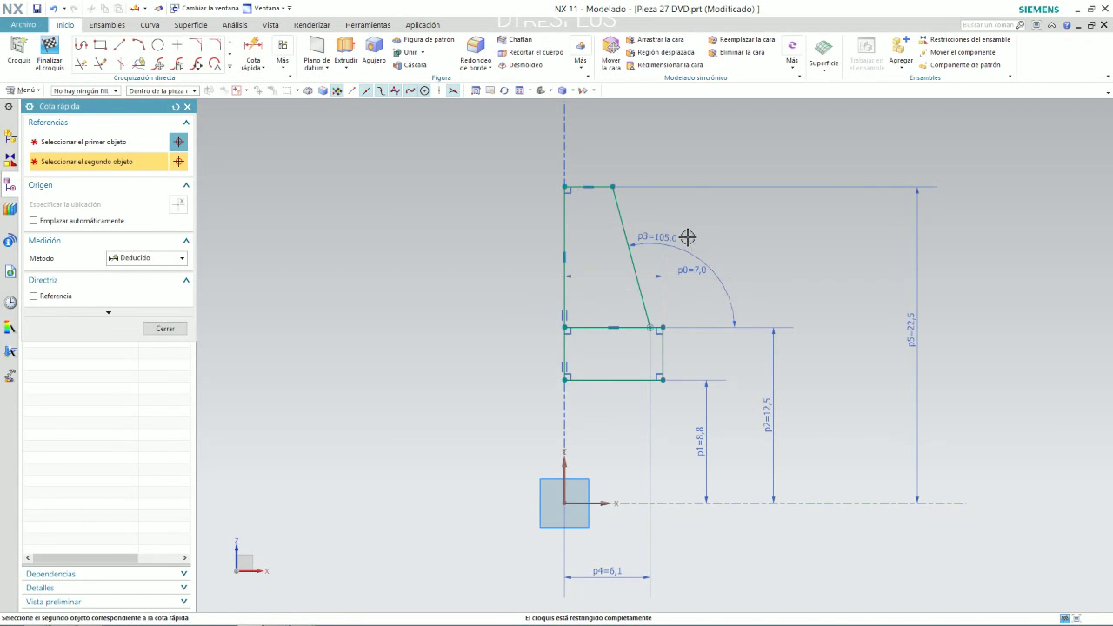
{"action": "key", "text": "alt+Tab"}
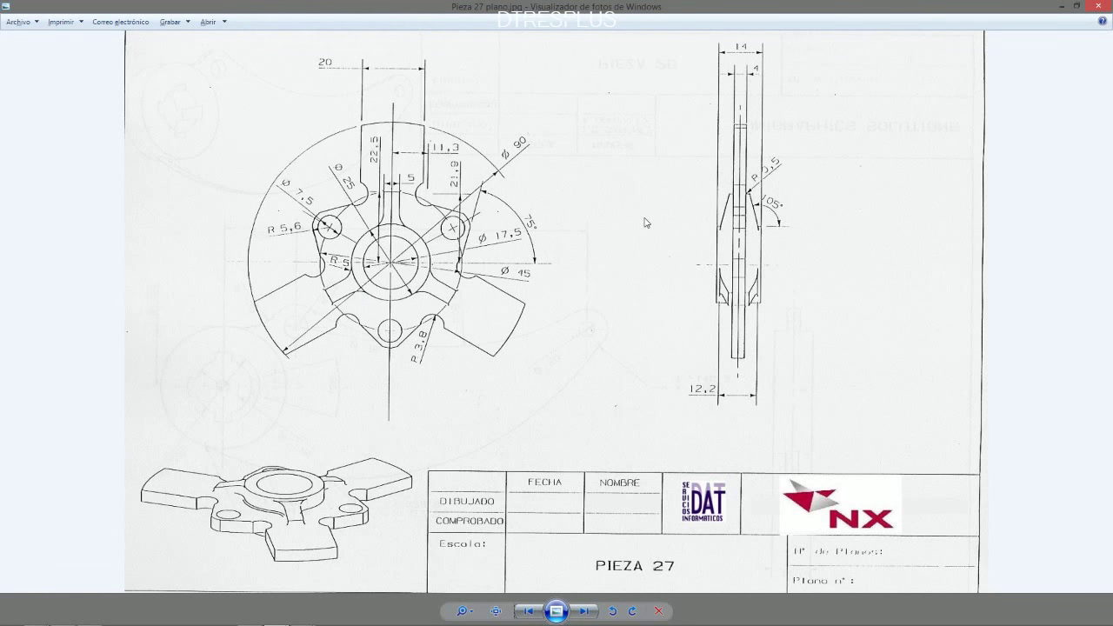
{"action": "key", "text": "alt+Tab"}
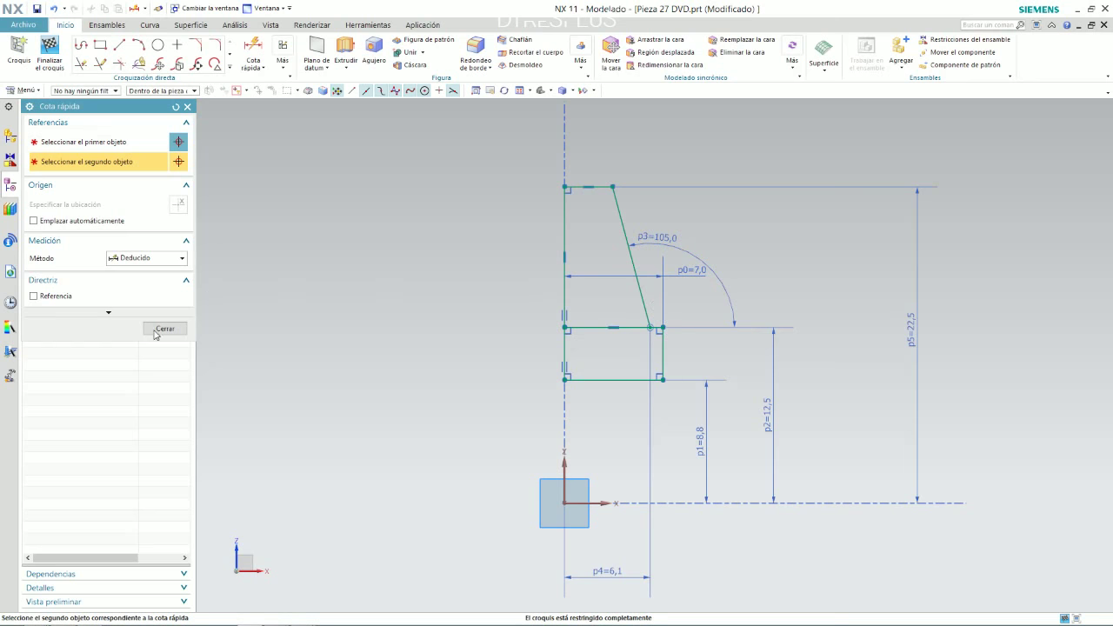
{"action": "left_click", "coordinate": [164, 329]}
Step: Finish the sketch with the rectangle and tapered profile, then start a Revolve feature
{"action": "scroll", "coordinate": [514, 270], "scroll_direction": "down", "scroll_amount": 2}
{"action": "scroll", "coordinate": [544, 266], "scroll_direction": "down", "scroll_amount": 2}
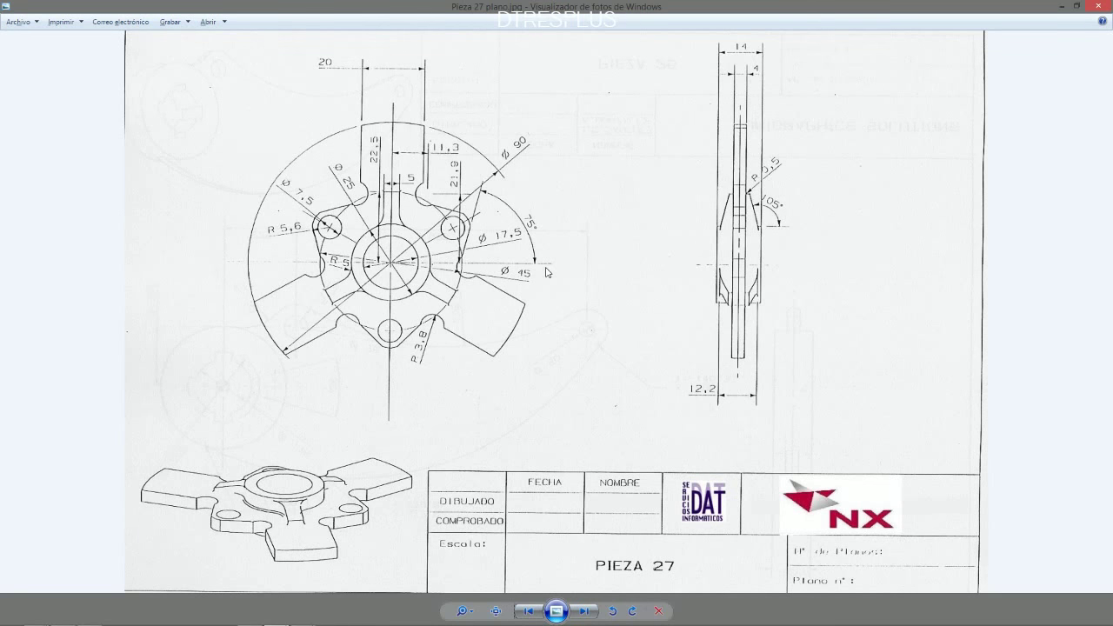
{"action": "key", "text": "alt+Tab"}
{"action": "scroll", "coordinate": [641, 301], "scroll_direction": "up", "scroll_amount": 3}
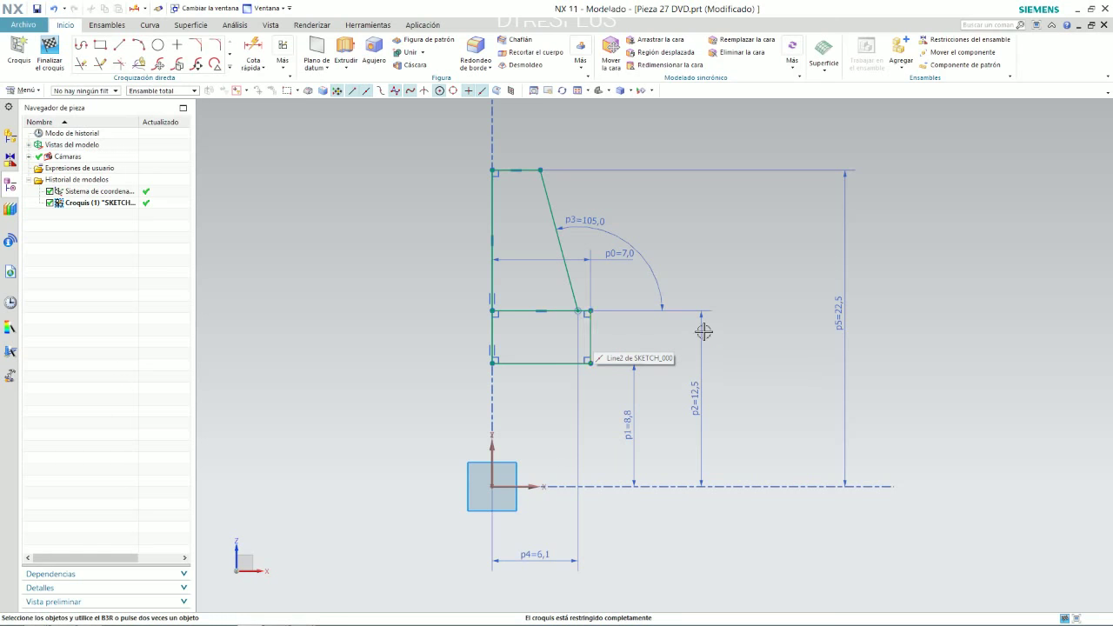
{"action": "scroll", "coordinate": [728, 333], "scroll_direction": "up", "scroll_amount": 1}
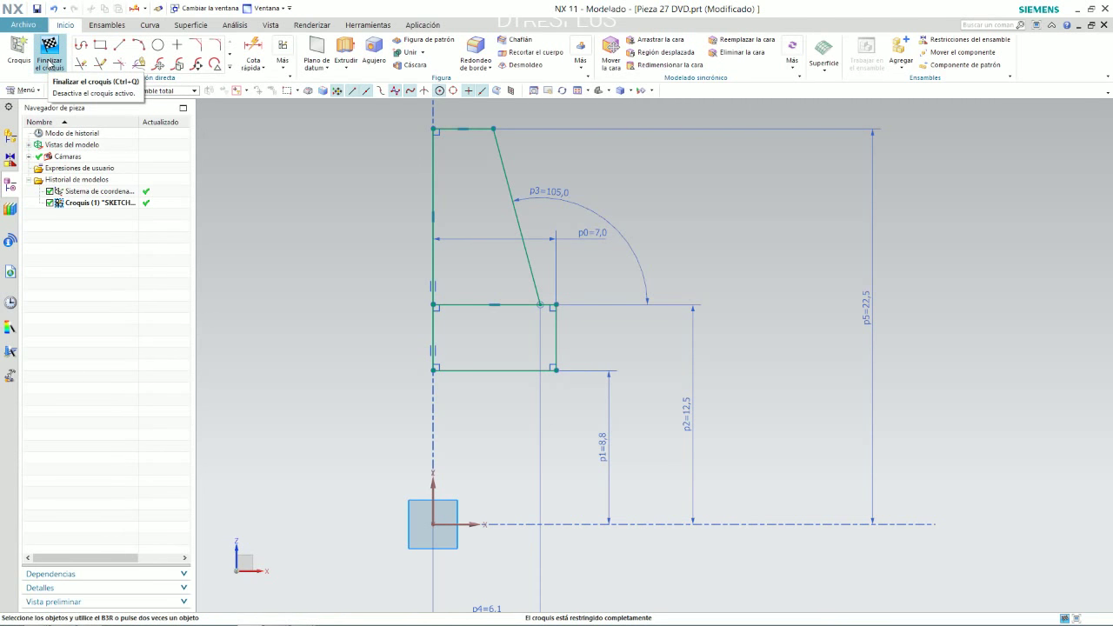
{"action": "left_click", "coordinate": [51, 65]}
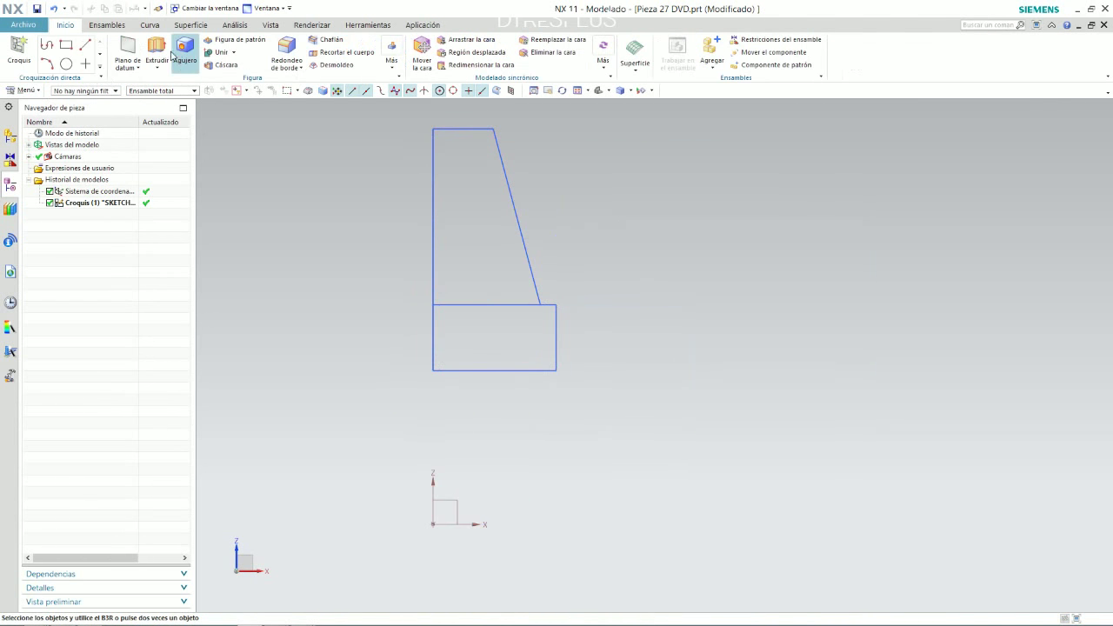
{"action": "left_click", "coordinate": [158, 69]}
{"action": "left_click", "coordinate": [174, 96]}
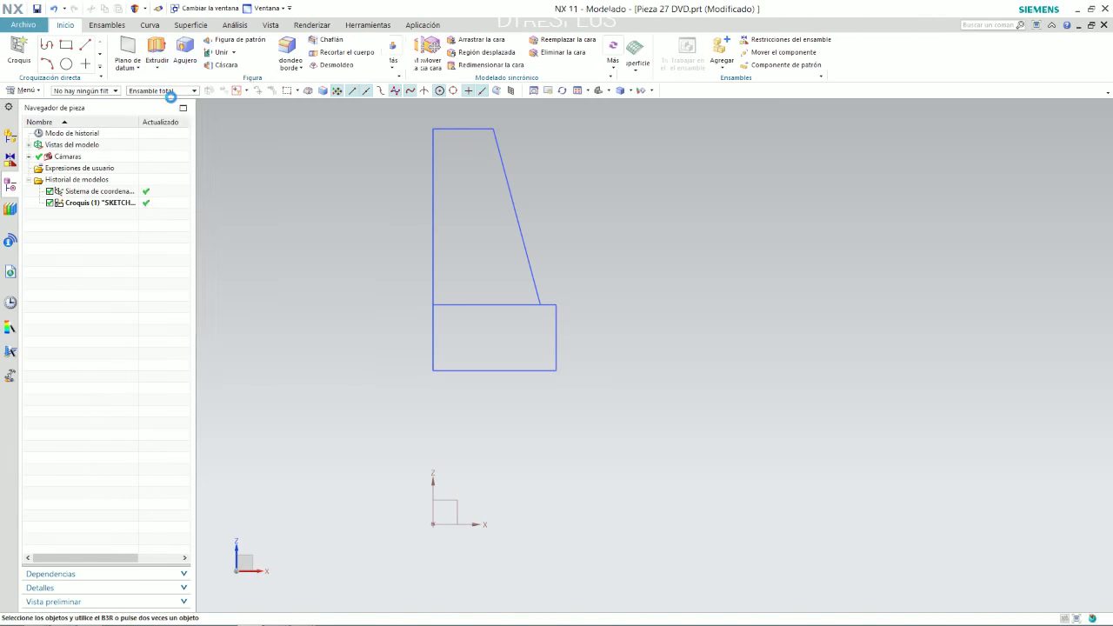
Step: Select the closed profile as region boundary curves and the horizontal datum axis as revolve axis
{"action": "left_click", "coordinate": [382, 90]}
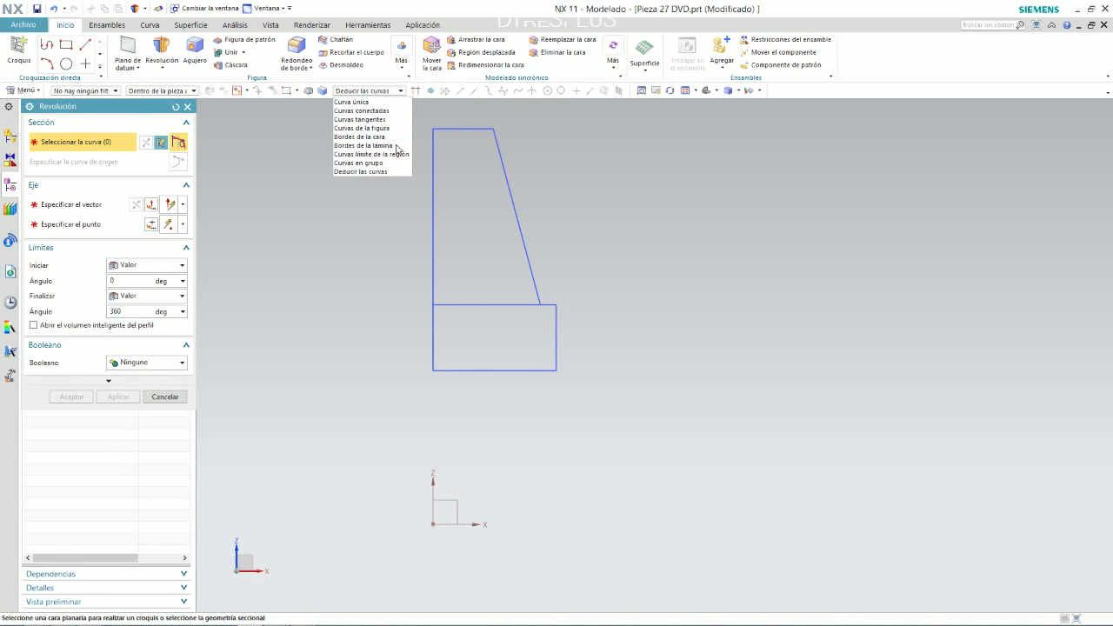
{"action": "left_click", "coordinate": [398, 151]}
{"action": "left_click", "coordinate": [499, 351]}
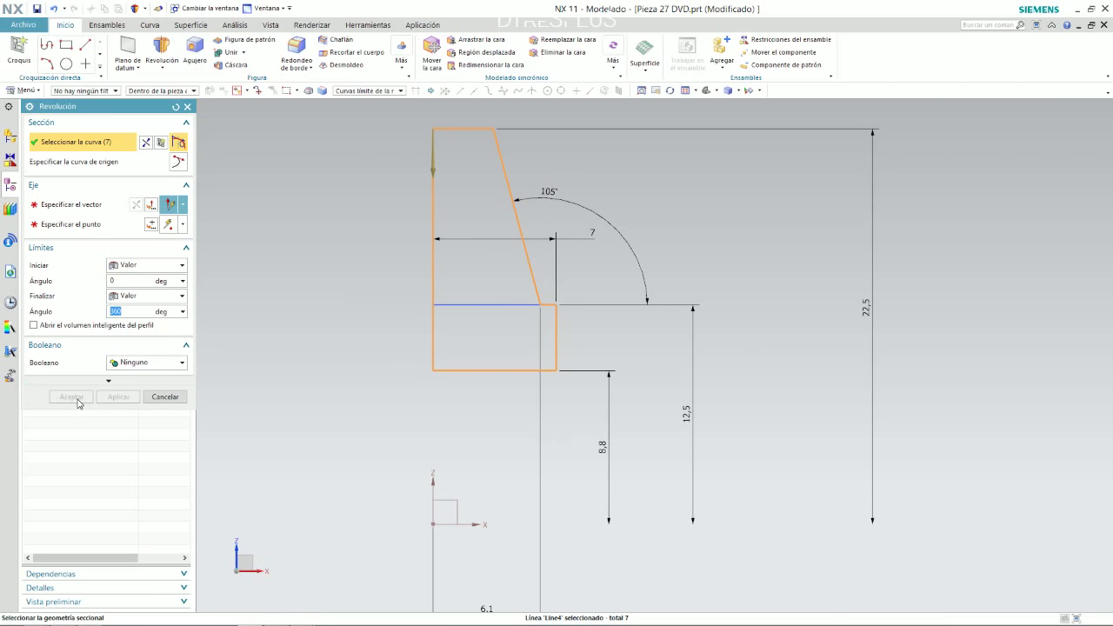
{"action": "left_click", "coordinate": [92, 206]}
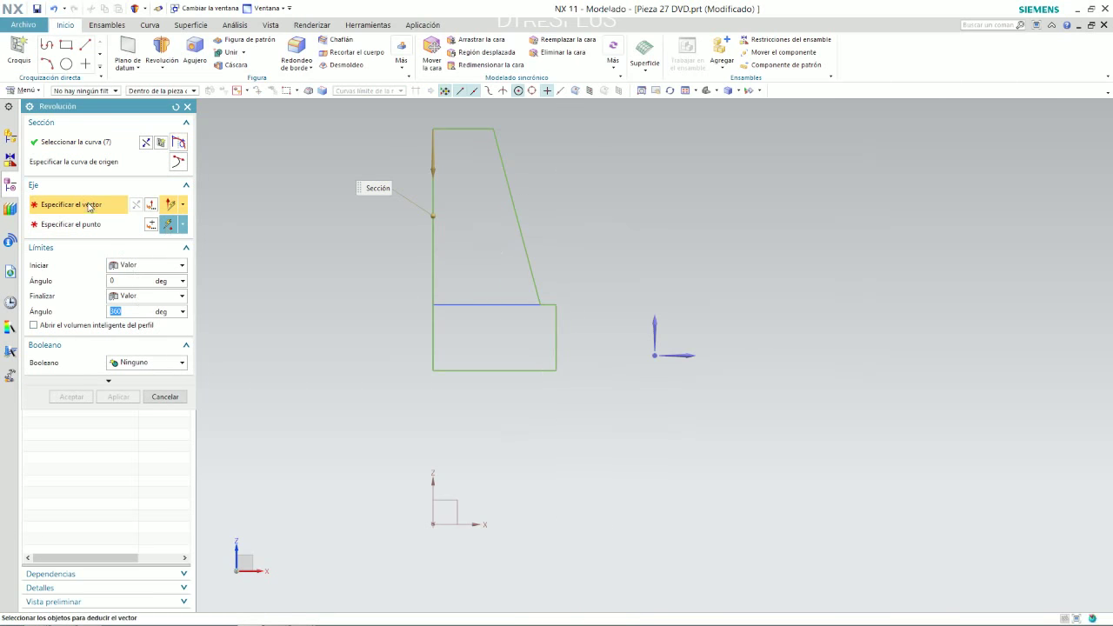
{"action": "scroll", "coordinate": [527, 253], "scroll_direction": "down", "scroll_amount": 2}
{"action": "scroll", "coordinate": [521, 287], "scroll_direction": "down", "scroll_amount": 1}
{"action": "left_click", "coordinate": [507, 422]}
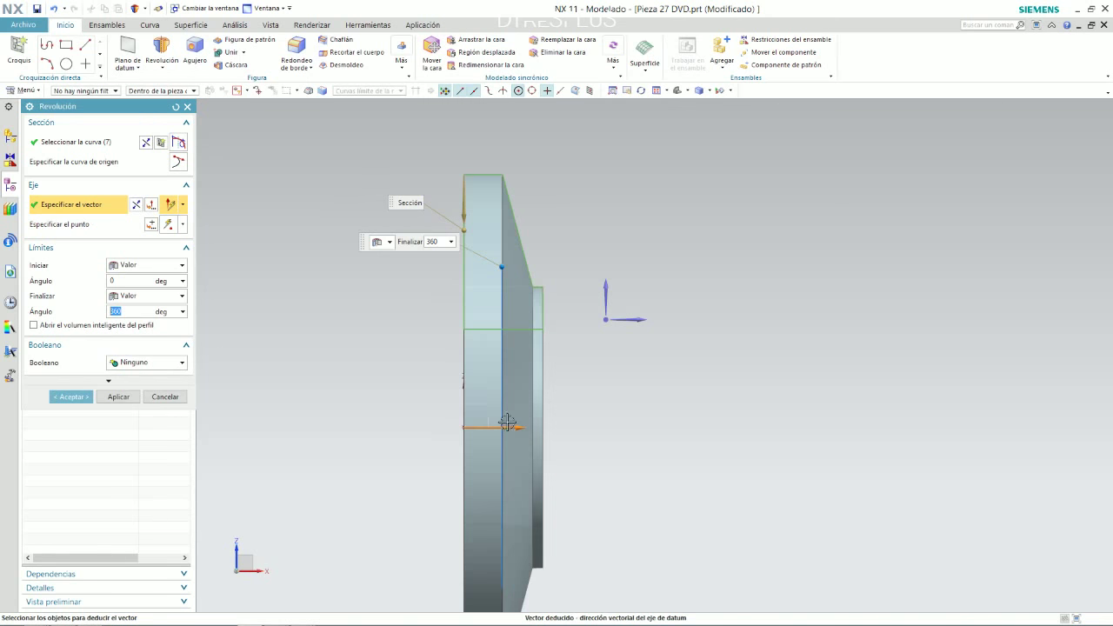
Step: Put the axis point at the datum origin and apply the 360° revolve
{"action": "left_click", "coordinate": [70, 224]}
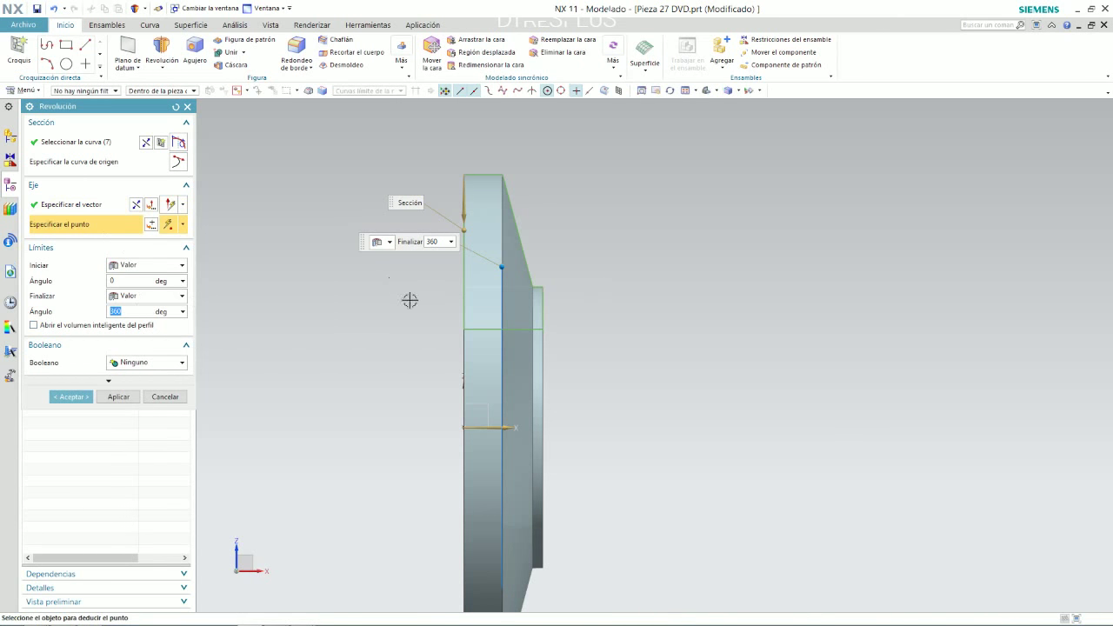
{"action": "middle_click_drag", "start_coordinate": [410, 298], "coordinate": [464, 428]}
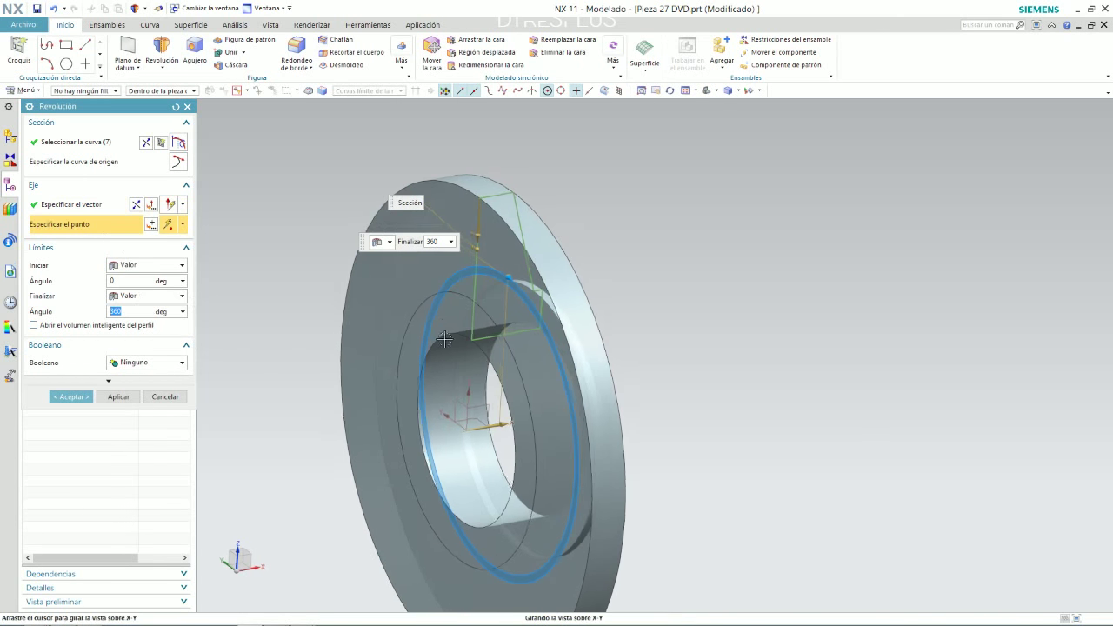
{"action": "left_click", "coordinate": [463, 429]}
{"action": "left_click", "coordinate": [69, 397]}
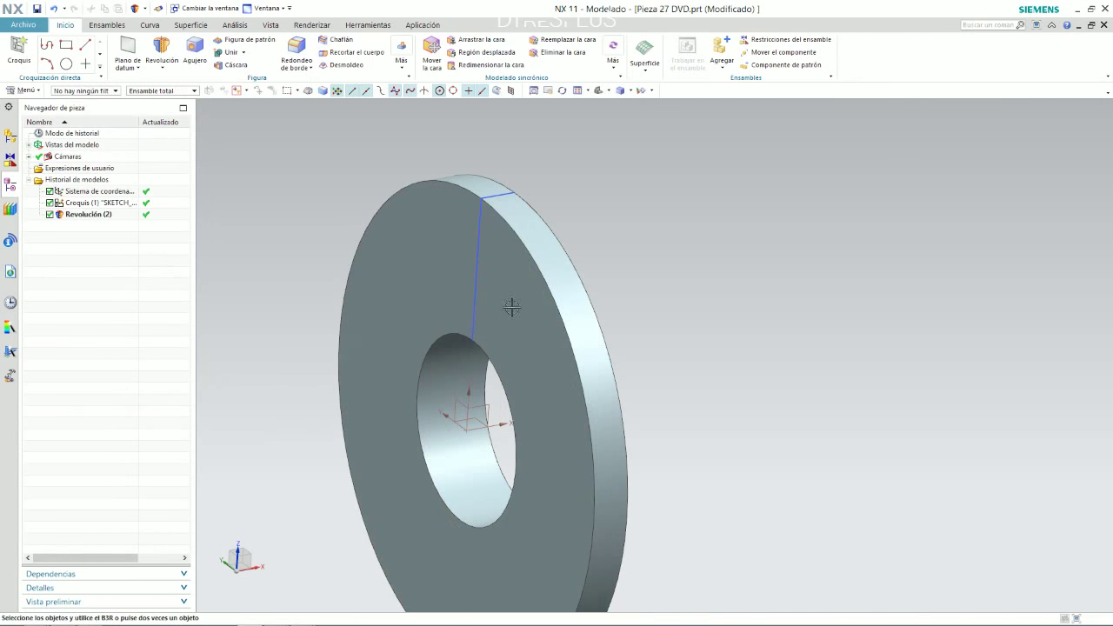
{"action": "mouse_move", "coordinate": [509, 305]}
{"action": "middle_mouse_down"}
{"action": "mouse_move", "coordinate": [419, 277]}
{"action": "mouse_move", "coordinate": [435, 231]}
{"action": "mouse_move", "coordinate": [390, 278]}
{"action": "mouse_move", "coordinate": [400, 288]}
{"action": "mouse_move", "coordinate": [433, 277]}
{"action": "middle_mouse_up"}
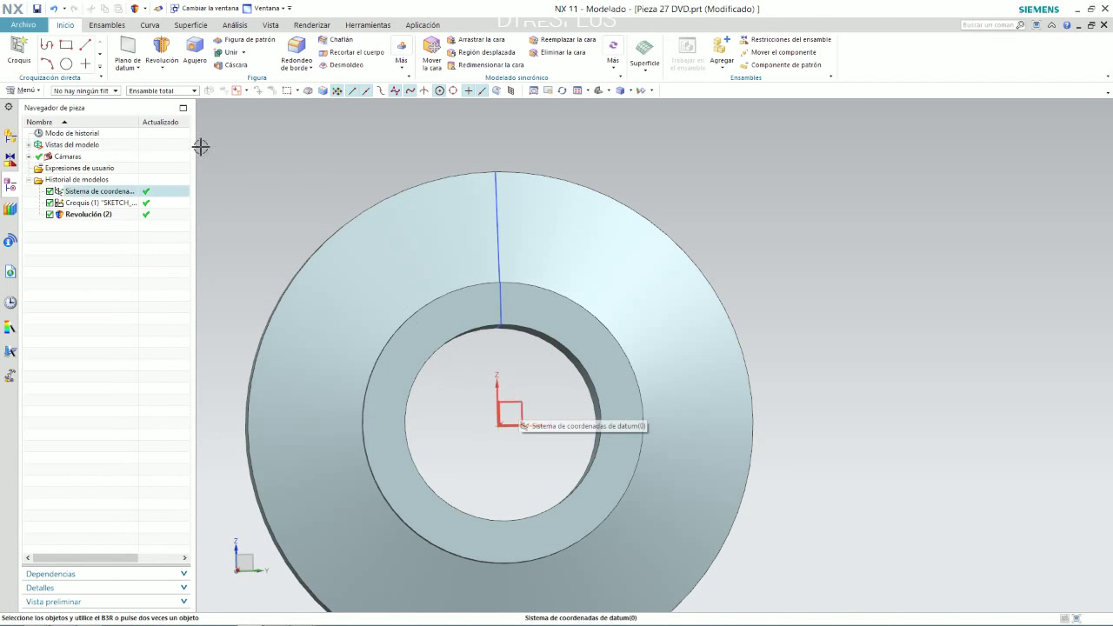
{"action": "left_click", "coordinate": [19, 53]}
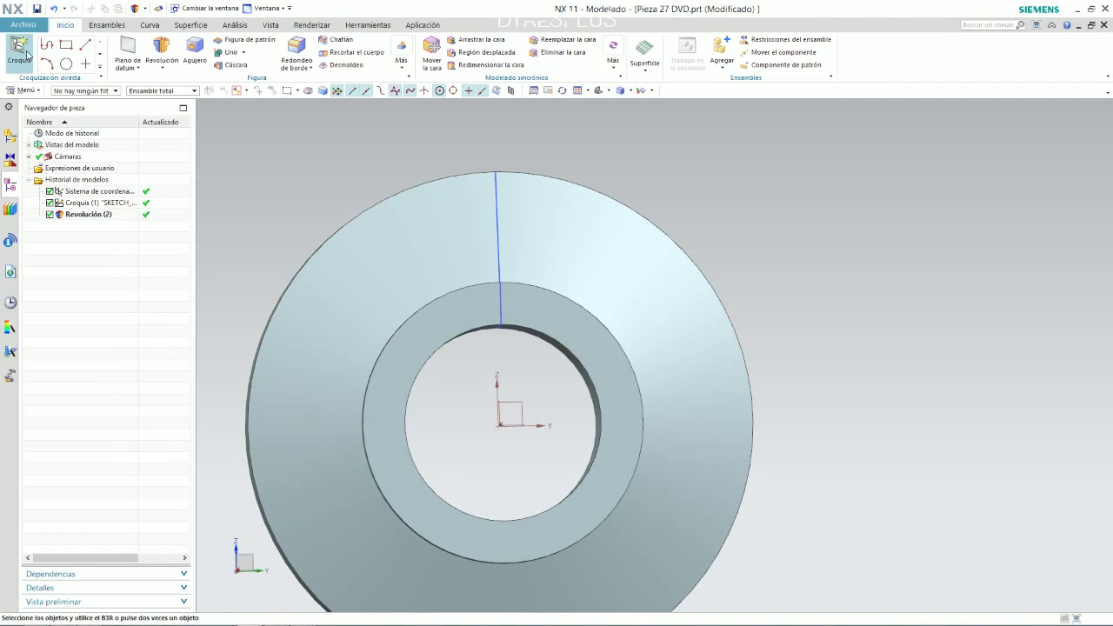
Step: Place sketch Croquis (3) on the datum plane and orient the view normal to it
{"action": "left_click", "coordinate": [520, 406]}
{"action": "middle_click", "coordinate": [519, 406]}
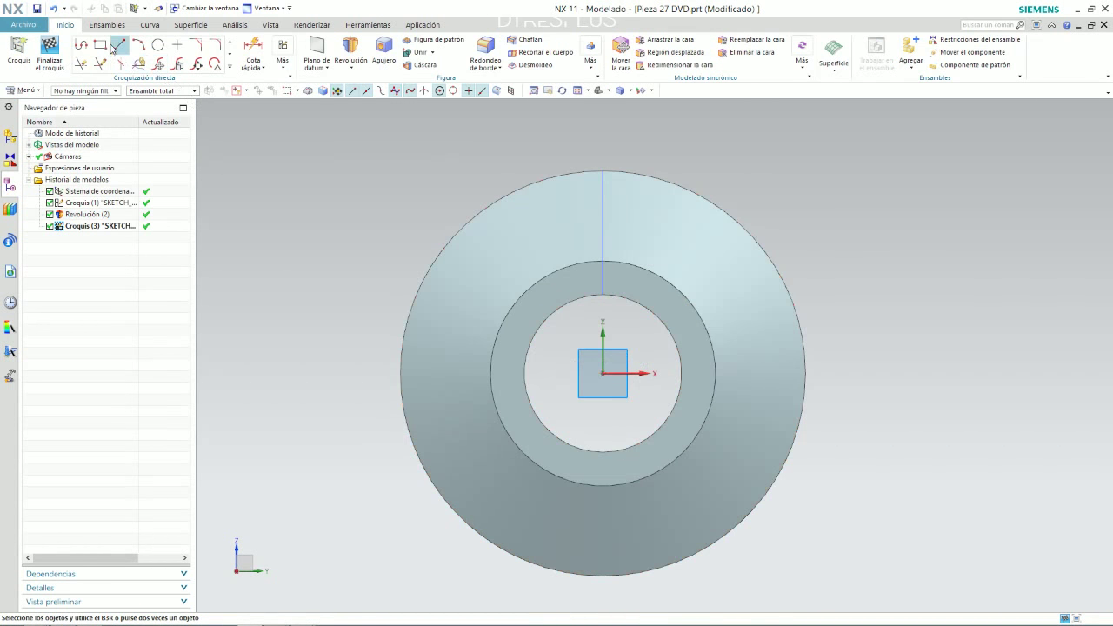
{"action": "key", "text": "alt+Tab"}
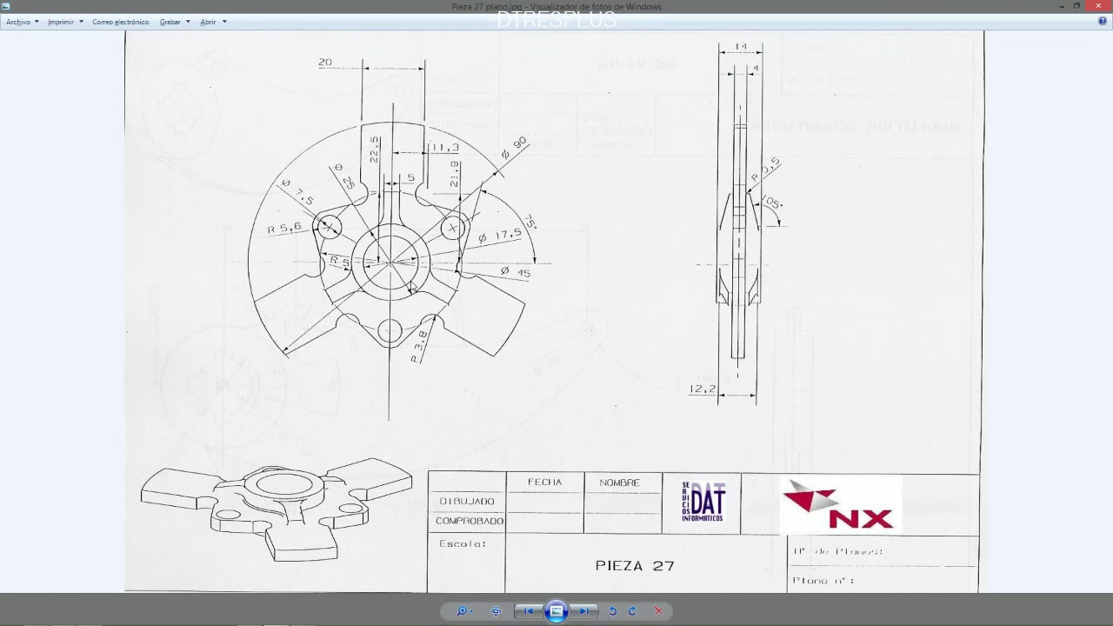
{"action": "key", "text": "alt+Tab"}
{"action": "key", "text": "alt+Tab"}
{"action": "key", "text": "alt+Tab"}
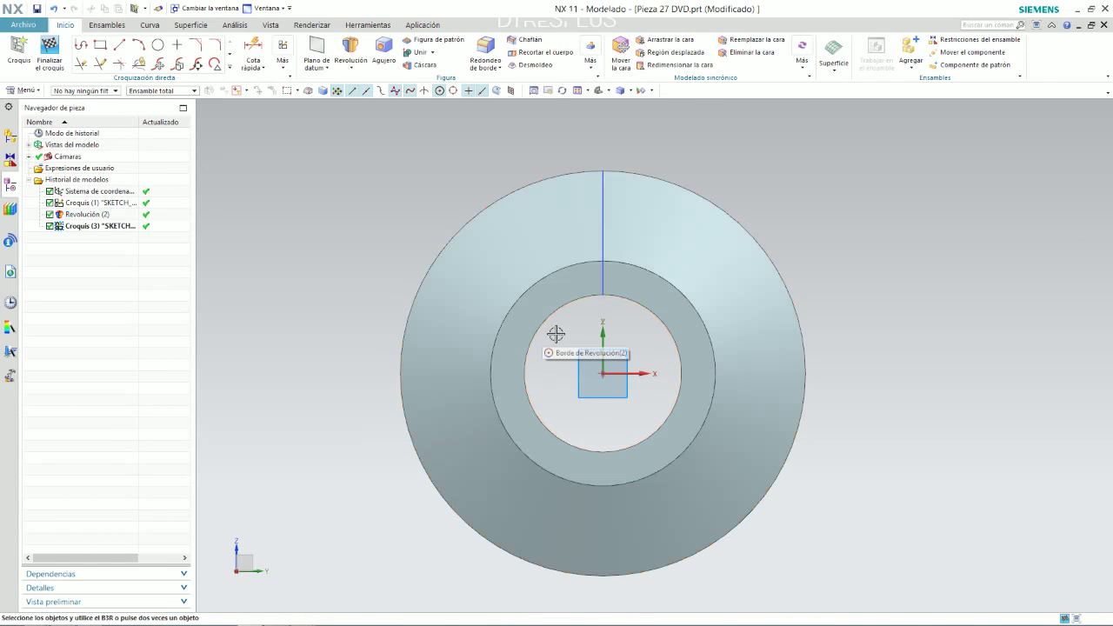
{"action": "middle_click_drag", "start_coordinate": [563, 336], "coordinate": [577, 340]}
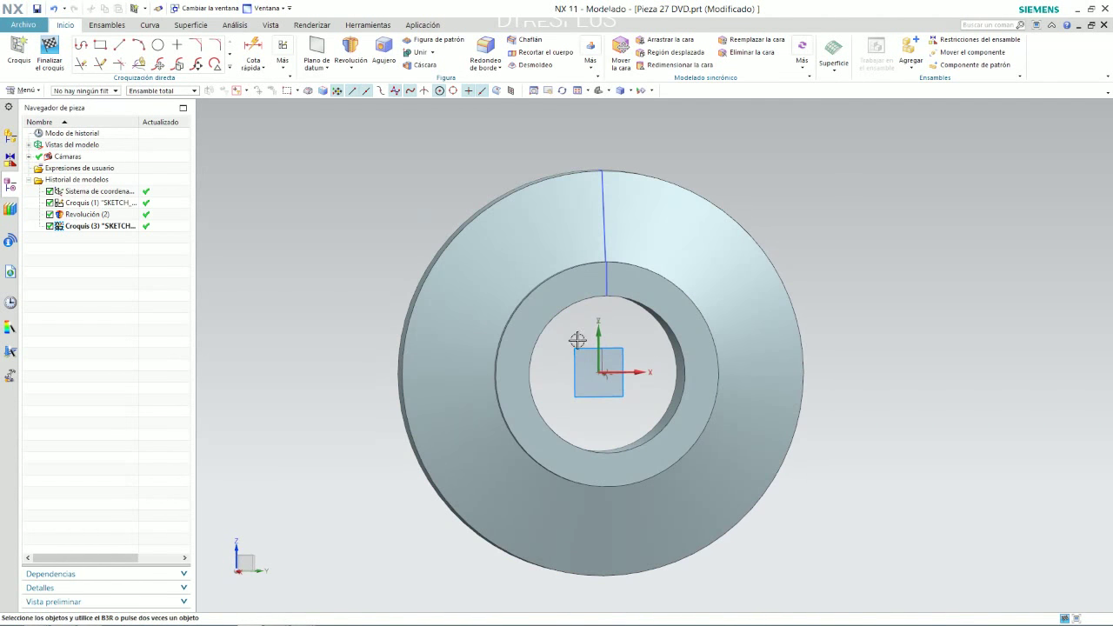
{"action": "right_click", "coordinate": [623, 339]}
{"action": "left_click", "coordinate": [603, 343]}
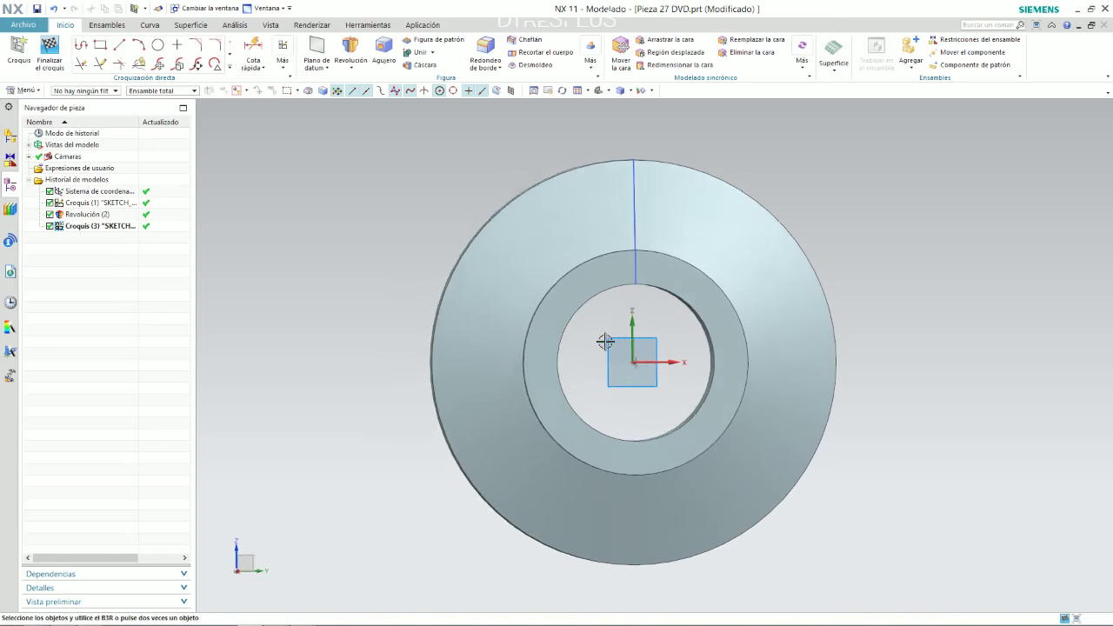
Step: Draw a first circle centred on the sketch origin, then tilt the view
{"action": "left_click", "coordinate": [158, 45]}
{"action": "left_click", "coordinate": [654, 355]}
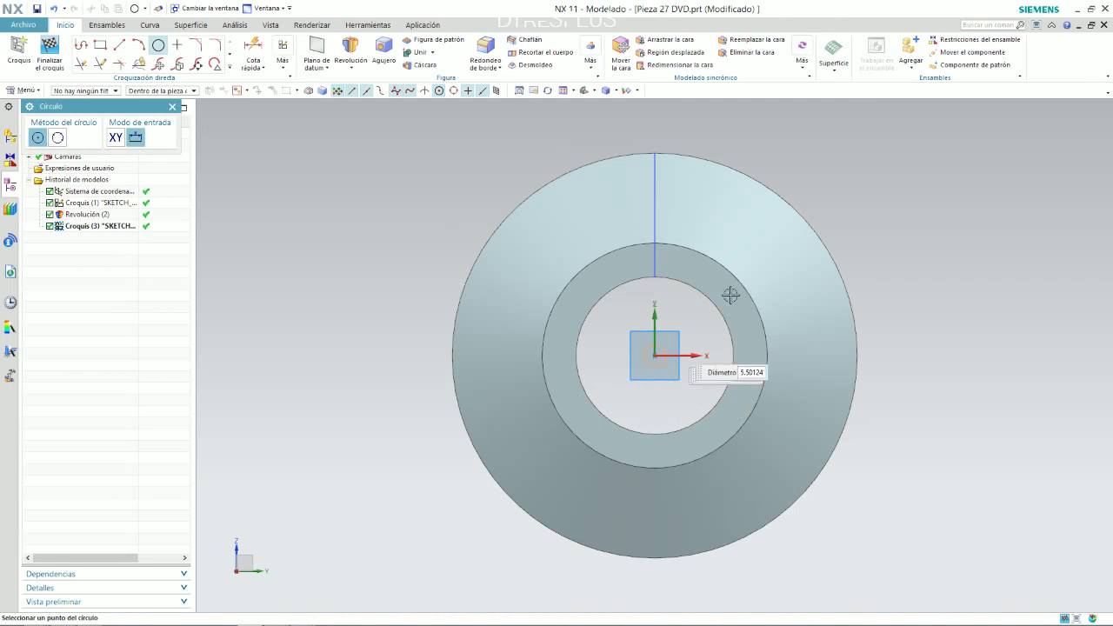
{"action": "left_click", "coordinate": [722, 263]}
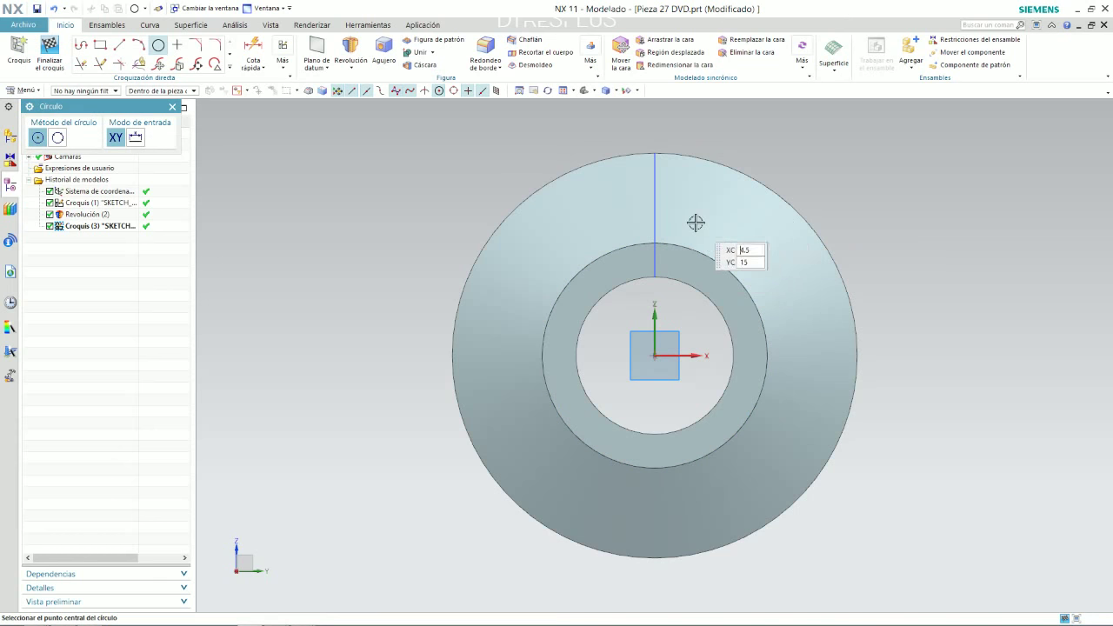
{"action": "key", "text": "Escape"}
{"action": "mouse_move", "coordinate": [690, 231]}
{"action": "middle_mouse_down"}
{"action": "mouse_move", "coordinate": [832, 287]}
{"action": "mouse_move", "coordinate": [718, 221]}
{"action": "middle_mouse_up"}
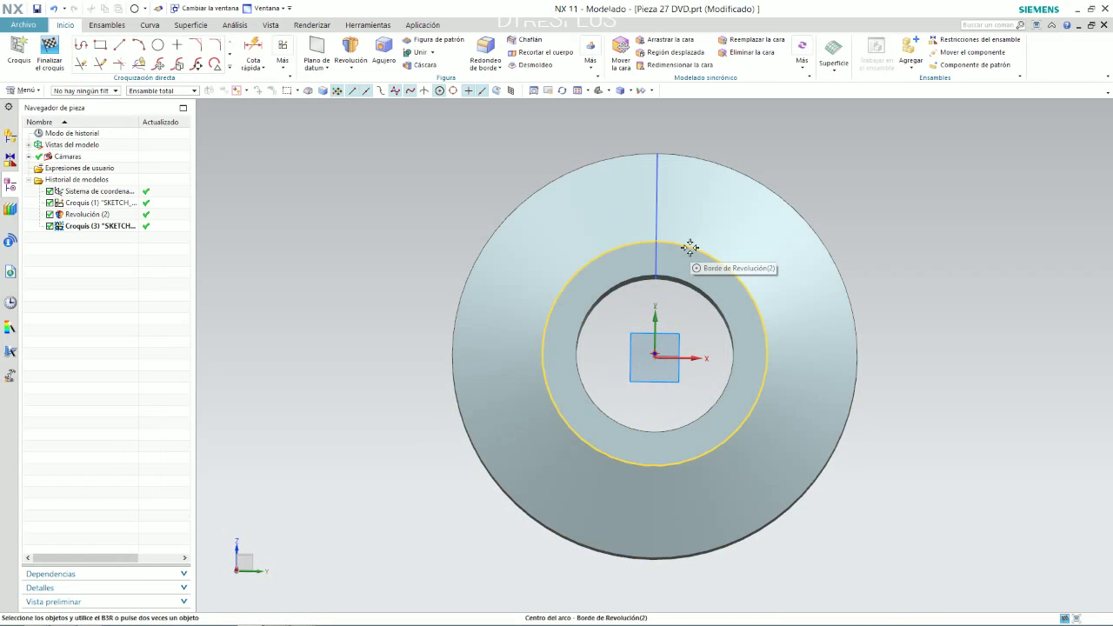
Step: Attempt an intersection curve on the hub's inner step face, then cancel it after the error
{"action": "left_click", "coordinate": [232, 68]}
{"action": "left_click", "coordinate": [121, 158]}
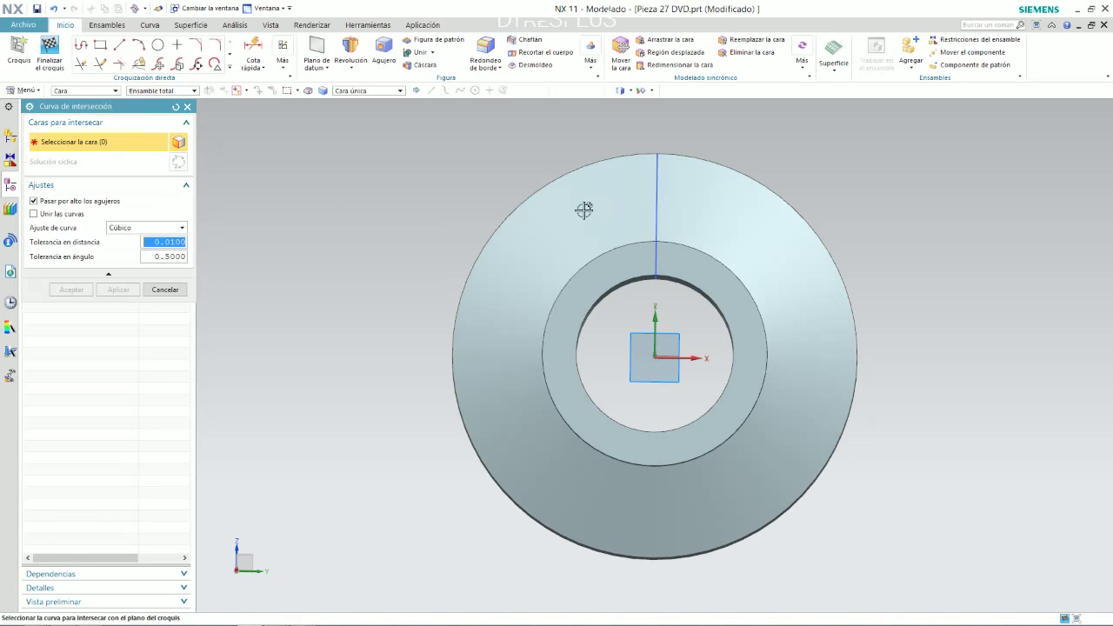
{"action": "key", "text": "Home"}
{"action": "scroll", "coordinate": [533, 254], "scroll_direction": "up", "scroll_amount": 3}
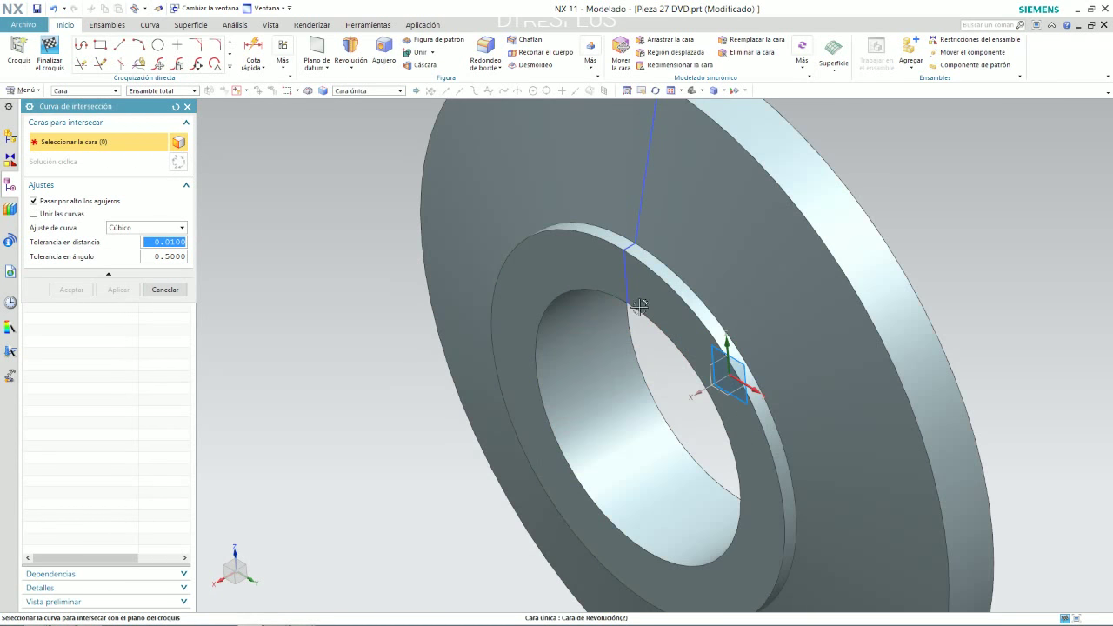
{"action": "left_click", "coordinate": [683, 294]}
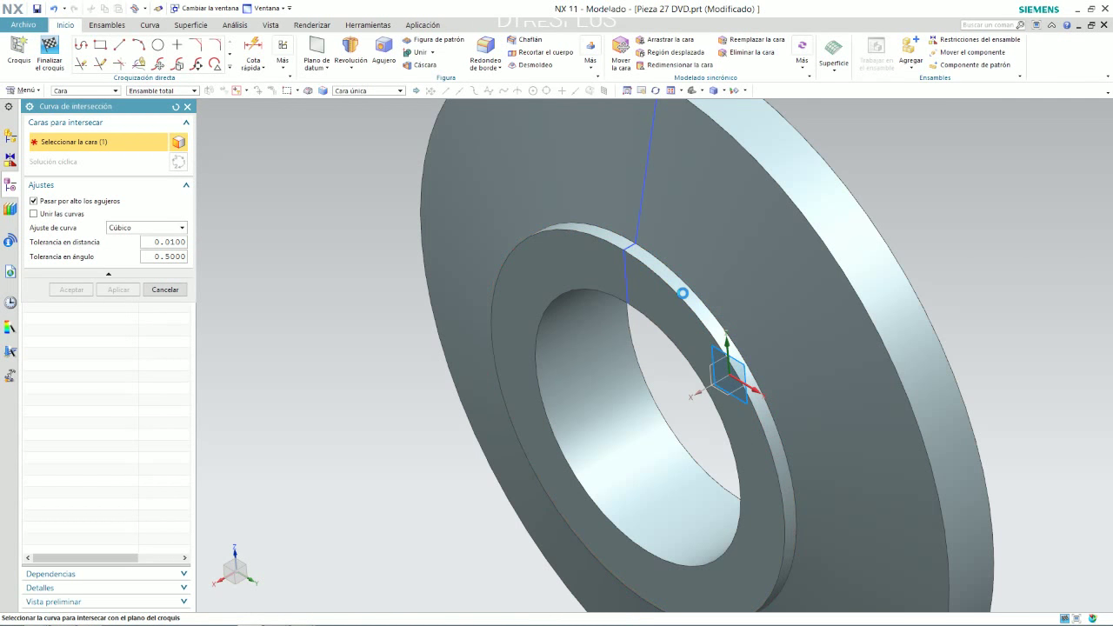
{"action": "middle_click", "coordinate": [683, 294]}
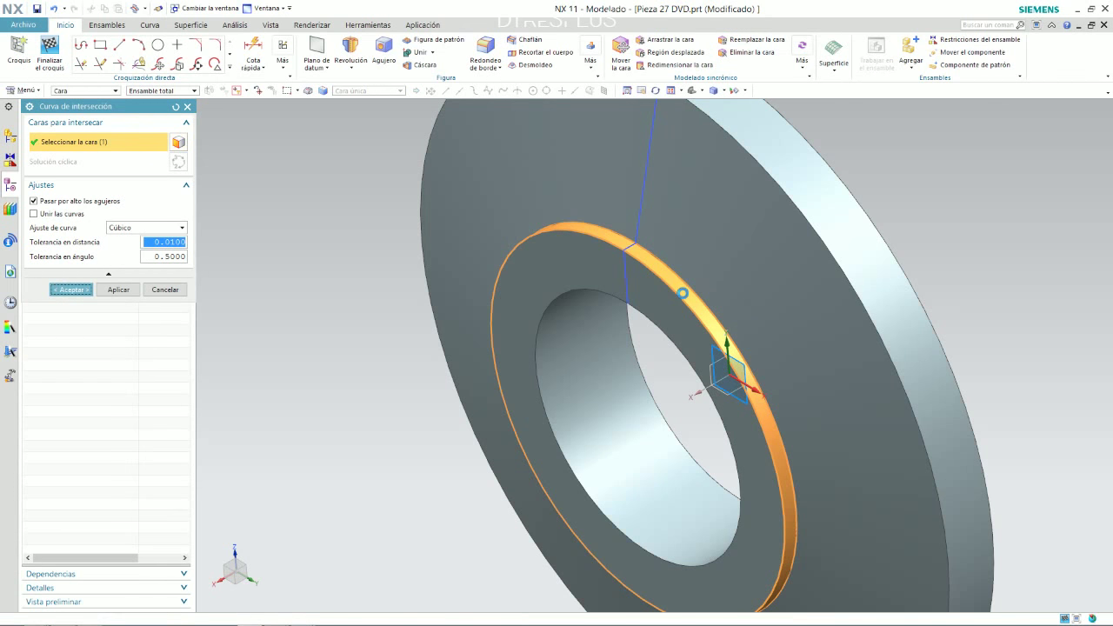
{"action": "left_click", "coordinate": [556, 332]}
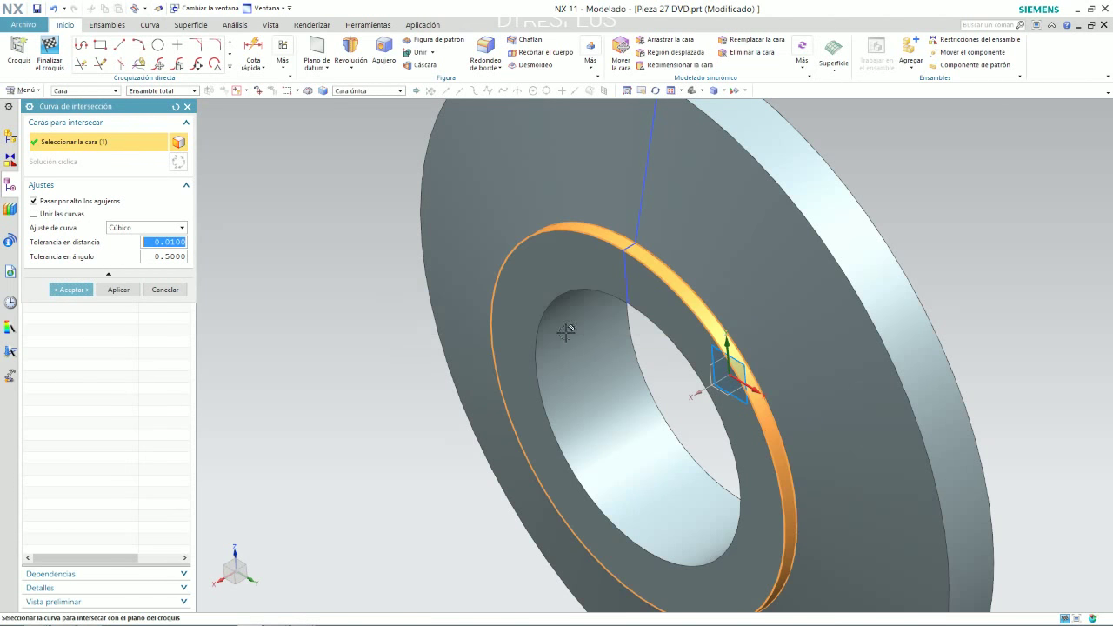
{"action": "left_click", "coordinate": [165, 290]}
Step: Face the sketch plane again and draw an origin-centred circle through the hub's step edge
{"action": "middle_click_drag", "start_coordinate": [415, 285], "coordinate": [639, 307]}
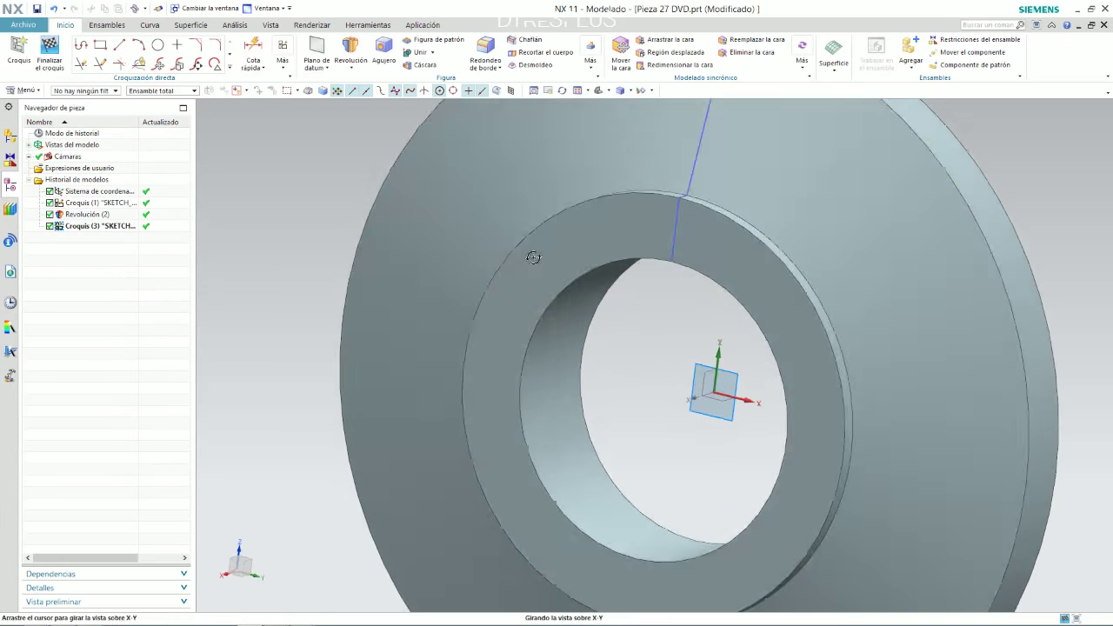
{"action": "right_click", "coordinate": [639, 308]}
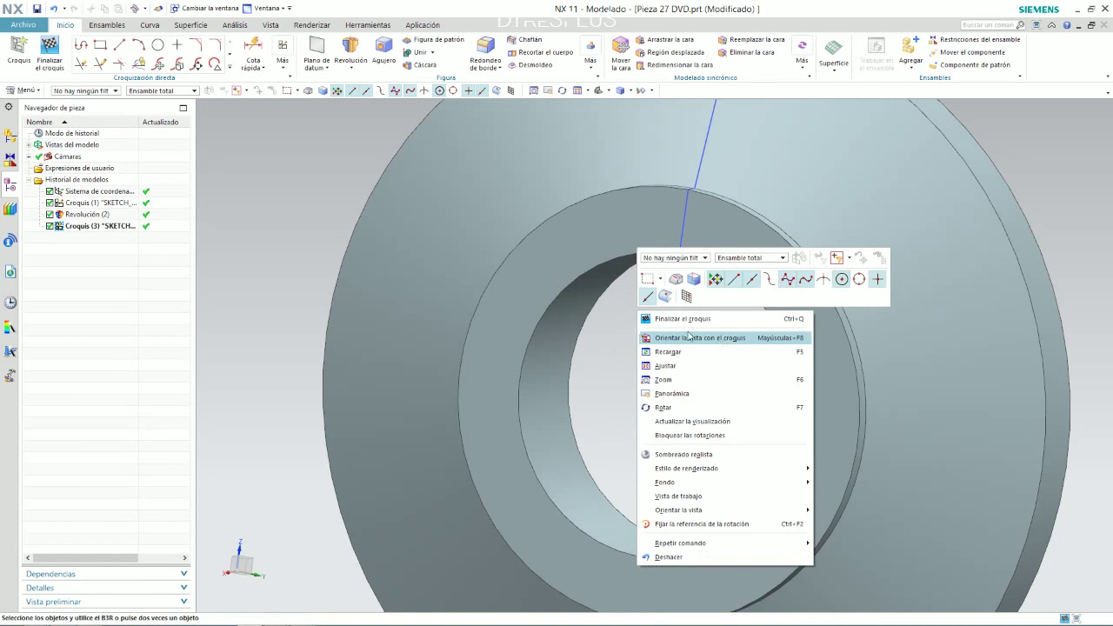
{"action": "left_click", "coordinate": [596, 313]}
{"action": "key", "text": "shift+F8"}
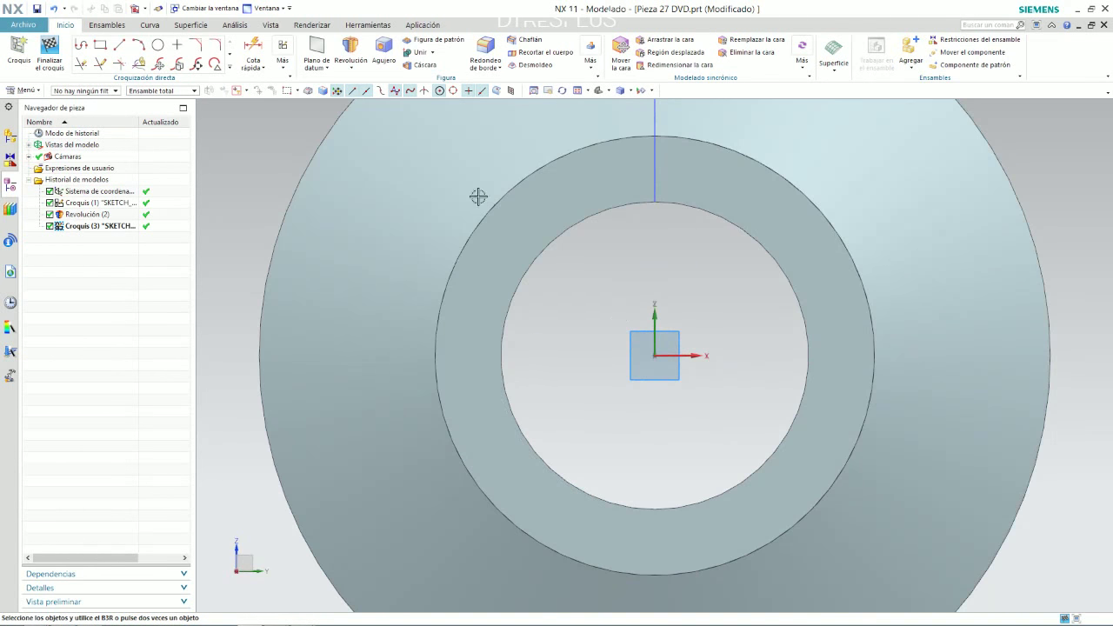
{"action": "scroll", "coordinate": [385, 189], "scroll_direction": "down", "scroll_amount": 2}
{"action": "left_click", "coordinate": [157, 45]}
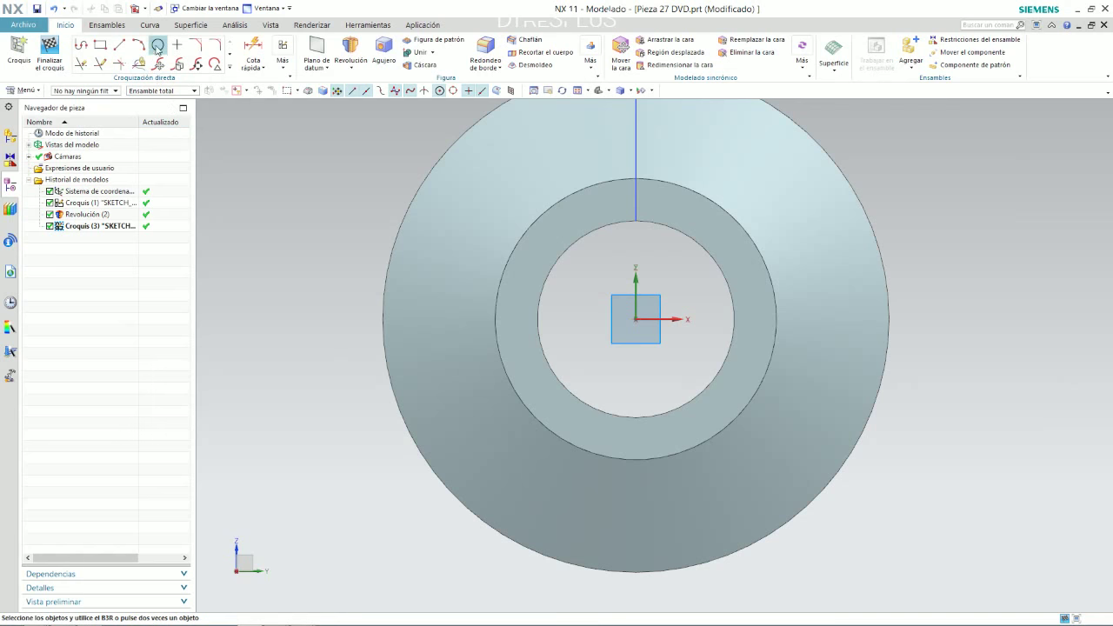
{"action": "left_click", "coordinate": [636, 319]}
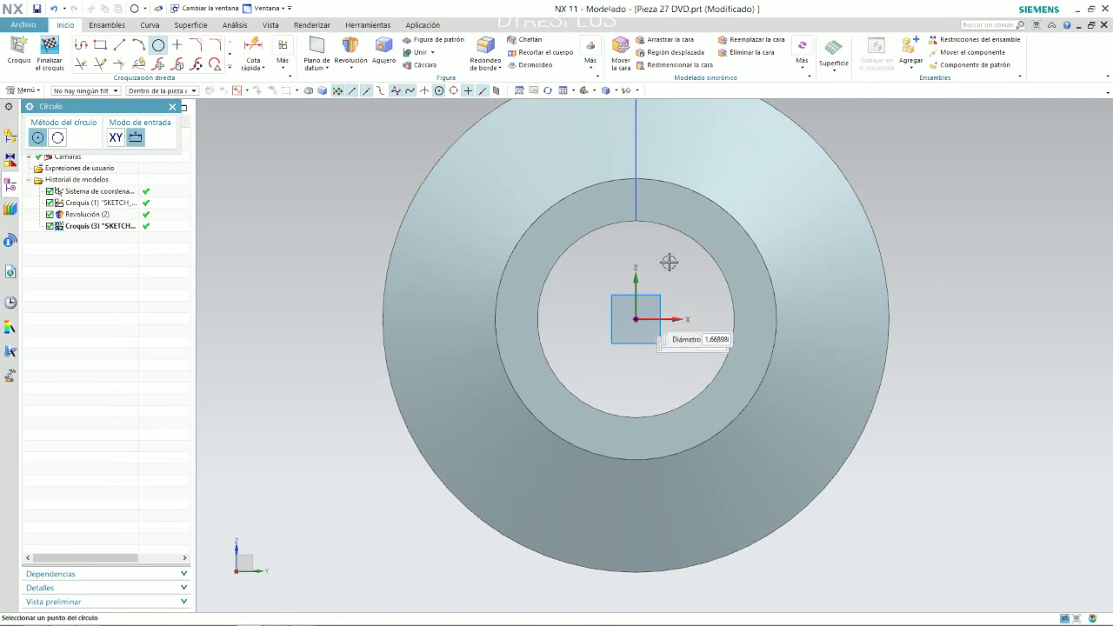
{"action": "left_click", "coordinate": [700, 193]}
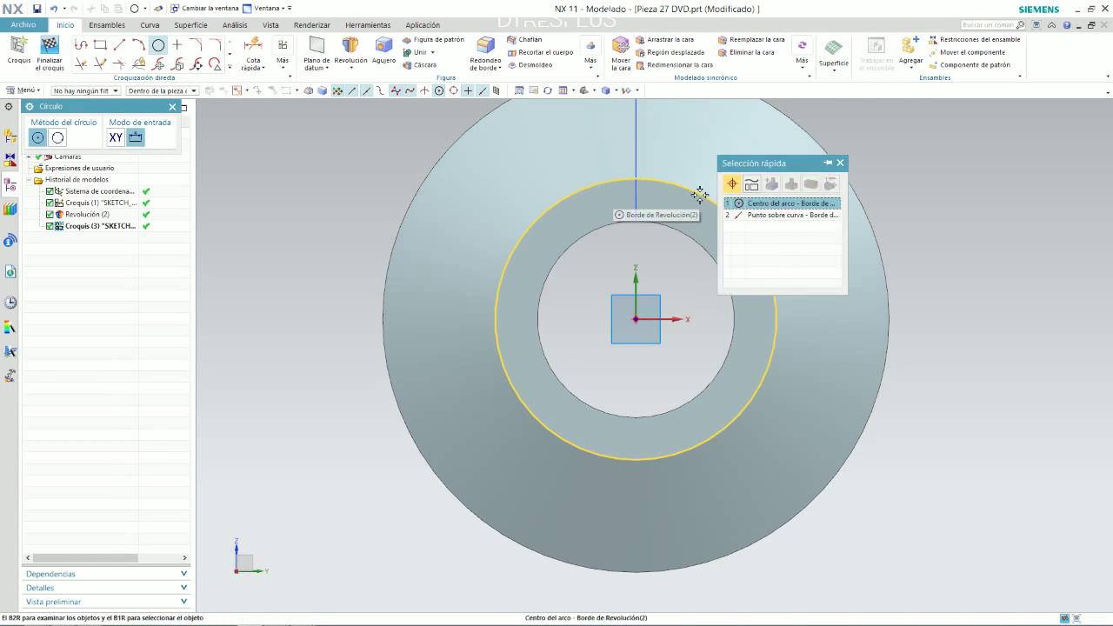
{"action": "left_click", "coordinate": [762, 215]}
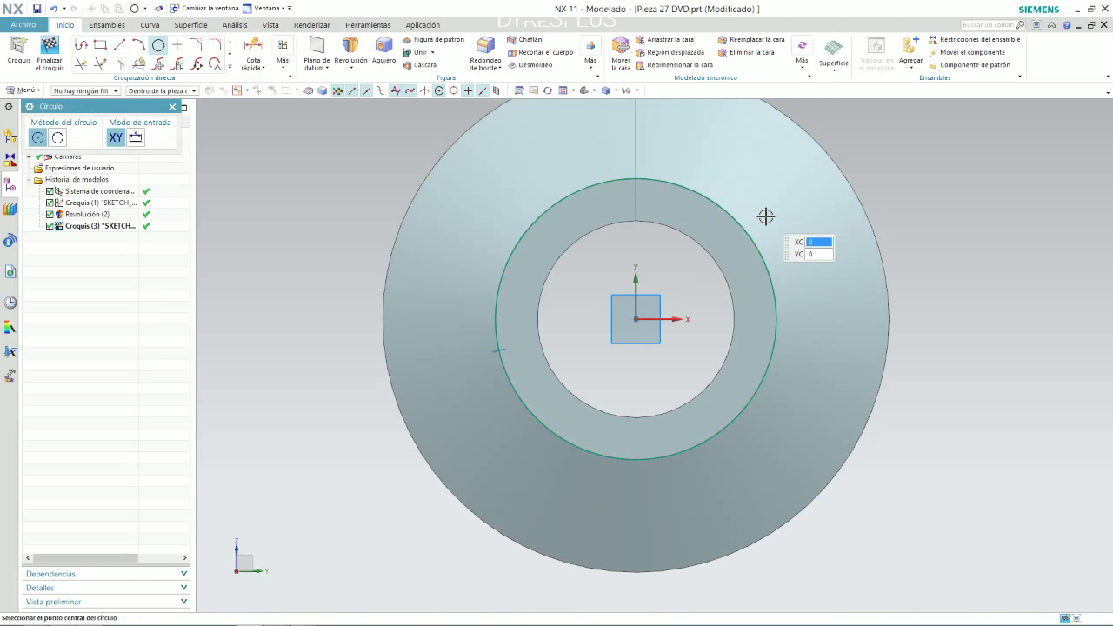
{"action": "scroll", "coordinate": [704, 287], "scroll_direction": "down", "scroll_amount": 2}
{"action": "left_click", "coordinate": [173, 106]}
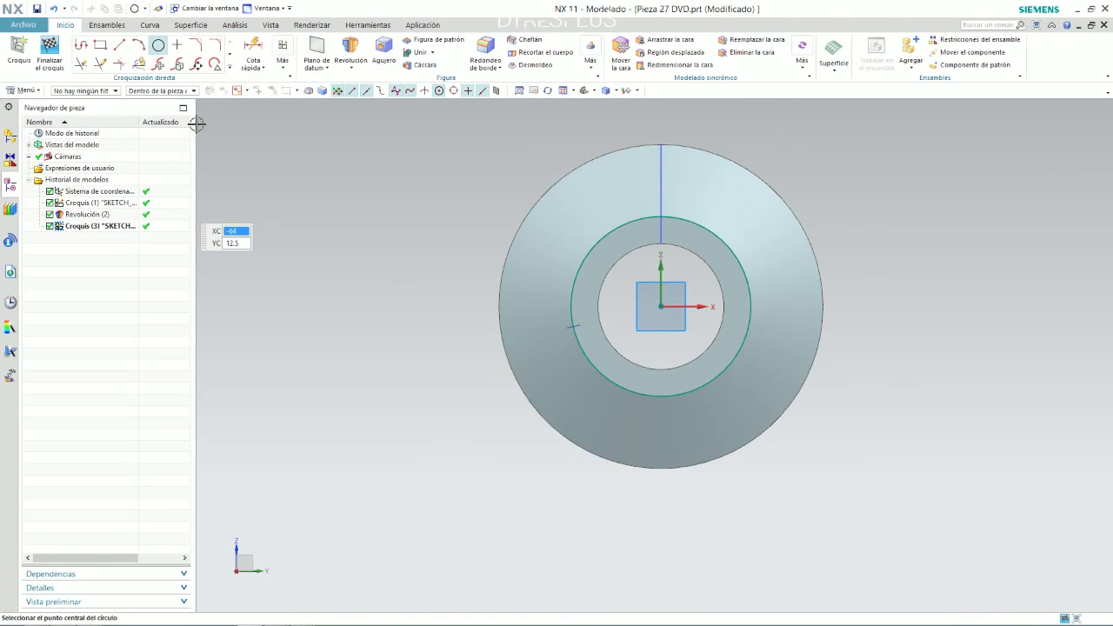
Step: Inspect the new circle, face the sketch, and bring up the Pieza 27 drawing
{"action": "mouse_move", "coordinate": [648, 306]}
{"action": "middle_mouse_down"}
{"action": "mouse_move", "coordinate": [738, 340]}
{"action": "mouse_move", "coordinate": [661, 313]}
{"action": "mouse_move", "coordinate": [672, 313]}
{"action": "middle_mouse_up"}
{"action": "scroll", "coordinate": [672, 313], "scroll_direction": "up", "scroll_amount": 2}
{"action": "right_click", "coordinate": [654, 313]}
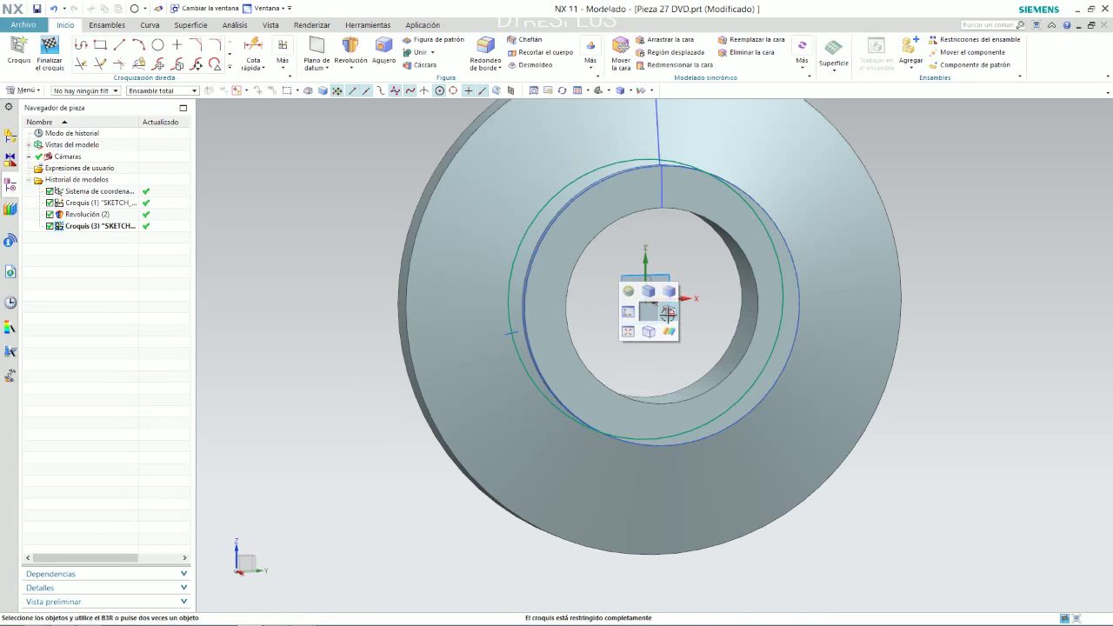
{"action": "left_click", "coordinate": [668, 315]}
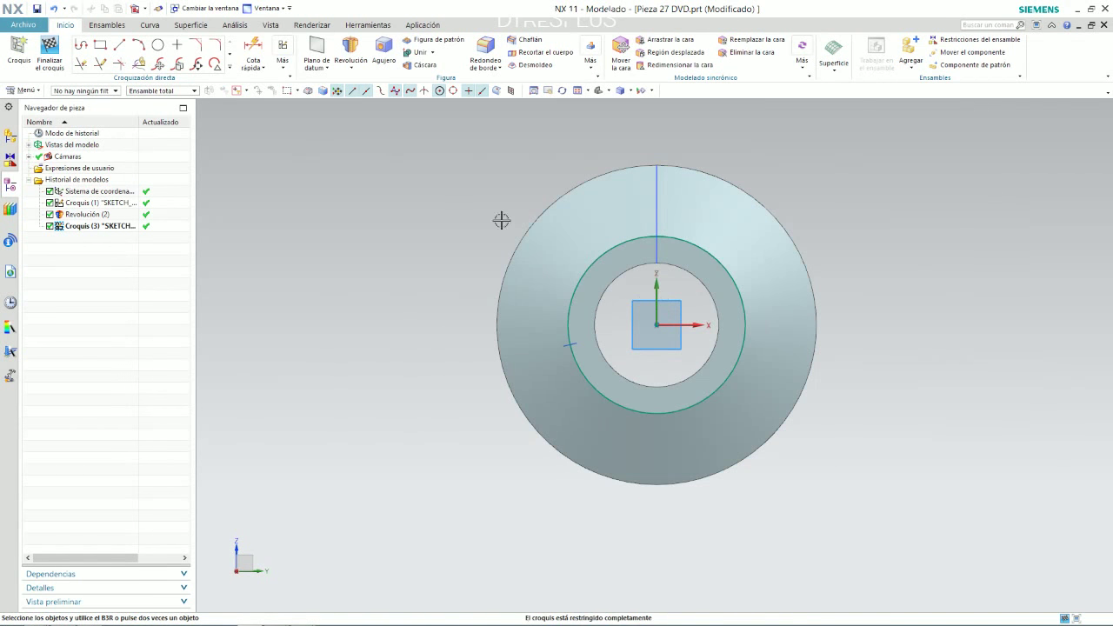
{"action": "key", "text": "alt+Tab"}
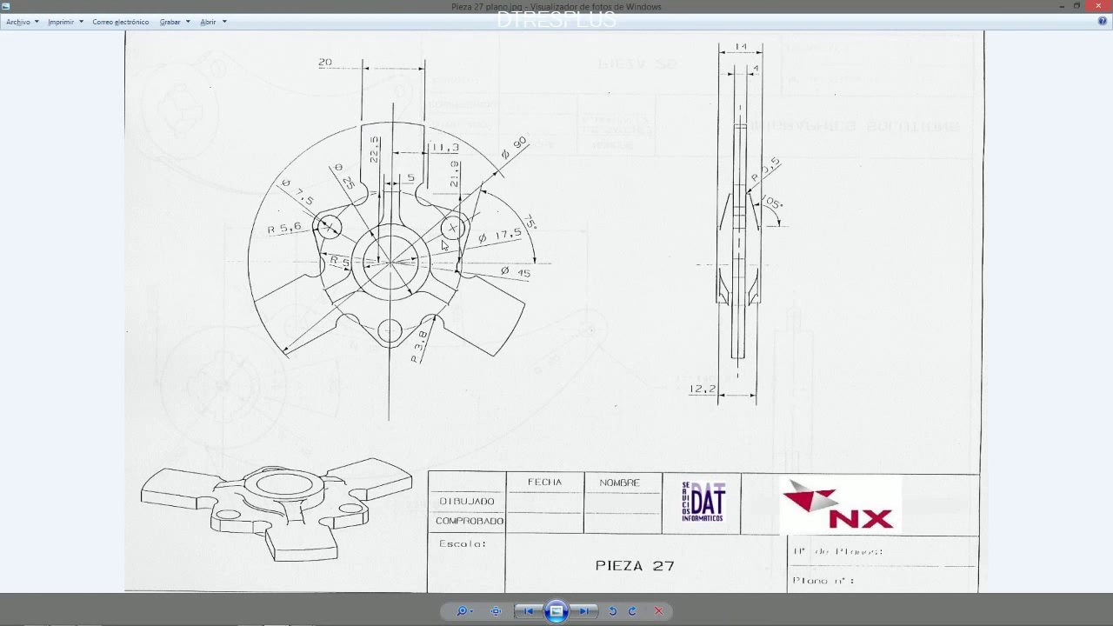
Step: Back in the sketch, draw a rectangle from above the disc down near the origin
{"action": "key", "text": "alt+Tab"}
{"action": "scroll", "coordinate": [738, 234], "scroll_direction": "up", "scroll_amount": 1}
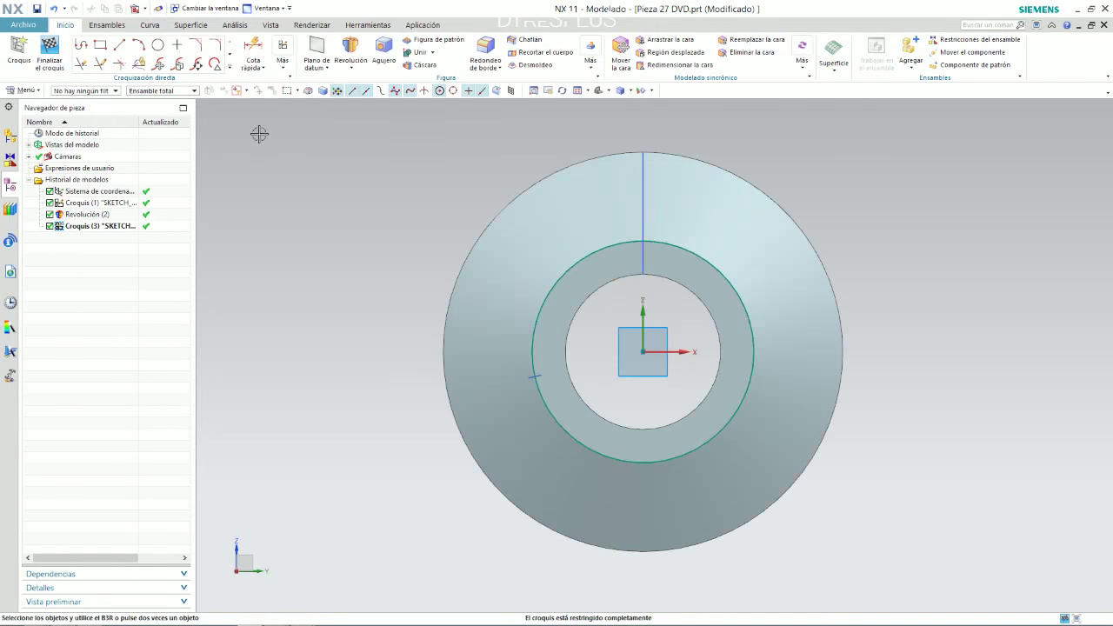
{"action": "left_click", "coordinate": [101, 44]}
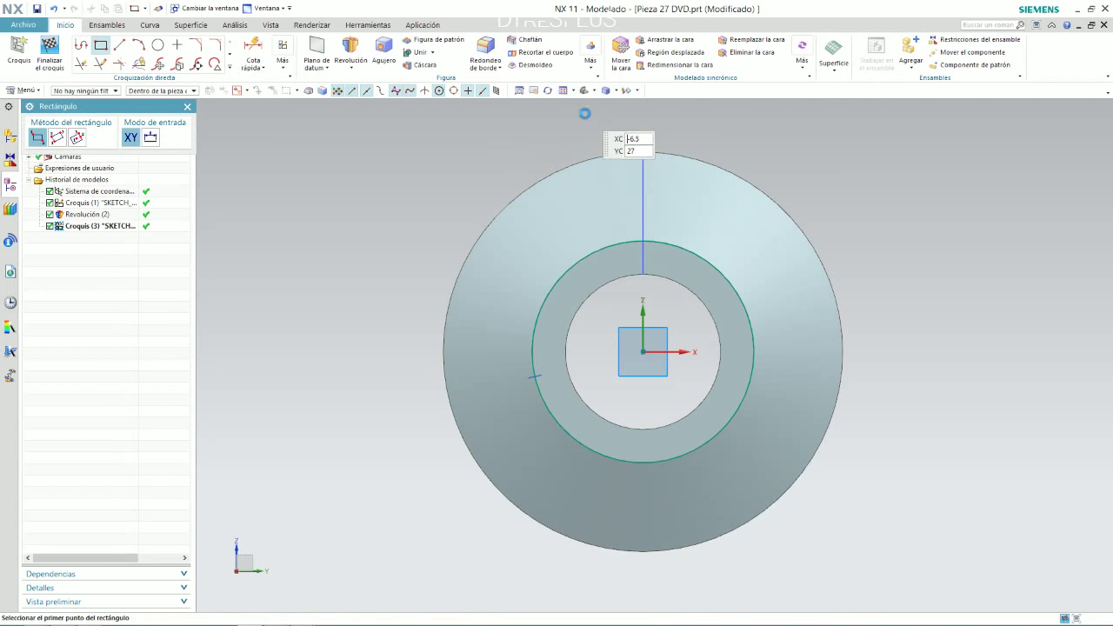
{"action": "left_click", "coordinate": [586, 112]}
{"action": "left_click", "coordinate": [683, 312]}
{"action": "key", "text": "Escape"}
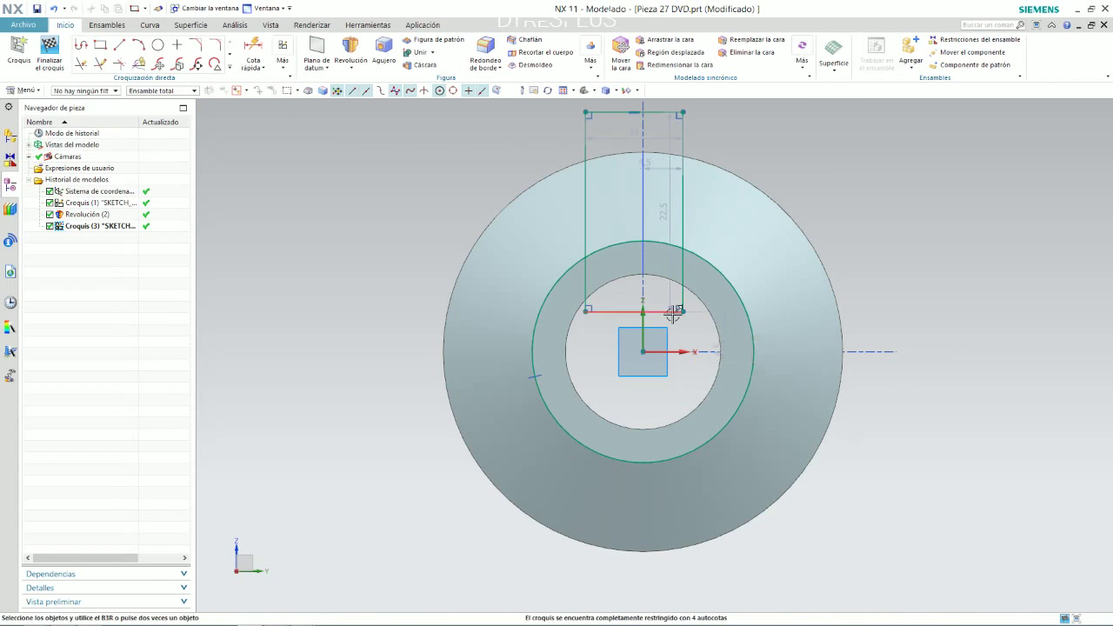
{"action": "scroll", "coordinate": [687, 318], "scroll_direction": "up", "scroll_amount": 3}
{"action": "scroll", "coordinate": [641, 307], "scroll_direction": "down", "scroll_amount": 4}
{"action": "scroll", "coordinate": [683, 213], "scroll_direction": "up", "scroll_amount": 4}
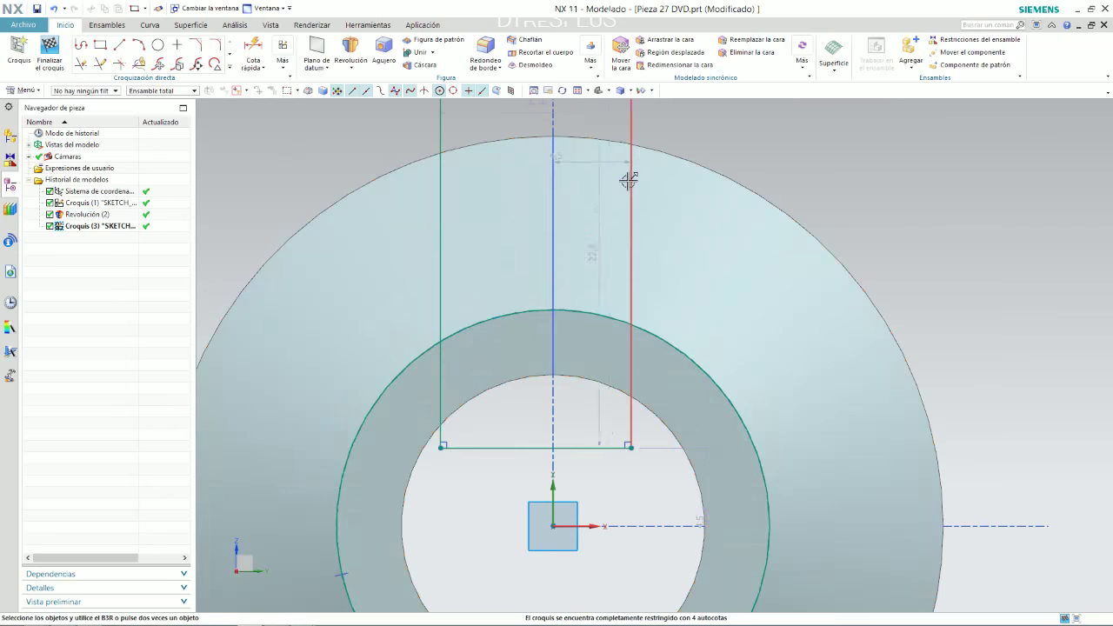
{"action": "scroll", "coordinate": [629, 174], "scroll_direction": "down", "scroll_amount": 3}
{"action": "scroll", "coordinate": [634, 196], "scroll_direction": "up", "scroll_amount": 1}
{"action": "scroll", "coordinate": [638, 203], "scroll_direction": "down", "scroll_amount": 4}
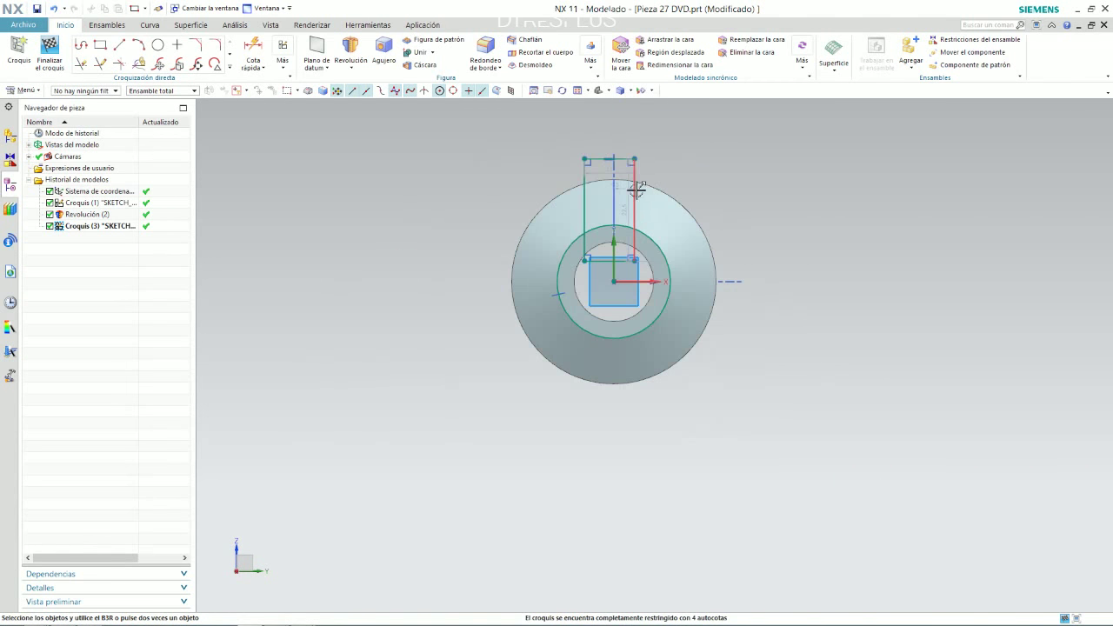
{"action": "scroll", "coordinate": [638, 154], "scroll_direction": "up", "scroll_amount": 4}
Step: Centre the rectangle's top line on the hub's centre point and lift its width dimension above it
{"action": "left_click", "coordinate": [612, 193]}
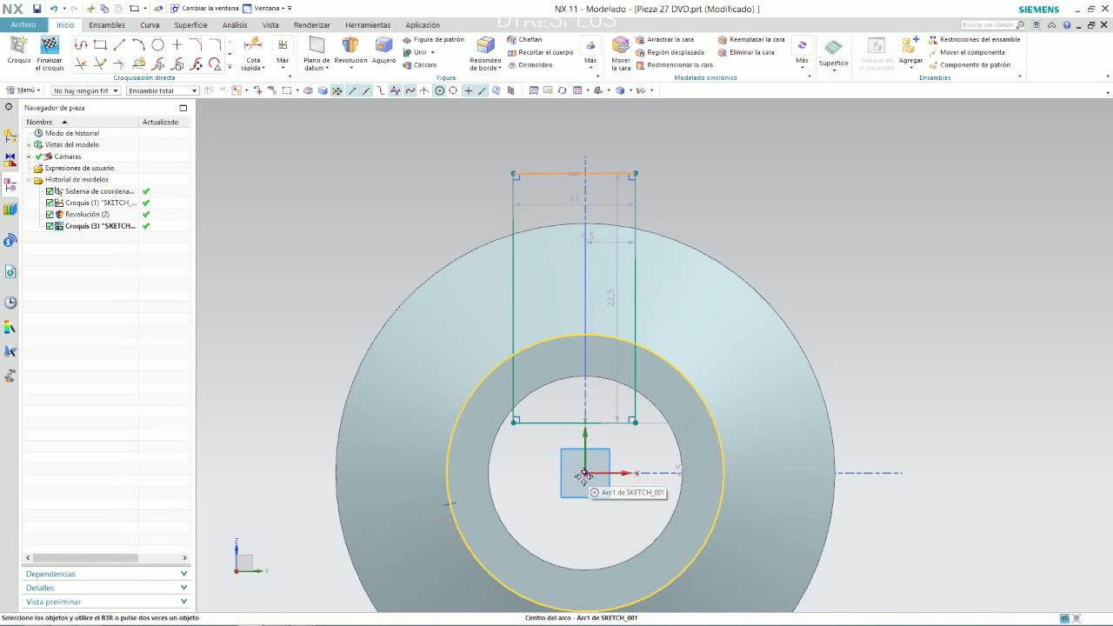
{"action": "left_click", "coordinate": [584, 472]}
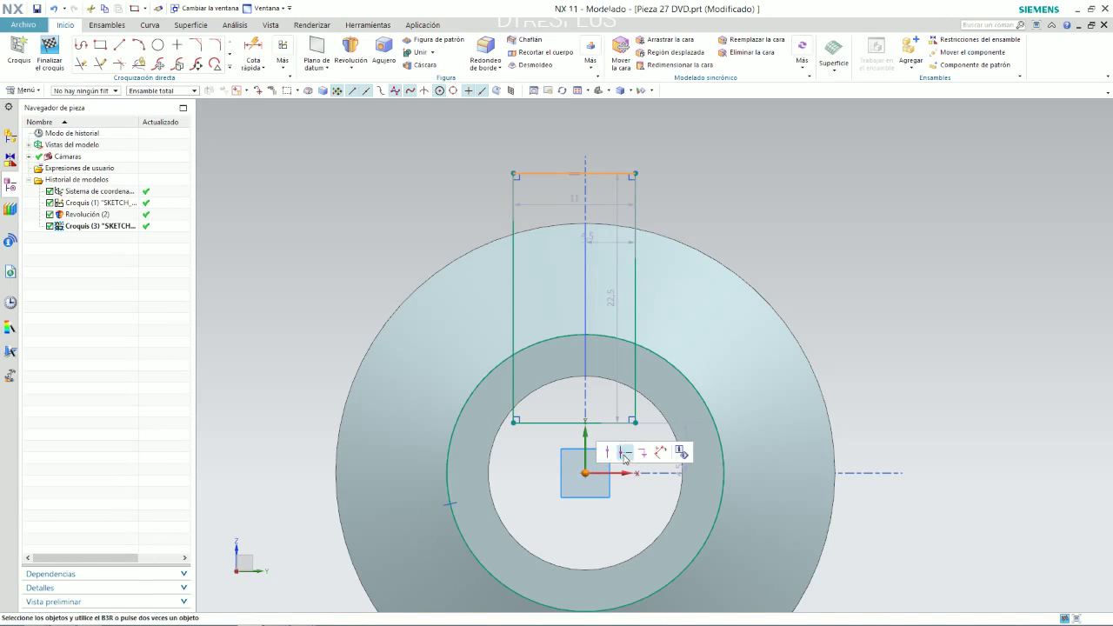
{"action": "left_click", "coordinate": [620, 454]}
{"action": "left_click_drag", "start_coordinate": [597, 190], "coordinate": [593, 135]}
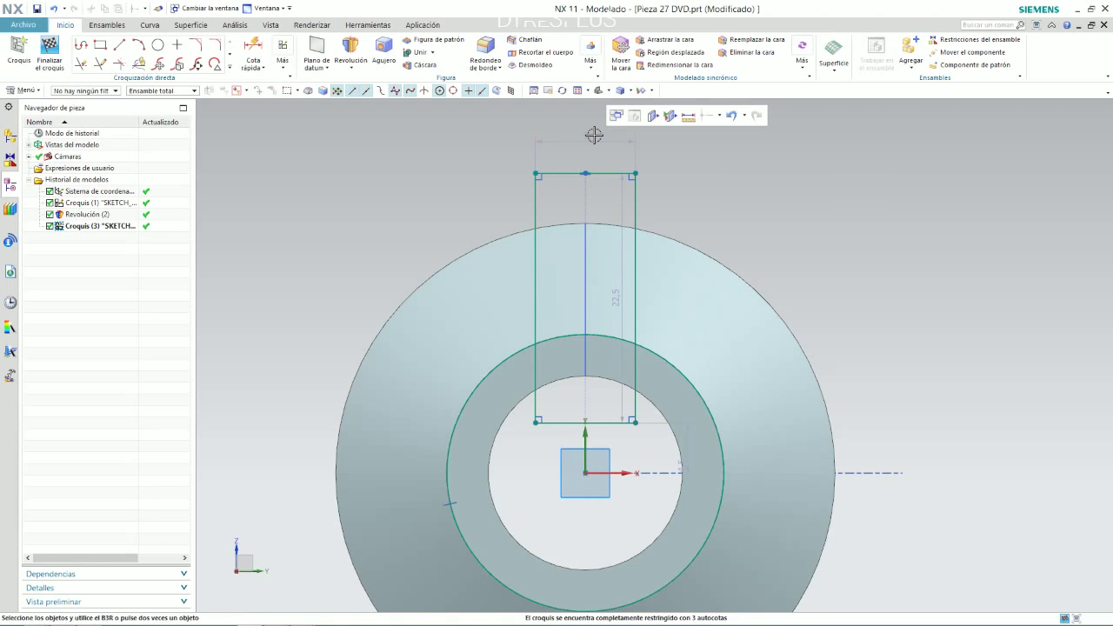
Step: Change the rectangle's width dimension to 5 and add a 22.5 length dimension on its side
{"action": "double_click", "coordinate": [594, 136]}
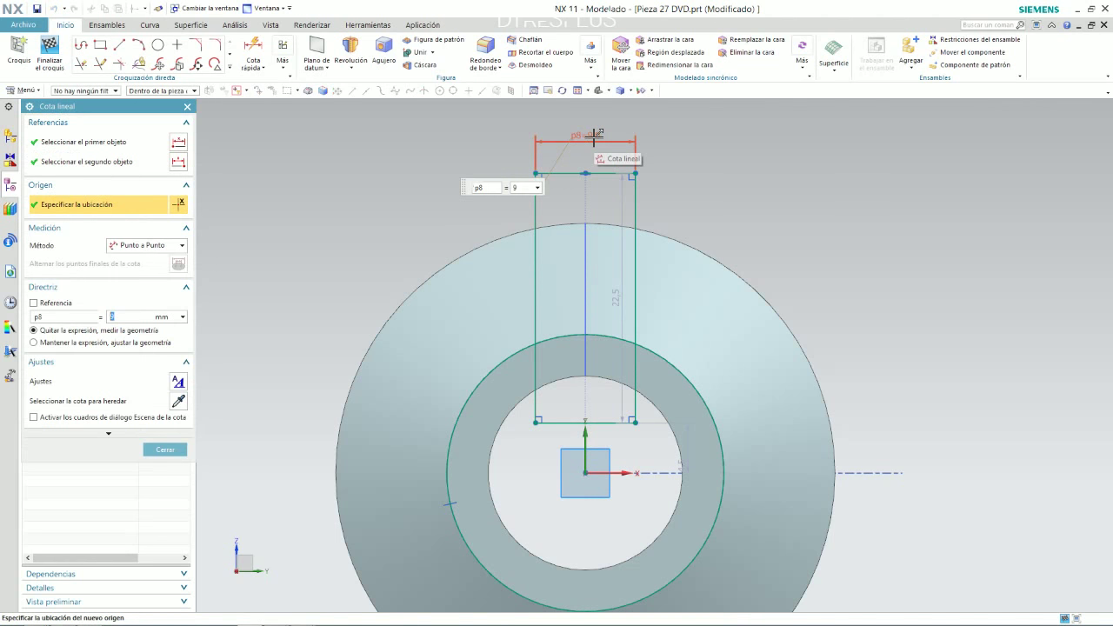
{"action": "type", "text": "5"}
{"action": "key", "text": "Return"}
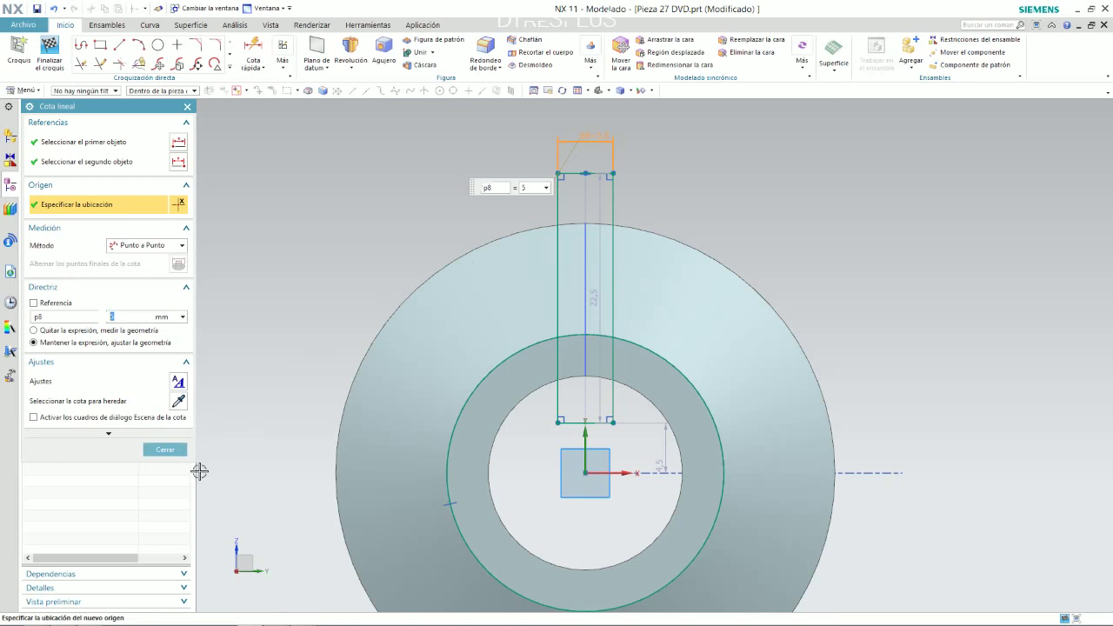
{"action": "left_click", "coordinate": [174, 449]}
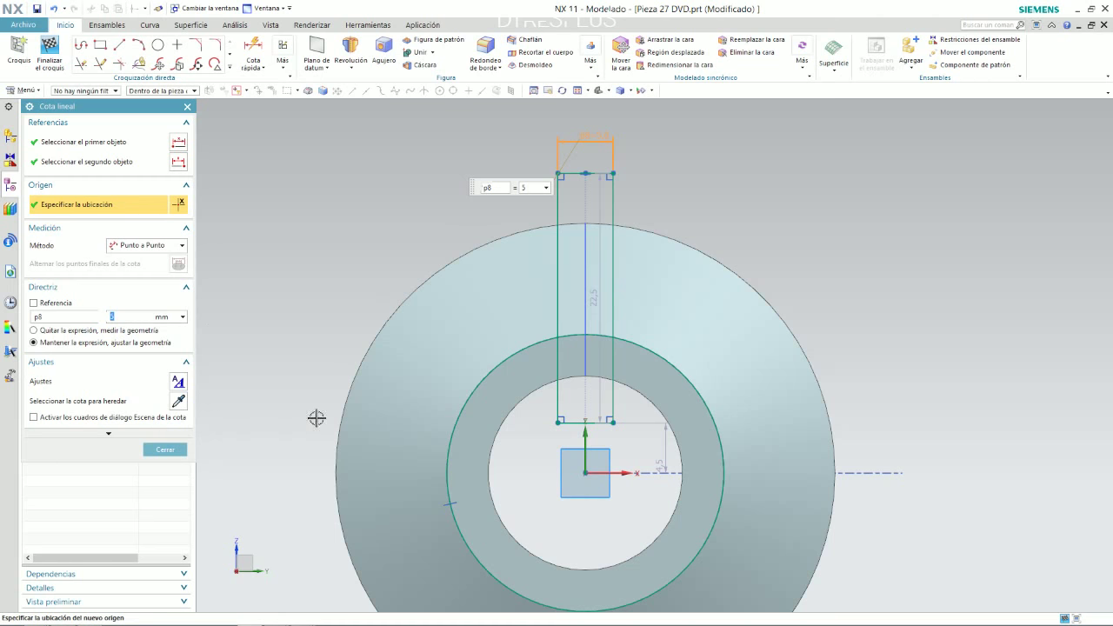
{"action": "left_click", "coordinate": [597, 297]}
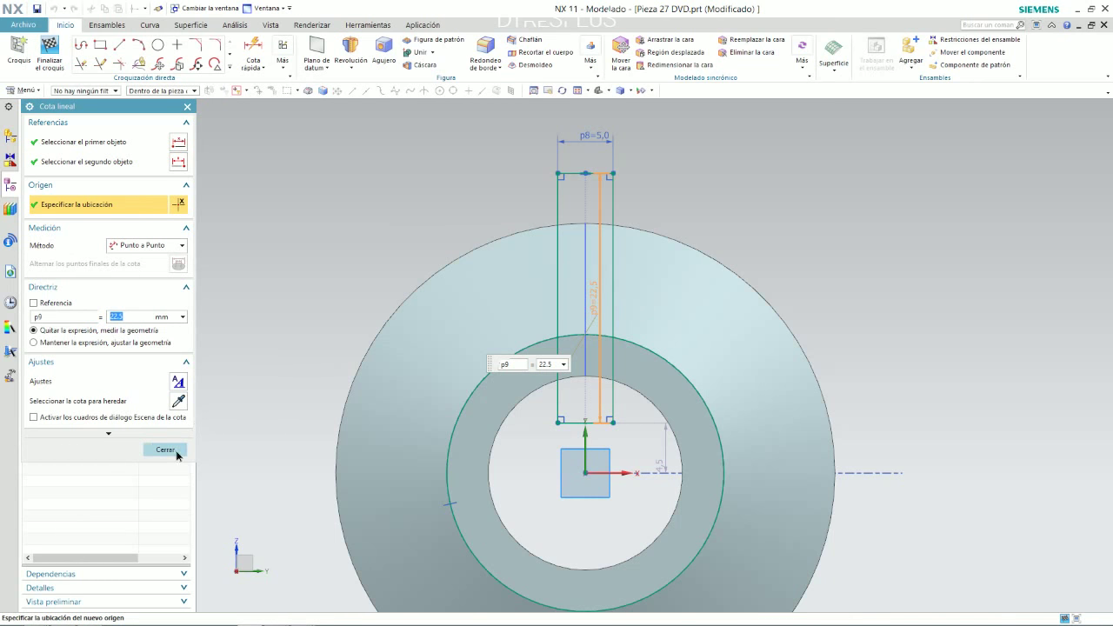
{"action": "left_click", "coordinate": [177, 451]}
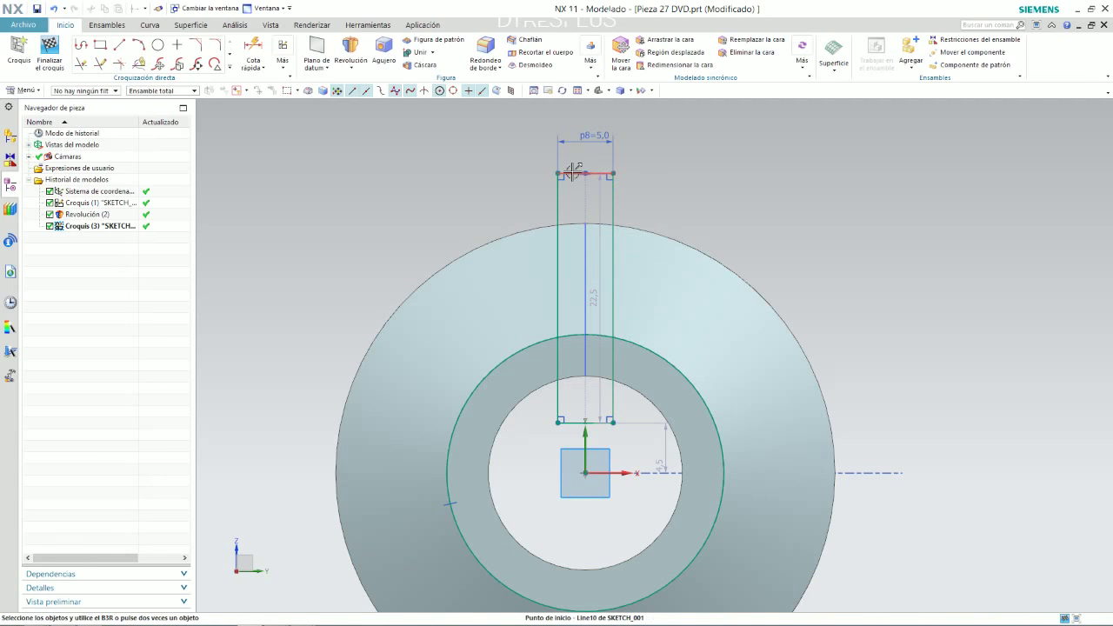
Step: Constrain the rectangle's top point onto the disc's outer circle, then check the Pieza 27 drawing
{"action": "left_click", "coordinate": [574, 173]}
{"action": "left_click", "coordinate": [585, 224]}
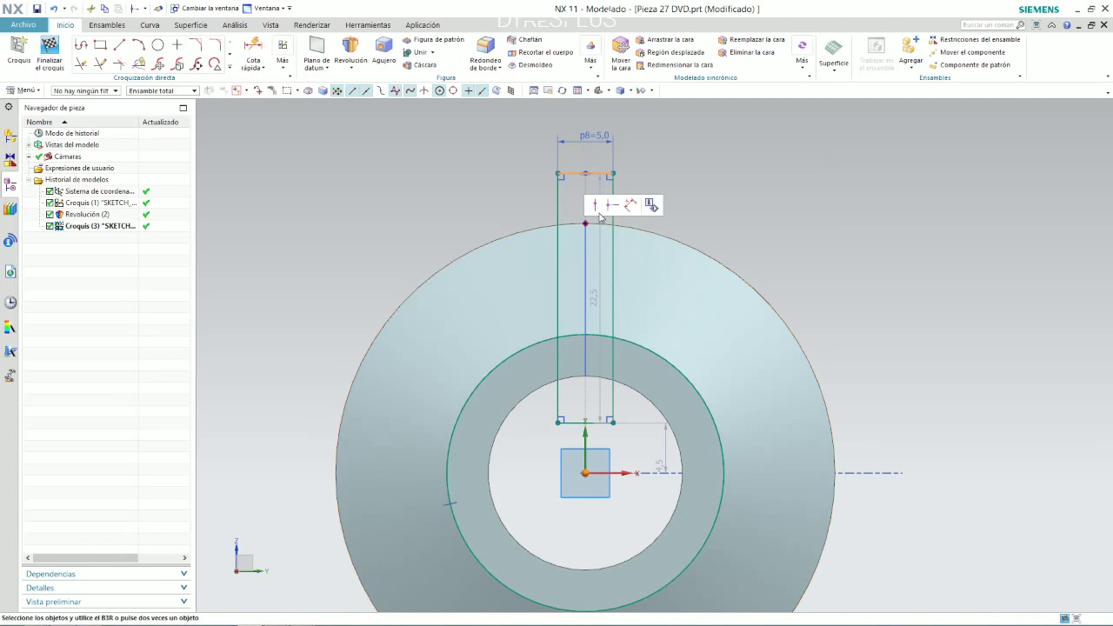
{"action": "key", "text": "Escape"}
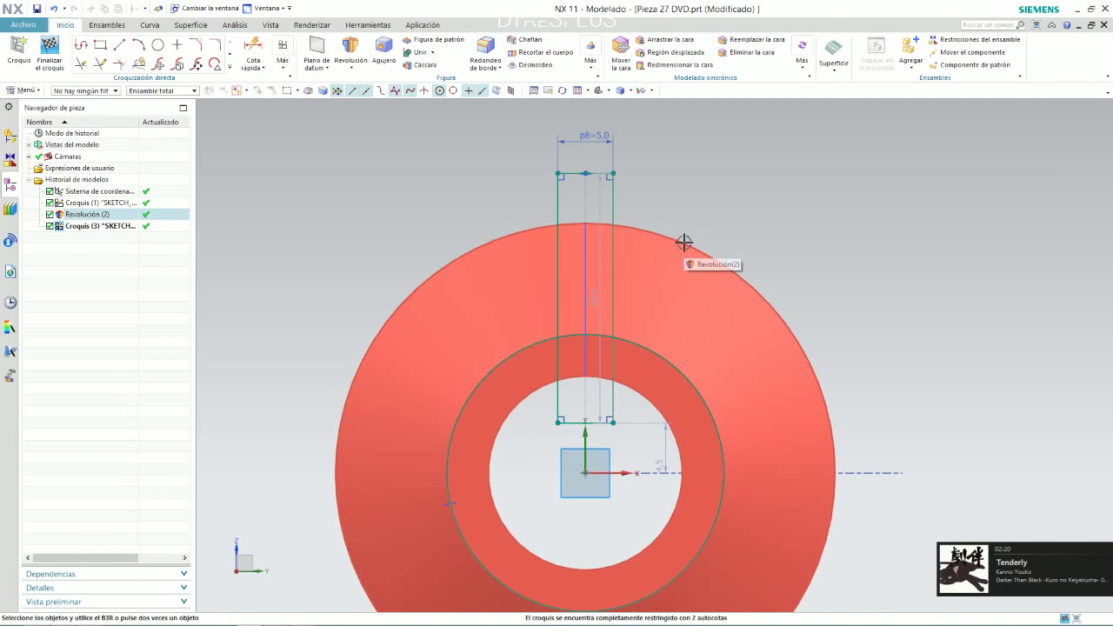
{"action": "left_click", "coordinate": [692, 239]}
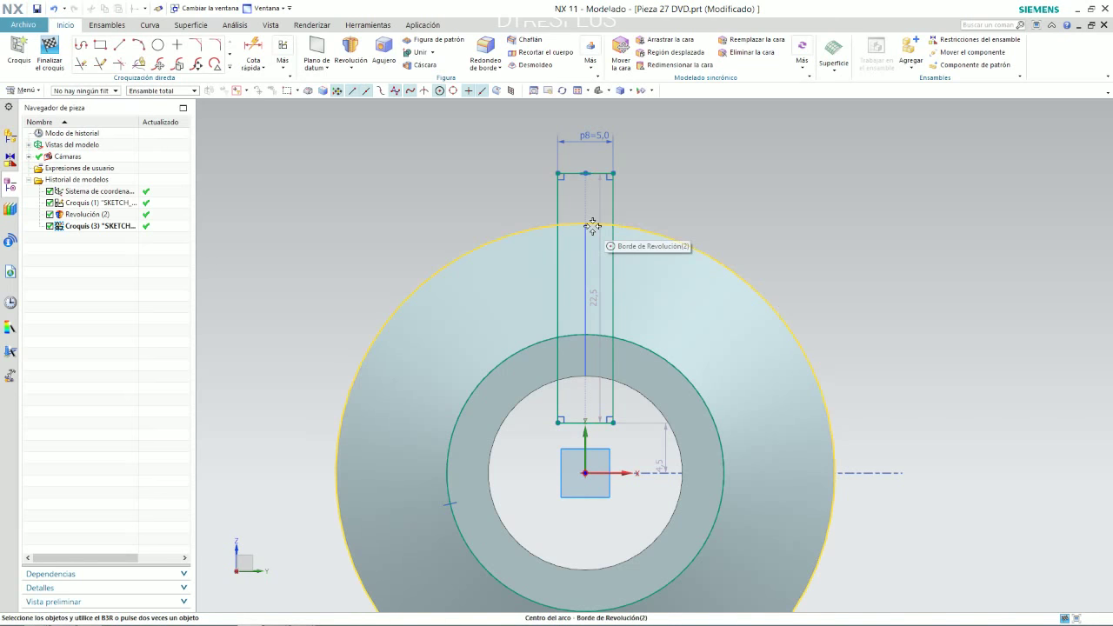
{"action": "left_click", "coordinate": [574, 176]}
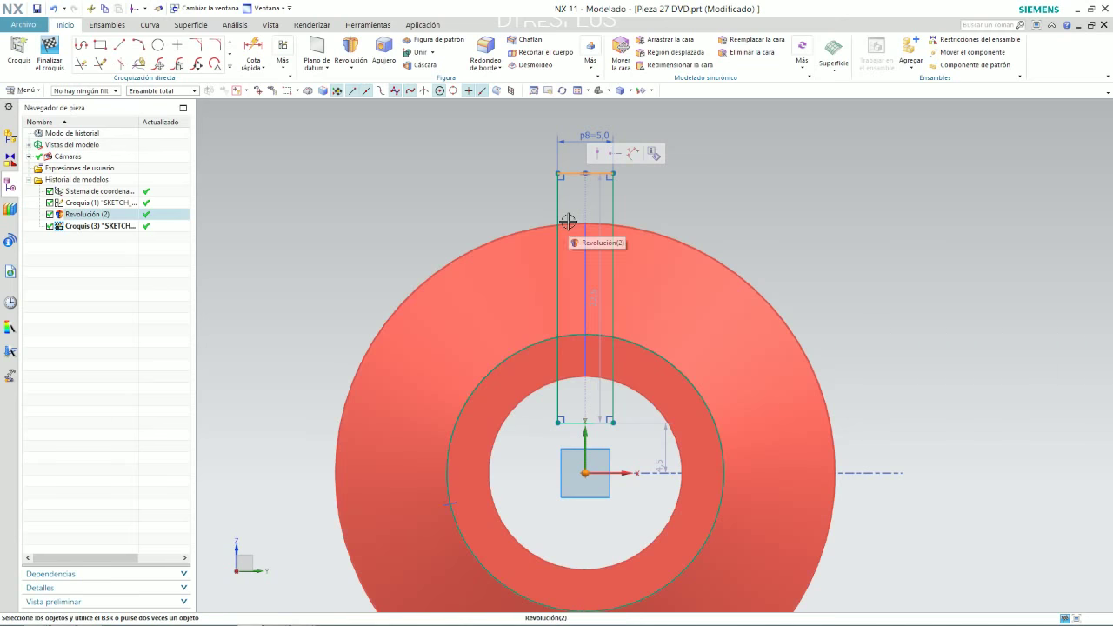
{"action": "key", "text": "c"}
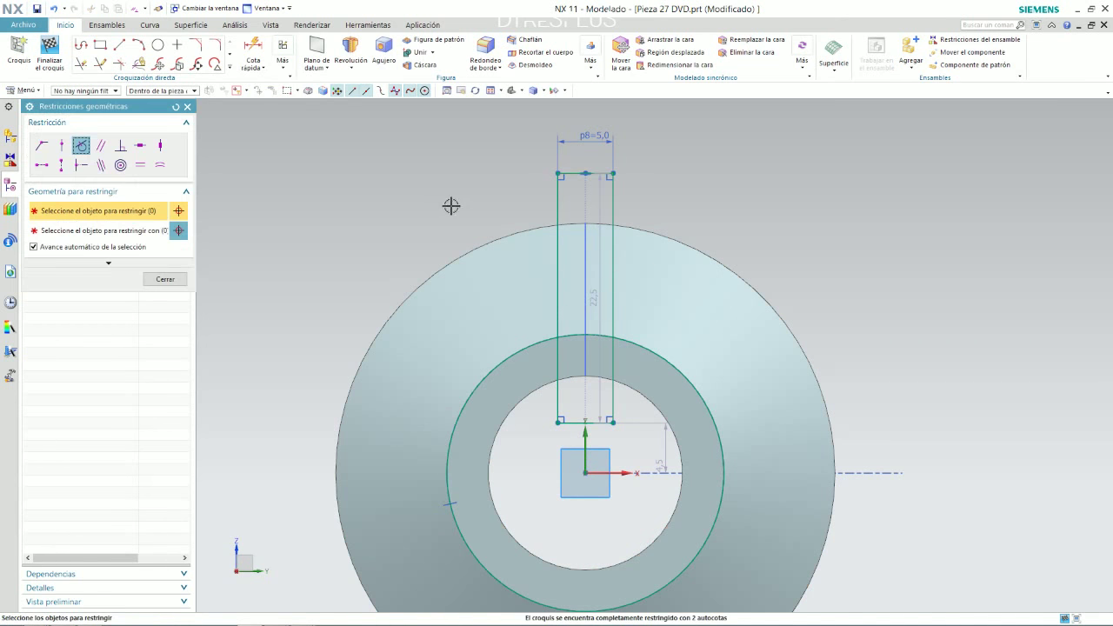
{"action": "left_click", "coordinate": [515, 225]}
{"action": "left_click", "coordinate": [585, 173]}
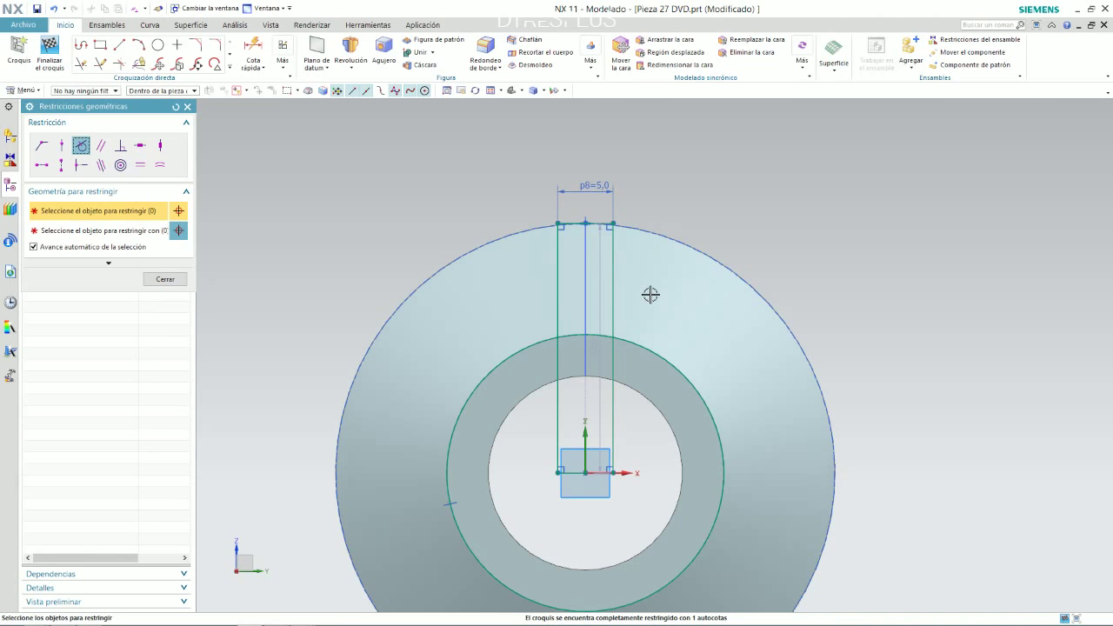
{"action": "key", "text": "alt+Tab"}
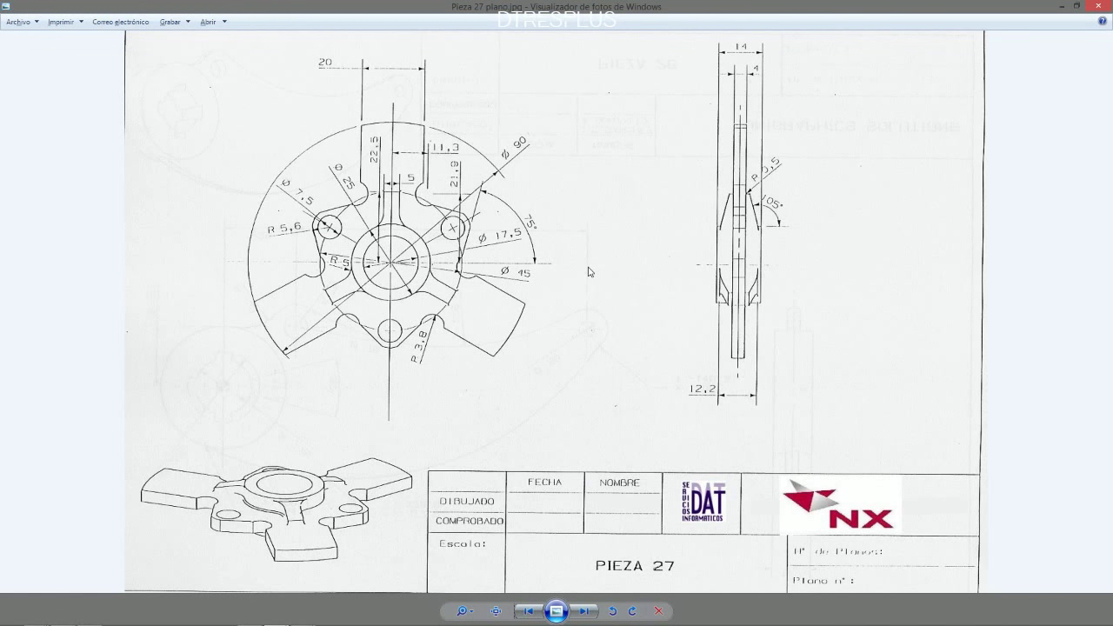
{"action": "key", "text": "alt+Tab"}
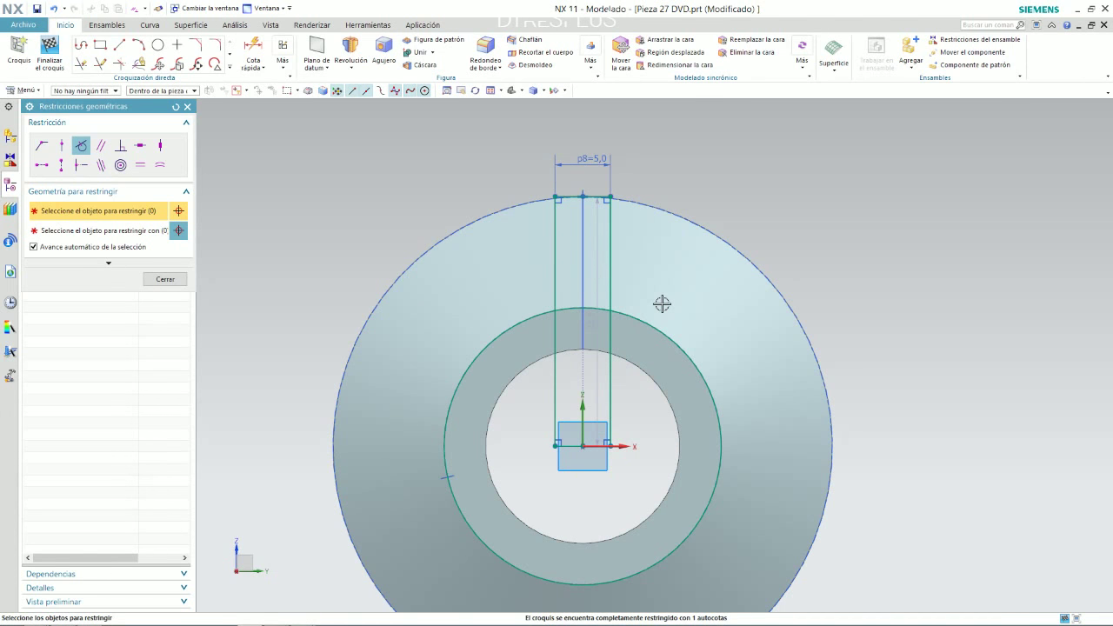
Step: Dismiss the constraint options, clear the selection, zoom out and start a new Circle
{"action": "left_click", "coordinate": [701, 222]}
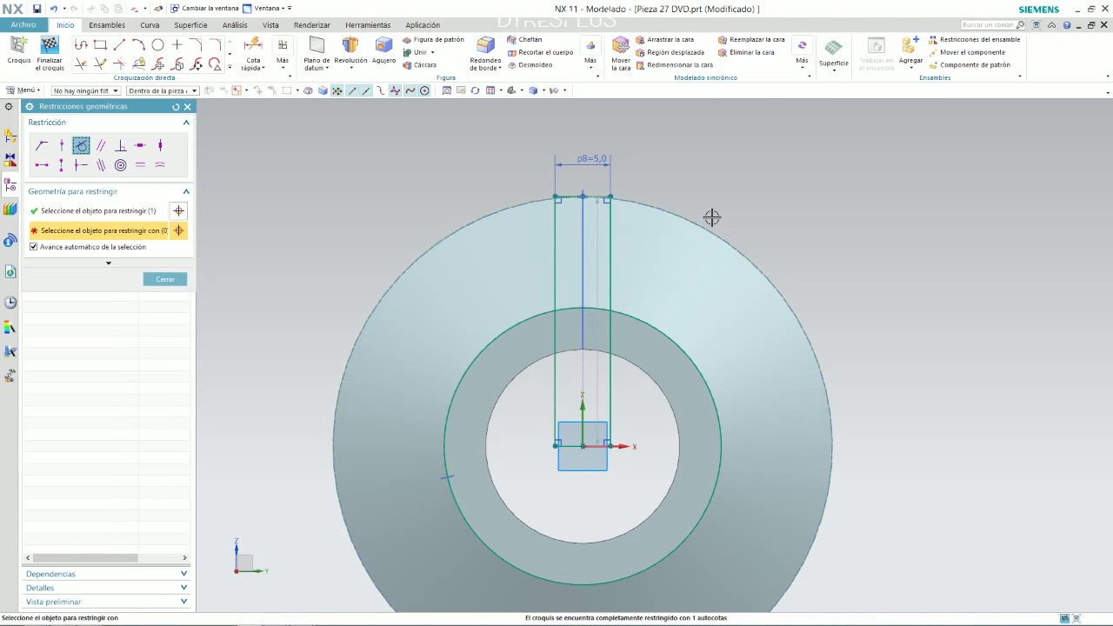
{"action": "key", "text": "Escape"}
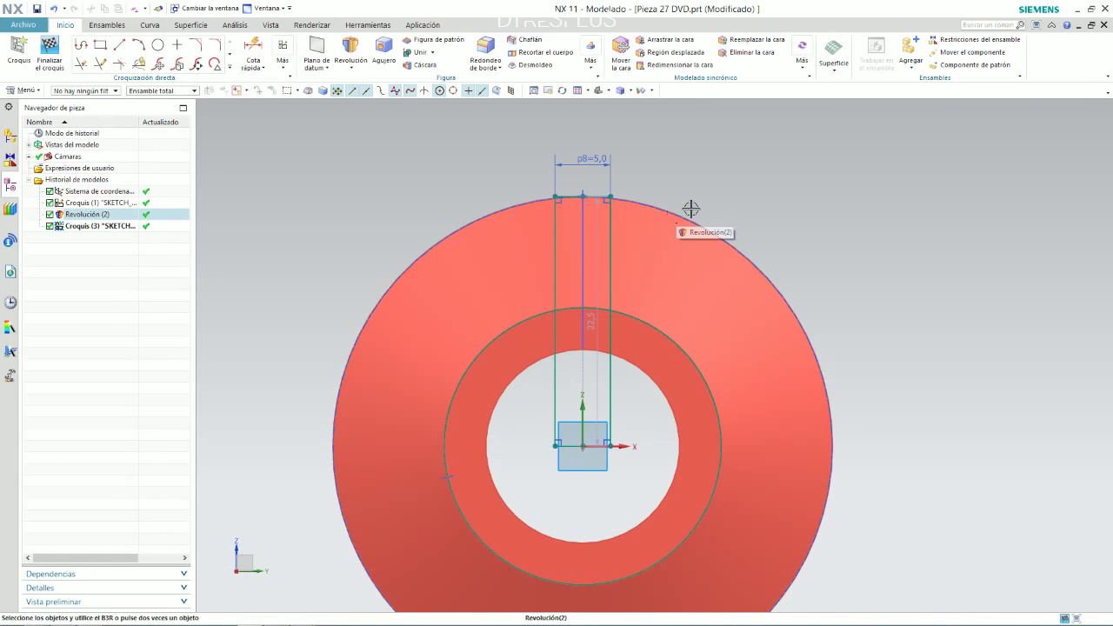
{"action": "left_click", "coordinate": [687, 213]}
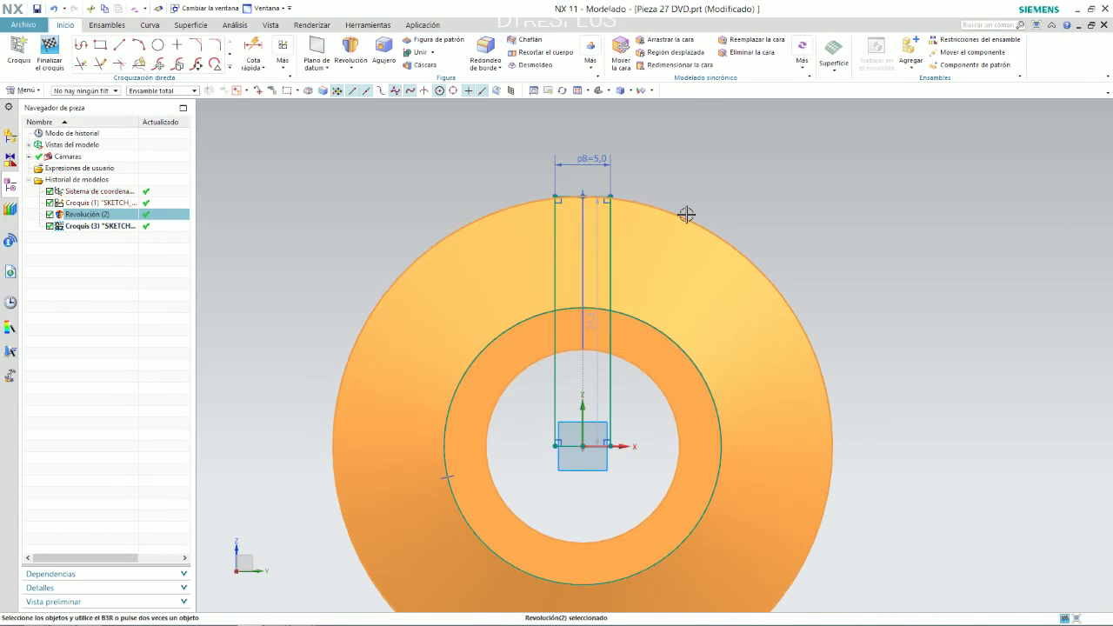
{"action": "key", "text": "Escape"}
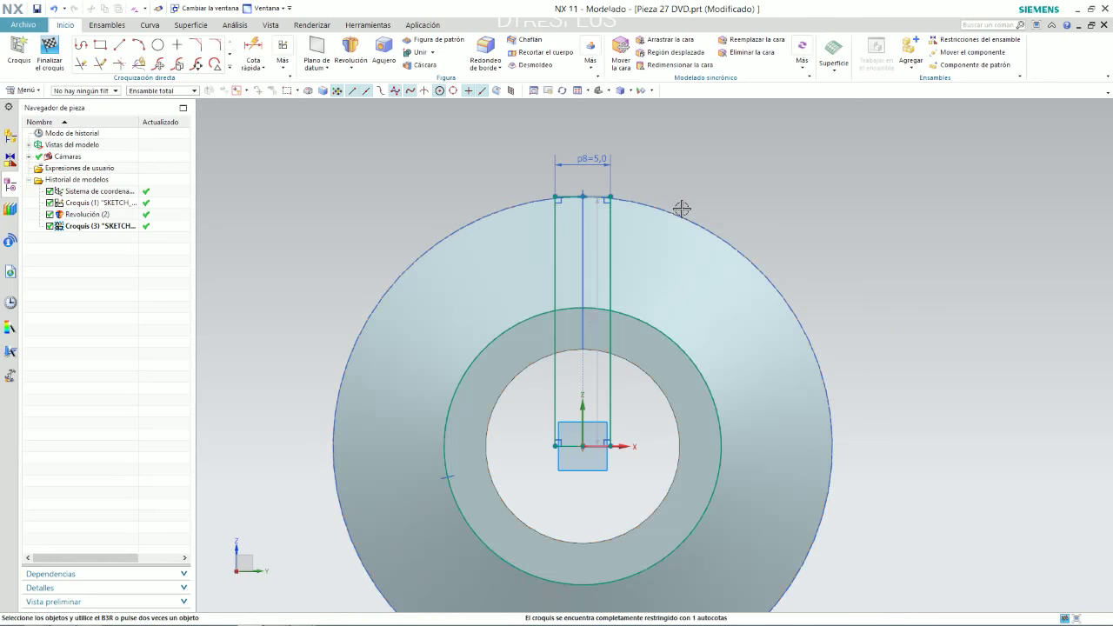
{"action": "scroll", "coordinate": [675, 168], "scroll_direction": "down", "scroll_amount": 1}
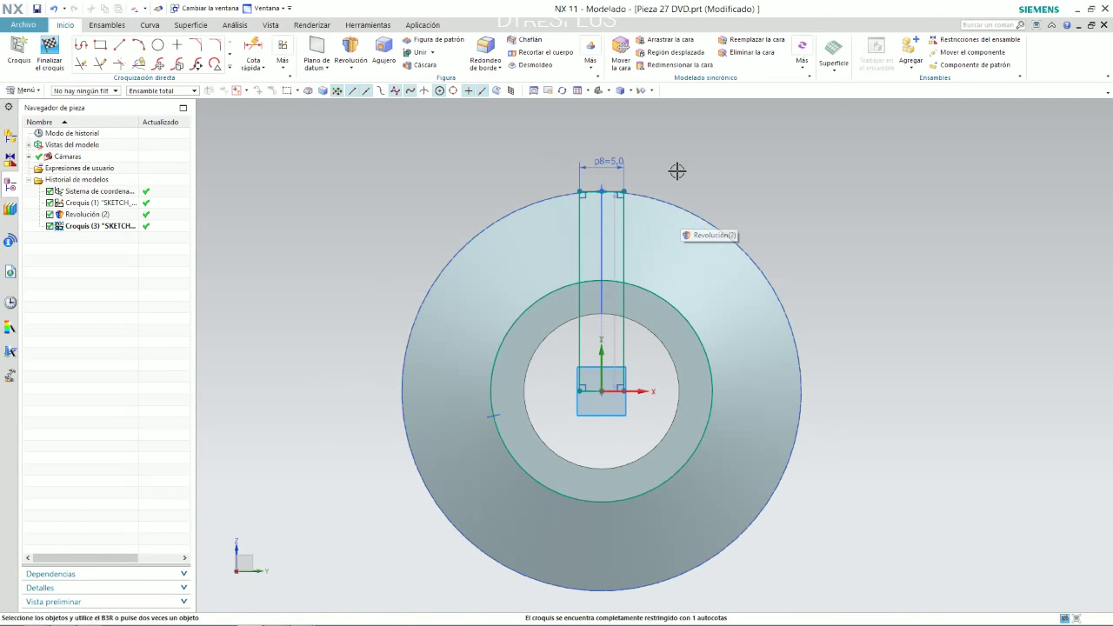
{"action": "left_click", "coordinate": [158, 45]}
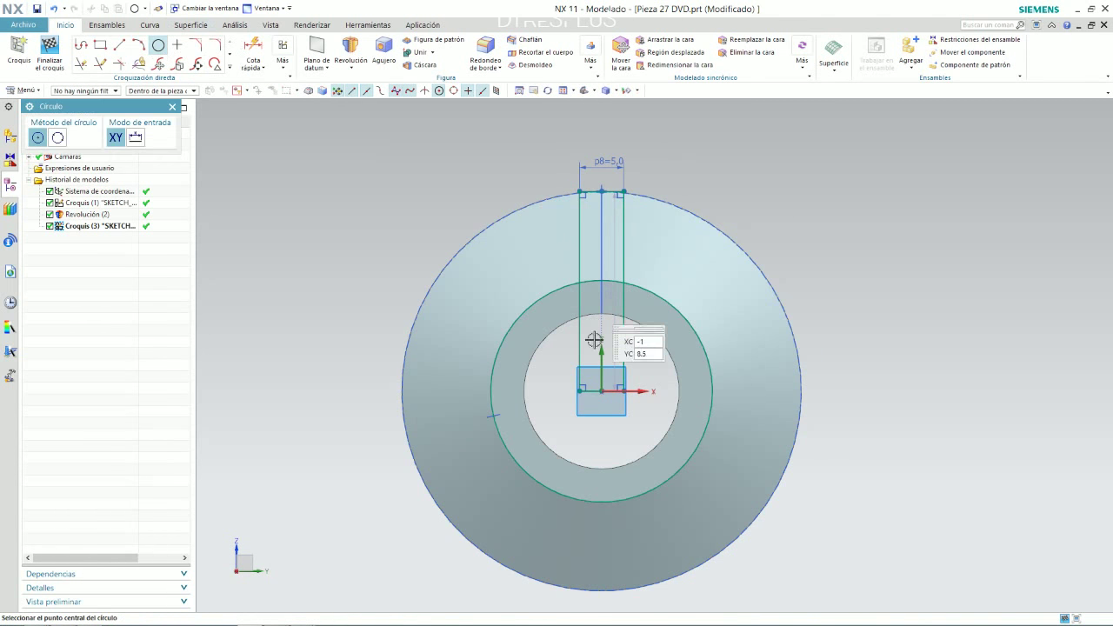
Step: Draw an origin-centred circle matching the disc's outer edge
{"action": "left_click", "coordinate": [601, 391]}
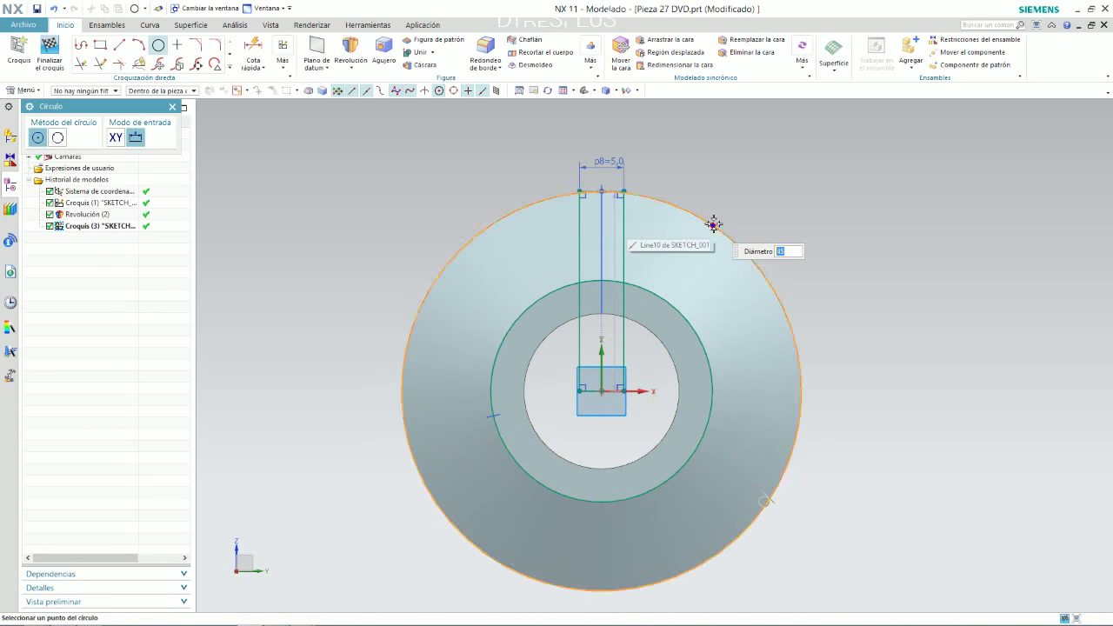
{"action": "left_click", "coordinate": [715, 225]}
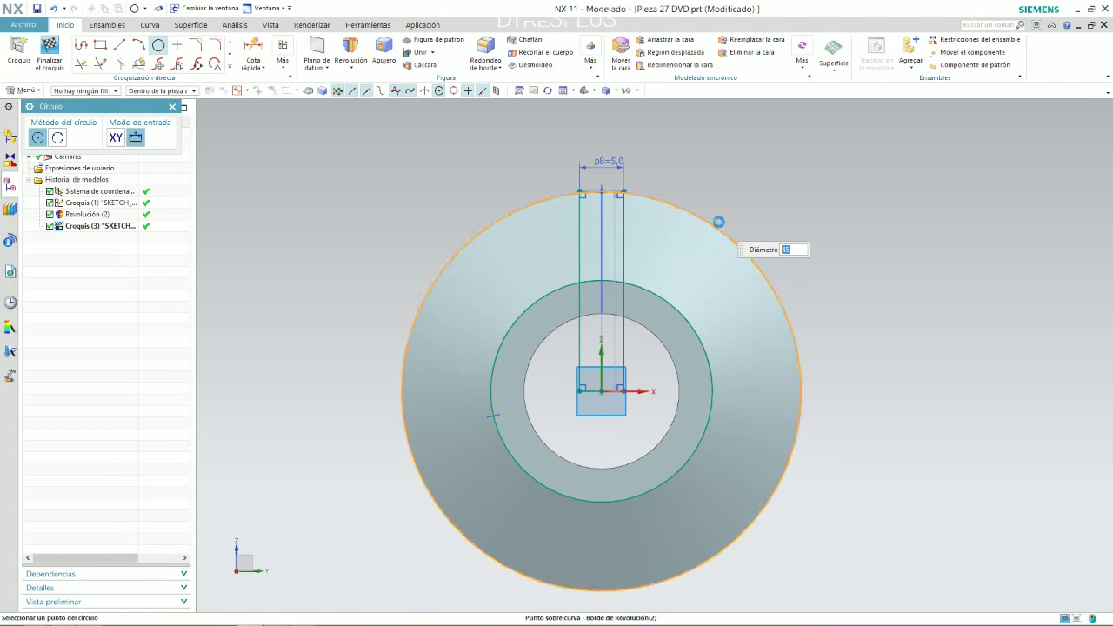
{"action": "key", "text": "Escape"}
{"action": "scroll", "coordinate": [600, 173], "scroll_direction": "up", "scroll_amount": 5}
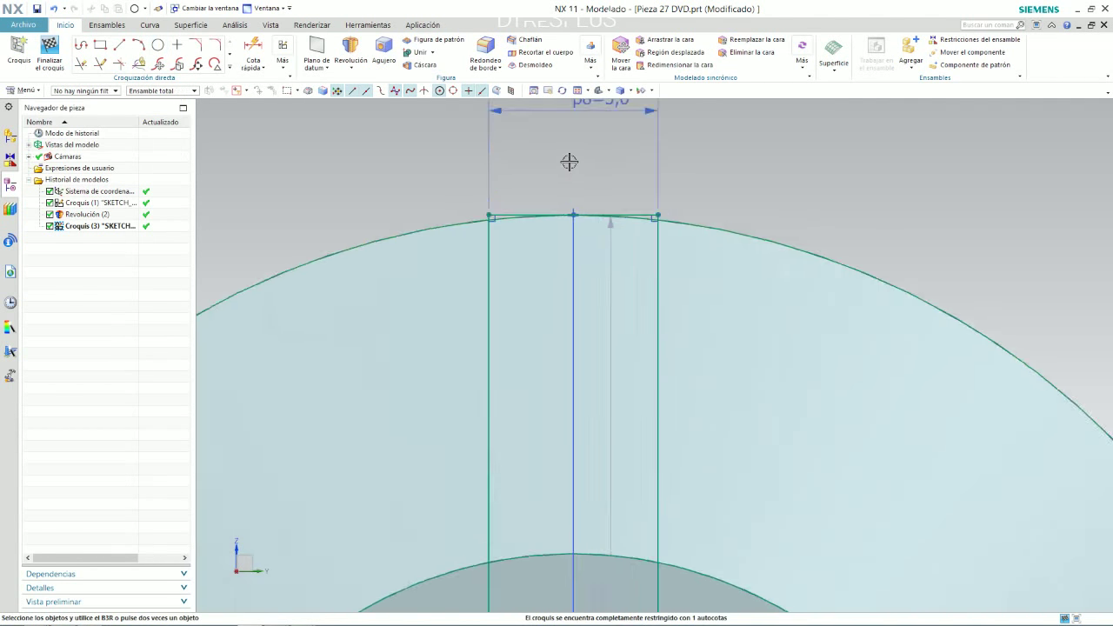
{"action": "scroll", "coordinate": [539, 217], "scroll_direction": "up", "scroll_amount": 3}
Step: Select the slot's top edge and zoom in where the side lines meet the outer rim
{"action": "left_click", "coordinate": [429, 272]}
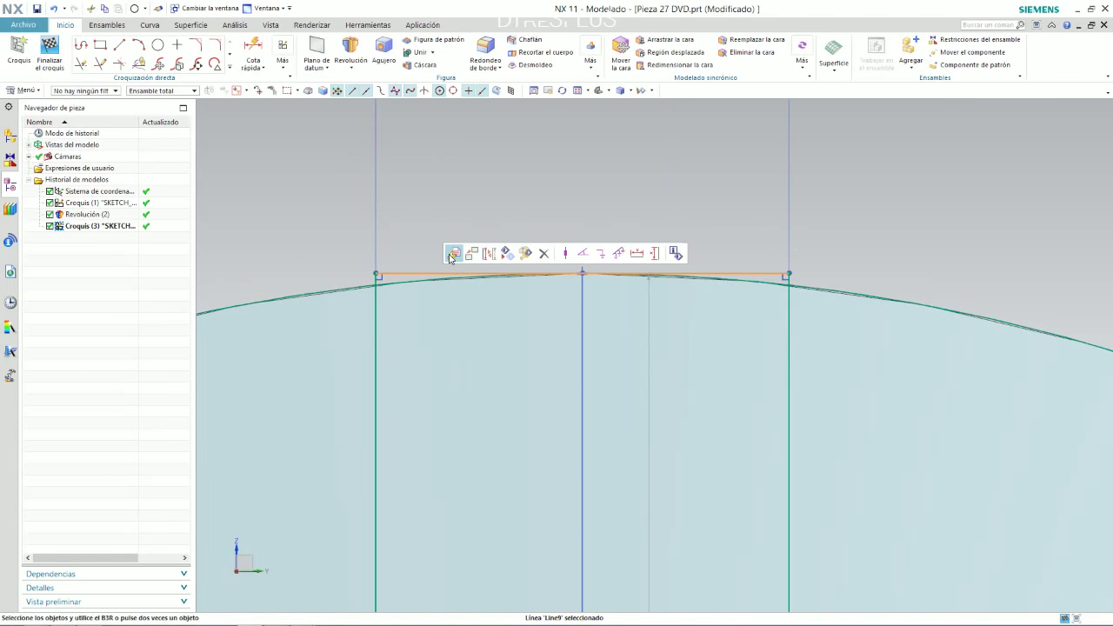
{"action": "scroll", "coordinate": [418, 258], "scroll_direction": "down", "scroll_amount": 4}
{"action": "scroll", "coordinate": [418, 257], "scroll_direction": "down", "scroll_amount": 2}
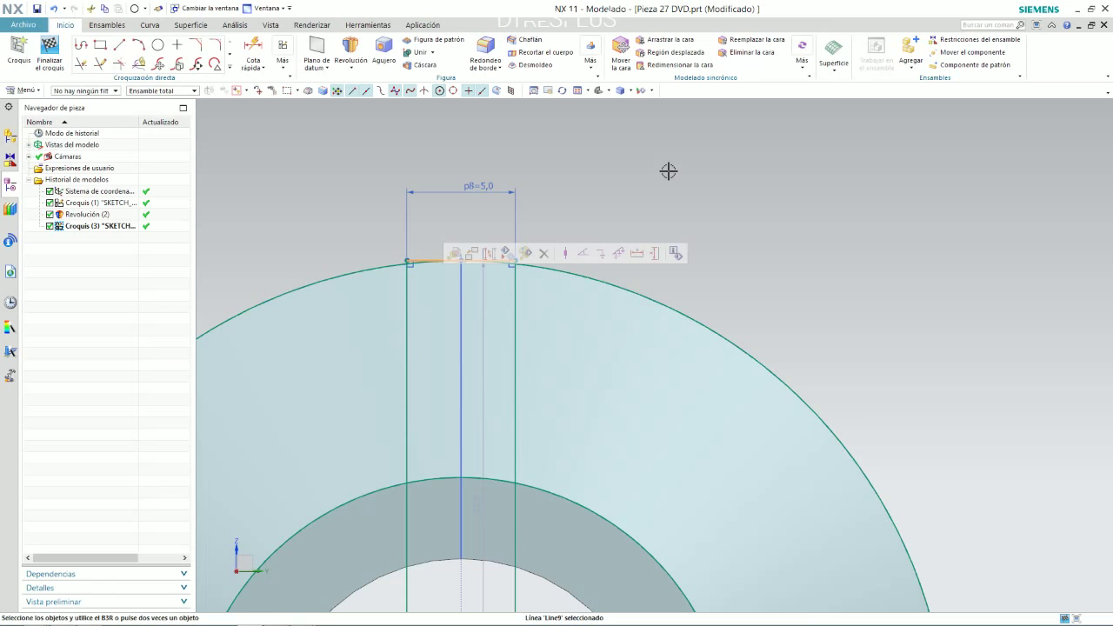
{"action": "scroll", "coordinate": [668, 172], "scroll_direction": "down", "scroll_amount": 3}
{"action": "scroll", "coordinate": [745, 189], "scroll_direction": "up", "scroll_amount": 2}
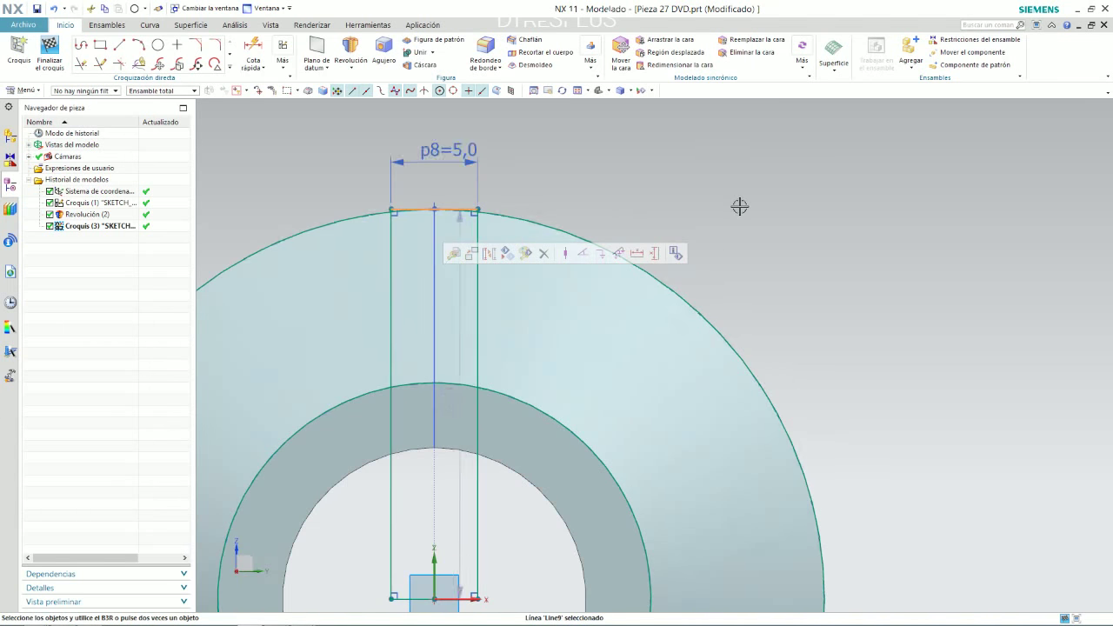
{"action": "scroll", "coordinate": [706, 178], "scroll_direction": "down", "scroll_amount": 3}
{"action": "scroll", "coordinate": [715, 245], "scroll_direction": "up", "scroll_amount": 2}
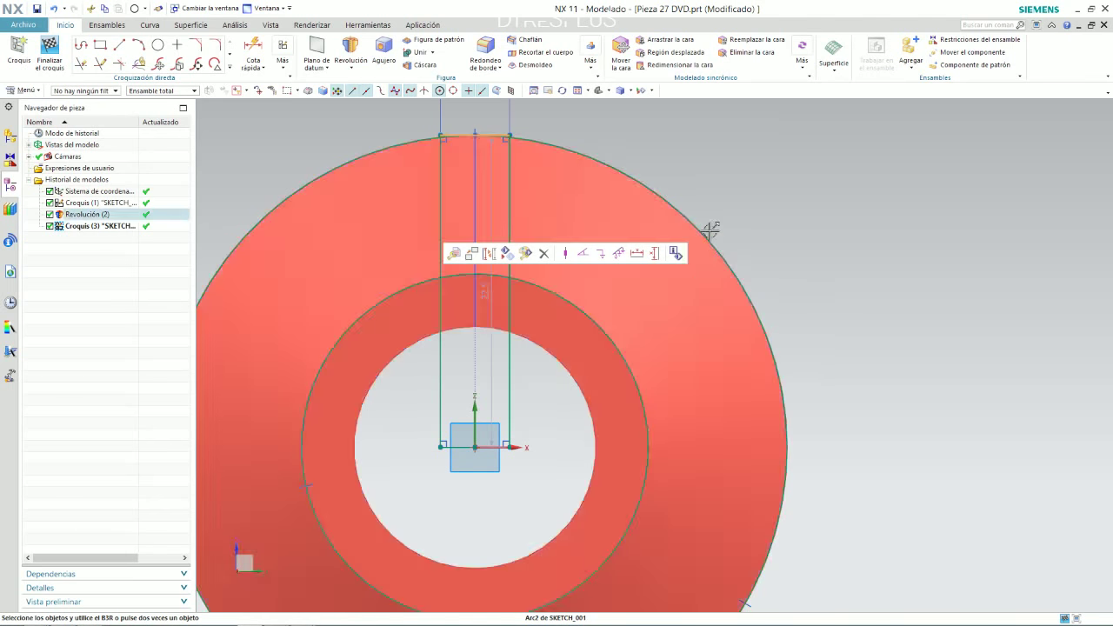
{"action": "scroll", "coordinate": [714, 190], "scroll_direction": "down", "scroll_amount": 2}
{"action": "scroll", "coordinate": [595, 120], "scroll_direction": "up", "scroll_amount": 5}
{"action": "scroll", "coordinate": [527, 189], "scroll_direction": "up", "scroll_amount": 4}
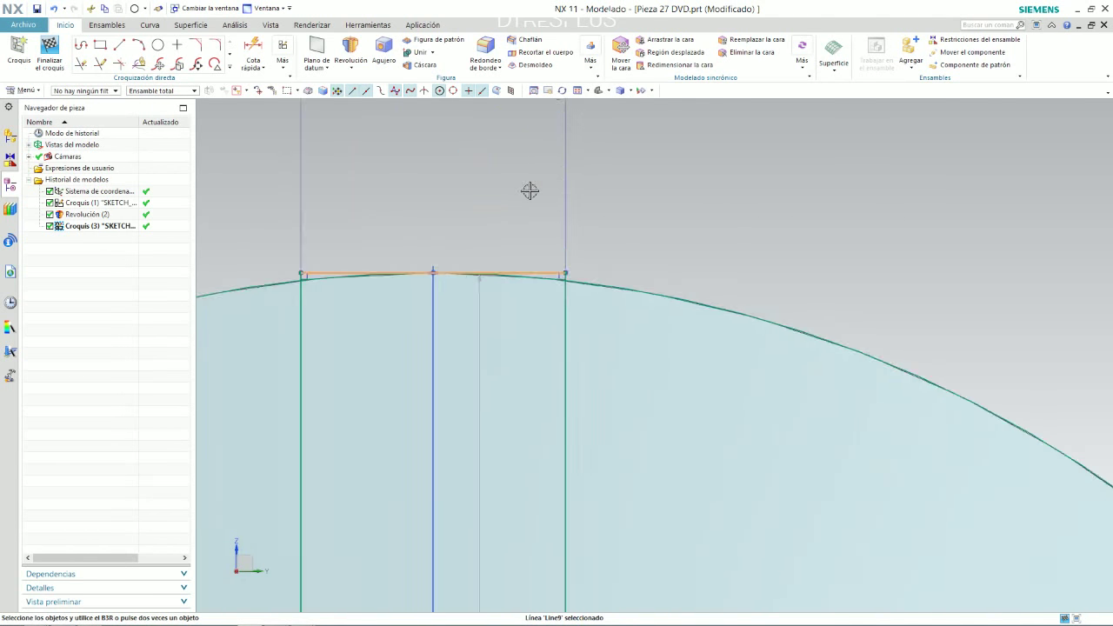
{"action": "scroll", "coordinate": [474, 204], "scroll_direction": "up", "scroll_amount": 2}
{"action": "scroll", "coordinate": [618, 199], "scroll_direction": "down", "scroll_amount": 3}
{"action": "scroll", "coordinate": [410, 207], "scroll_direction": "up", "scroll_amount": 2}
{"action": "scroll", "coordinate": [410, 207], "scroll_direction": "up", "scroll_amount": 1}
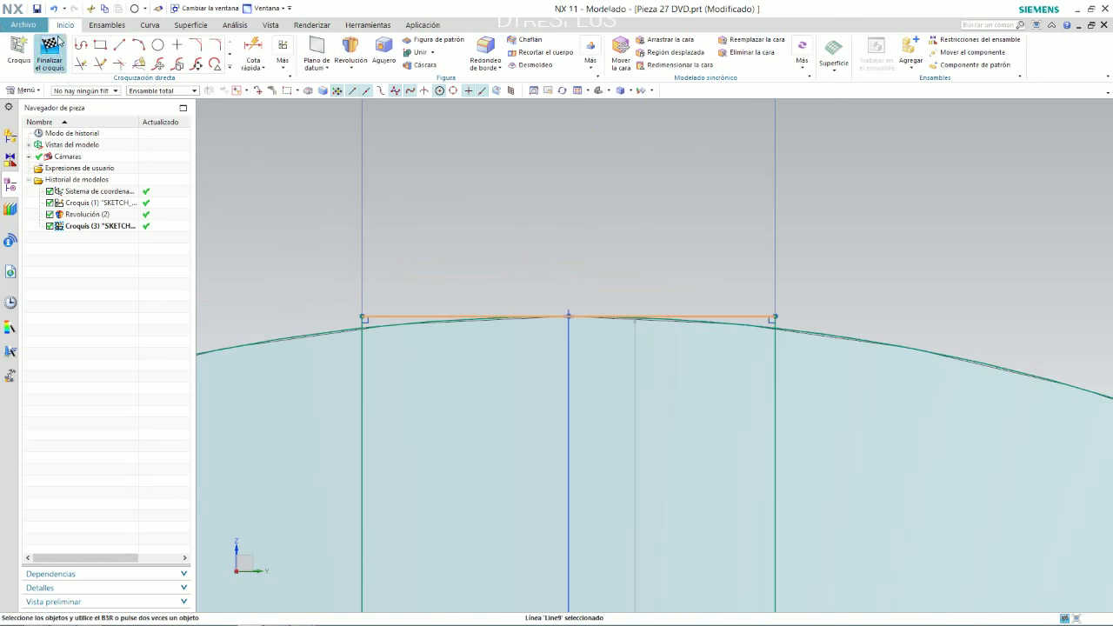
Step: Quick Trim away the slot's short top line so the sides end at the outer circle
{"action": "left_click", "coordinate": [81, 64]}
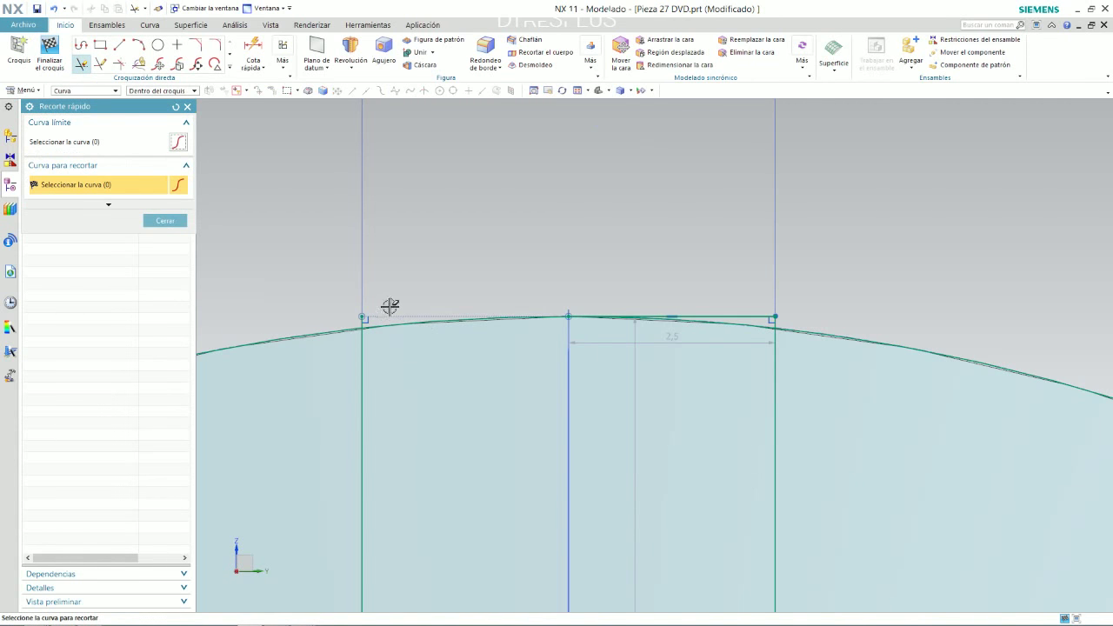
{"action": "scroll", "coordinate": [388, 308], "scroll_direction": "up", "scroll_amount": 1}
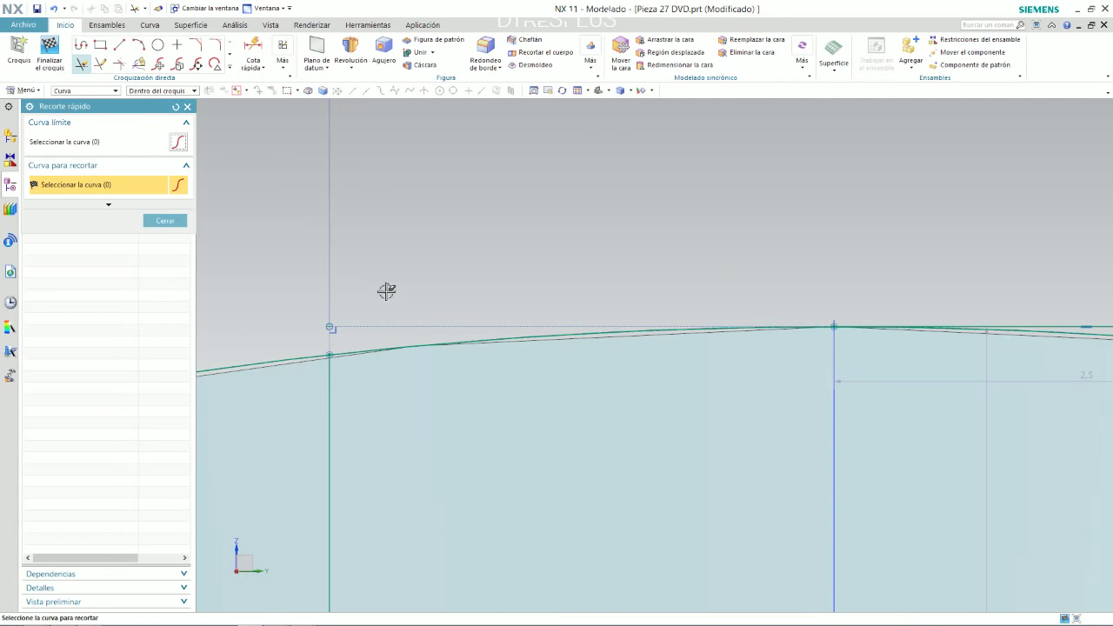
{"action": "scroll", "coordinate": [426, 274], "scroll_direction": "down", "scroll_amount": 2}
{"action": "scroll", "coordinate": [835, 290], "scroll_direction": "up", "scroll_amount": 4}
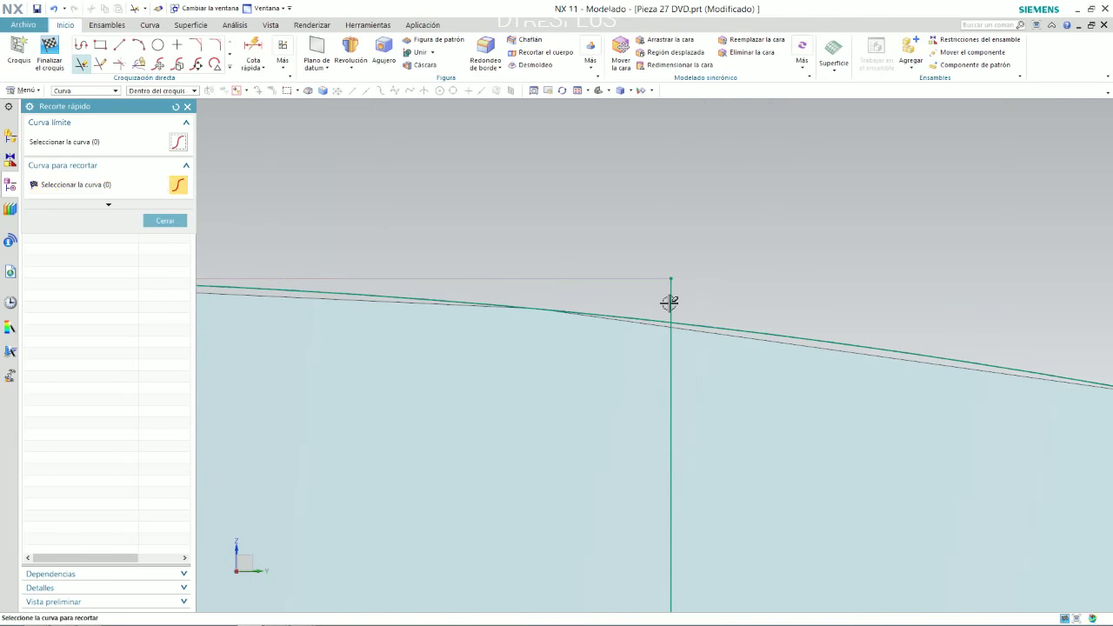
{"action": "scroll", "coordinate": [643, 261], "scroll_direction": "down", "scroll_amount": 2}
{"action": "scroll", "coordinate": [647, 250], "scroll_direction": "down", "scroll_amount": 1}
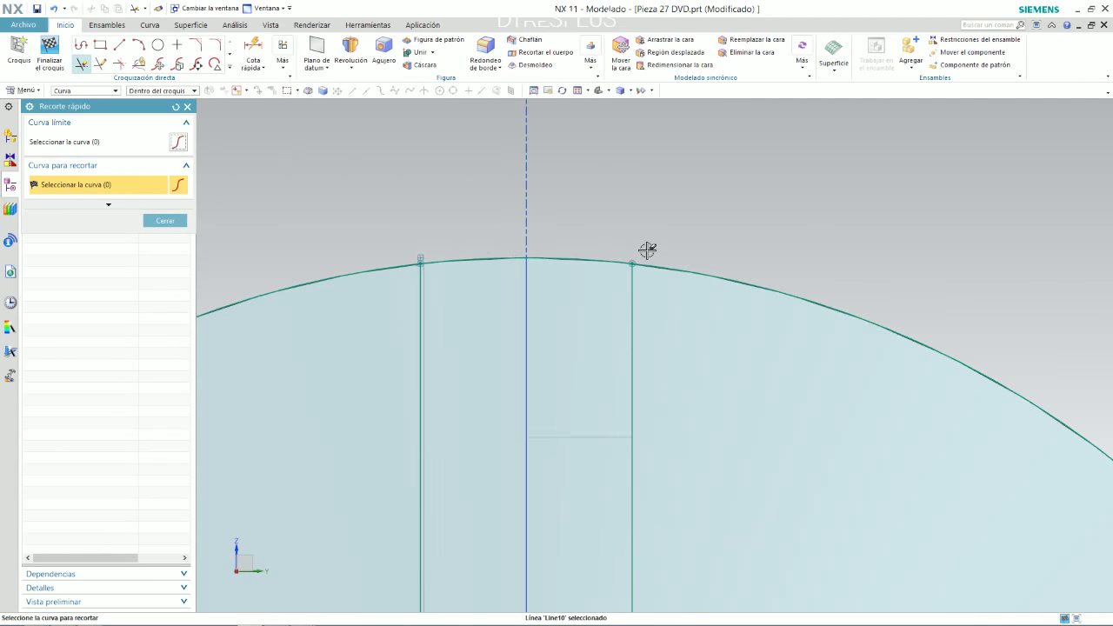
{"action": "scroll", "coordinate": [427, 249], "scroll_direction": "up", "scroll_amount": 2}
{"action": "scroll", "coordinate": [415, 261], "scroll_direction": "up", "scroll_amount": 2}
{"action": "scroll", "coordinate": [390, 273], "scroll_direction": "down", "scroll_amount": 1}
{"action": "key", "text": "Escape"}
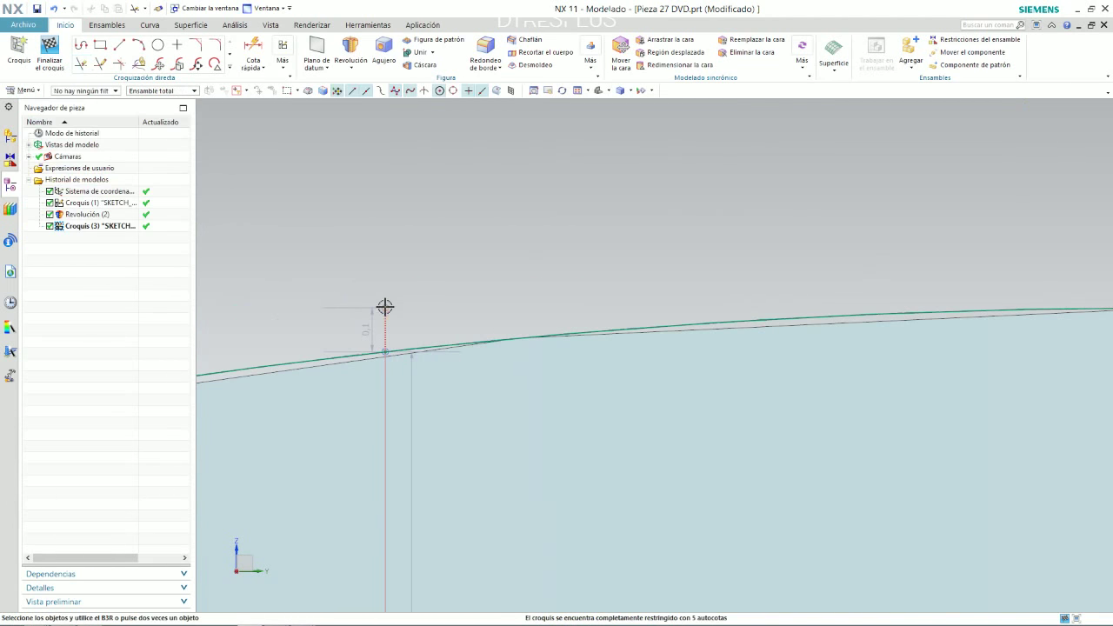
Step: Check the side line's top endpoint constraint and drag the left side line slightly outward
{"action": "left_click", "coordinate": [386, 308]}
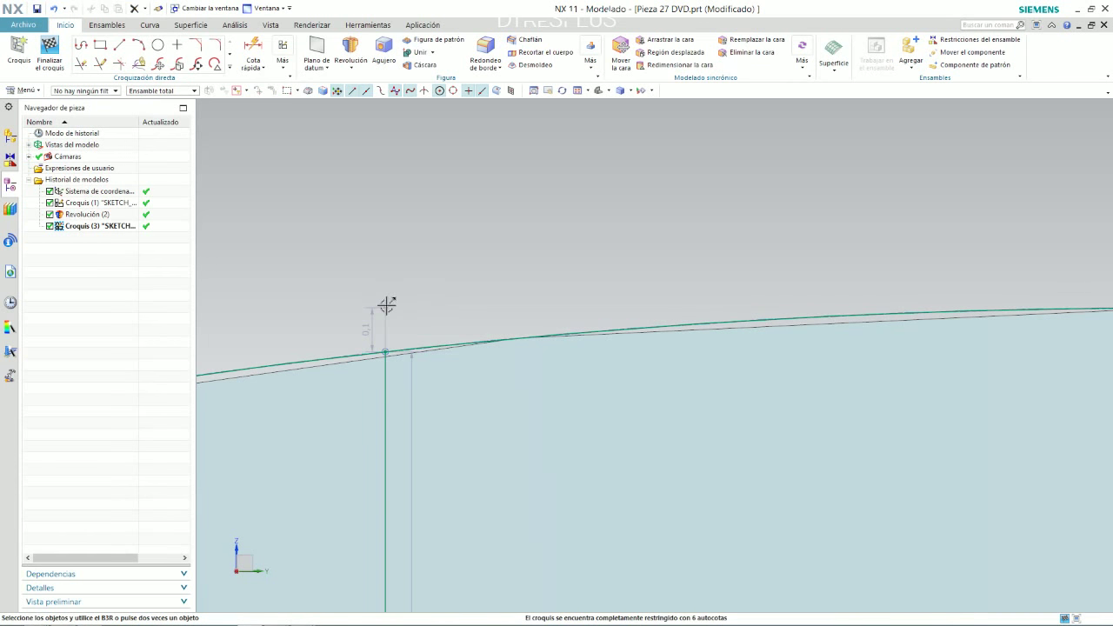
{"action": "left_click", "coordinate": [385, 306]}
{"action": "left_click", "coordinate": [502, 288]}
{"action": "scroll", "coordinate": [527, 251], "scroll_direction": "down", "scroll_amount": 5}
{"action": "scroll", "coordinate": [614, 414], "scroll_direction": "up", "scroll_amount": 3}
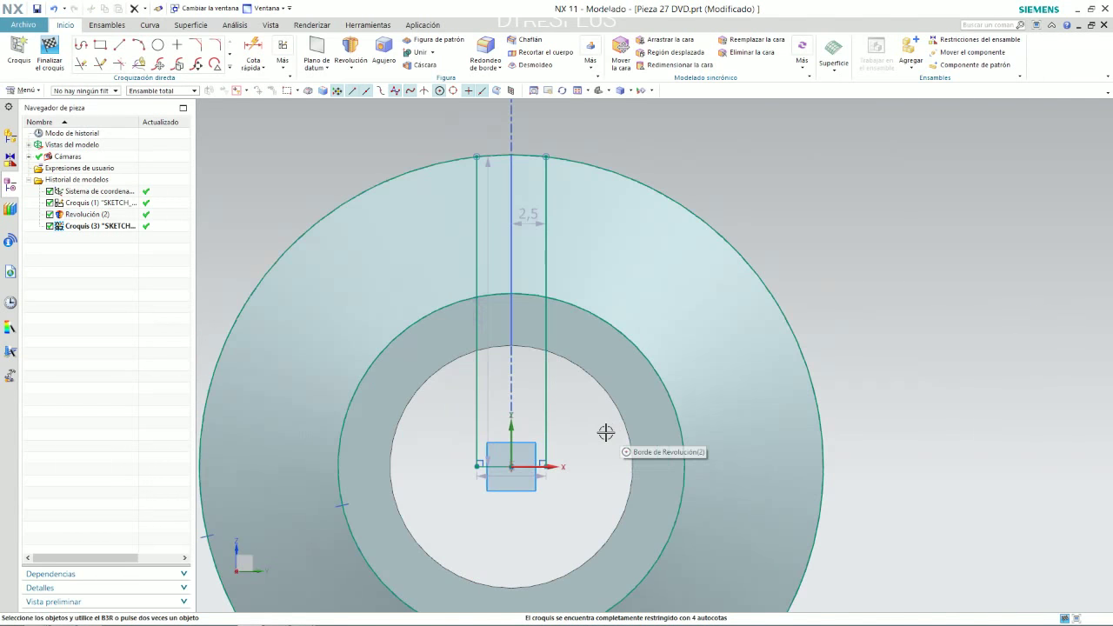
{"action": "scroll", "coordinate": [604, 432], "scroll_direction": "up", "scroll_amount": 1}
{"action": "scroll", "coordinate": [574, 408], "scroll_direction": "down", "scroll_amount": 4}
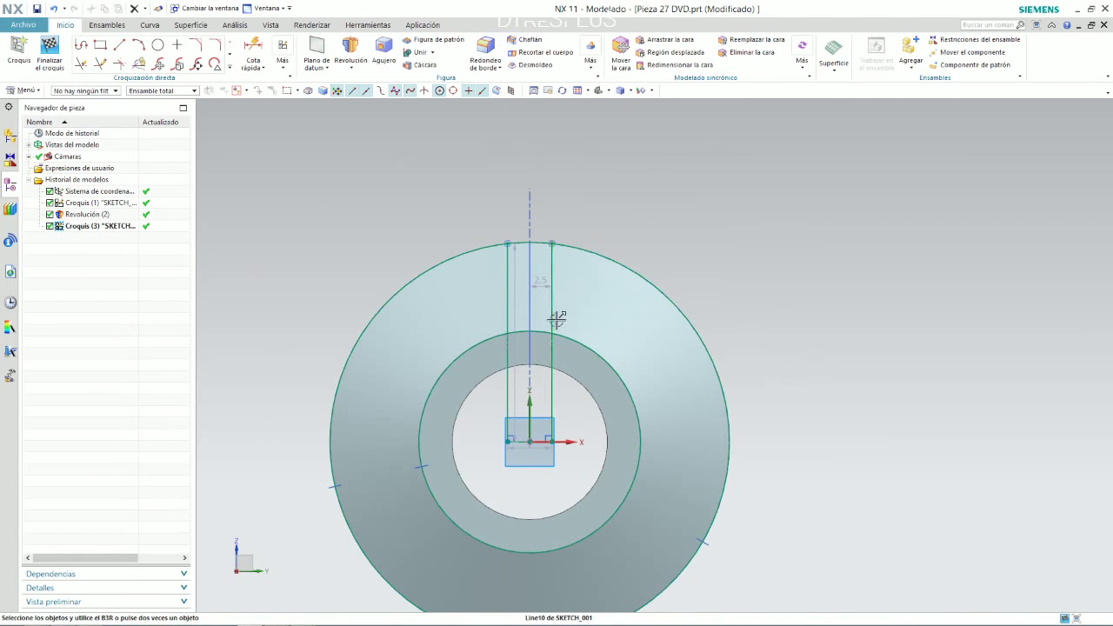
{"action": "scroll", "coordinate": [555, 324], "scroll_direction": "up", "scroll_amount": 2}
{"action": "left_click", "coordinate": [484, 320]}
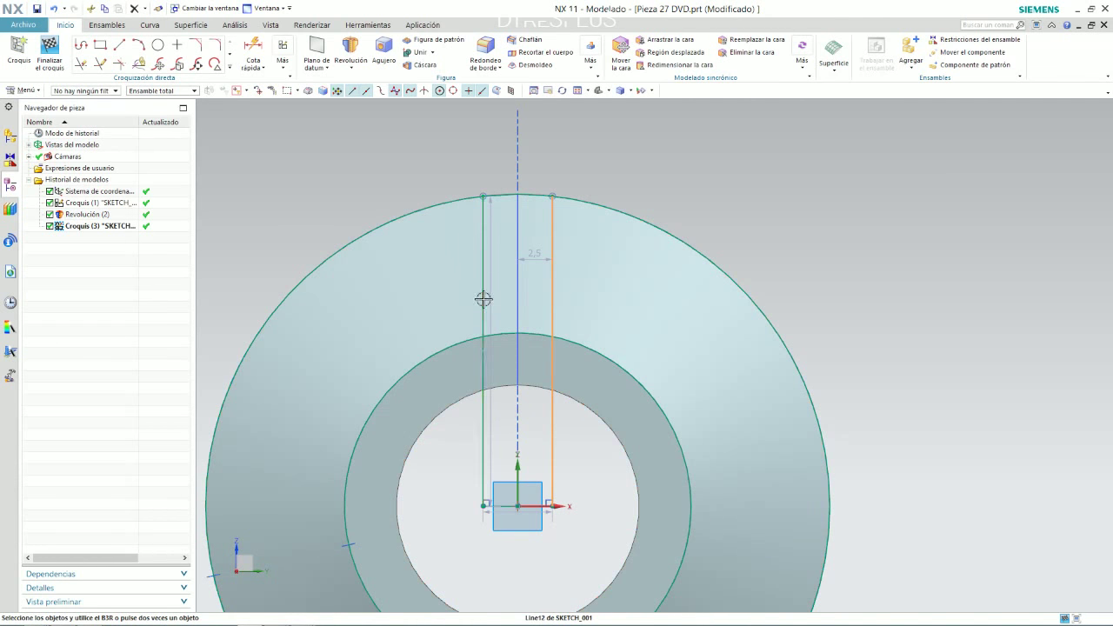
{"action": "key", "text": "Escape"}
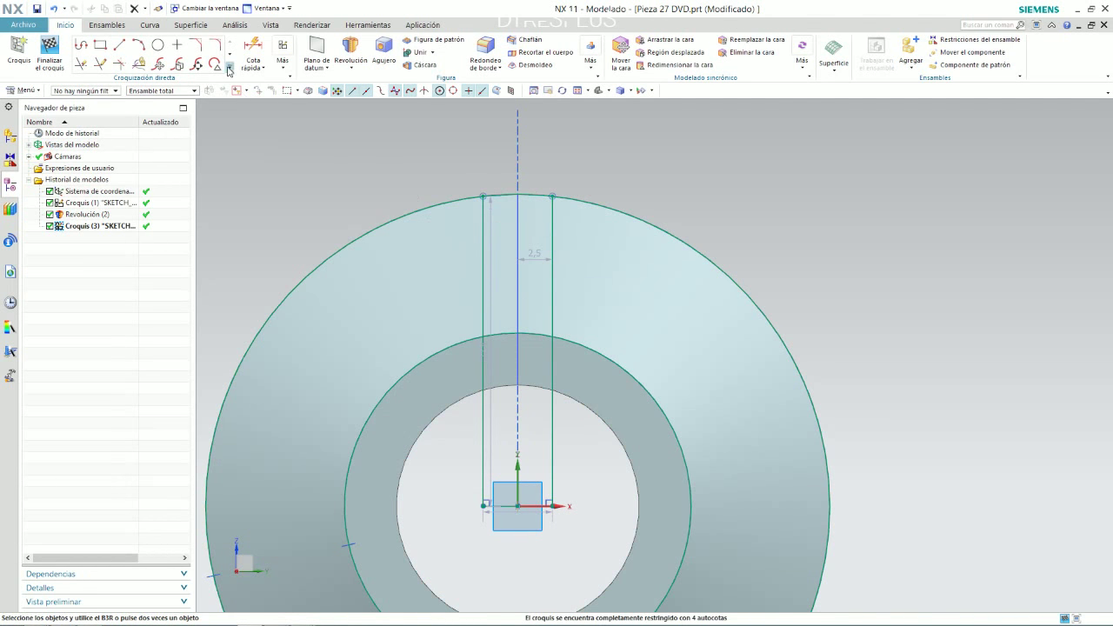
{"action": "left_click", "coordinate": [229, 69]}
{"action": "left_click_drag", "start_coordinate": [484, 188], "coordinate": [473, 303]}
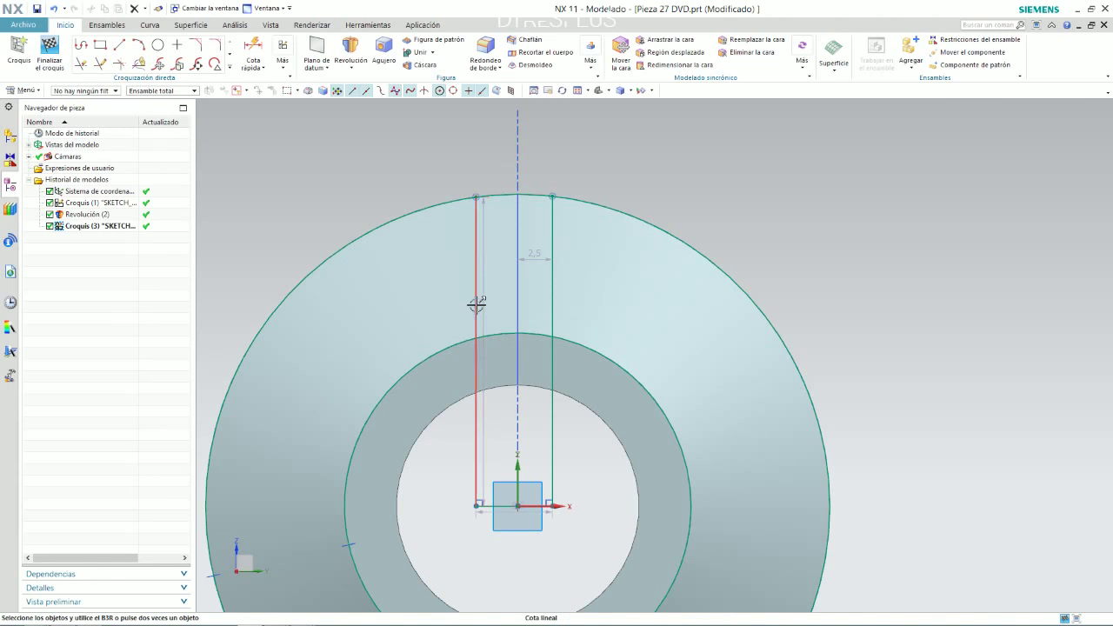
Step: Dimension the slot's width between its bottom endpoints as 5 mm
{"action": "left_click", "coordinate": [519, 506]}
{"action": "left_click", "coordinate": [554, 495]}
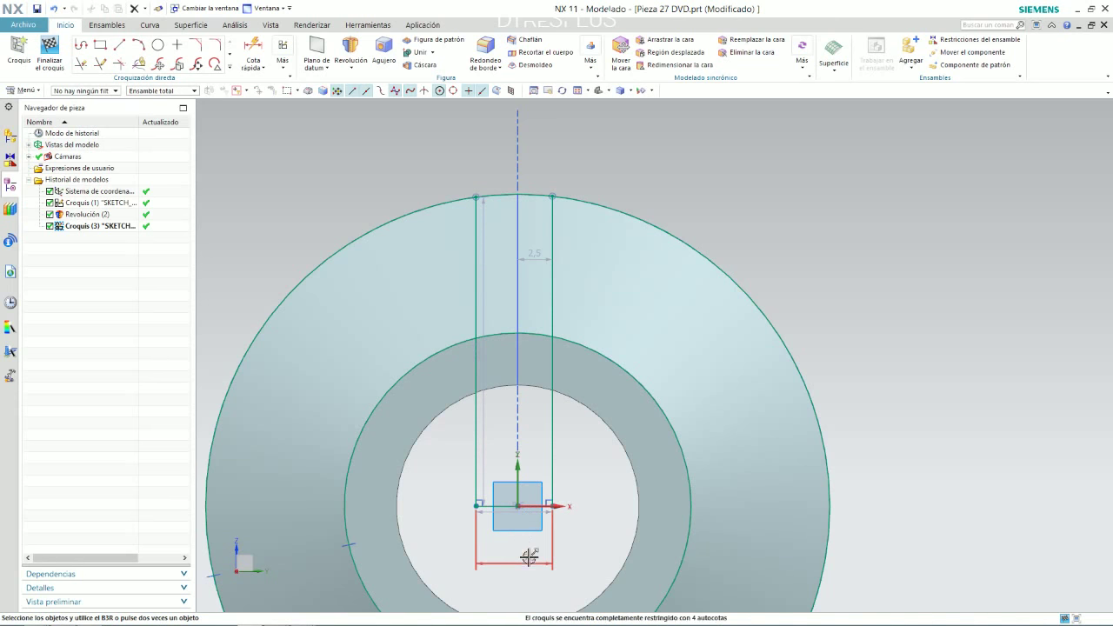
{"action": "left_click", "coordinate": [530, 556]}
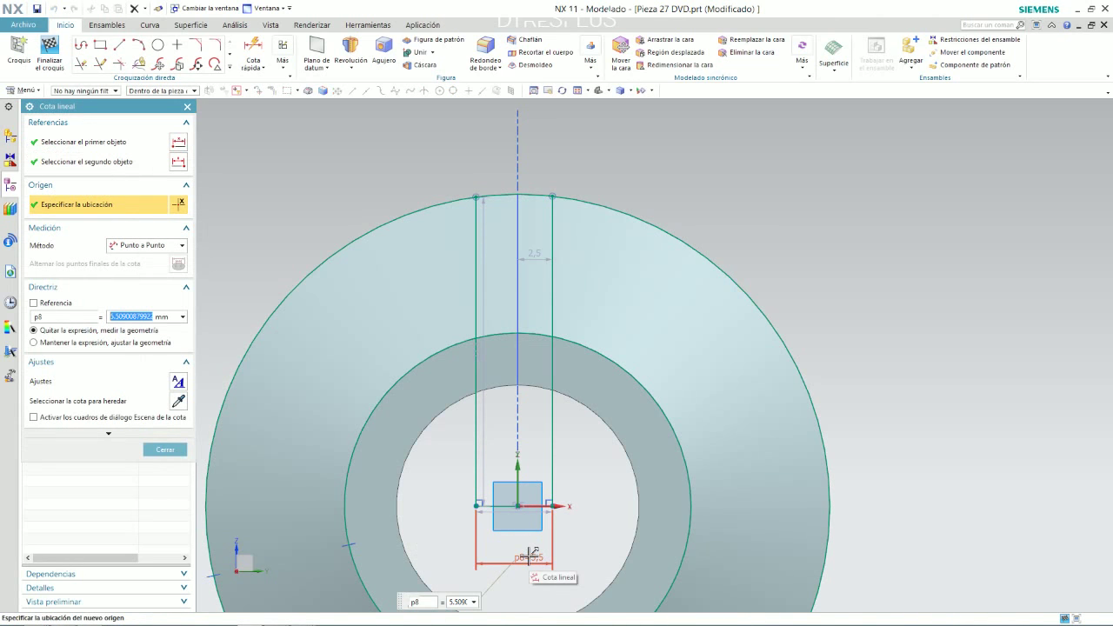
{"action": "type", "text": "5"}
{"action": "key", "text": "Return"}
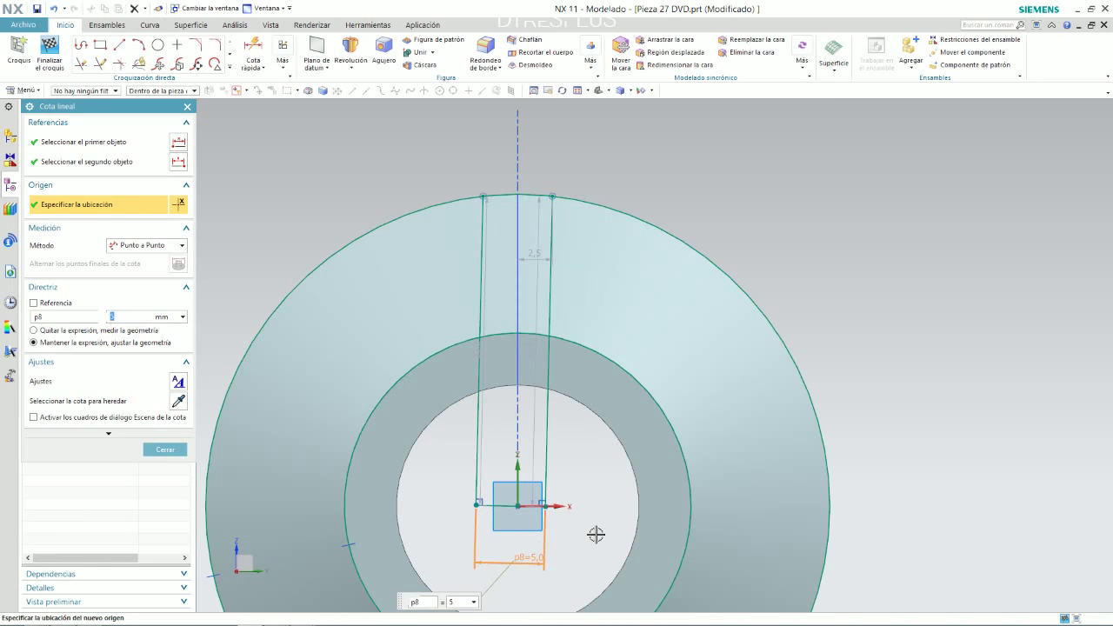
{"action": "middle_click", "coordinate": [581, 505]}
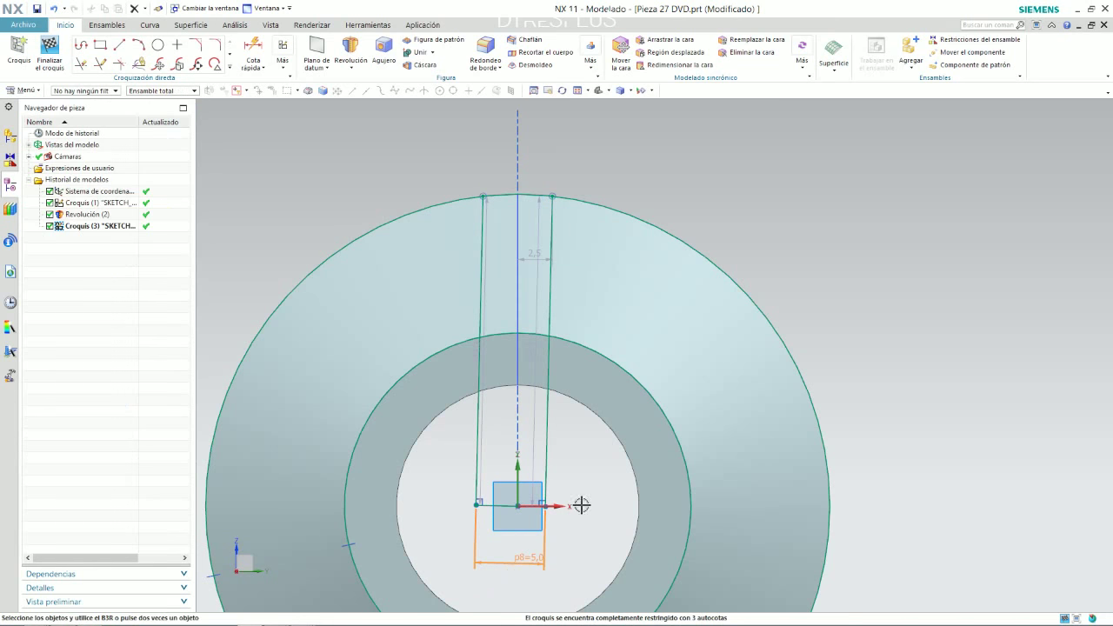
Step: Make the left side line vertical and drag the slot to centre it on the vertical axis
{"action": "left_click", "coordinate": [479, 408]}
{"action": "left_click", "coordinate": [633, 380]}
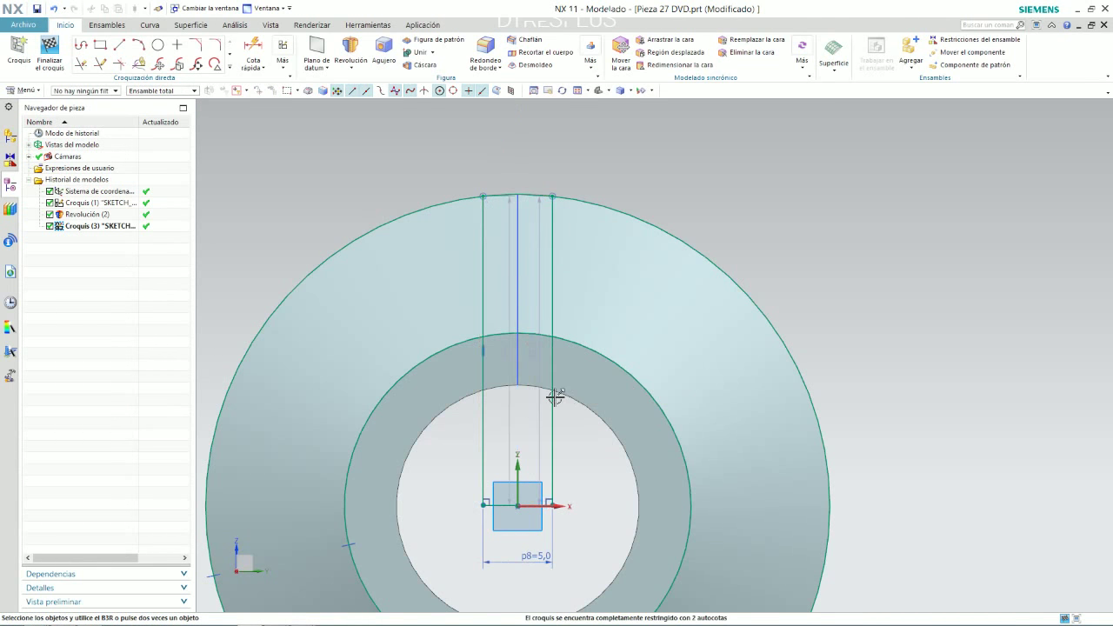
{"action": "left_click_drag", "start_coordinate": [600, 404], "coordinate": [567, 412]}
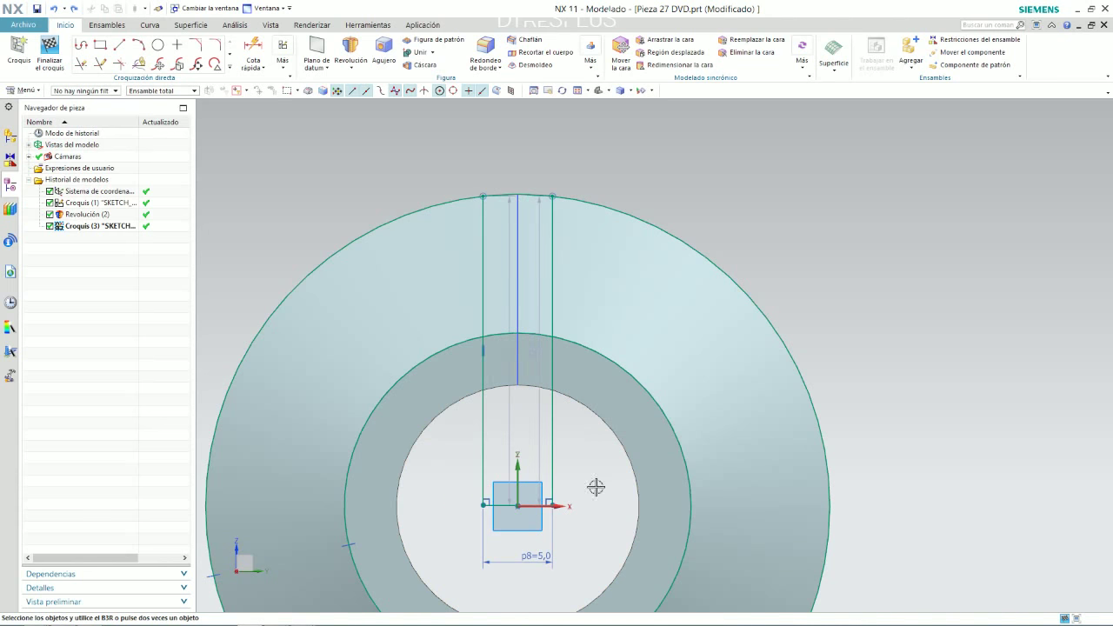
{"action": "left_click_drag", "start_coordinate": [596, 487], "coordinate": [522, 392]}
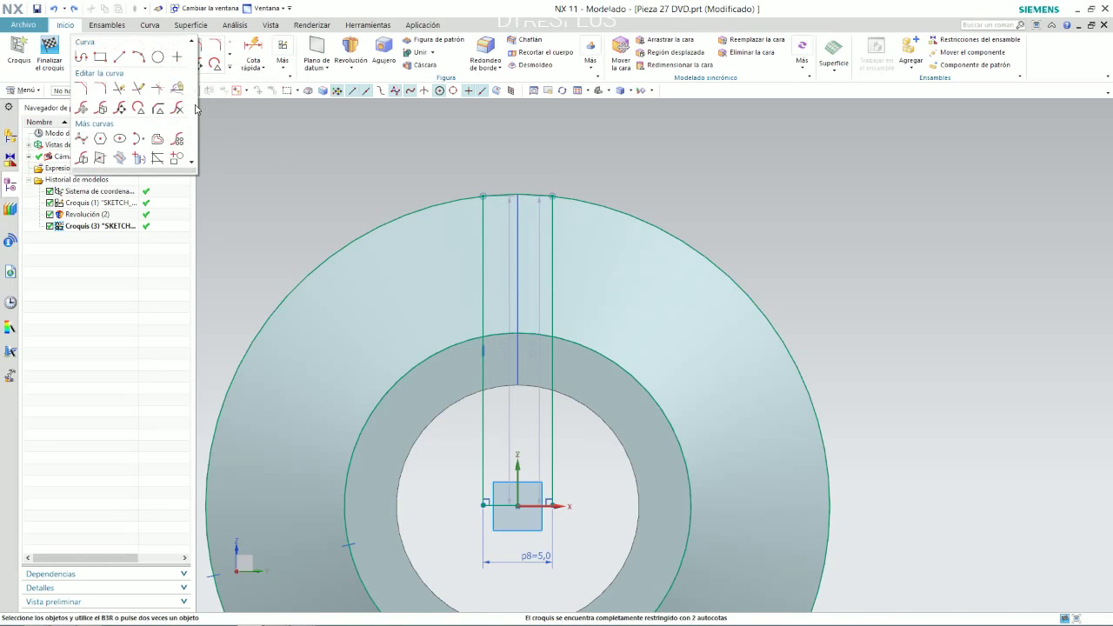
Step: Make the two slot side lines symmetric about the vertical axis
{"action": "left_click", "coordinate": [281, 59]}
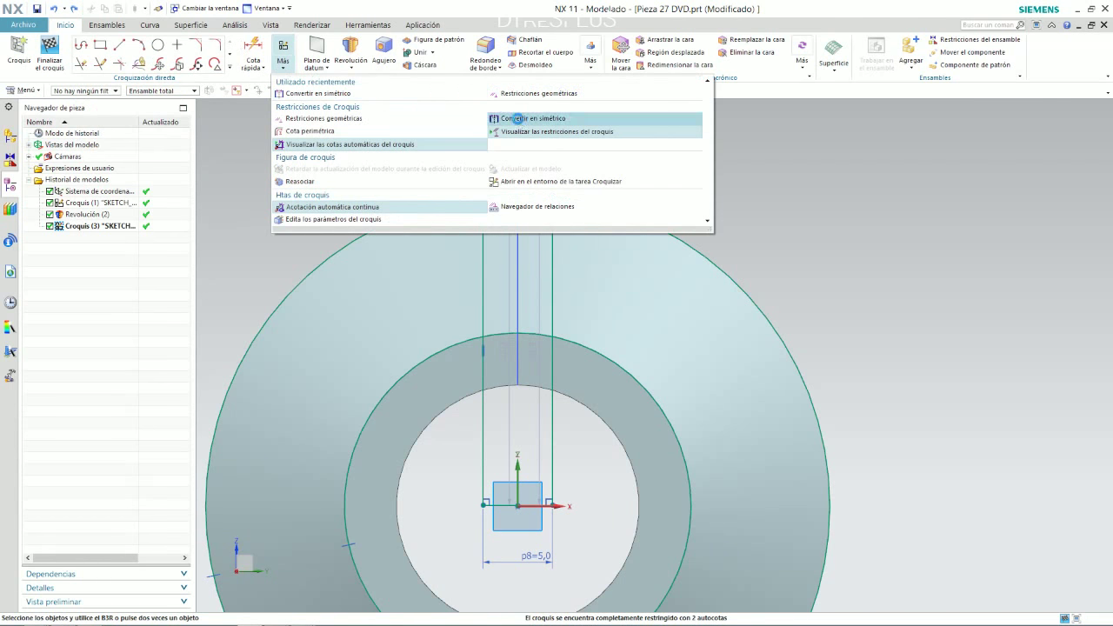
{"action": "left_click", "coordinate": [532, 118]}
{"action": "left_click", "coordinate": [483, 310]}
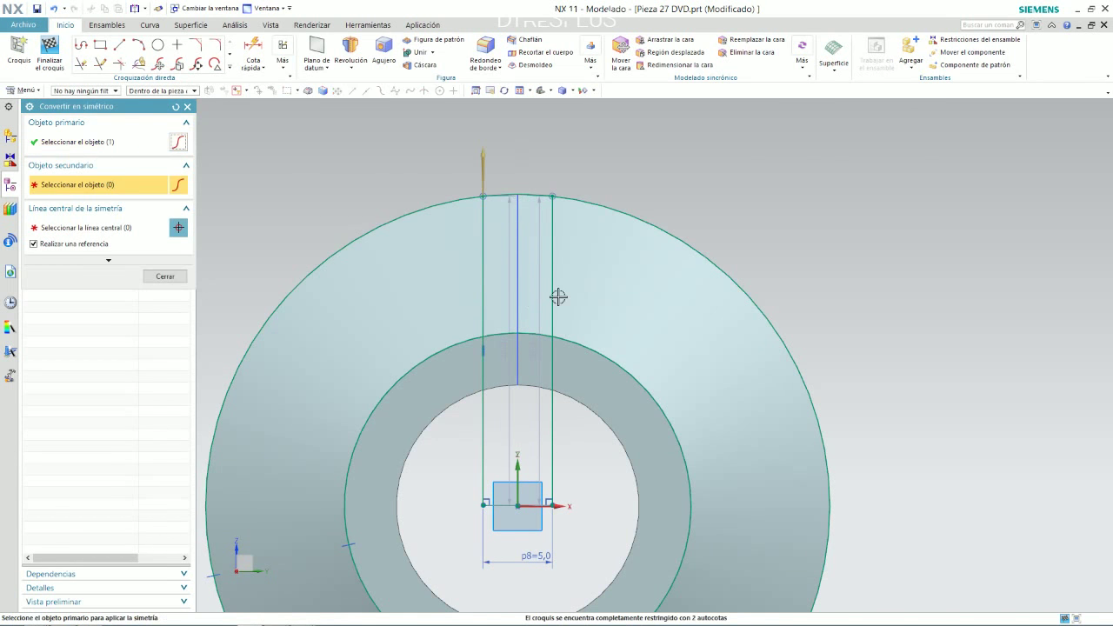
{"action": "left_click", "coordinate": [552, 300]}
{"action": "left_click", "coordinate": [517, 466]}
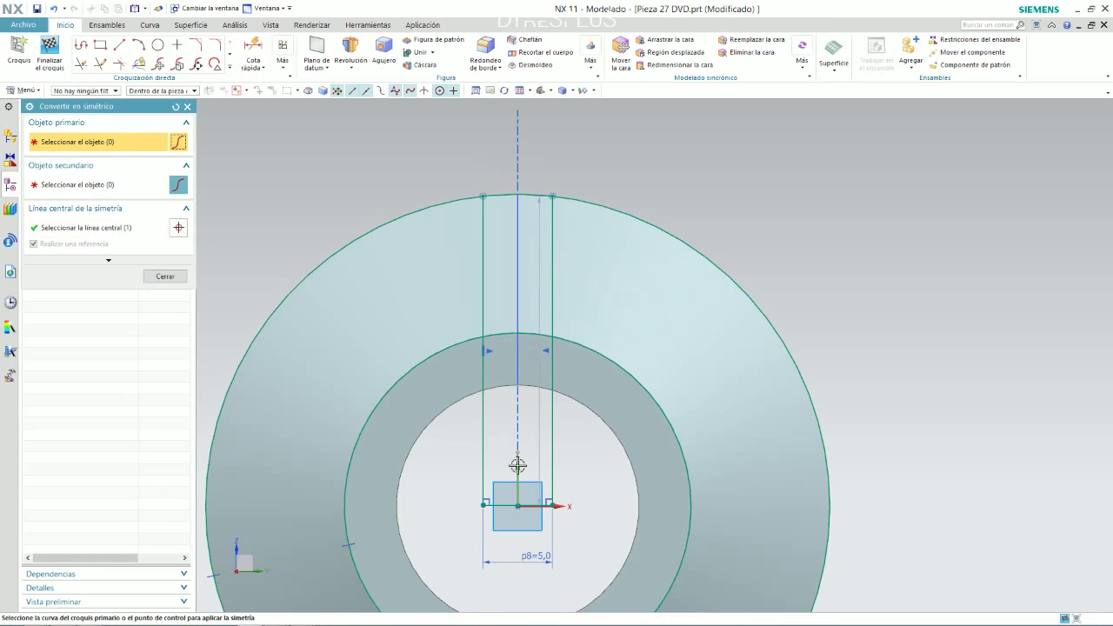
{"action": "middle_click", "coordinate": [595, 292]}
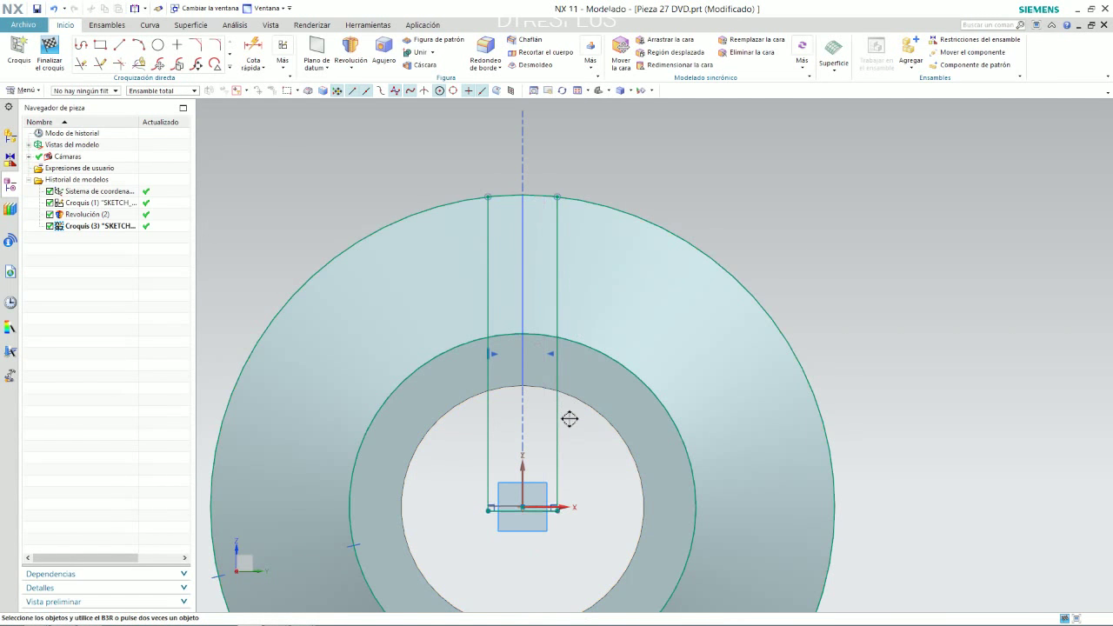
Step: Put the slot's bottom line on the X axis and move the p8 dimension above the origin
{"action": "left_click", "coordinate": [528, 458]}
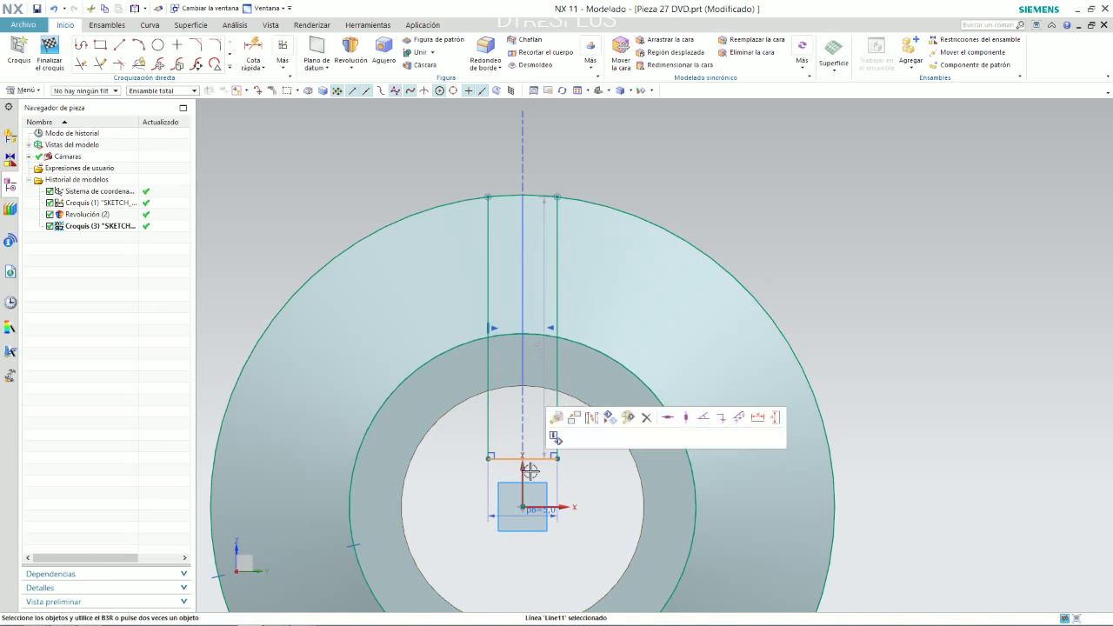
{"action": "key", "text": "Escape"}
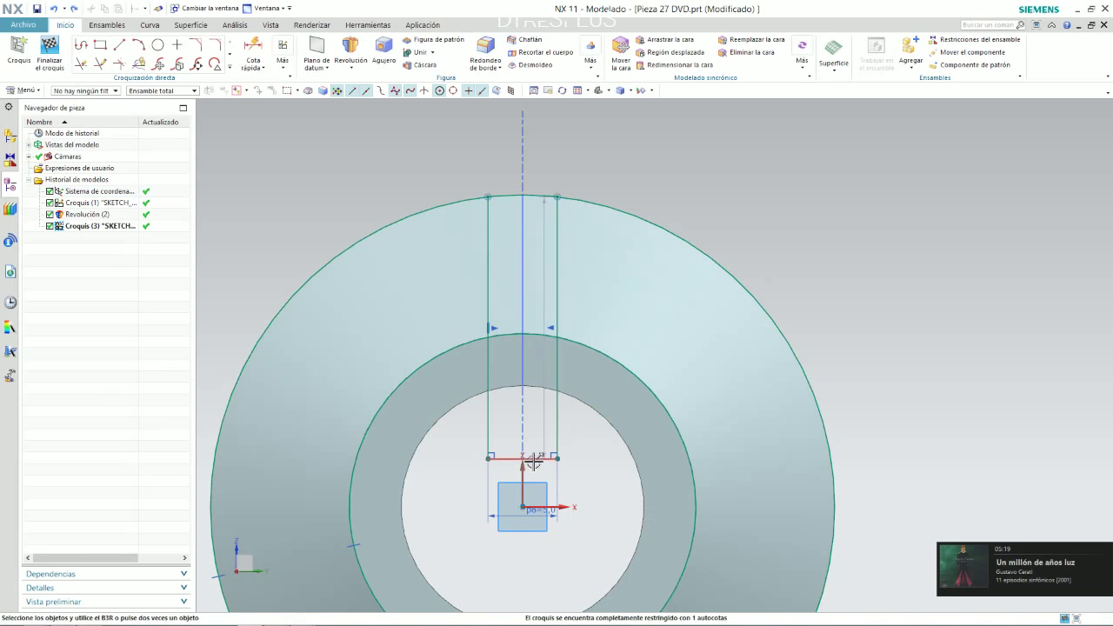
{"action": "left_click", "coordinate": [531, 496]}
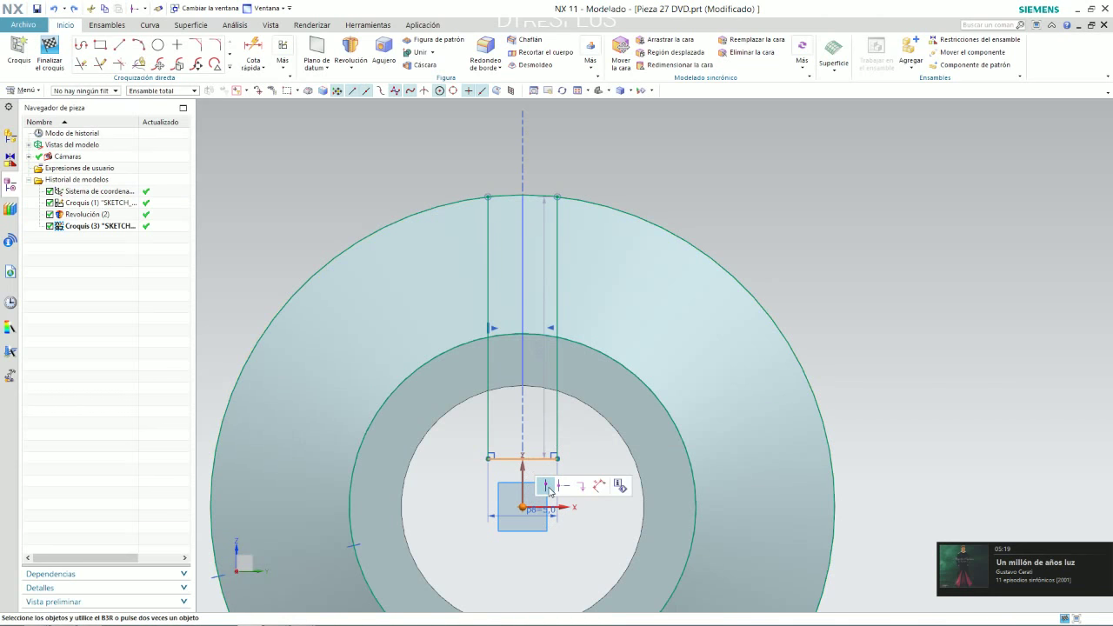
{"action": "scroll", "coordinate": [576, 479], "scroll_direction": "down", "scroll_amount": 1}
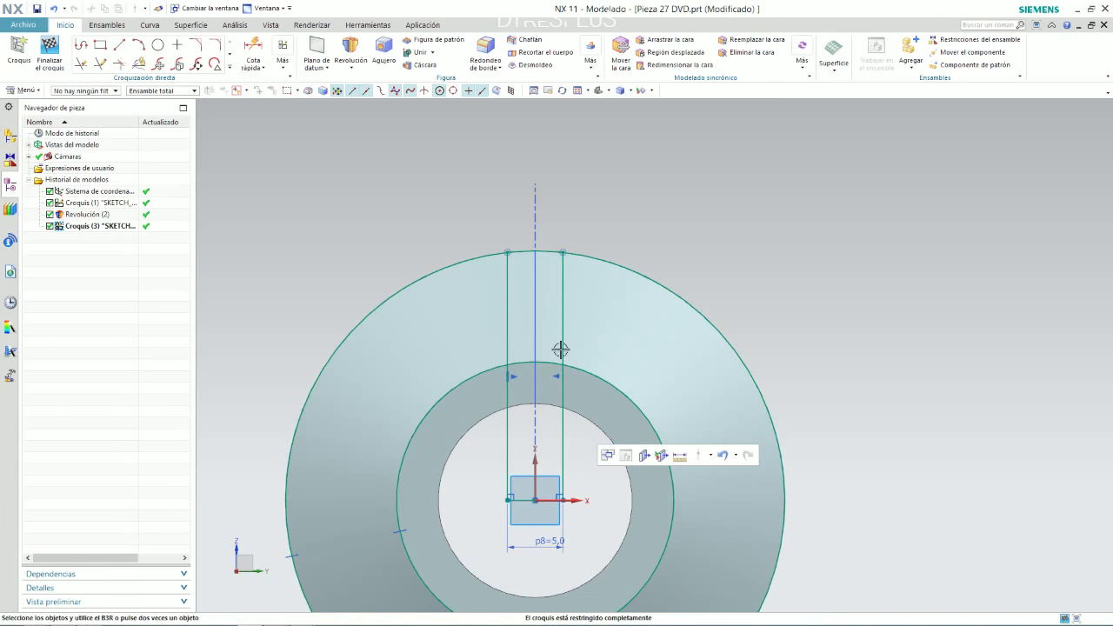
{"action": "scroll", "coordinate": [566, 348], "scroll_direction": "up", "scroll_amount": 2}
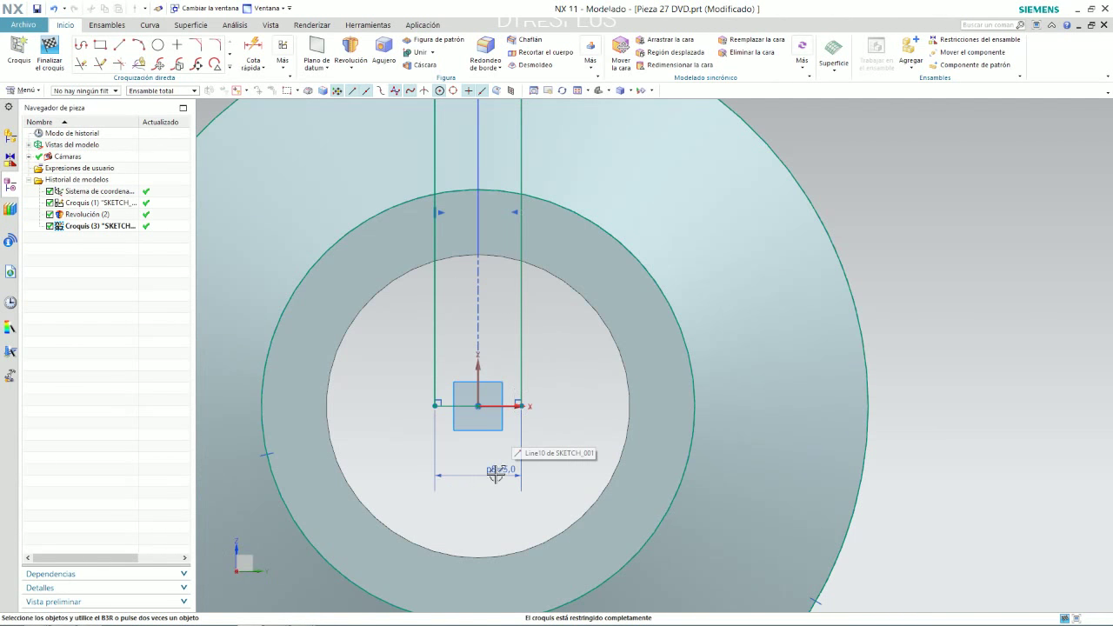
{"action": "left_click_drag", "start_coordinate": [496, 474], "coordinate": [465, 287]}
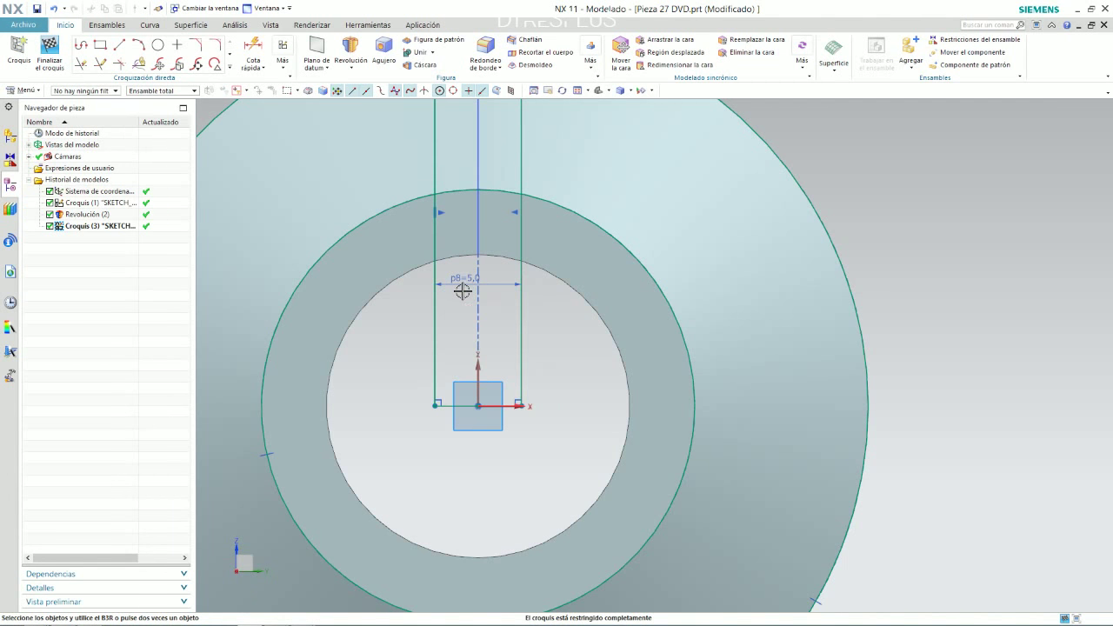
{"action": "scroll", "coordinate": [463, 289], "scroll_direction": "down", "scroll_amount": 2}
{"action": "scroll", "coordinate": [516, 238], "scroll_direction": "up", "scroll_amount": 2}
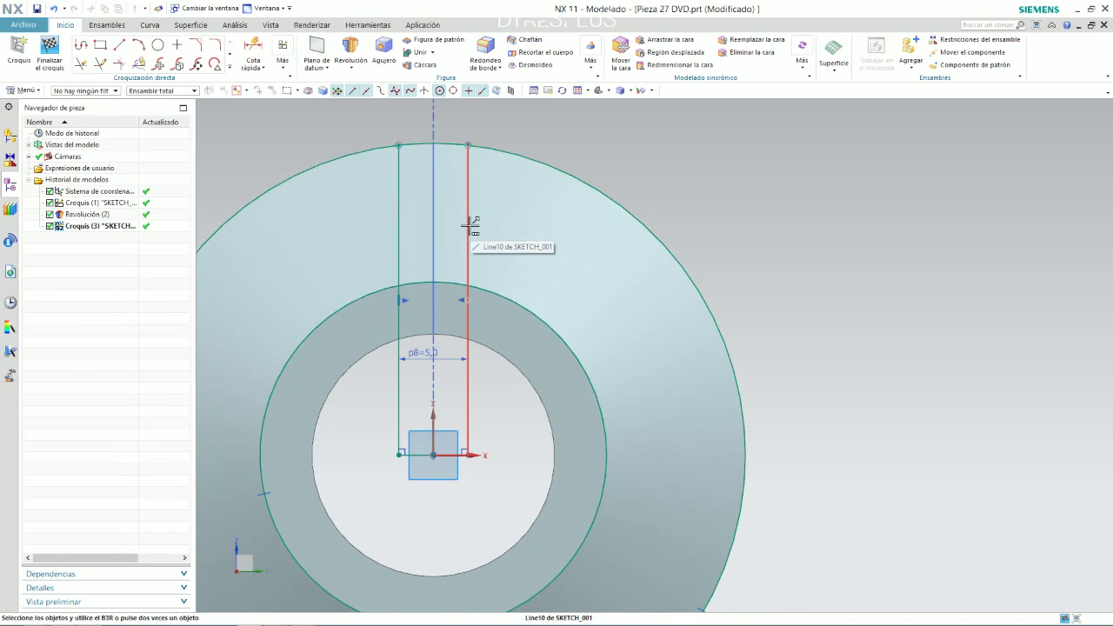
{"action": "left_click", "coordinate": [469, 225]}
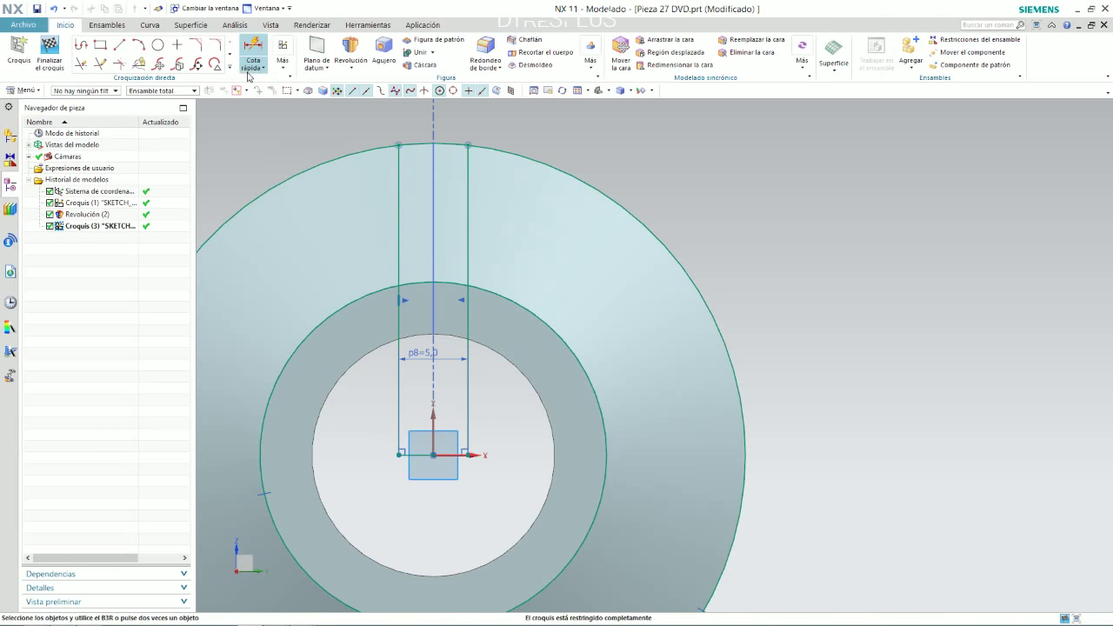
Step: Pattern the slot's side lines and bottom segment circularly about the sketch origin, 3 copies over 360°
{"action": "left_click", "coordinate": [229, 66]}
{"action": "left_click", "coordinate": [177, 157]}
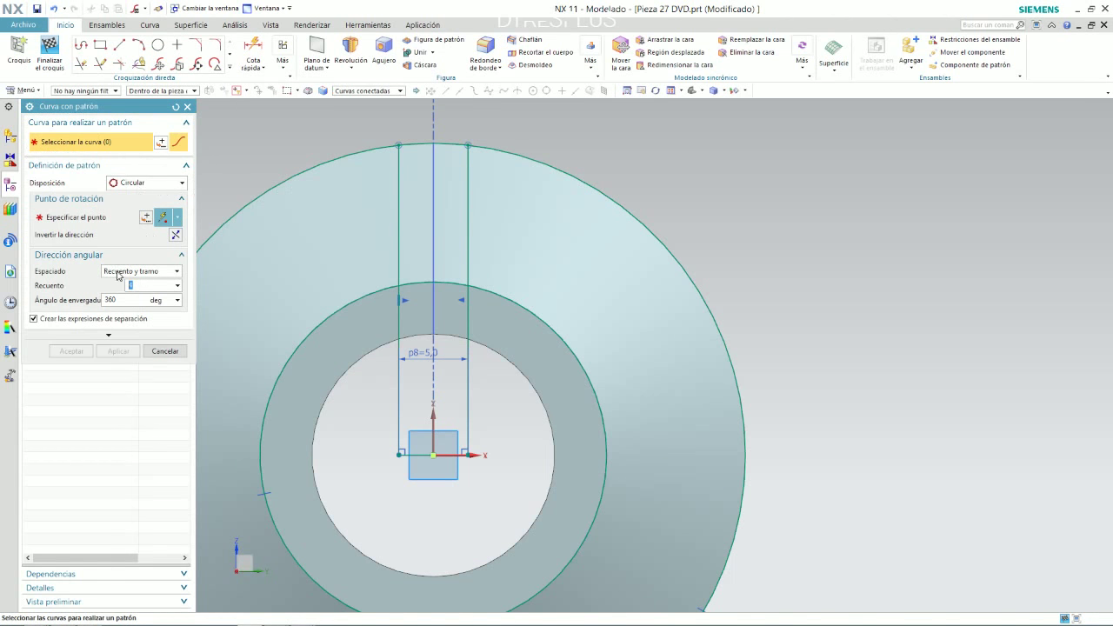
{"action": "left_click", "coordinate": [399, 300]}
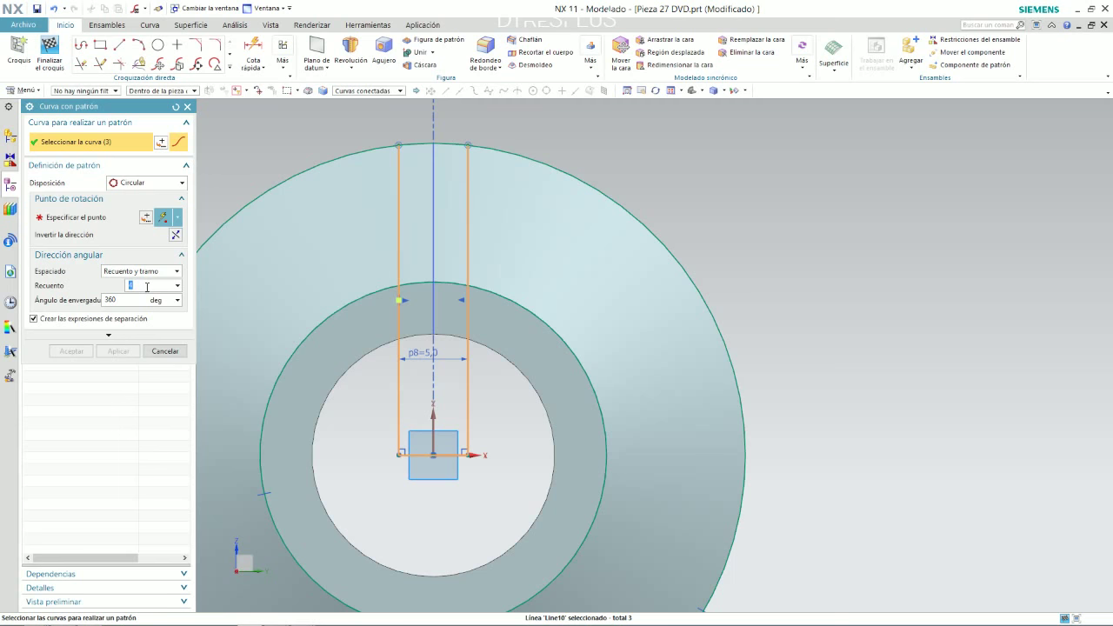
{"action": "type", "text": "3"}
{"action": "left_click", "coordinate": [87, 217]}
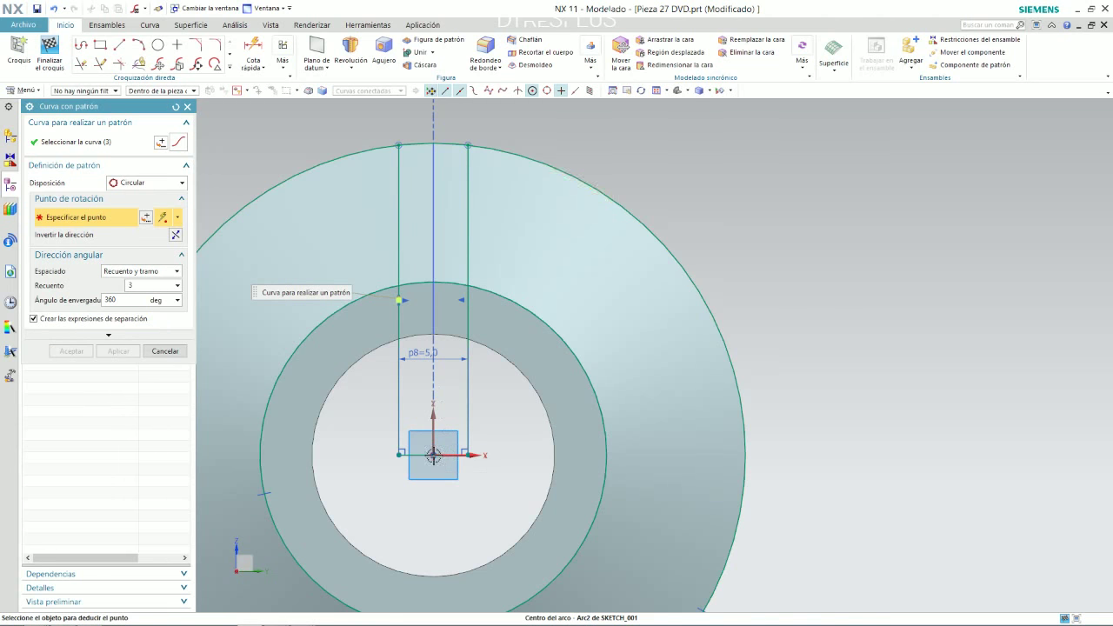
{"action": "right_click", "coordinate": [433, 455]}
{"action": "left_click", "coordinate": [501, 176]}
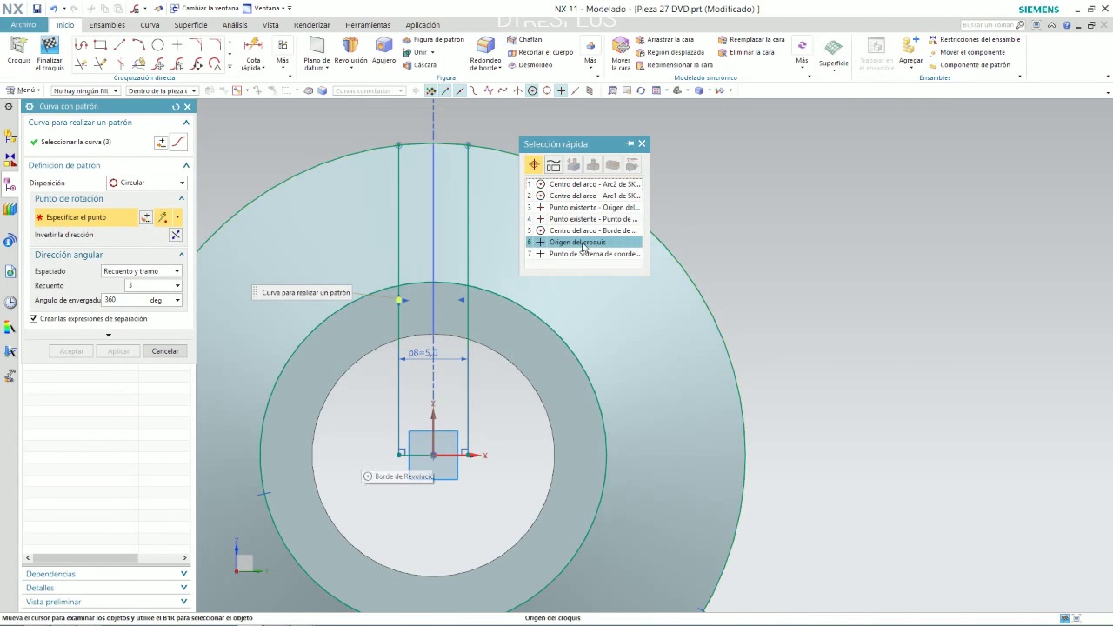
{"action": "left_click", "coordinate": [582, 244]}
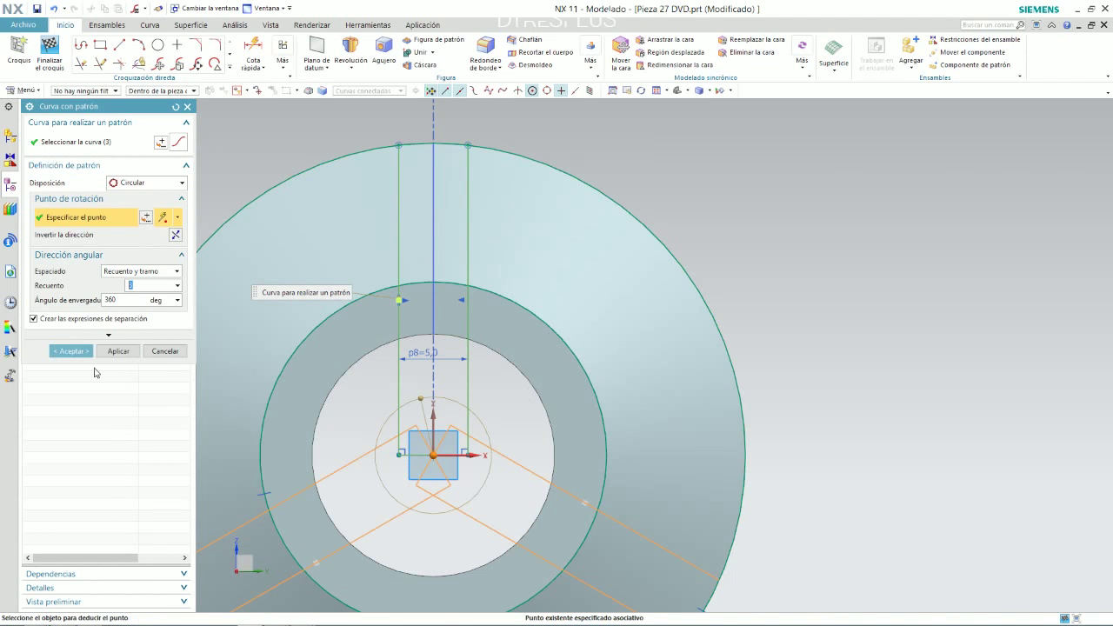
{"action": "left_click", "coordinate": [71, 350]}
{"action": "scroll", "coordinate": [494, 389], "scroll_direction": "down", "scroll_amount": 3}
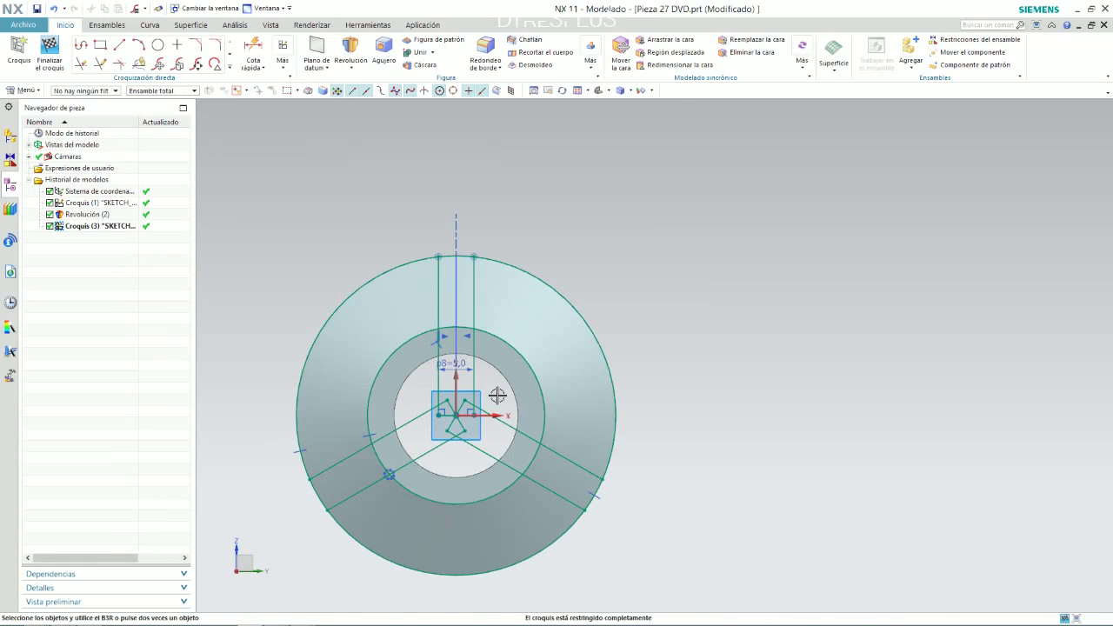
{"action": "key", "text": "alt+Tab"}
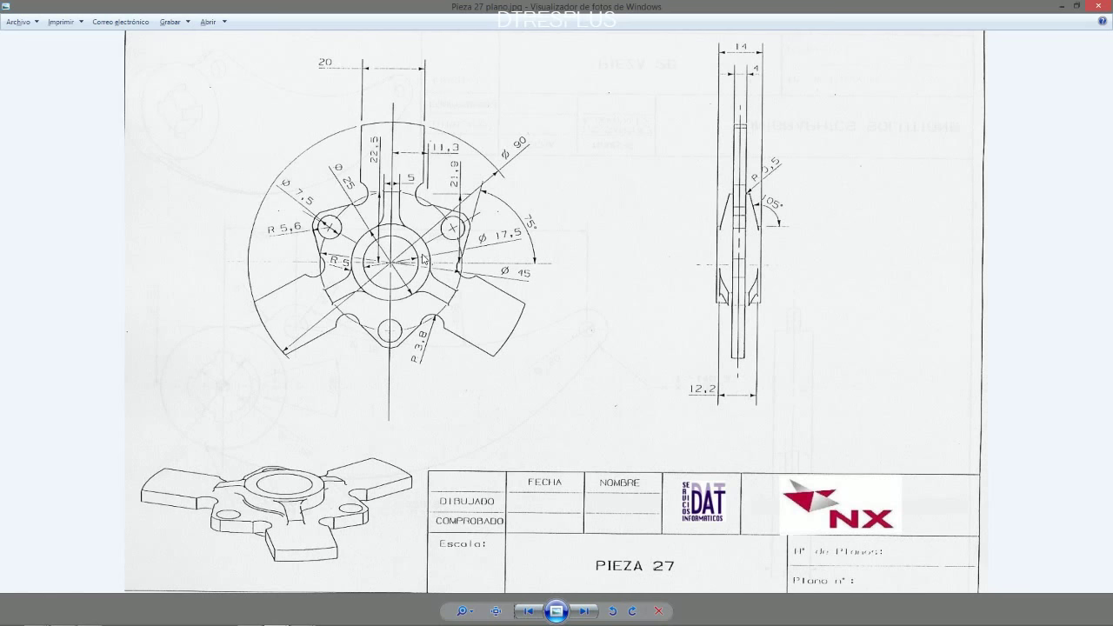
{"action": "key", "text": "alt+Tab"}
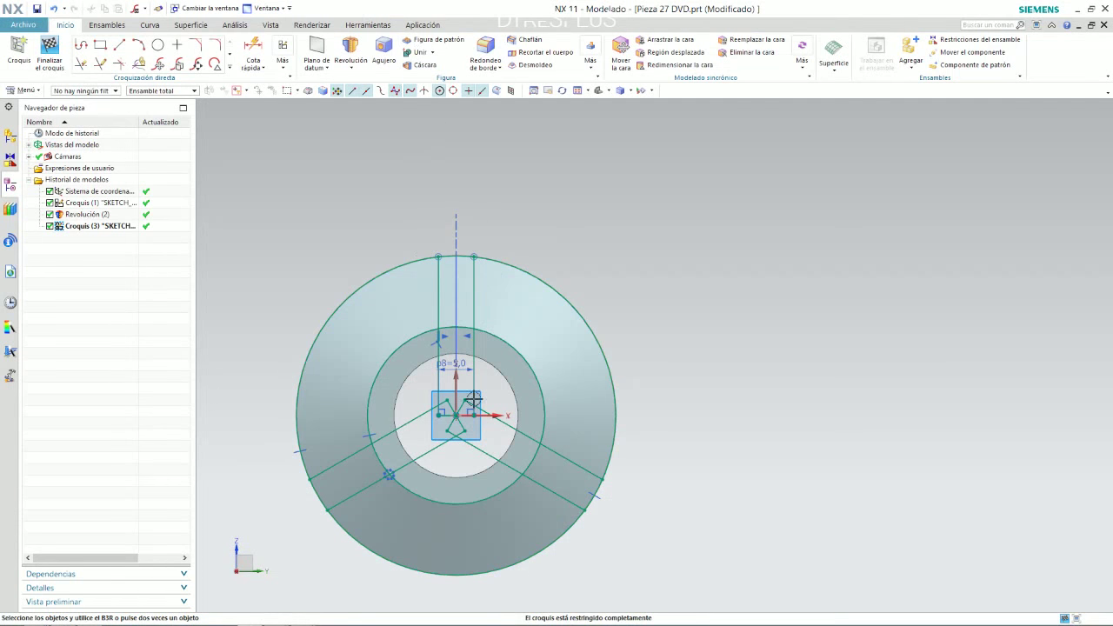
Step: Check the reference drawing, try a 5 mm round at the slot corner, then undo it
{"action": "scroll", "coordinate": [496, 179], "scroll_direction": "up", "scroll_amount": 1}
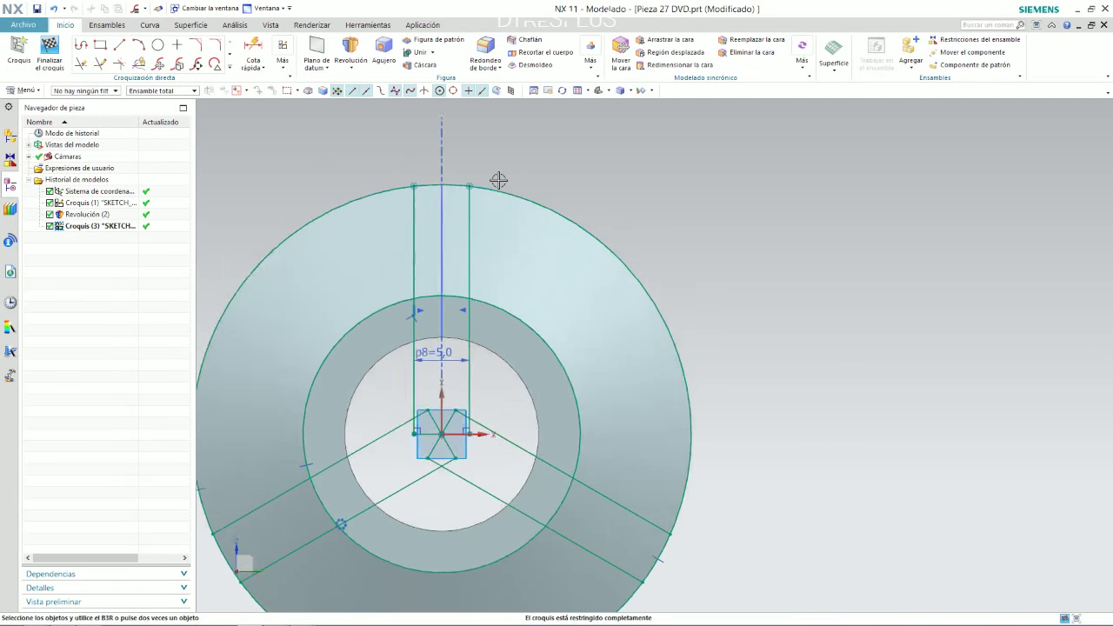
{"action": "scroll", "coordinate": [502, 310], "scroll_direction": "up", "scroll_amount": 1}
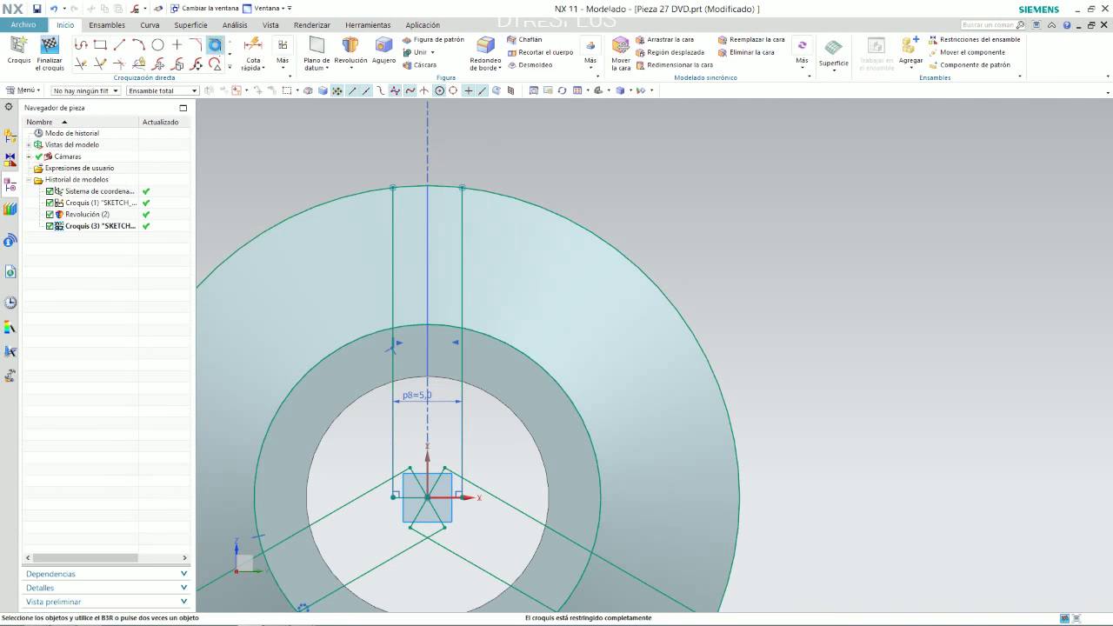
{"action": "key", "text": "alt+Tab"}
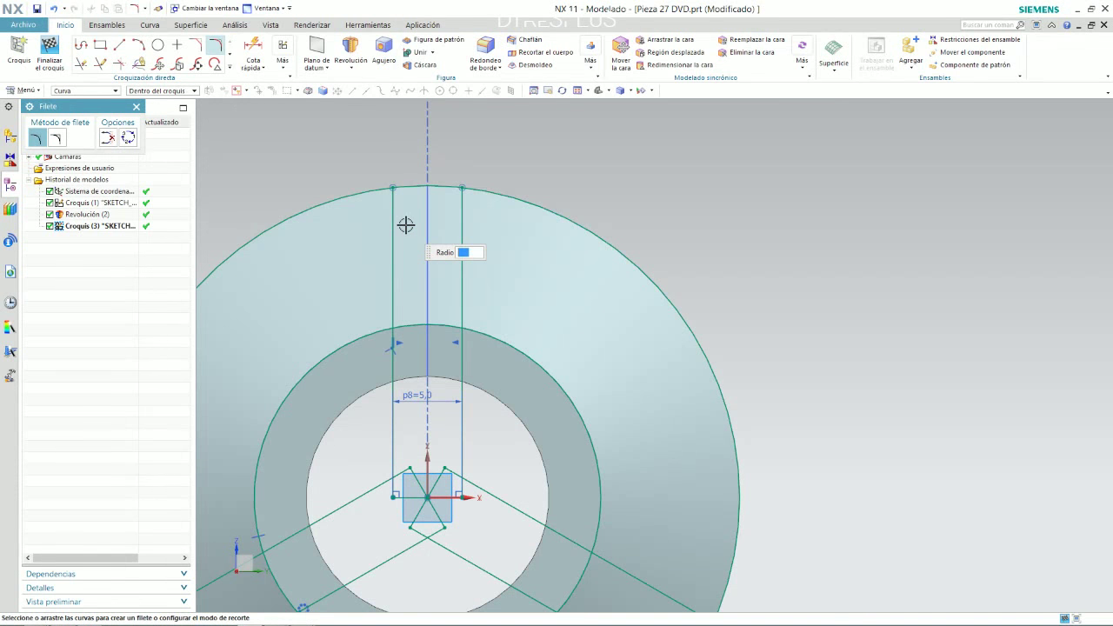
{"action": "left_click", "coordinate": [461, 327]}
{"action": "left_click", "coordinate": [531, 312]}
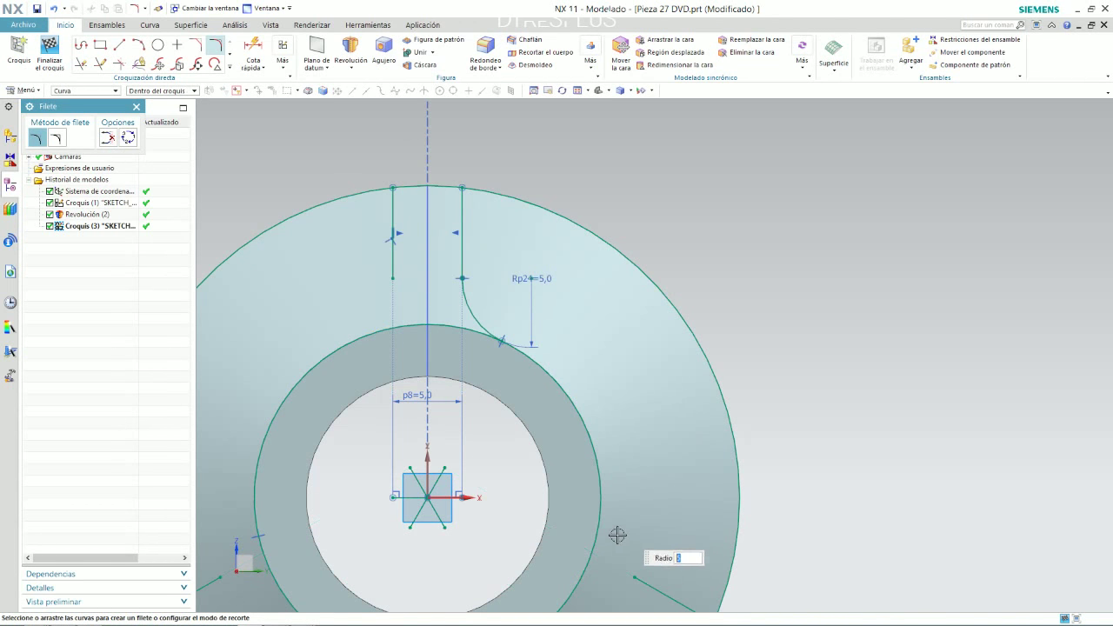
{"action": "key", "text": "ctrl+z"}
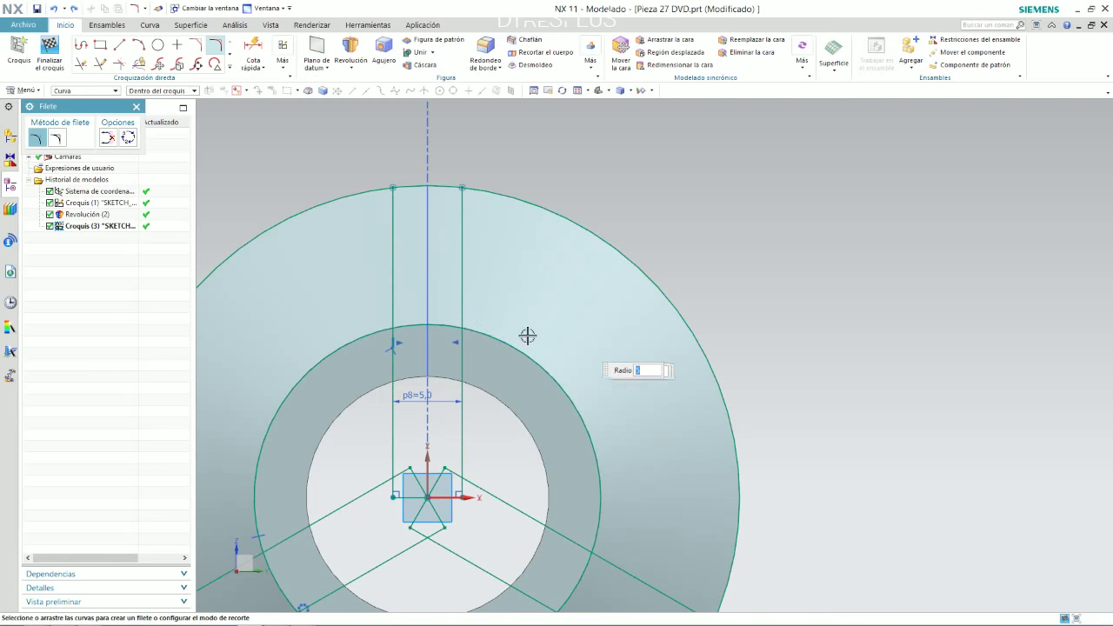
{"action": "left_click", "coordinate": [81, 63]}
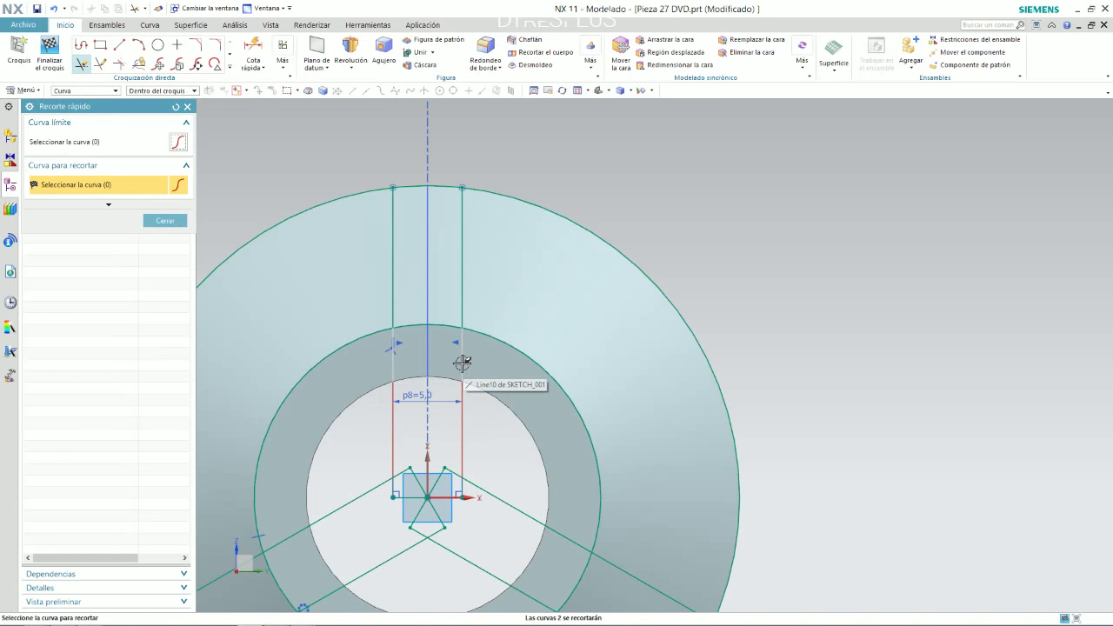
Step: Stop trimming and select the horizontal line through the sketch origin
{"action": "scroll", "coordinate": [509, 361], "scroll_direction": "down", "scroll_amount": 1}
{"action": "scroll", "coordinate": [497, 421], "scroll_direction": "up", "scroll_amount": 2}
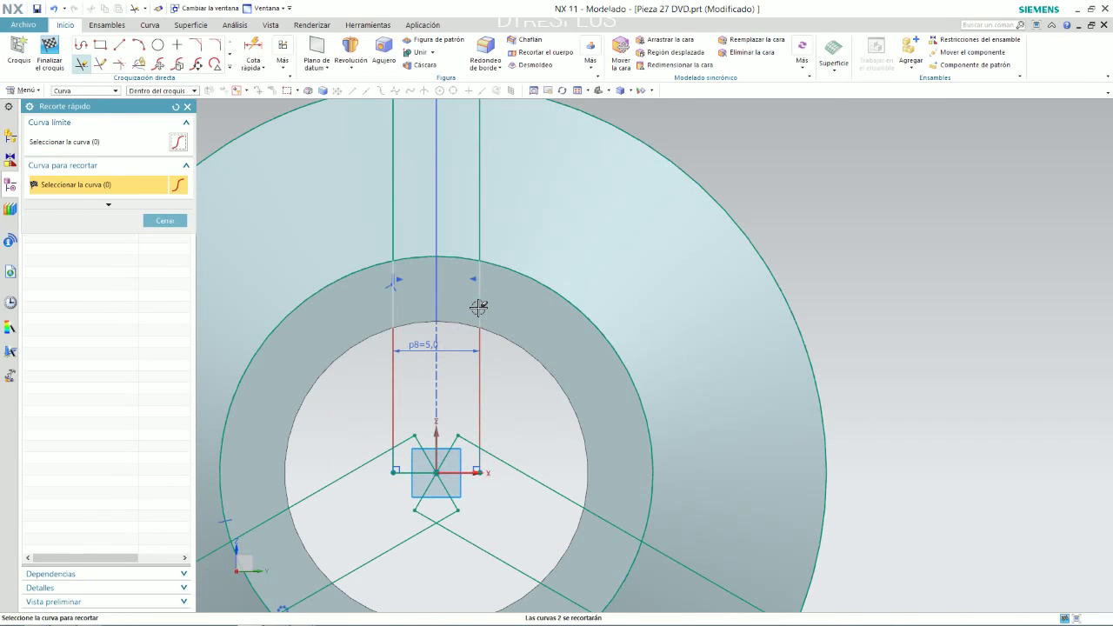
{"action": "scroll", "coordinate": [500, 322], "scroll_direction": "down", "scroll_amount": 1}
{"action": "scroll", "coordinate": [509, 334], "scroll_direction": "down", "scroll_amount": 1}
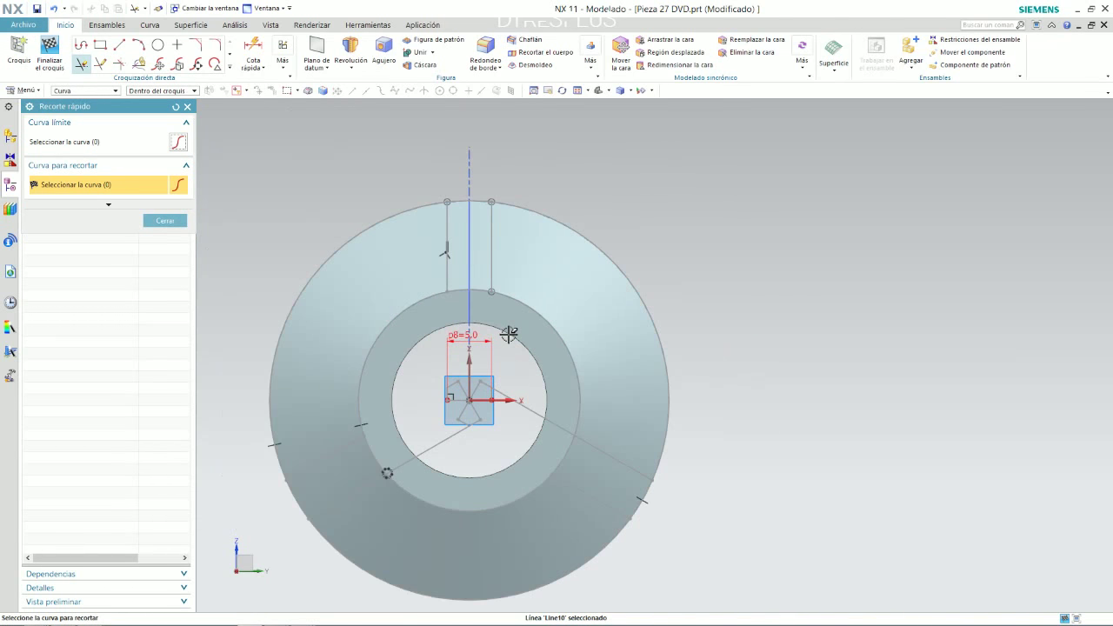
{"action": "key", "text": "Escape"}
{"action": "scroll", "coordinate": [499, 378], "scroll_direction": "up", "scroll_amount": 3}
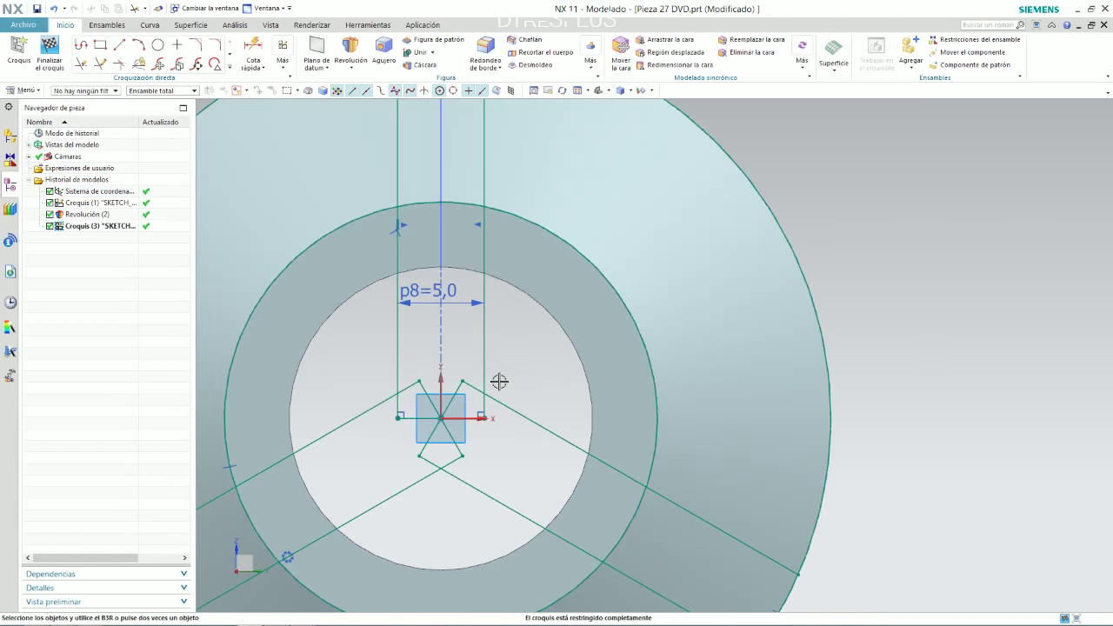
{"action": "scroll", "coordinate": [437, 456], "scroll_direction": "up", "scroll_amount": 2}
{"action": "left_click", "coordinate": [451, 453]}
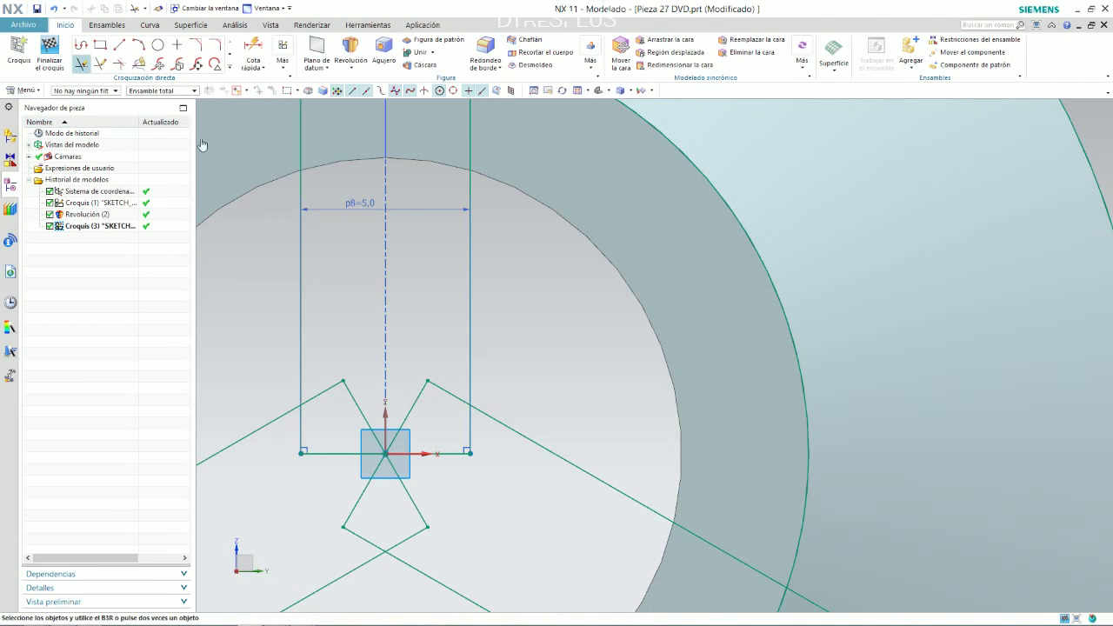
Step: Trim the cross segments near the origin and the slot lines inside the hub
{"action": "left_click", "coordinate": [81, 63]}
{"action": "left_click", "coordinate": [448, 452]}
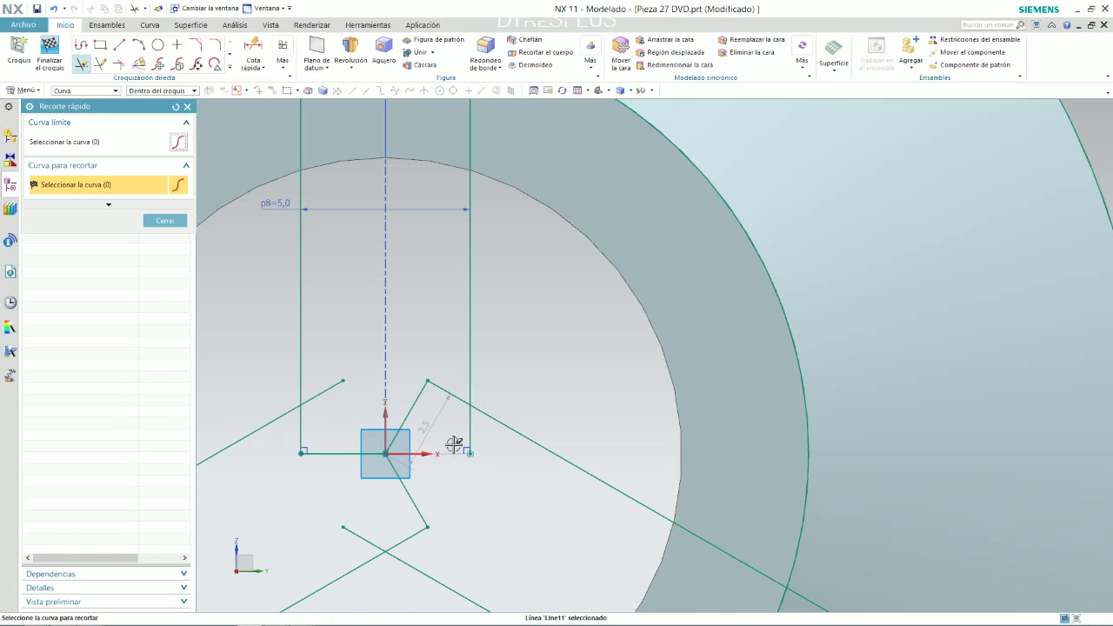
{"action": "left_click", "coordinate": [470, 426]}
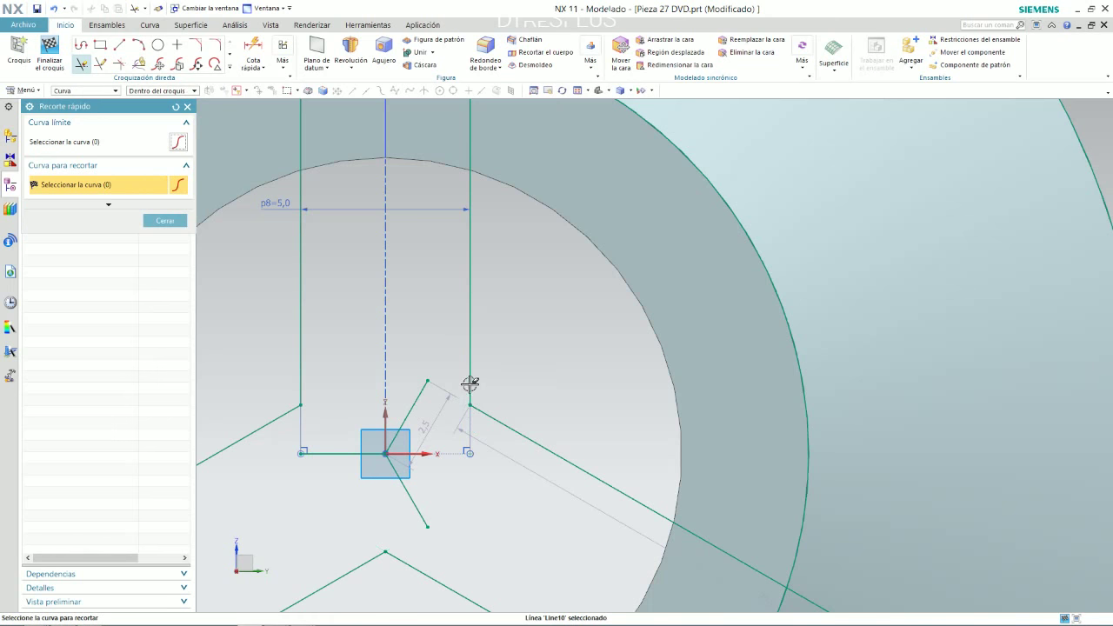
{"action": "left_click", "coordinate": [471, 383]}
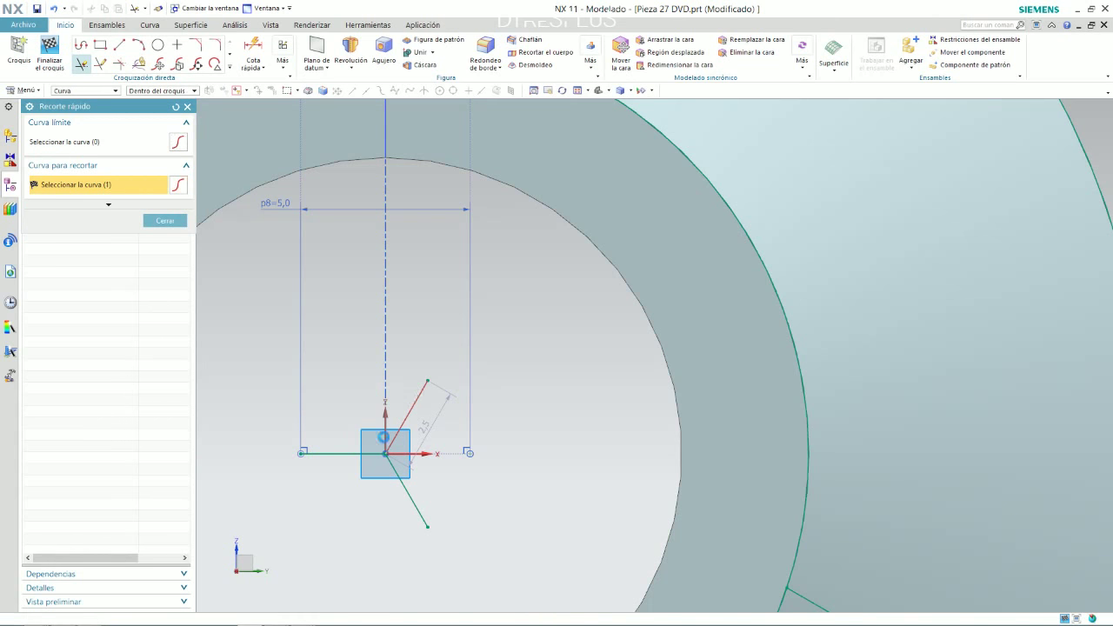
{"action": "left_click", "coordinate": [413, 396]}
{"action": "left_click", "coordinate": [356, 453]}
{"action": "left_click", "coordinate": [404, 489]}
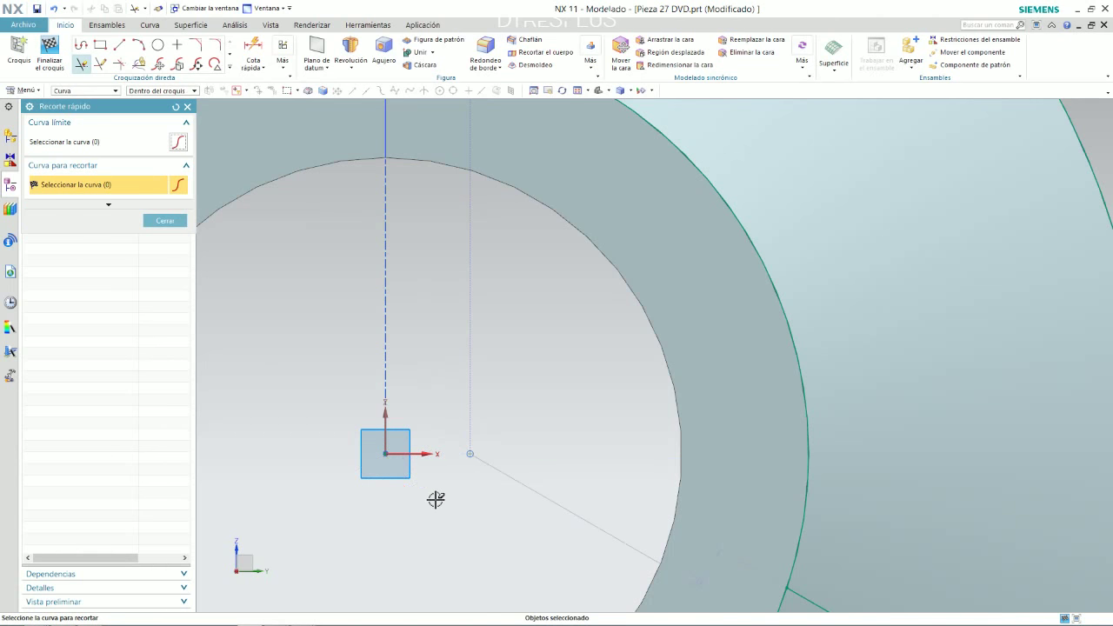
{"action": "scroll", "coordinate": [435, 491], "scroll_direction": "down", "scroll_amount": 5}
{"action": "scroll", "coordinate": [464, 343], "scroll_direction": "up", "scroll_amount": 3}
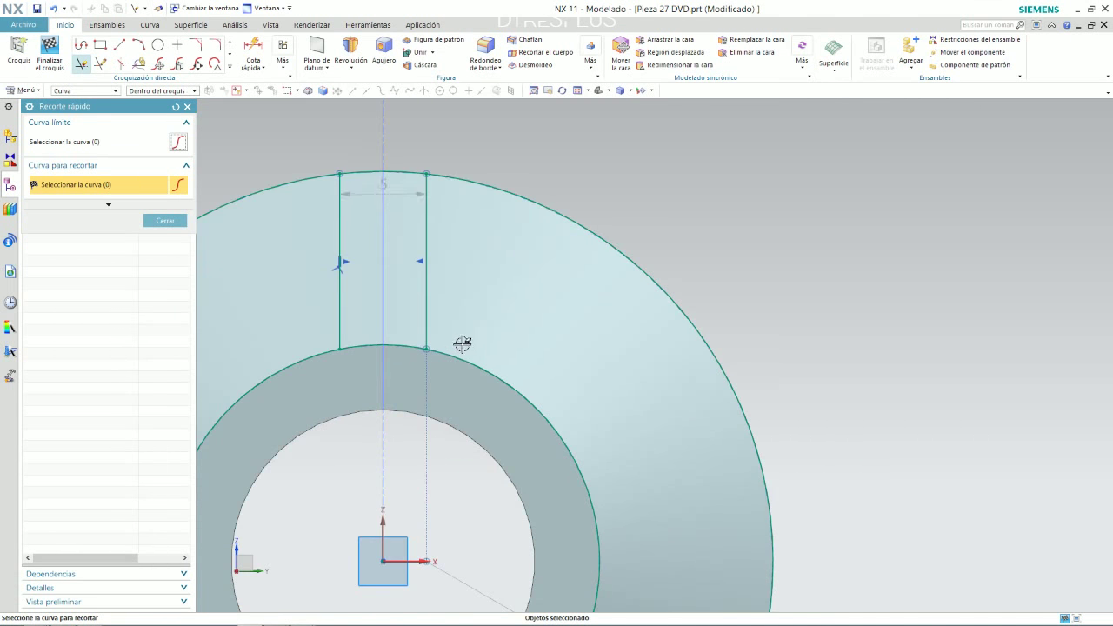
{"action": "middle_click", "coordinate": [435, 323]}
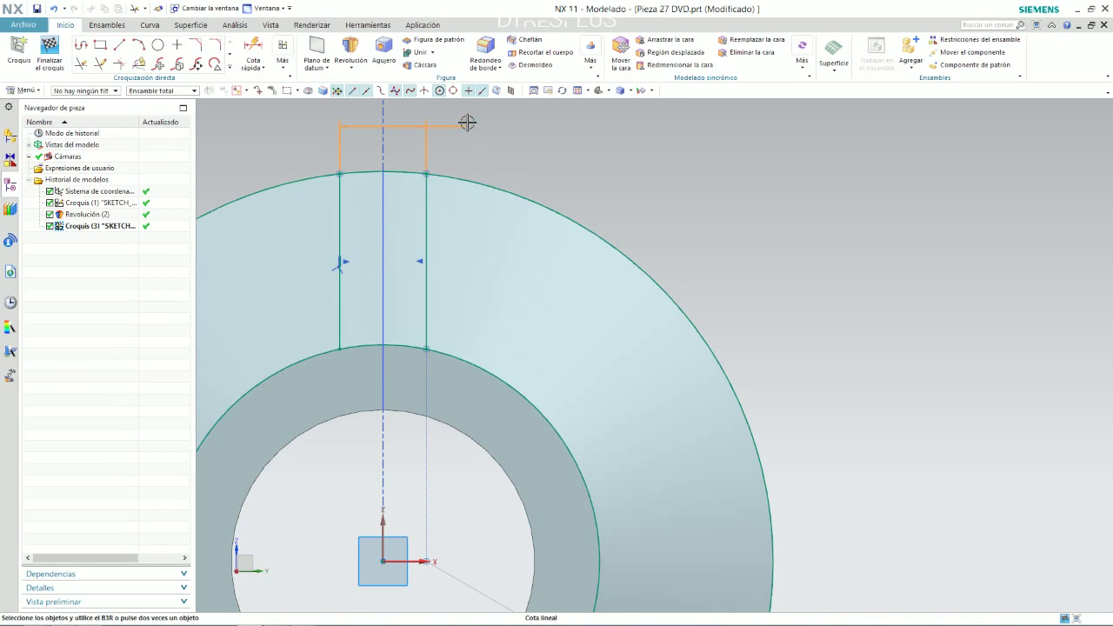
Step: Confirm the slot width dimension above the slot as a driving 5 mm (p24)
{"action": "double_click", "coordinate": [465, 126]}
{"action": "left_click", "coordinate": [165, 450]}
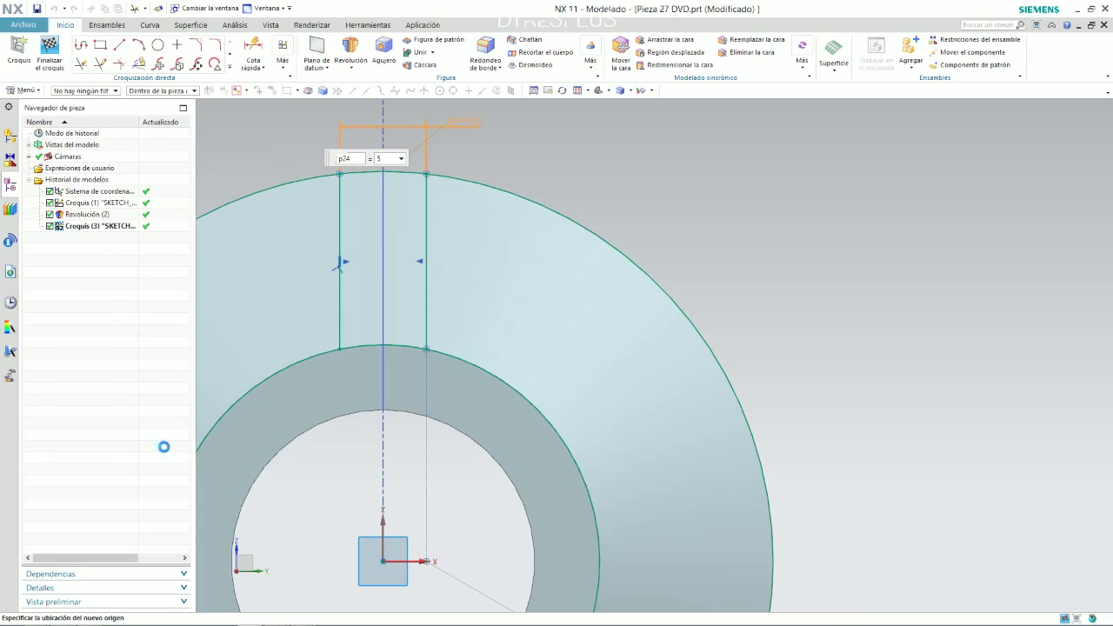
{"action": "right_click", "coordinate": [458, 126]}
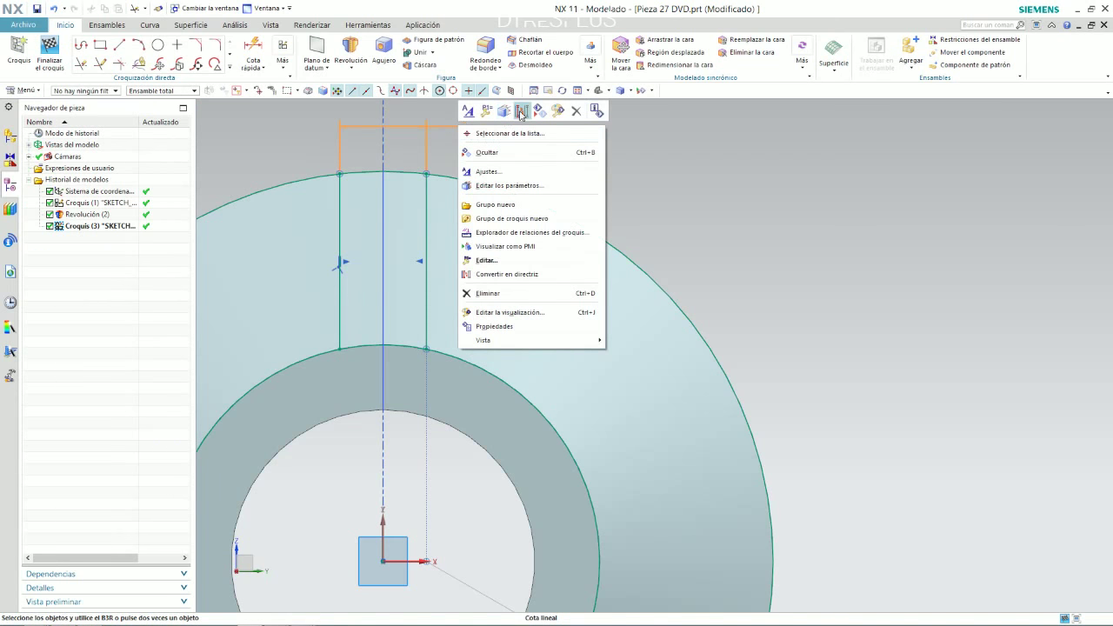
{"action": "left_click", "coordinate": [522, 112]}
{"action": "scroll", "coordinate": [545, 182], "scroll_direction": "down", "scroll_amount": 2}
{"action": "scroll", "coordinate": [545, 182], "scroll_direction": "down", "scroll_amount": 1}
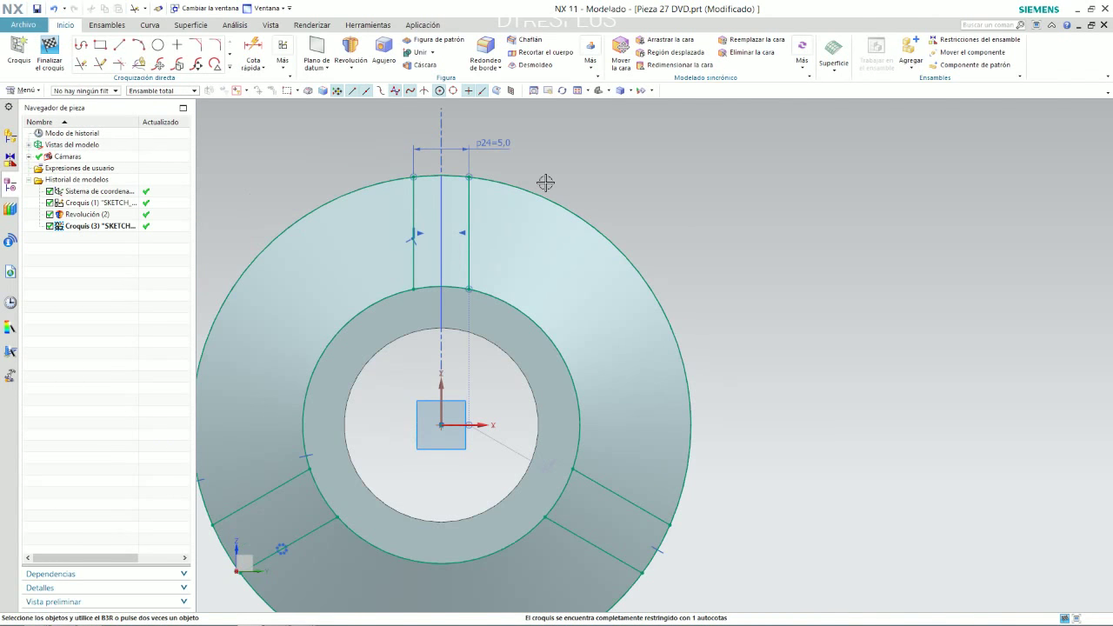
{"action": "scroll", "coordinate": [487, 200], "scroll_direction": "up", "scroll_amount": 1}
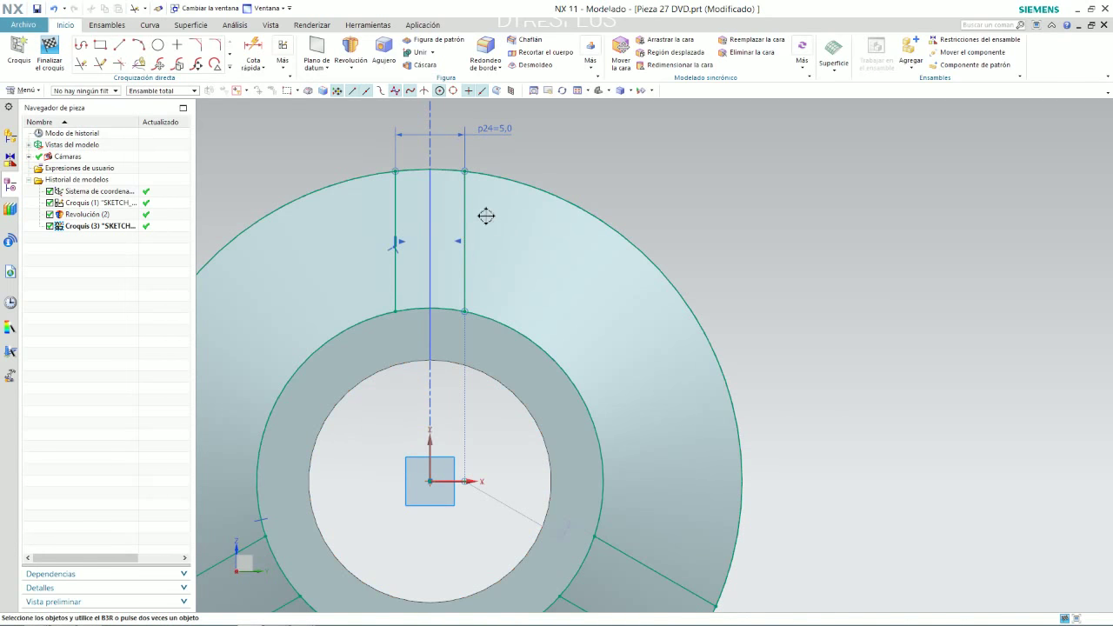
{"action": "scroll", "coordinate": [546, 186], "scroll_direction": "down", "scroll_amount": 1}
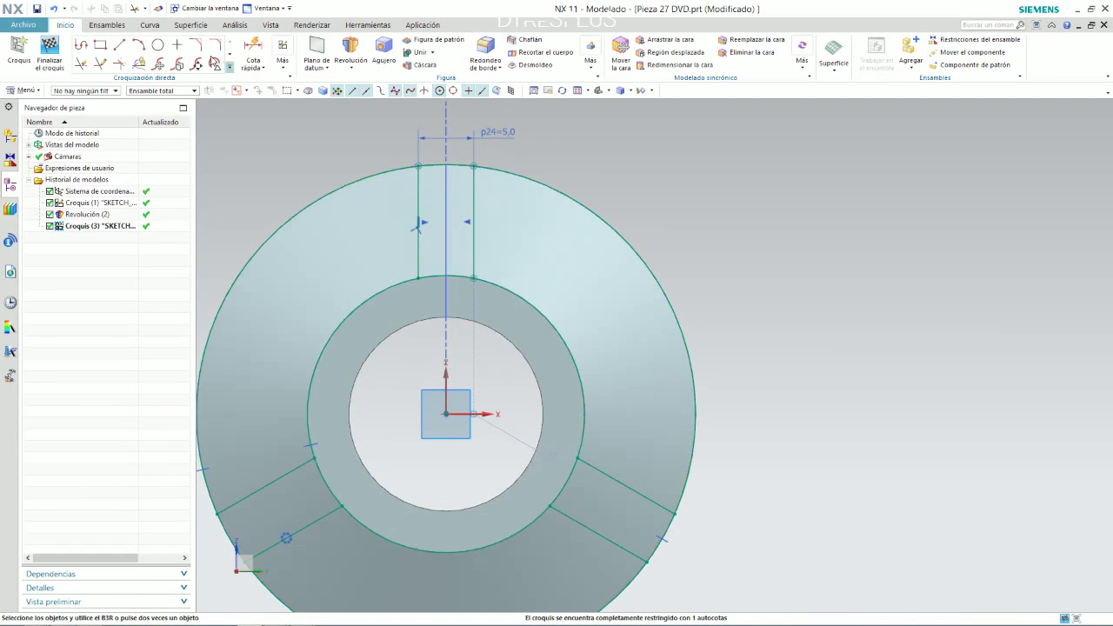
{"action": "left_click", "coordinate": [211, 47]}
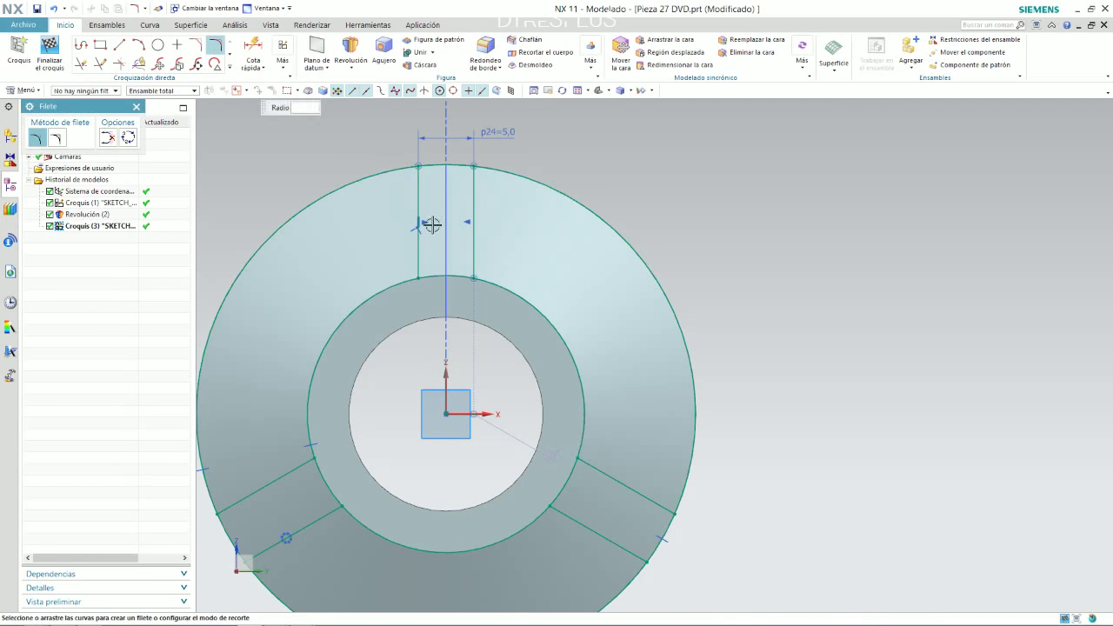
Step: Try a 5 mm fillet between the slot line and hub circle, then undo it and exit
{"action": "left_click", "coordinate": [479, 276]}
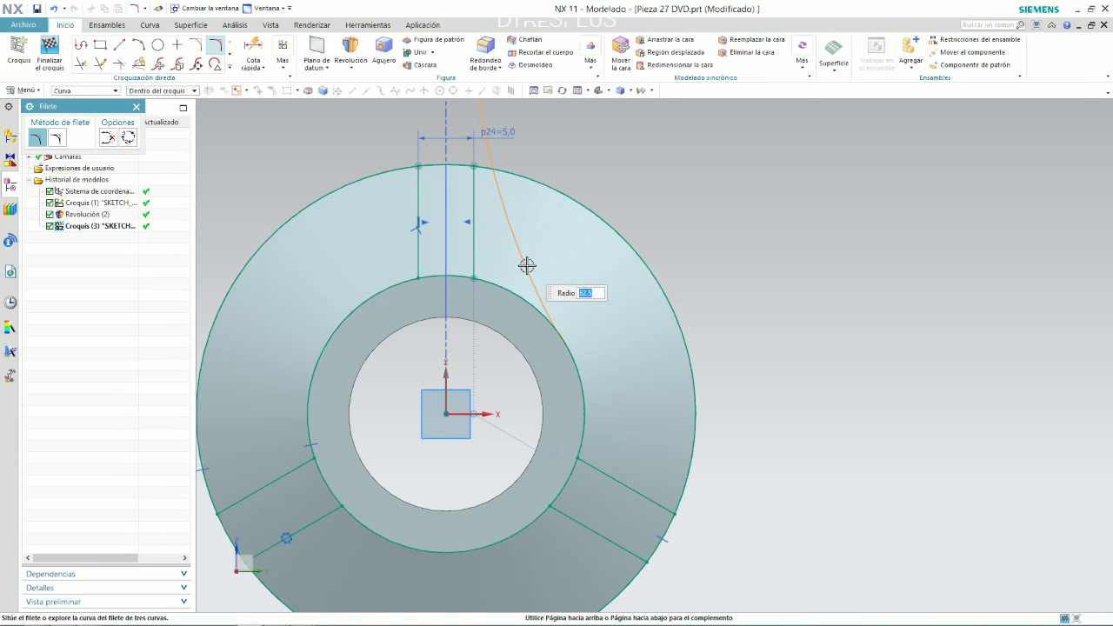
{"action": "type", "text": "5"}
{"action": "left_click", "coordinate": [527, 264]}
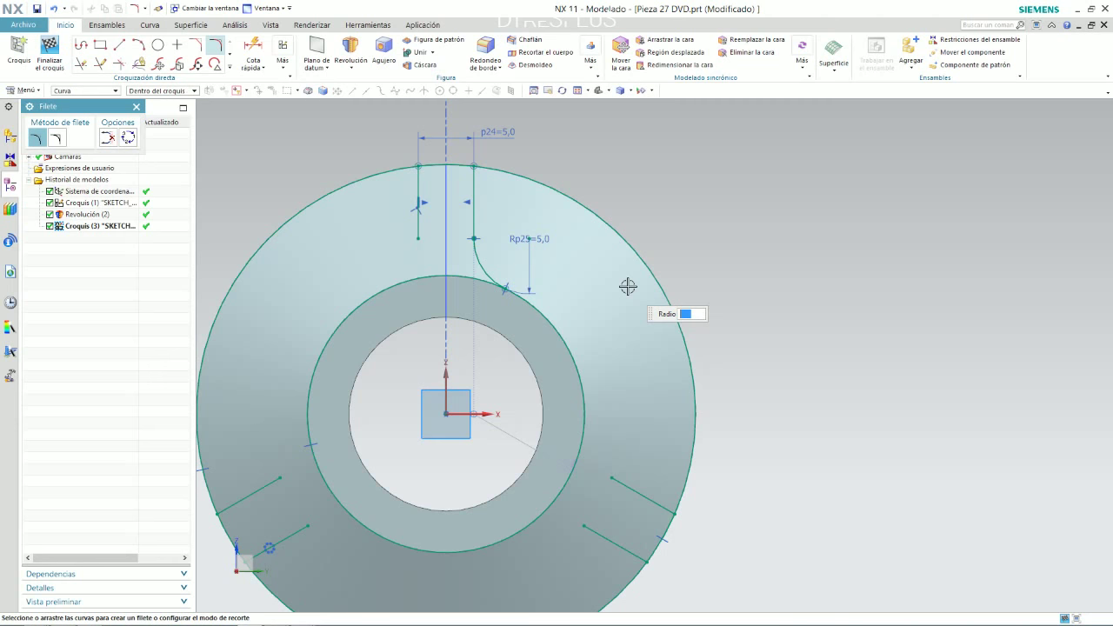
{"action": "key", "text": "ctrl+z"}
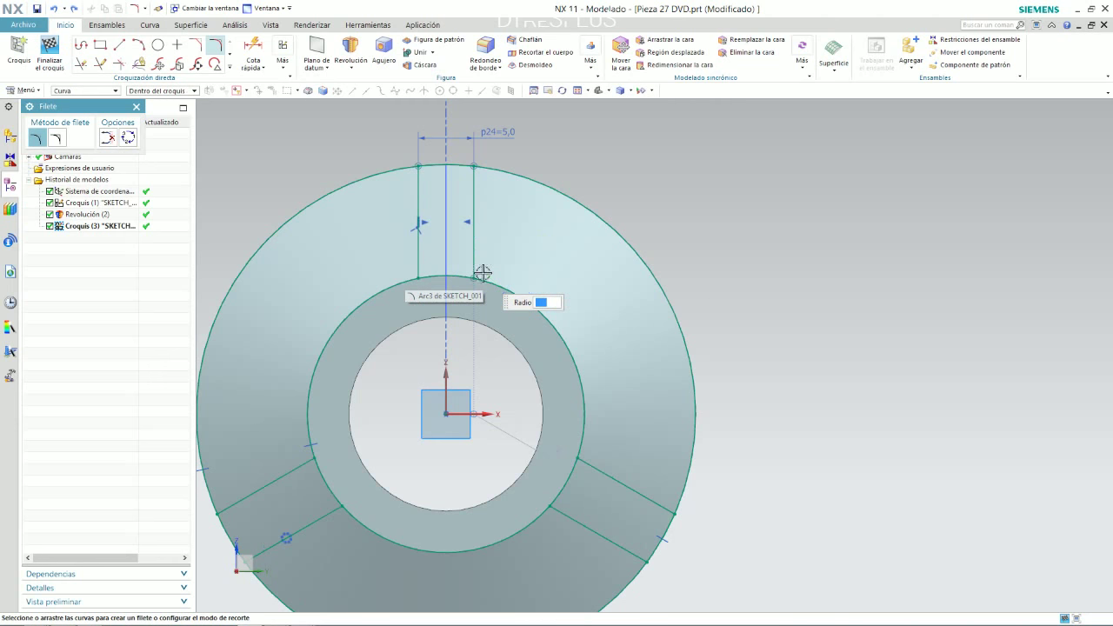
{"action": "scroll", "coordinate": [456, 257], "scroll_direction": "up", "scroll_amount": 2}
{"action": "key", "text": "Escape"}
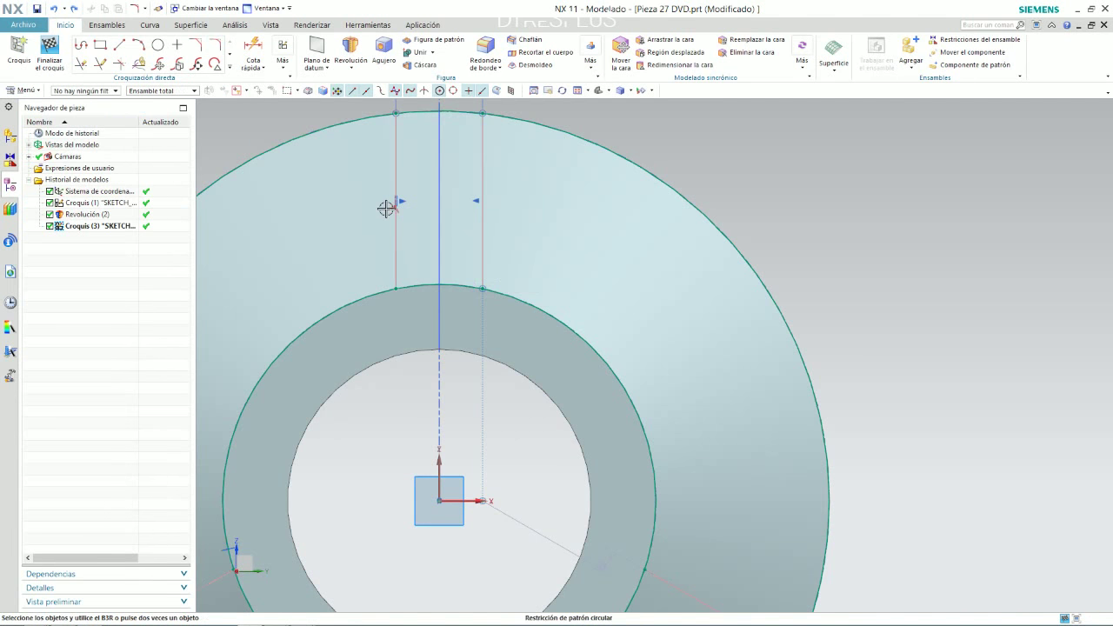
Step: Delete the upper line of the right slot copy
{"action": "double_click", "coordinate": [385, 209]}
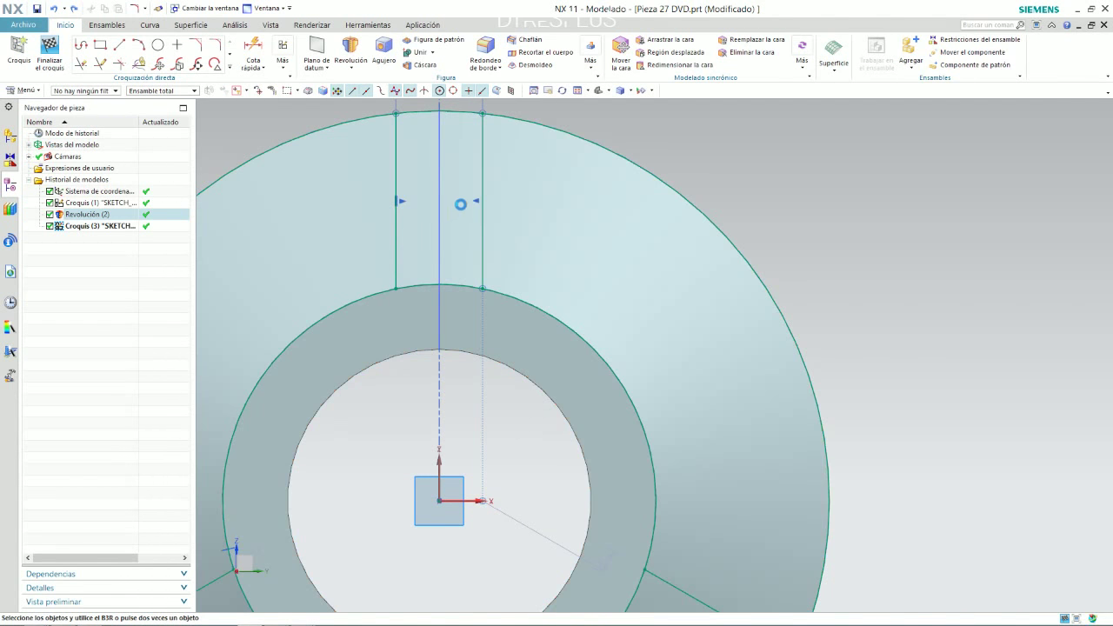
{"action": "left_click", "coordinate": [459, 218]}
{"action": "scroll", "coordinate": [451, 228], "scroll_direction": "down", "scroll_amount": 3}
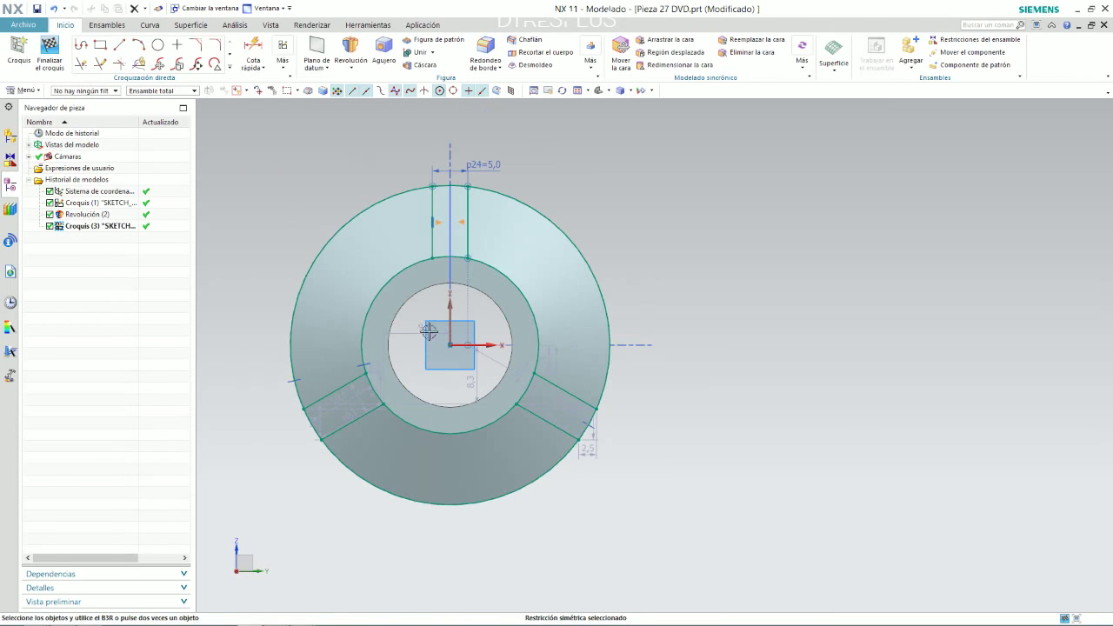
{"action": "scroll", "coordinate": [437, 238], "scroll_direction": "up", "scroll_amount": 1}
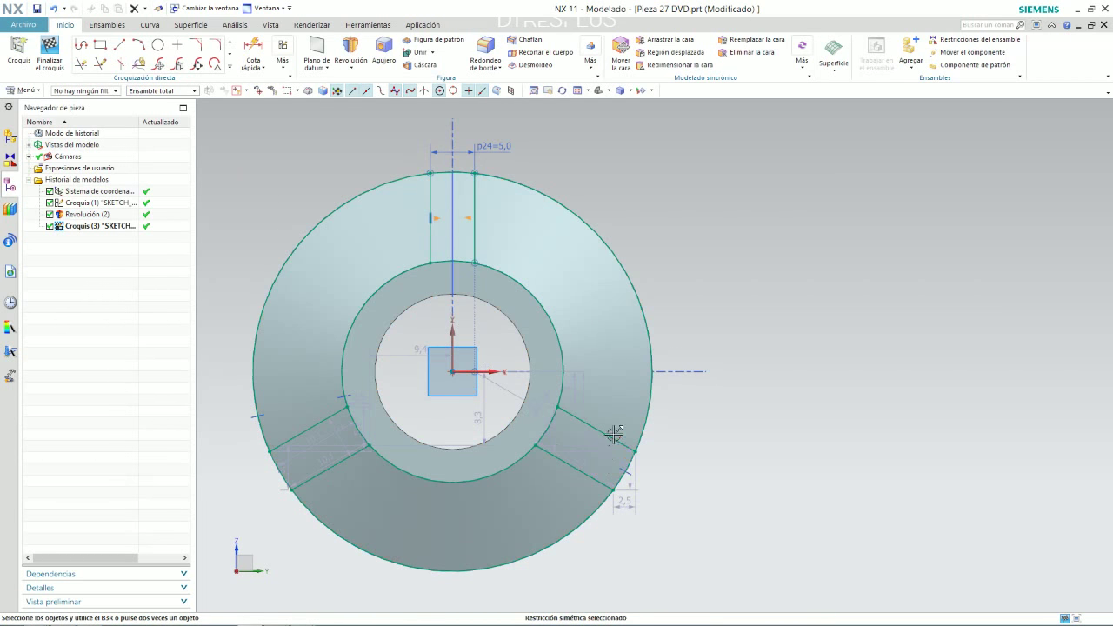
{"action": "left_click", "coordinate": [613, 438]}
{"action": "key", "text": "Delete"}
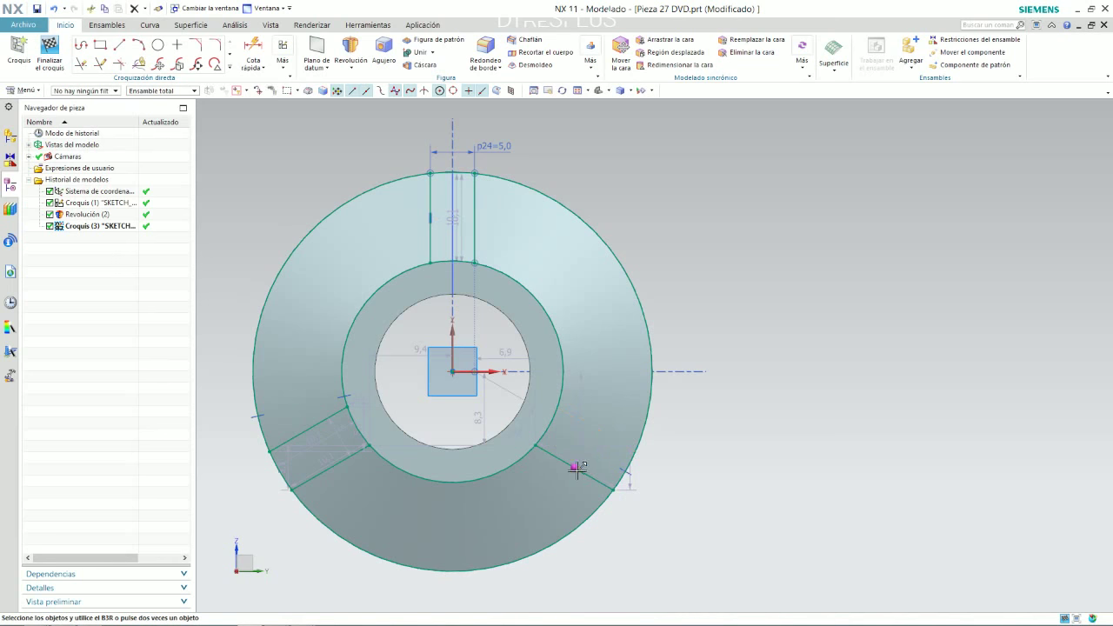
Step: Delete the remaining lower-left slot lines so only the top slot is left
{"action": "key", "text": "Delete"}
{"action": "left_click", "coordinate": [313, 479]}
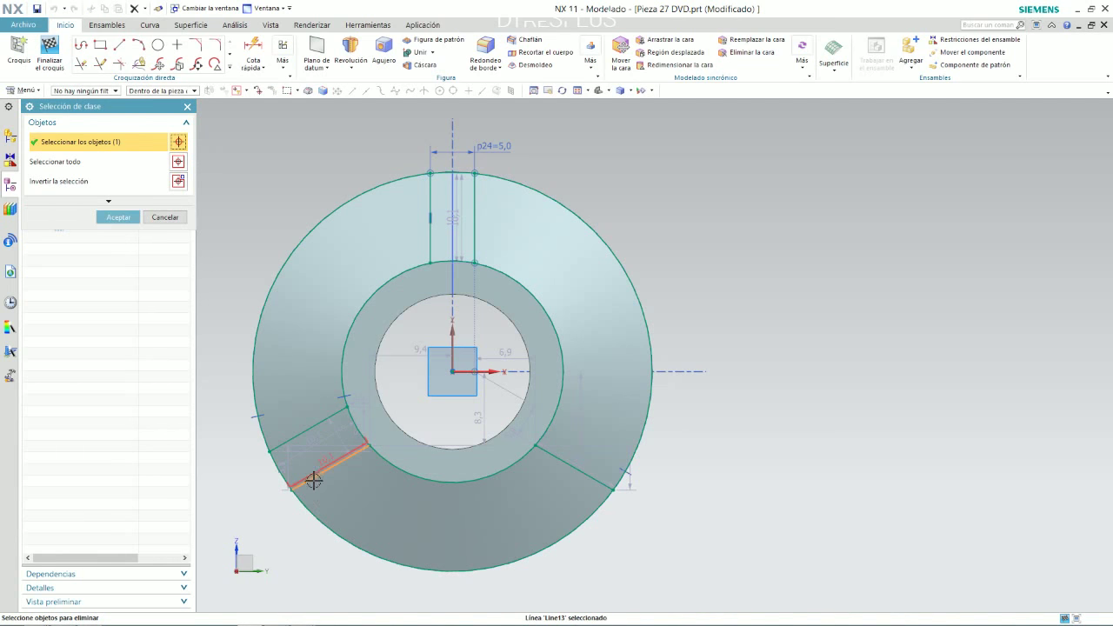
{"action": "middle_click", "coordinate": [303, 435]}
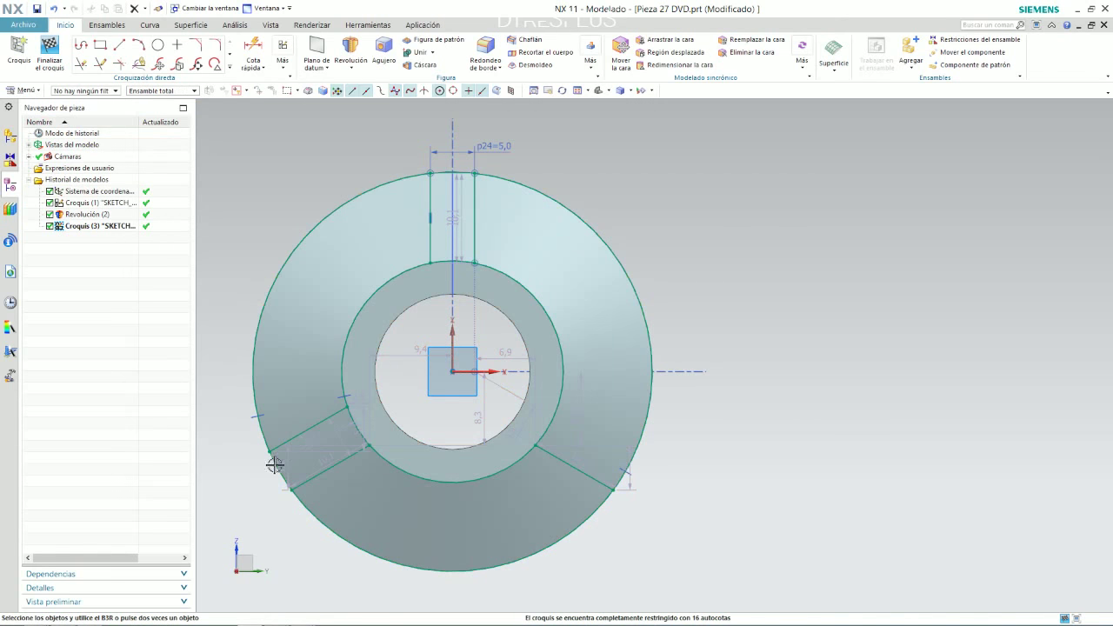
{"action": "left_click", "coordinate": [296, 435]}
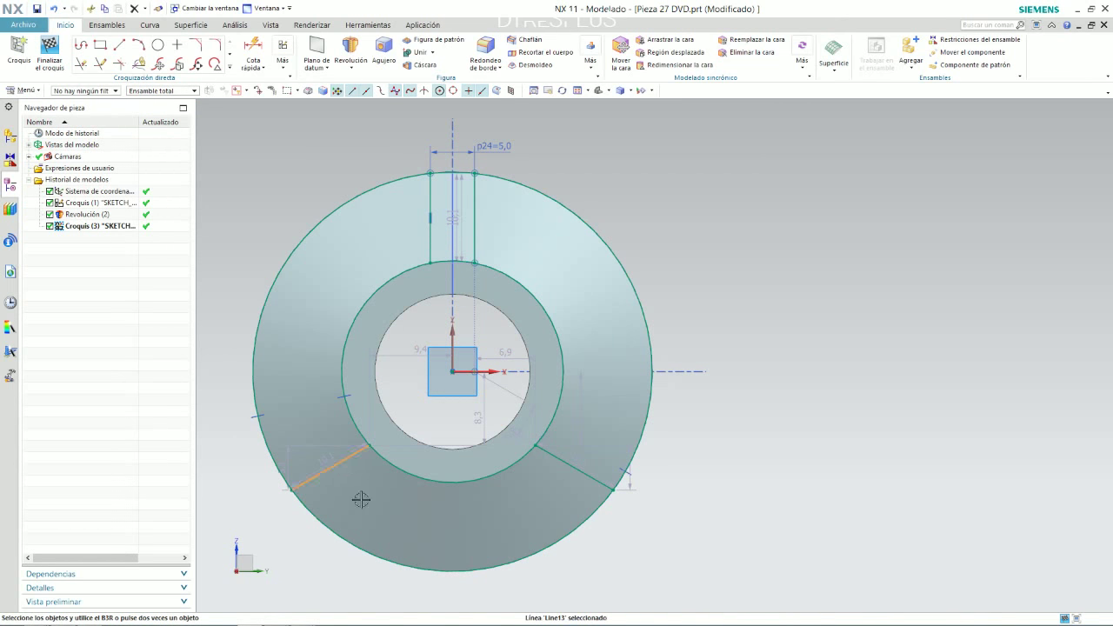
{"action": "key", "text": "Delete"}
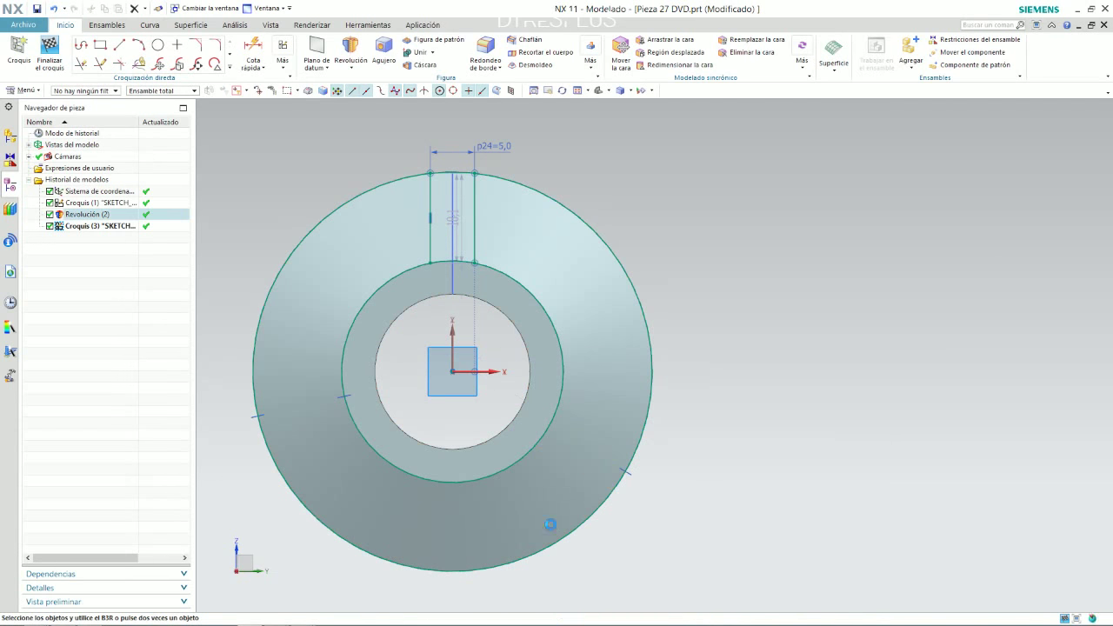
{"action": "scroll", "coordinate": [603, 268], "scroll_direction": "down", "scroll_amount": 1}
{"action": "scroll", "coordinate": [467, 200], "scroll_direction": "up", "scroll_amount": 4}
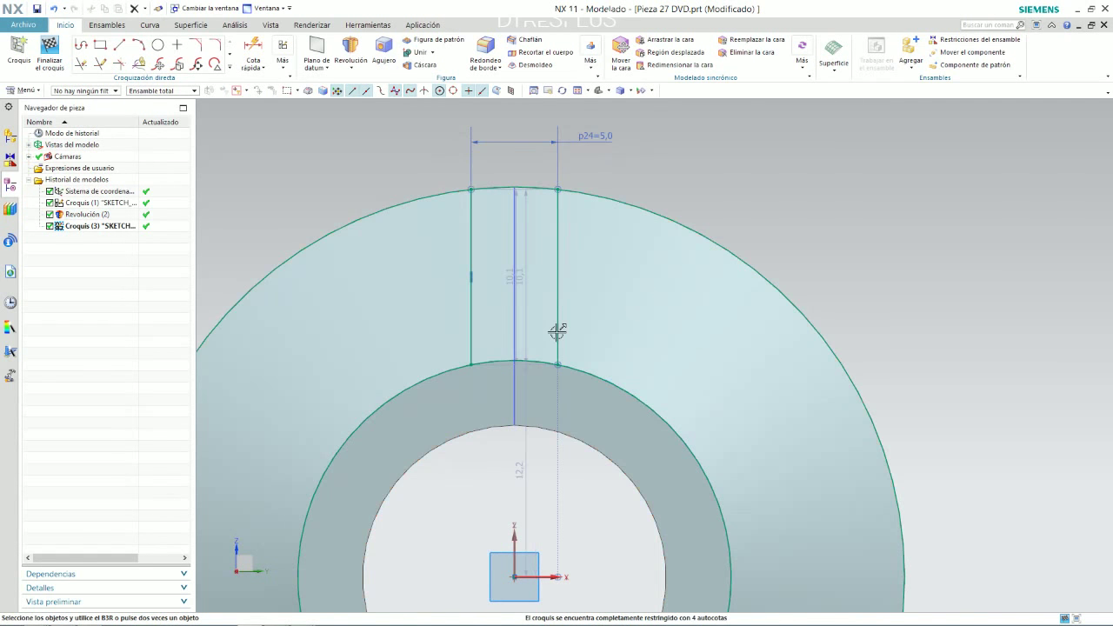
{"action": "scroll", "coordinate": [559, 323], "scroll_direction": "up", "scroll_amount": 1}
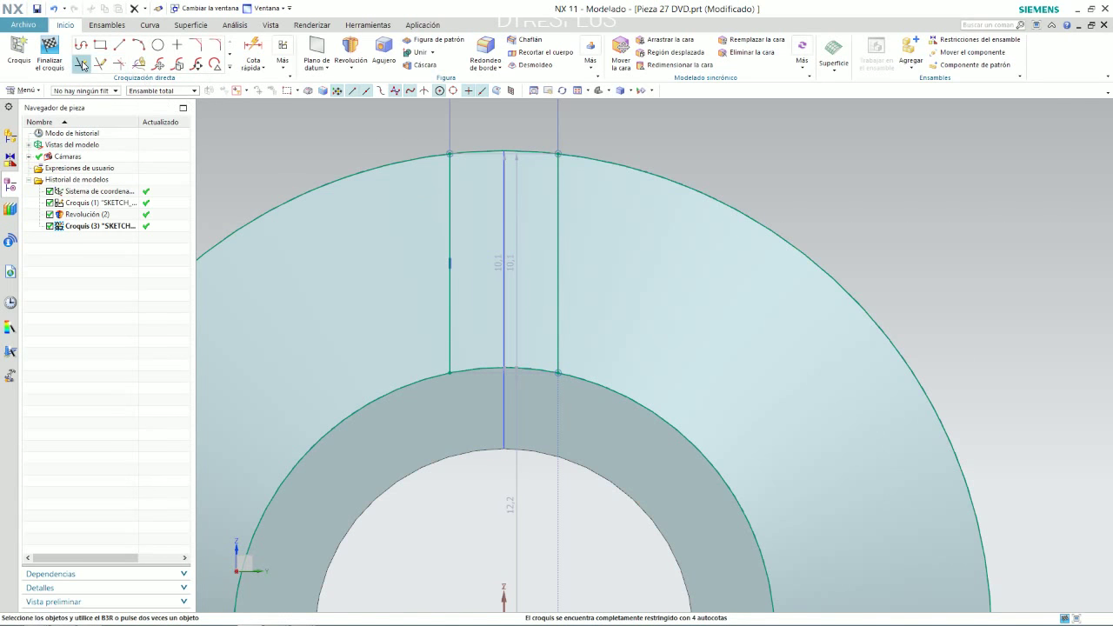
{"action": "scroll", "coordinate": [459, 178], "scroll_direction": "down", "scroll_amount": 3}
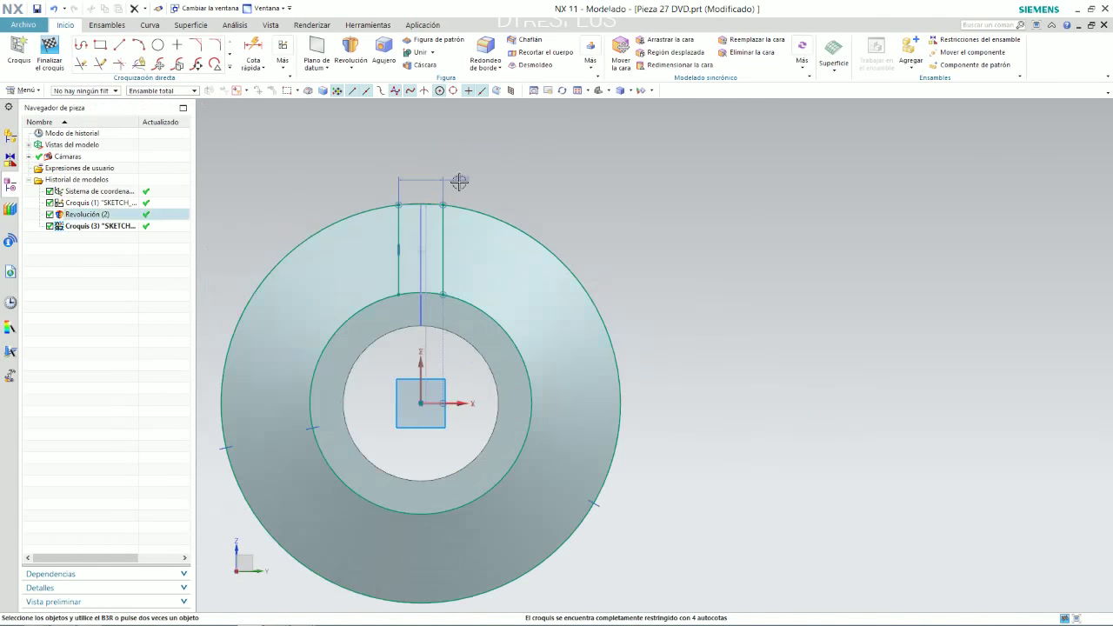
{"action": "scroll", "coordinate": [383, 145], "scroll_direction": "up", "scroll_amount": 3}
Step: Trim the hub arc between the top slot lines and round both slot corners with R5 fillets
{"action": "left_click", "coordinate": [81, 63]}
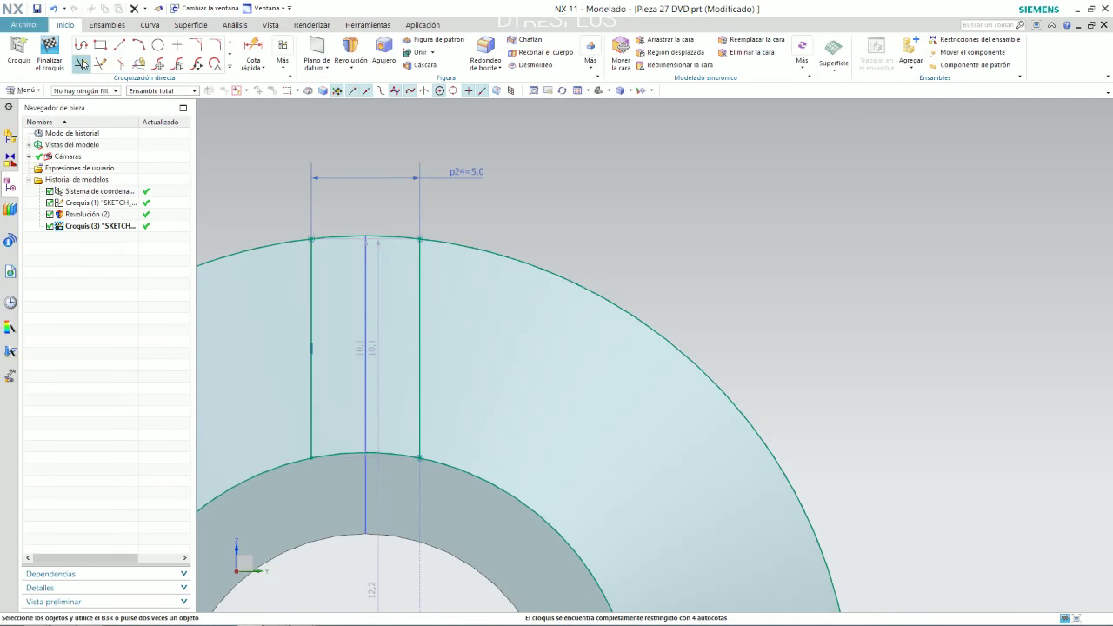
{"action": "left_click", "coordinate": [341, 455]}
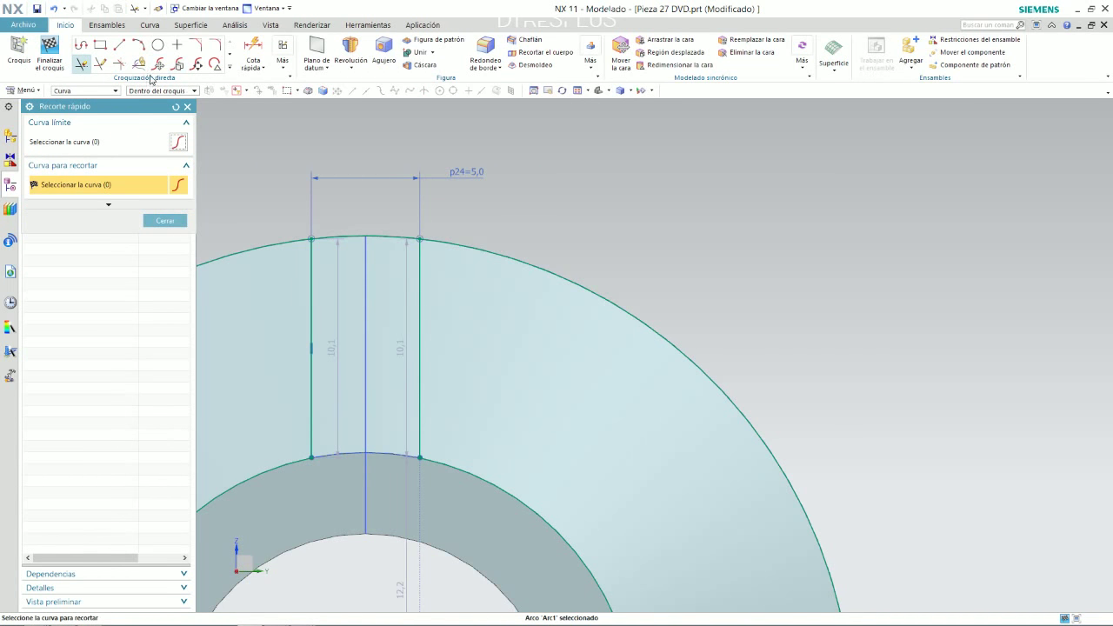
{"action": "left_click", "coordinate": [215, 45]}
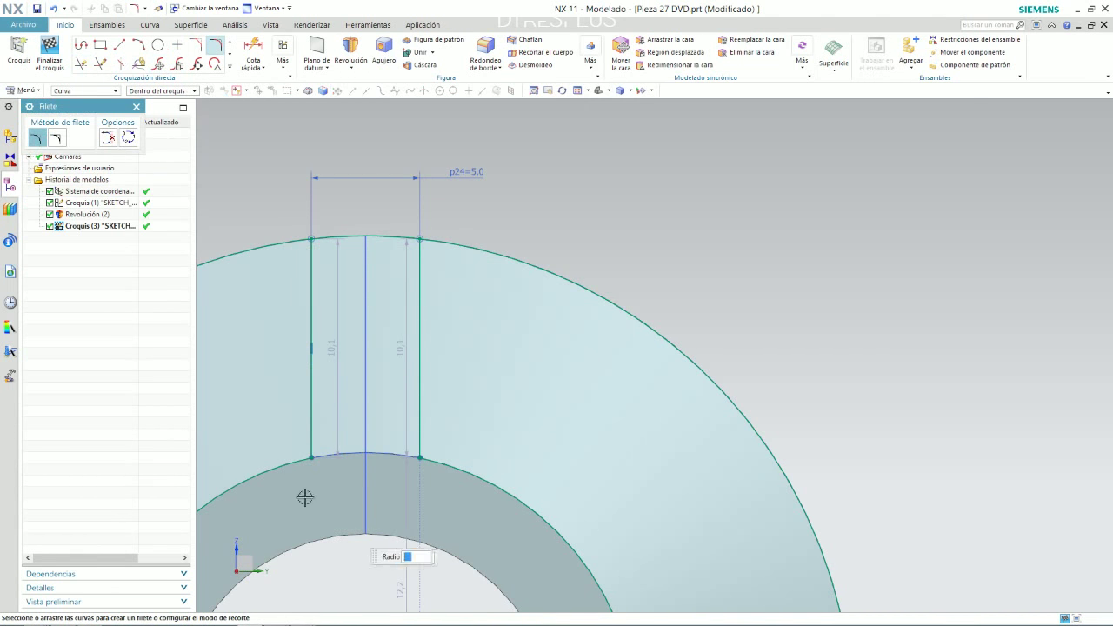
{"action": "type", "text": "5"}
{"action": "left_click", "coordinate": [269, 417]}
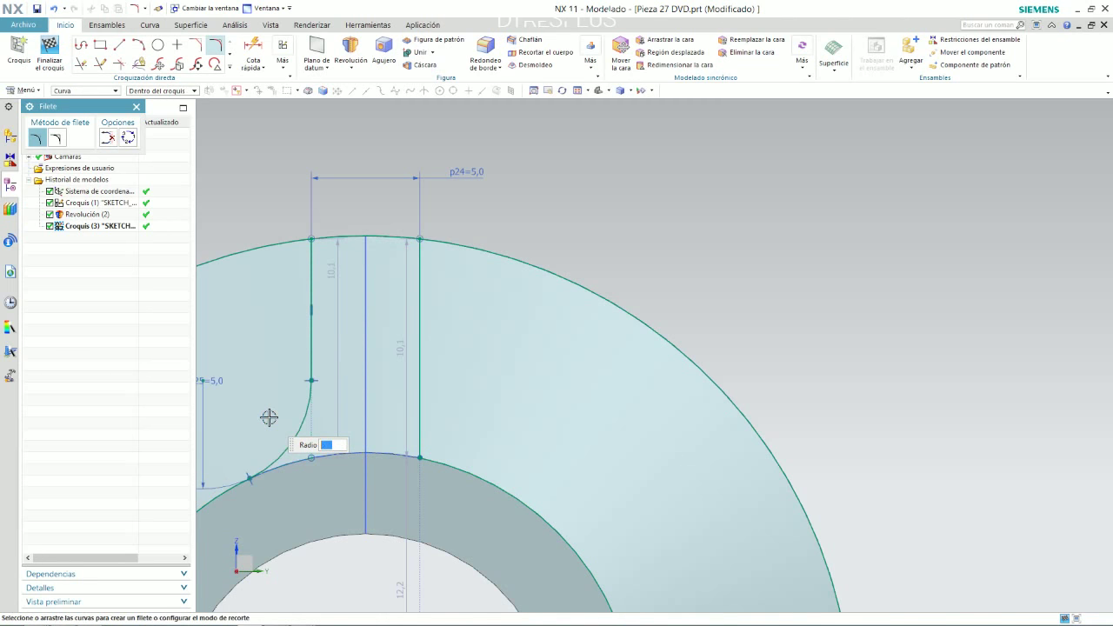
{"action": "left_click", "coordinate": [420, 457]}
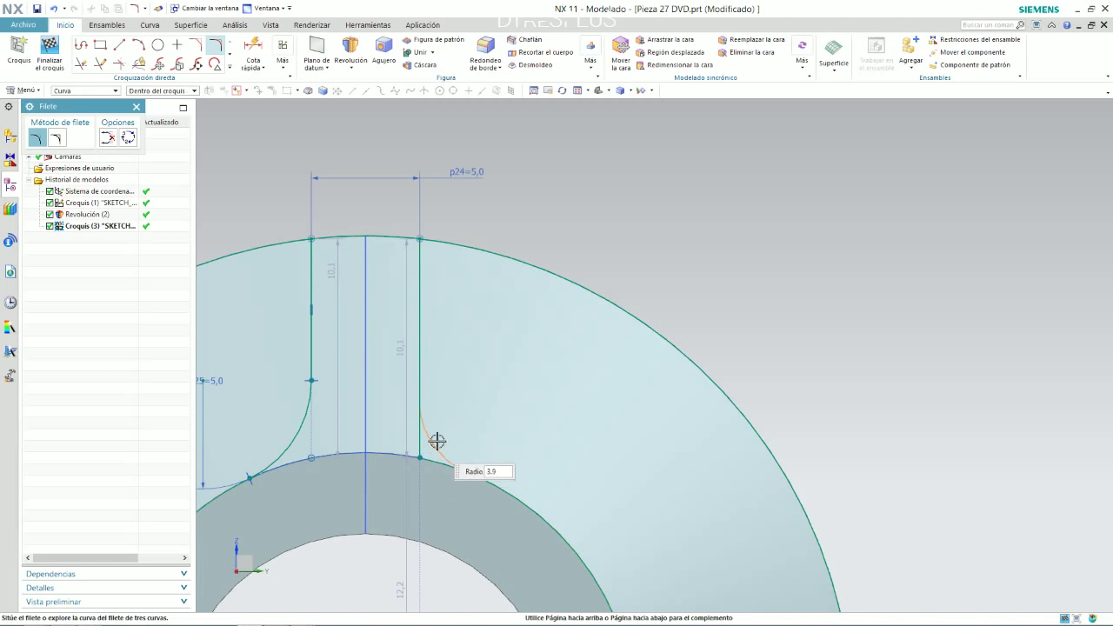
{"action": "left_click", "coordinate": [442, 439]}
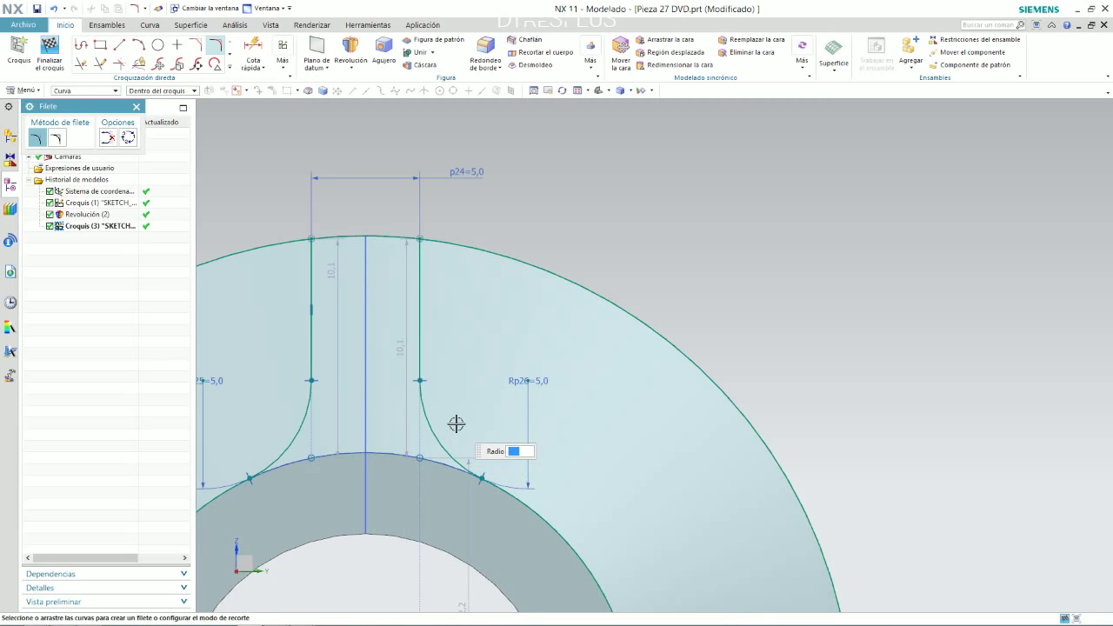
{"action": "key", "text": "alt+Tab"}
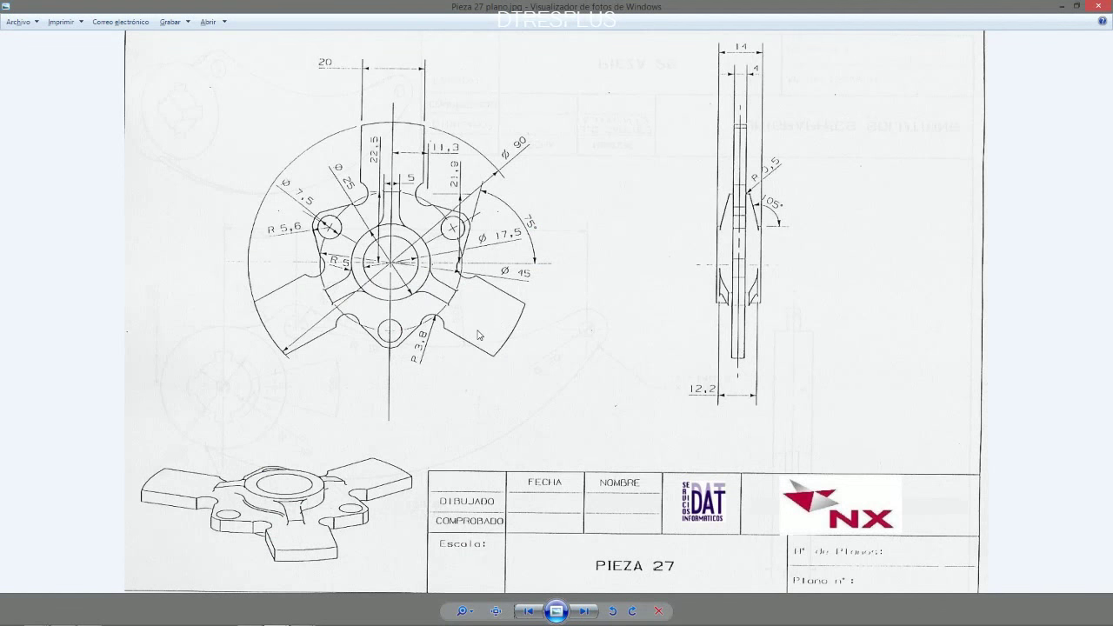
{"action": "key", "text": "alt+Tab"}
{"action": "scroll", "coordinate": [594, 334], "scroll_direction": "down", "scroll_amount": 1}
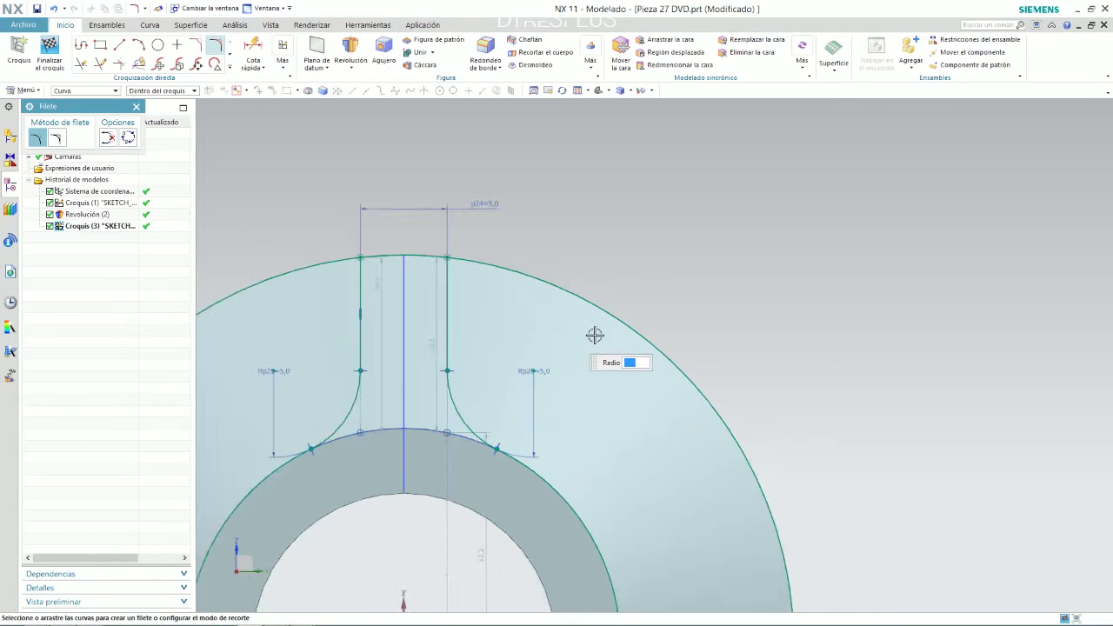
{"action": "scroll", "coordinate": [464, 355], "scroll_direction": "down", "scroll_amount": 3}
Step: Start a curve pattern and select the two slot lines and both fillet arcs
{"action": "scroll", "coordinate": [602, 350], "scroll_direction": "up", "scroll_amount": 4}
{"action": "key", "text": "Escape"}
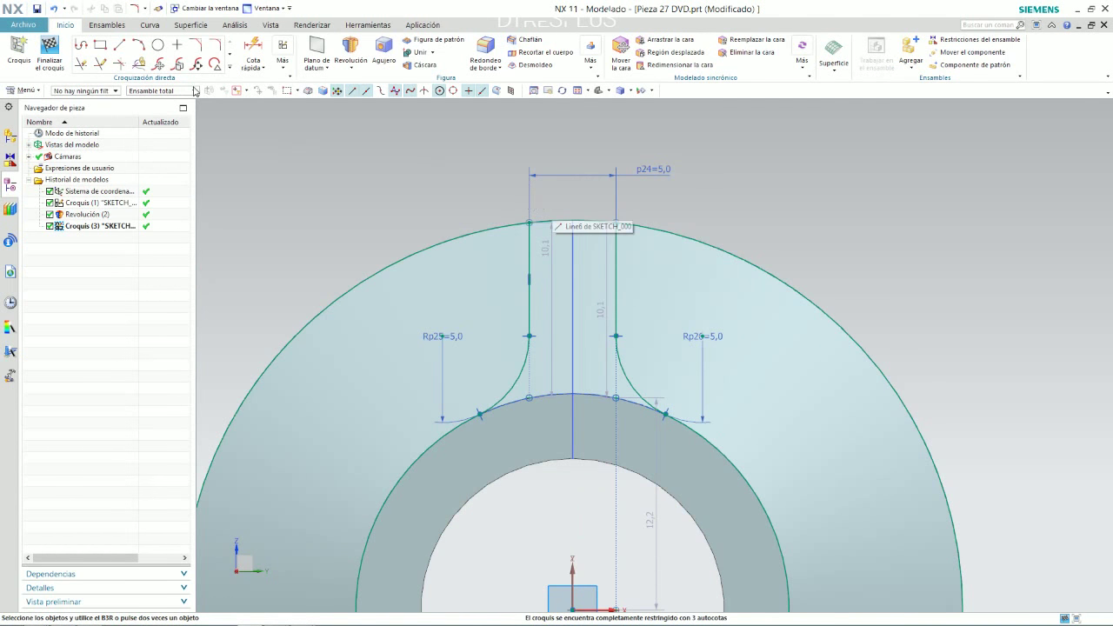
{"action": "left_click", "coordinate": [231, 68]}
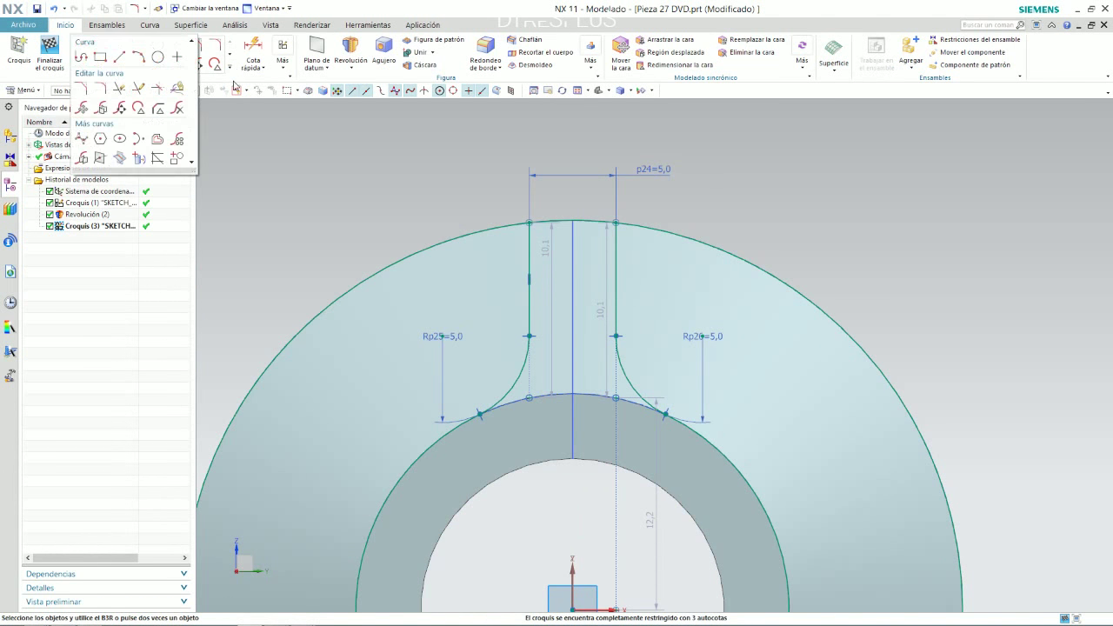
{"action": "left_click", "coordinate": [180, 139]}
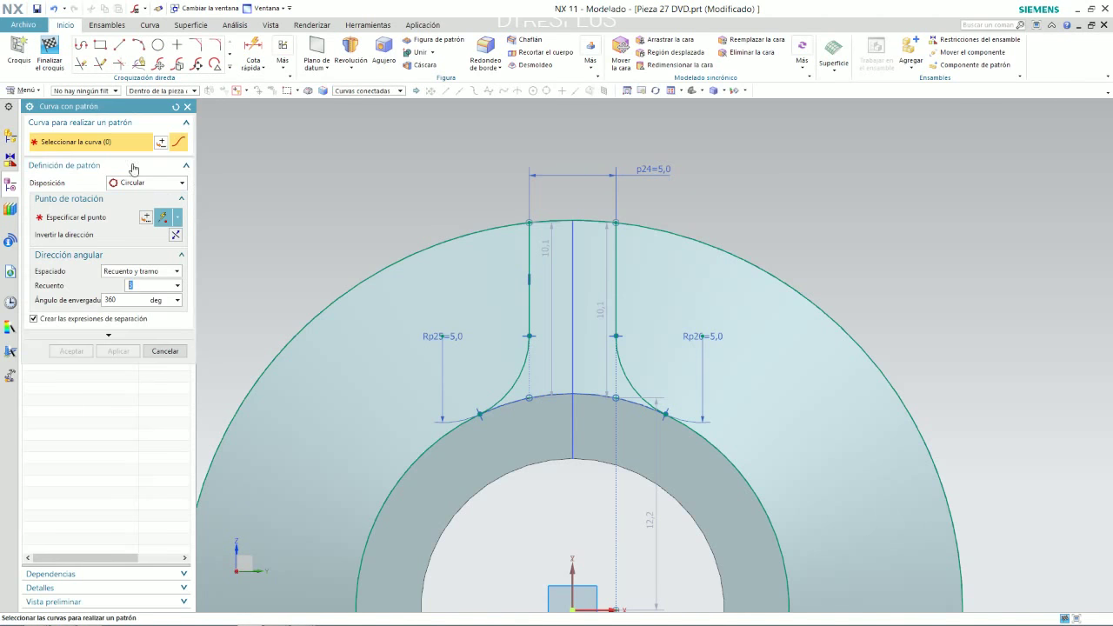
{"action": "left_click", "coordinate": [389, 91]}
{"action": "left_click", "coordinate": [358, 100]}
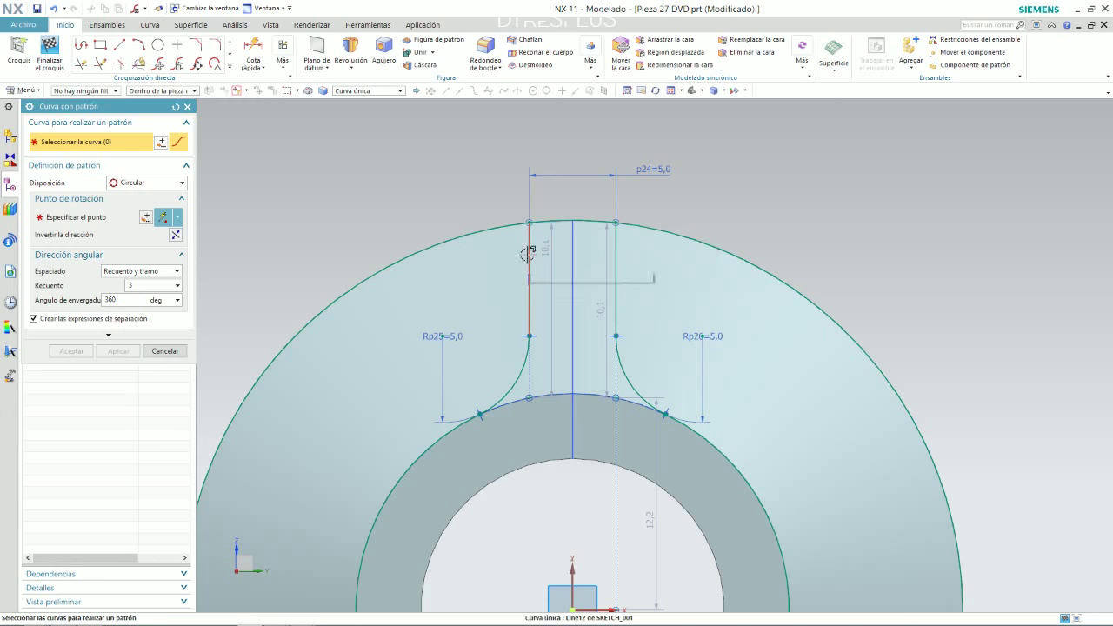
{"action": "left_click", "coordinate": [529, 277]}
{"action": "left_click", "coordinate": [518, 379]}
{"action": "left_click", "coordinate": [626, 372]}
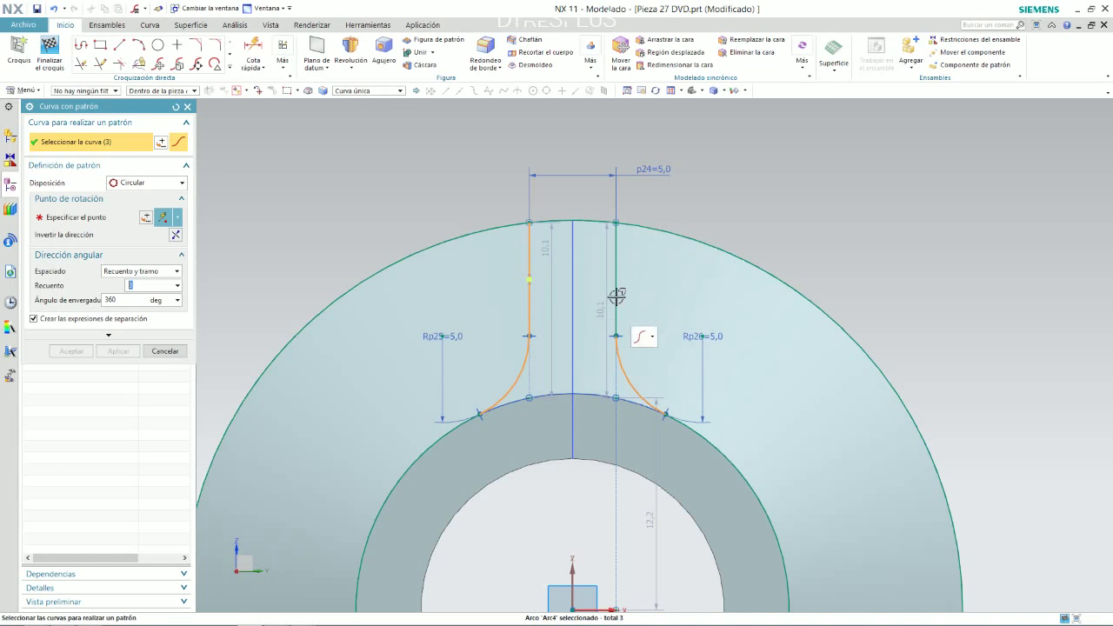
{"action": "left_click", "coordinate": [616, 293]}
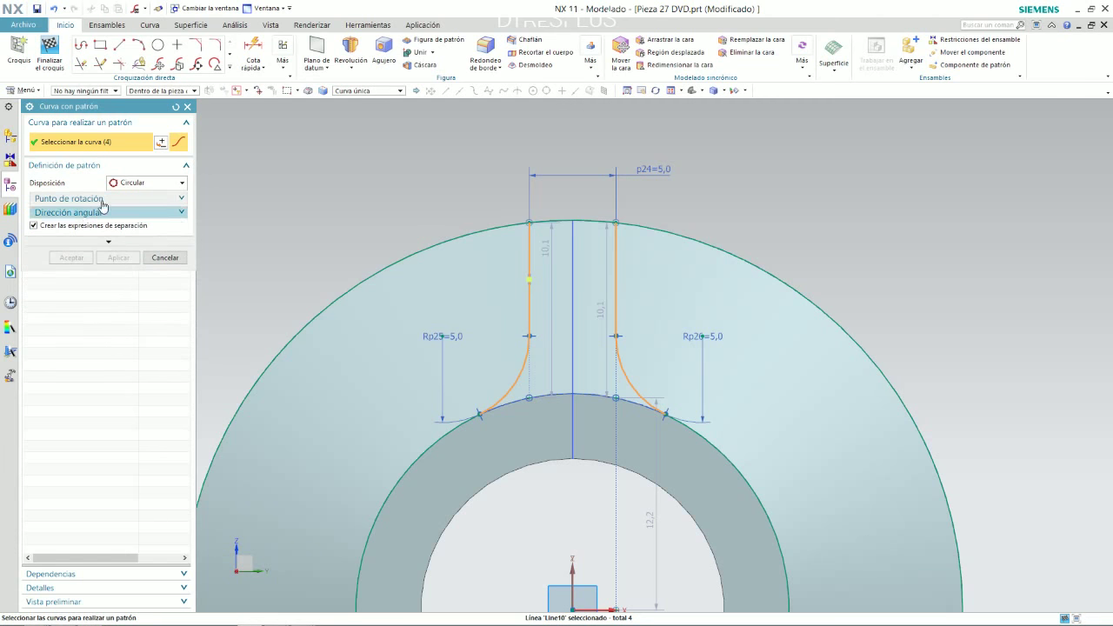
Step: Pattern the selected curves circularly about the sketch origin into three evenly spaced slots
{"action": "left_click", "coordinate": [90, 218]}
{"action": "scroll", "coordinate": [429, 287], "scroll_direction": "down", "scroll_amount": 2}
{"action": "scroll", "coordinate": [330, 254], "scroll_direction": "down", "scroll_amount": 1}
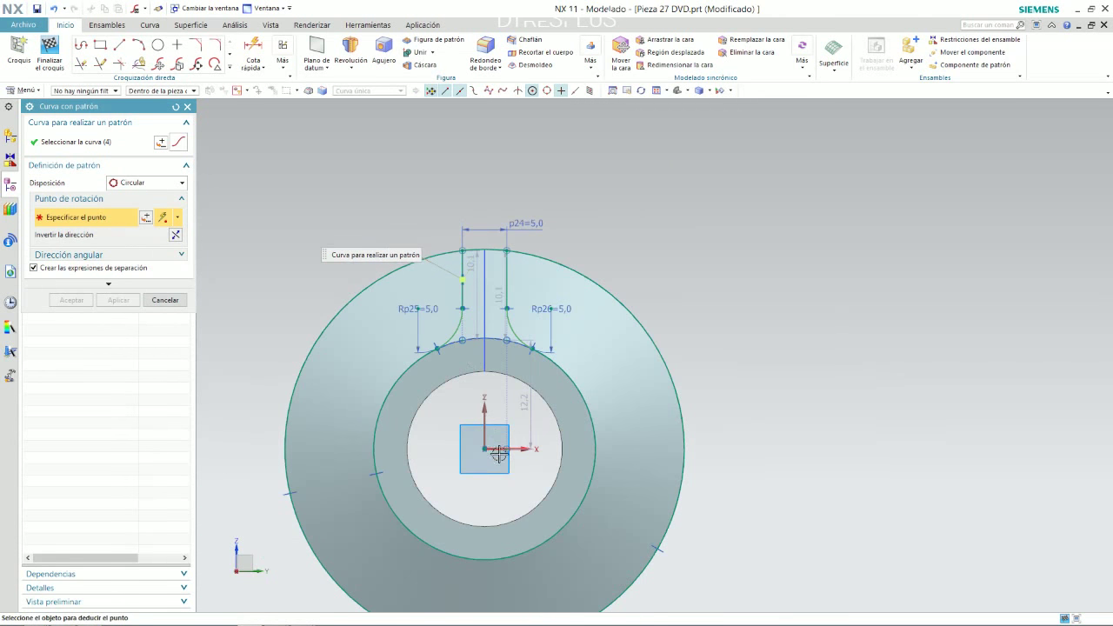
{"action": "right_click", "coordinate": [483, 449]}
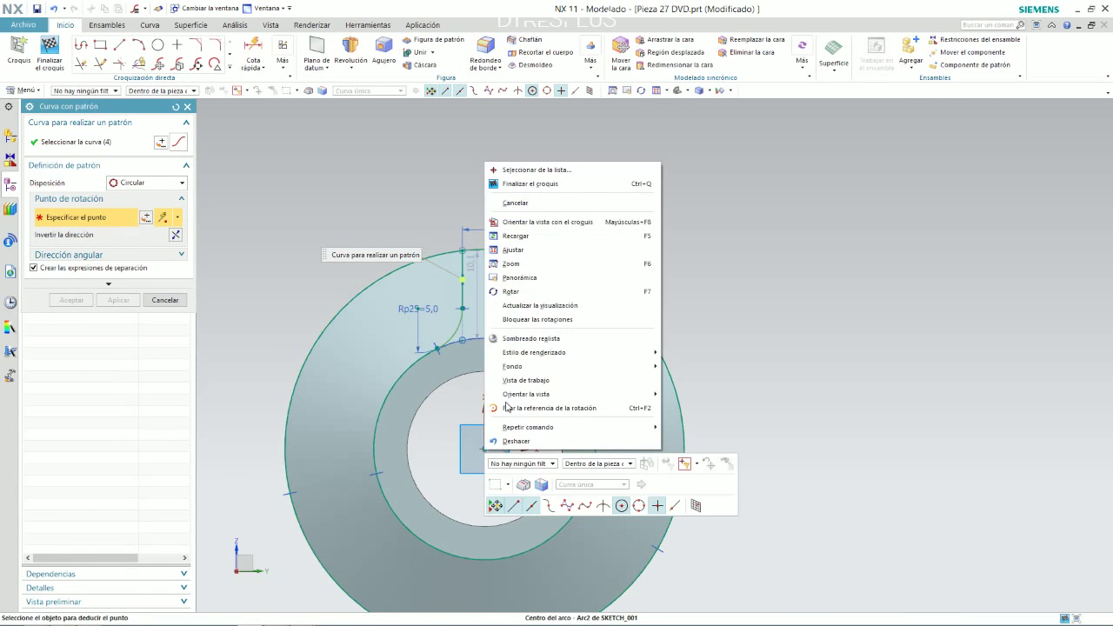
{"action": "left_click", "coordinate": [521, 169]}
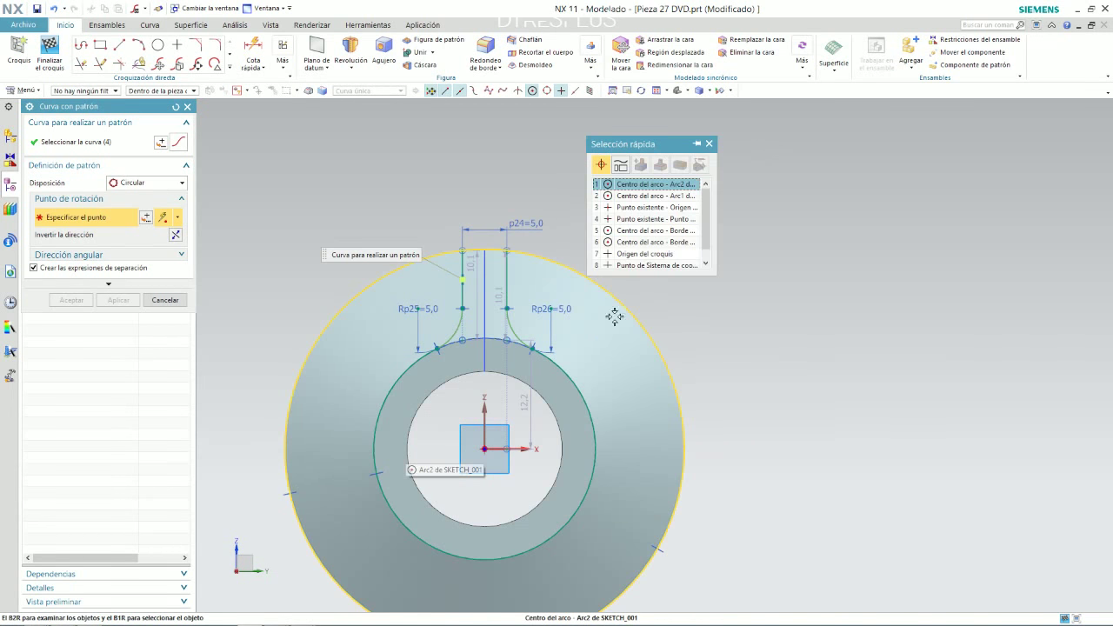
{"action": "left_click", "coordinate": [665, 255]}
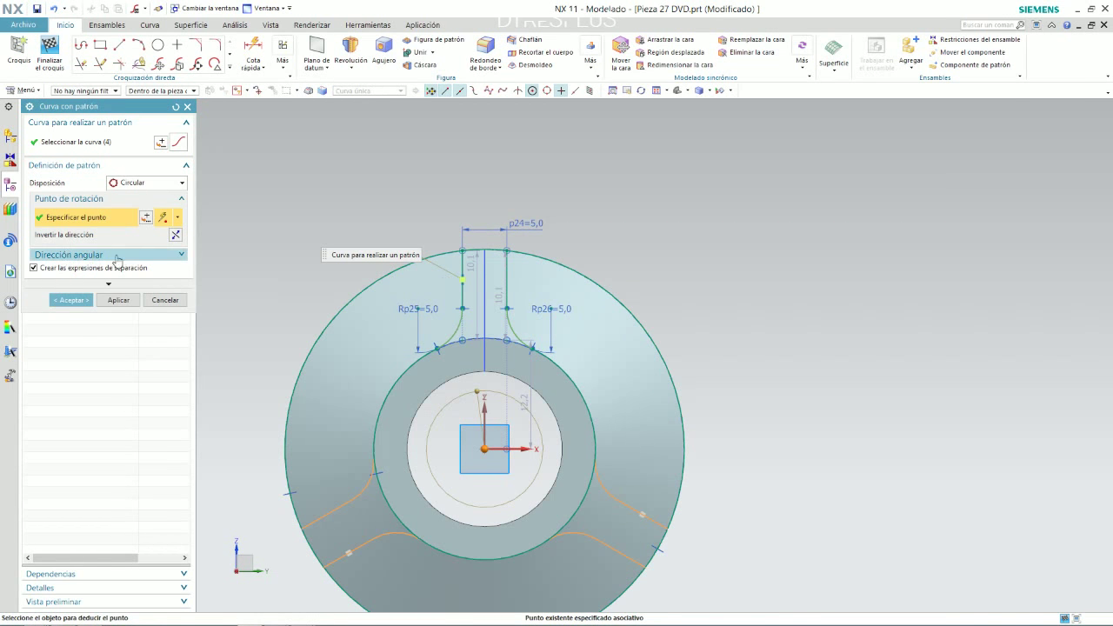
{"action": "left_click", "coordinate": [98, 298]}
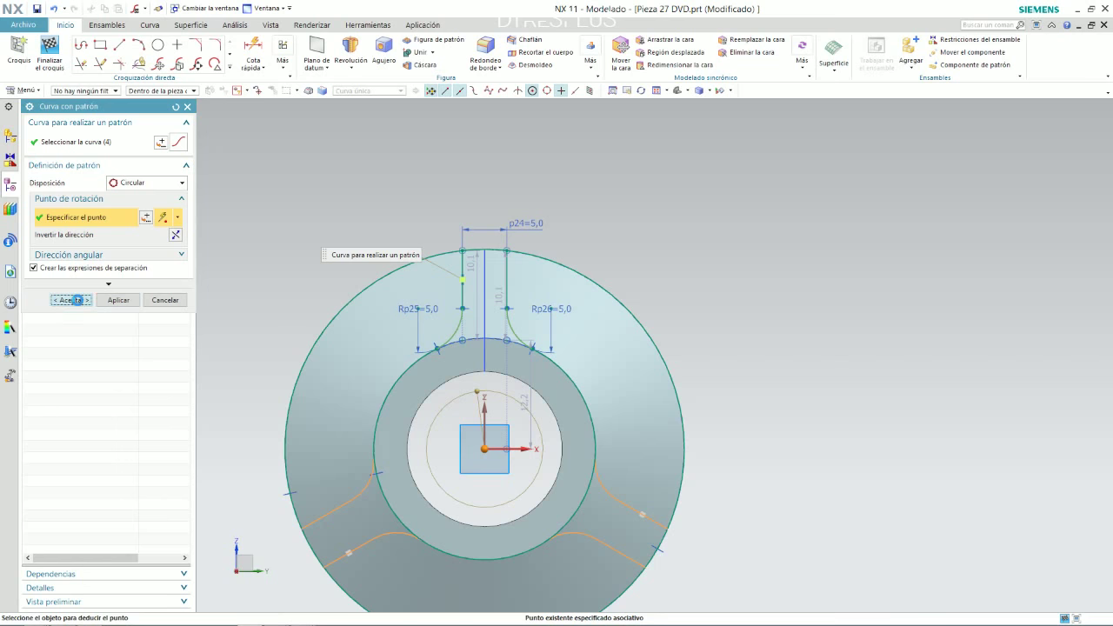
{"action": "scroll", "coordinate": [568, 244], "scroll_direction": "down", "scroll_amount": 2}
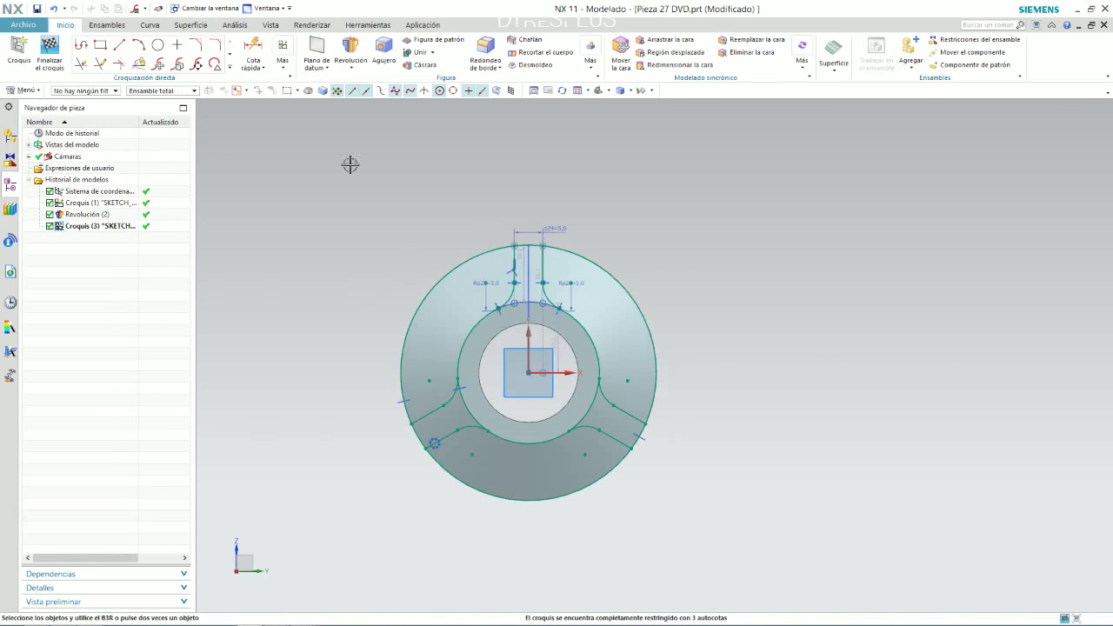
Step: Trim away the leftover inner-circle arc piece
{"action": "left_click", "coordinate": [80, 63]}
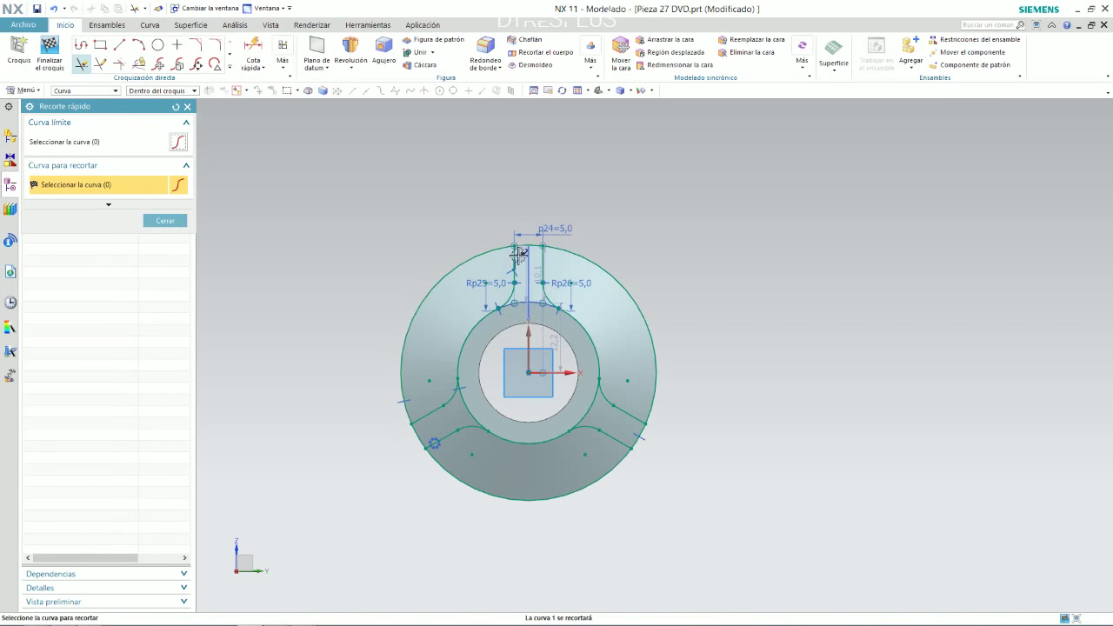
{"action": "scroll", "coordinate": [519, 352], "scroll_direction": "up", "scroll_amount": 1}
{"action": "scroll", "coordinate": [499, 430], "scroll_direction": "up", "scroll_amount": 1}
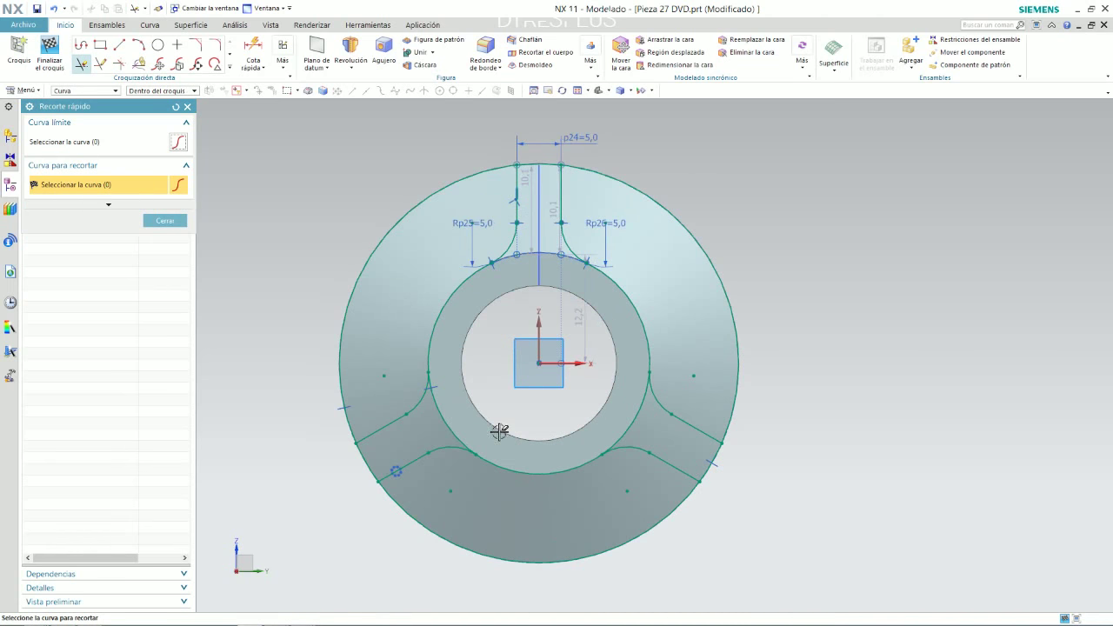
{"action": "left_click", "coordinate": [630, 298]}
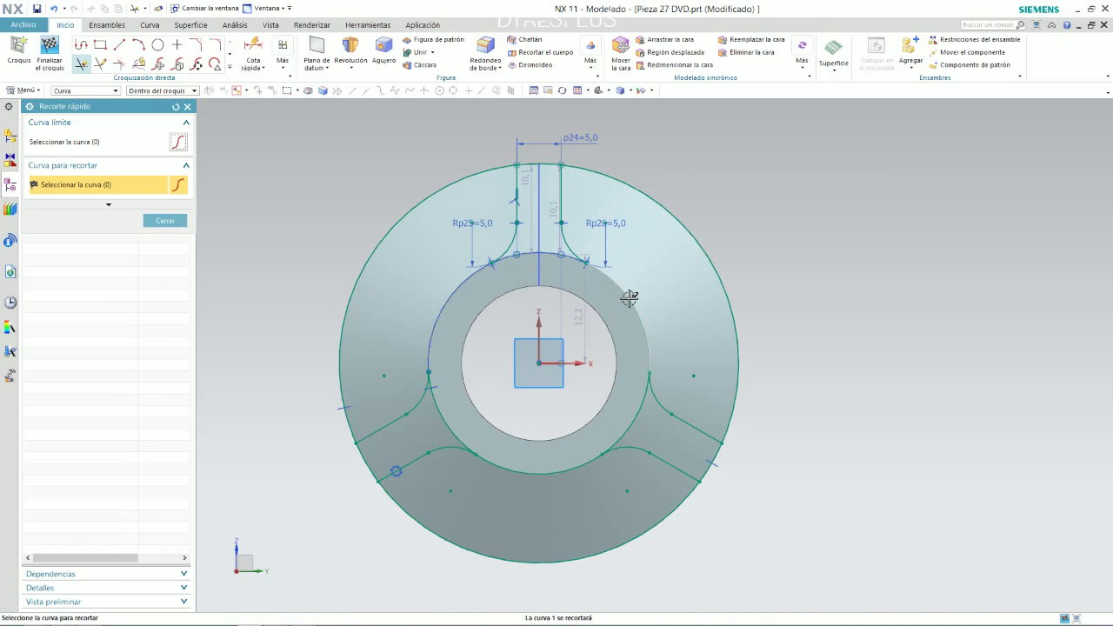
{"action": "middle_click", "coordinate": [572, 361]}
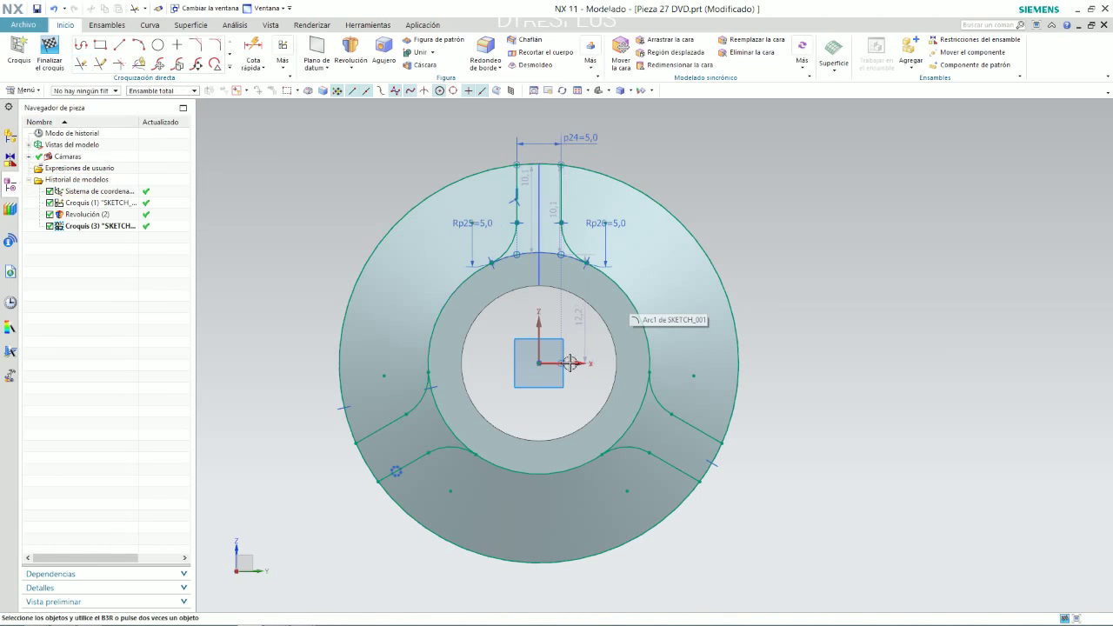
Step: Trim the outer rim arc across the top slot and the lower-left rim segment
{"action": "scroll", "coordinate": [559, 148], "scroll_direction": "up", "scroll_amount": 3}
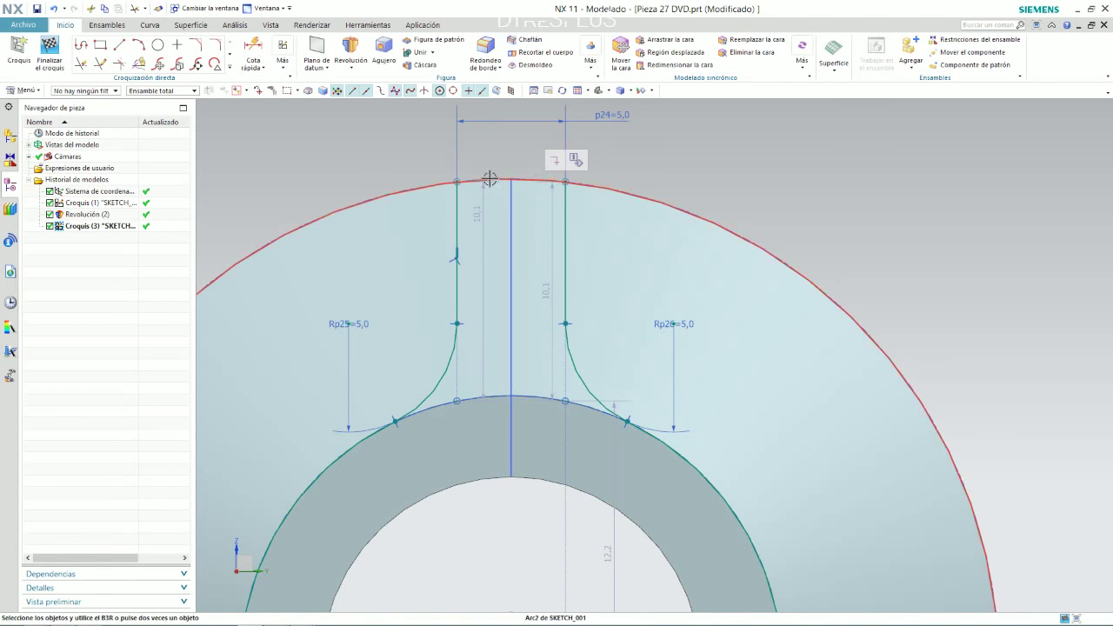
{"action": "left_click", "coordinate": [490, 179]}
{"action": "key", "text": "t"}
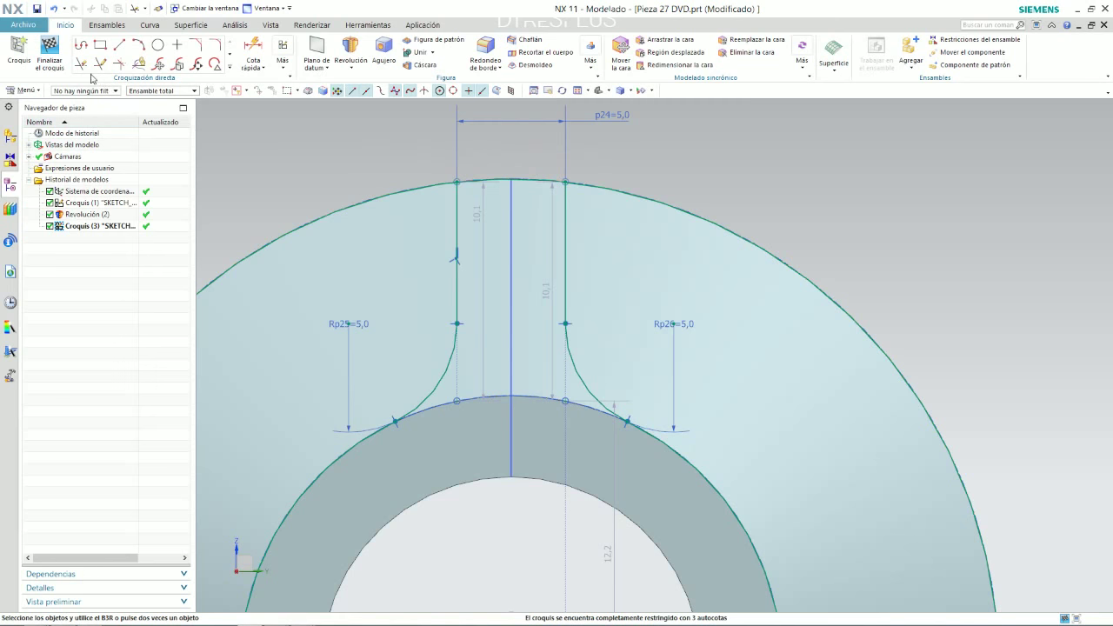
{"action": "left_click", "coordinate": [496, 177]}
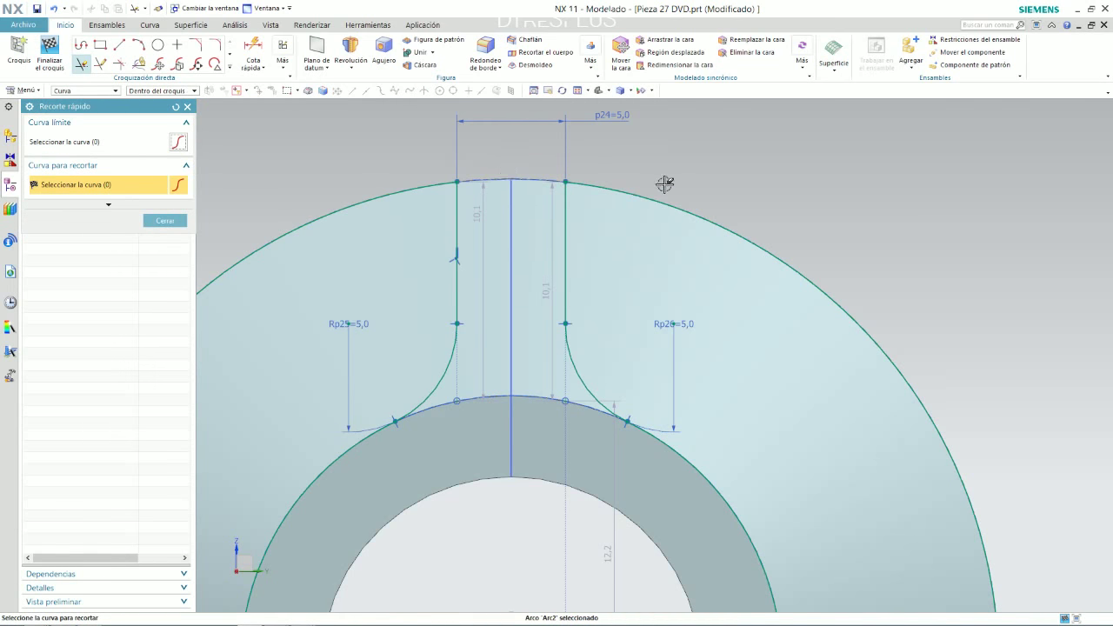
{"action": "scroll", "coordinate": [717, 272], "scroll_direction": "down", "scroll_amount": 3}
{"action": "scroll", "coordinate": [769, 456], "scroll_direction": "up", "scroll_amount": 3}
{"action": "scroll", "coordinate": [791, 465], "scroll_direction": "down", "scroll_amount": 3}
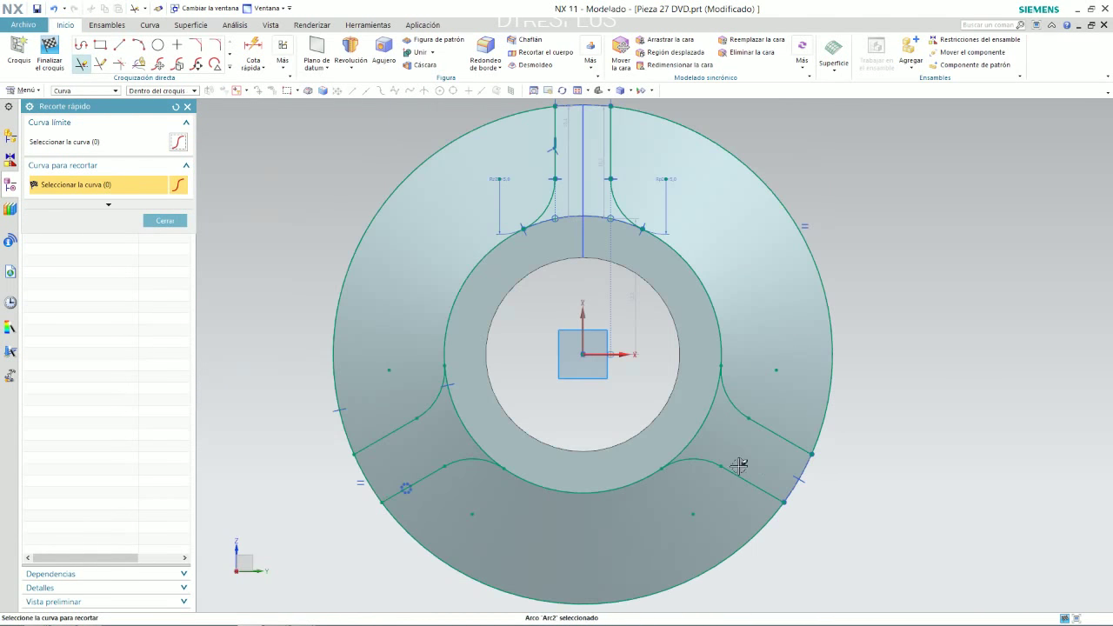
{"action": "scroll", "coordinate": [372, 487], "scroll_direction": "up", "scroll_amount": 1}
{"action": "left_click", "coordinate": [367, 487]}
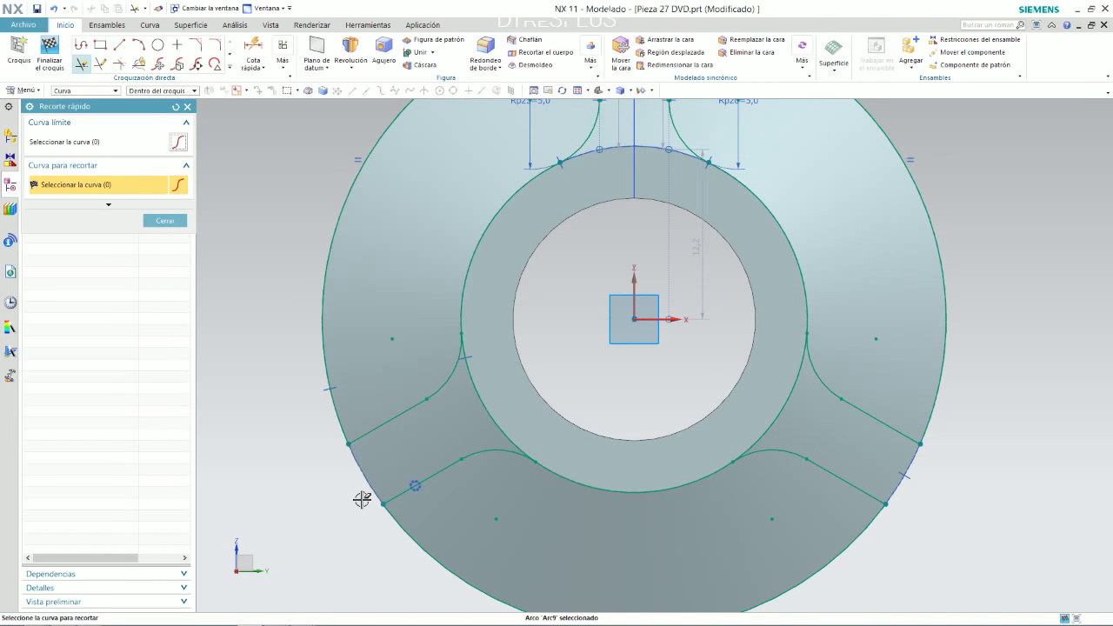
{"action": "scroll", "coordinate": [334, 501], "scroll_direction": "down", "scroll_amount": 3}
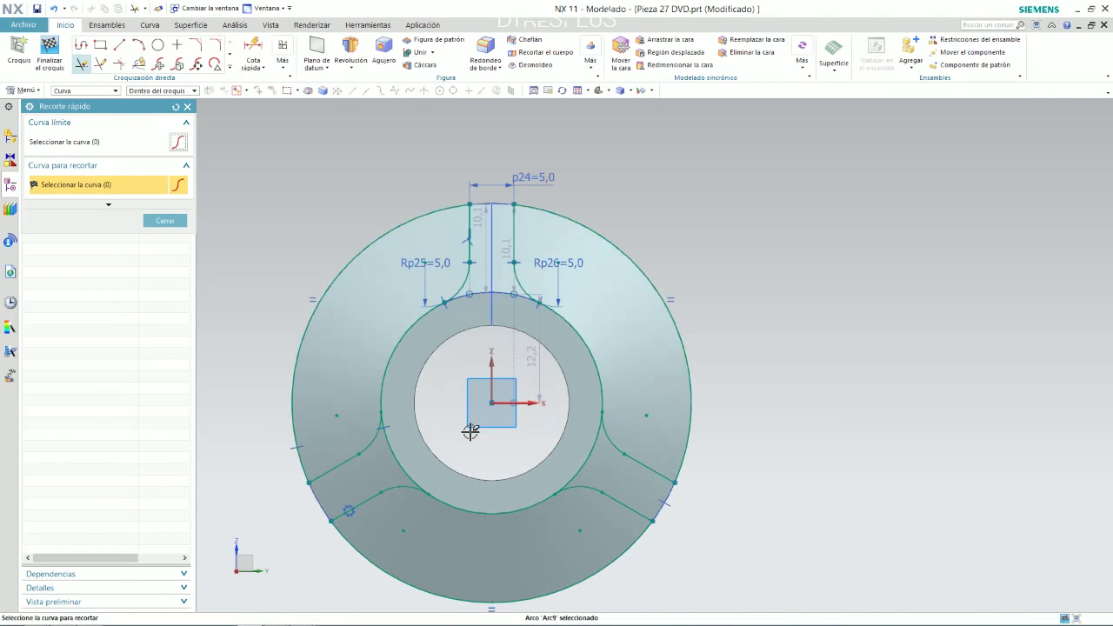
{"action": "scroll", "coordinate": [470, 432], "scroll_direction": "up", "scroll_amount": 1}
{"action": "key", "text": "Escape"}
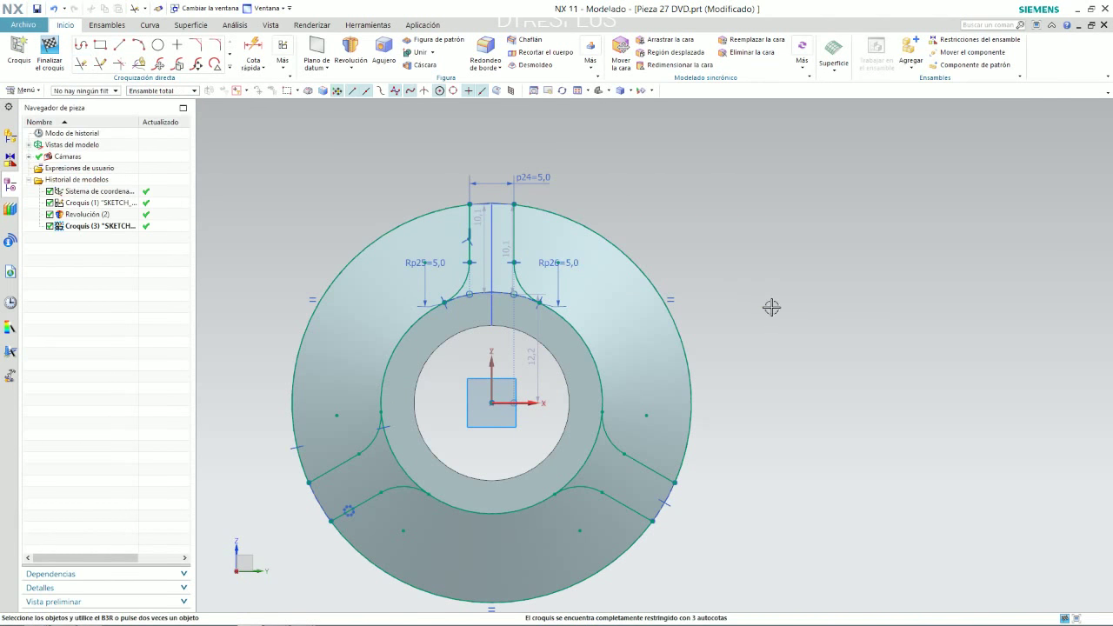
{"action": "scroll", "coordinate": [492, 240], "scroll_direction": "up", "scroll_amount": 3}
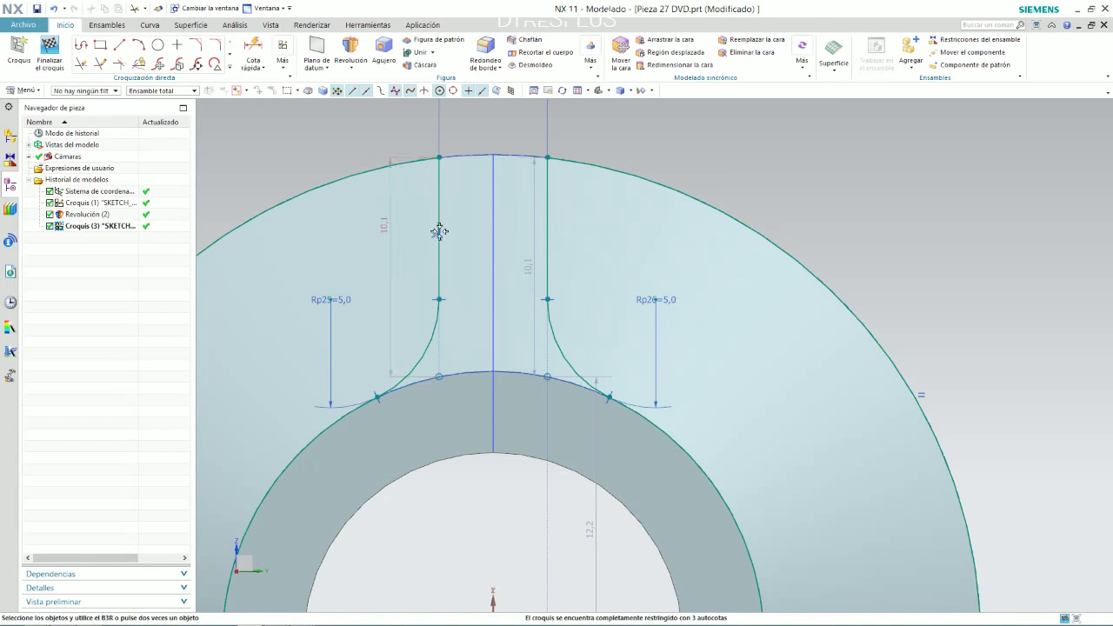
{"action": "scroll", "coordinate": [445, 228], "scroll_direction": "down", "scroll_amount": 3}
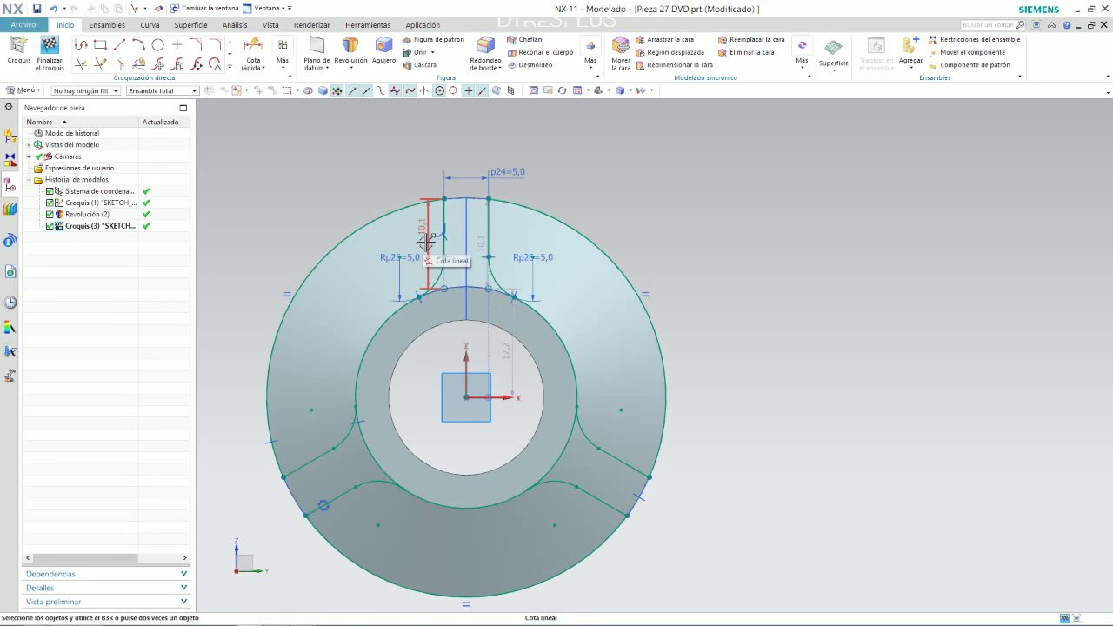
{"action": "left_click", "coordinate": [582, 233]}
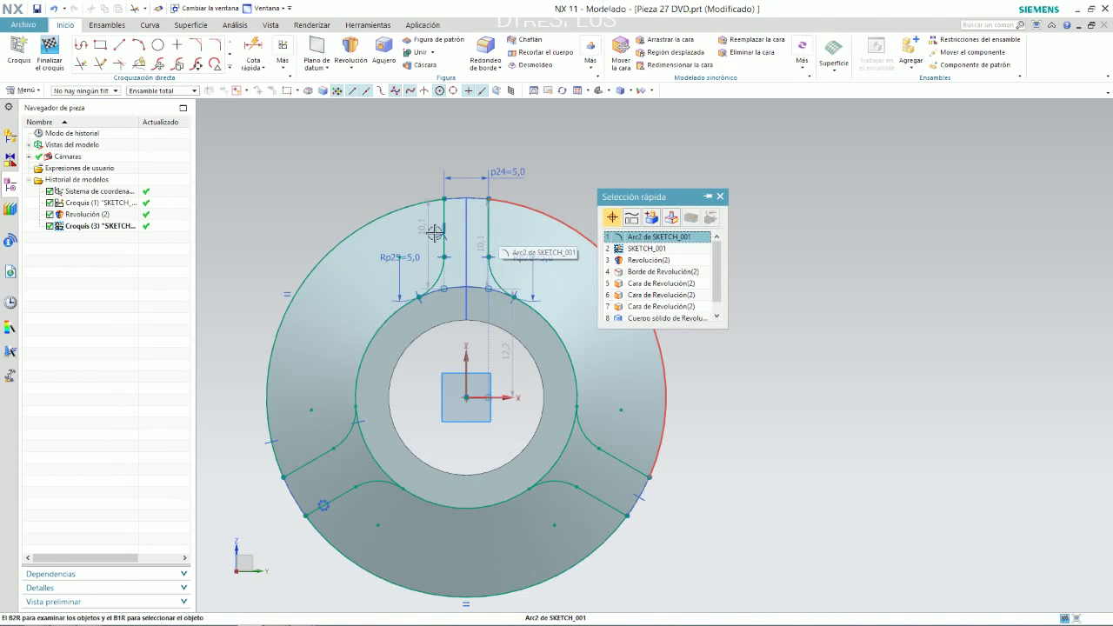
{"action": "left_click", "coordinate": [396, 212]}
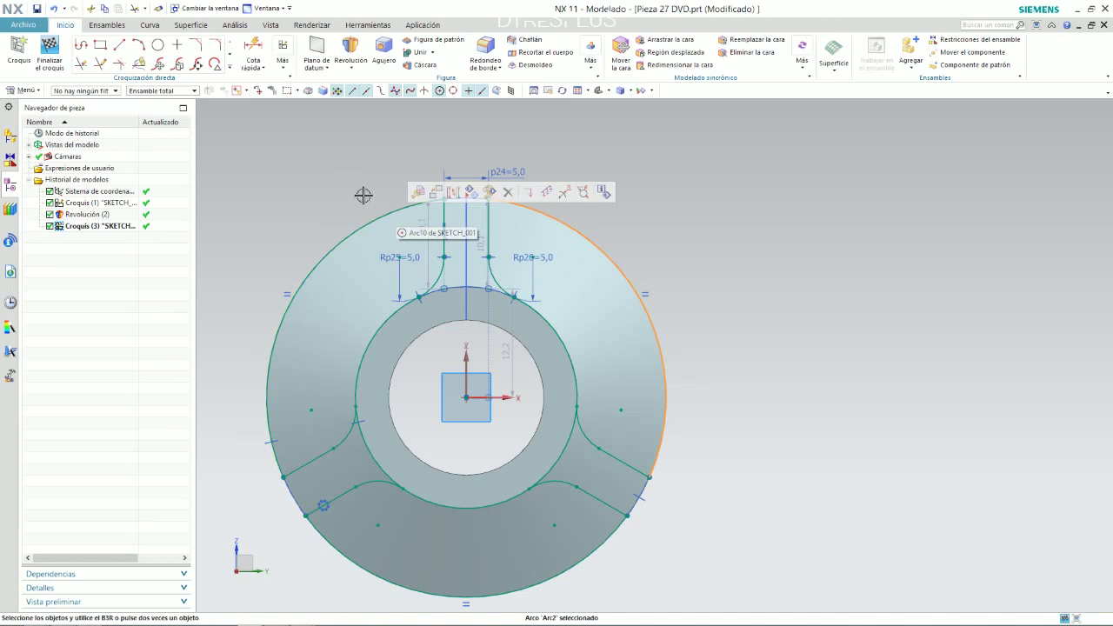
{"action": "left_click", "coordinate": [384, 212]}
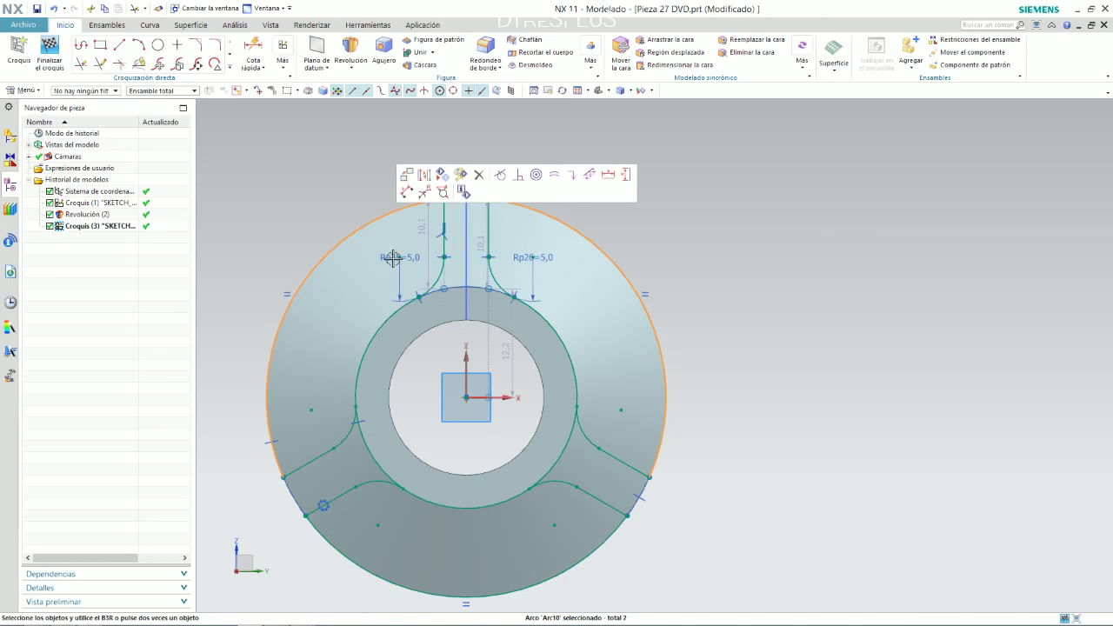
{"action": "left_click", "coordinate": [390, 584]}
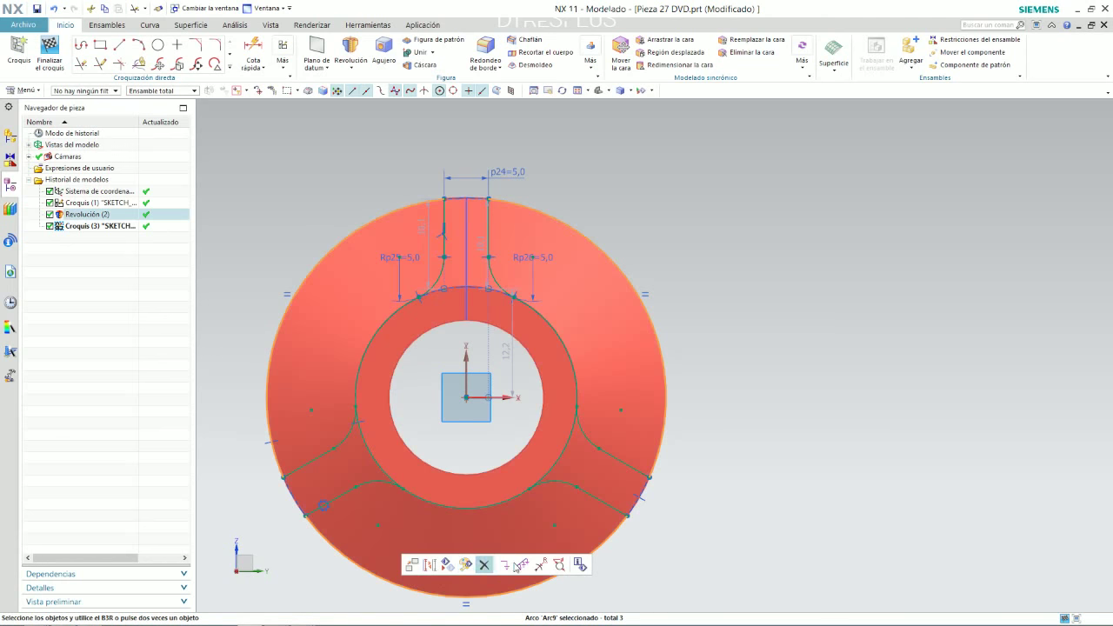
{"action": "left_click", "coordinate": [733, 289]}
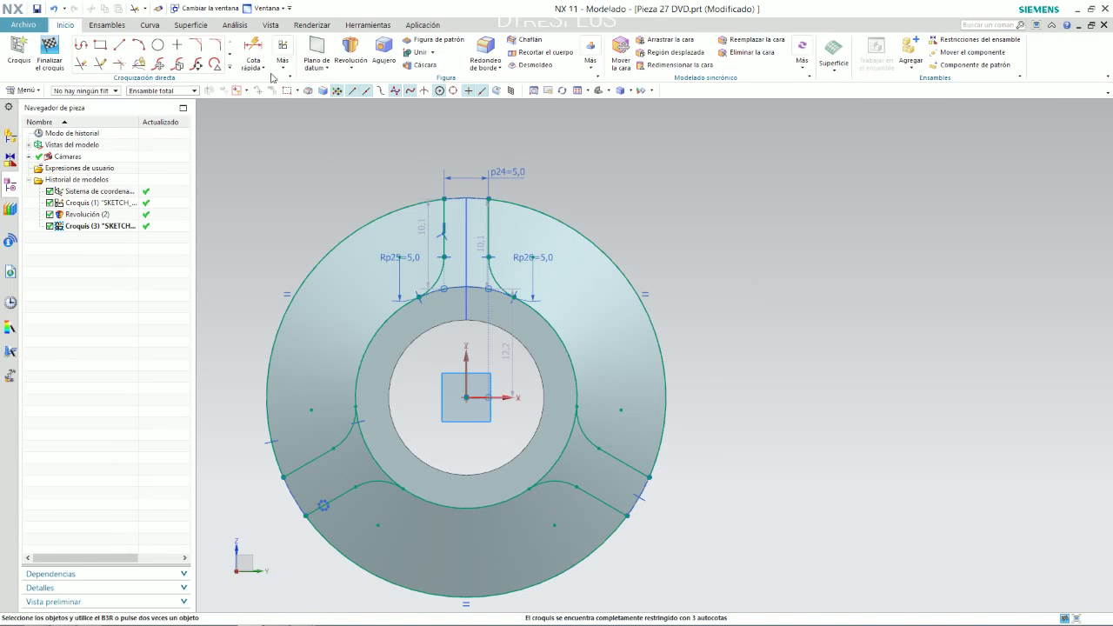
Step: Make the outer rim arcs concentric, dismissing the 'constraint already exists' message
{"action": "left_click", "coordinate": [310, 92]}
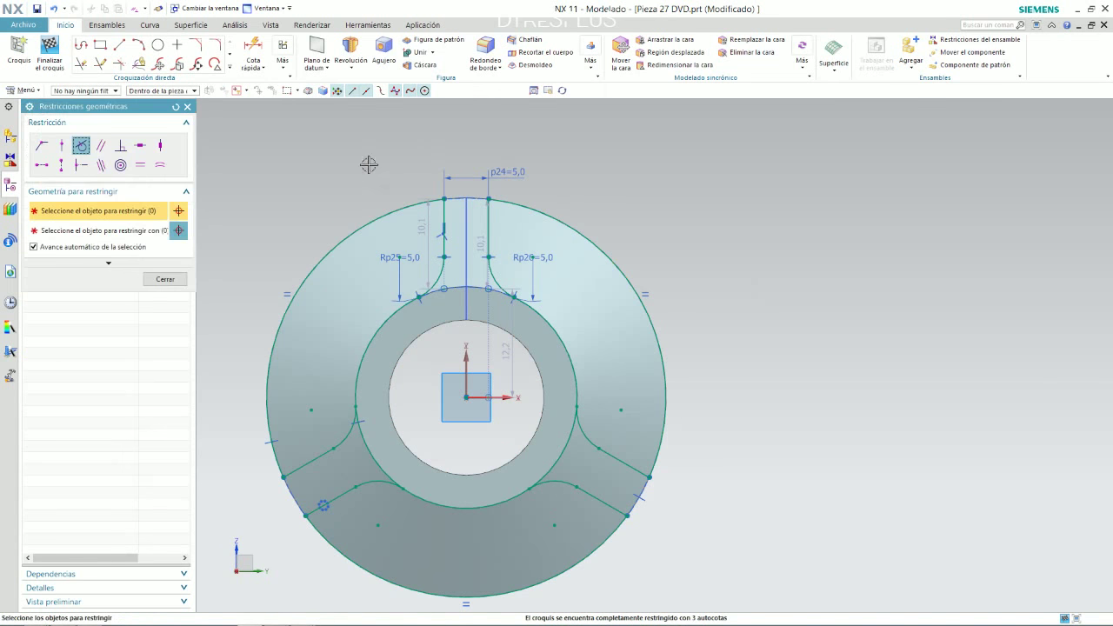
{"action": "left_click", "coordinate": [369, 217]}
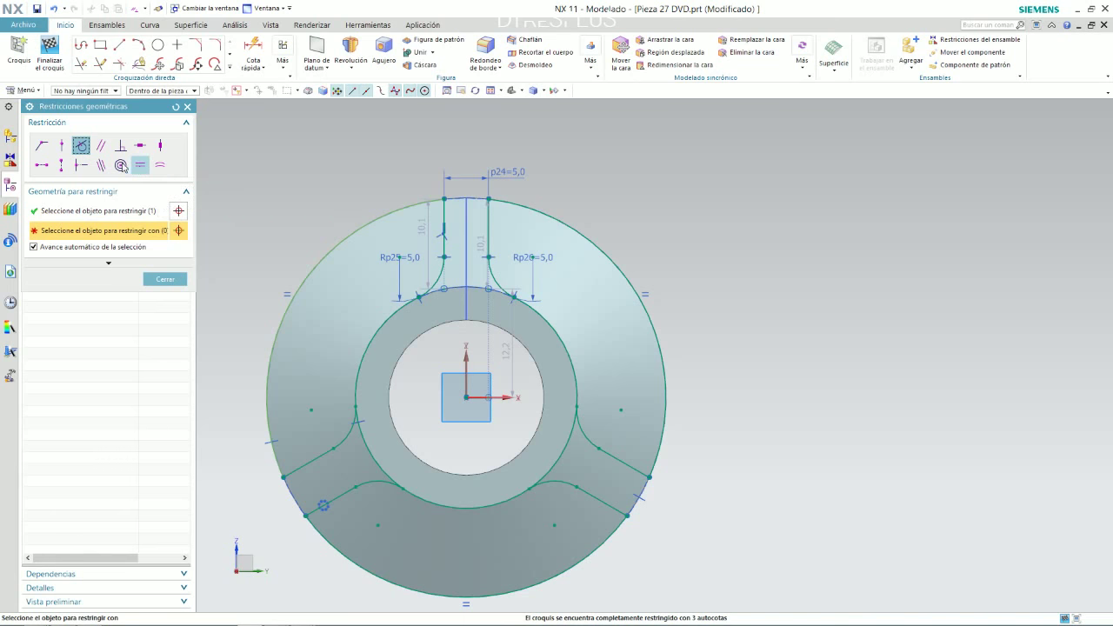
{"action": "left_click", "coordinate": [121, 165]}
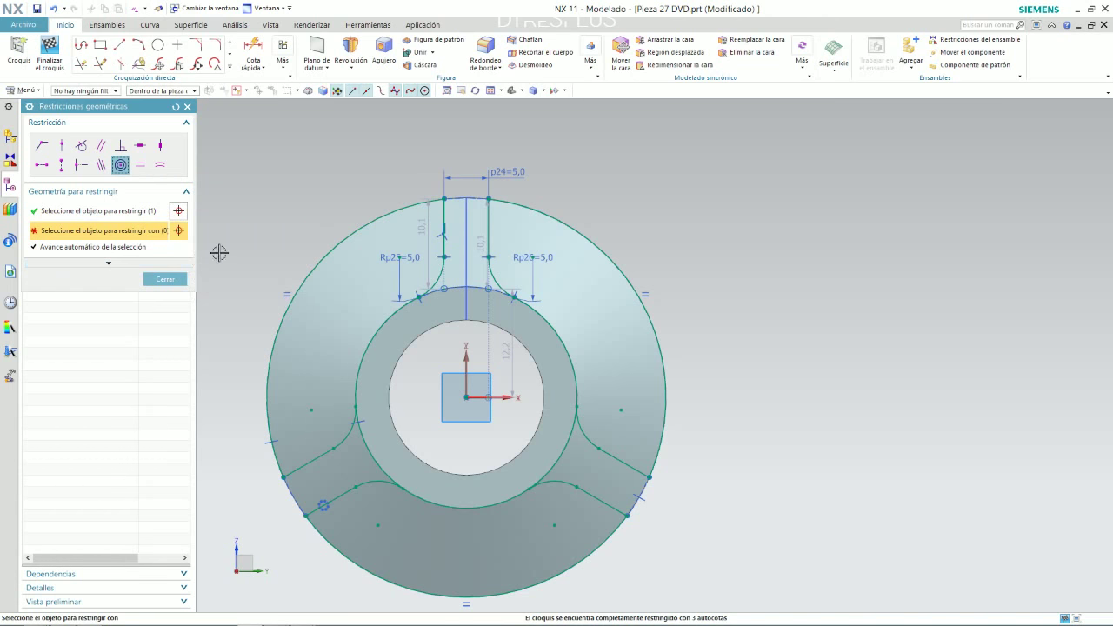
{"action": "left_click", "coordinate": [534, 209]}
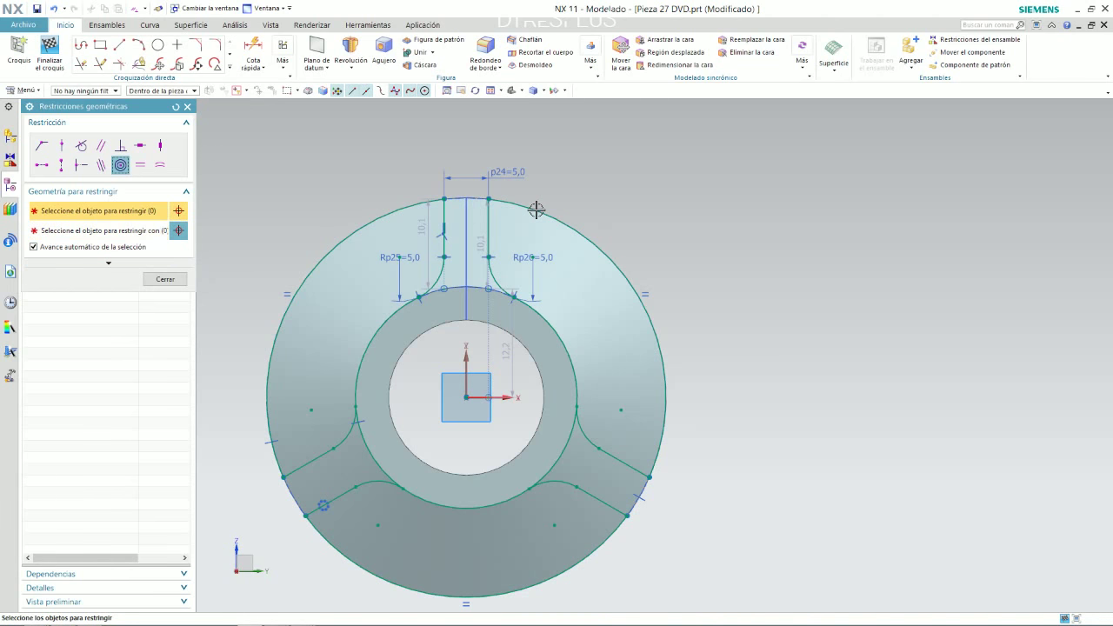
{"action": "left_click", "coordinate": [391, 584]}
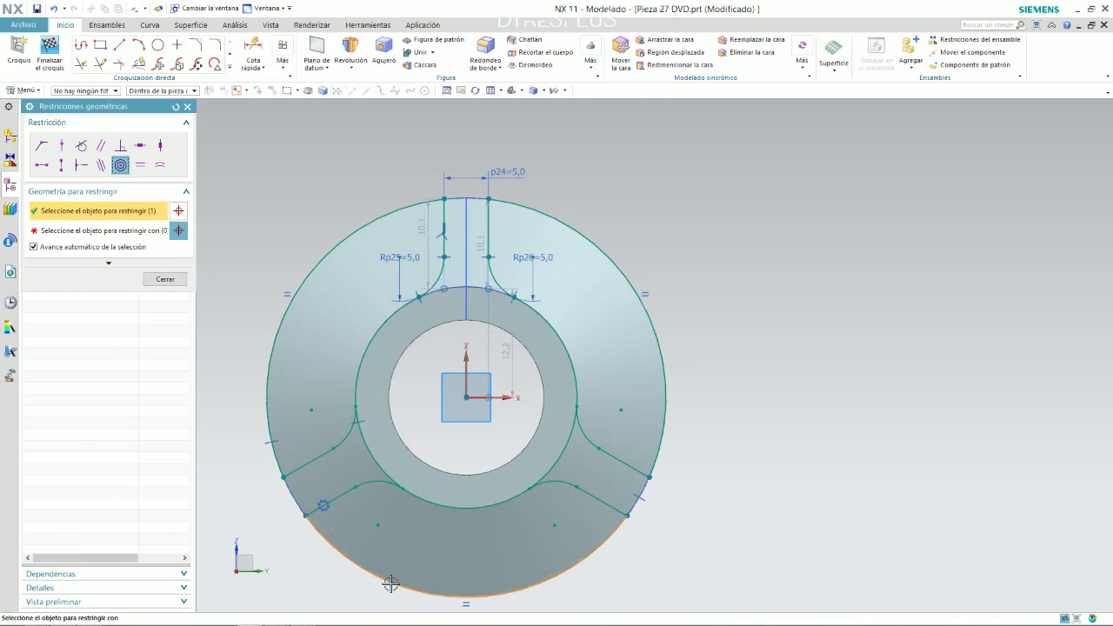
{"action": "left_click", "coordinate": [334, 257]}
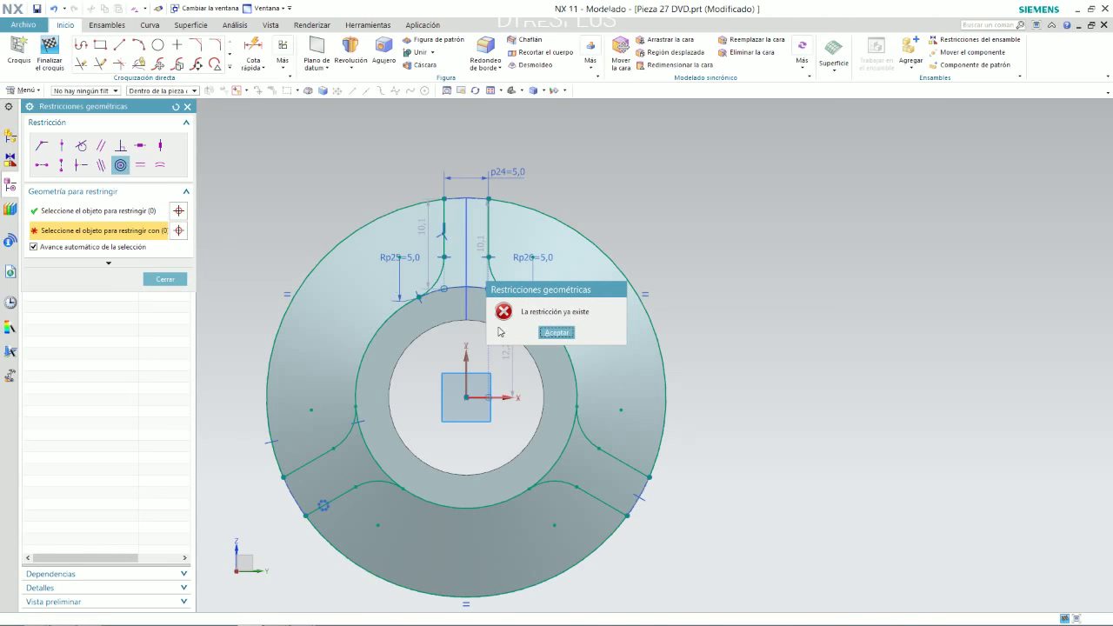
{"action": "left_click", "coordinate": [547, 332]}
{"action": "left_click", "coordinate": [165, 279]}
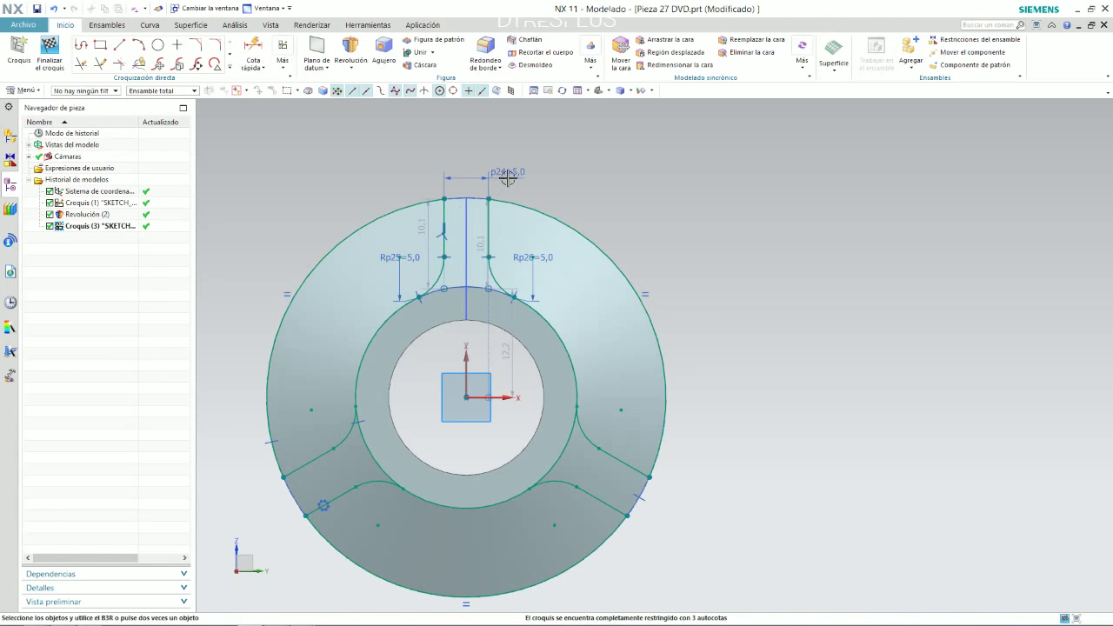
Step: Drag the vertical 10,1 slot-depth dimension rightward to sit between the top slot's lines
{"action": "scroll", "coordinate": [508, 177], "scroll_direction": "up", "scroll_amount": 5}
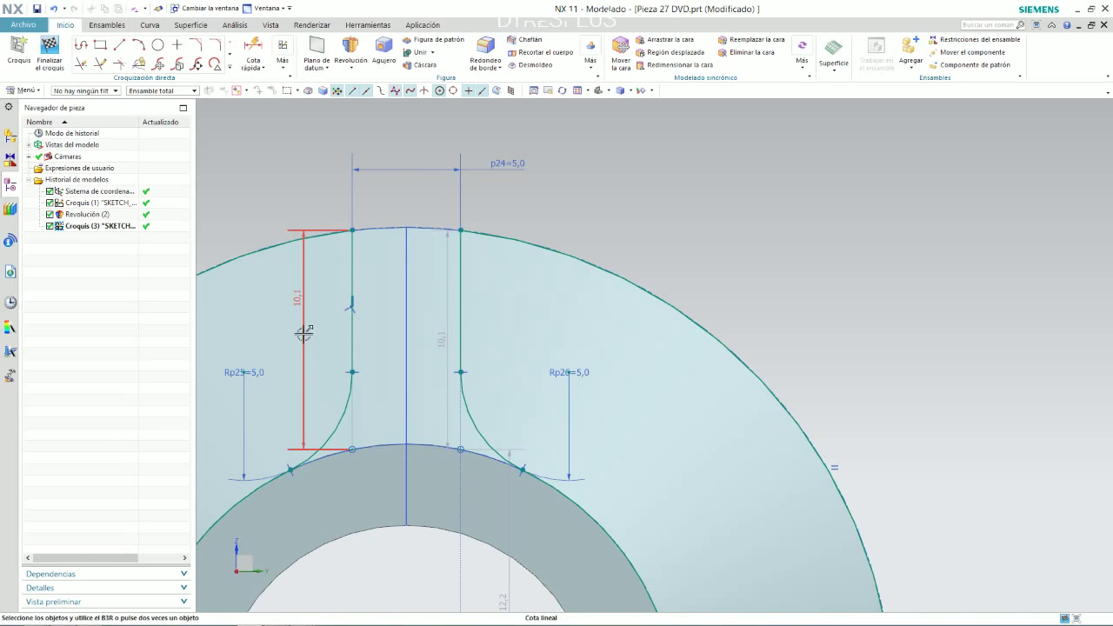
{"action": "left_click_drag", "start_coordinate": [300, 335], "coordinate": [388, 346]}
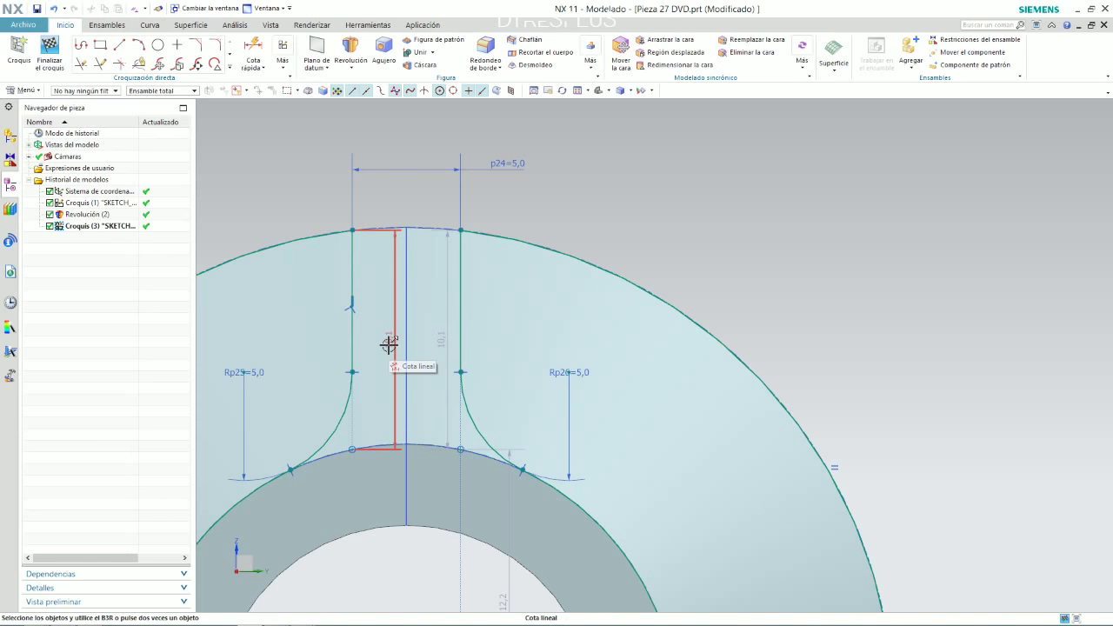
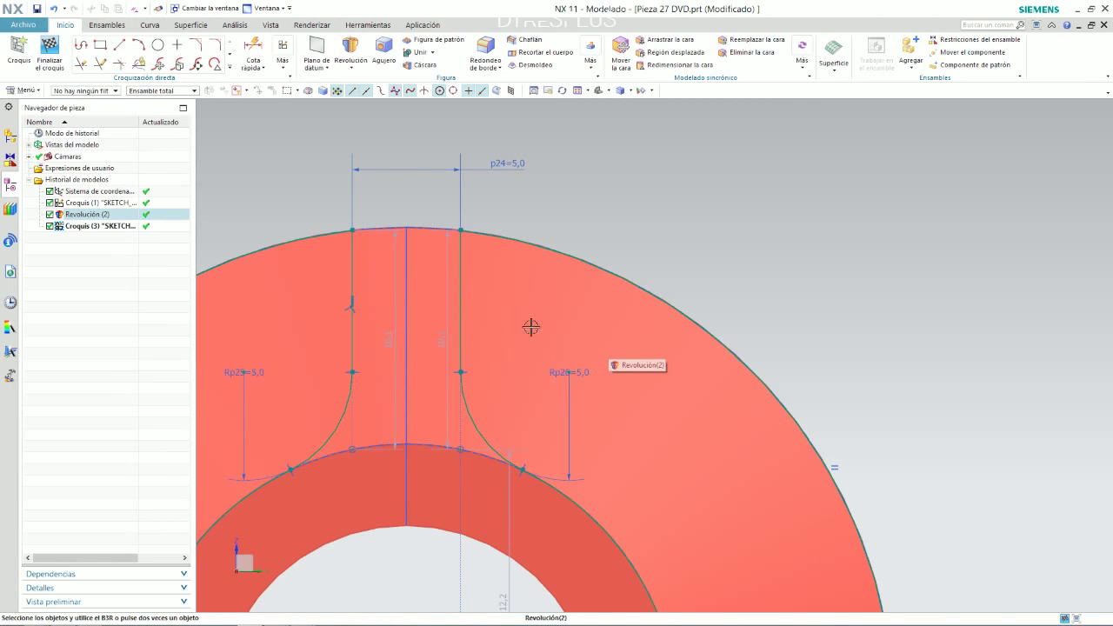
Step: Try a radius dimension on the outer arc, then discard it after the over-constrained warning
{"action": "scroll", "coordinate": [486, 327], "scroll_direction": "down", "scroll_amount": 2}
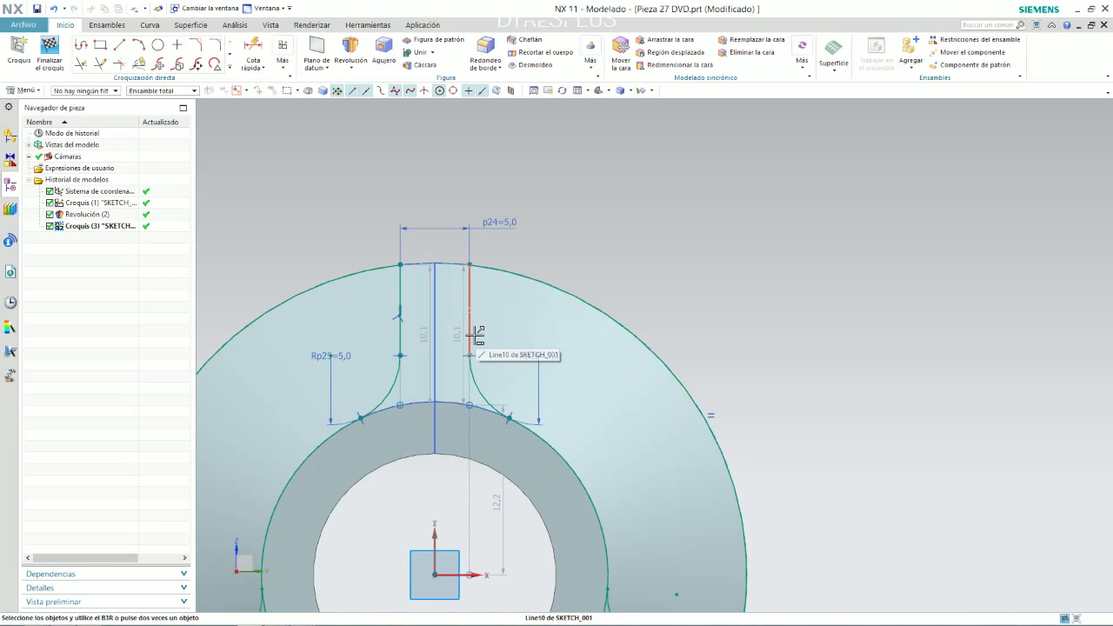
{"action": "scroll", "coordinate": [469, 348], "scroll_direction": "down", "scroll_amount": 2}
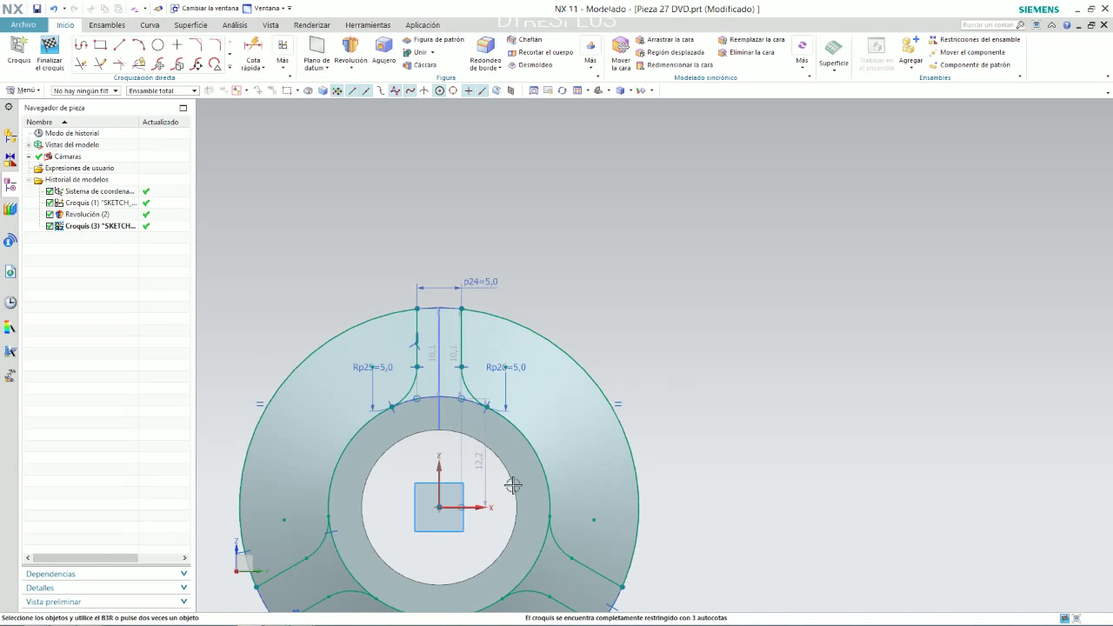
{"action": "scroll", "coordinate": [510, 485], "scroll_direction": "down", "scroll_amount": 2}
{"action": "scroll", "coordinate": [510, 522], "scroll_direction": "up", "scroll_amount": 1}
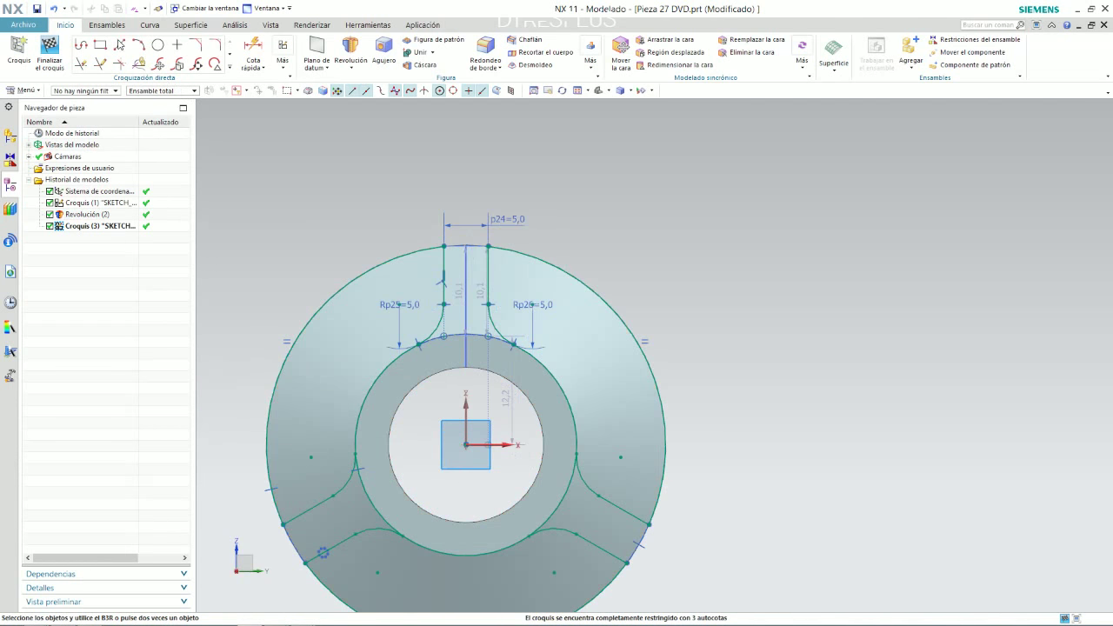
{"action": "left_click", "coordinate": [252, 51]}
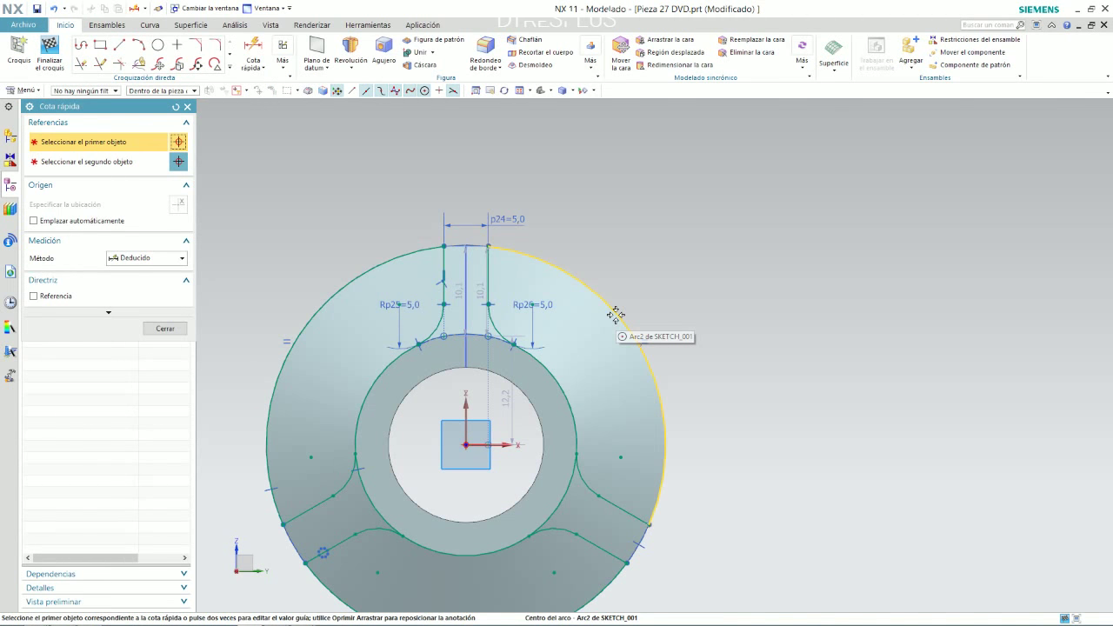
{"action": "left_click", "coordinate": [615, 314]}
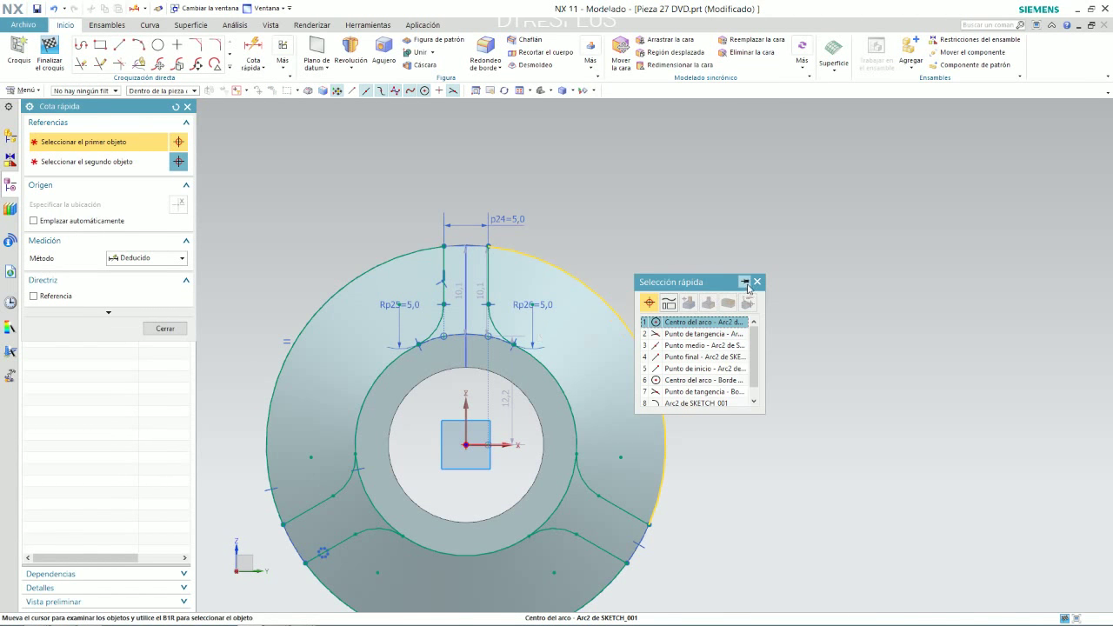
{"action": "left_click", "coordinate": [687, 321]}
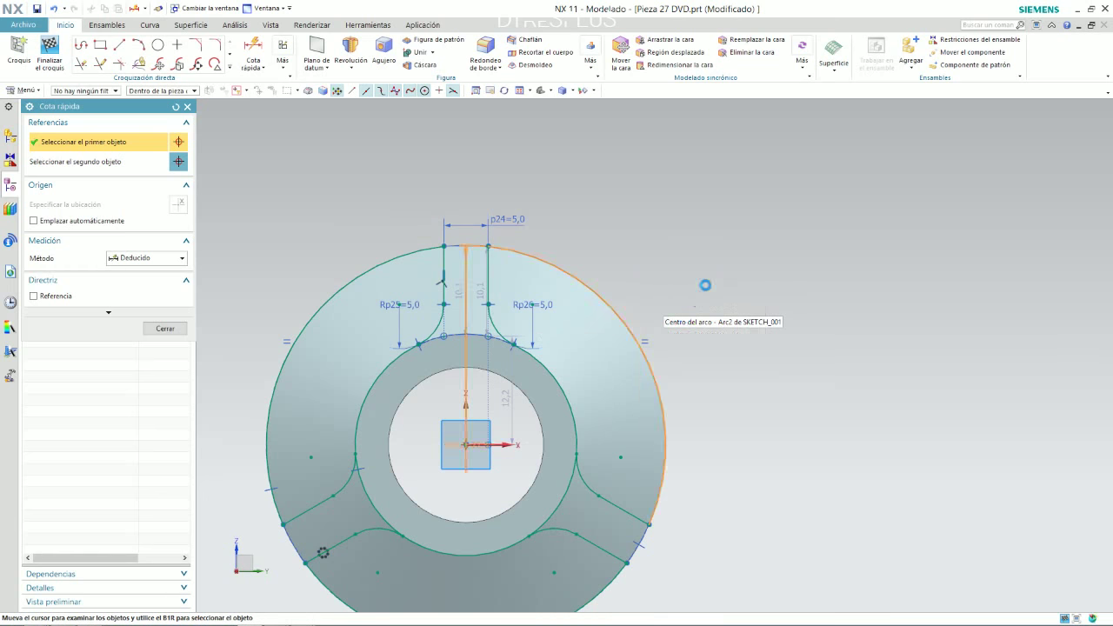
{"action": "left_click", "coordinate": [711, 265]}
{"action": "left_click", "coordinate": [567, 346]}
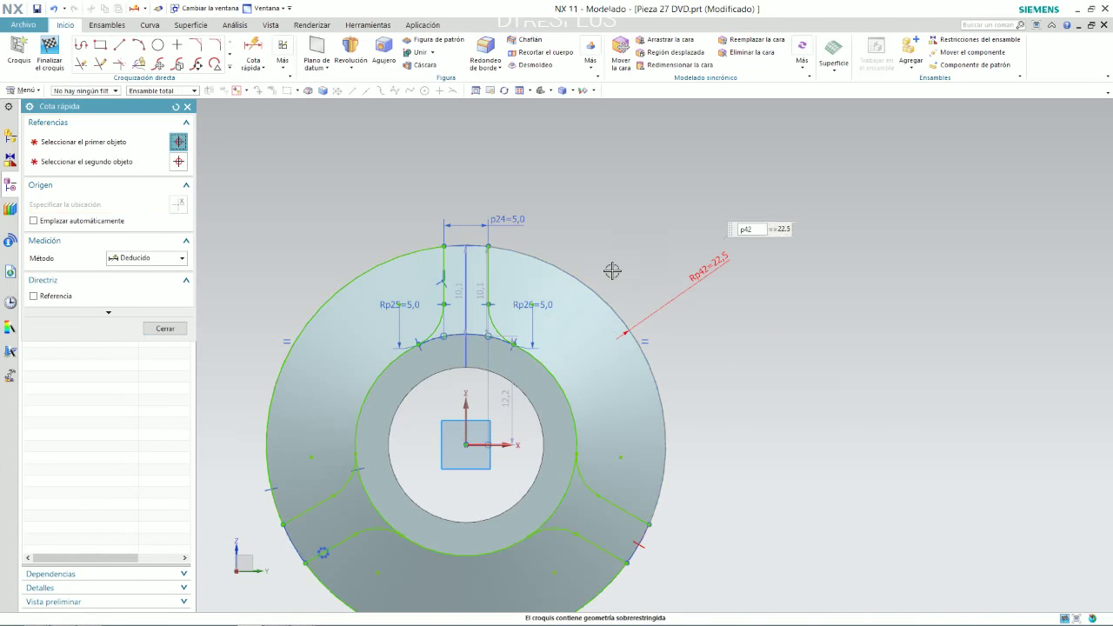
{"action": "key", "text": "Escape"}
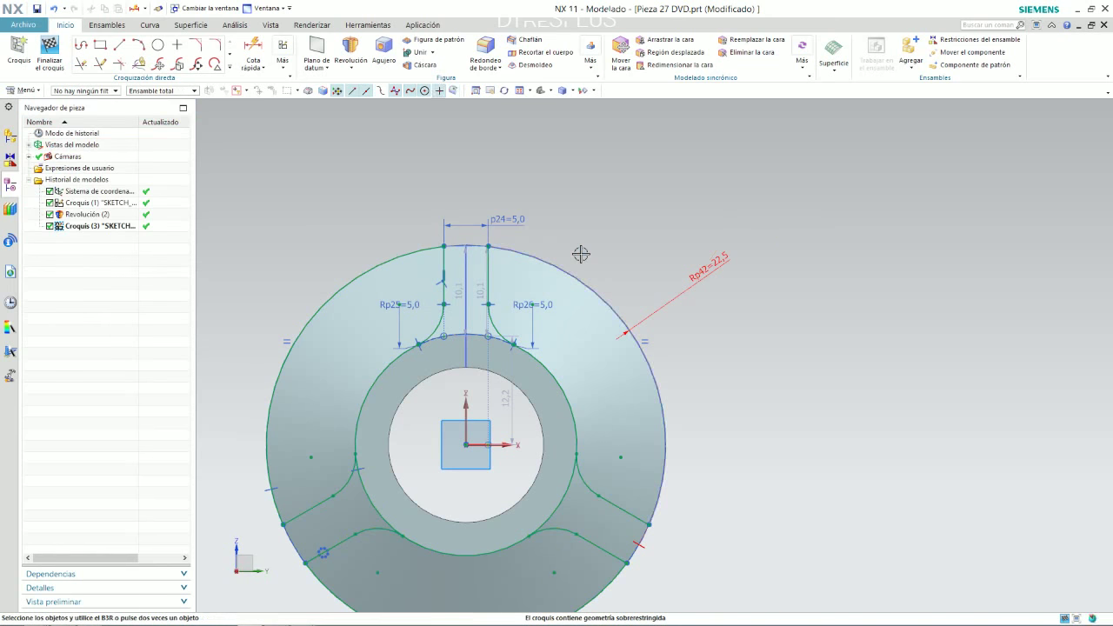
Step: Quick-trim the leftover piece of the inner arc away
{"action": "scroll", "coordinate": [641, 272], "scroll_direction": "down", "scroll_amount": 2}
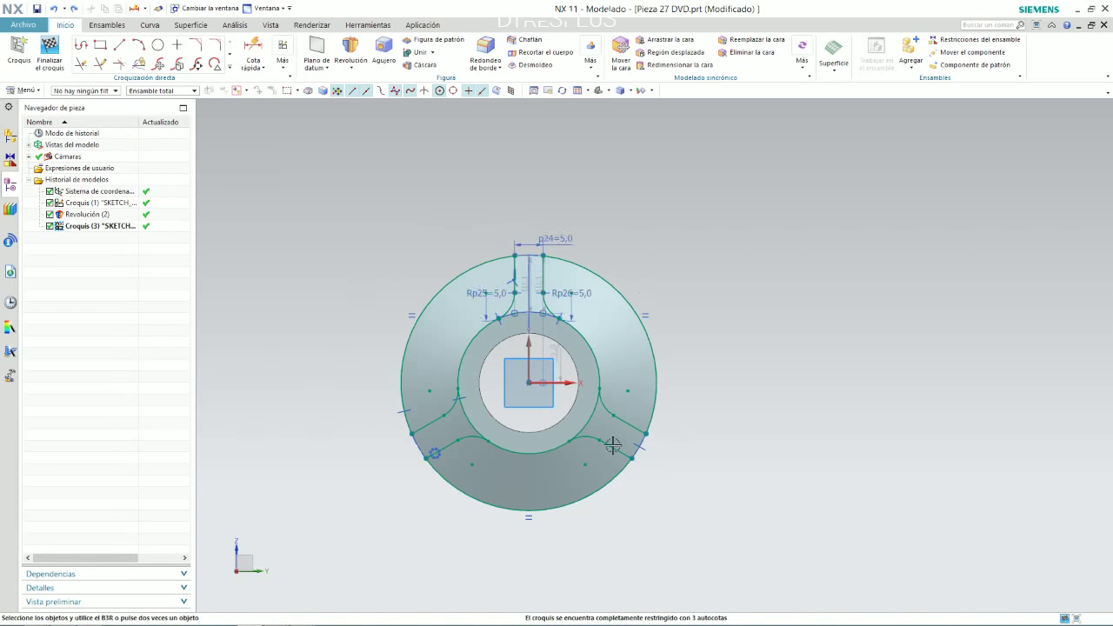
{"action": "scroll", "coordinate": [559, 486], "scroll_direction": "up", "scroll_amount": 2}
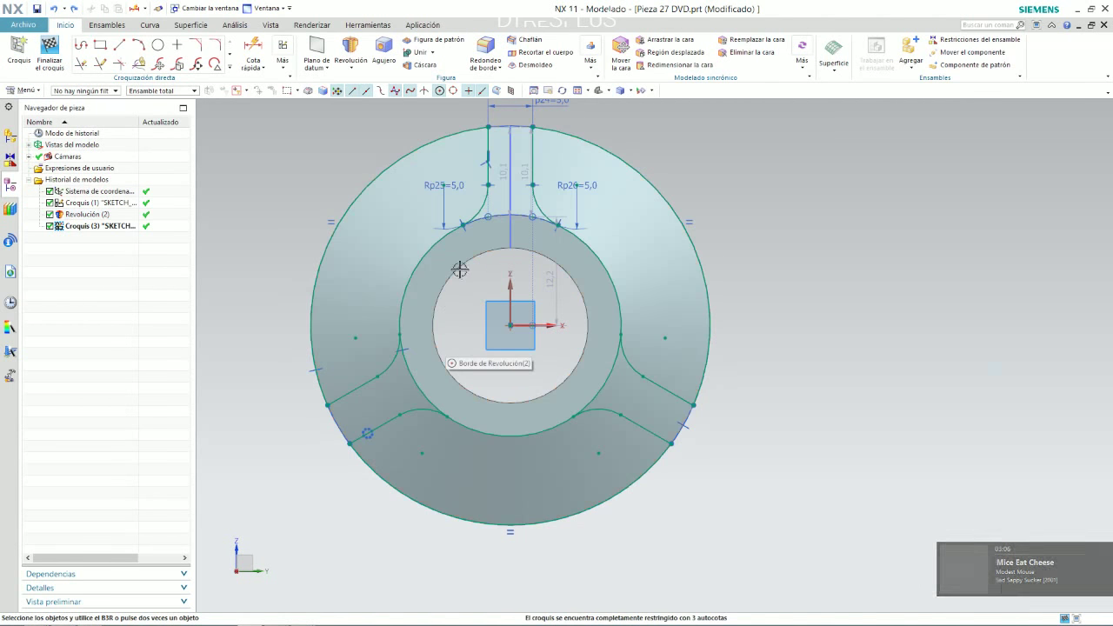
{"action": "left_click", "coordinate": [86, 67]}
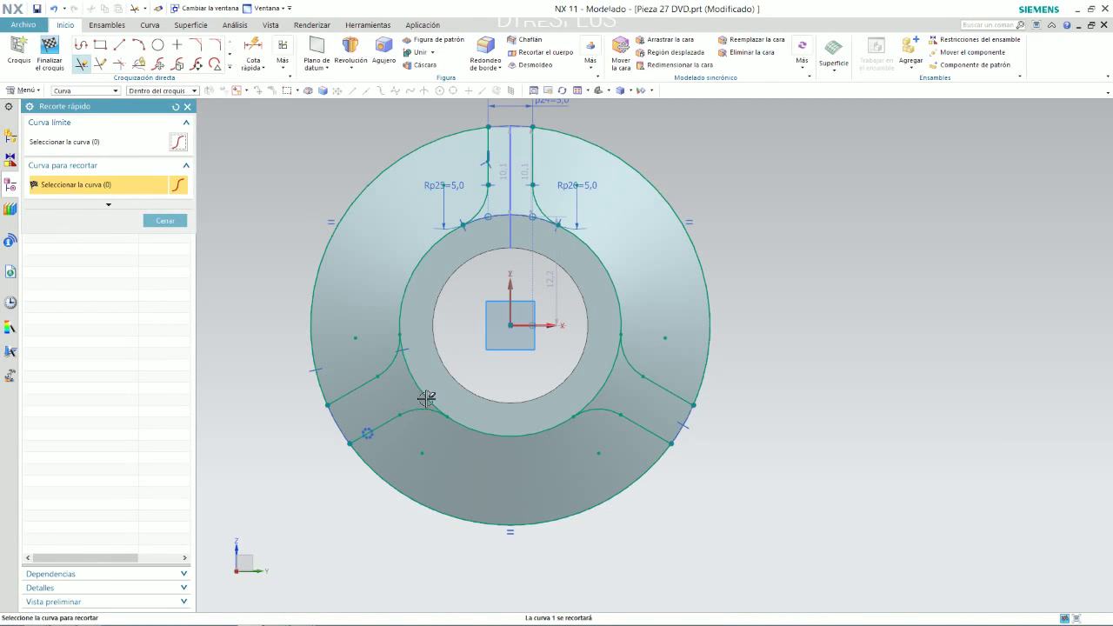
{"action": "left_click", "coordinate": [598, 392]}
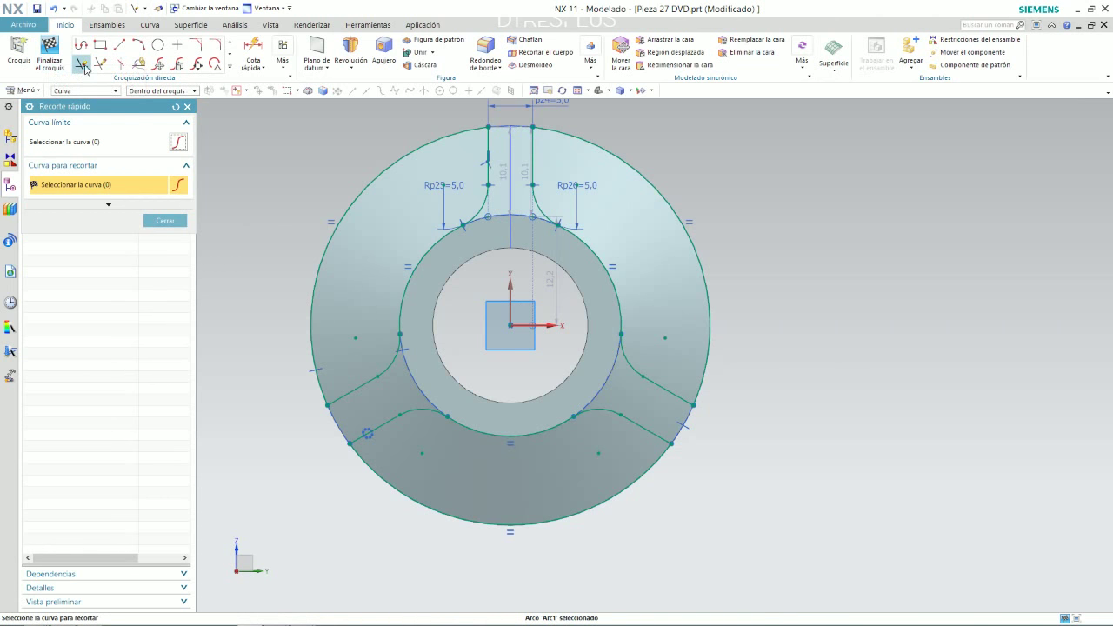
{"action": "key", "text": "Escape"}
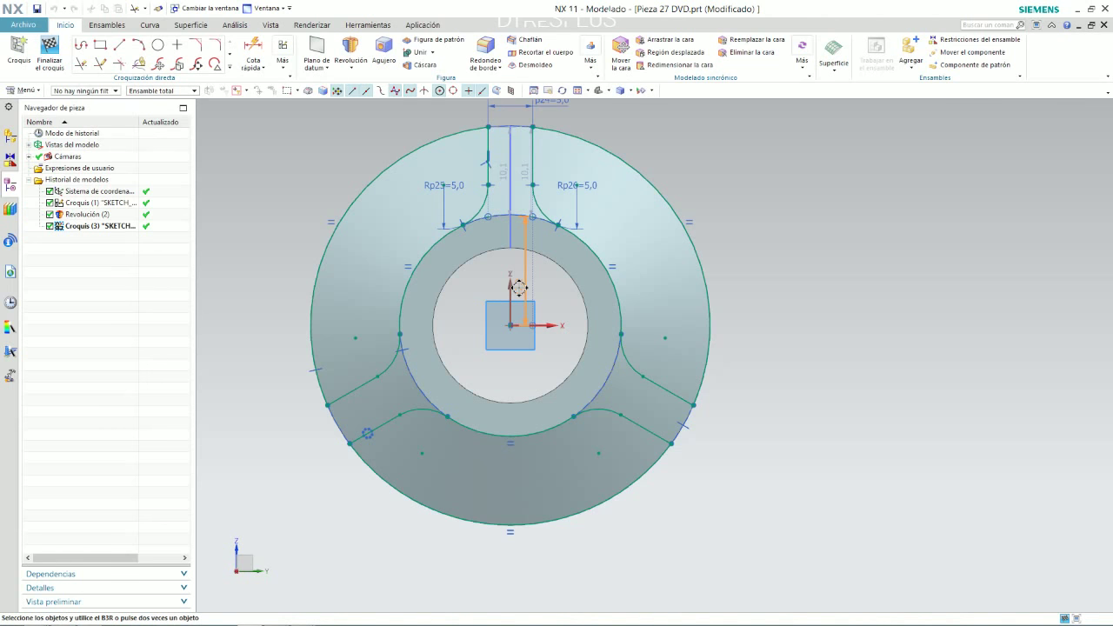
Step: Select both vertical slot lines, check their right-click options, then clear the selection
{"action": "scroll", "coordinate": [507, 192], "scroll_direction": "up", "scroll_amount": 3}
{"action": "scroll", "coordinate": [513, 244], "scroll_direction": "up", "scroll_amount": 3}
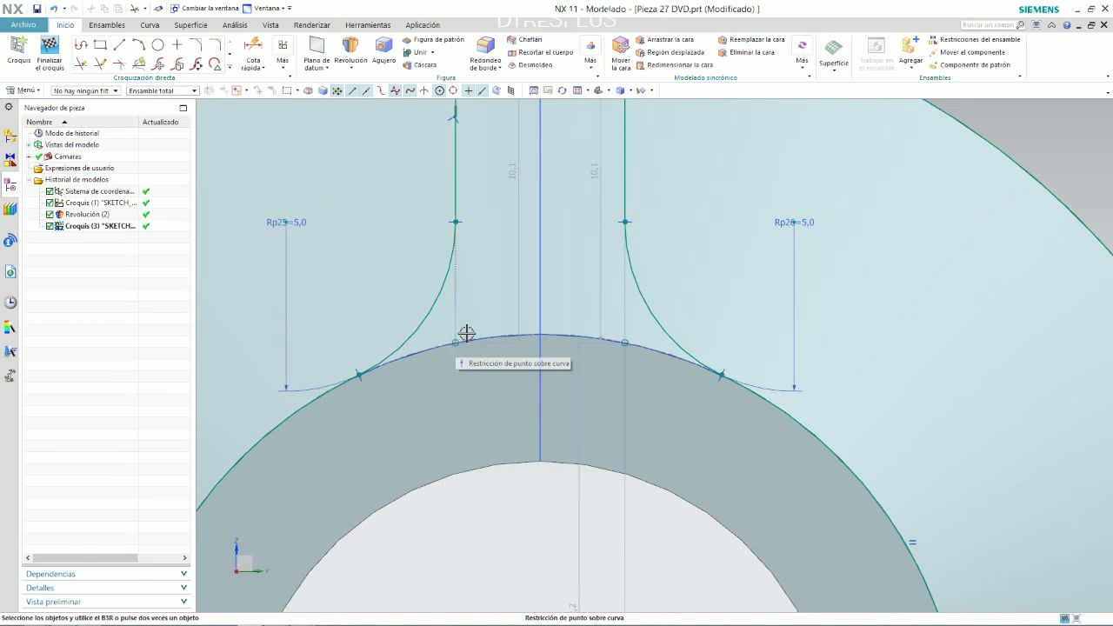
{"action": "scroll", "coordinate": [463, 334], "scroll_direction": "down", "scroll_amount": 3}
{"action": "scroll", "coordinate": [454, 291], "scroll_direction": "up", "scroll_amount": 2}
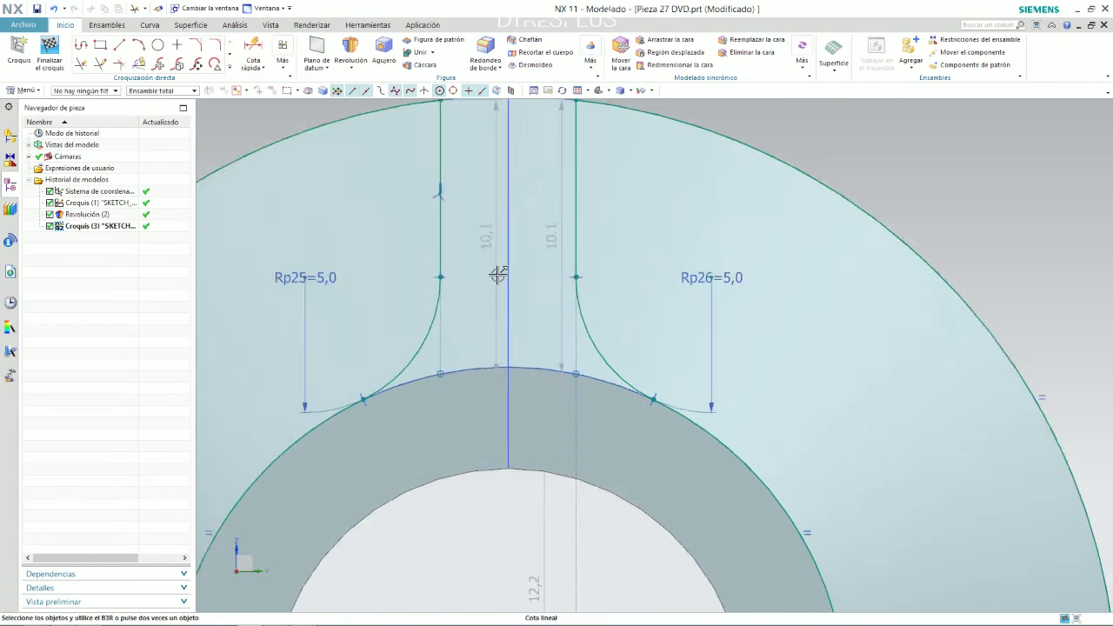
{"action": "scroll", "coordinate": [444, 276], "scroll_direction": "up", "scroll_amount": 2}
{"action": "scroll", "coordinate": [445, 278], "scroll_direction": "down", "scroll_amount": 3}
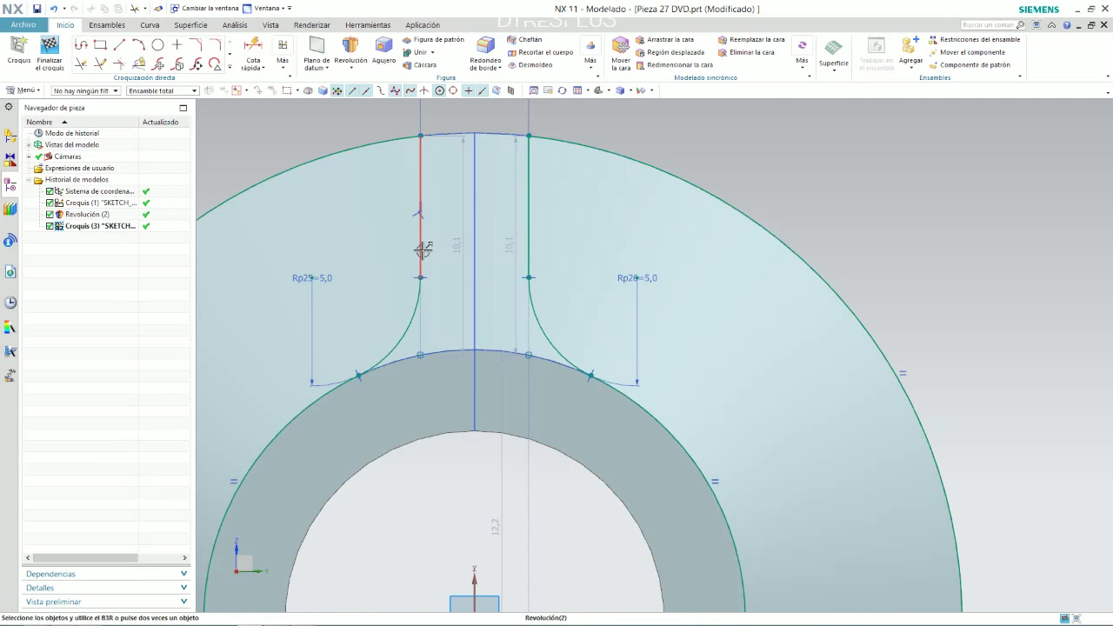
{"action": "left_click", "coordinate": [421, 250]}
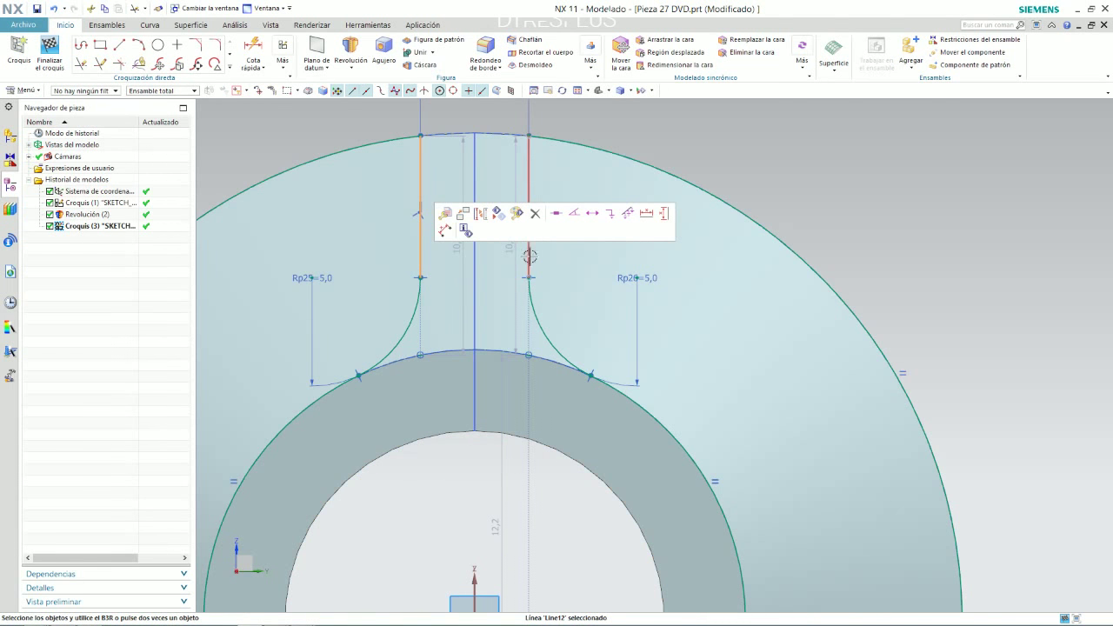
{"action": "left_click", "coordinate": [530, 256]}
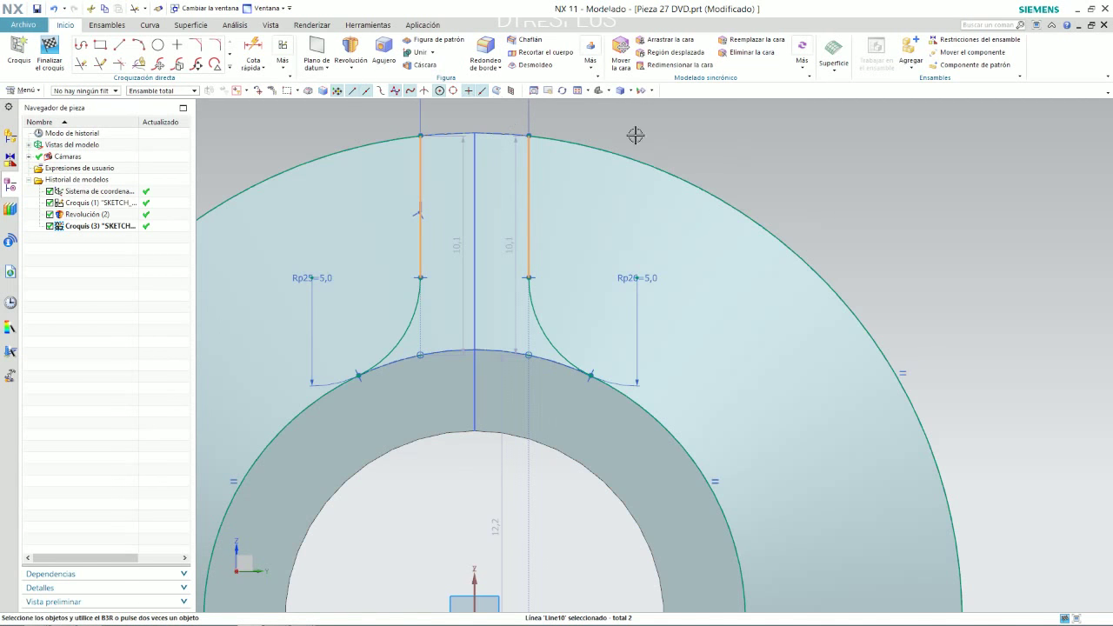
{"action": "right_click", "coordinate": [668, 135]}
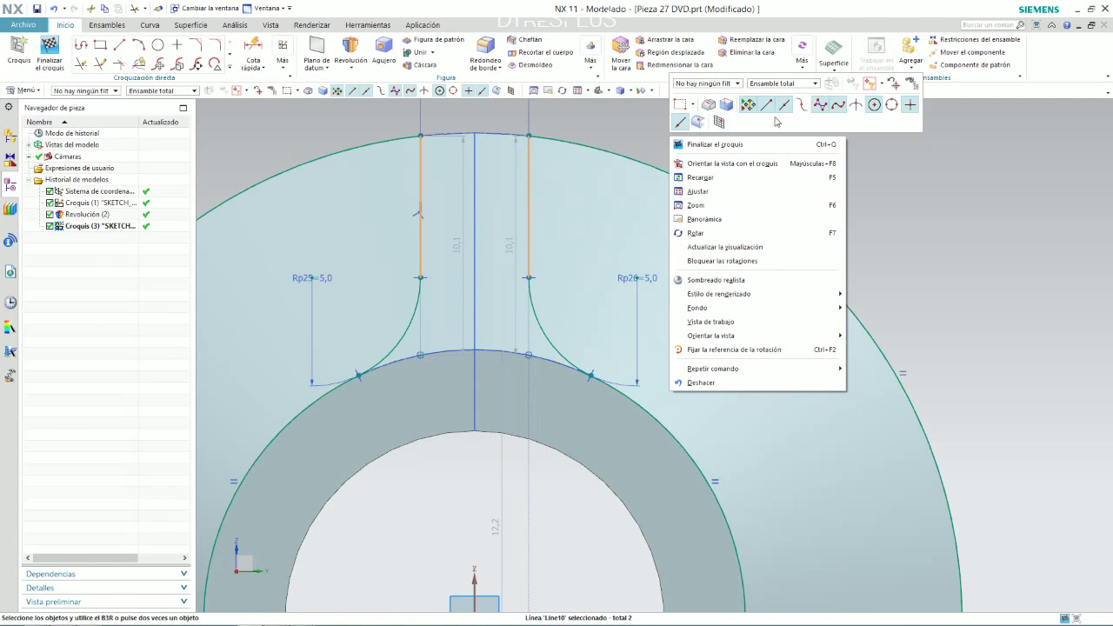
{"action": "left_click", "coordinate": [950, 207]}
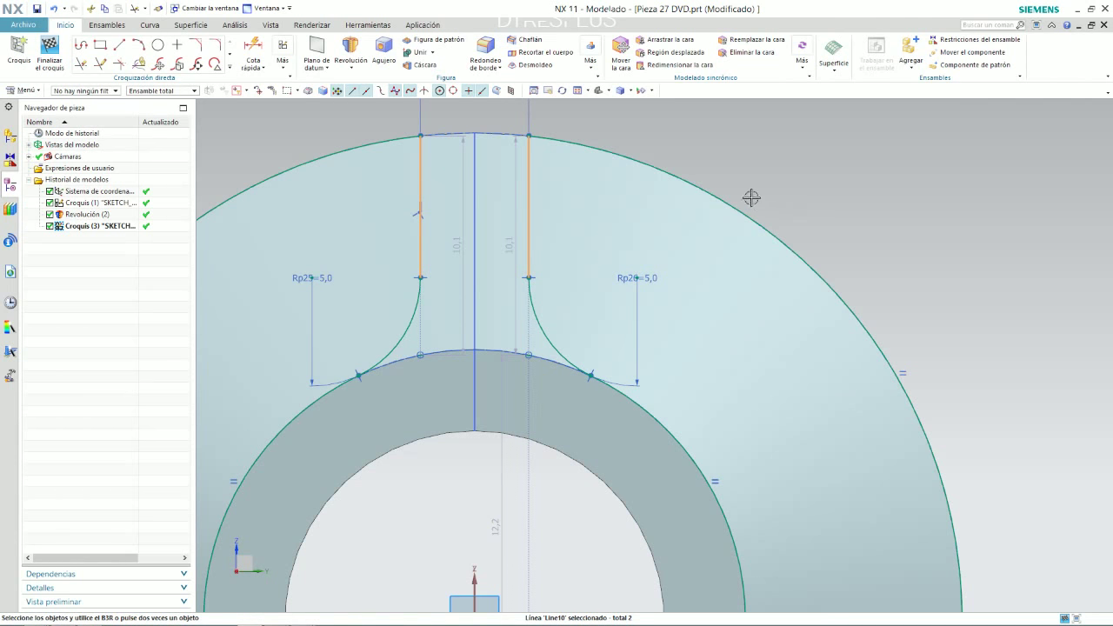
{"action": "key", "text": "Escape"}
Step: Reselect the two vertical slot lines and give them Equal Length
{"action": "left_click", "coordinate": [532, 235]}
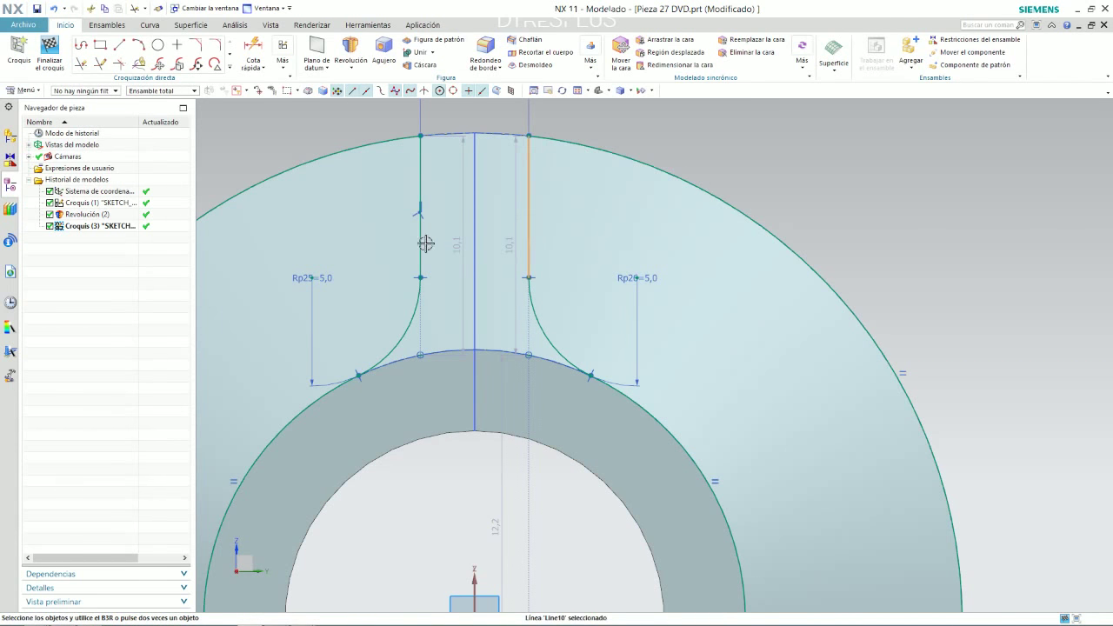
{"action": "left_click", "coordinate": [421, 241]}
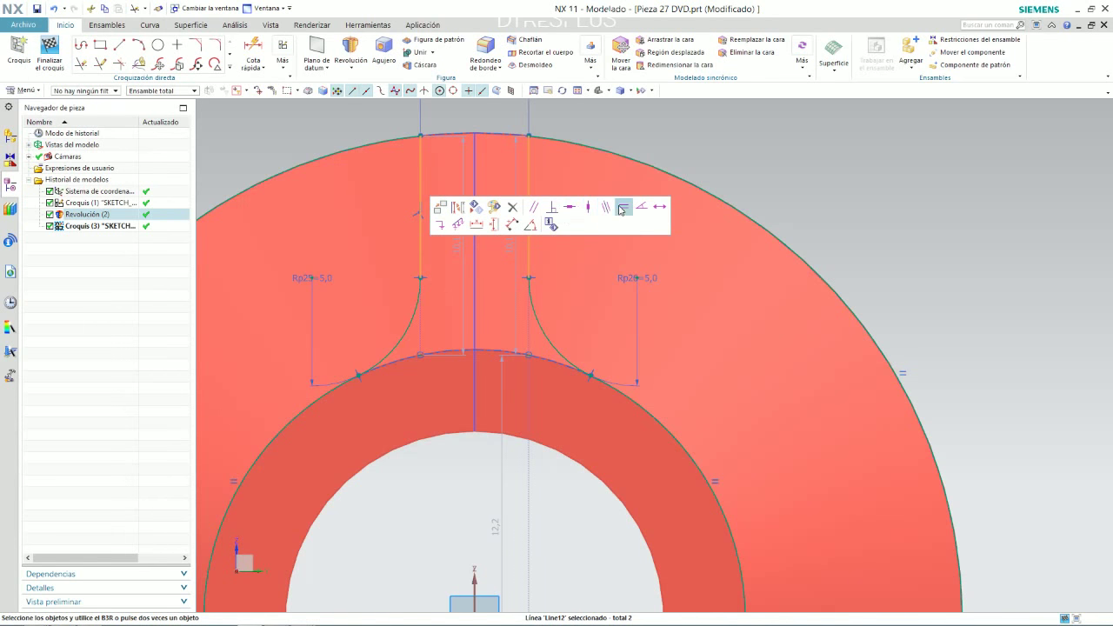
{"action": "left_click", "coordinate": [624, 206]}
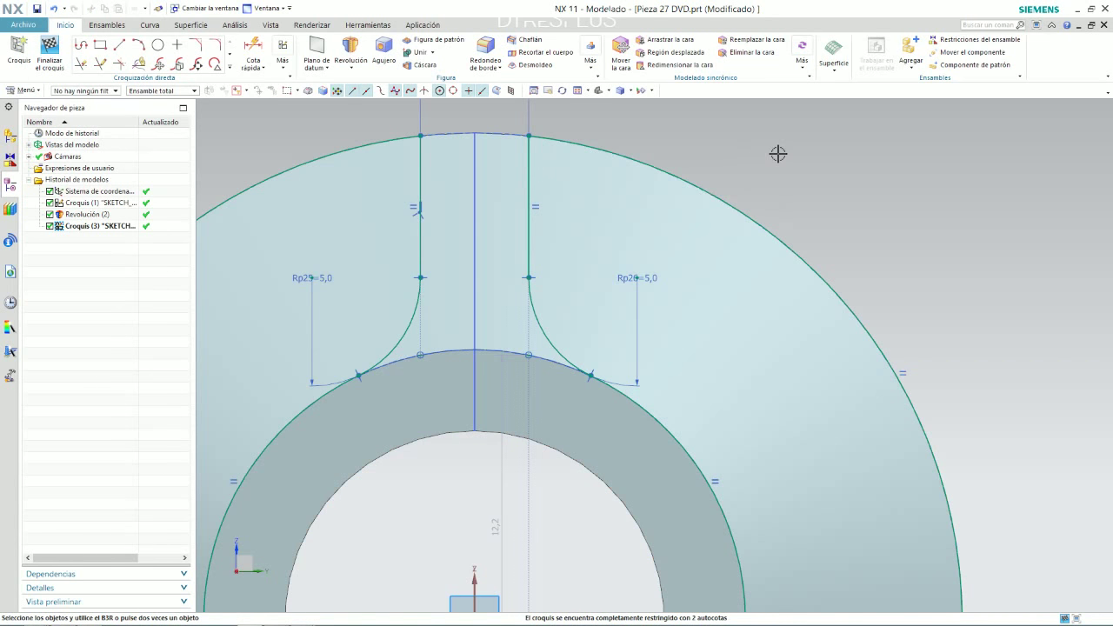
{"action": "scroll", "coordinate": [778, 154], "scroll_direction": "down", "scroll_amount": 2}
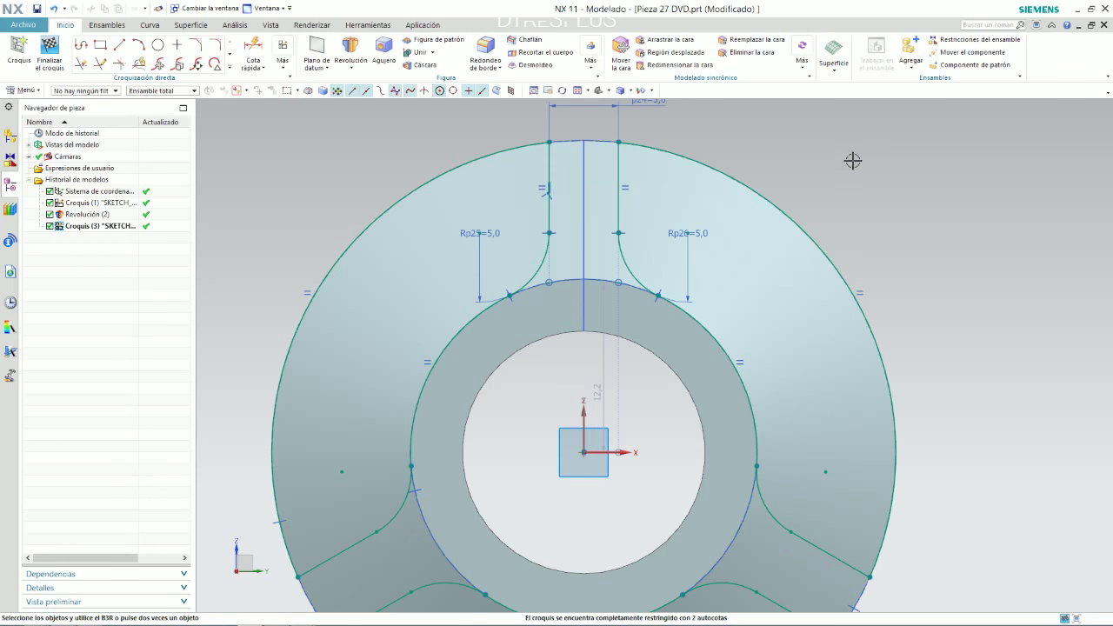
Step: Move the 12,2 dimension to the right of the slot
{"action": "scroll", "coordinate": [900, 160], "scroll_direction": "down", "scroll_amount": 2}
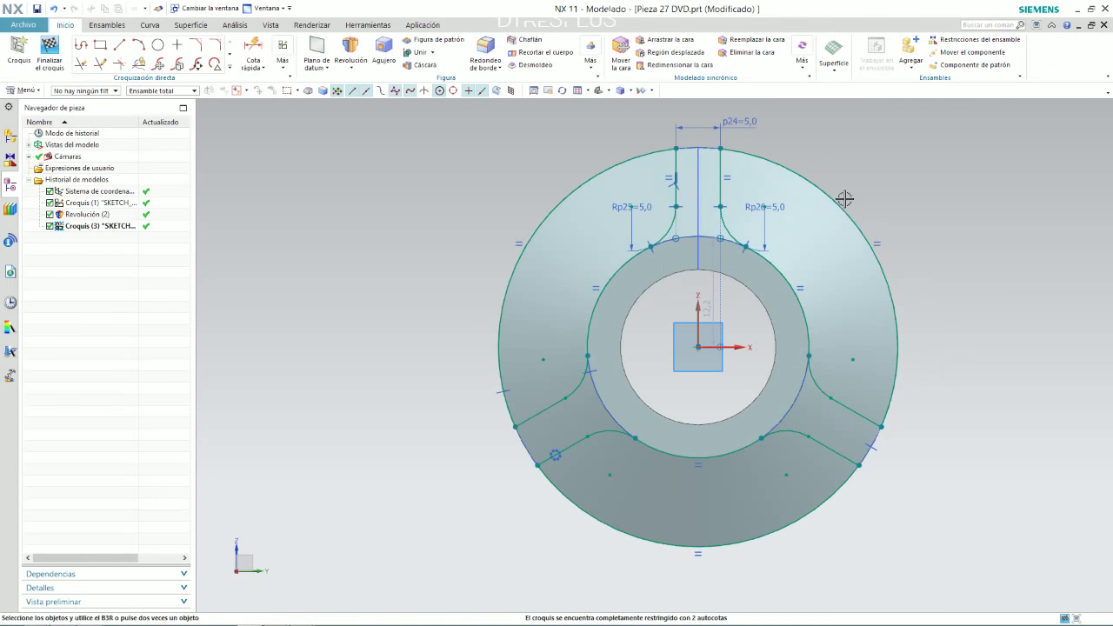
{"action": "scroll", "coordinate": [845, 199], "scroll_direction": "up", "scroll_amount": 3}
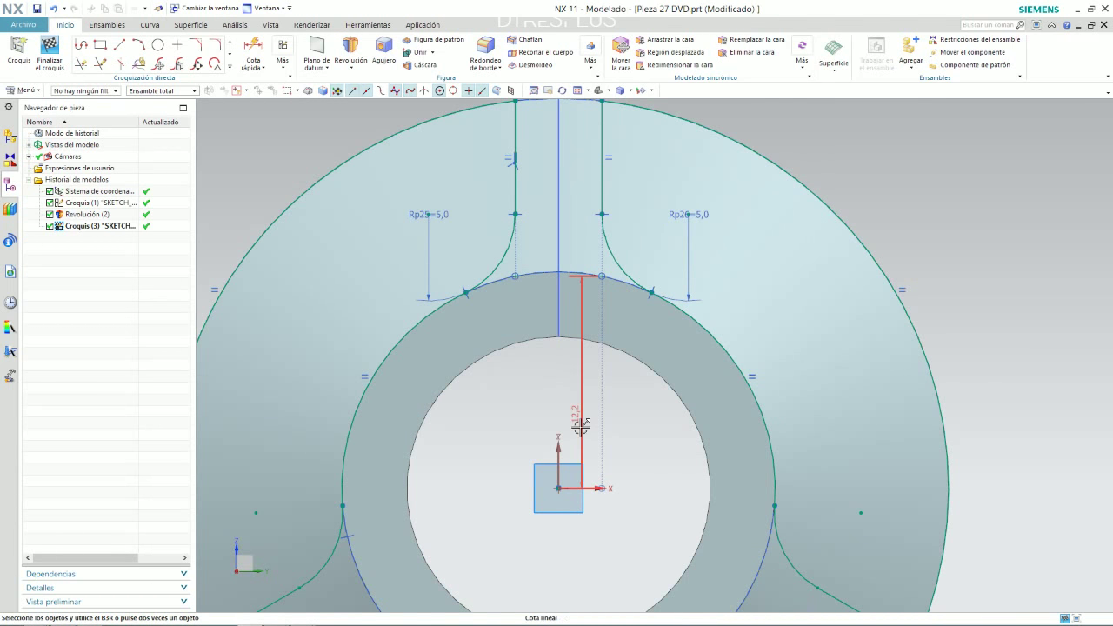
{"action": "left_click_drag", "start_coordinate": [582, 427], "coordinate": [646, 428]}
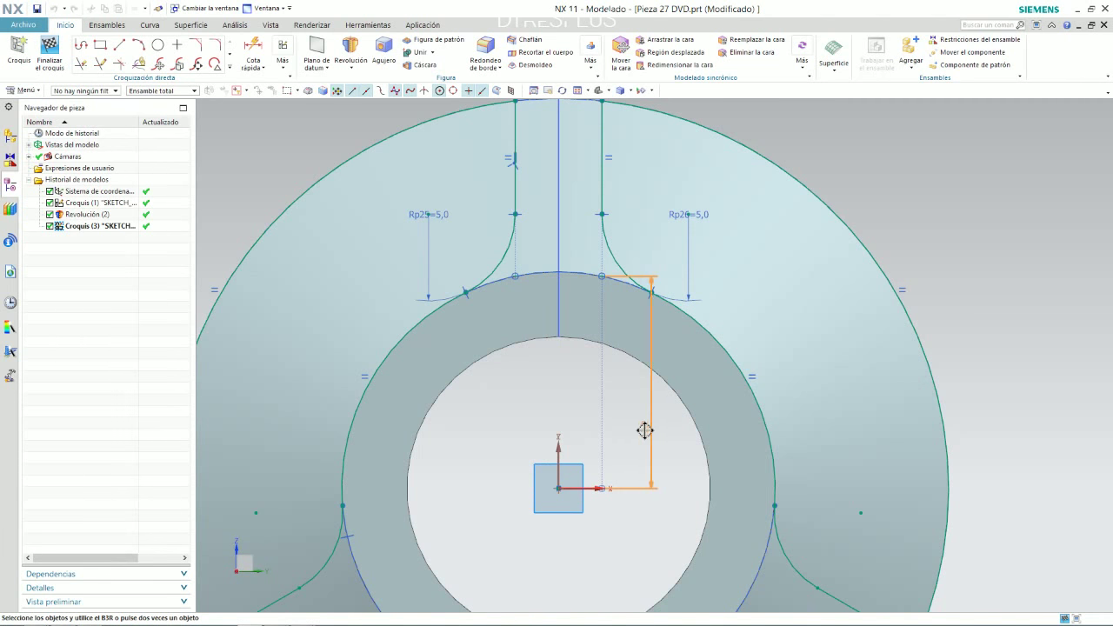
Step: Delete the point-on-curve constraint on the point near the part's centre
{"action": "scroll", "coordinate": [624, 427], "scroll_direction": "down", "scroll_amount": 3}
{"action": "scroll", "coordinate": [612, 429], "scroll_direction": "down", "scroll_amount": 1}
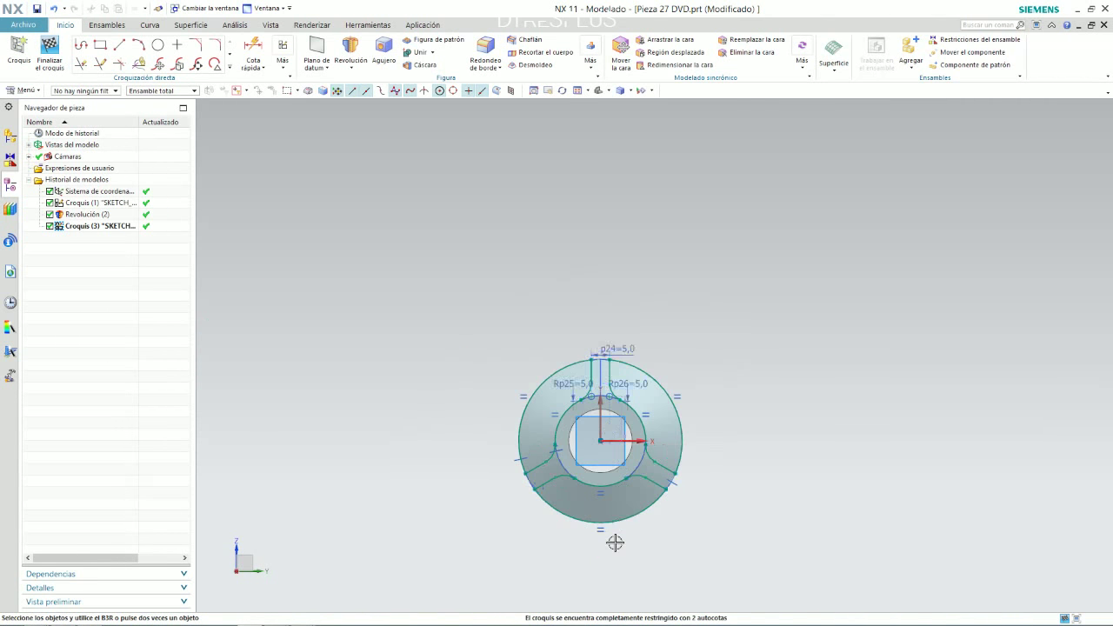
{"action": "scroll", "coordinate": [617, 539], "scroll_direction": "up", "scroll_amount": 4}
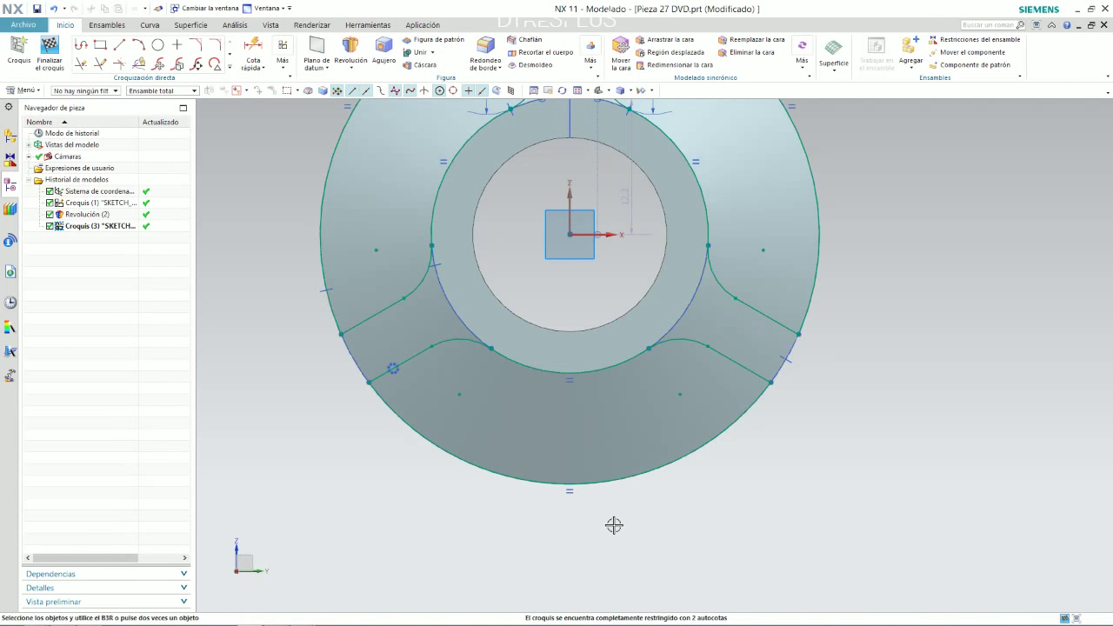
{"action": "scroll", "coordinate": [600, 461], "scroll_direction": "down", "scroll_amount": 1}
{"action": "scroll", "coordinate": [623, 276], "scroll_direction": "up", "scroll_amount": 2}
{"action": "scroll", "coordinate": [574, 348], "scroll_direction": "up", "scroll_amount": 2}
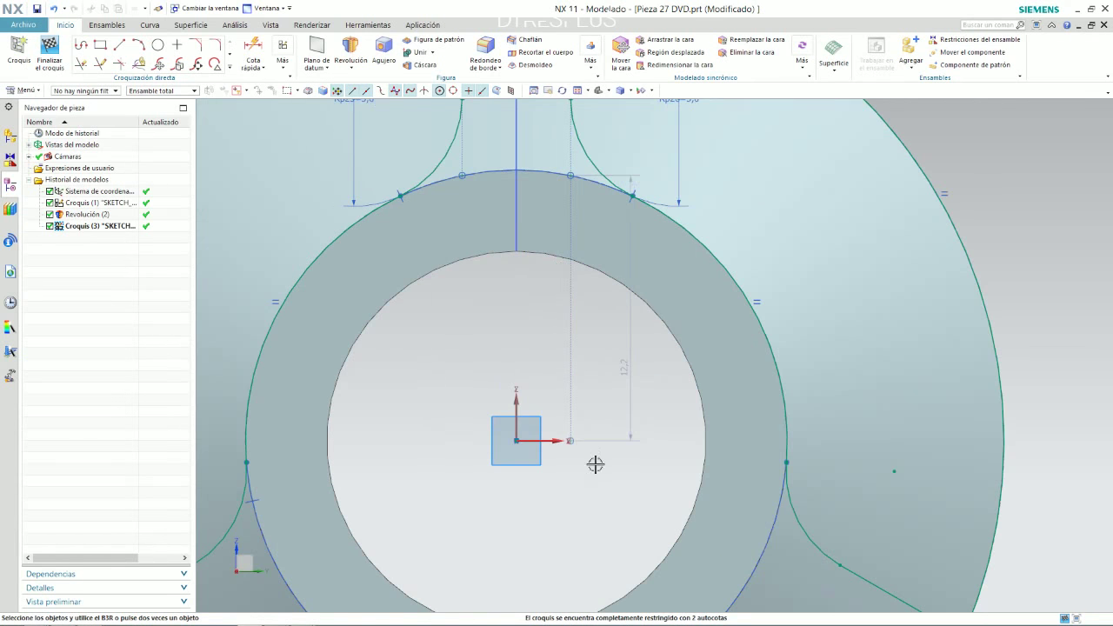
{"action": "scroll", "coordinate": [570, 440], "scroll_direction": "up", "scroll_amount": 4}
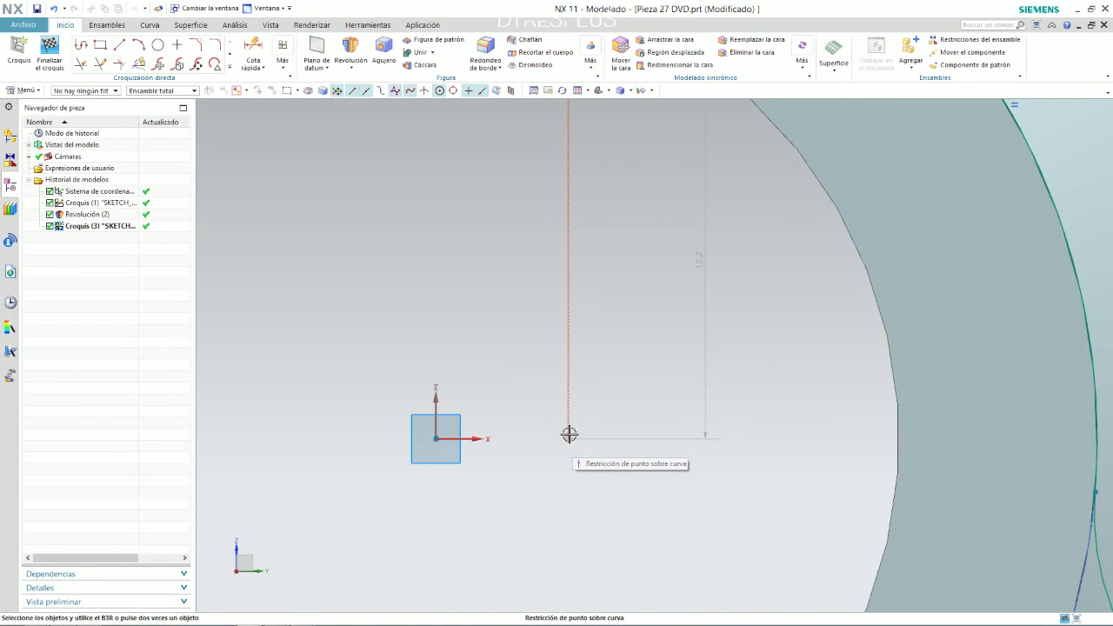
{"action": "left_click", "coordinate": [568, 439]}
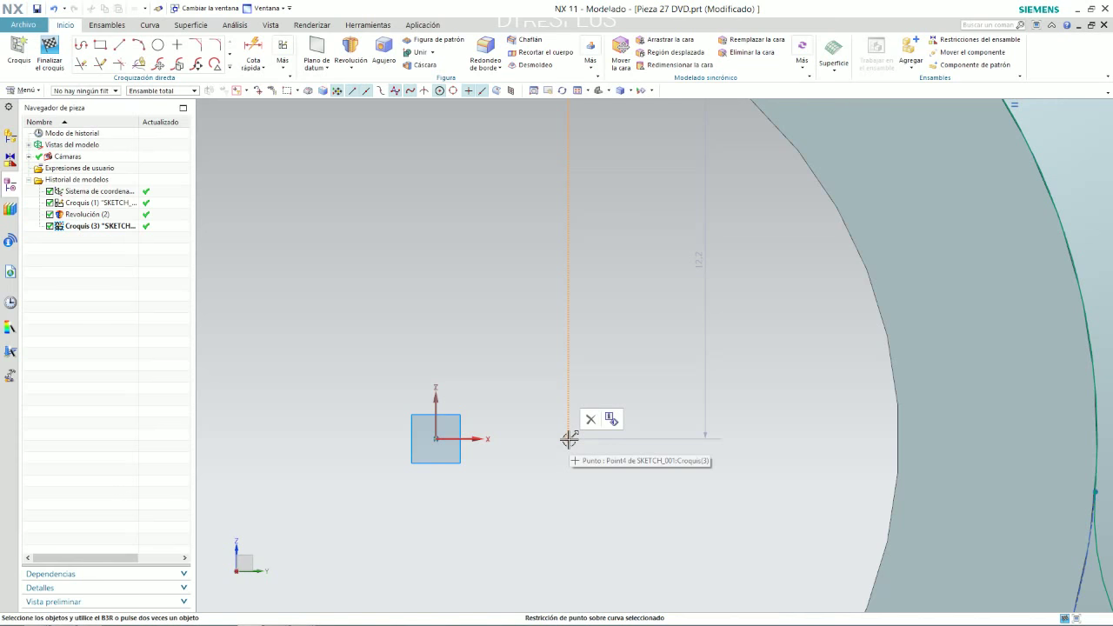
{"action": "left_click", "coordinate": [591, 418]}
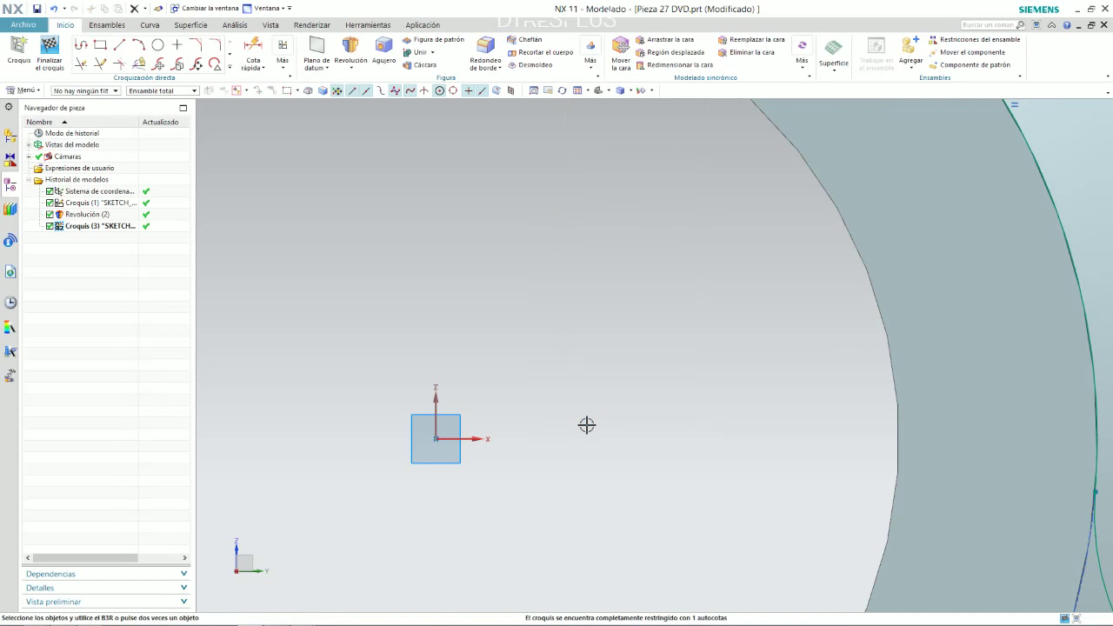
{"action": "scroll", "coordinate": [588, 426], "scroll_direction": "down", "scroll_amount": 4}
{"action": "scroll", "coordinate": [588, 425], "scroll_direction": "down", "scroll_amount": 2}
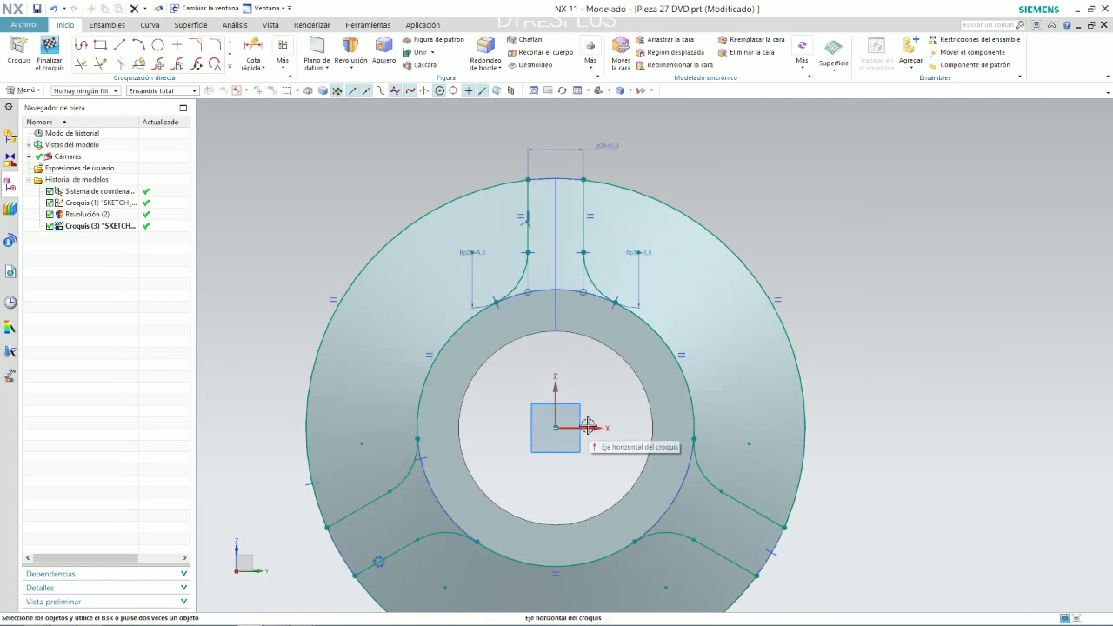
Step: Make the upper and lower lines of the right slot equal in length
{"action": "left_click", "coordinate": [915, 370]}
{"action": "scroll", "coordinate": [889, 315], "scroll_direction": "down", "scroll_amount": 4}
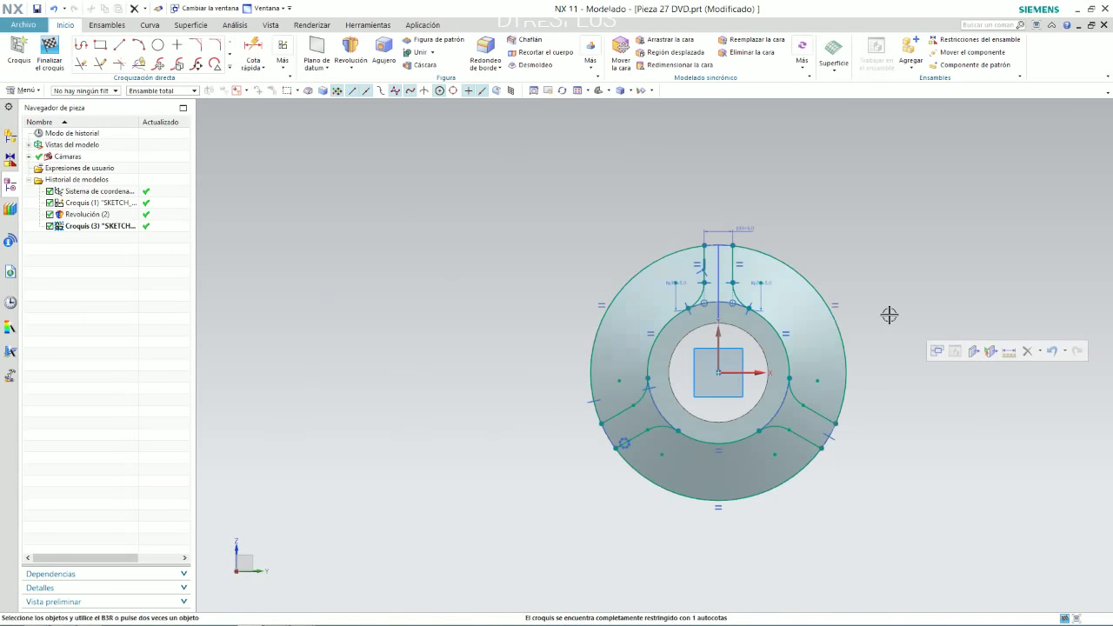
{"action": "scroll", "coordinate": [889, 315], "scroll_direction": "down", "scroll_amount": 2}
{"action": "scroll", "coordinate": [904, 352], "scroll_direction": "up", "scroll_amount": 4}
{"action": "scroll", "coordinate": [856, 379], "scroll_direction": "up", "scroll_amount": 1}
{"action": "scroll", "coordinate": [856, 379], "scroll_direction": "up", "scroll_amount": 3}
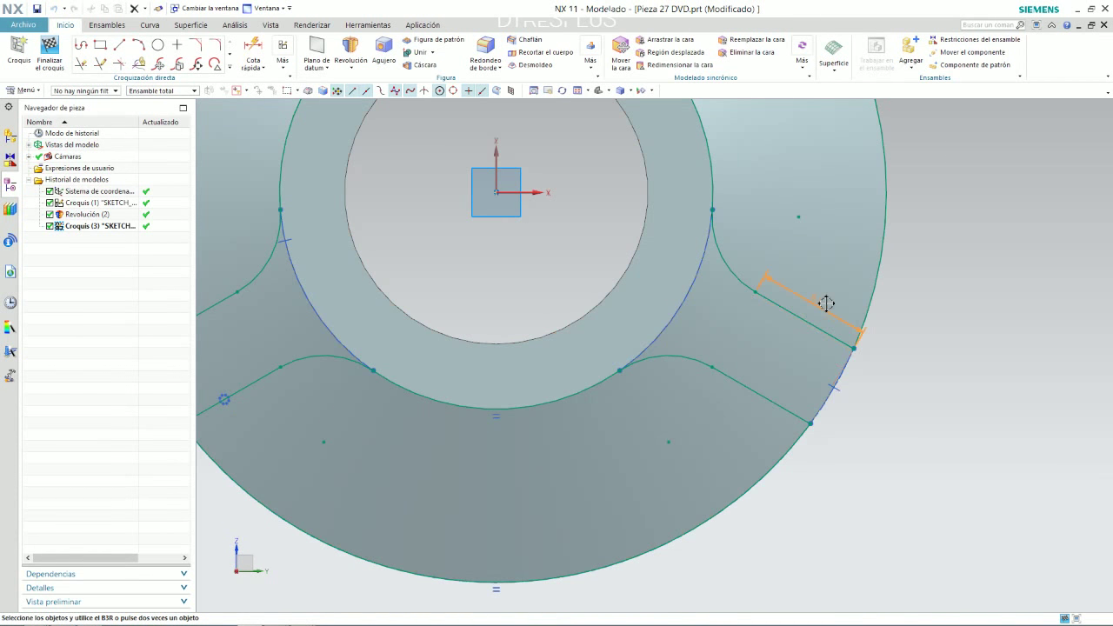
{"action": "left_click", "coordinate": [790, 312]}
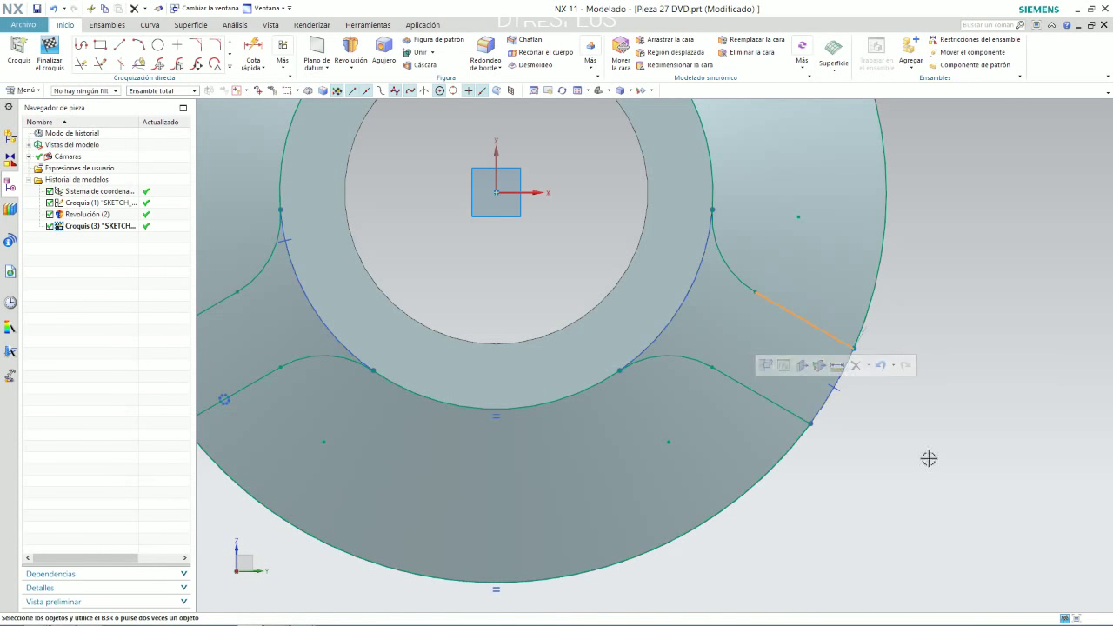
{"action": "left_click", "coordinate": [907, 450]}
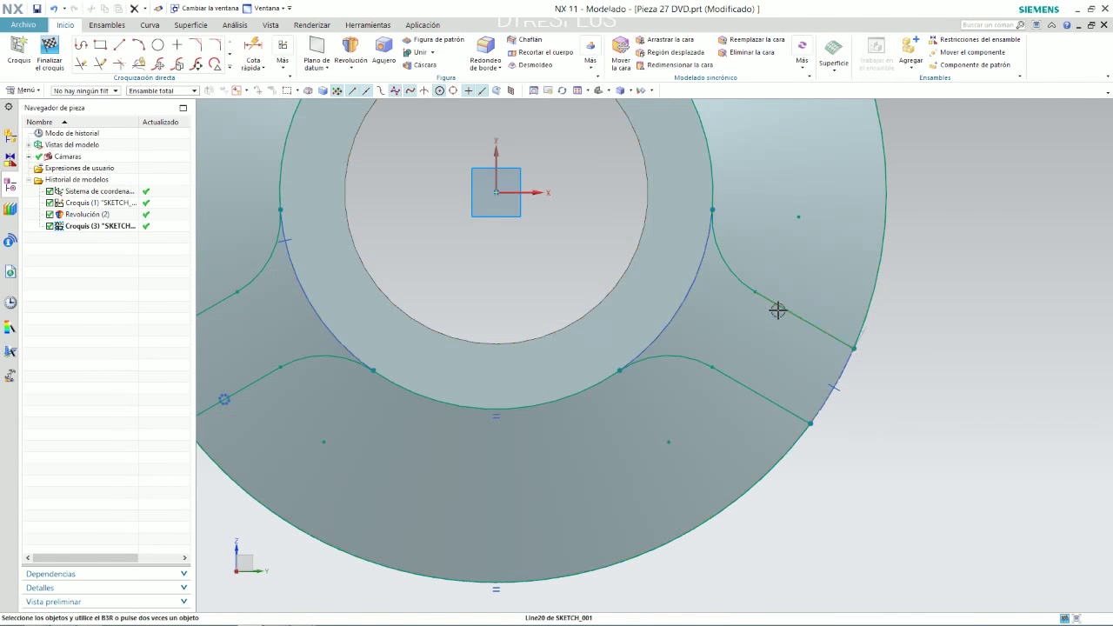
{"action": "left_click", "coordinate": [777, 307]}
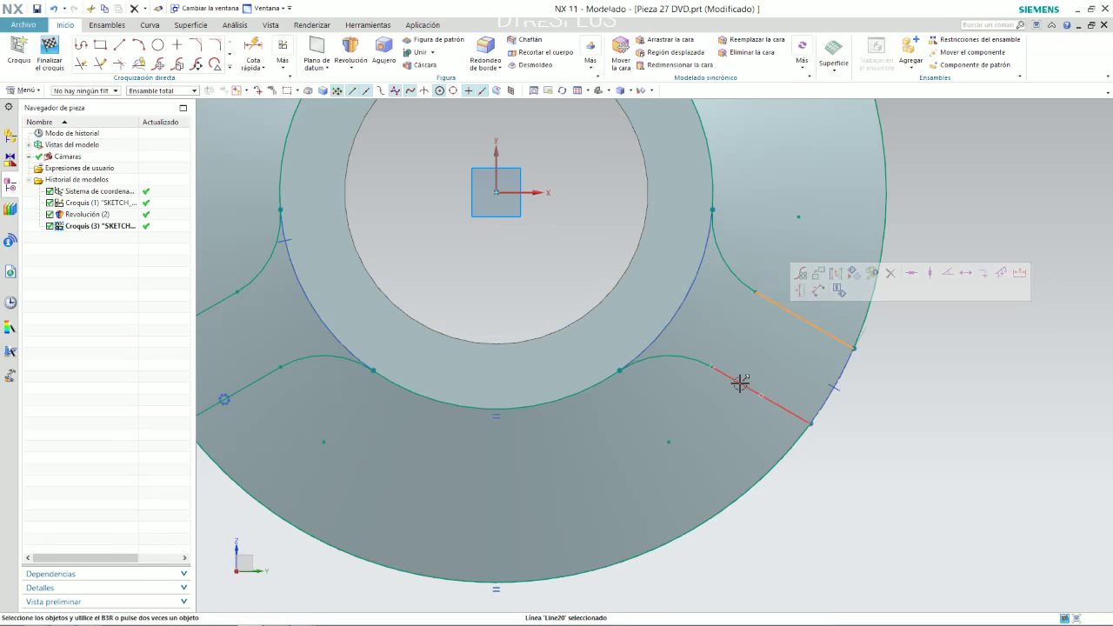
{"action": "left_click", "coordinate": [739, 383]}
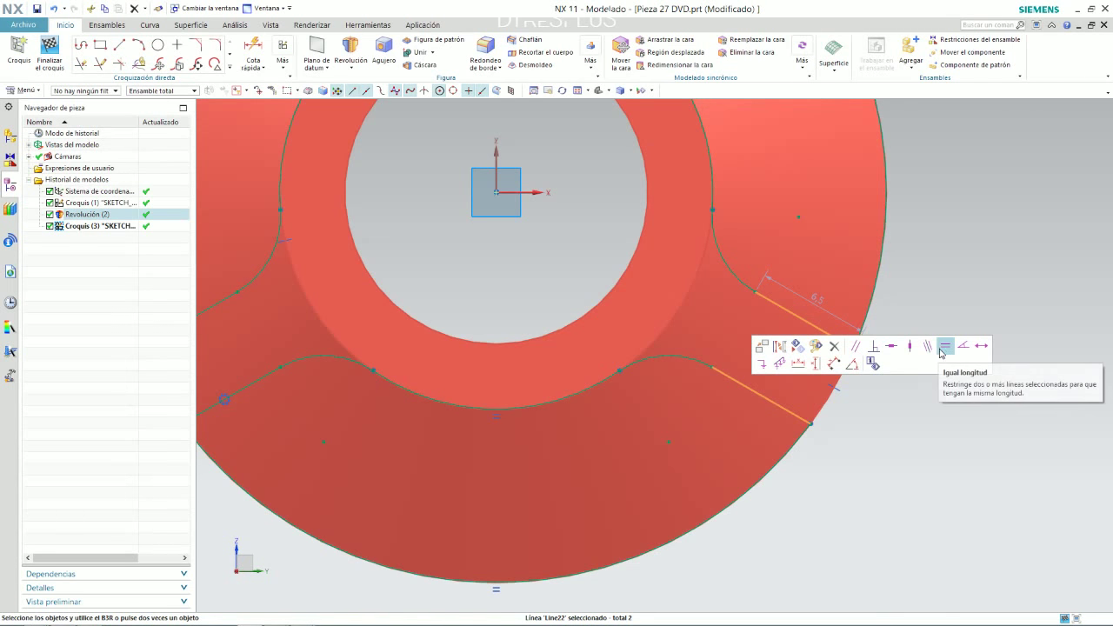
{"action": "left_click", "coordinate": [944, 347]}
Step: Make the upper and lower lines of the left slot equal in length
{"action": "scroll", "coordinate": [908, 401], "scroll_direction": "down", "scroll_amount": 3}
{"action": "scroll", "coordinate": [529, 390], "scroll_direction": "up", "scroll_amount": 3}
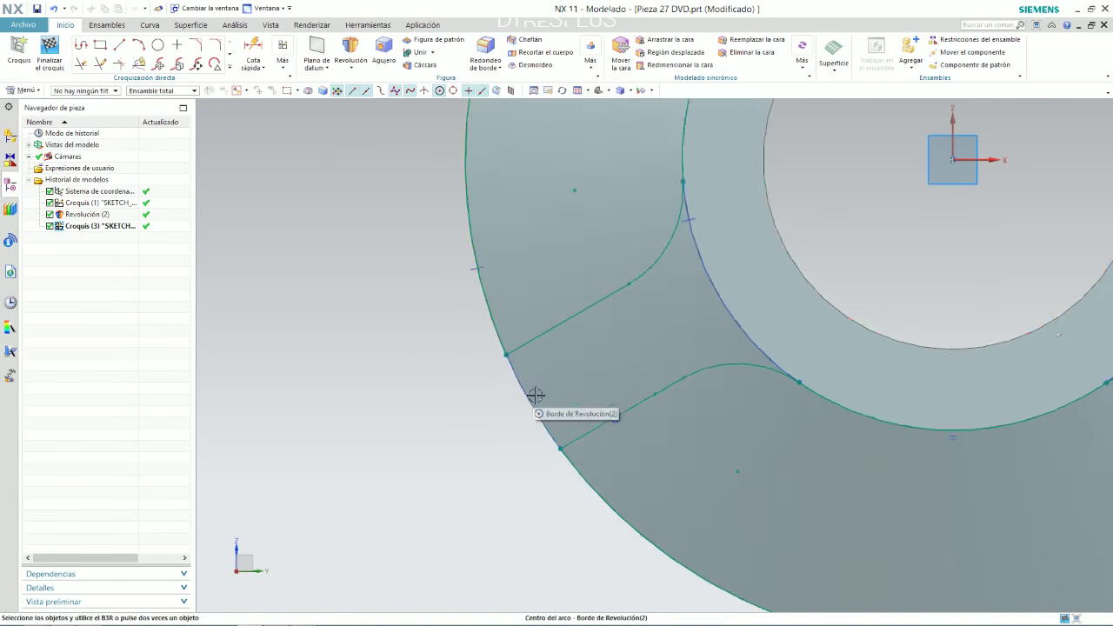
{"action": "scroll", "coordinate": [526, 434], "scroll_direction": "down", "scroll_amount": 3}
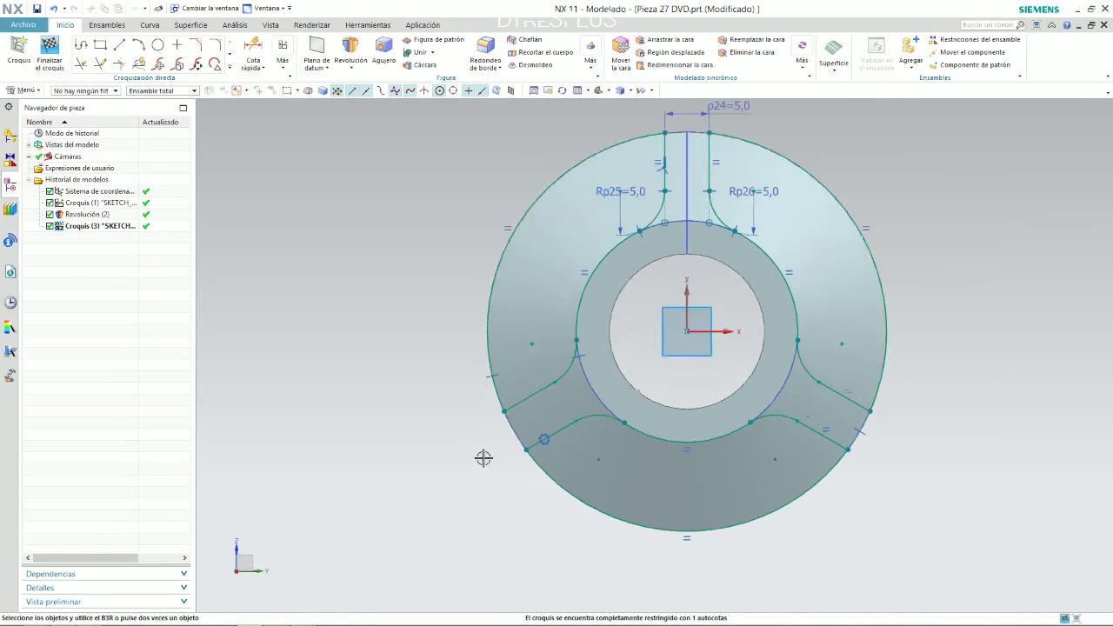
{"action": "scroll", "coordinate": [481, 455], "scroll_direction": "up", "scroll_amount": 5}
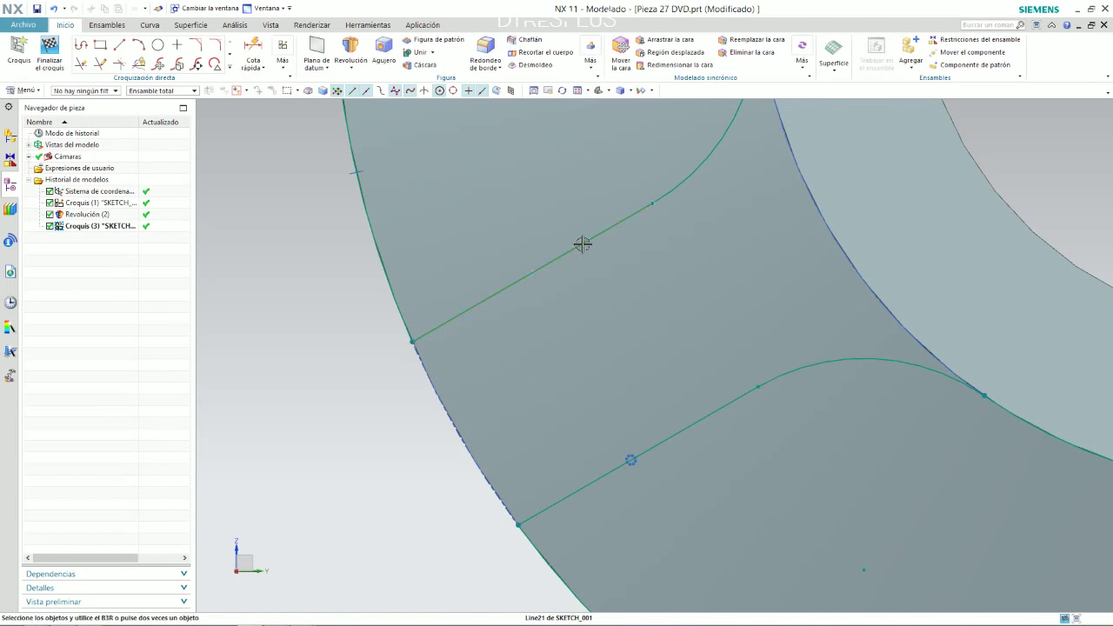
{"action": "left_click", "coordinate": [583, 244]}
{"action": "left_click", "coordinate": [721, 408]}
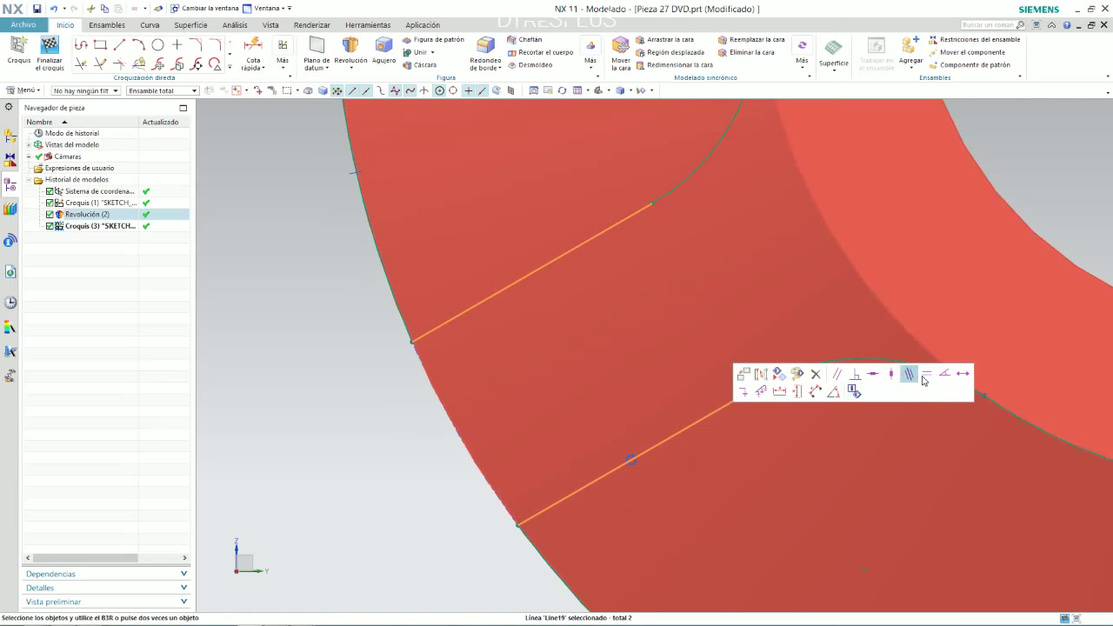
{"action": "left_click", "coordinate": [909, 373]}
Step: Box-select the whole sketch and part to inspect it, then clear the selection
{"action": "scroll", "coordinate": [567, 402], "scroll_direction": "down", "scroll_amount": 5}
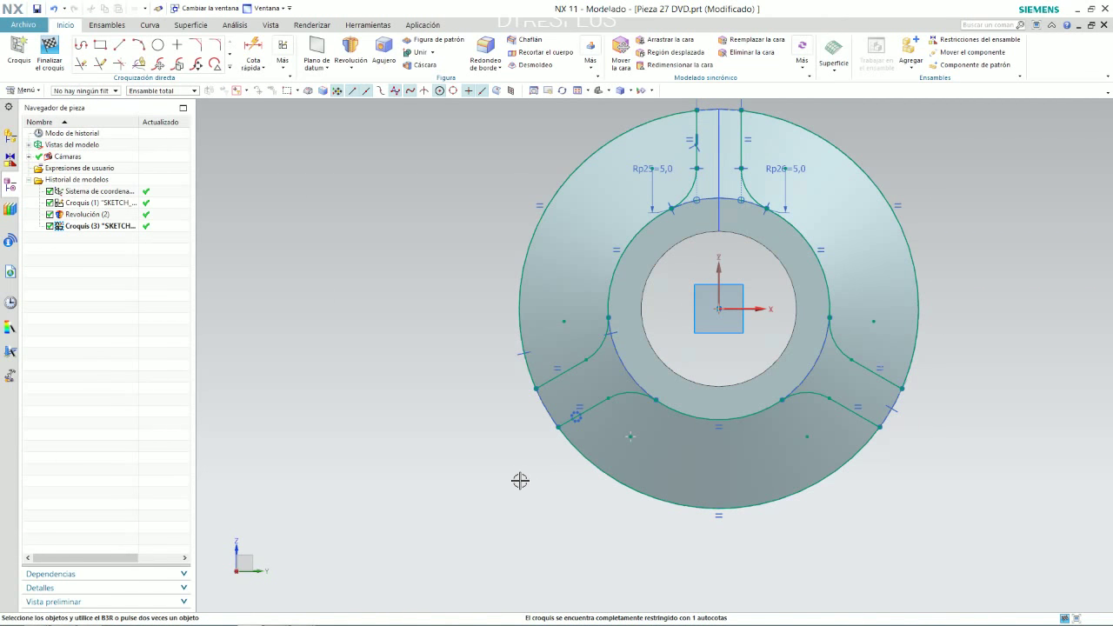
{"action": "scroll", "coordinate": [629, 444], "scroll_direction": "up", "scroll_amount": 3}
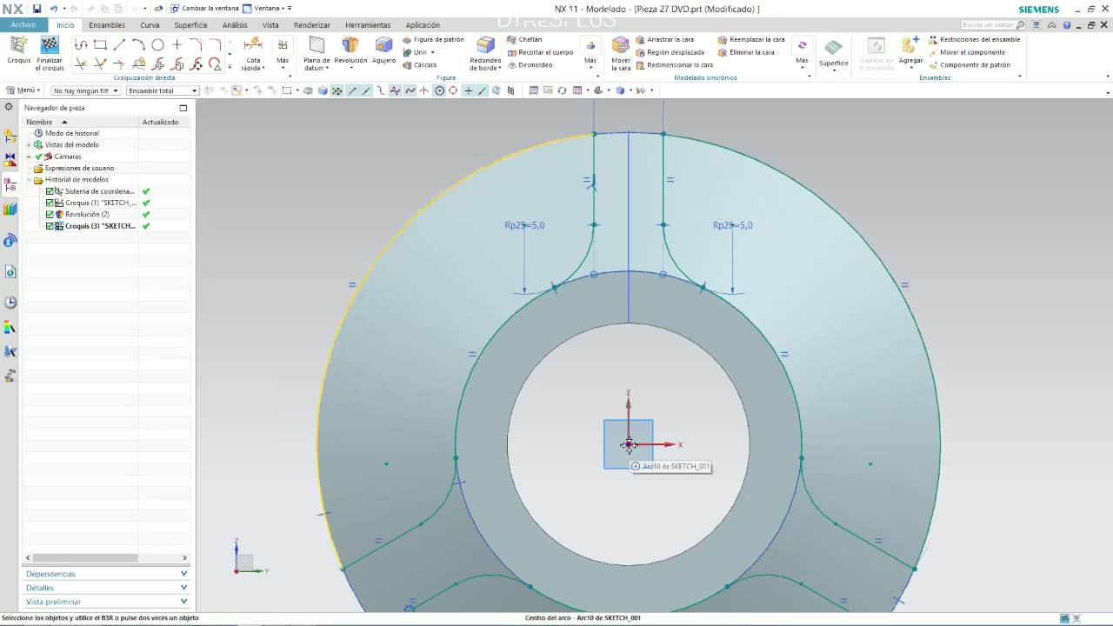
{"action": "scroll", "coordinate": [641, 181], "scroll_direction": "up", "scroll_amount": 3}
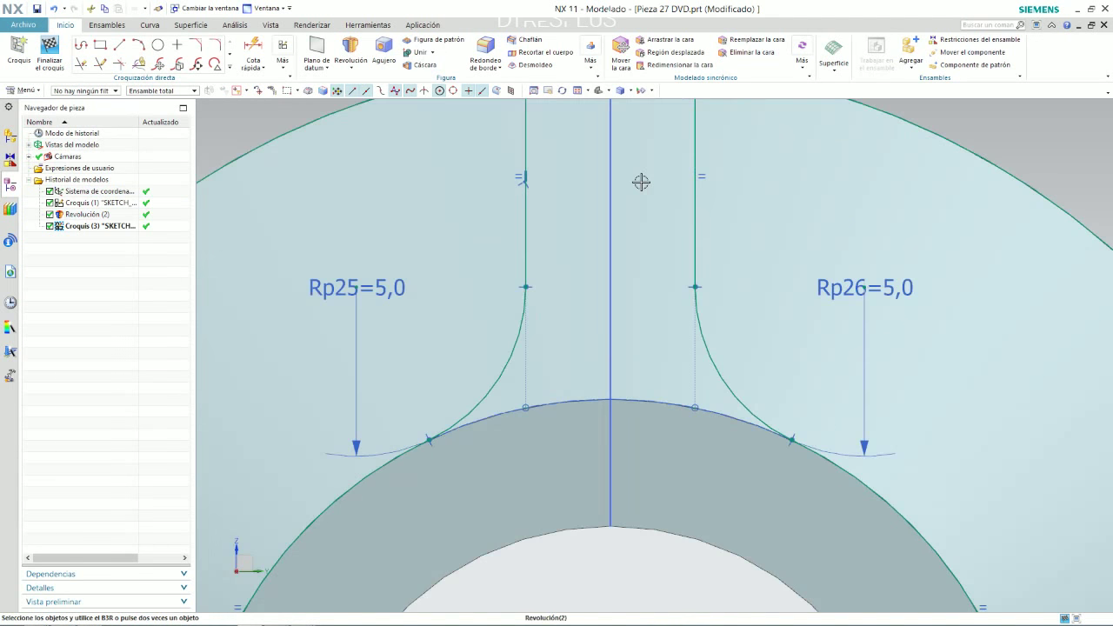
{"action": "scroll", "coordinate": [609, 374], "scroll_direction": "down", "scroll_amount": 3}
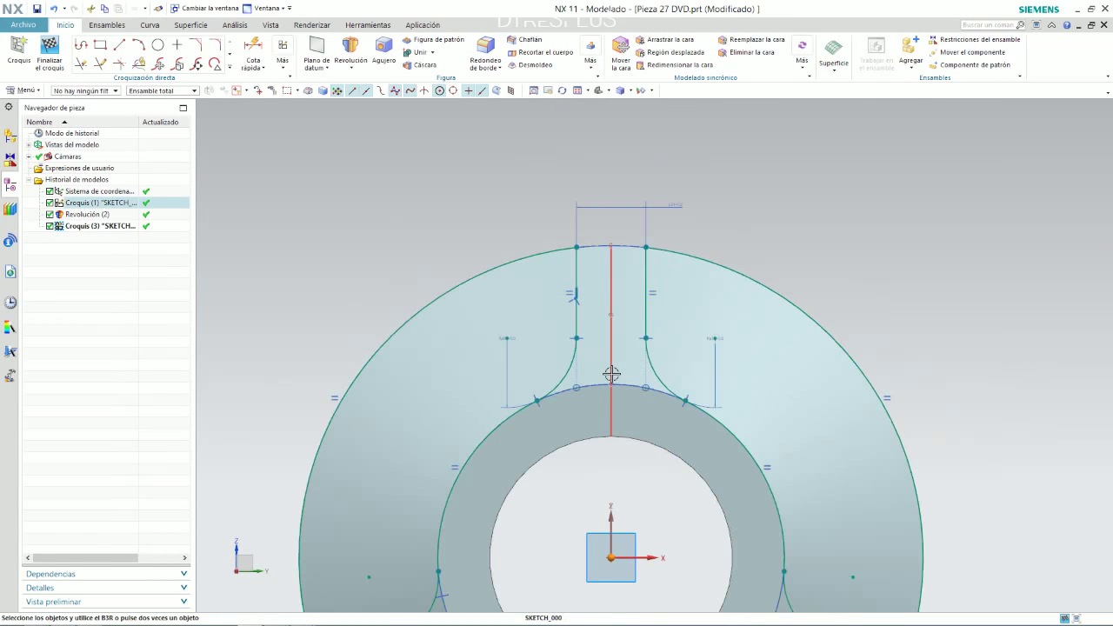
{"action": "scroll", "coordinate": [738, 266], "scroll_direction": "down", "scroll_amount": 2}
{"action": "scroll", "coordinate": [738, 266], "scroll_direction": "down", "scroll_amount": 2}
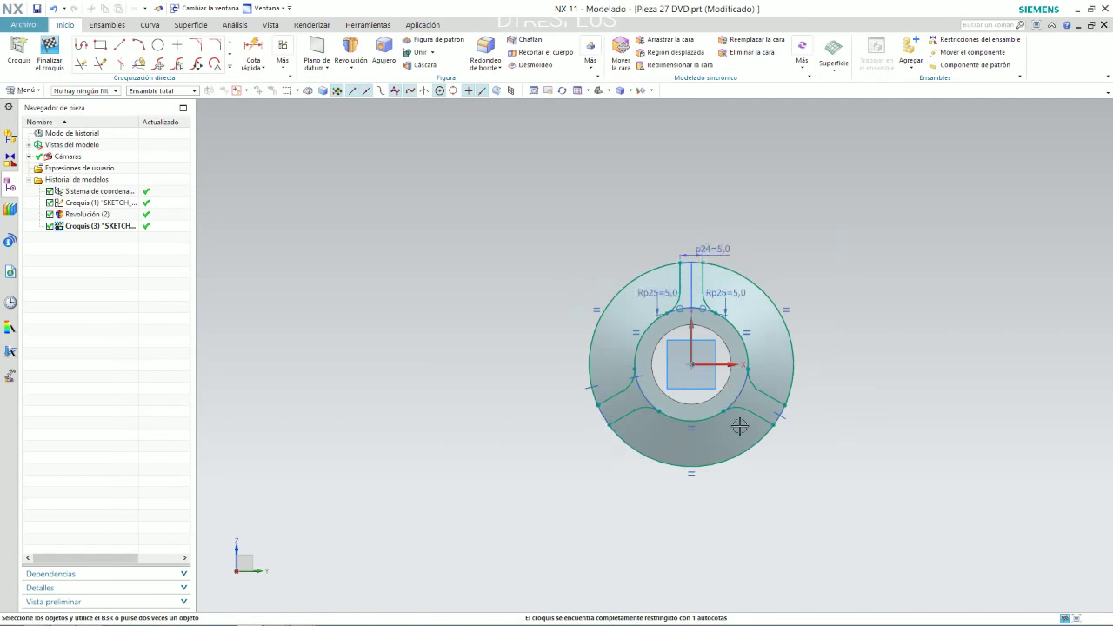
{"action": "scroll", "coordinate": [626, 330], "scroll_direction": "up", "scroll_amount": 3}
{"action": "scroll", "coordinate": [446, 400], "scroll_direction": "down", "scroll_amount": 1}
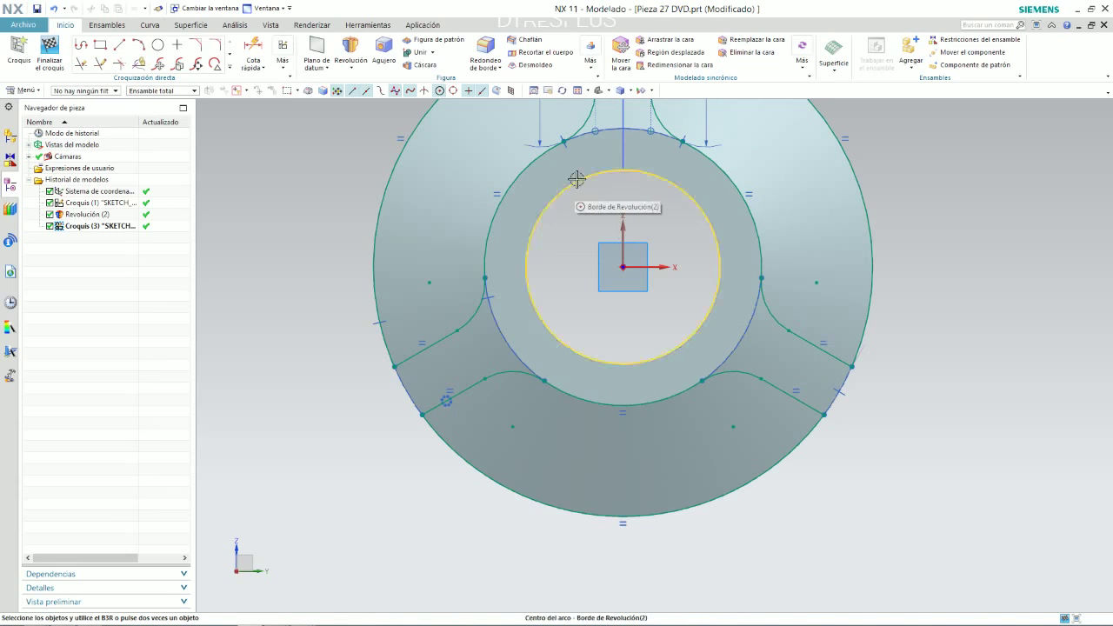
{"action": "scroll", "coordinate": [592, 418], "scroll_direction": "down", "scroll_amount": 2}
{"action": "scroll", "coordinate": [636, 129], "scroll_direction": "up", "scroll_amount": 2}
{"action": "scroll", "coordinate": [632, 148], "scroll_direction": "down", "scroll_amount": 2}
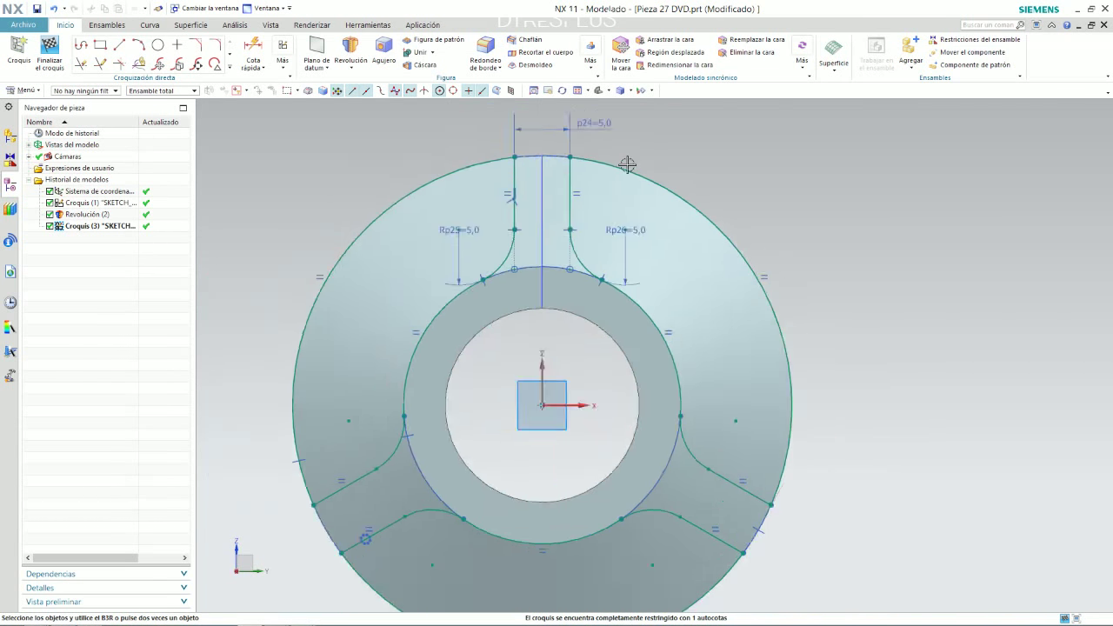
{"action": "scroll", "coordinate": [641, 179], "scroll_direction": "down", "scroll_amount": 2}
{"action": "scroll", "coordinate": [589, 174], "scroll_direction": "up", "scroll_amount": 5}
{"action": "scroll", "coordinate": [642, 205], "scroll_direction": "down", "scroll_amount": 4}
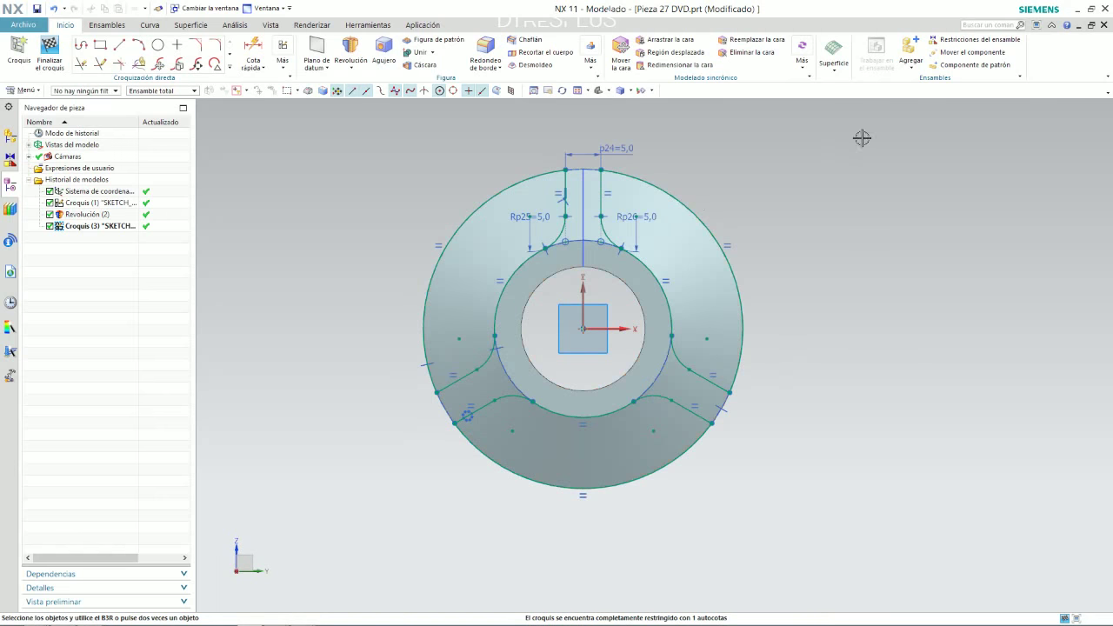
{"action": "left_click_drag", "start_coordinate": [862, 137], "coordinate": [245, 535]}
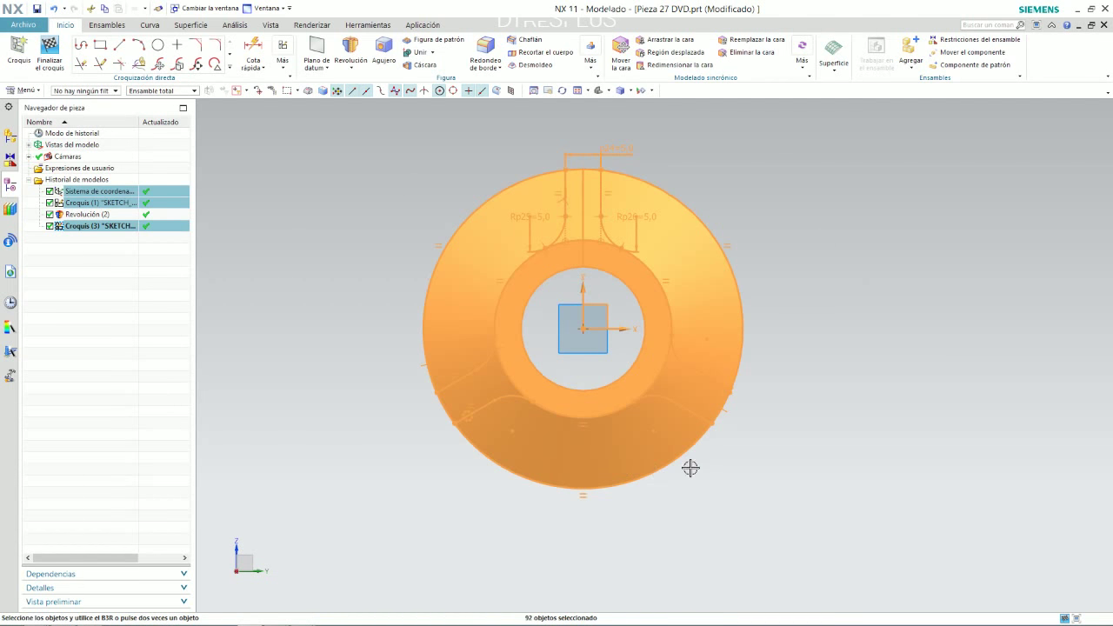
{"action": "key", "text": "Escape"}
Step: Select the 6.5 linear dimension and the upper line of the right slot
{"action": "scroll", "coordinate": [668, 465], "scroll_direction": "down", "scroll_amount": 5}
{"action": "scroll", "coordinate": [666, 463], "scroll_direction": "down", "scroll_amount": 3}
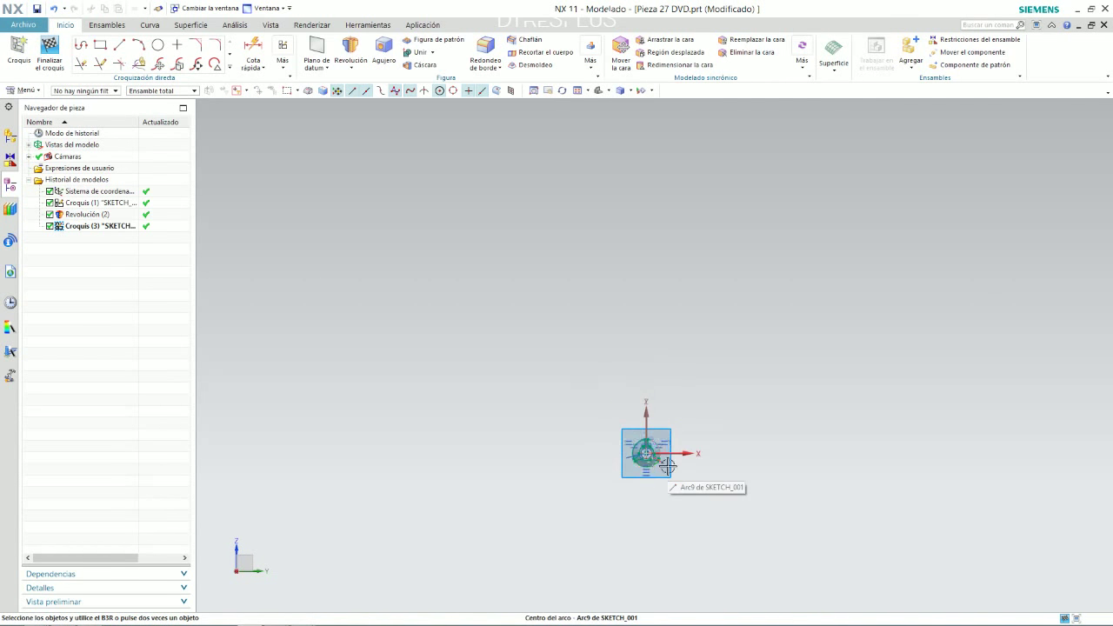
{"action": "scroll", "coordinate": [664, 463], "scroll_direction": "up", "scroll_amount": 2}
{"action": "scroll", "coordinate": [664, 462], "scroll_direction": "up", "scroll_amount": 3}
{"action": "scroll", "coordinate": [613, 435], "scroll_direction": "down", "scroll_amount": 1}
{"action": "scroll", "coordinate": [622, 459], "scroll_direction": "down", "scroll_amount": 2}
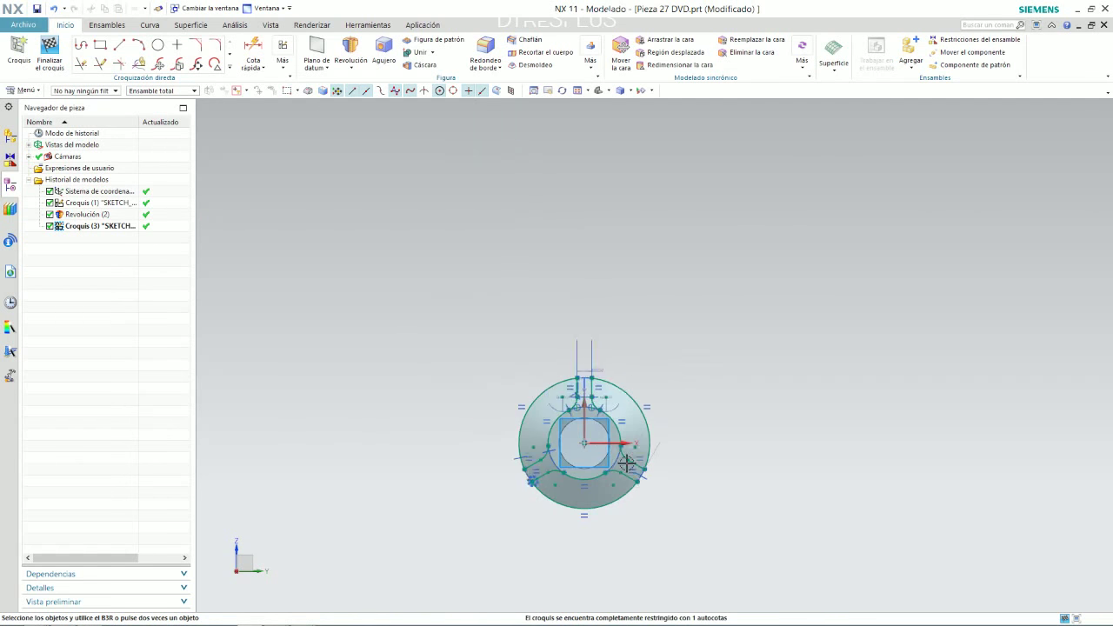
{"action": "scroll", "coordinate": [644, 478], "scroll_direction": "down", "scroll_amount": 1}
{"action": "scroll", "coordinate": [647, 500], "scroll_direction": "up", "scroll_amount": 2}
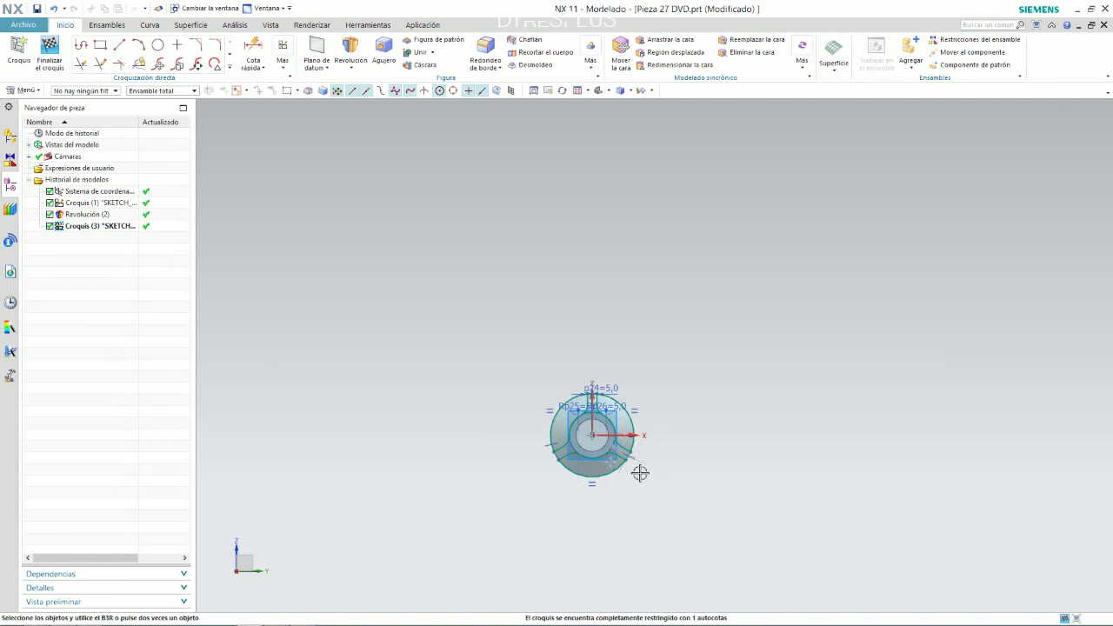
{"action": "left_click", "coordinate": [641, 461]}
{"action": "scroll", "coordinate": [633, 467], "scroll_direction": "up", "scroll_amount": 3}
{"action": "scroll", "coordinate": [589, 464], "scroll_direction": "up", "scroll_amount": 2}
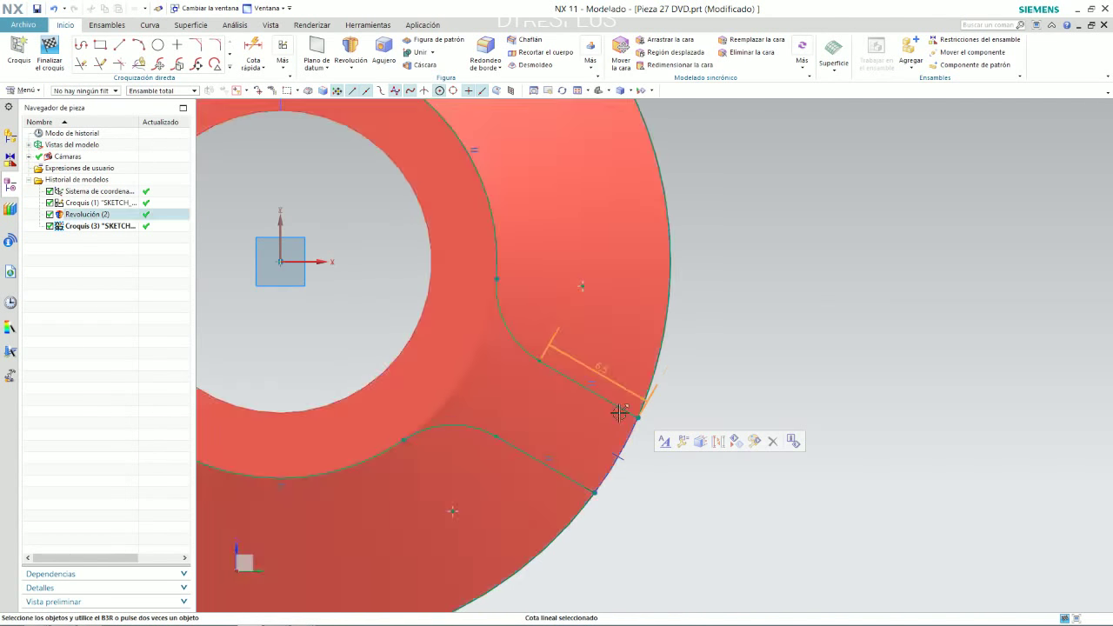
{"action": "scroll", "coordinate": [620, 477], "scroll_direction": "down", "scroll_amount": 1}
{"action": "scroll", "coordinate": [610, 368], "scroll_direction": "down", "scroll_amount": 4}
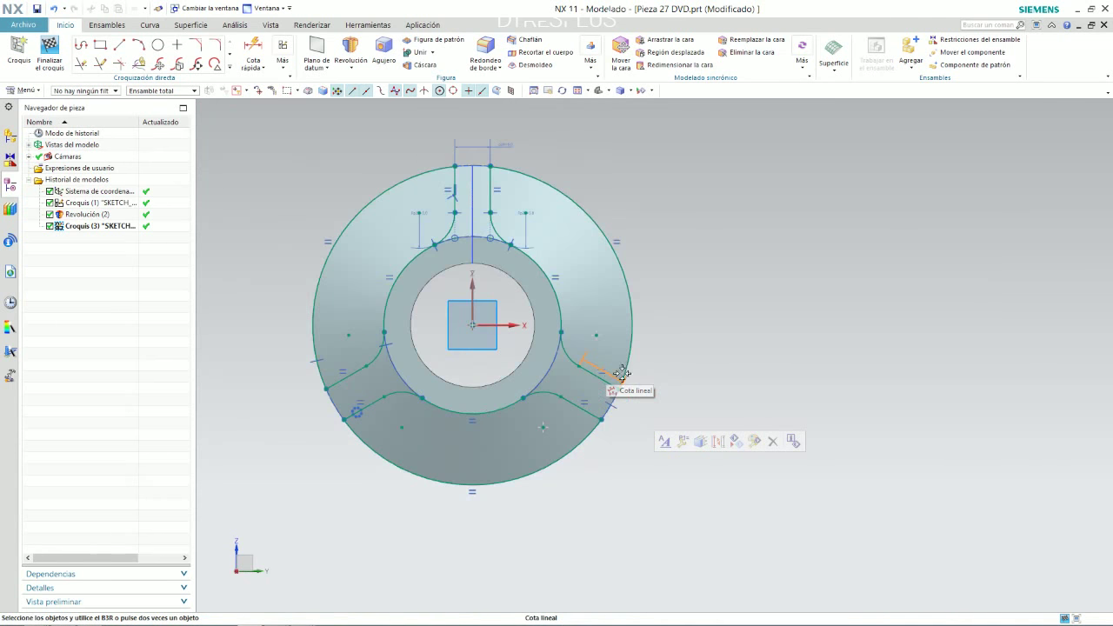
{"action": "scroll", "coordinate": [575, 377], "scroll_direction": "up", "scroll_amount": 4}
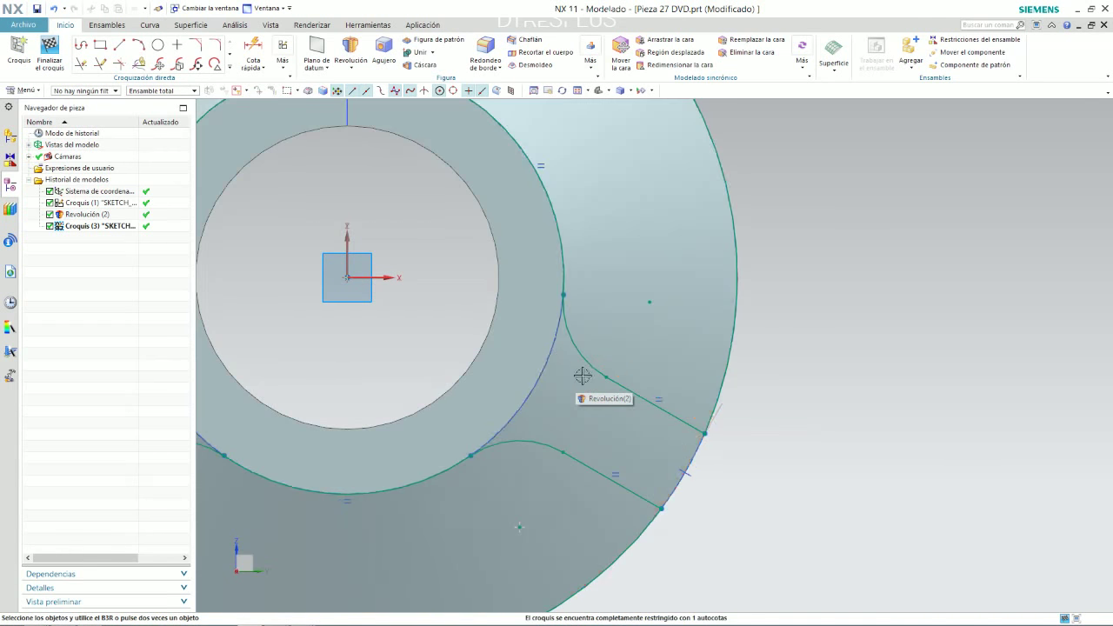
{"action": "left_click", "coordinate": [629, 385]}
{"action": "scroll", "coordinate": [606, 405], "scroll_direction": "down", "scroll_amount": 4}
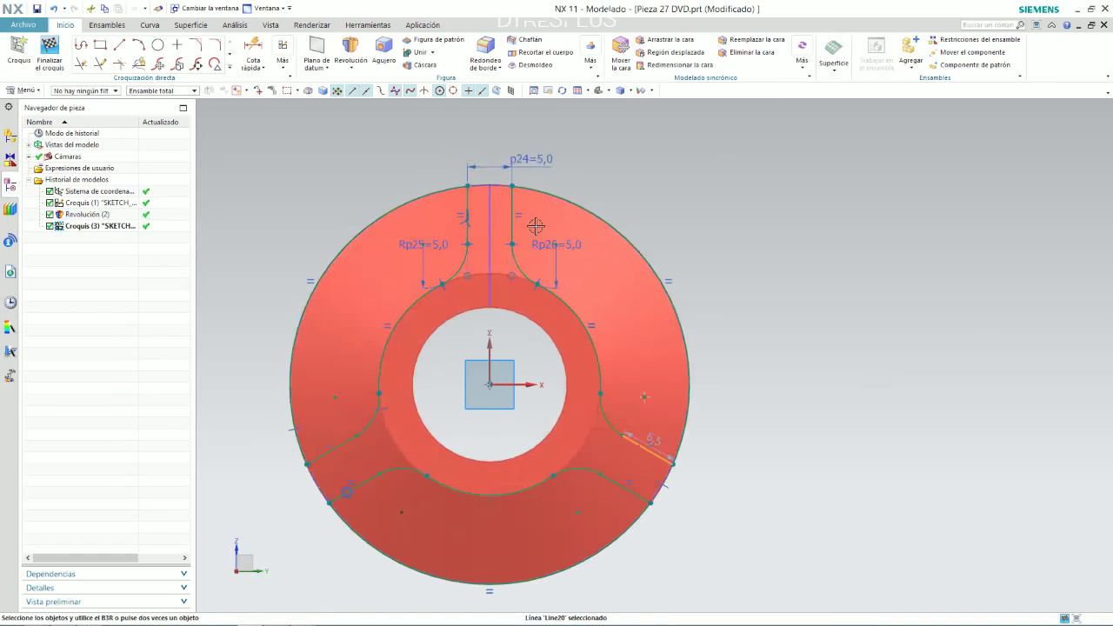
Step: Constrain the right vertical slot line so the top spoke's sides match and the sketch is fully constrained
{"action": "left_click", "coordinate": [511, 226]}
{"action": "left_click", "coordinate": [511, 221]}
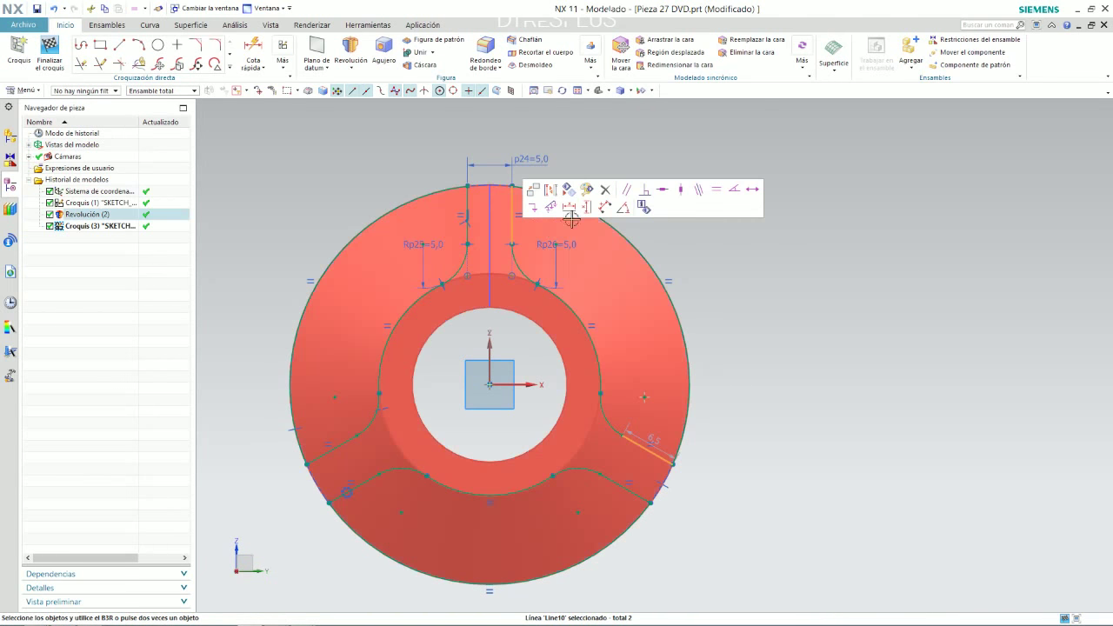
{"action": "key", "text": "Escape"}
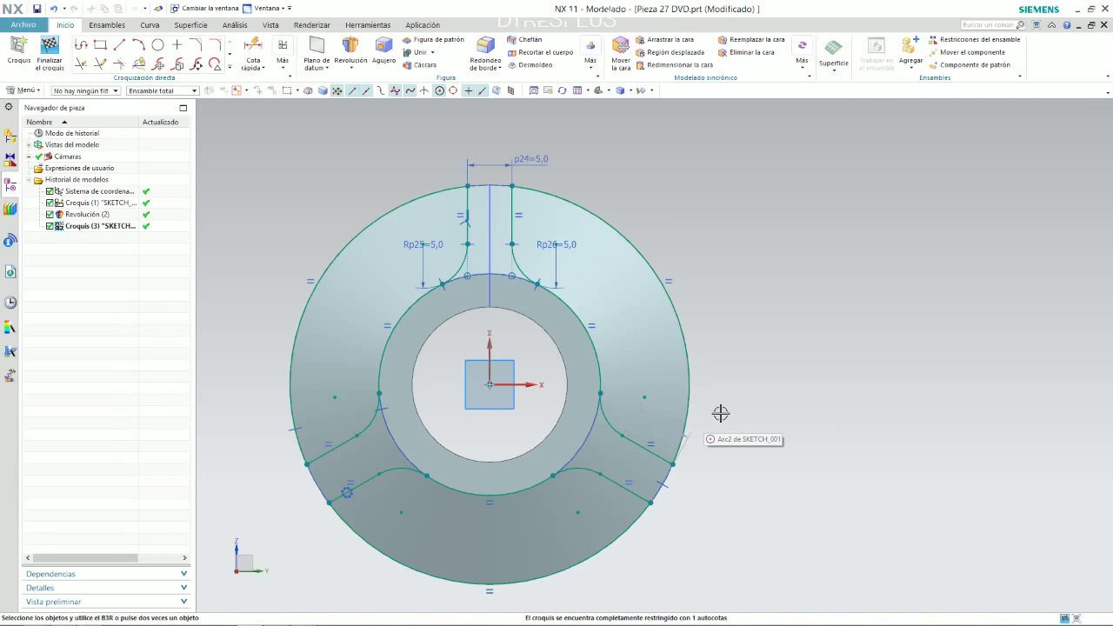
{"action": "scroll", "coordinate": [547, 261], "scroll_direction": "up", "scroll_amount": 3}
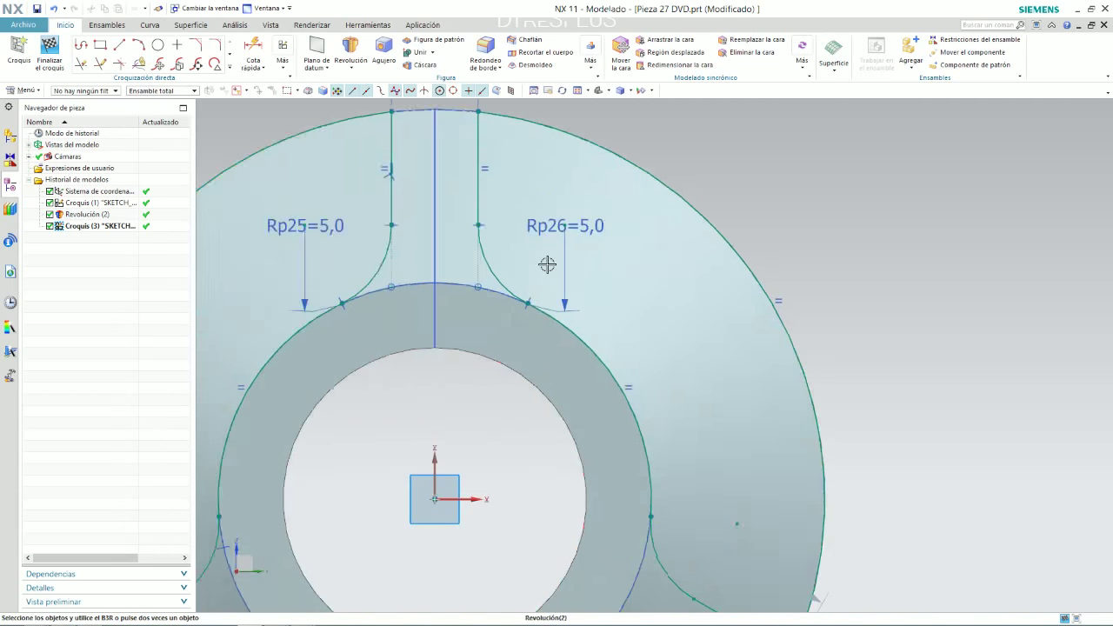
{"action": "scroll", "coordinate": [546, 263], "scroll_direction": "down", "scroll_amount": 3}
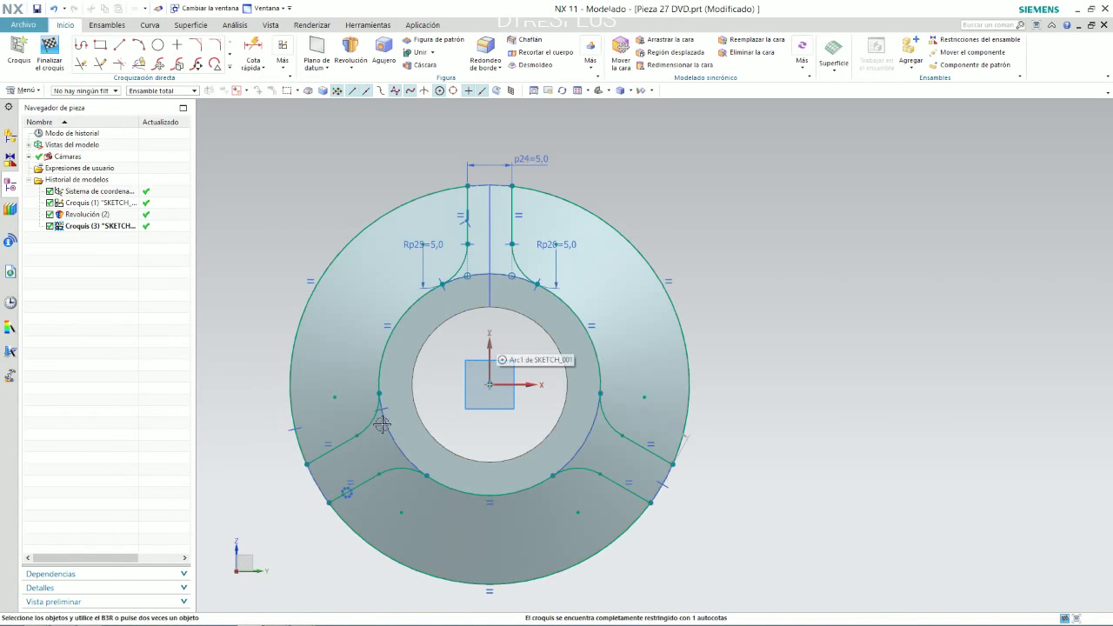
{"action": "left_click_drag", "start_coordinate": [374, 424], "coordinate": [388, 436]}
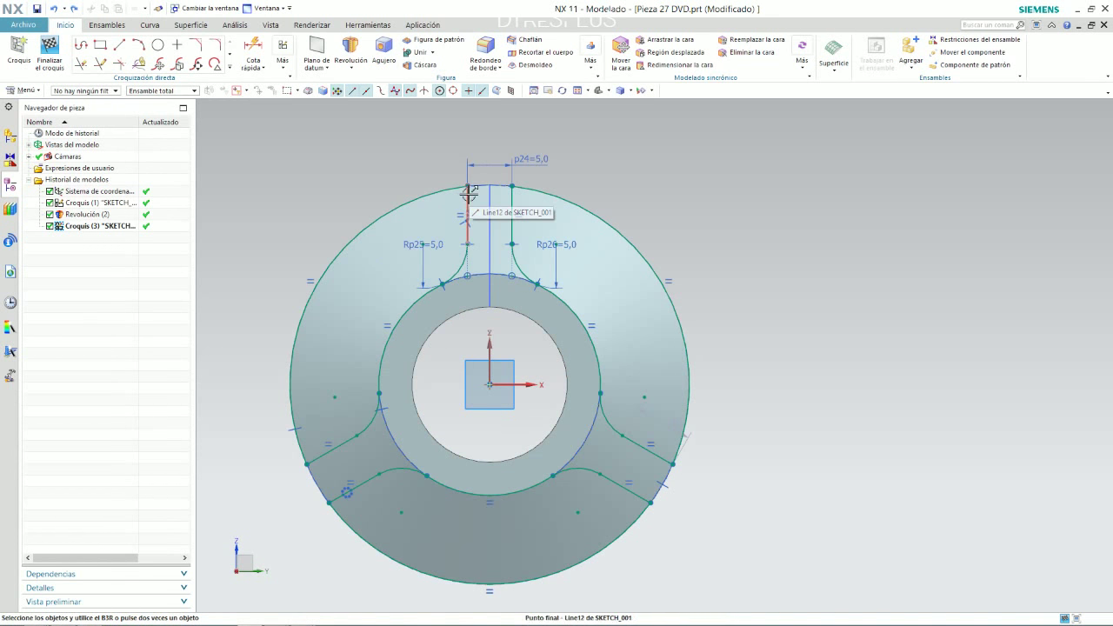
{"action": "left_click", "coordinate": [512, 201]}
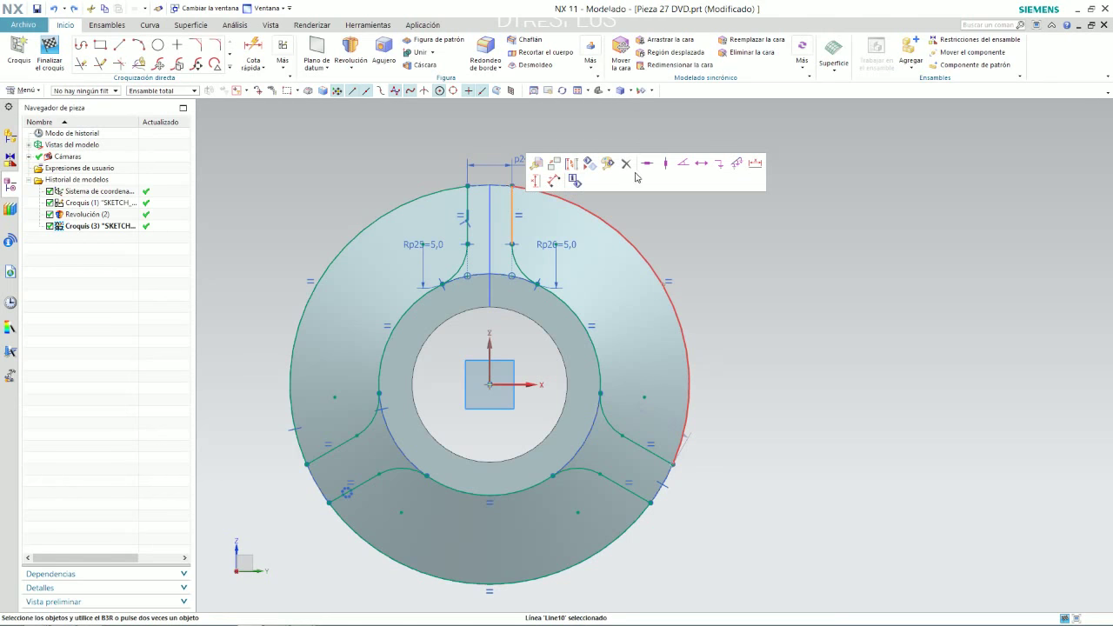
{"action": "left_click", "coordinate": [665, 164]}
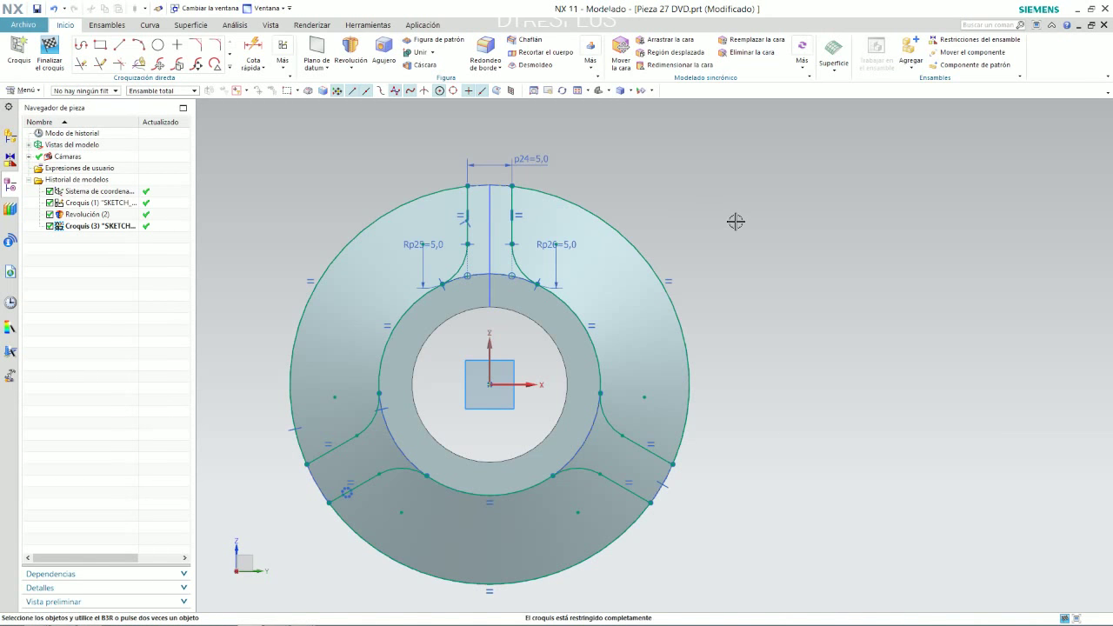
{"action": "scroll", "coordinate": [729, 250], "scroll_direction": "up", "scroll_amount": 2}
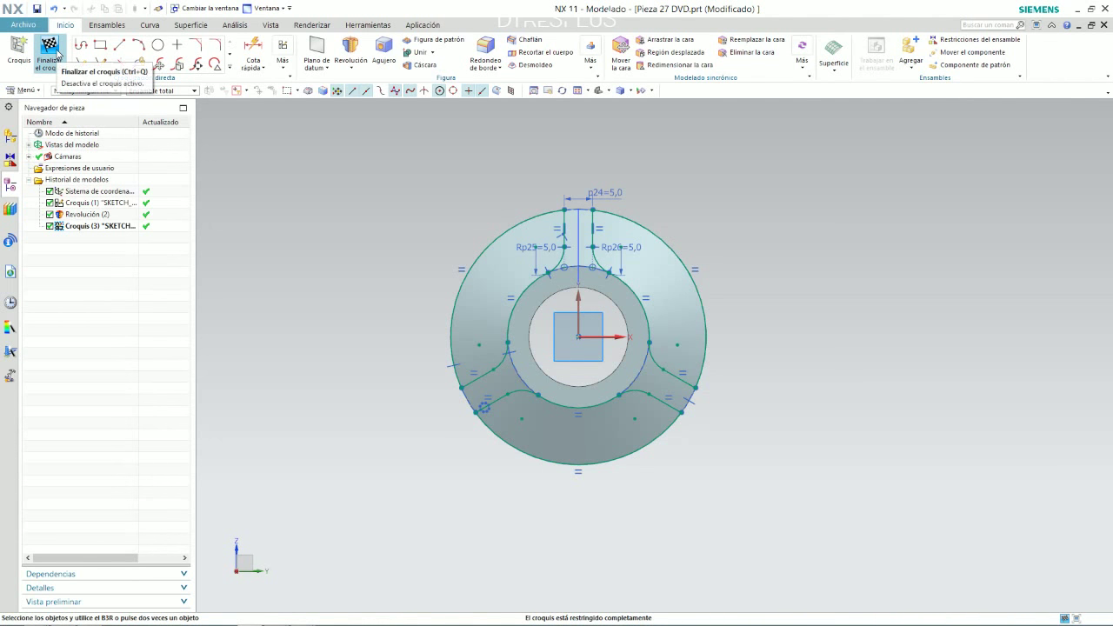
Step: Finish the sketch and start an extrude using Croquis (3) as the profile
{"action": "left_click", "coordinate": [55, 54]}
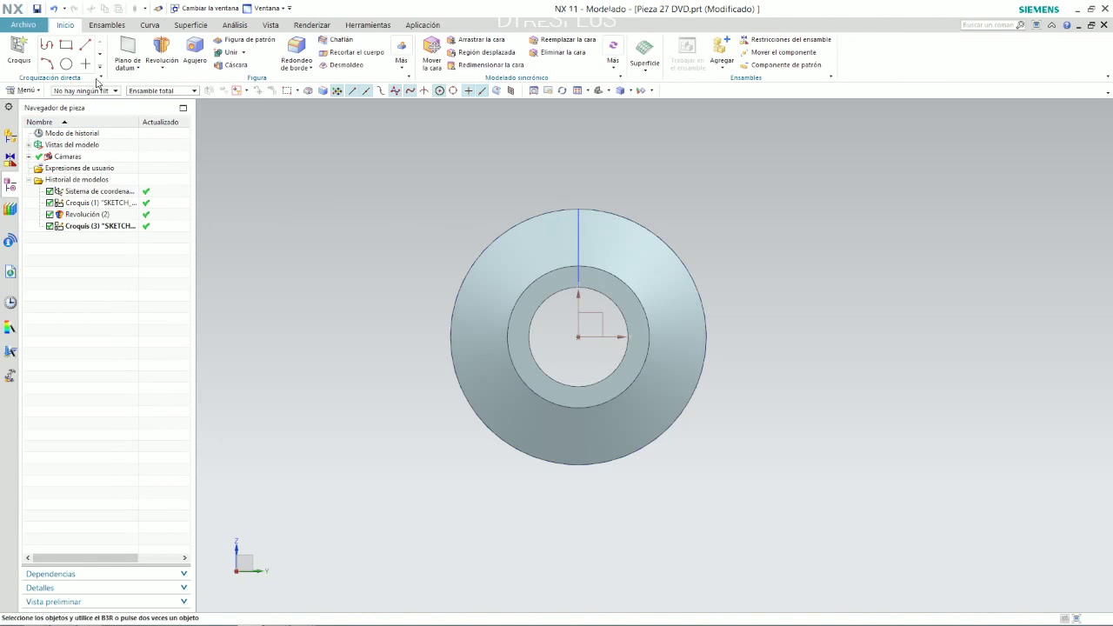
{"action": "left_click", "coordinate": [162, 67]}
{"action": "left_click", "coordinate": [169, 77]}
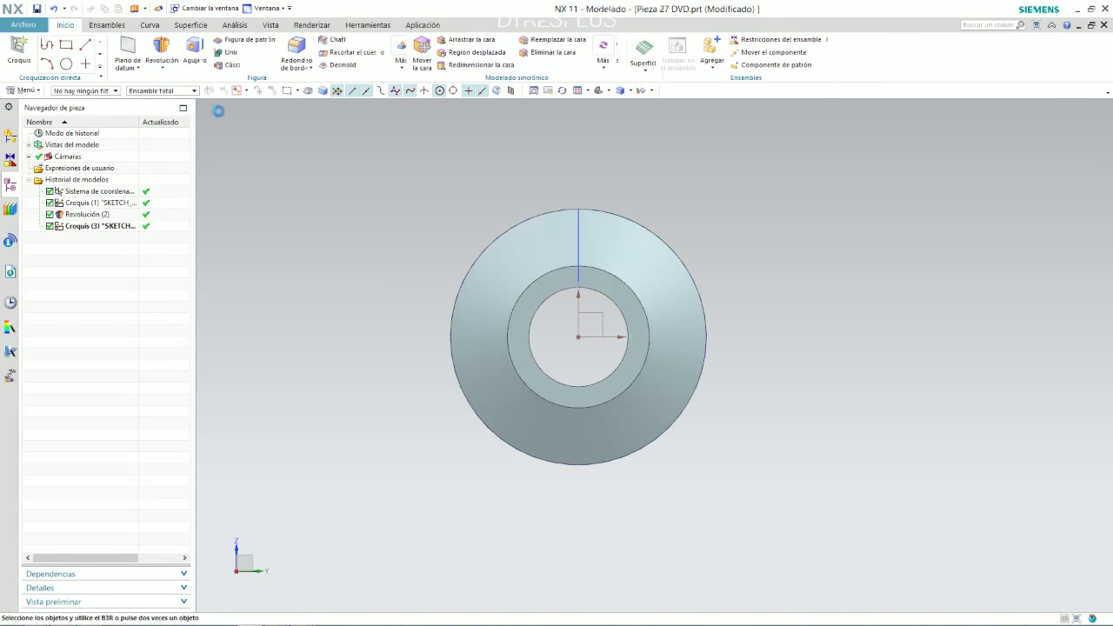
{"action": "left_click_drag", "start_coordinate": [117, 112], "coordinate": [396, 155]}
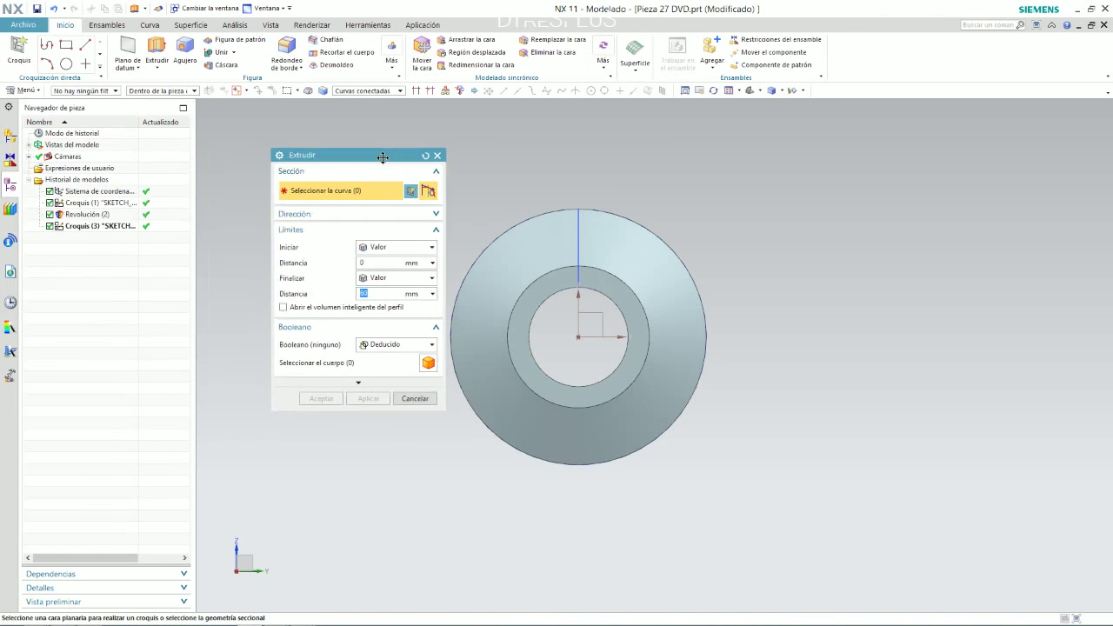
{"action": "left_click", "coordinate": [100, 225]}
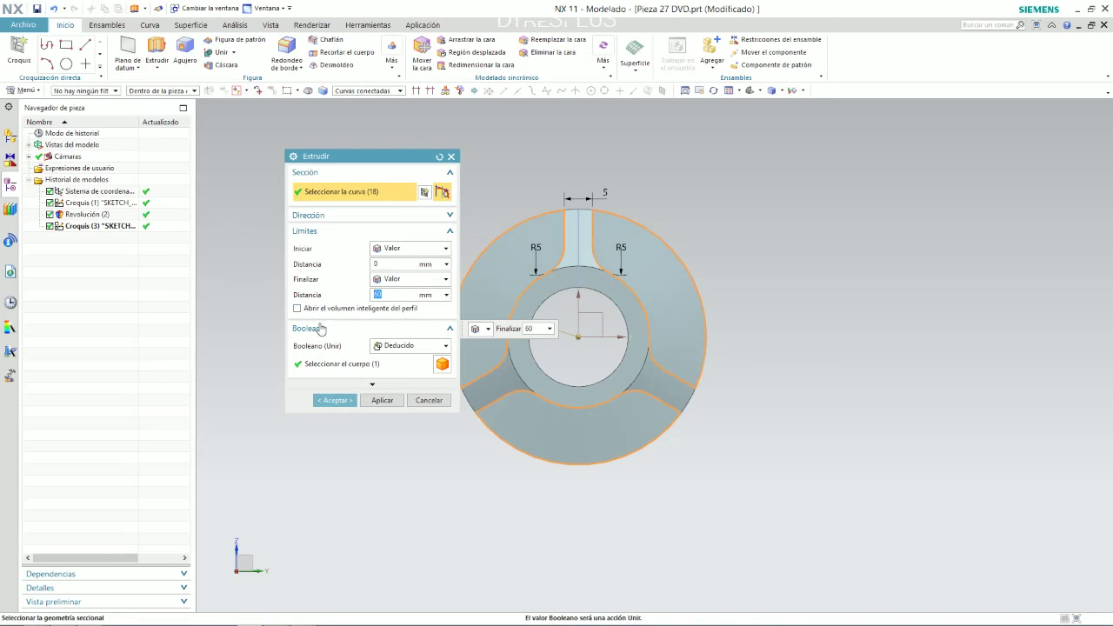
{"action": "mouse_move", "coordinate": [824, 264]}
{"action": "middle_mouse_down"}
{"action": "mouse_move", "coordinate": [827, 209]}
{"action": "mouse_move", "coordinate": [817, 216]}
{"action": "middle_mouse_up"}
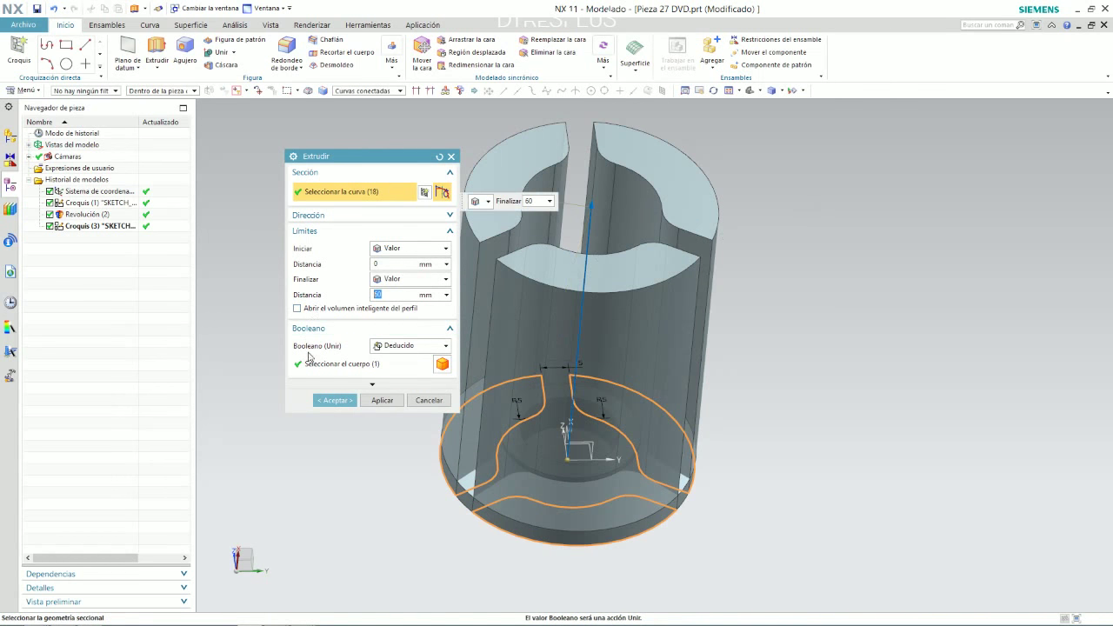
Step: Set the extrude to Subtract with Through All and confirm the cut
{"action": "left_click", "coordinate": [388, 347]}
{"action": "left_click", "coordinate": [393, 390]}
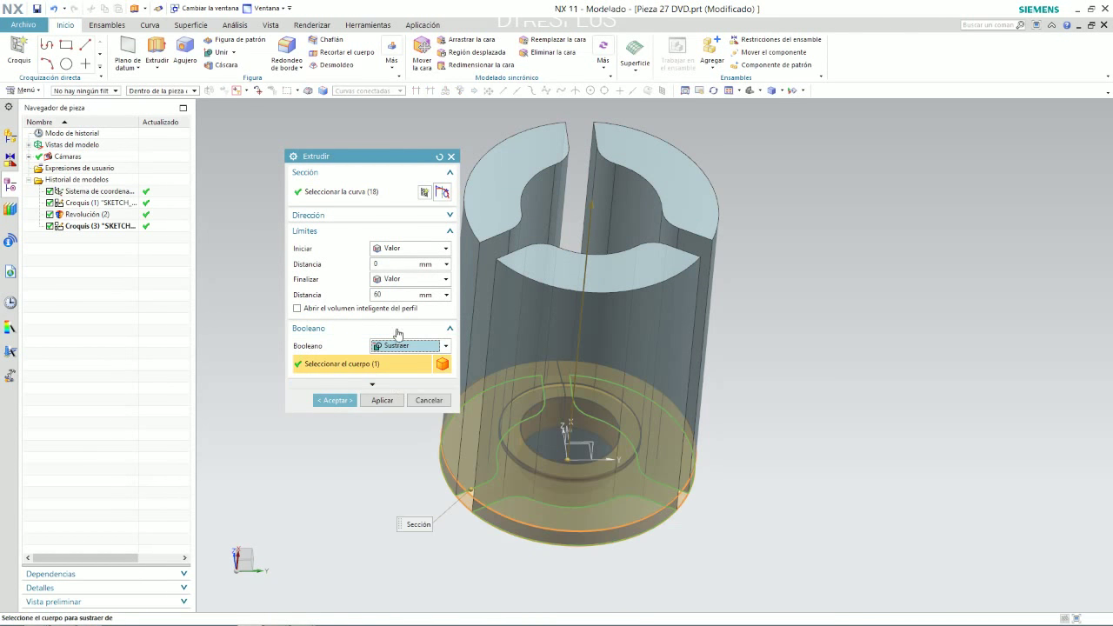
{"action": "left_click", "coordinate": [408, 279]}
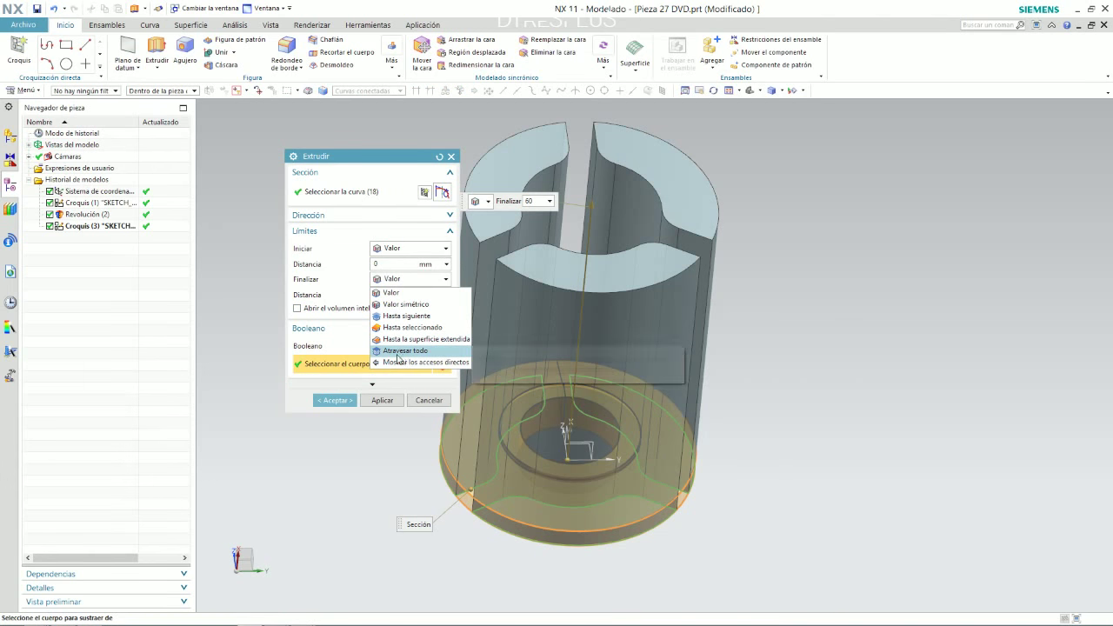
{"action": "left_click", "coordinate": [402, 360]}
{"action": "left_click", "coordinate": [335, 386]}
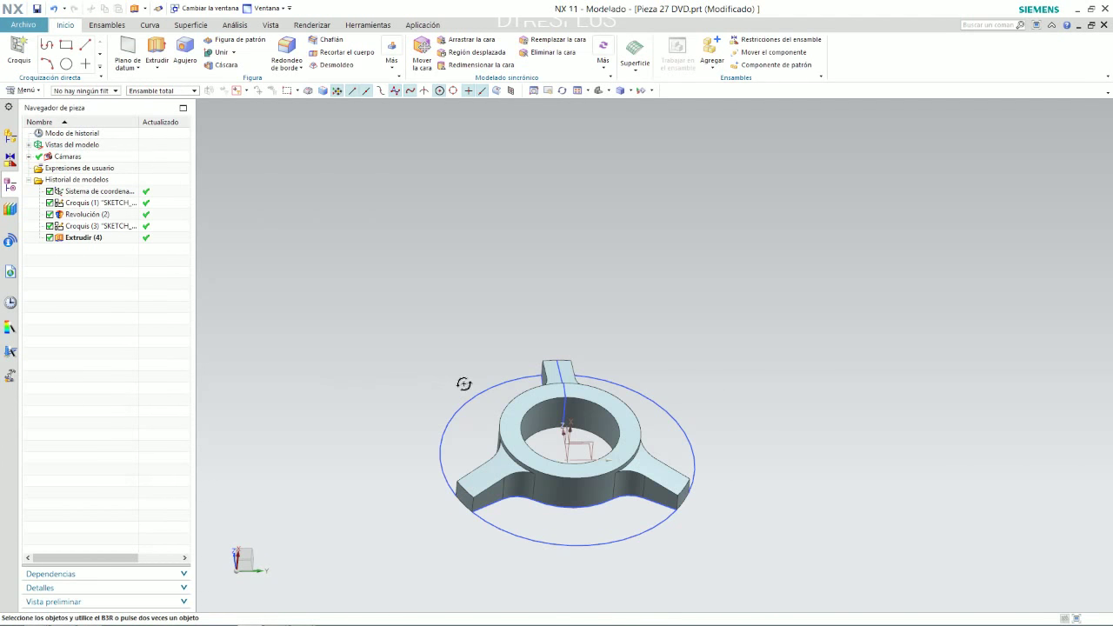
{"action": "mouse_move", "coordinate": [465, 380]}
{"action": "middle_mouse_down"}
{"action": "mouse_move", "coordinate": [517, 426]}
{"action": "mouse_move", "coordinate": [541, 397]}
{"action": "mouse_move", "coordinate": [490, 305]}
{"action": "mouse_move", "coordinate": [467, 333]}
{"action": "mouse_move", "coordinate": [472, 395]}
{"action": "middle_mouse_up"}
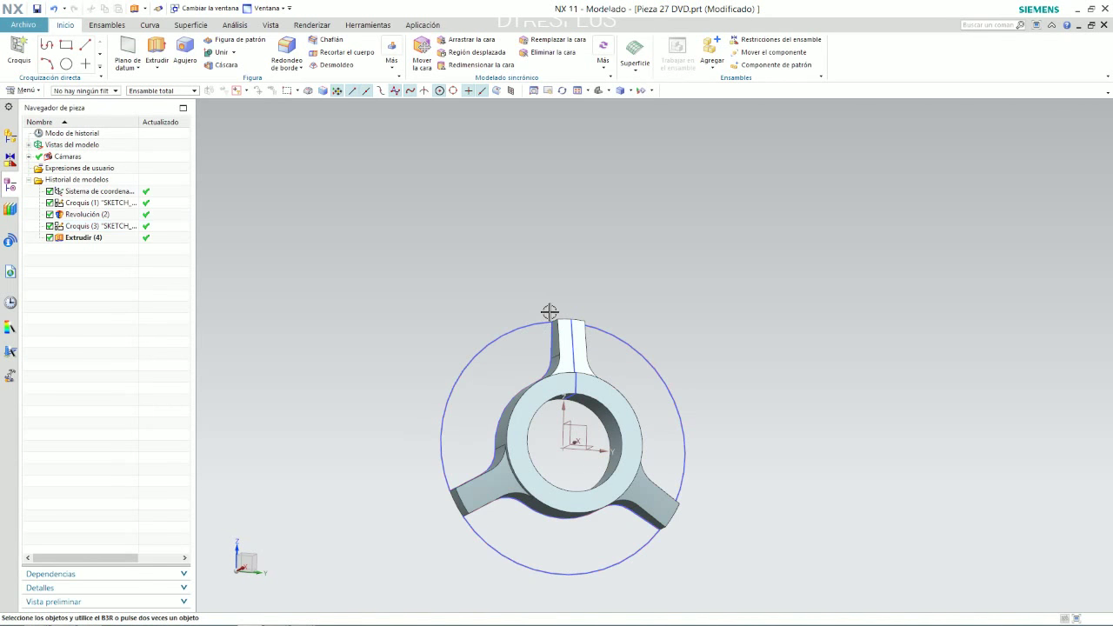
Step: Create Croquis (5) on the part's flat face and switch to the Pieza 27 drawing
{"action": "scroll", "coordinate": [548, 313], "scroll_direction": "down", "scroll_amount": 2}
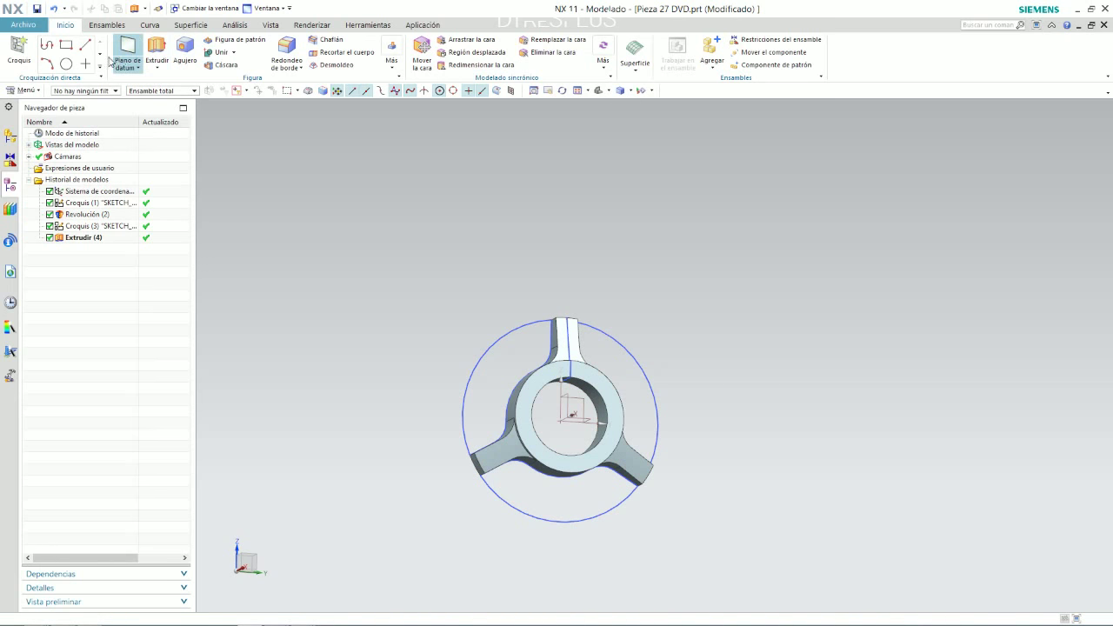
{"action": "left_click", "coordinate": [19, 59]}
{"action": "middle_click_drag", "start_coordinate": [567, 404], "coordinate": [583, 398]}
{"action": "left_click", "coordinate": [586, 400]}
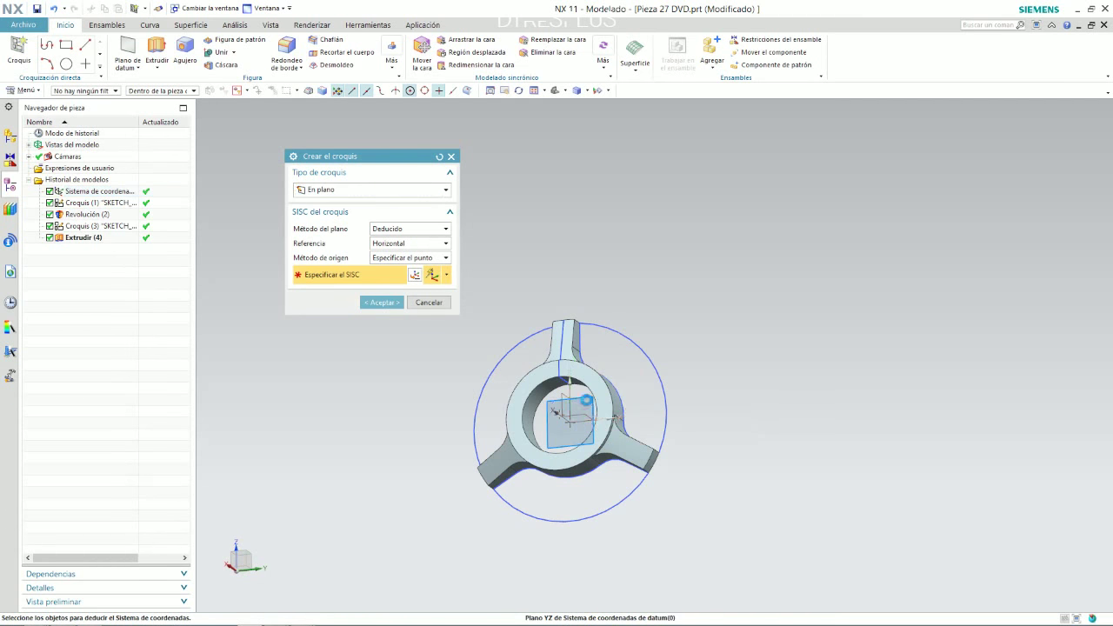
{"action": "middle_click", "coordinate": [587, 400]}
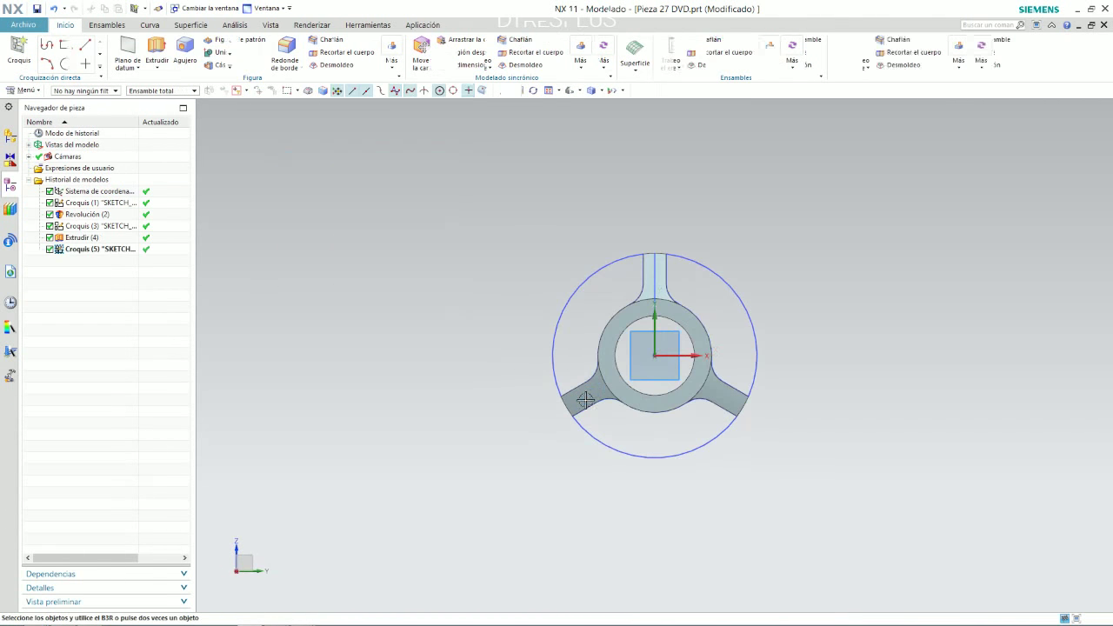
{"action": "key", "text": "alt+Tab"}
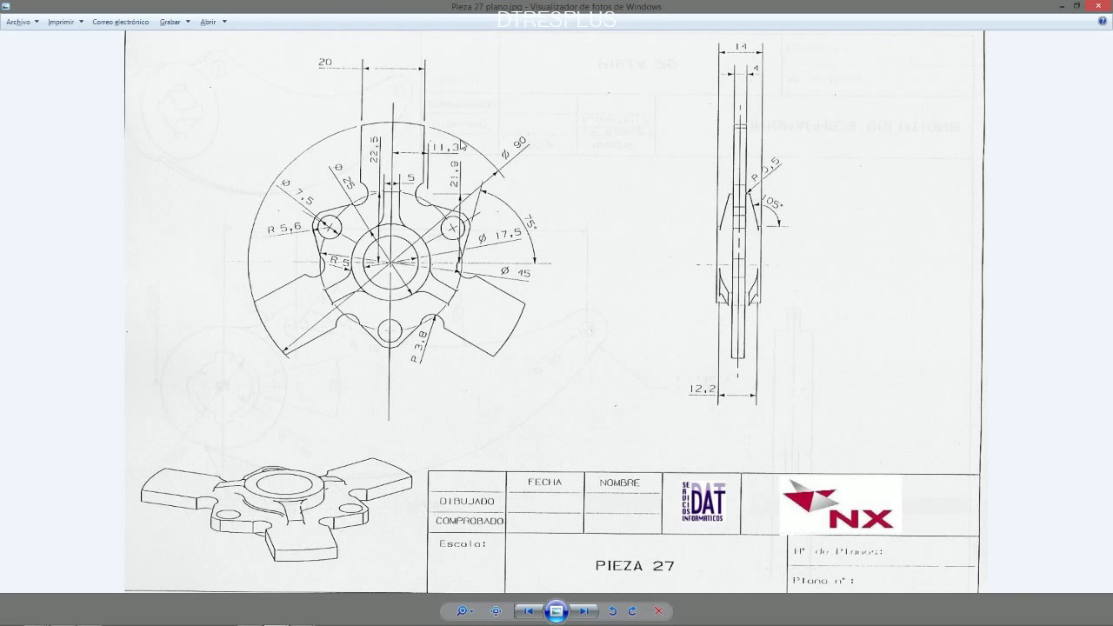
Step: Draw a 90 mm diameter circle at the sketch origin, then zoom into the Pieza 27 drawing
{"action": "key", "text": "alt+Tab"}
{"action": "scroll", "coordinate": [519, 288], "scroll_direction": "down", "scroll_amount": 1}
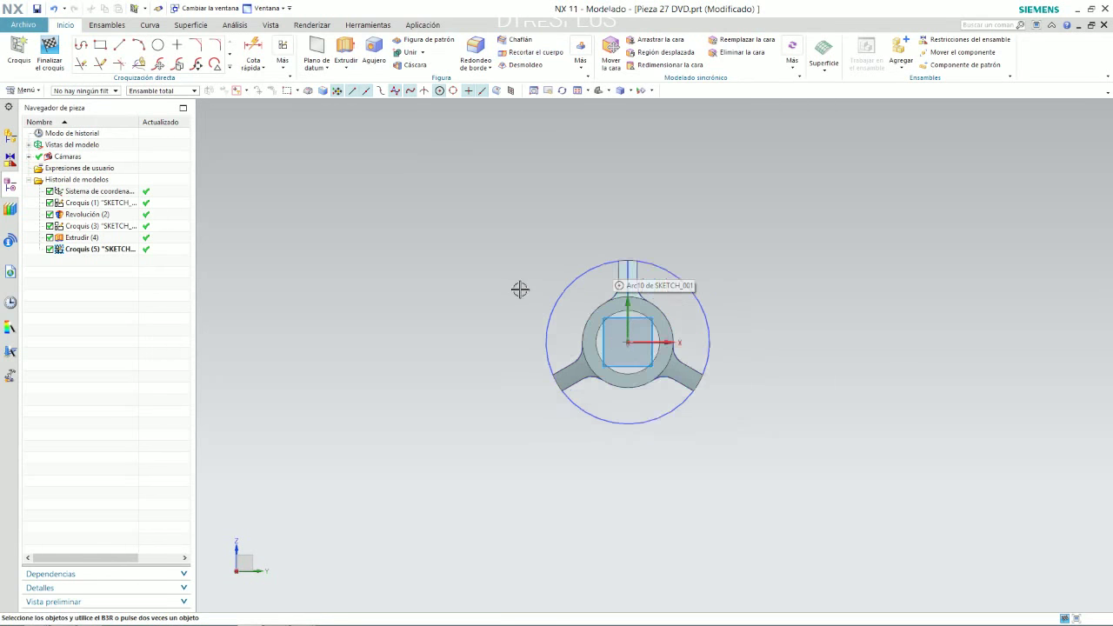
{"action": "scroll", "coordinate": [522, 287], "scroll_direction": "down", "scroll_amount": 1}
{"action": "scroll", "coordinate": [671, 225], "scroll_direction": "up", "scroll_amount": 3}
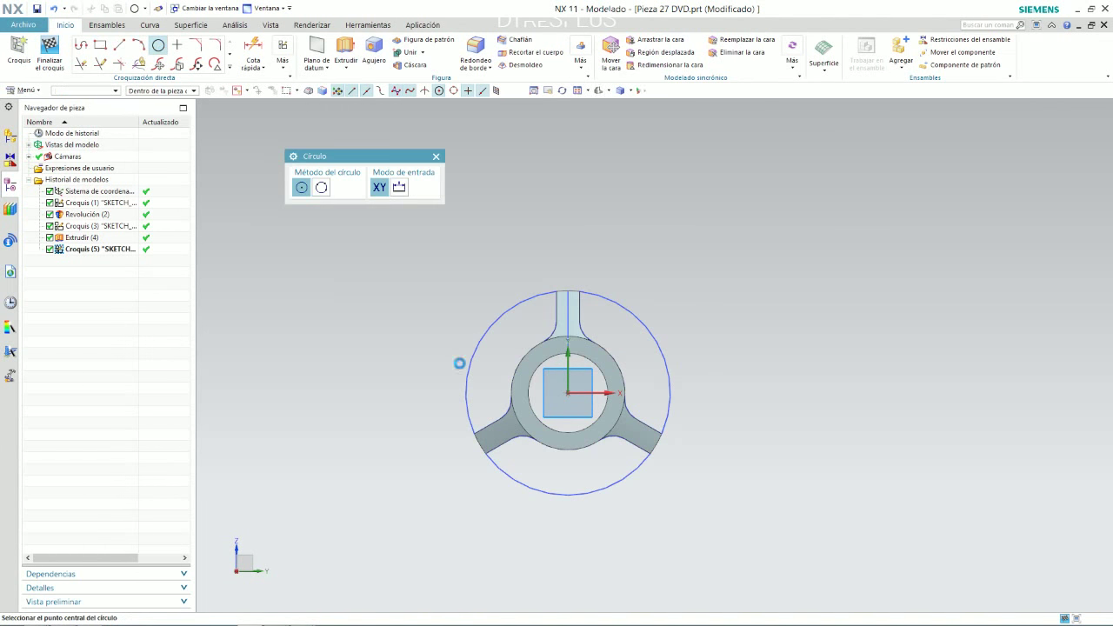
{"action": "left_click", "coordinate": [157, 45]}
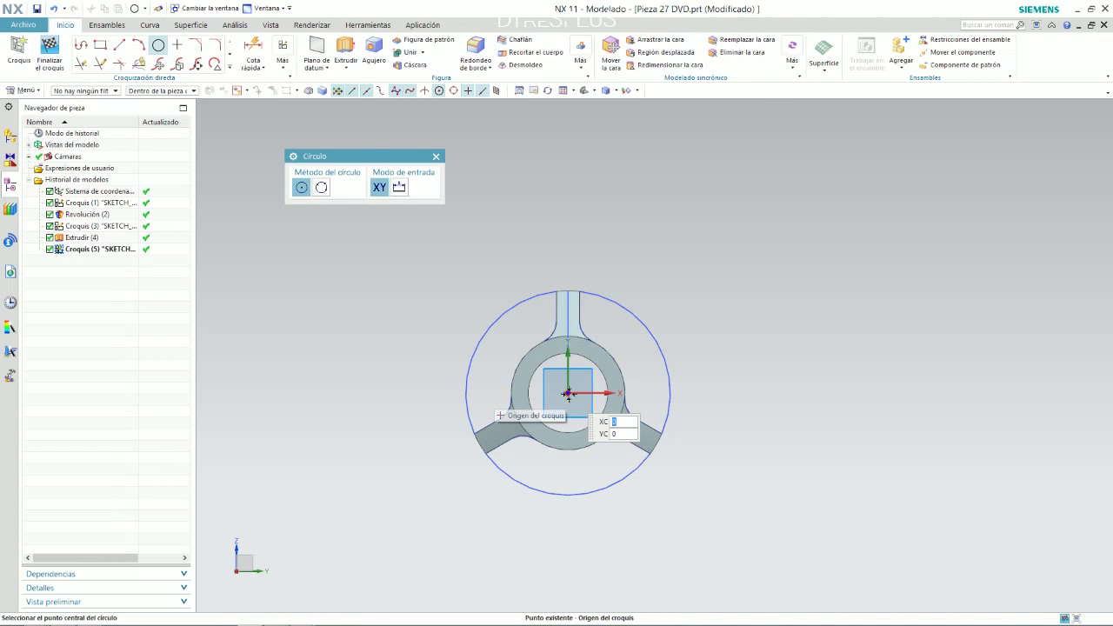
{"action": "left_click", "coordinate": [566, 394]}
{"action": "type", "text": "90"}
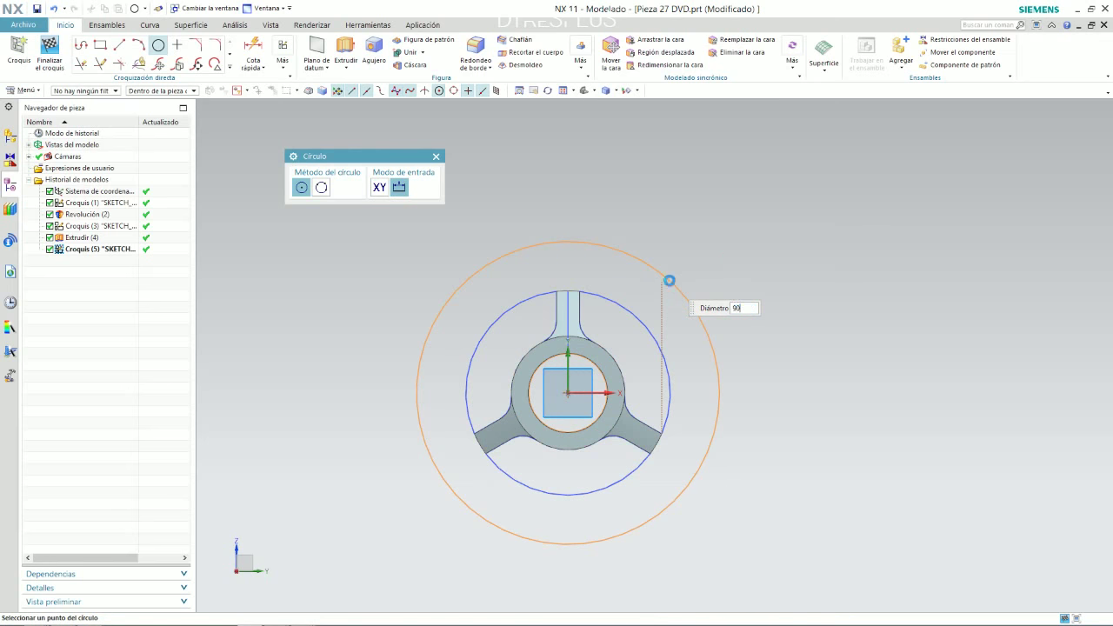
{"action": "key", "text": "Return"}
{"action": "key", "text": "alt+Tab"}
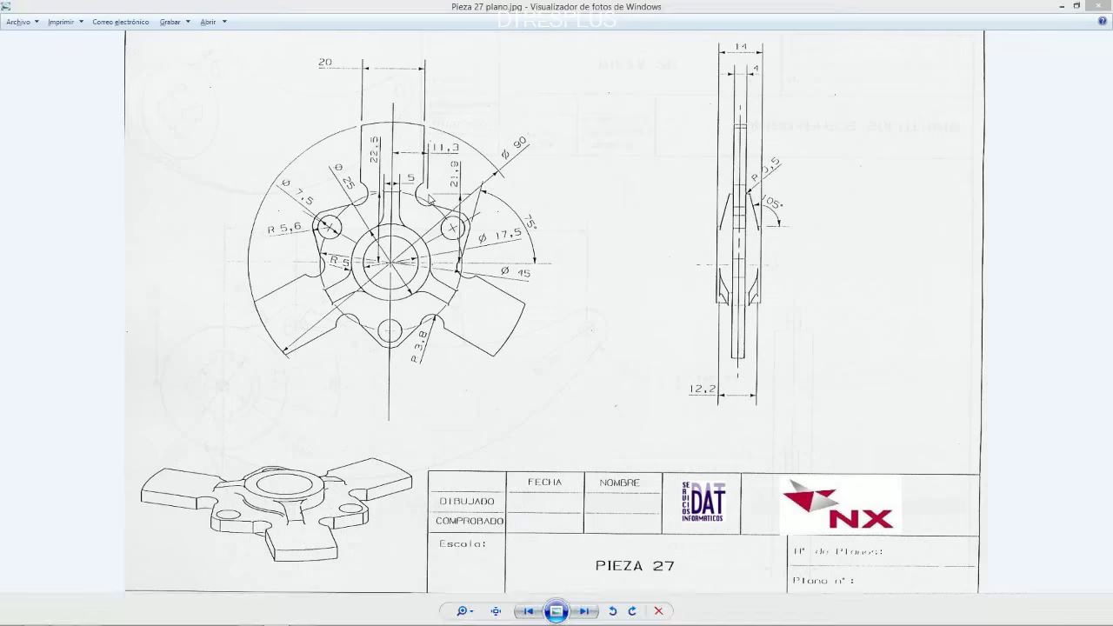
{"action": "scroll", "coordinate": [416, 359], "scroll_direction": "up", "scroll_amount": 3}
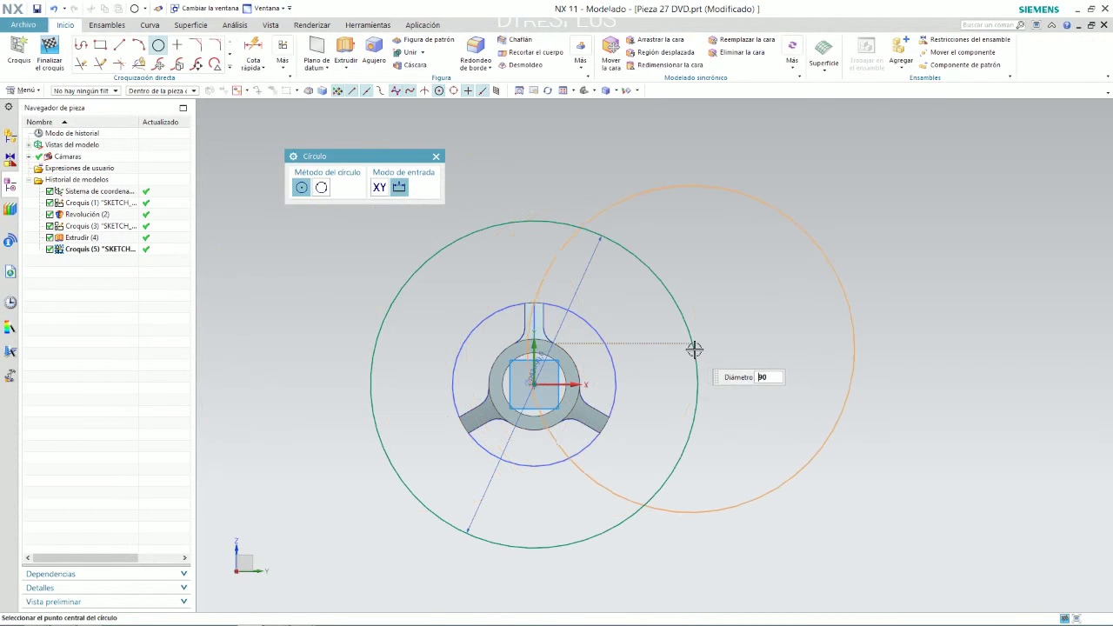
Step: Draw a 7.6 mm diameter circle (3.8*2) up and right of the slot
{"action": "type", "text": "3"}
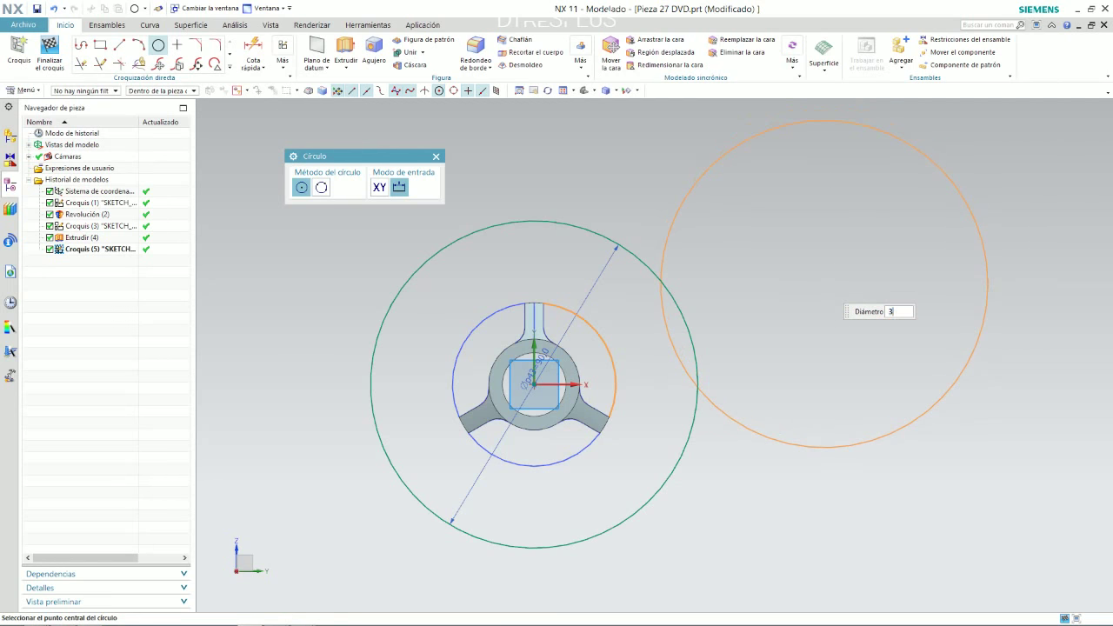
{"action": "type", "text": ".8*2"}
{"action": "key", "text": "Return"}
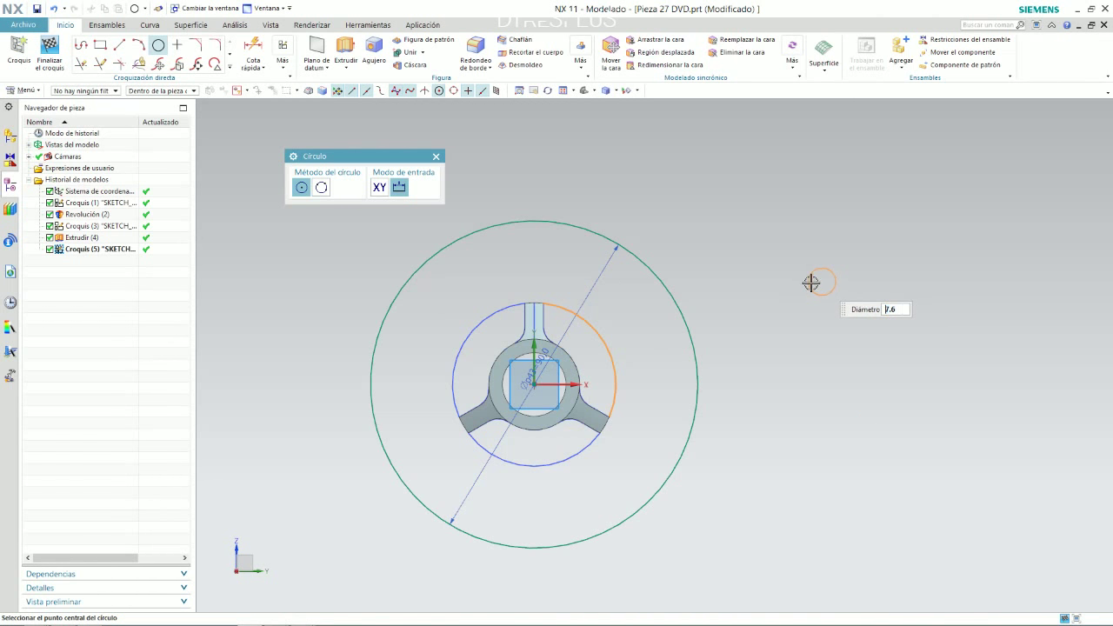
{"action": "left_click", "coordinate": [776, 288]}
{"action": "scroll", "coordinate": [770, 308], "scroll_direction": "up", "scroll_amount": 3}
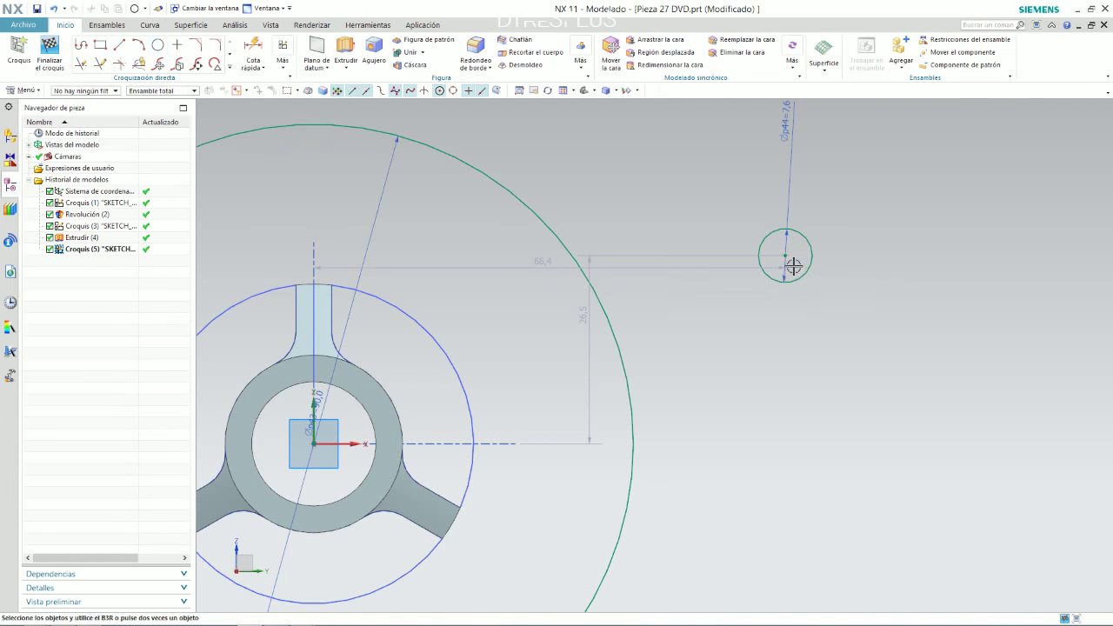
{"action": "key", "text": "Escape"}
Step: Move the circle nearer the slot and reposition its 26,6 and 15,7 dimensions against the drawing
{"action": "mouse_move", "coordinate": [786, 255]}
{"action": "left_mouse_down"}
{"action": "mouse_move", "coordinate": [406, 370]}
{"action": "mouse_move", "coordinate": [499, 329]}
{"action": "left_mouse_up"}
{"action": "scroll", "coordinate": [497, 329], "scroll_direction": "up", "scroll_amount": 2}
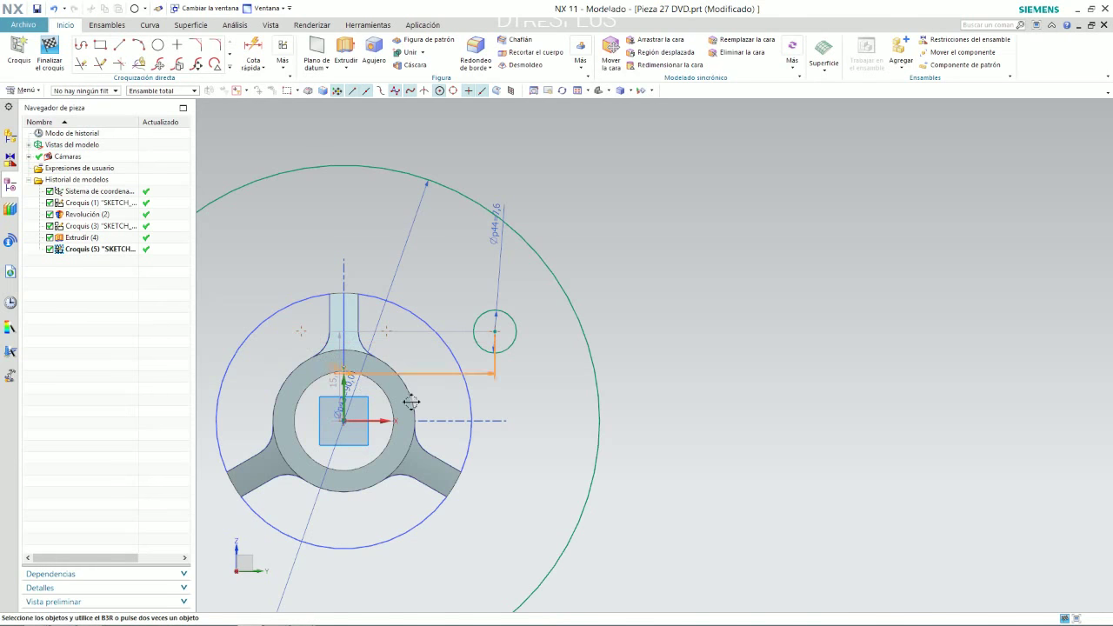
{"action": "left_click_drag", "start_coordinate": [460, 382], "coordinate": [436, 272]}
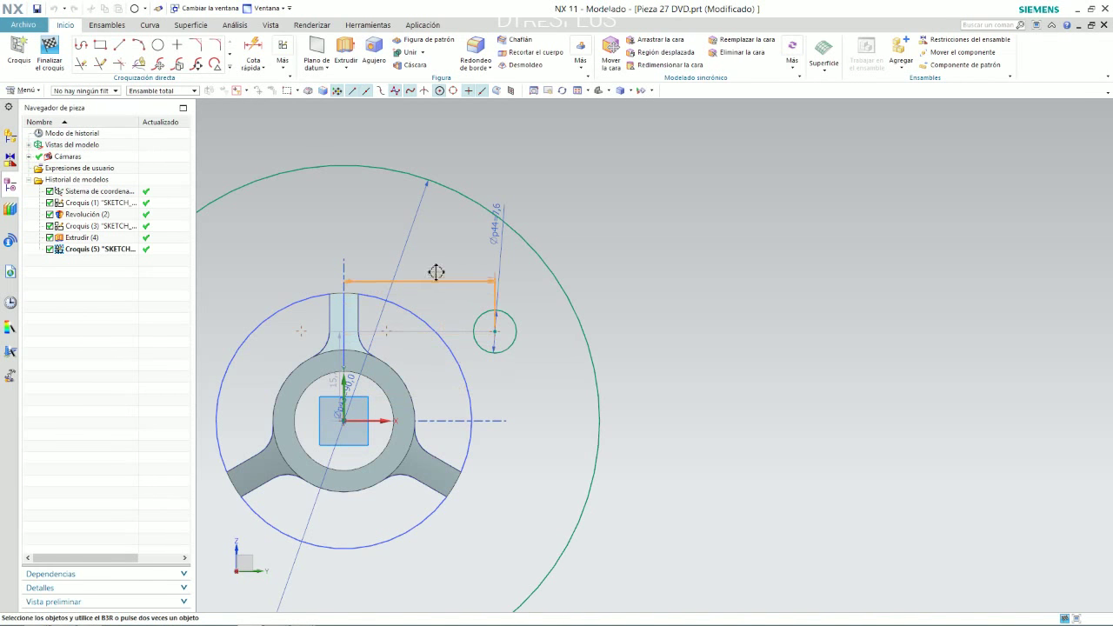
{"action": "left_click_drag", "start_coordinate": [341, 386], "coordinate": [540, 378]}
{"action": "key", "text": "alt+Tab"}
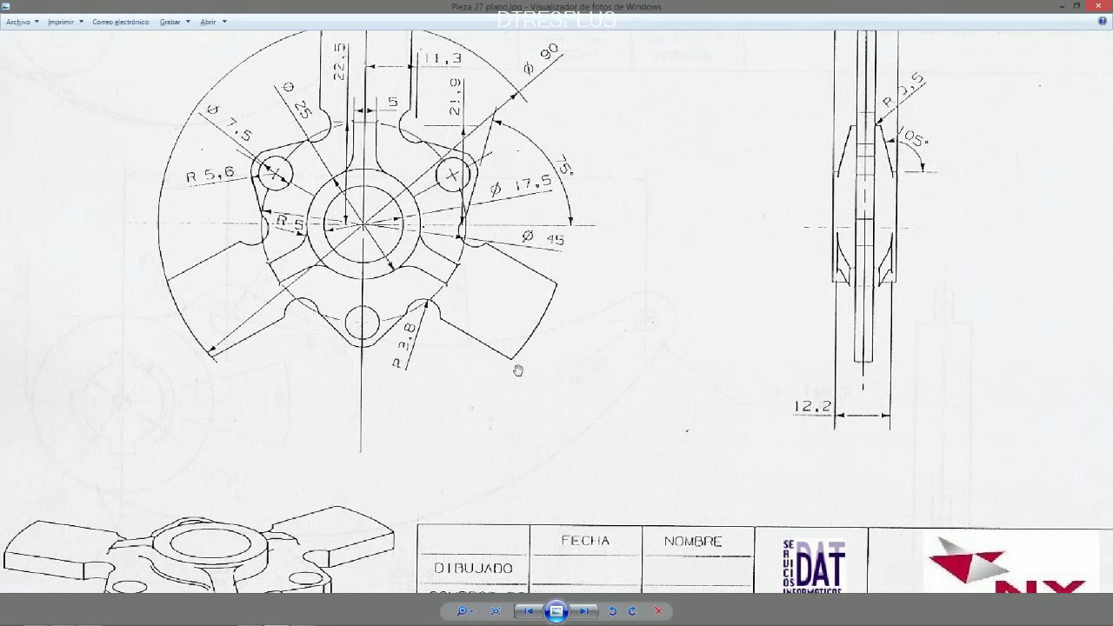
{"action": "scroll", "coordinate": [518, 370], "scroll_direction": "down", "scroll_amount": 2}
{"action": "scroll", "coordinate": [426, 130], "scroll_direction": "up", "scroll_amount": 3}
Step: Change the small circle's 26,6 horizontal dimension to 11.3
{"action": "key", "text": "alt+Tab"}
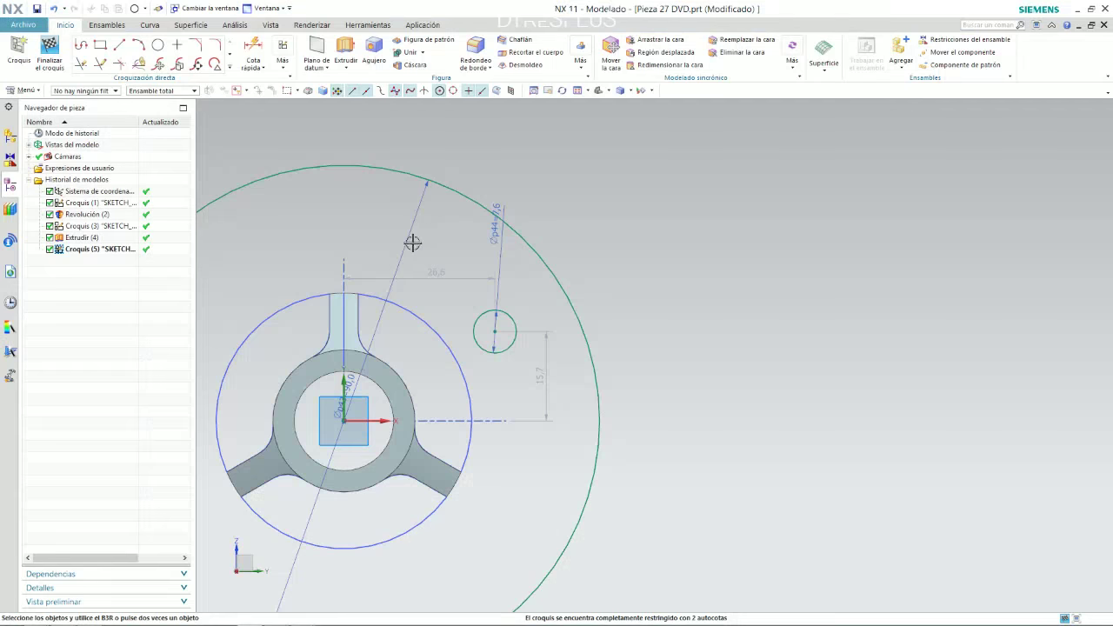
{"action": "double_click", "coordinate": [443, 277]}
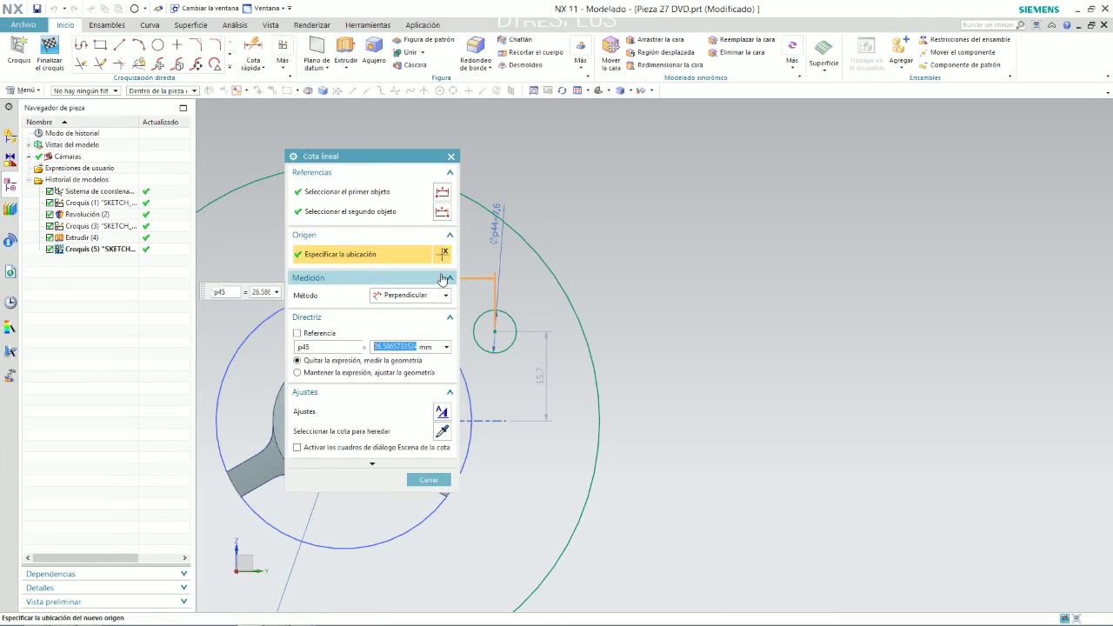
{"action": "type", "text": "11.3"}
{"action": "key", "text": "Return"}
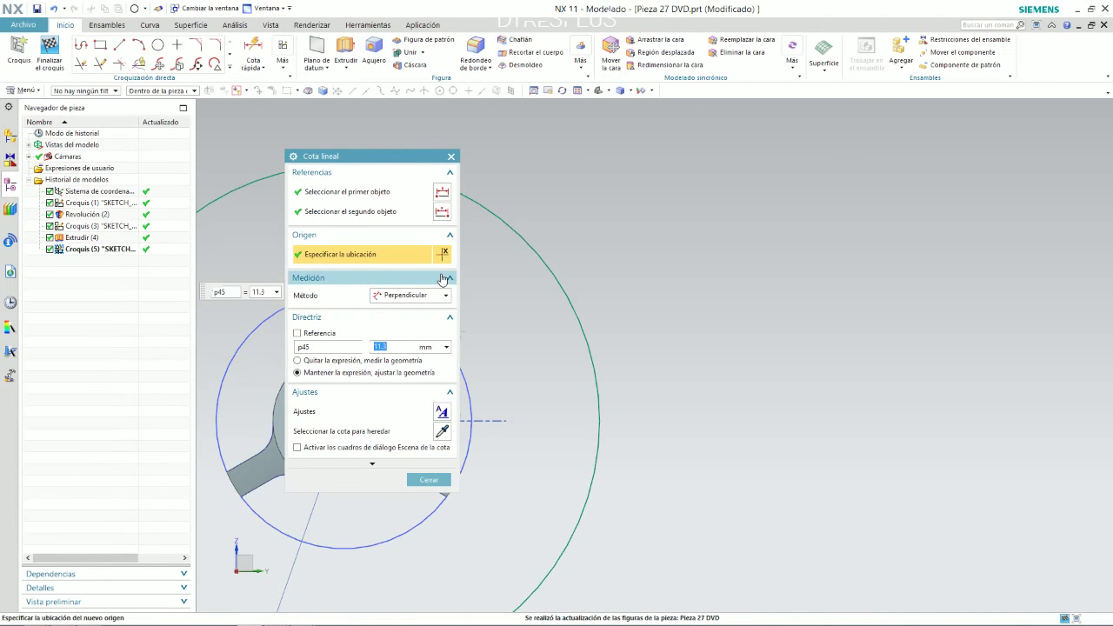
{"action": "middle_click", "coordinate": [444, 279]}
Step: Dimension the circle centre 21.9 above the horizontal centreline
{"action": "key", "text": "alt+Tab"}
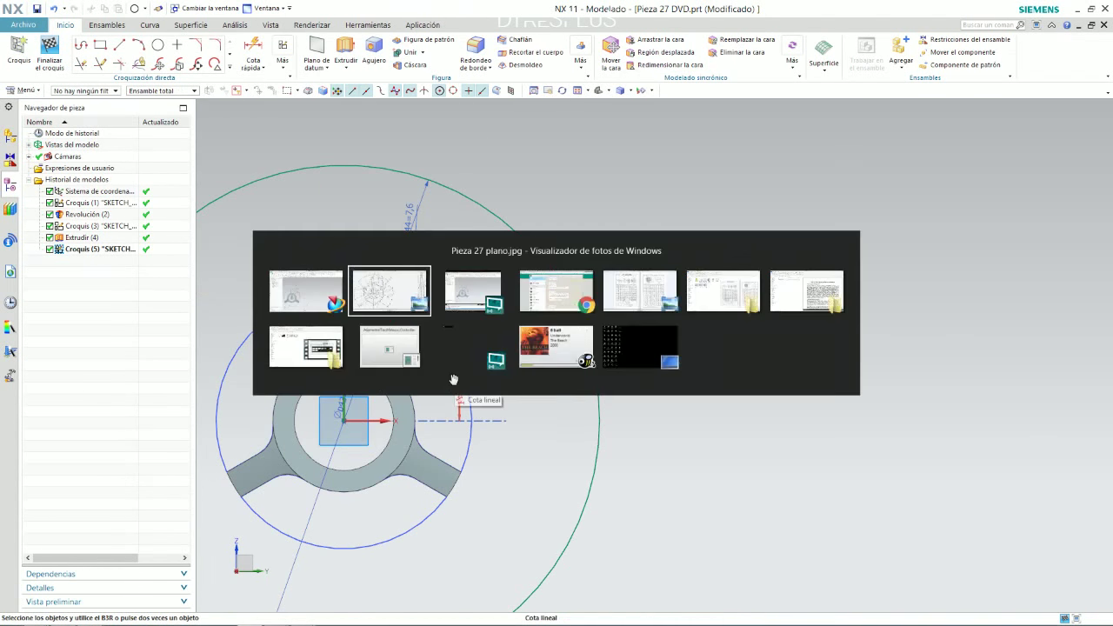
{"action": "key", "text": "alt+Tab"}
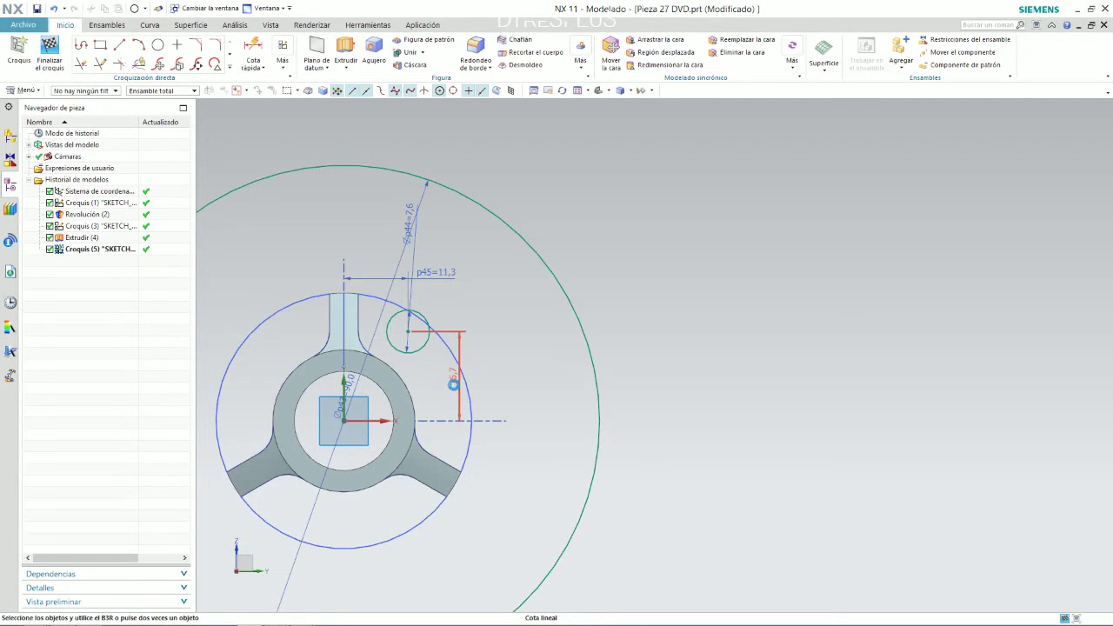
{"action": "left_click", "coordinate": [453, 388]}
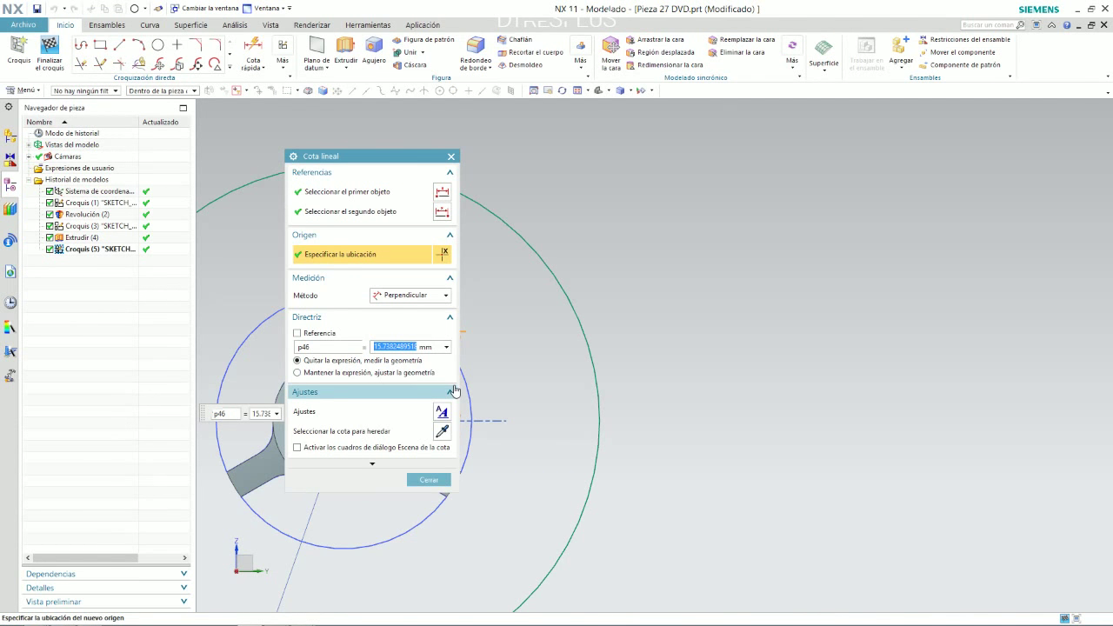
{"action": "type", "text": "21.9"}
{"action": "key", "text": "Return"}
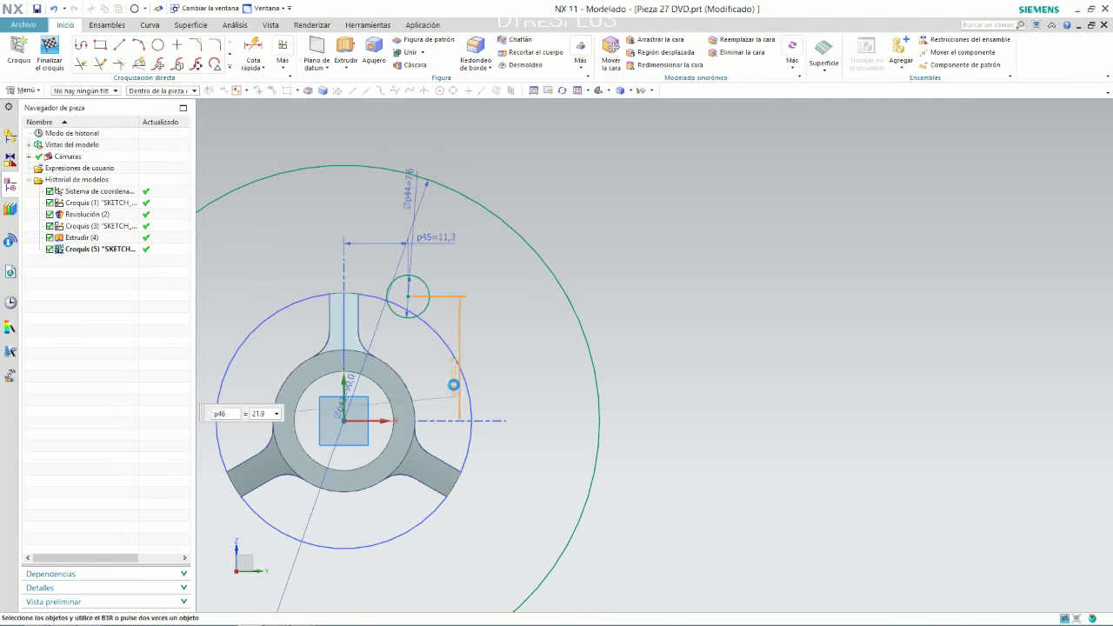
{"action": "scroll", "coordinate": [538, 340], "scroll_direction": "down", "scroll_amount": 1}
{"action": "scroll", "coordinate": [385, 192], "scroll_direction": "up", "scroll_amount": 1}
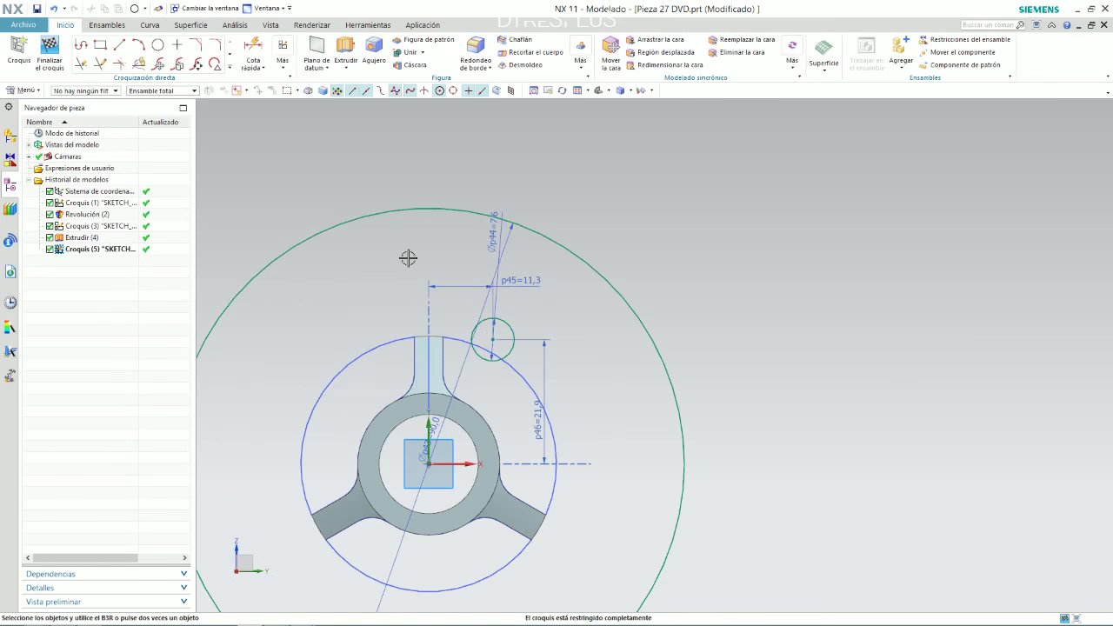
{"action": "key", "text": "alt+Tab"}
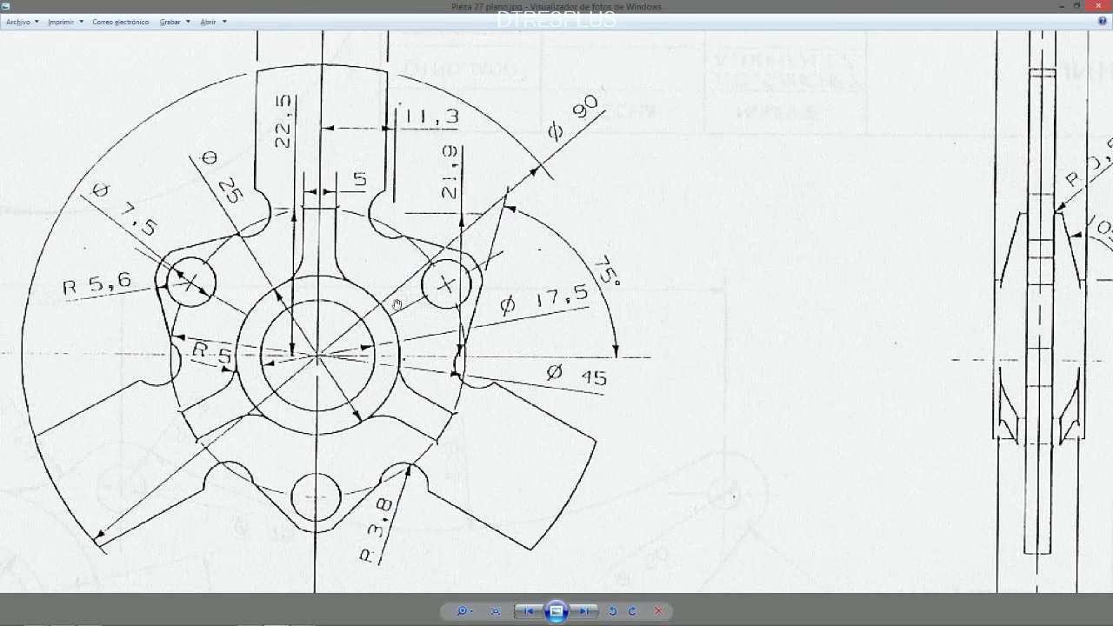
{"action": "scroll", "coordinate": [394, 324], "scroll_direction": "down", "scroll_amount": 2}
{"action": "scroll", "coordinate": [374, 278], "scroll_direction": "down", "scroll_amount": 1}
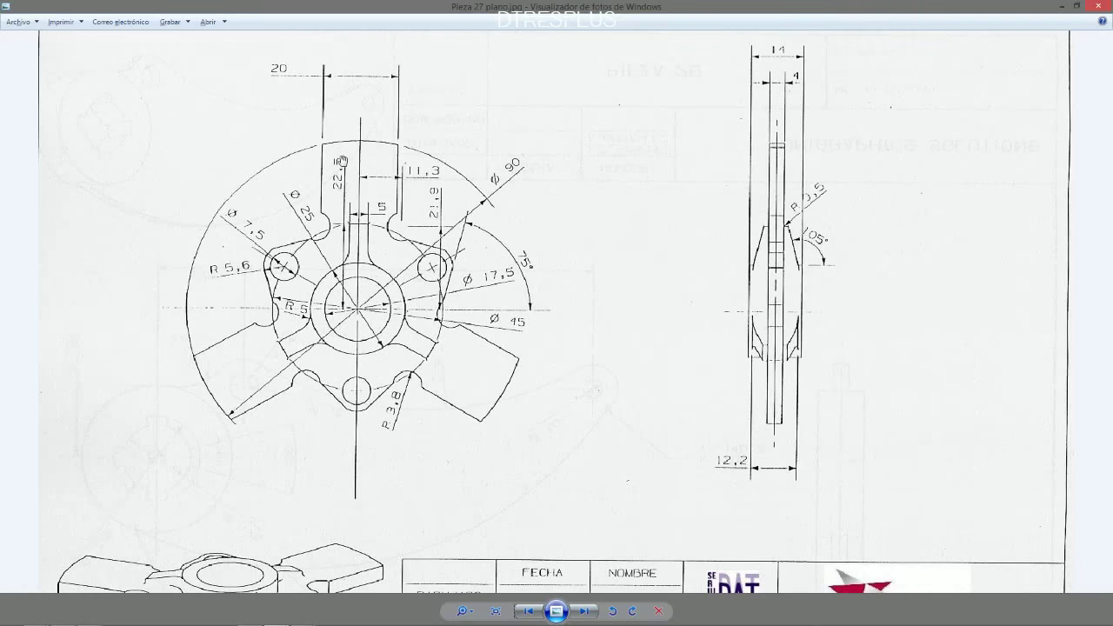
{"action": "scroll", "coordinate": [343, 163], "scroll_direction": "up", "scroll_amount": 3}
{"action": "scroll", "coordinate": [362, 279], "scroll_direction": "down", "scroll_amount": 1}
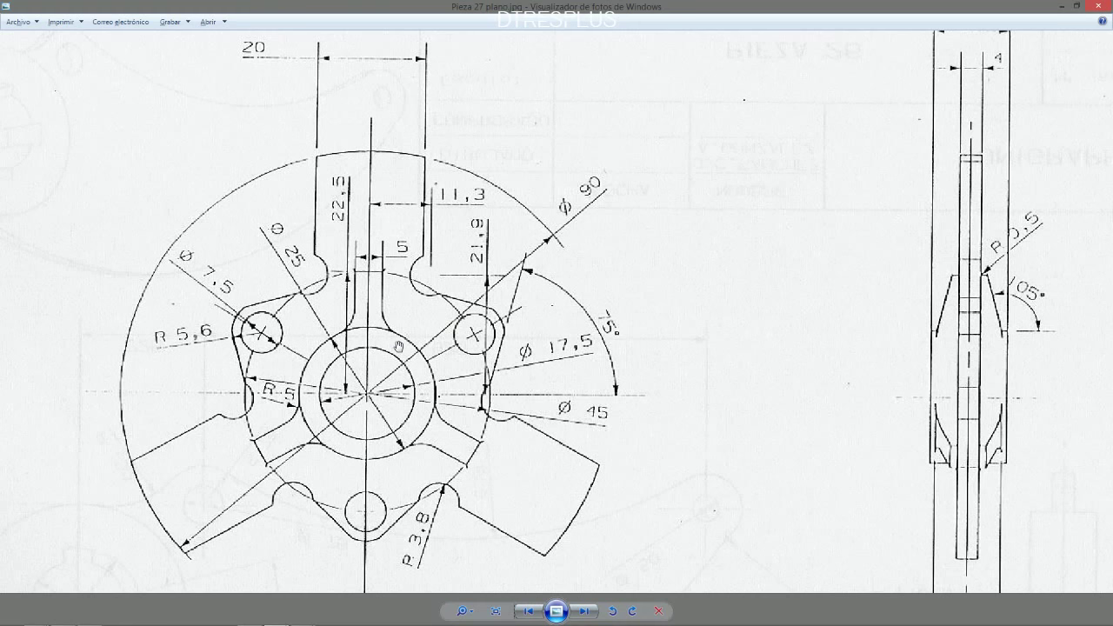
{"action": "key", "text": "alt+Tab"}
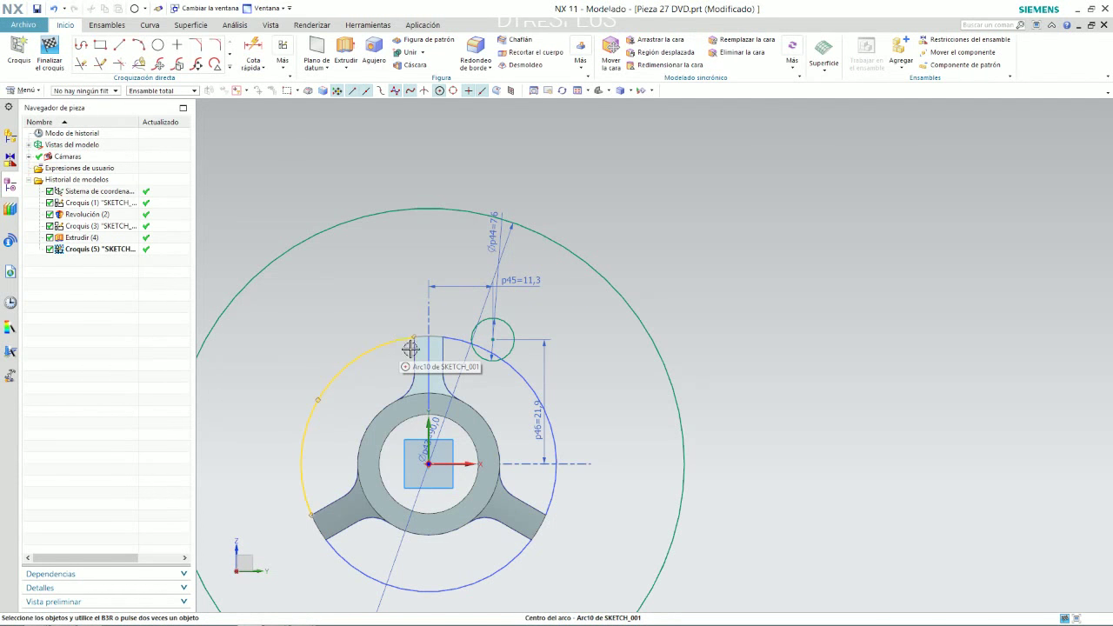
Step: Draw a small circle centred on the large blue circle, right of the hub
{"action": "scroll", "coordinate": [509, 420], "scroll_direction": "up", "scroll_amount": 1}
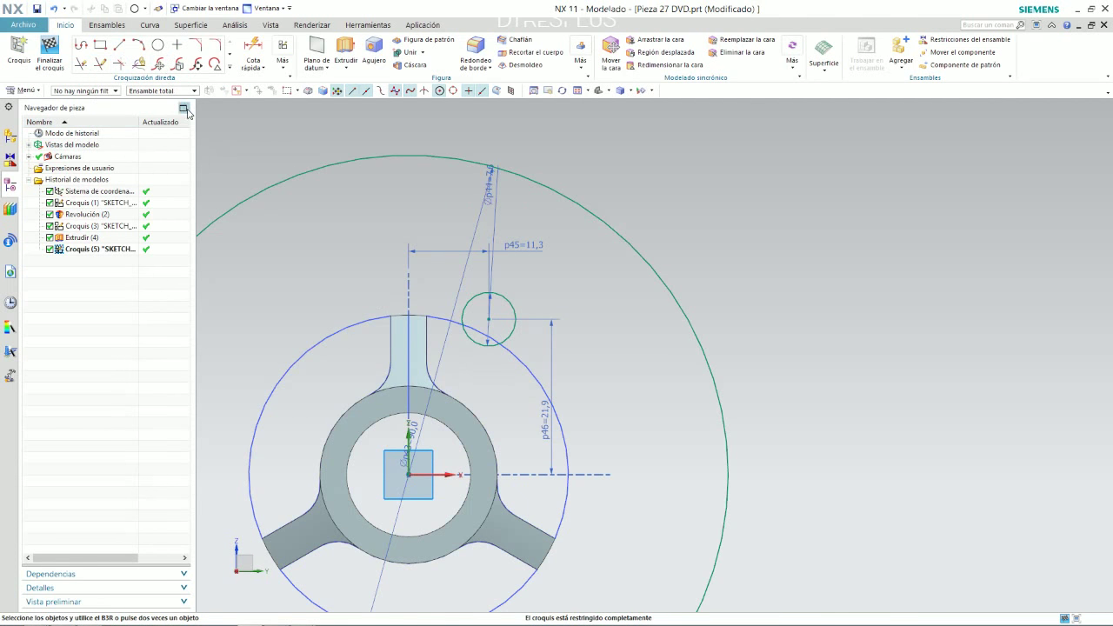
{"action": "left_click", "coordinate": [158, 44]}
{"action": "key", "text": "alt+Tab"}
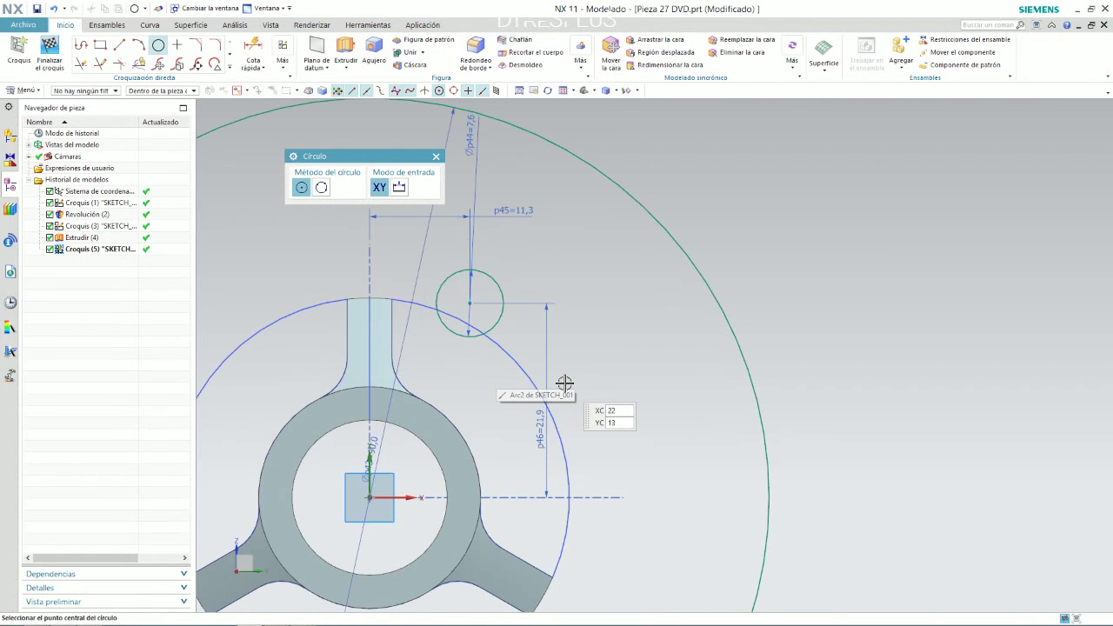
{"action": "left_click", "coordinate": [558, 431]}
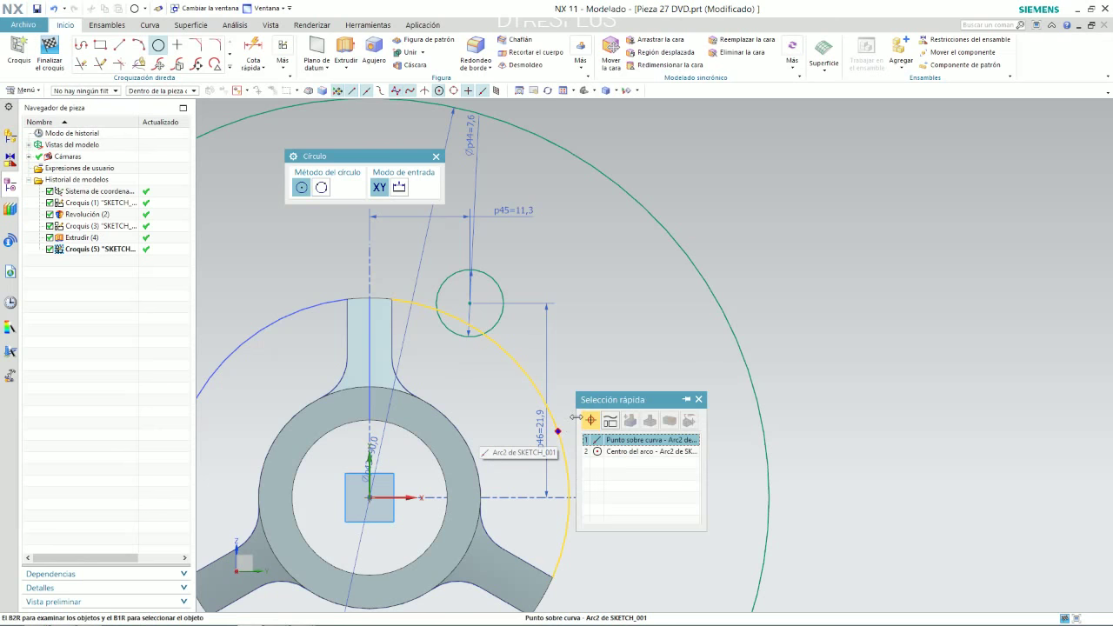
{"action": "left_click", "coordinate": [606, 453]}
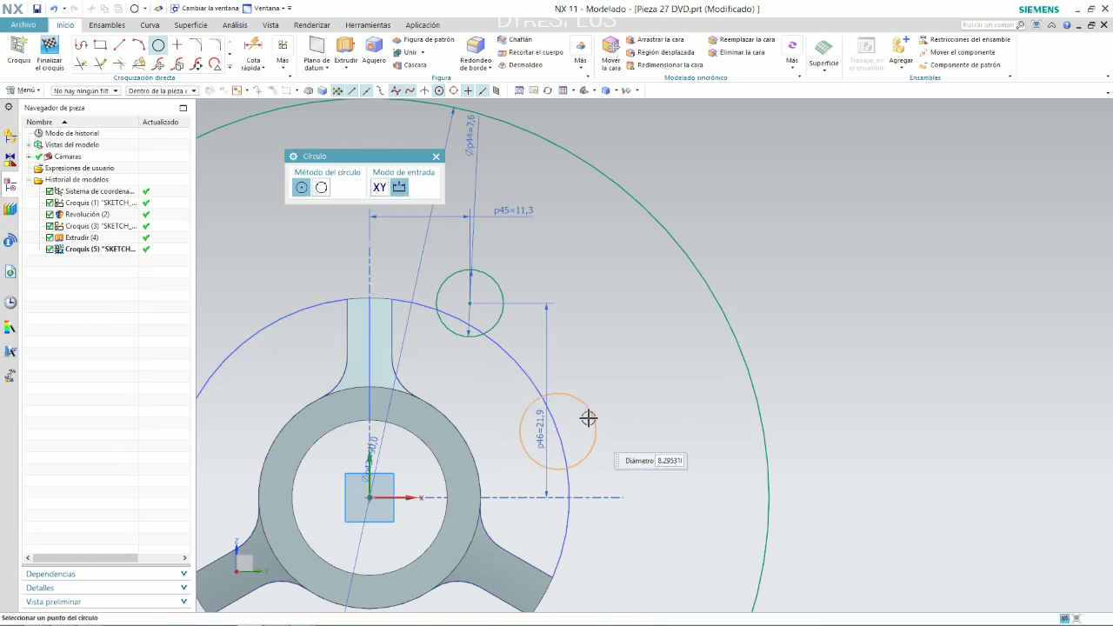
{"action": "key", "text": "Escape"}
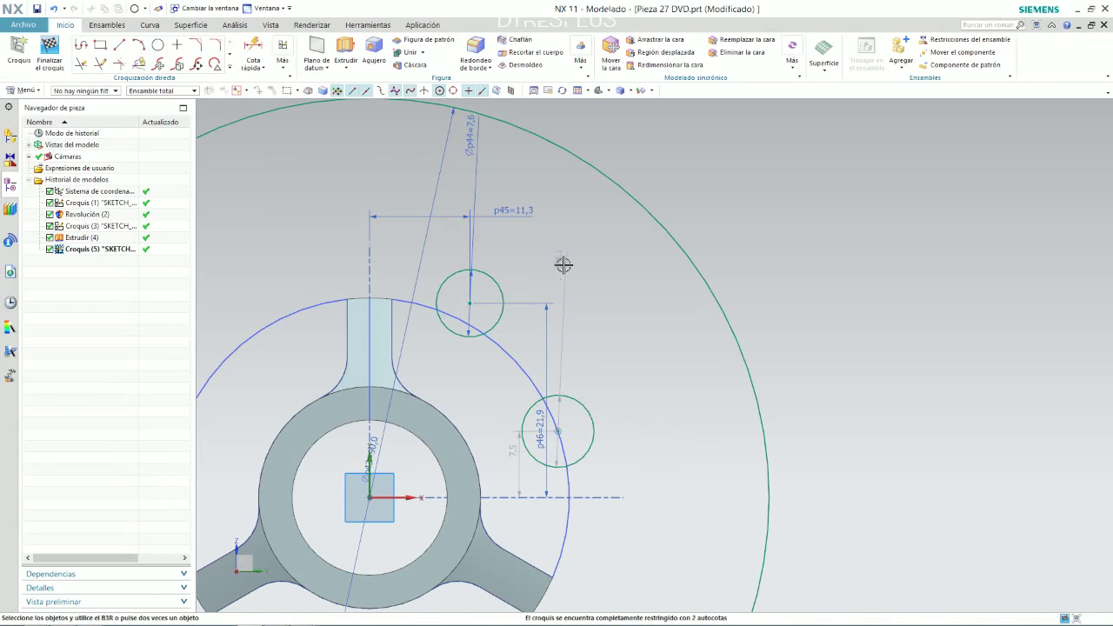
Step: Set the new circle's diameter dimension to 7,5
{"action": "key", "text": "alt+Tab"}
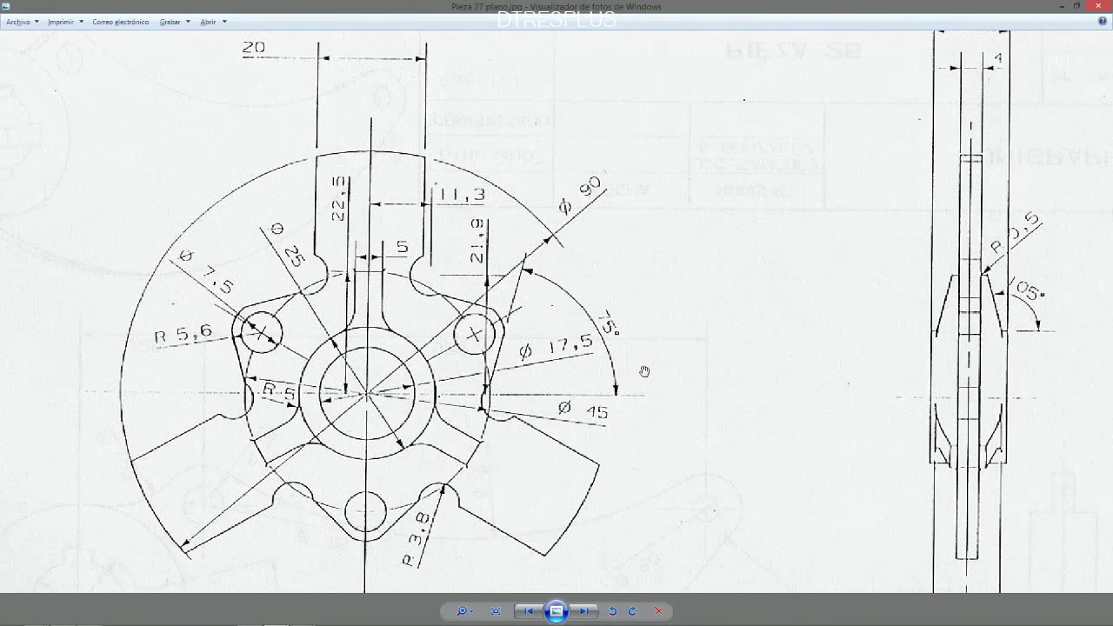
{"action": "key", "text": "alt+Tab"}
{"action": "left_click", "coordinate": [644, 372]}
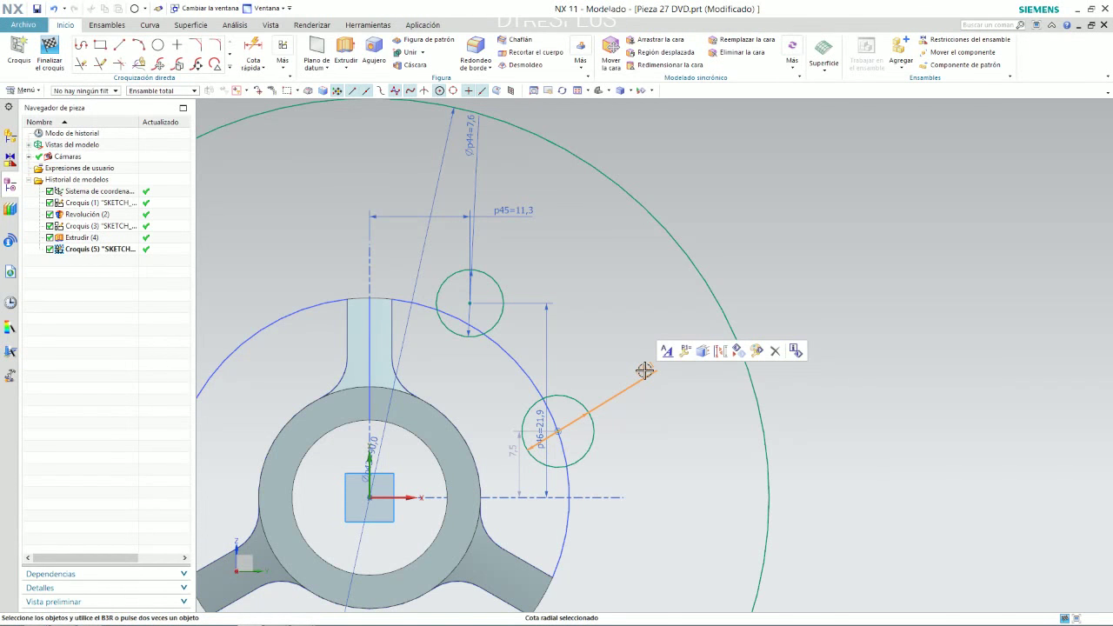
{"action": "double_click", "coordinate": [645, 371]}
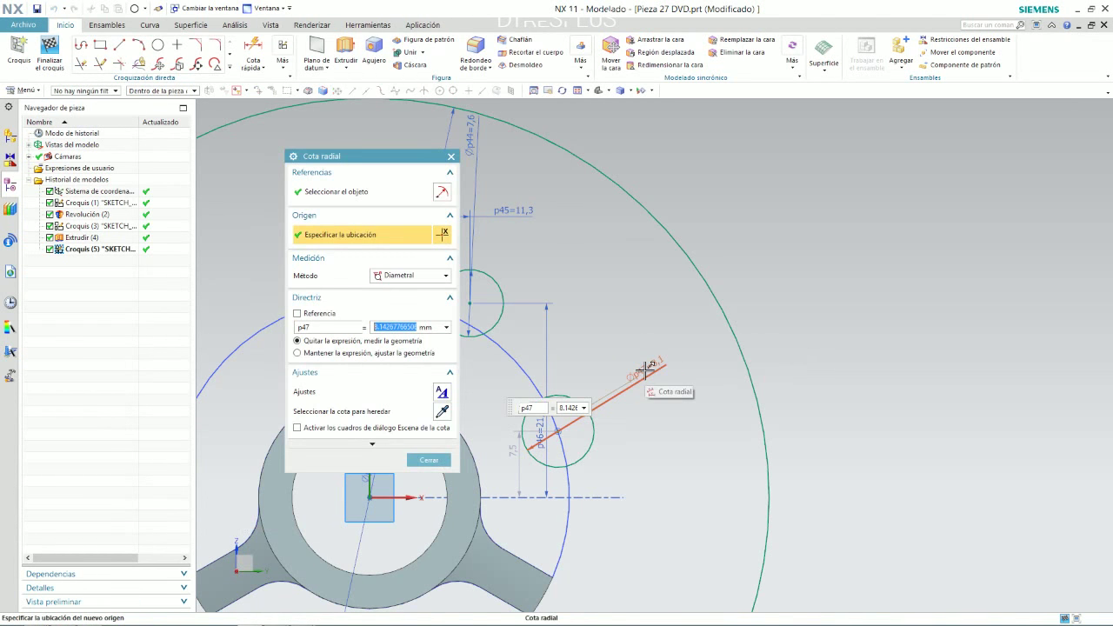
{"action": "type", "text": "7,5"}
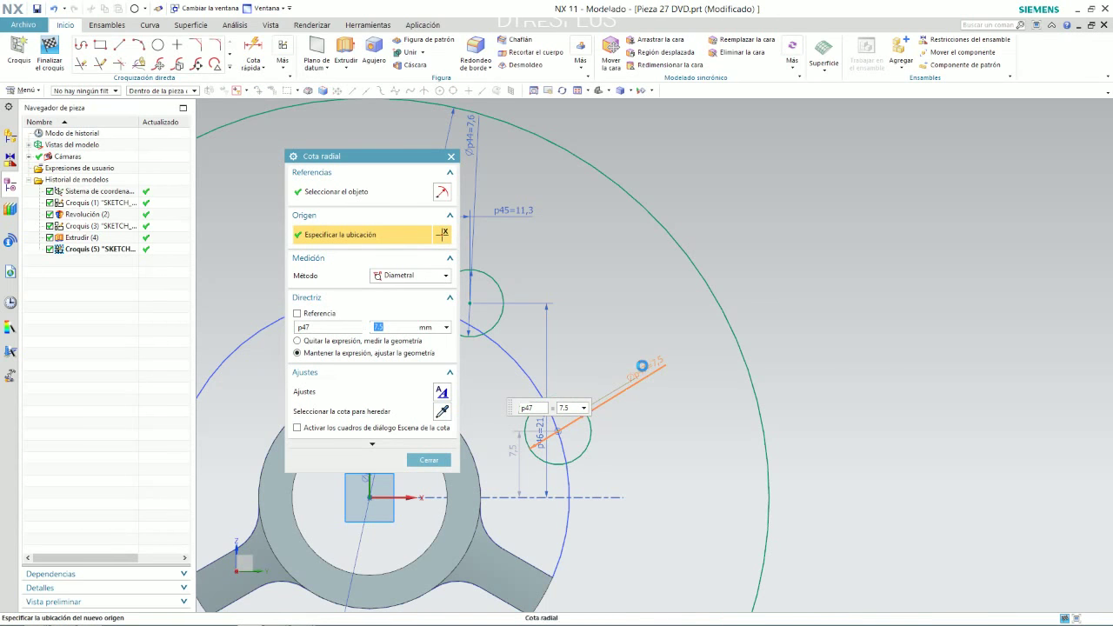
{"action": "middle_click", "coordinate": [606, 374]}
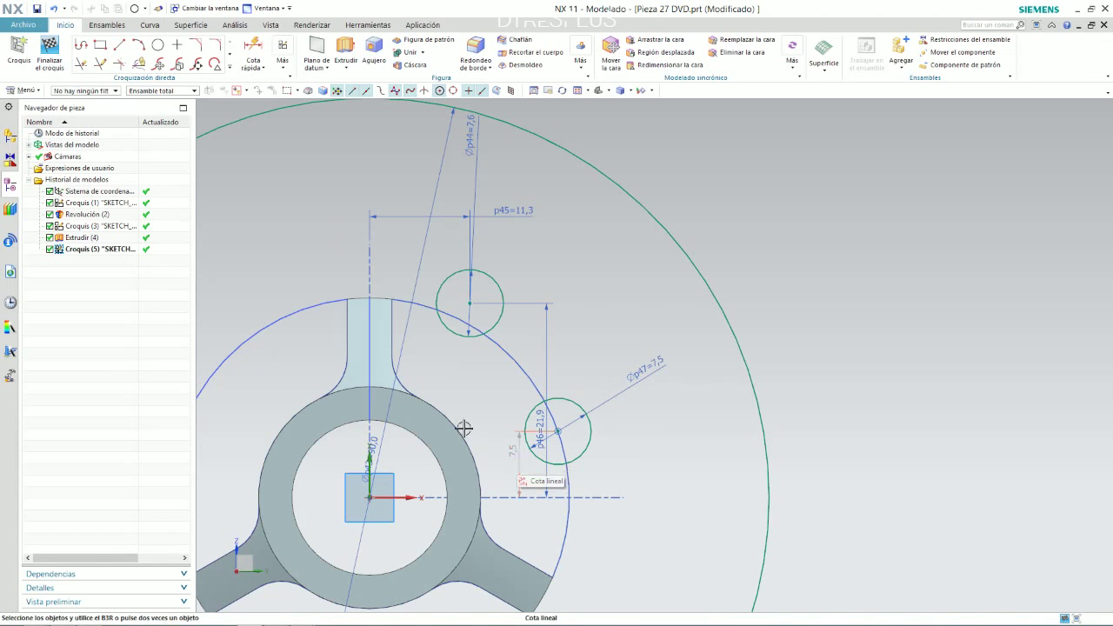
{"action": "key", "text": "alt+Tab"}
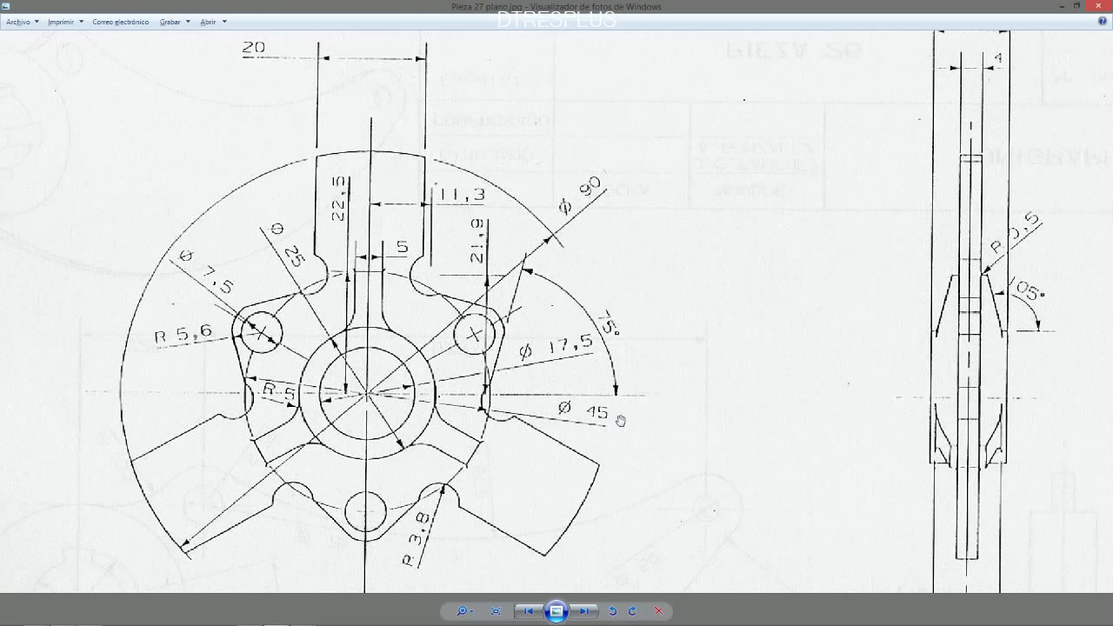
{"action": "scroll", "coordinate": [618, 271], "scroll_direction": "down", "scroll_amount": 1}
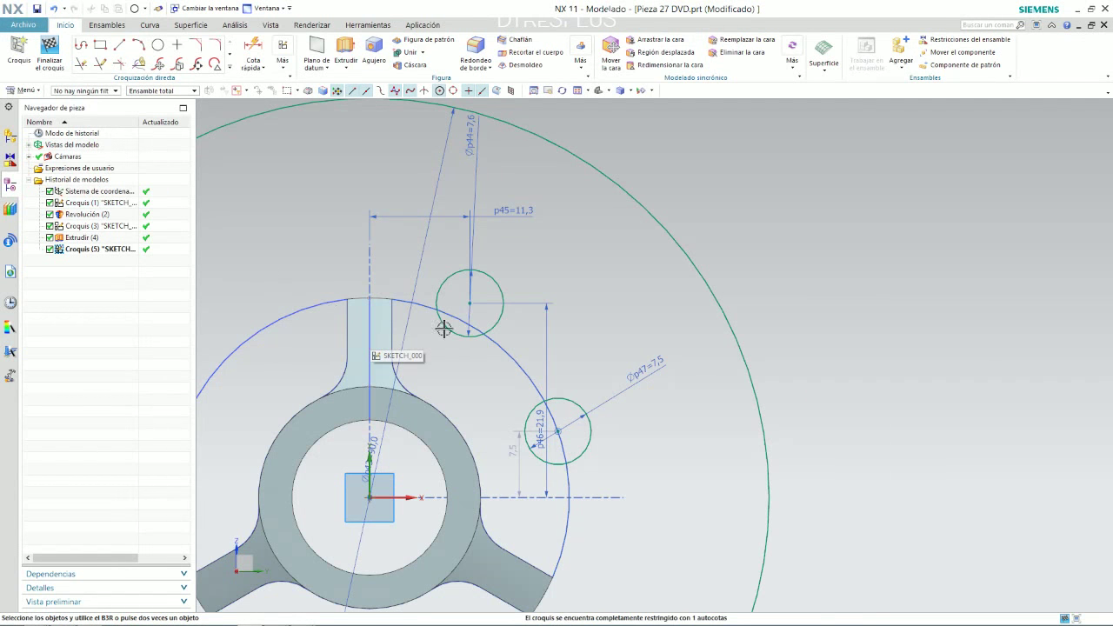
Step: Start a line chain at the part centre and draw a vertical line upward
{"action": "scroll", "coordinate": [434, 278], "scroll_direction": "down", "scroll_amount": 3}
{"action": "scroll", "coordinate": [487, 200], "scroll_direction": "up", "scroll_amount": 1}
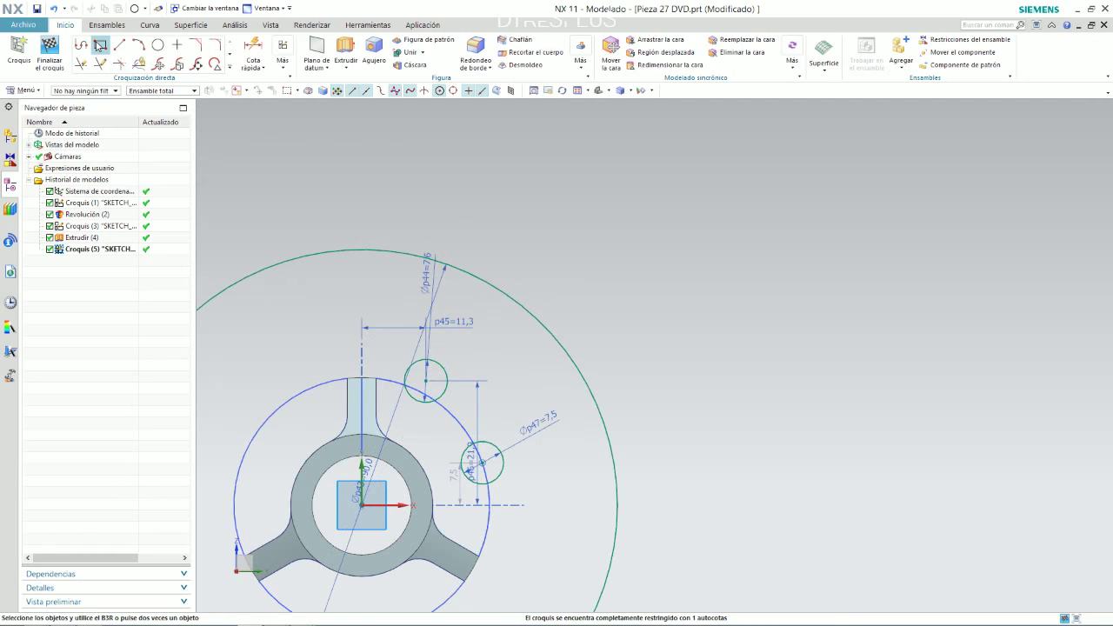
{"action": "left_click", "coordinate": [120, 44]}
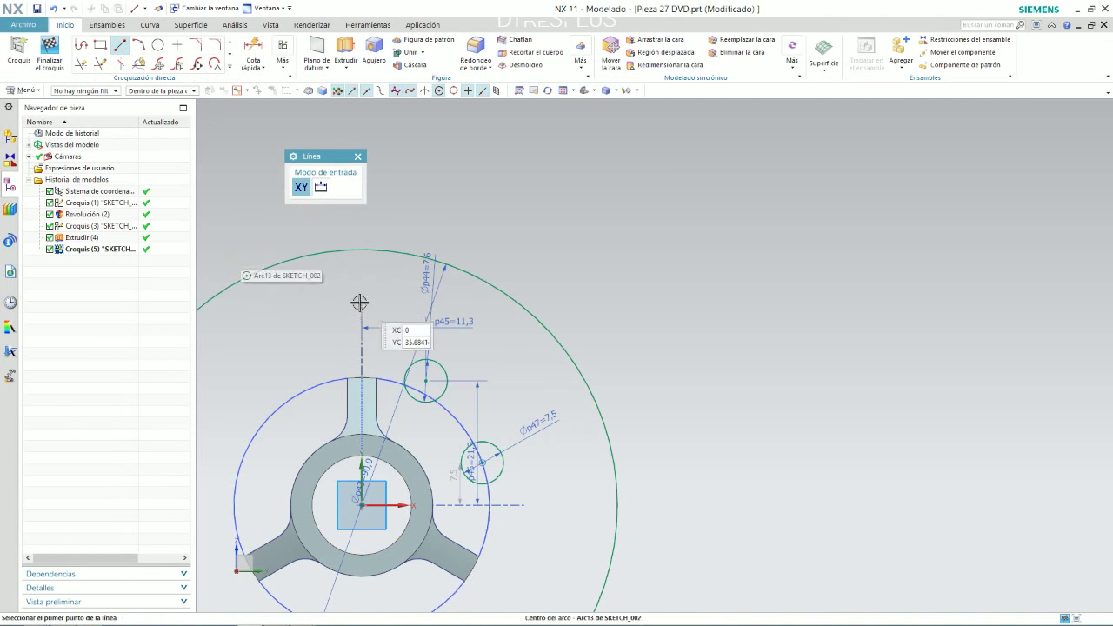
{"action": "key", "text": "z"}
{"action": "scroll", "coordinate": [394, 285], "scroll_direction": "down", "scroll_amount": 1}
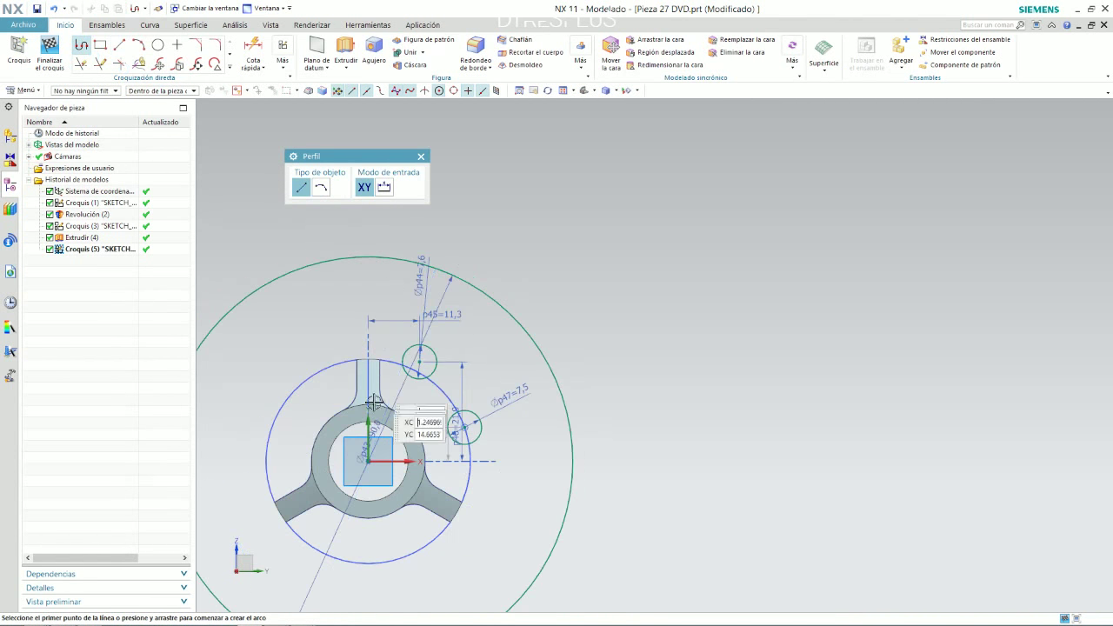
{"action": "left_click", "coordinate": [367, 461]}
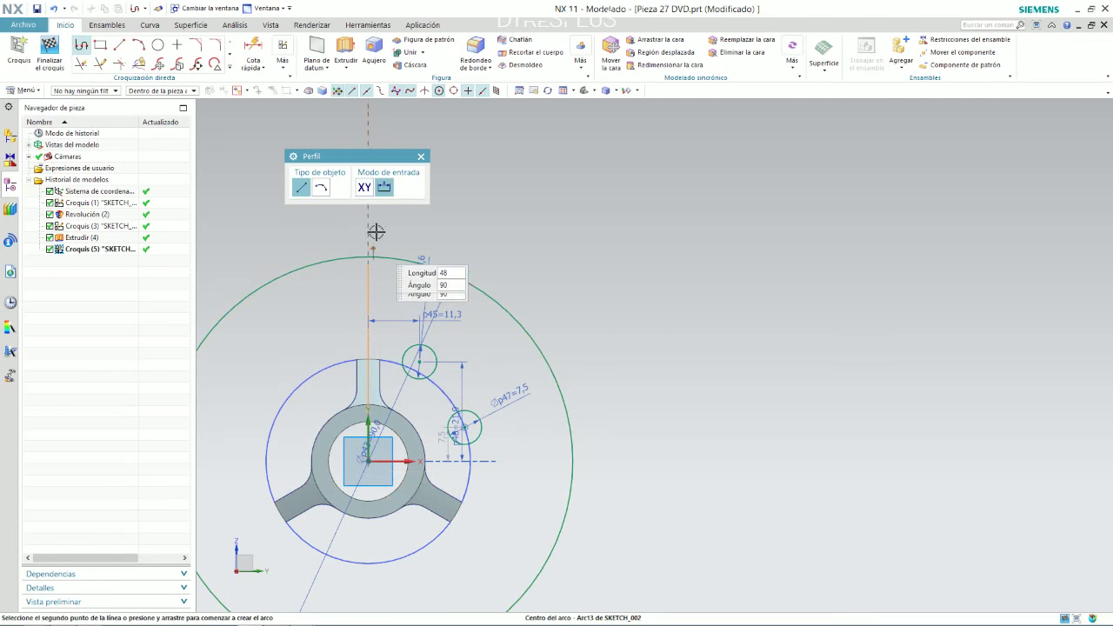
{"action": "left_click", "coordinate": [367, 211]}
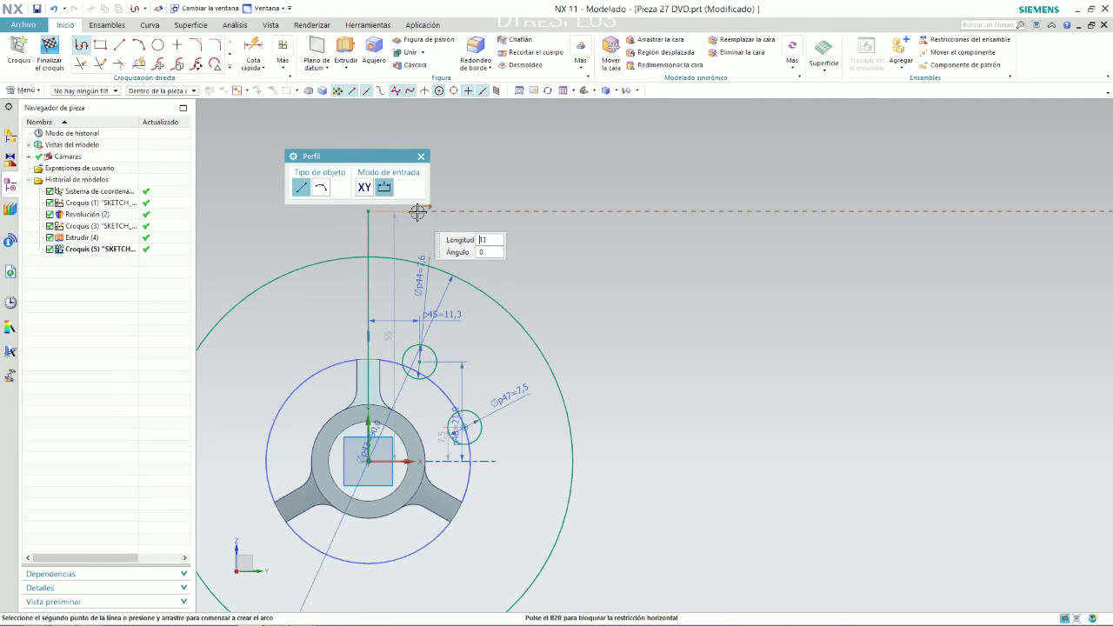
Step: Continue the outline across, down beside the slot, and diagonally back to the part centre
{"action": "left_click", "coordinate": [425, 211]}
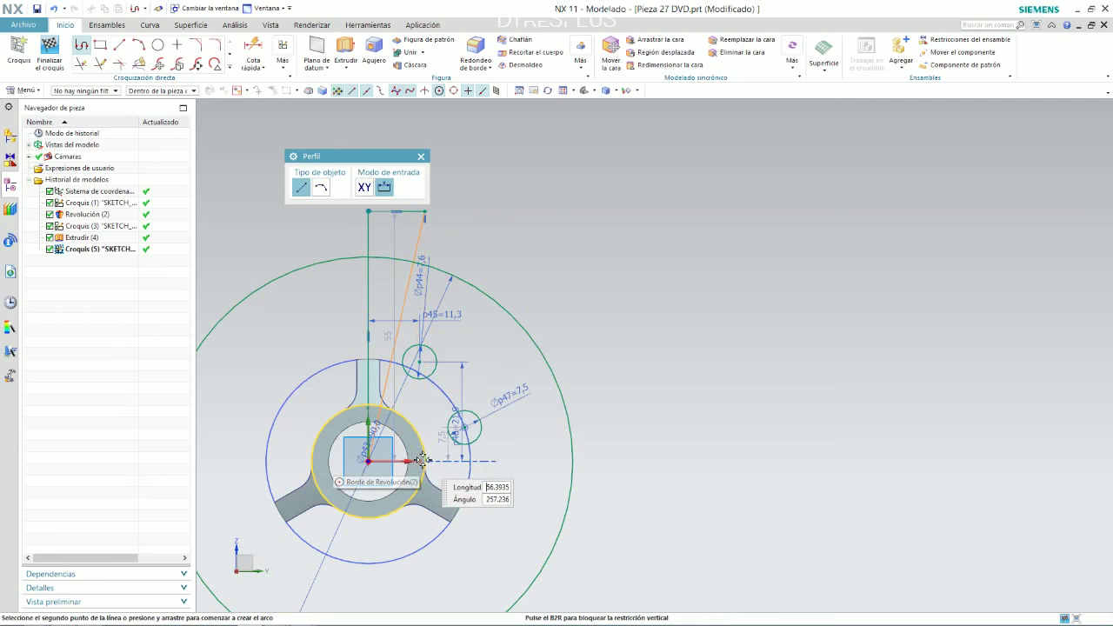
{"action": "scroll", "coordinate": [414, 459], "scroll_direction": "up", "scroll_amount": 2}
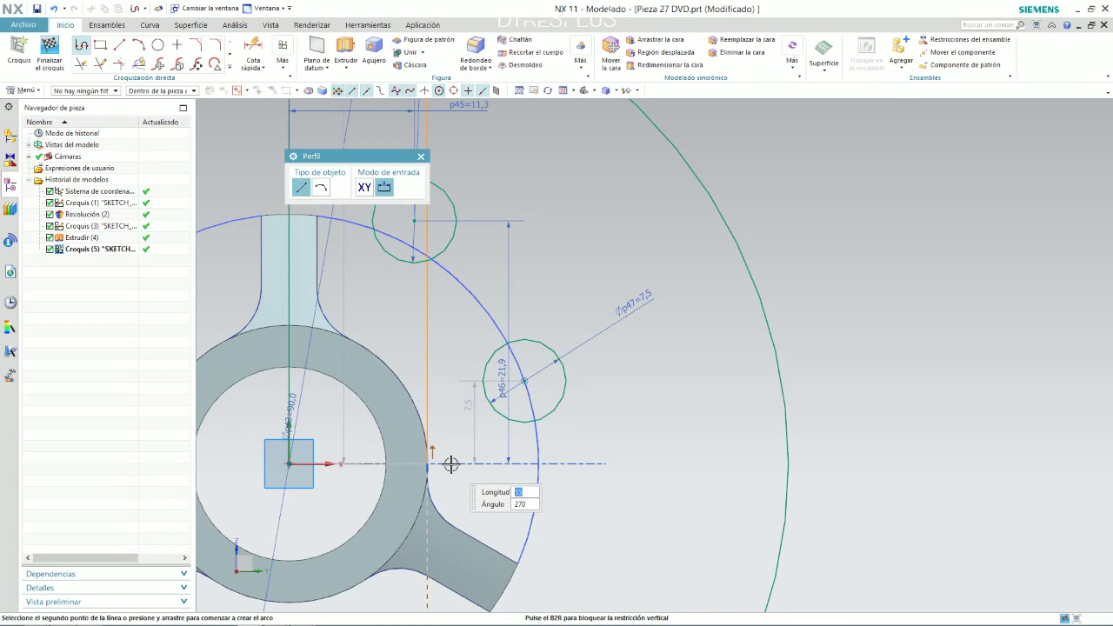
{"action": "left_click", "coordinate": [442, 375]}
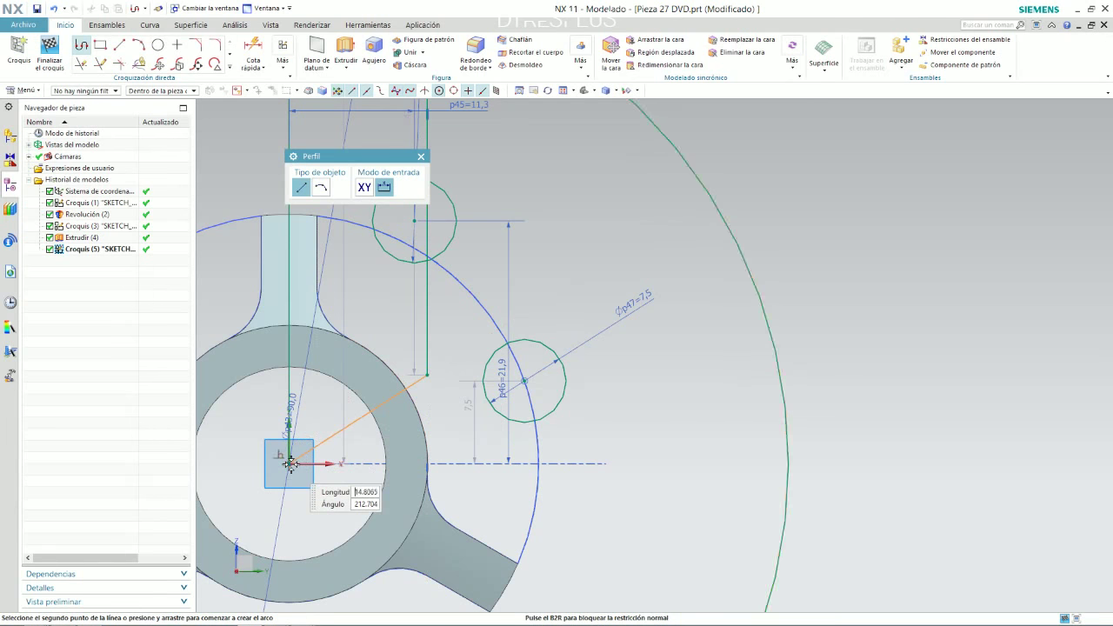
{"action": "left_click", "coordinate": [289, 463]}
{"action": "middle_click", "coordinate": [352, 391]}
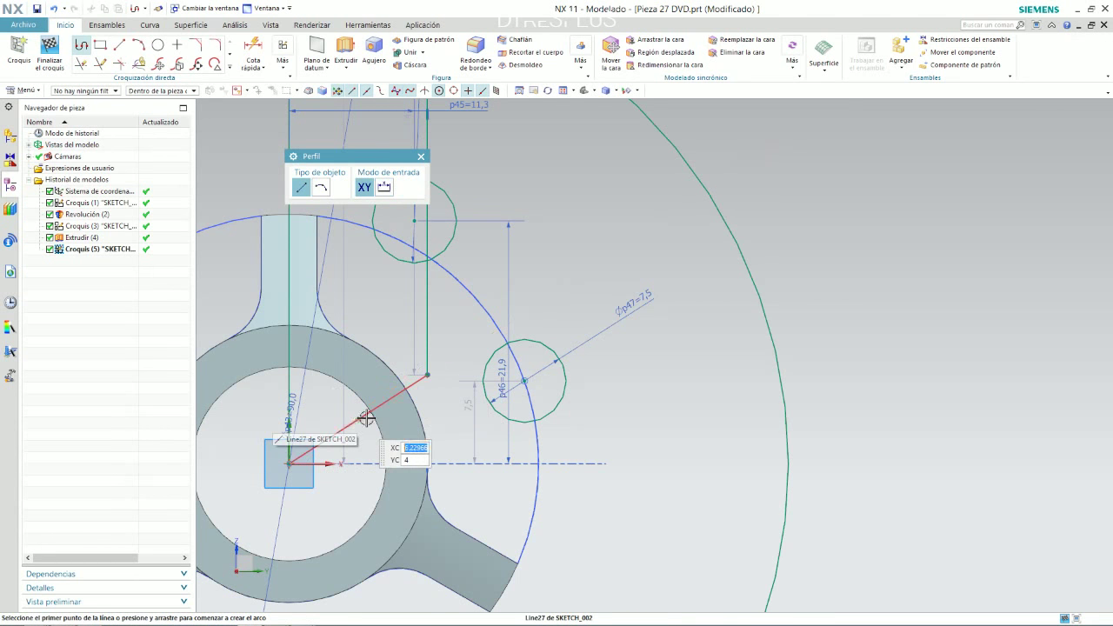
{"action": "left_click", "coordinate": [407, 405]}
{"action": "key", "text": "Escape"}
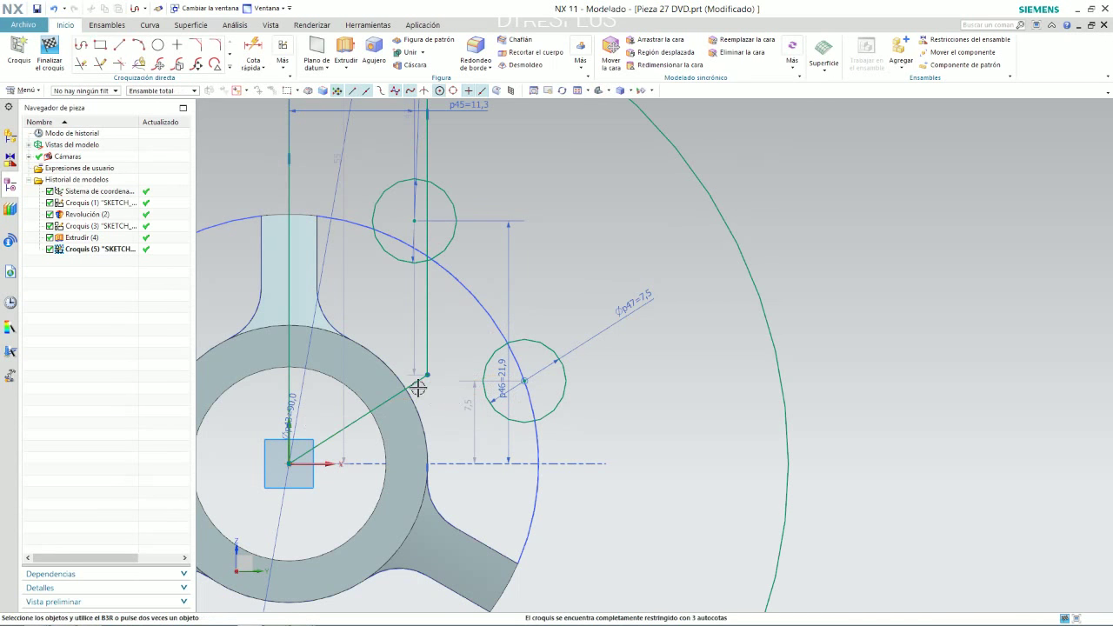
{"action": "left_click", "coordinate": [416, 385]}
Step: Begin dimensioning the slot's top line, then cancel and clear the selection
{"action": "left_click", "coordinate": [556, 348]}
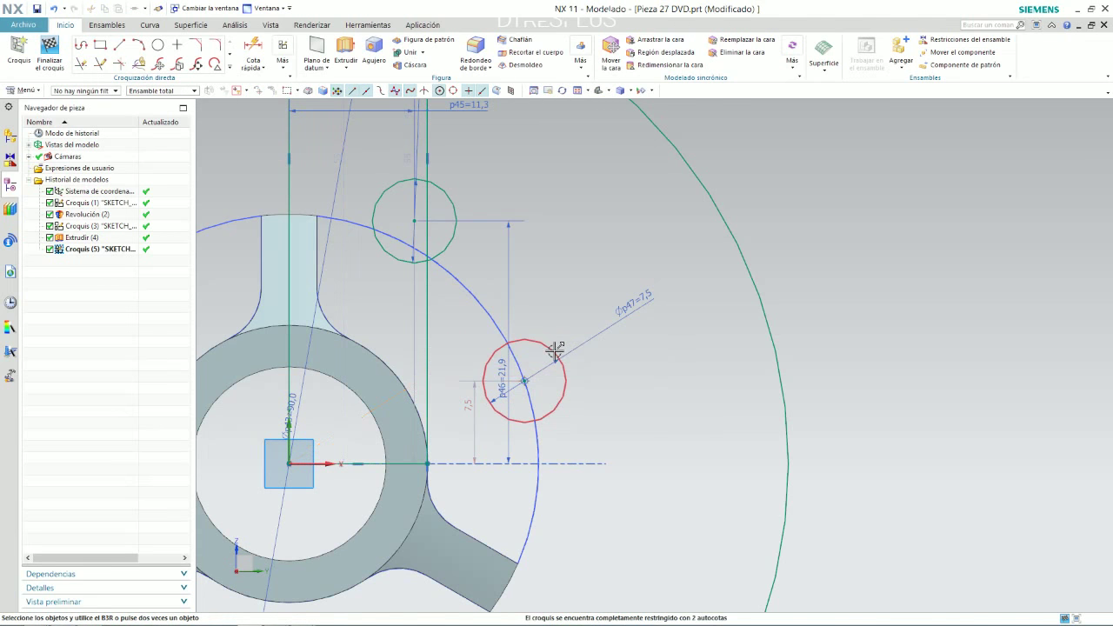
{"action": "scroll", "coordinate": [555, 348], "scroll_direction": "down", "scroll_amount": 5}
{"action": "scroll", "coordinate": [492, 231], "scroll_direction": "down", "scroll_amount": 1}
{"action": "scroll", "coordinate": [365, 261], "scroll_direction": "up", "scroll_amount": 6}
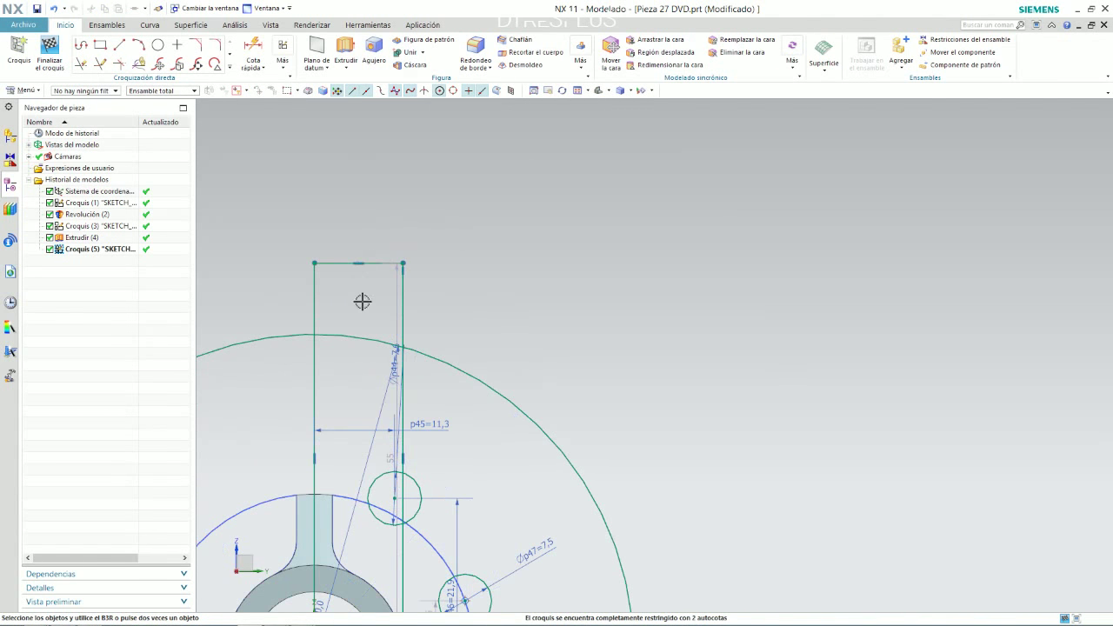
{"action": "scroll", "coordinate": [363, 301], "scroll_direction": "down", "scroll_amount": 2}
{"action": "scroll", "coordinate": [368, 298], "scroll_direction": "down", "scroll_amount": 3}
{"action": "scroll", "coordinate": [355, 355], "scroll_direction": "up", "scroll_amount": 3}
{"action": "scroll", "coordinate": [360, 287], "scroll_direction": "up", "scroll_amount": 3}
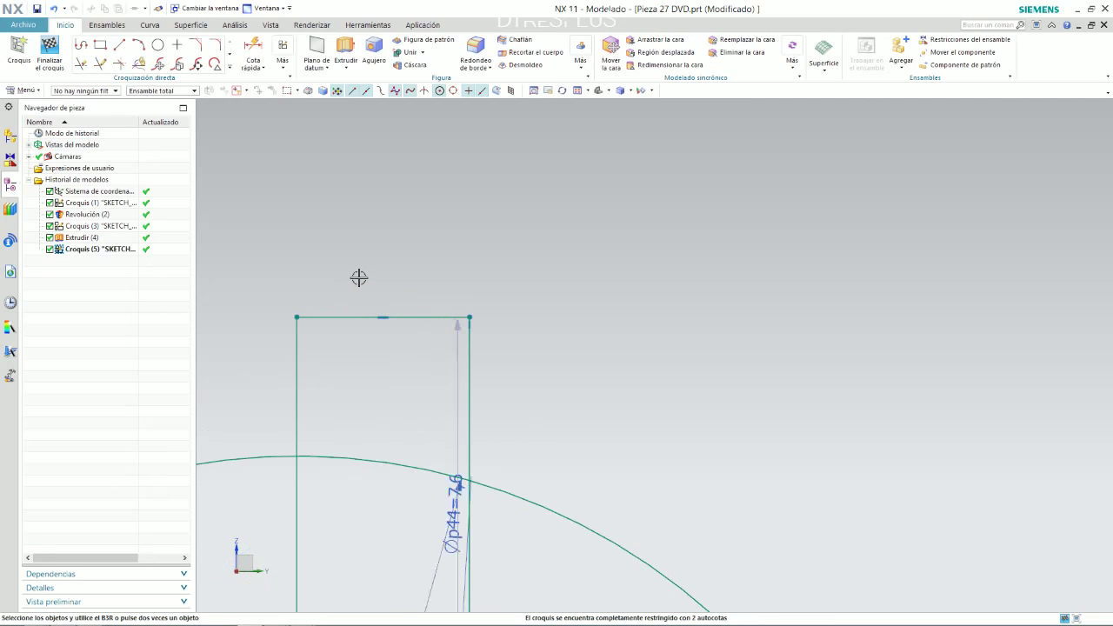
{"action": "left_click", "coordinate": [252, 52]}
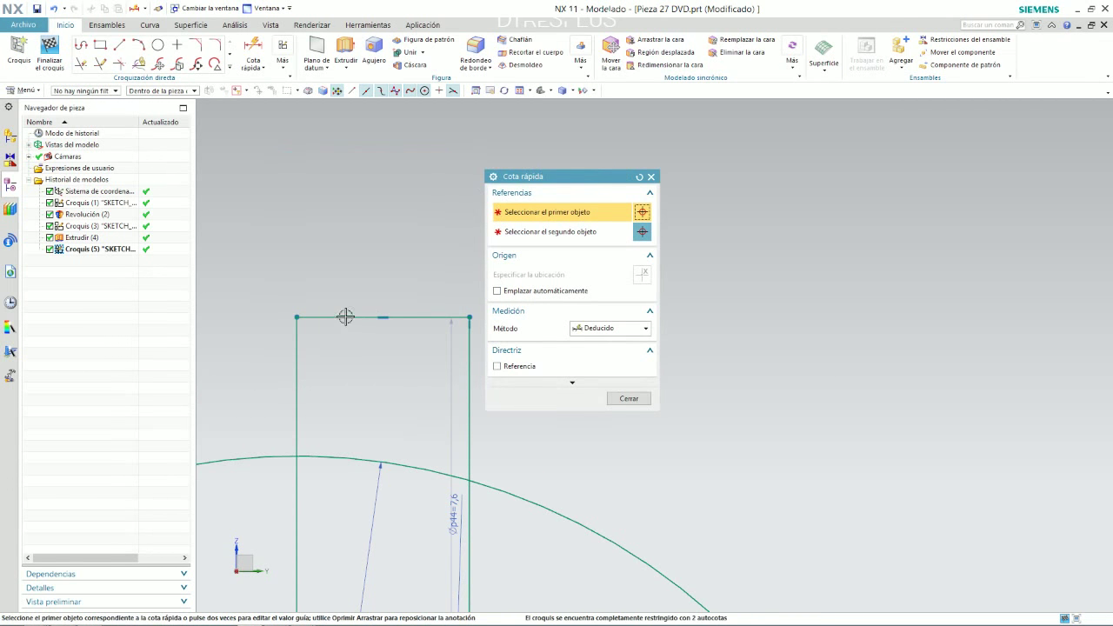
{"action": "left_click", "coordinate": [345, 317]}
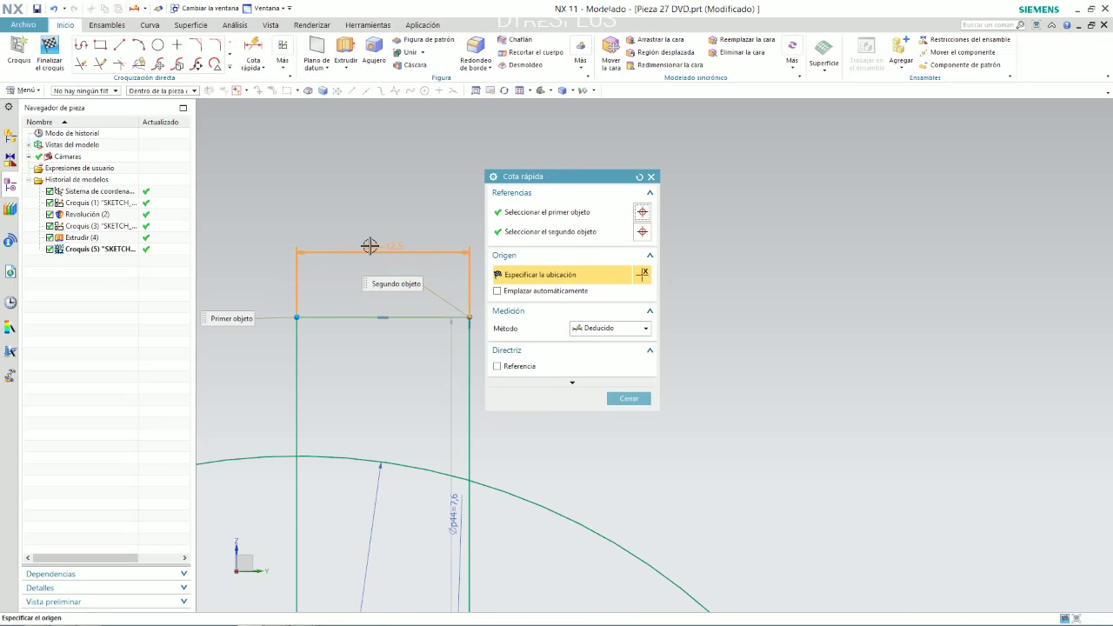
{"action": "key", "text": "Escape"}
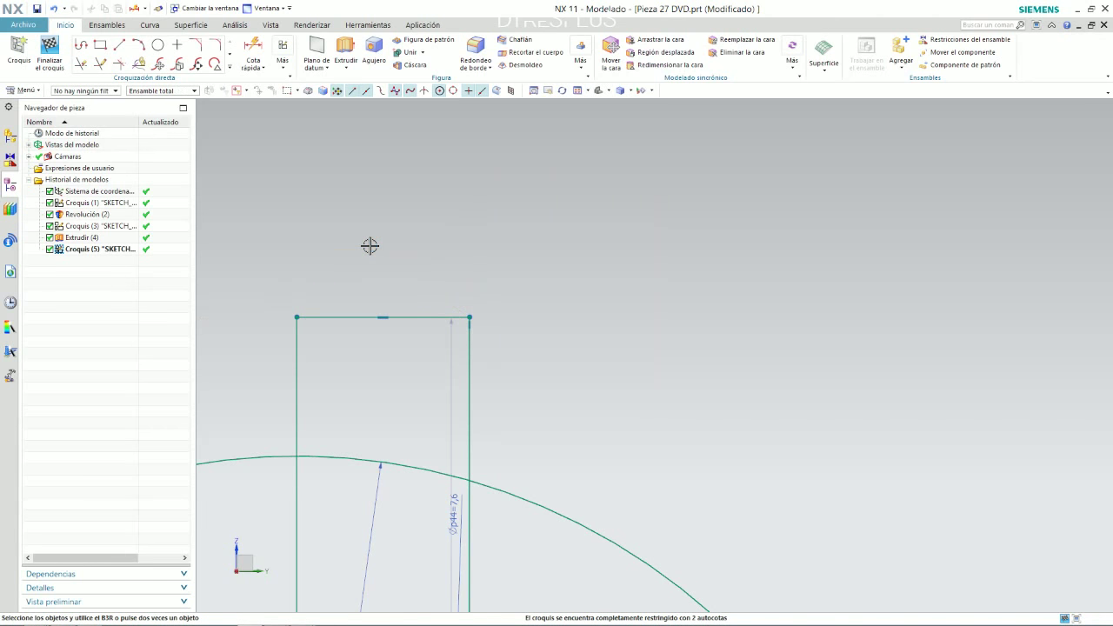
{"action": "left_click", "coordinate": [342, 318]}
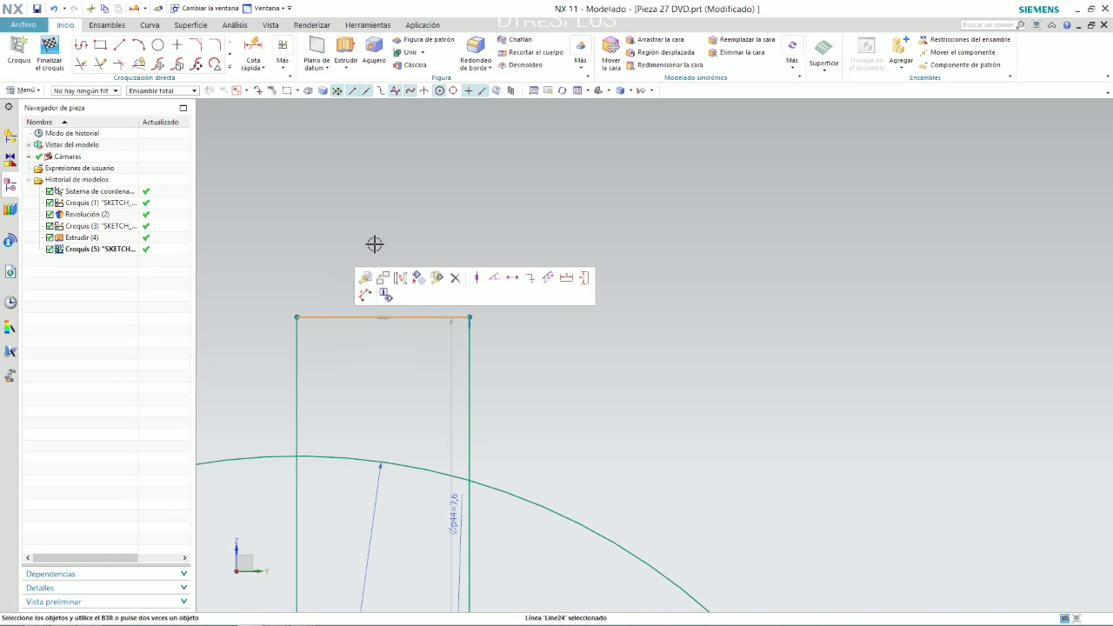
{"action": "left_click", "coordinate": [374, 243]}
{"action": "scroll", "coordinate": [374, 244], "scroll_direction": "down", "scroll_amount": 3}
{"action": "scroll", "coordinate": [374, 243], "scroll_direction": "down", "scroll_amount": 3}
{"action": "scroll", "coordinate": [374, 243], "scroll_direction": "up", "scroll_amount": 2}
{"action": "scroll", "coordinate": [374, 243], "scroll_direction": "up", "scroll_amount": 4}
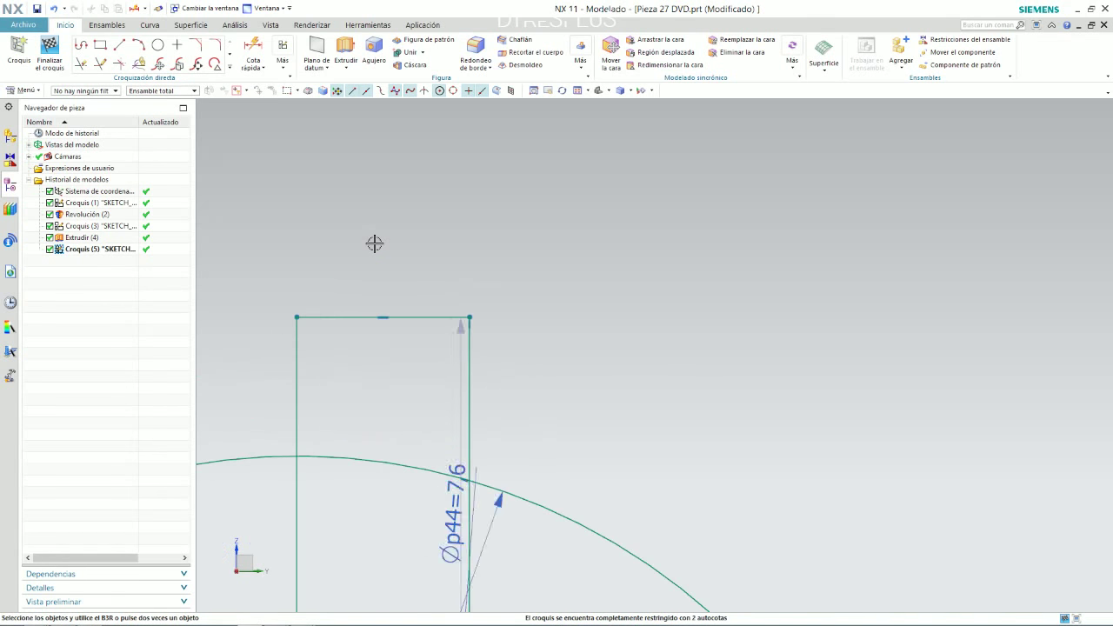
{"action": "scroll", "coordinate": [374, 261], "scroll_direction": "down", "scroll_amount": 2}
{"action": "scroll", "coordinate": [374, 267], "scroll_direction": "down", "scroll_amount": 1}
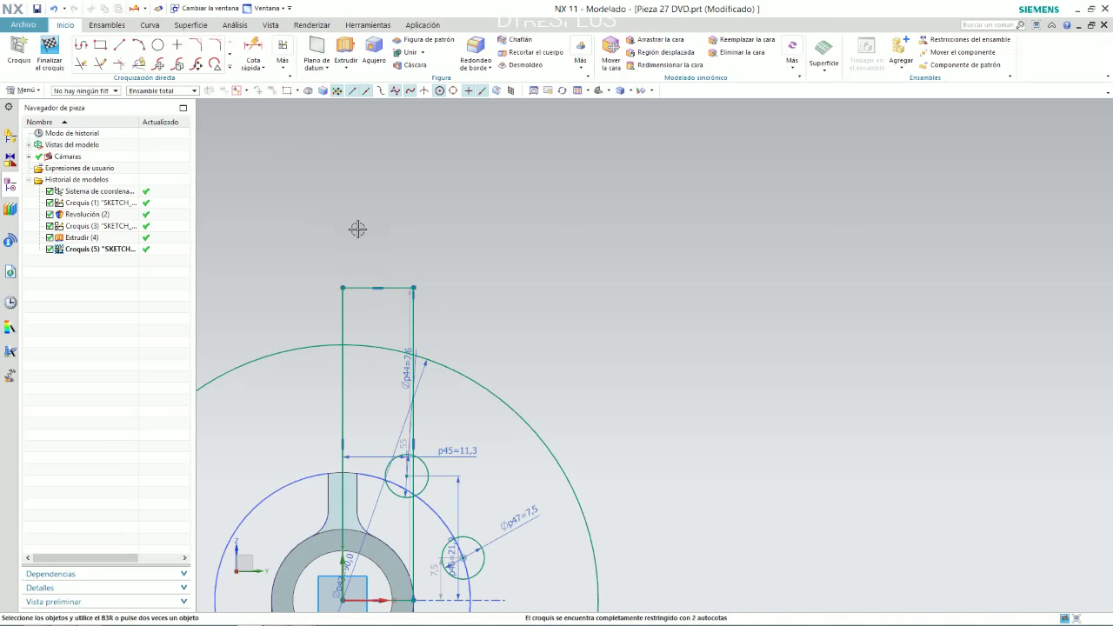
Step: Add a p48 width dimension above the slot's top line, accepting the over-constraint warning
{"action": "left_click", "coordinate": [366, 287]}
{"action": "scroll", "coordinate": [384, 274], "scroll_direction": "up", "scroll_amount": 2}
{"action": "left_click", "coordinate": [252, 51]}
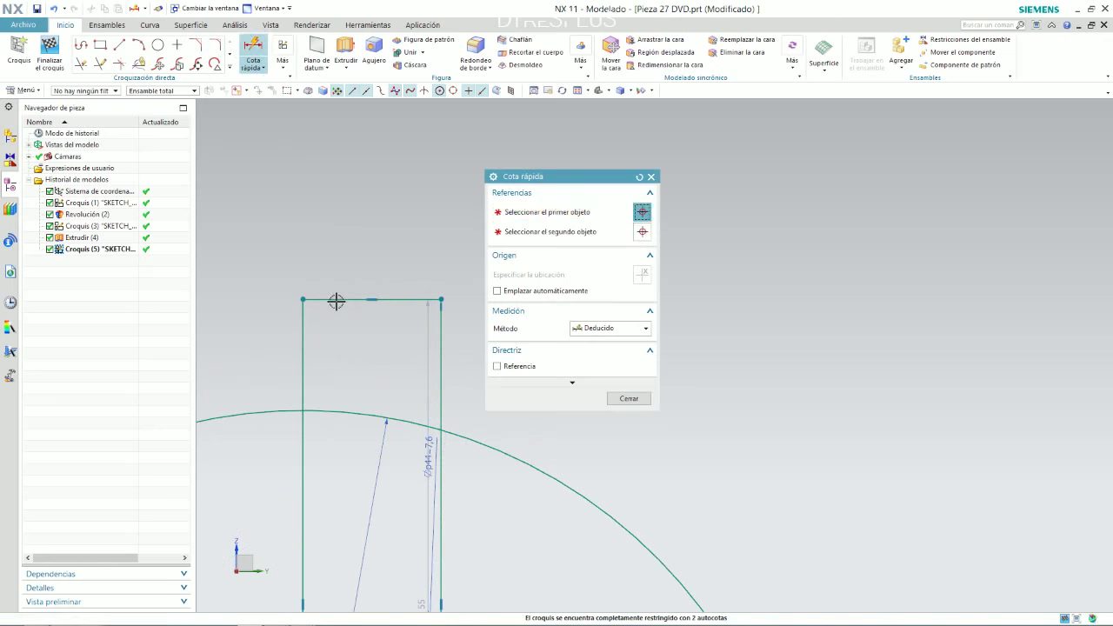
{"action": "left_click", "coordinate": [335, 301]}
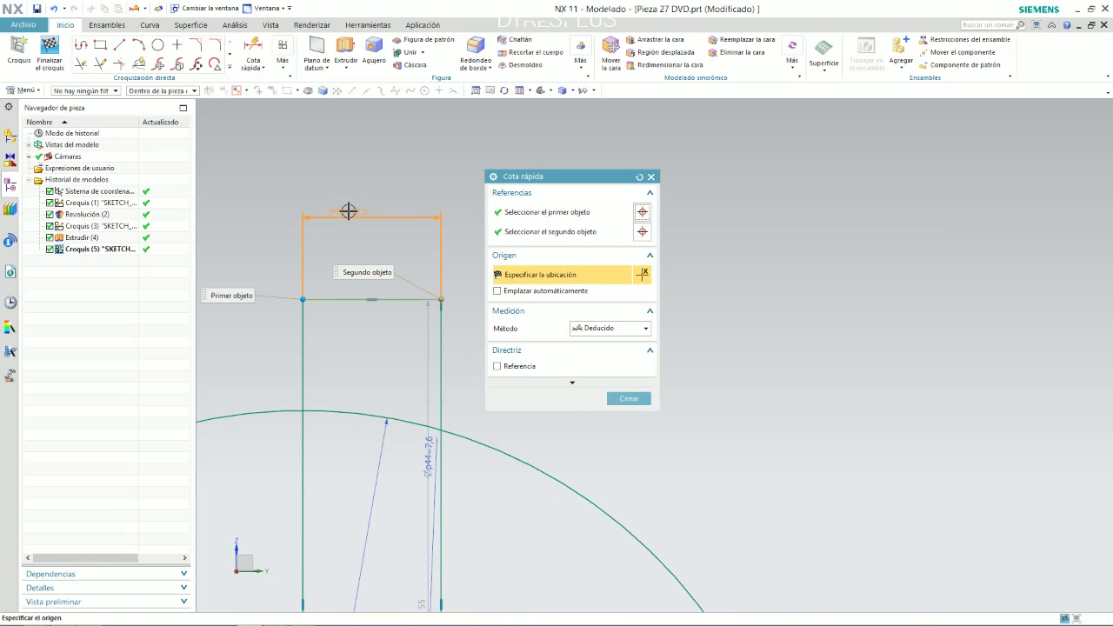
{"action": "left_click", "coordinate": [348, 211]}
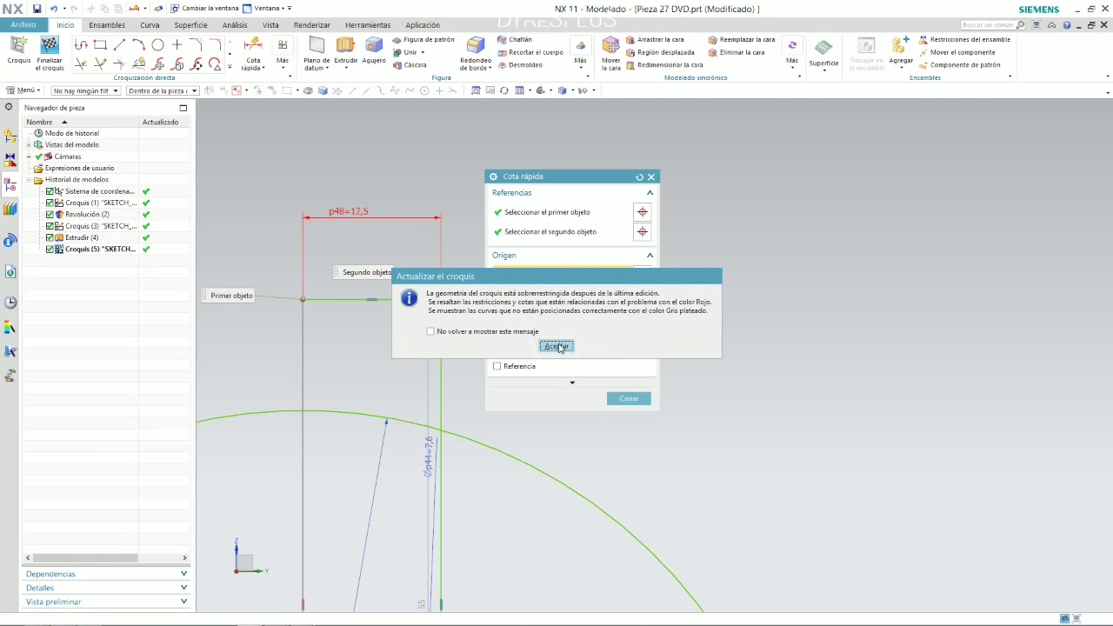
{"action": "left_click", "coordinate": [556, 345]}
{"action": "left_click", "coordinate": [629, 398]}
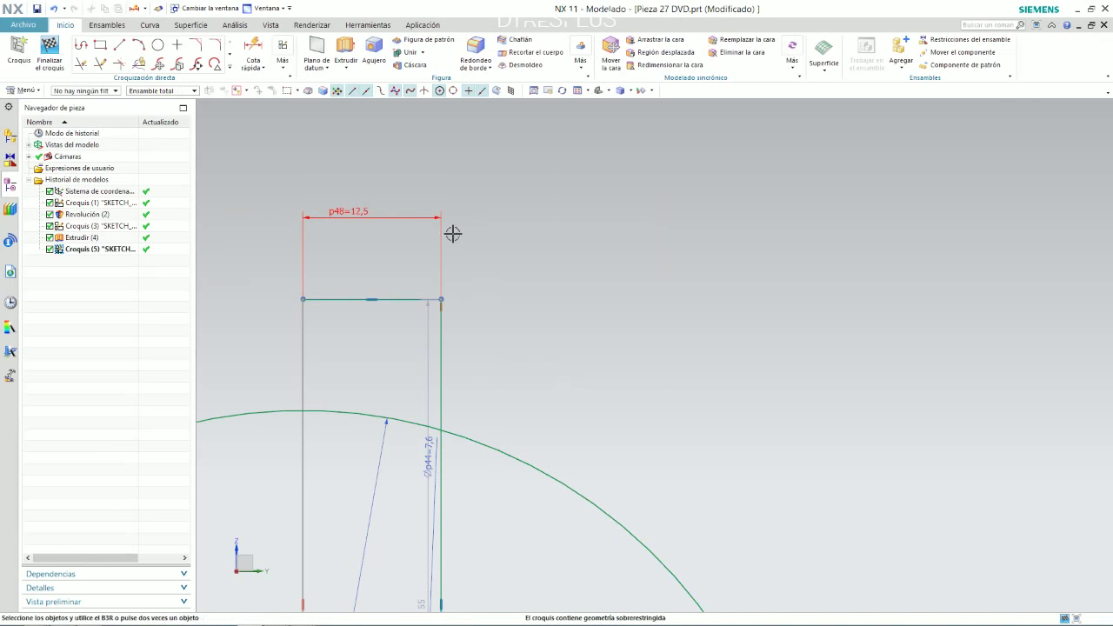
{"action": "left_click", "coordinate": [360, 211]}
Step: Delete the vertical slot line's end constraint and drag the line onto the hub's edge
{"action": "scroll", "coordinate": [477, 245], "scroll_direction": "down", "scroll_amount": 5}
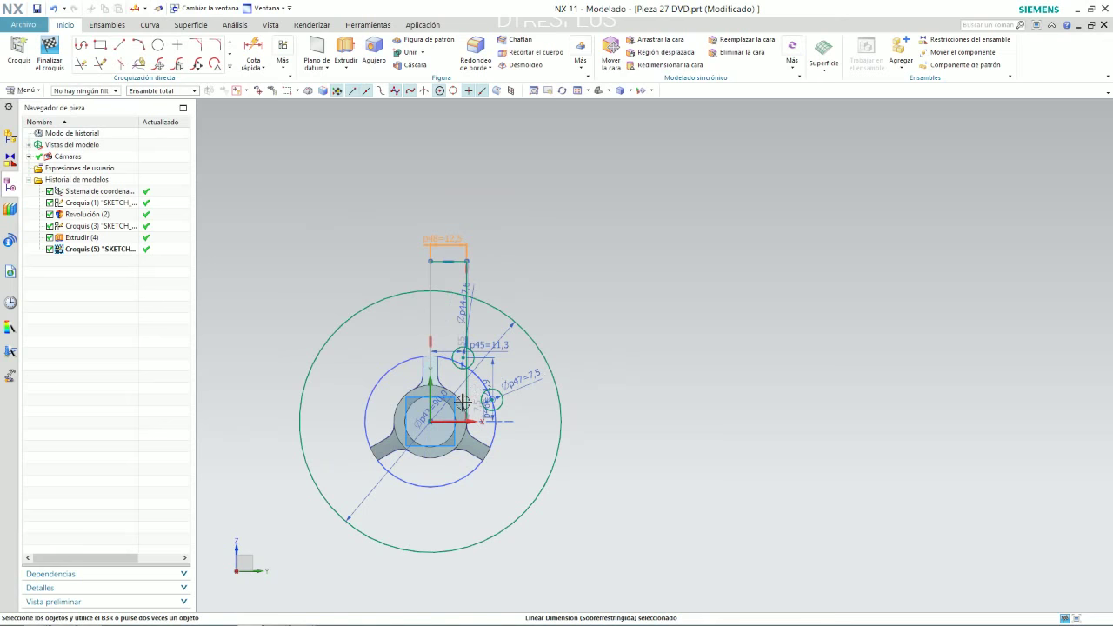
{"action": "scroll", "coordinate": [464, 402], "scroll_direction": "up", "scroll_amount": 4}
{"action": "scroll", "coordinate": [507, 401], "scroll_direction": "down", "scroll_amount": 2}
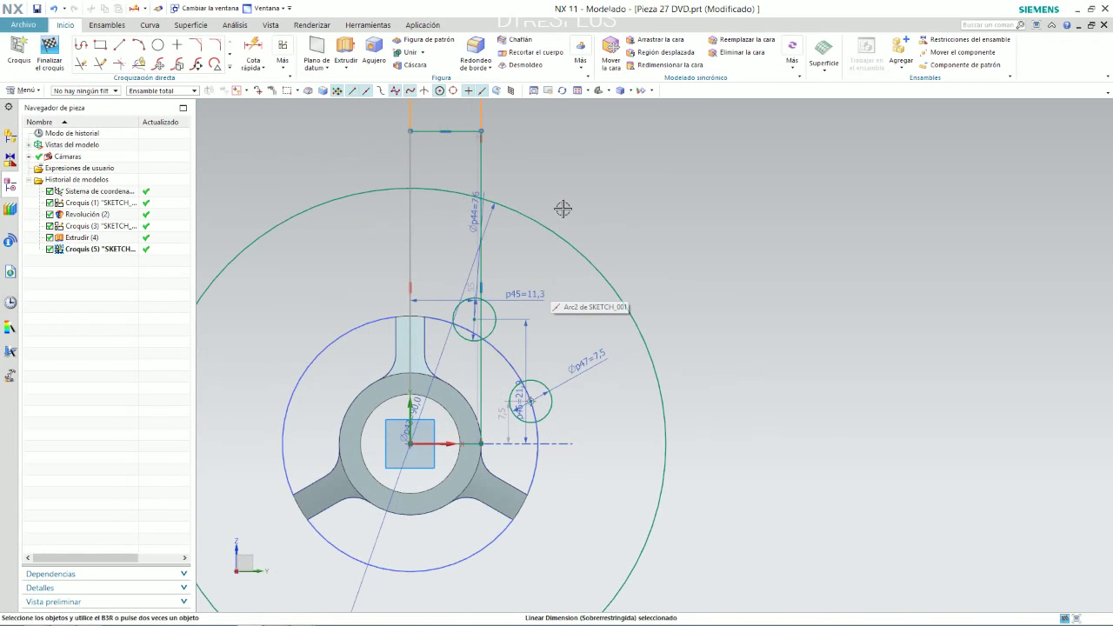
{"action": "scroll", "coordinate": [514, 218], "scroll_direction": "up", "scroll_amount": 1}
{"action": "scroll", "coordinate": [507, 373], "scroll_direction": "up", "scroll_amount": 3}
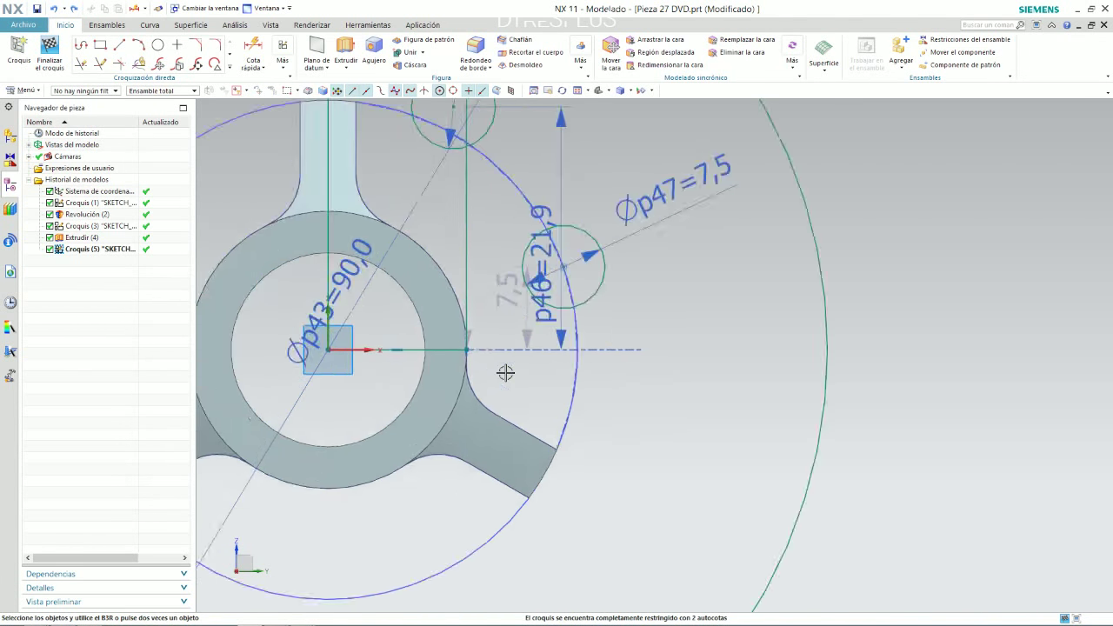
{"action": "scroll", "coordinate": [463, 350], "scroll_direction": "up", "scroll_amount": 1}
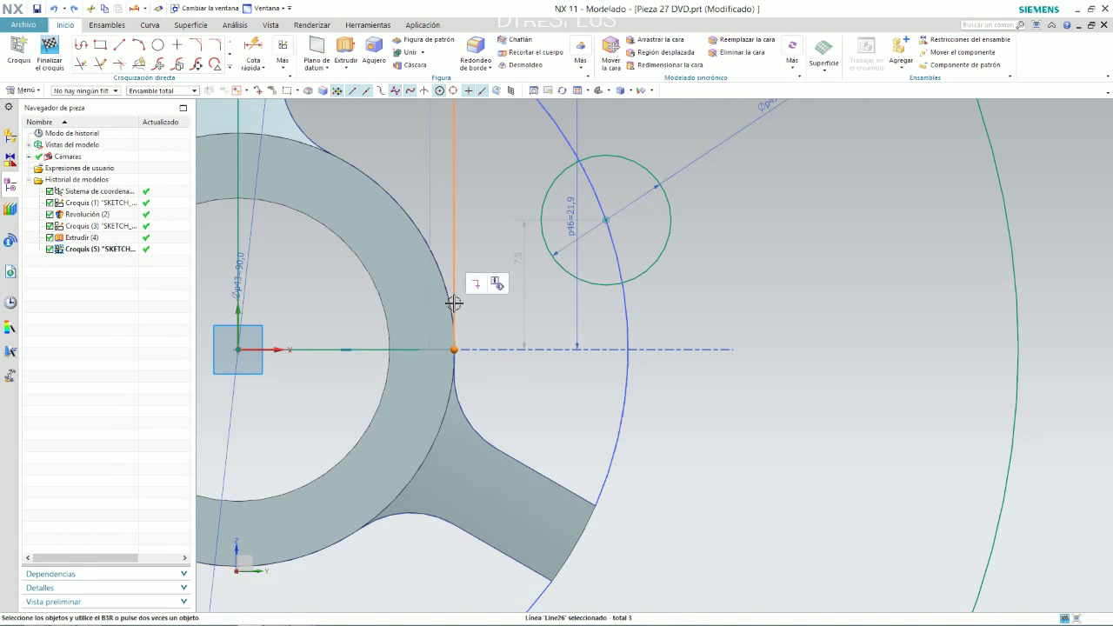
{"action": "double_click", "coordinate": [455, 324]}
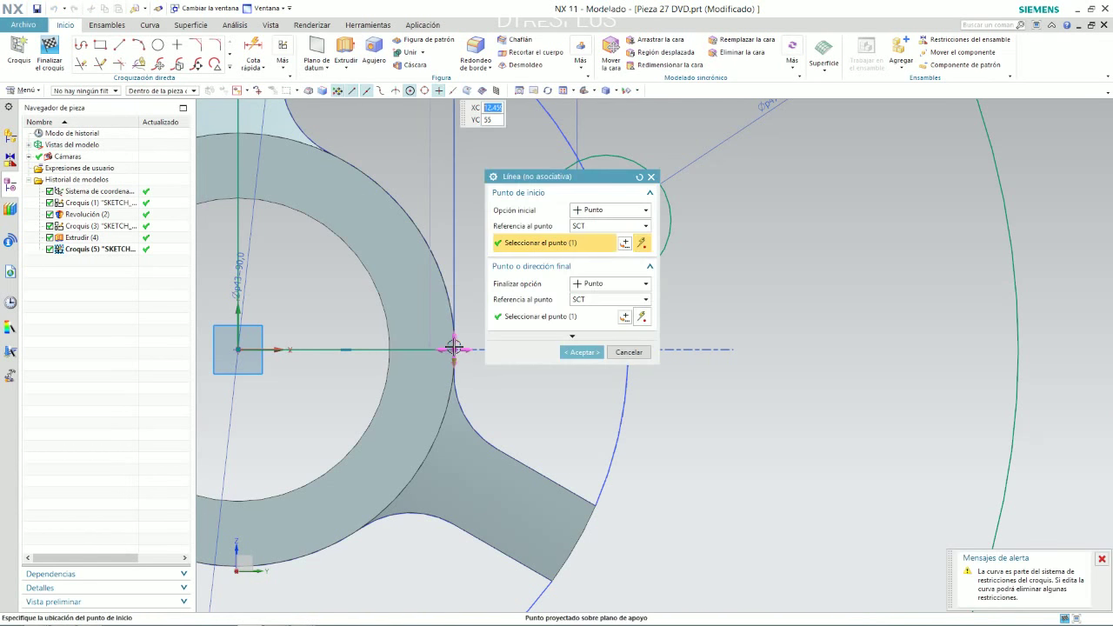
{"action": "left_click", "coordinate": [628, 352]}
{"action": "left_click", "coordinate": [454, 355]}
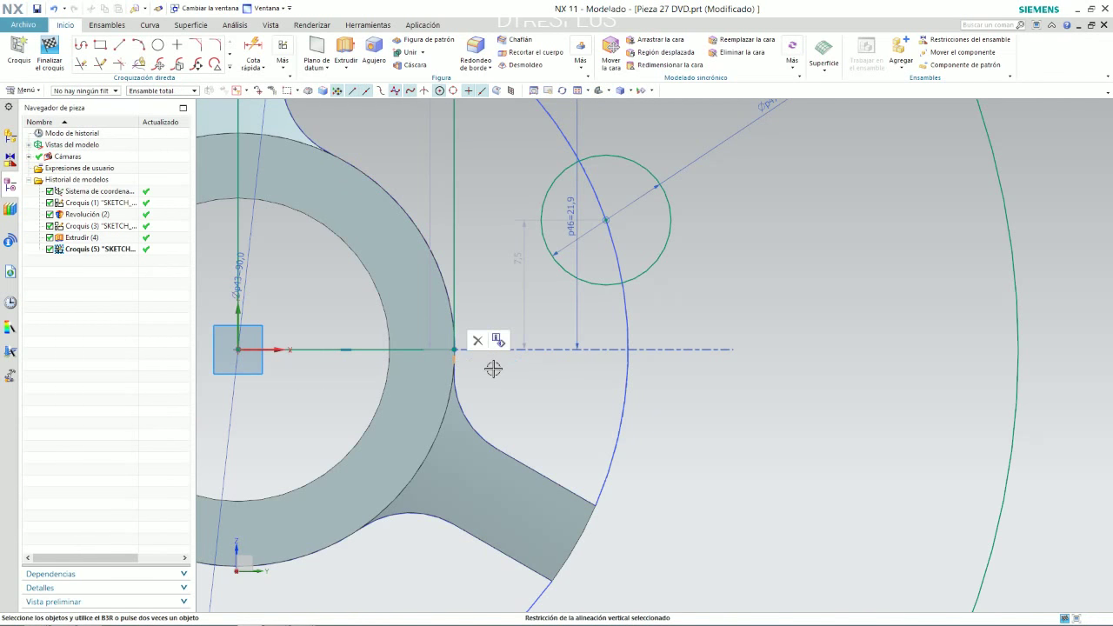
{"action": "left_click", "coordinate": [478, 340]}
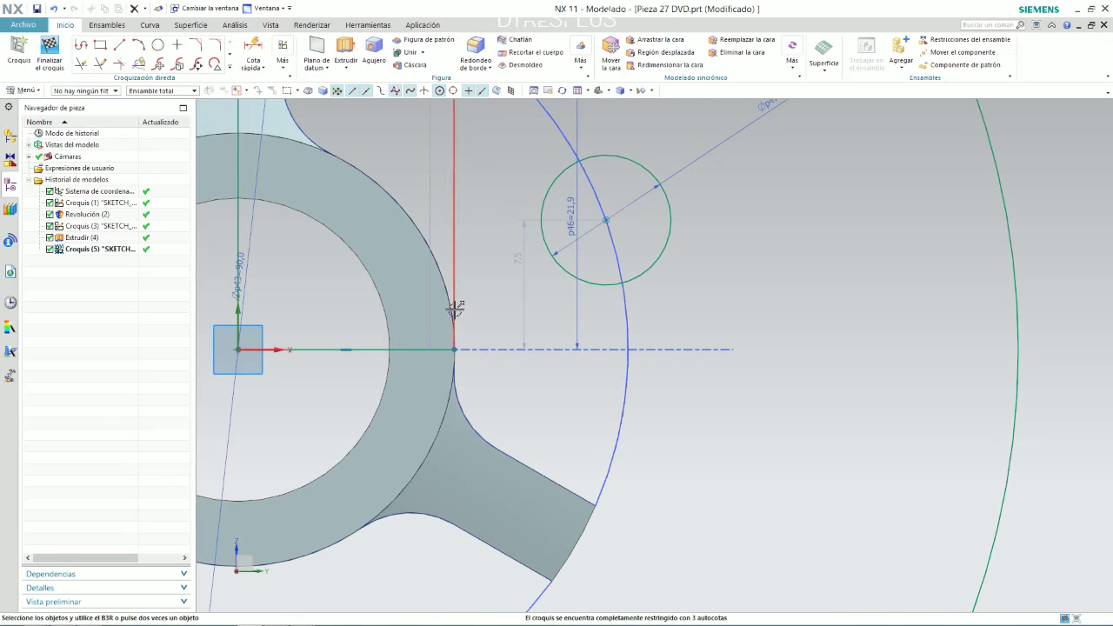
{"action": "mouse_move", "coordinate": [452, 309]}
{"action": "left_mouse_down"}
{"action": "mouse_move", "coordinate": [410, 311]}
{"action": "mouse_move", "coordinate": [393, 158]}
{"action": "left_mouse_up"}
{"action": "scroll", "coordinate": [421, 335], "scroll_direction": "down", "scroll_amount": 2}
{"action": "scroll", "coordinate": [434, 360], "scroll_direction": "down", "scroll_amount": 3}
{"action": "scroll", "coordinate": [430, 261], "scroll_direction": "up", "scroll_amount": 3}
{"action": "scroll", "coordinate": [411, 280], "scroll_direction": "up", "scroll_amount": 3}
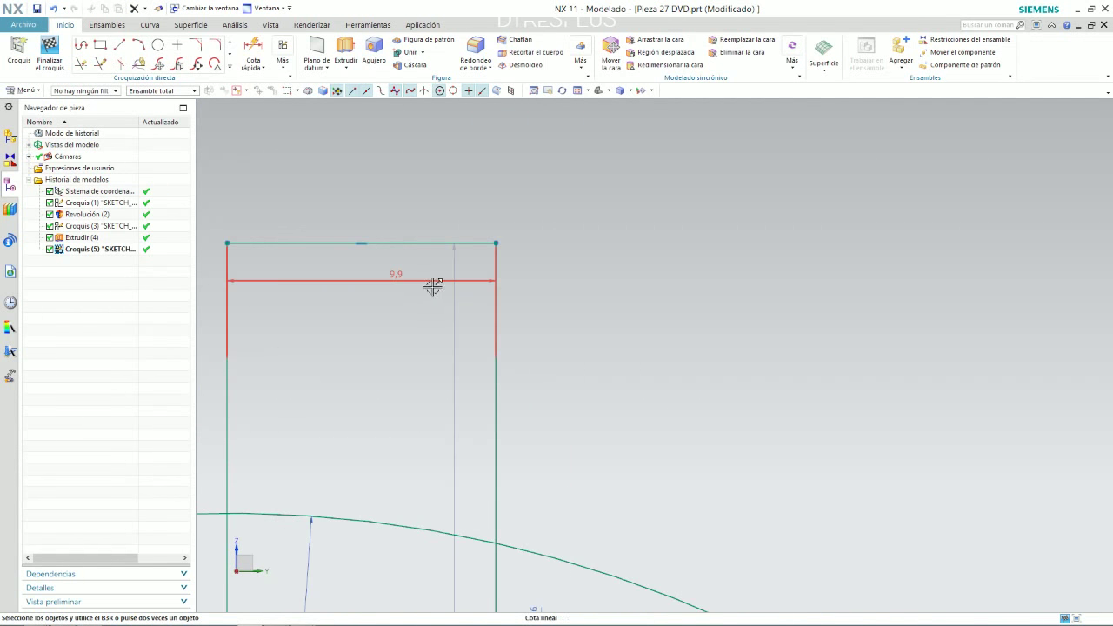
Step: Set the p48 slot width dimension to 10 mm
{"action": "double_click", "coordinate": [393, 158]}
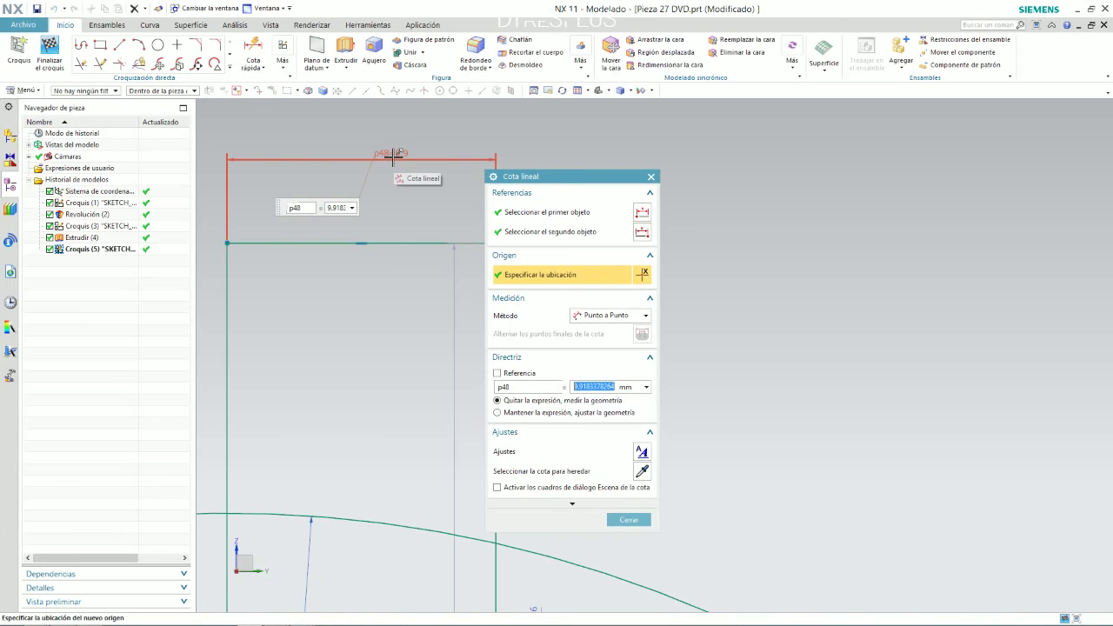
{"action": "type", "text": "5"}
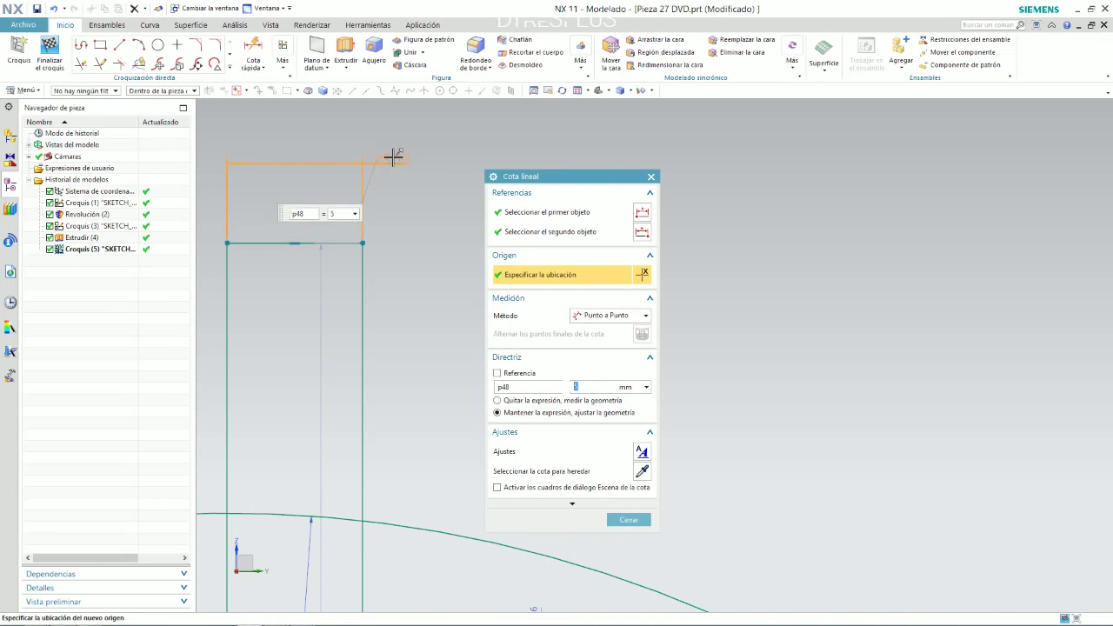
{"action": "type", "text": "10"}
{"action": "key", "text": "Return"}
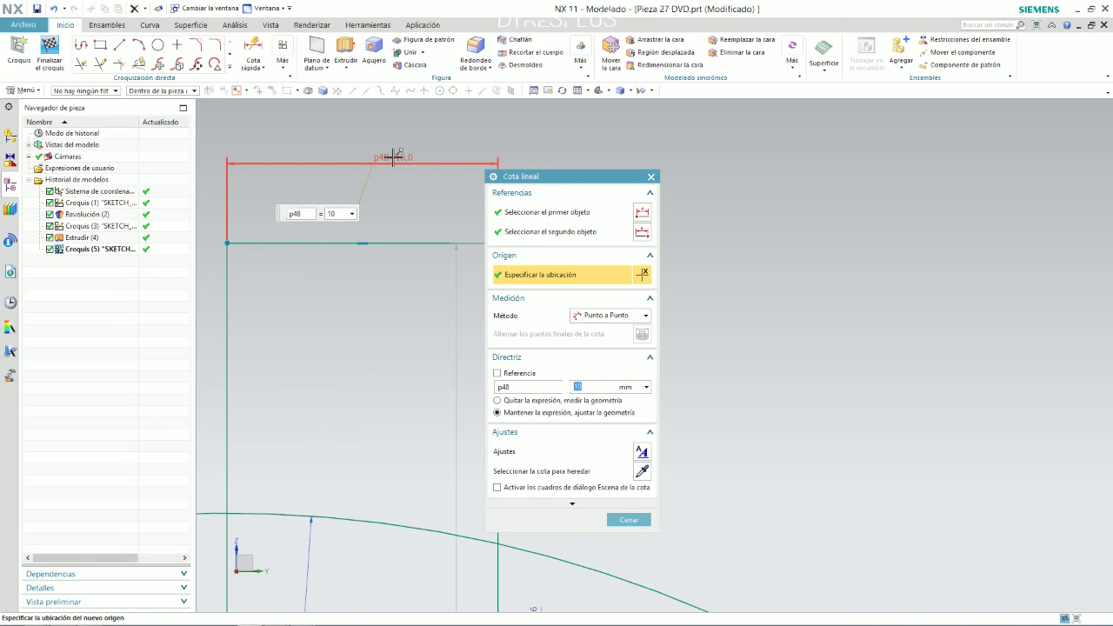
{"action": "key", "text": "alt+Tab"}
{"action": "key", "text": "alt+Tab"}
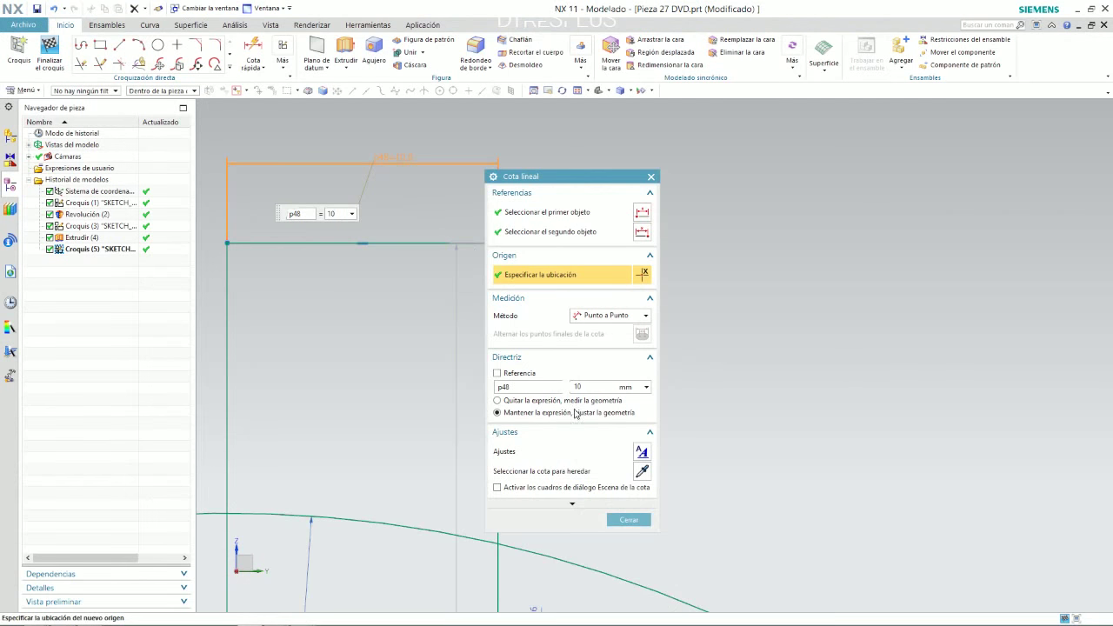
{"action": "left_click", "coordinate": [633, 524]}
{"action": "scroll", "coordinate": [482, 290], "scroll_direction": "down", "scroll_amount": 5}
{"action": "scroll", "coordinate": [496, 243], "scroll_direction": "up", "scroll_amount": 3}
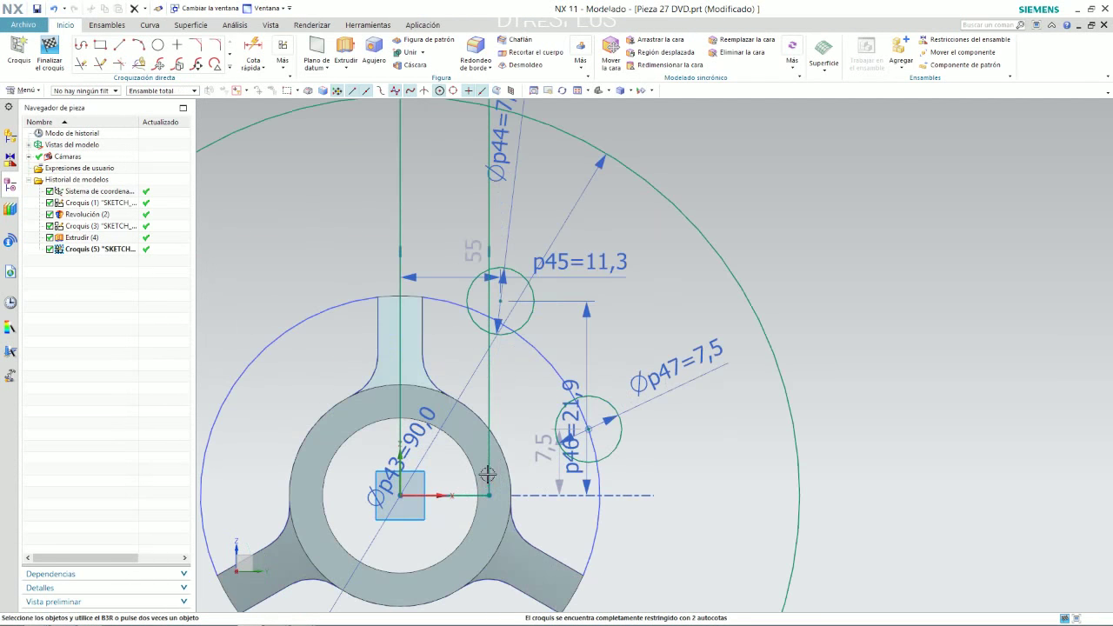
{"action": "scroll", "coordinate": [511, 187], "scroll_direction": "down", "scroll_amount": 3}
{"action": "scroll", "coordinate": [510, 187], "scroll_direction": "up", "scroll_amount": 4}
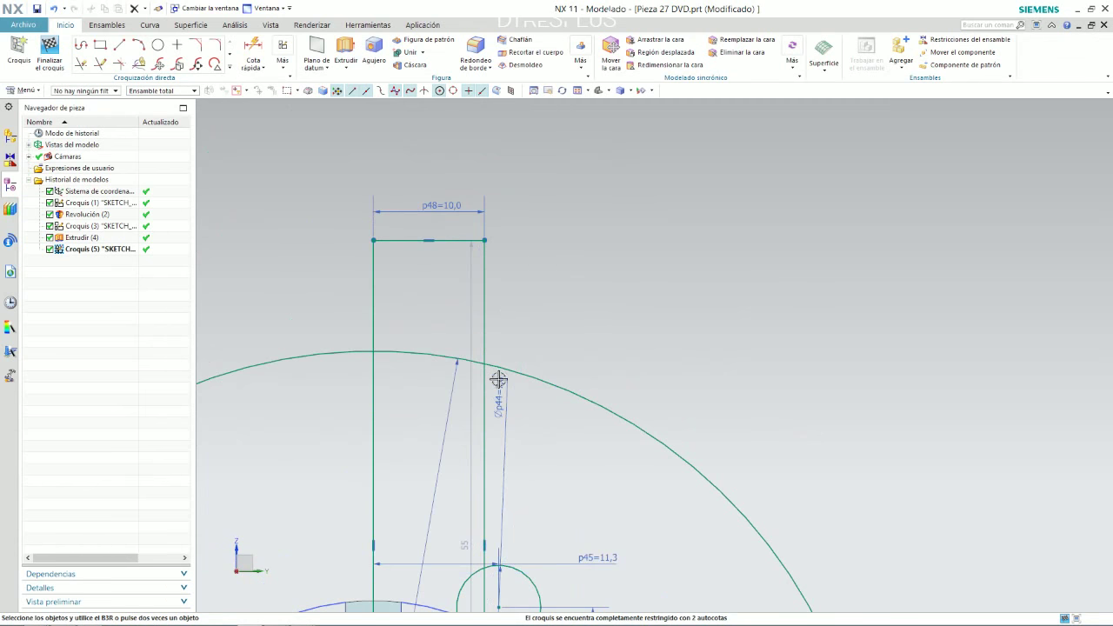
Step: Switch to the Pieza 27 plano drawing in Windows Photo Viewer
{"action": "key", "text": "alt+Tab"}
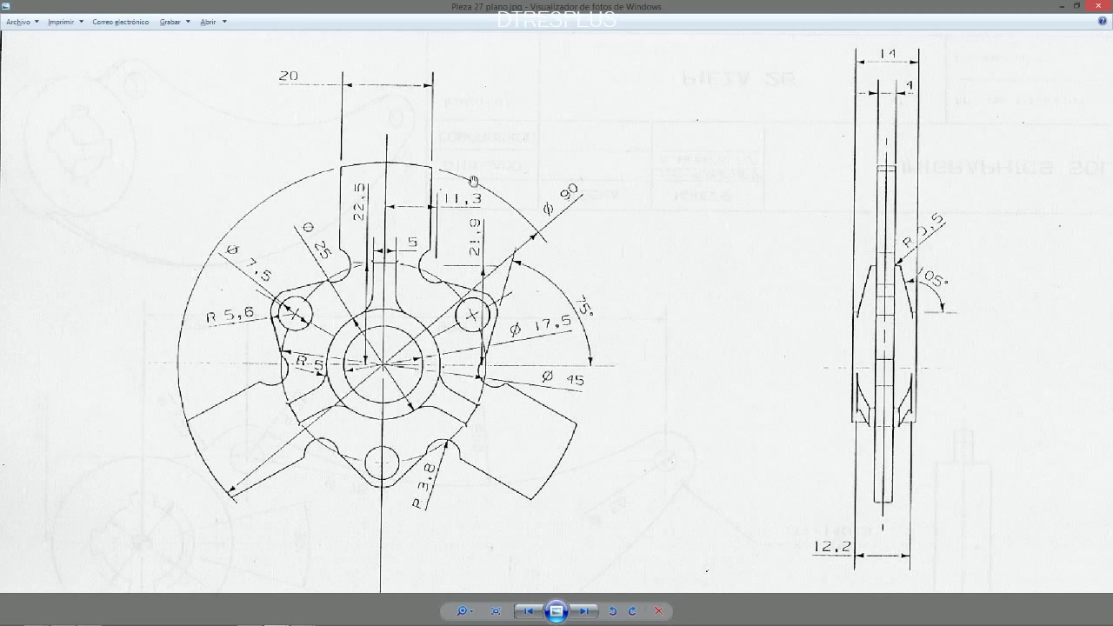
Step: Pull the slot's top edge down and try selecting the outer arc with the slot's top endpoint
{"action": "key", "text": "alt+Tab"}
{"action": "scroll", "coordinate": [538, 174], "scroll_direction": "down", "scroll_amount": 2}
{"action": "scroll", "coordinate": [536, 250], "scroll_direction": "up", "scroll_amount": 1}
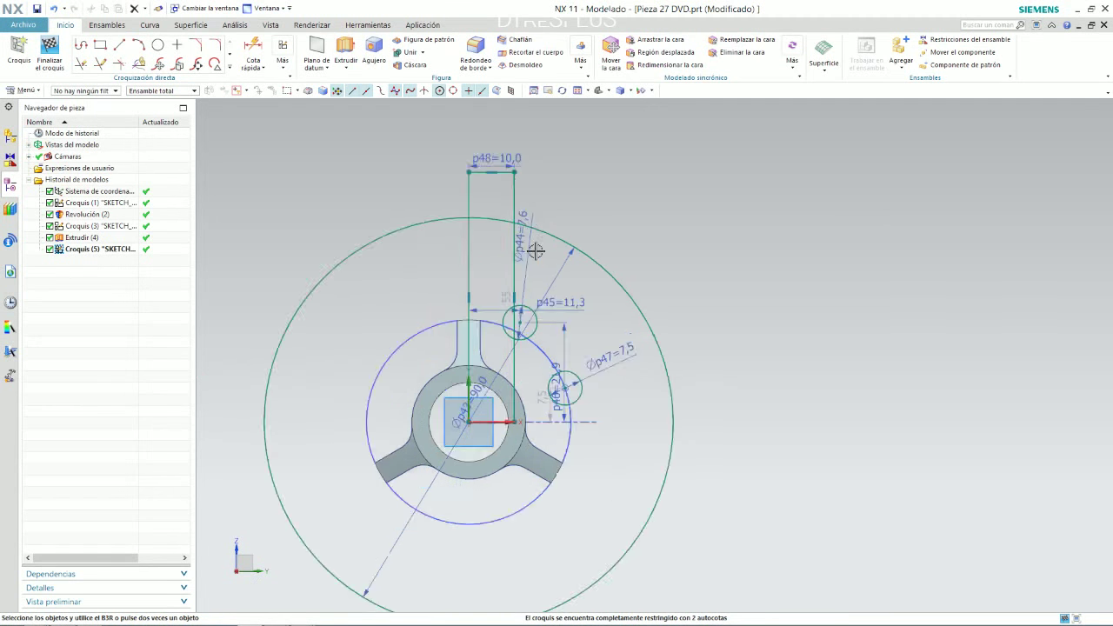
{"action": "scroll", "coordinate": [535, 250], "scroll_direction": "up", "scroll_amount": 2}
{"action": "left_click_drag", "start_coordinate": [432, 129], "coordinate": [431, 176]}
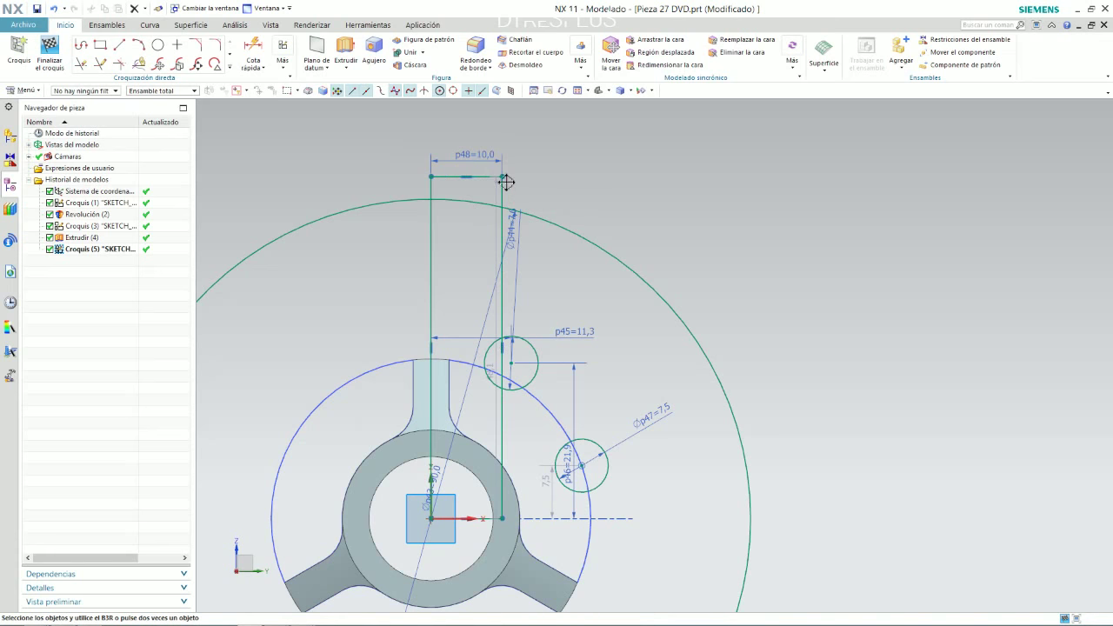
{"action": "left_click", "coordinate": [542, 213]}
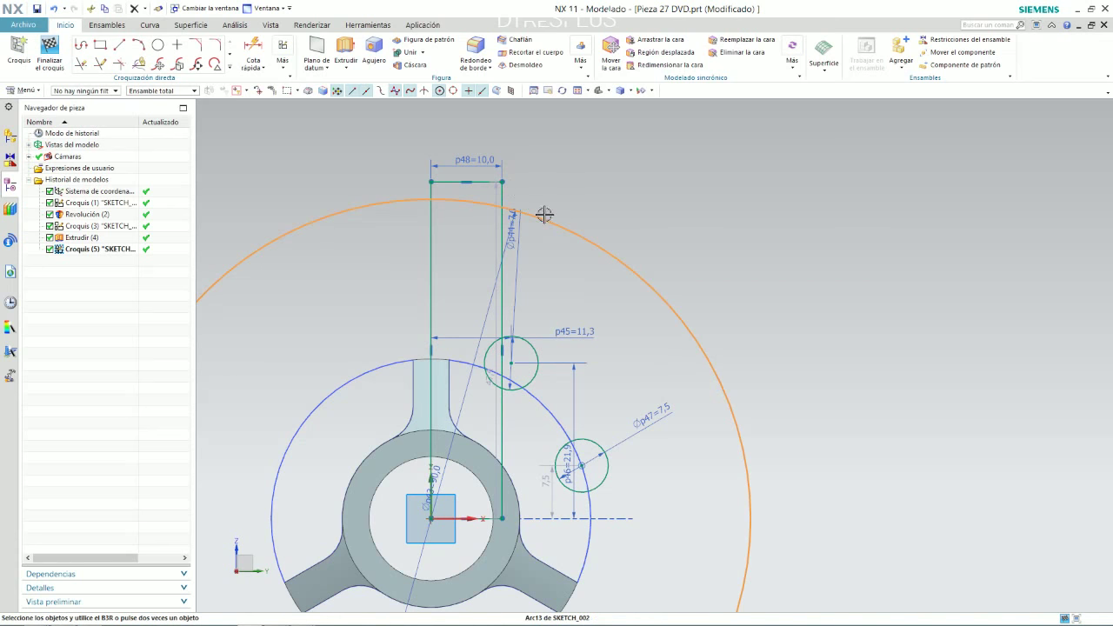
{"action": "left_click", "coordinate": [502, 181]}
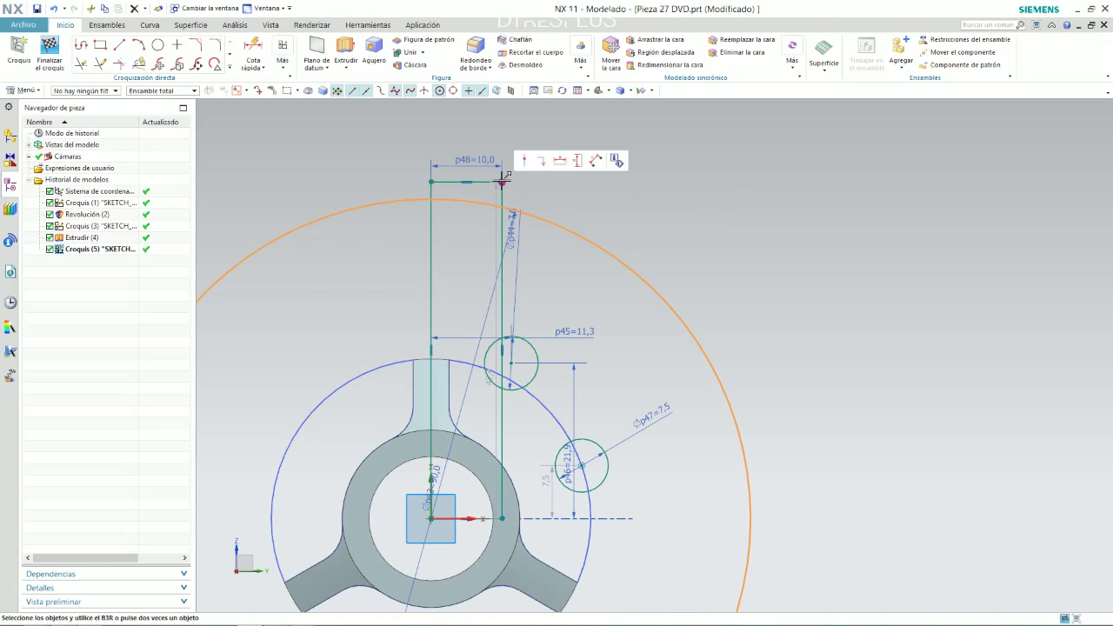
{"action": "key", "text": "Escape"}
{"action": "left_click", "coordinate": [550, 218]}
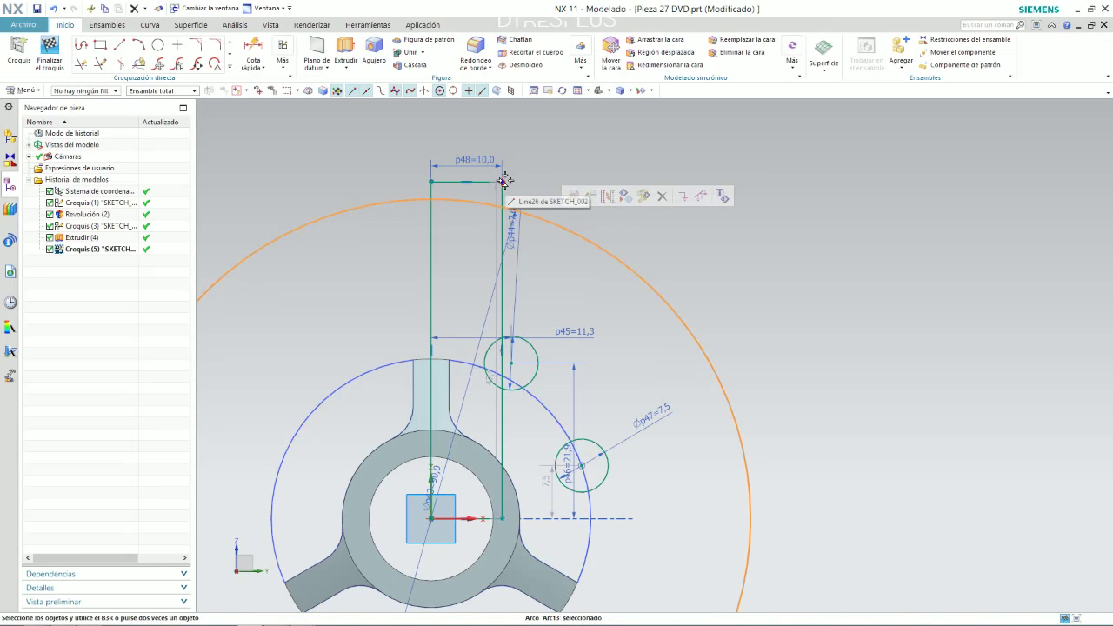
{"action": "left_click", "coordinate": [502, 181]}
{"action": "key", "text": "Escape"}
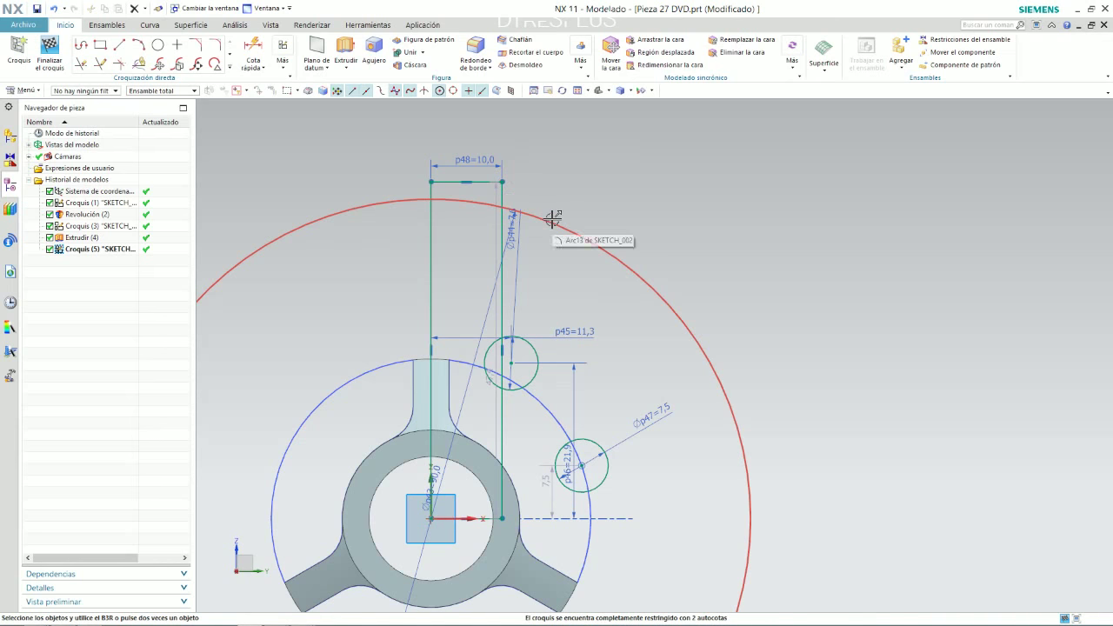
{"action": "left_click", "coordinate": [553, 218]}
{"action": "left_click", "coordinate": [502, 181]}
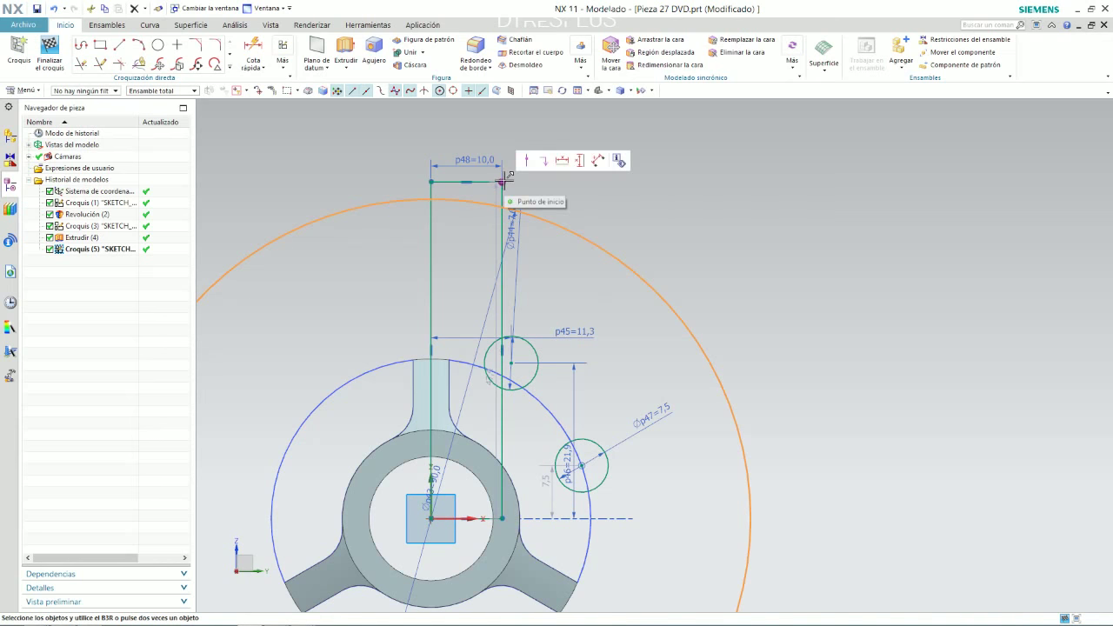
{"action": "key", "text": "Escape"}
Step: Apply a Tangent constraint between the large outer arc and the right vertical slot line
{"action": "left_click", "coordinate": [283, 63]}
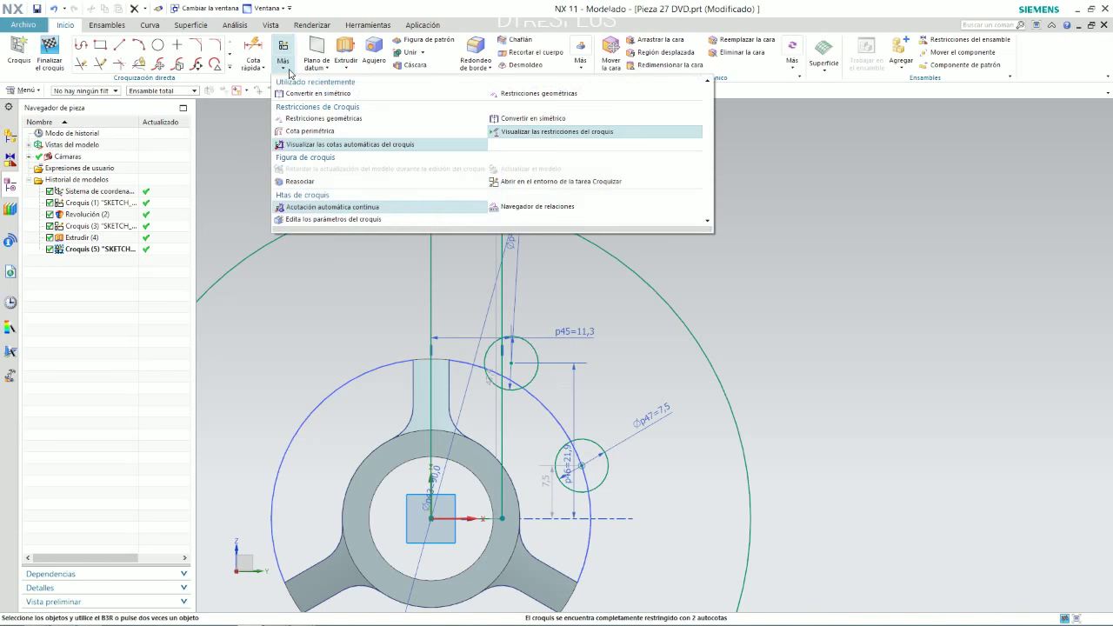
{"action": "left_click", "coordinate": [313, 118]}
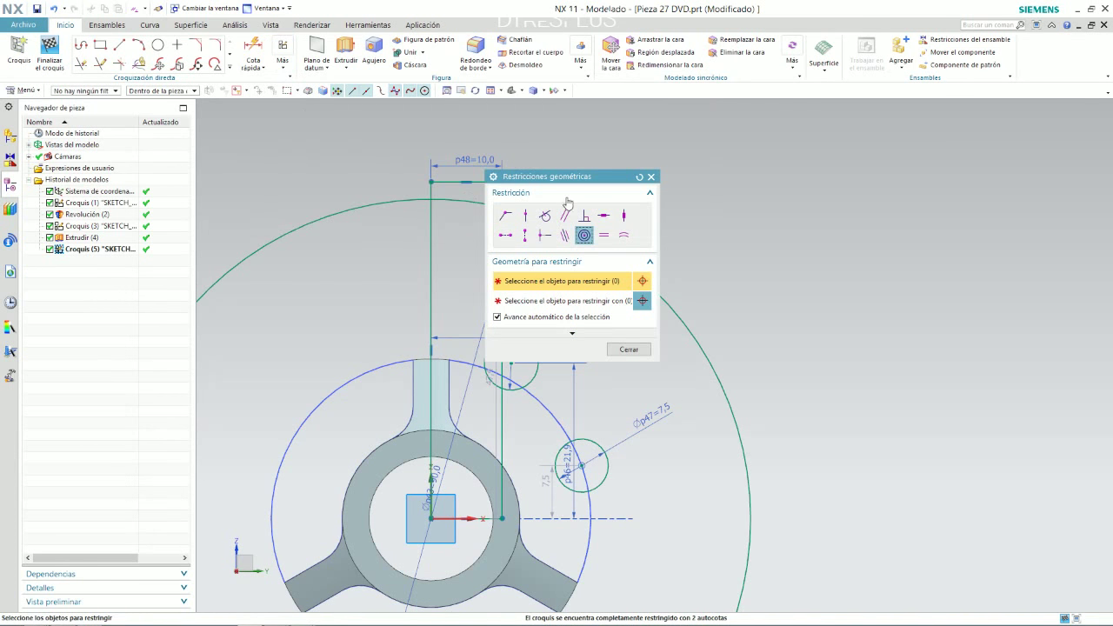
{"action": "left_click", "coordinate": [544, 215]}
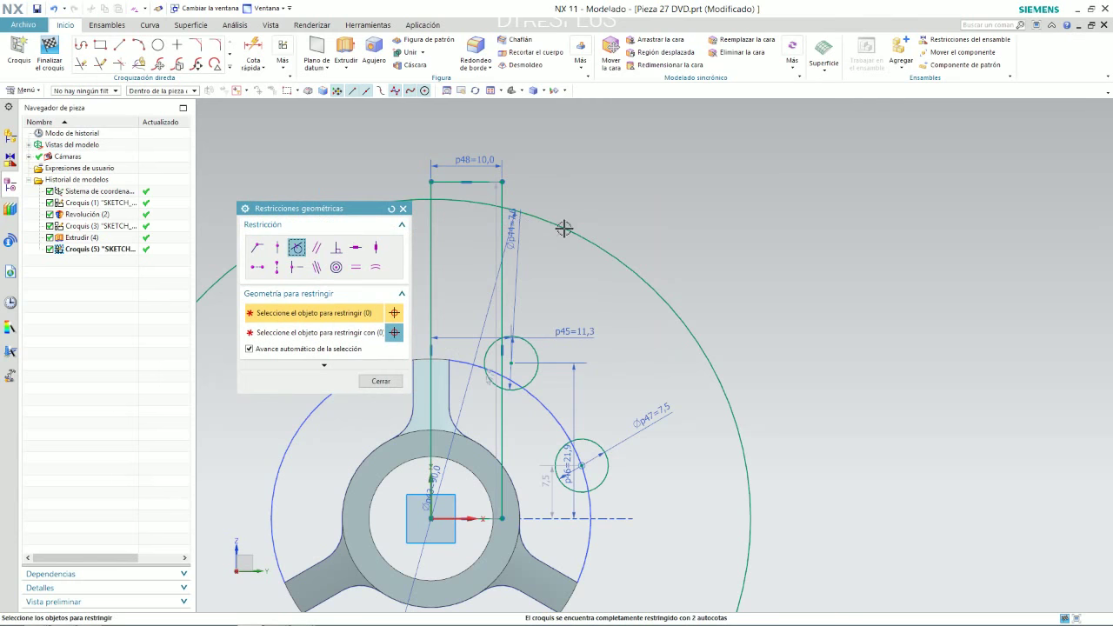
{"action": "left_click", "coordinate": [564, 227]}
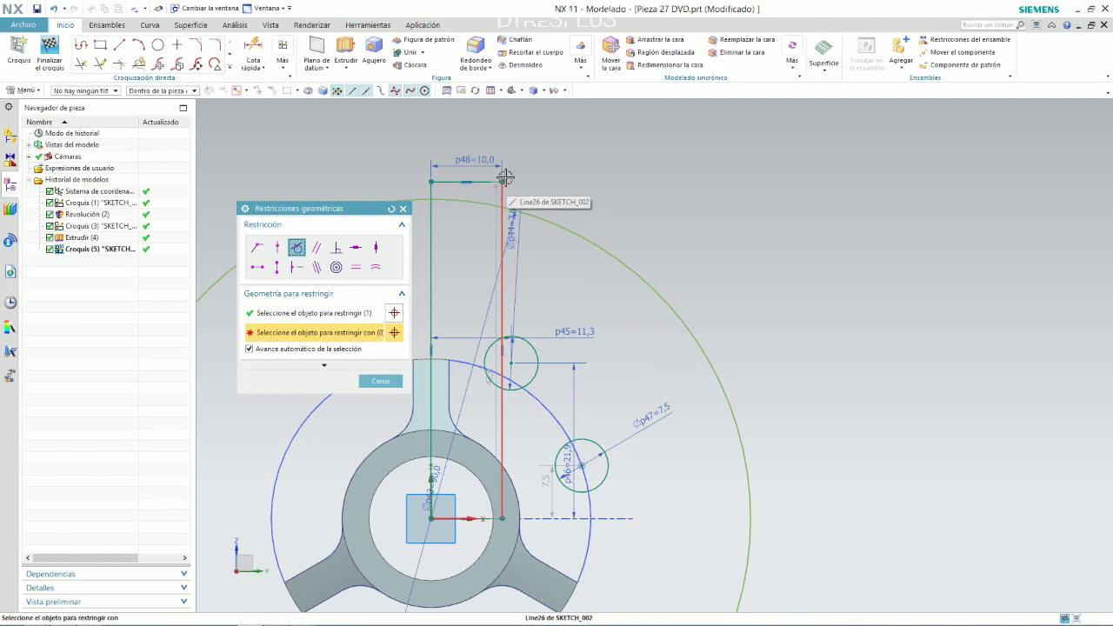
{"action": "scroll", "coordinate": [506, 178], "scroll_direction": "up", "scroll_amount": 2}
{"action": "scroll", "coordinate": [501, 179], "scroll_direction": "up", "scroll_amount": 1}
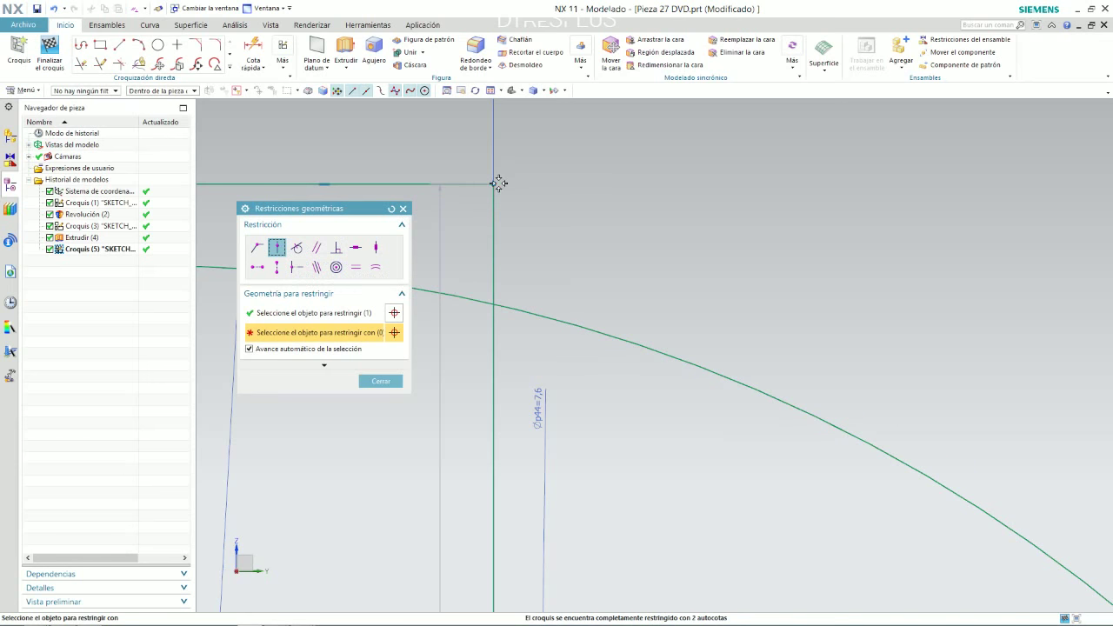
{"action": "left_click", "coordinate": [497, 183]}
{"action": "scroll", "coordinate": [557, 200], "scroll_direction": "down", "scroll_amount": 3}
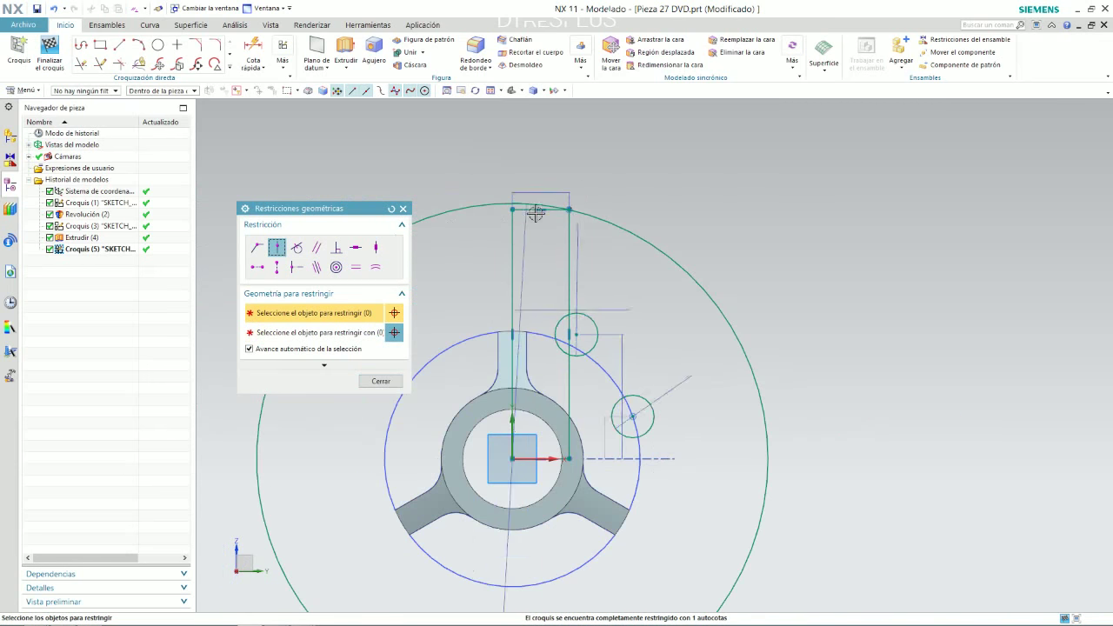
{"action": "left_click", "coordinate": [380, 381]}
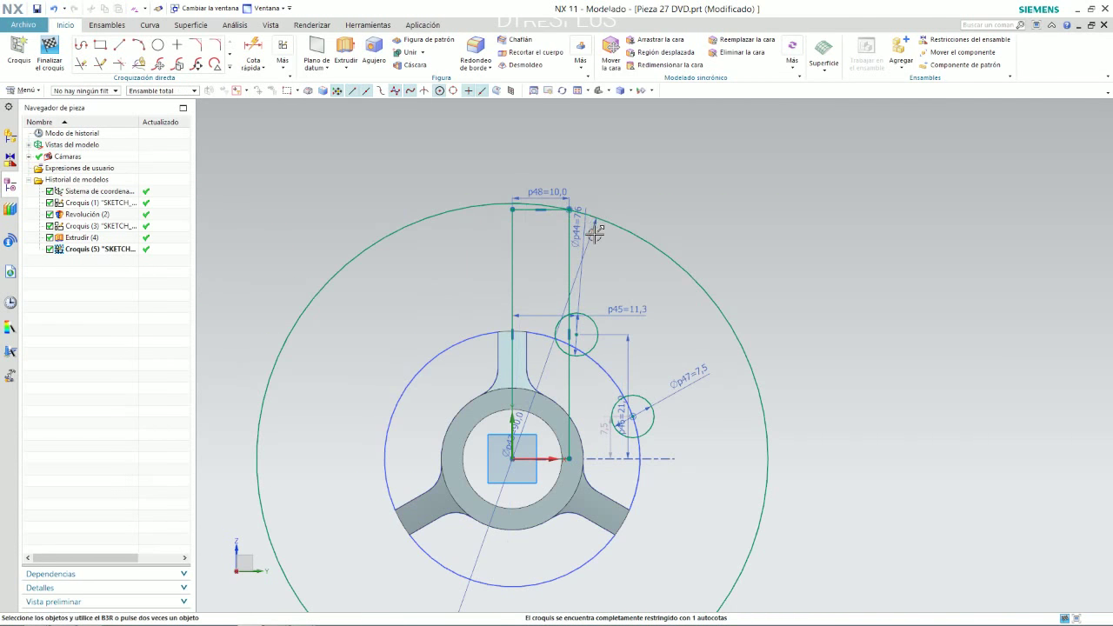
{"action": "scroll", "coordinate": [579, 154], "scroll_direction": "up", "scroll_amount": 2}
{"action": "scroll", "coordinate": [577, 142], "scroll_direction": "down", "scroll_amount": 2}
{"action": "scroll", "coordinate": [588, 157], "scroll_direction": "up", "scroll_amount": 5}
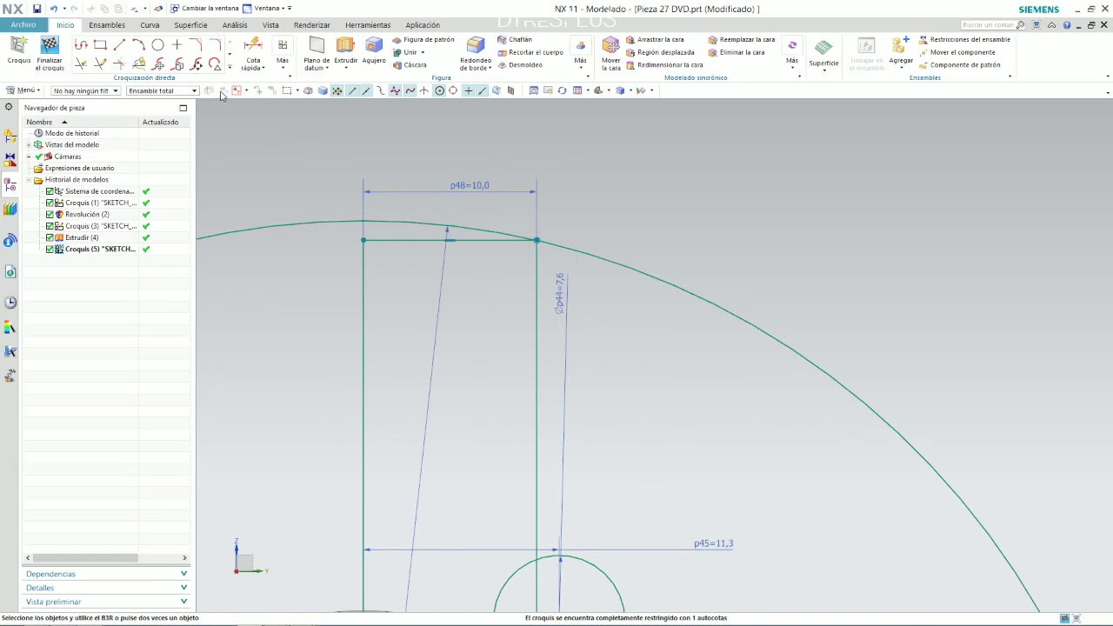
Step: Convert the left vertical slot line into a dash-dot reference centreline
{"action": "left_click", "coordinate": [368, 297]}
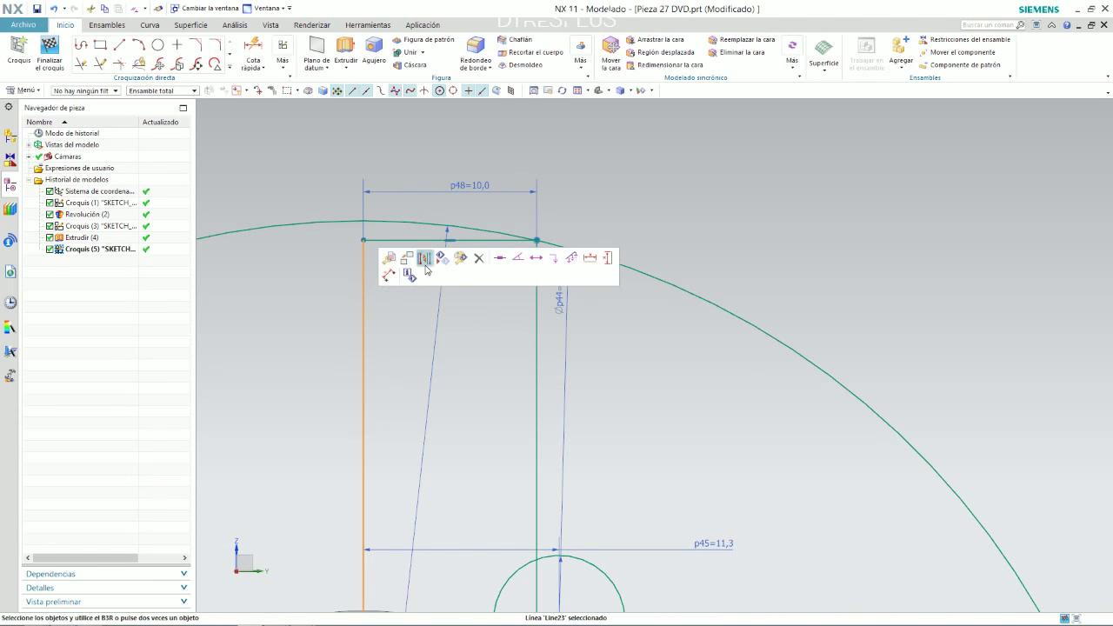
{"action": "left_click", "coordinate": [431, 259]}
{"action": "scroll", "coordinate": [383, 272], "scroll_direction": "down", "scroll_amount": 2}
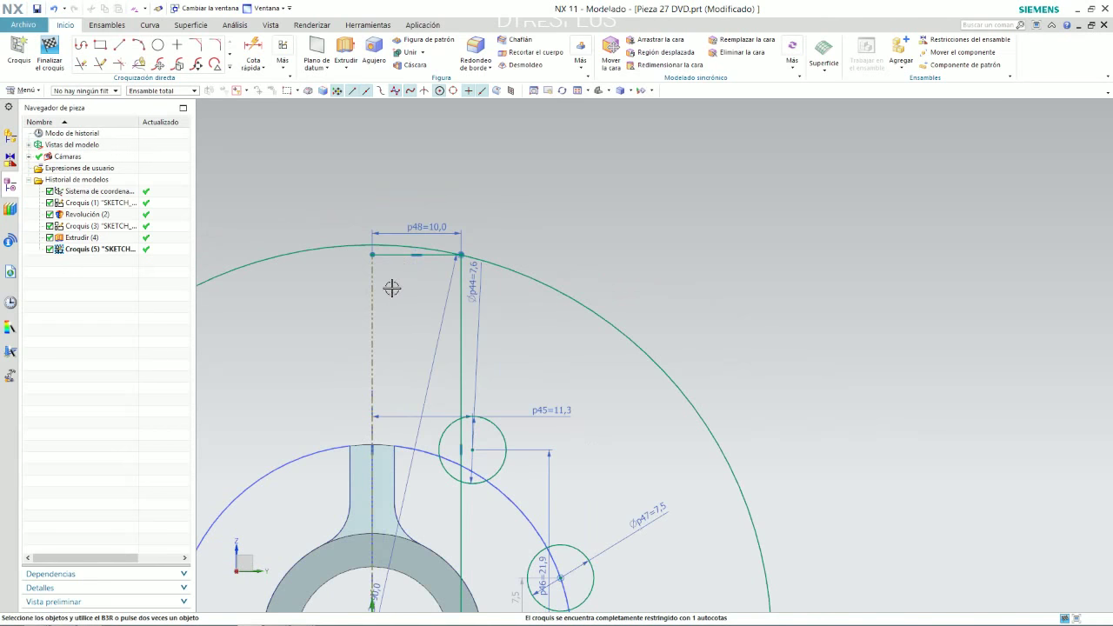
{"action": "scroll", "coordinate": [390, 286], "scroll_direction": "up", "scroll_amount": 1}
Step: Extend the top horizontal line to the centreline, then delete it with its 10,0 dimension
{"action": "left_click", "coordinate": [100, 64]}
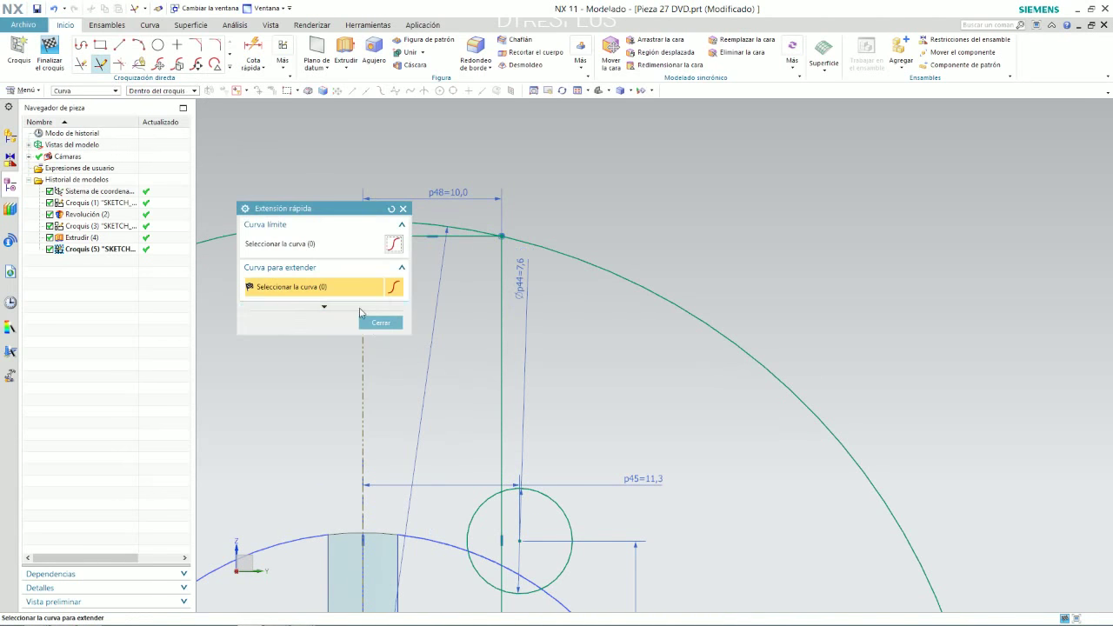
{"action": "mouse_move", "coordinate": [322, 209]}
{"action": "left_mouse_down"}
{"action": "mouse_move", "coordinate": [85, 293]}
{"action": "mouse_move", "coordinate": [255, 206]}
{"action": "left_mouse_up"}
{"action": "left_click", "coordinate": [356, 236]}
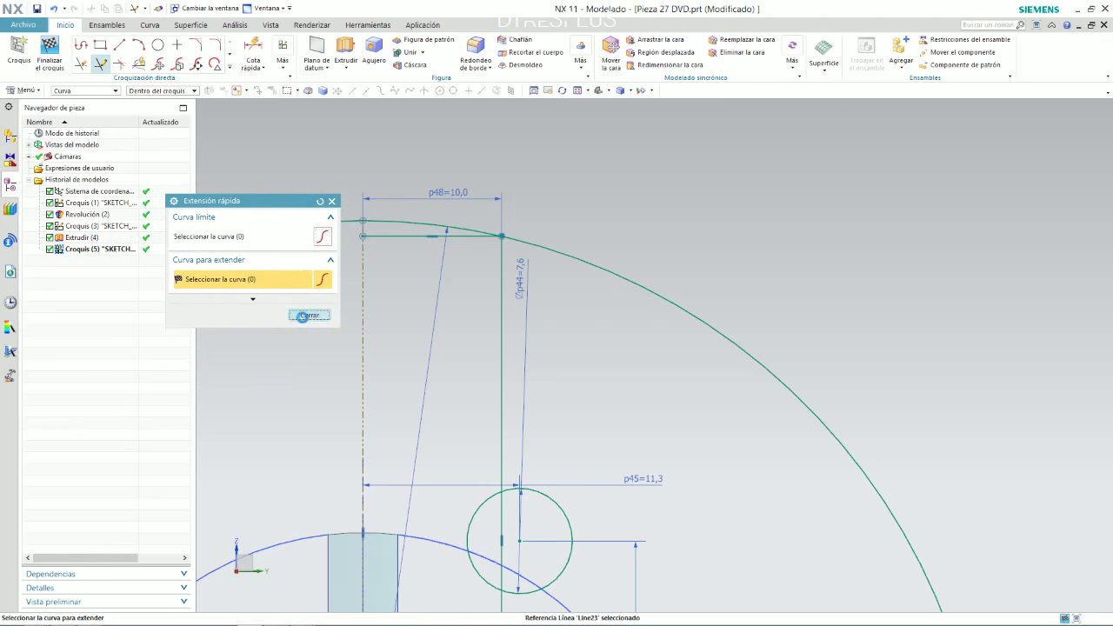
{"action": "left_click", "coordinate": [303, 313]}
{"action": "left_click", "coordinate": [410, 242]}
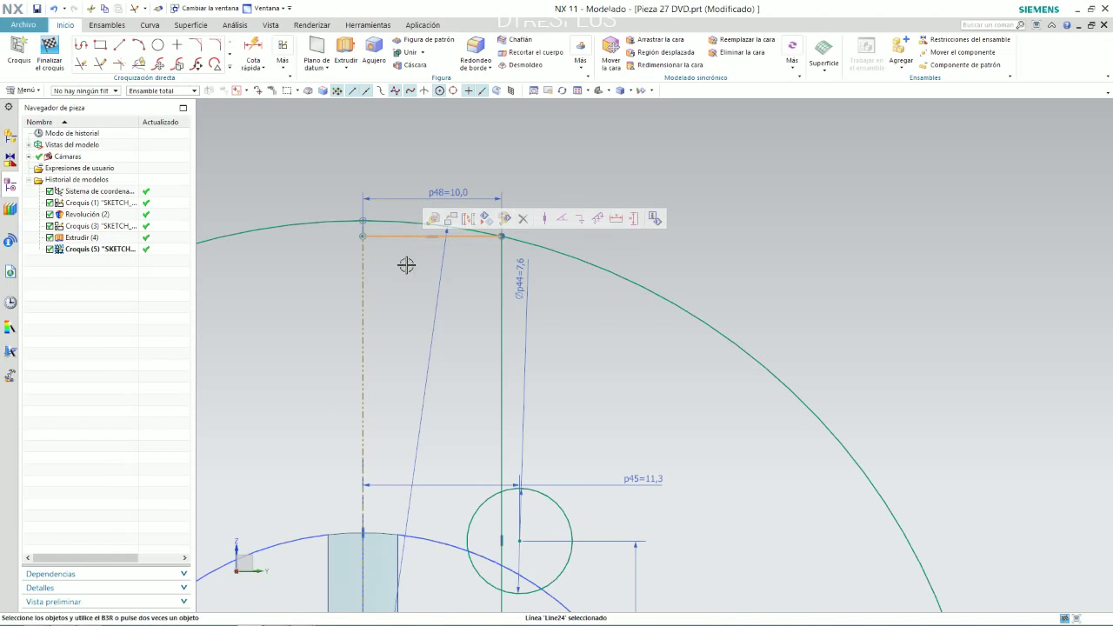
{"action": "key", "text": "Delete"}
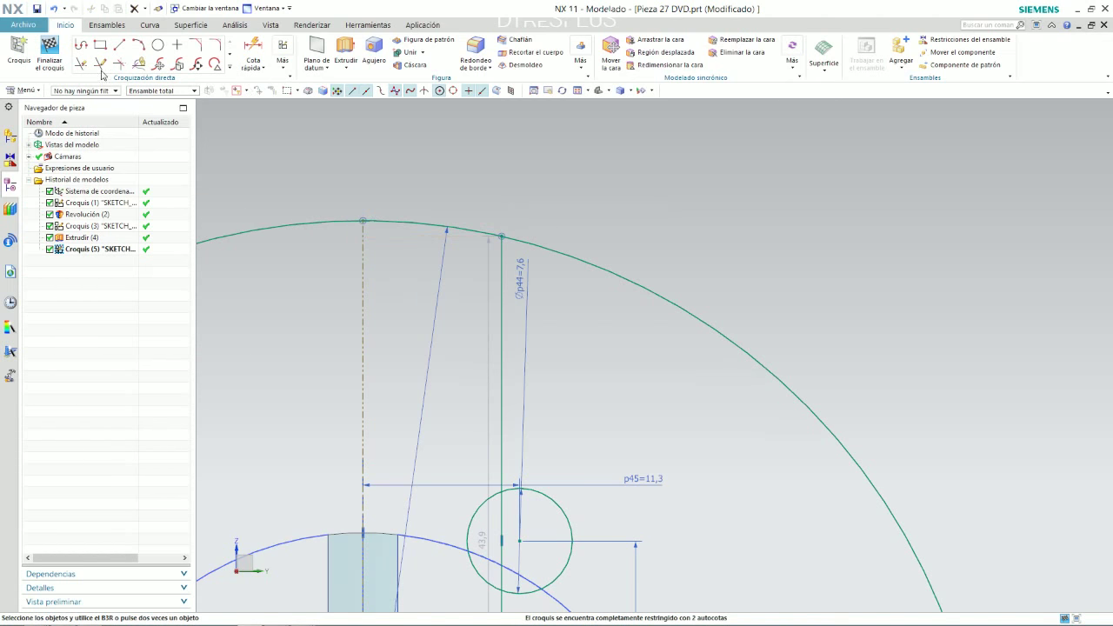
Step: Dimension the right slot line's top point 10,0 from the dashed centreline, placing it above the part
{"action": "left_click", "coordinate": [252, 52]}
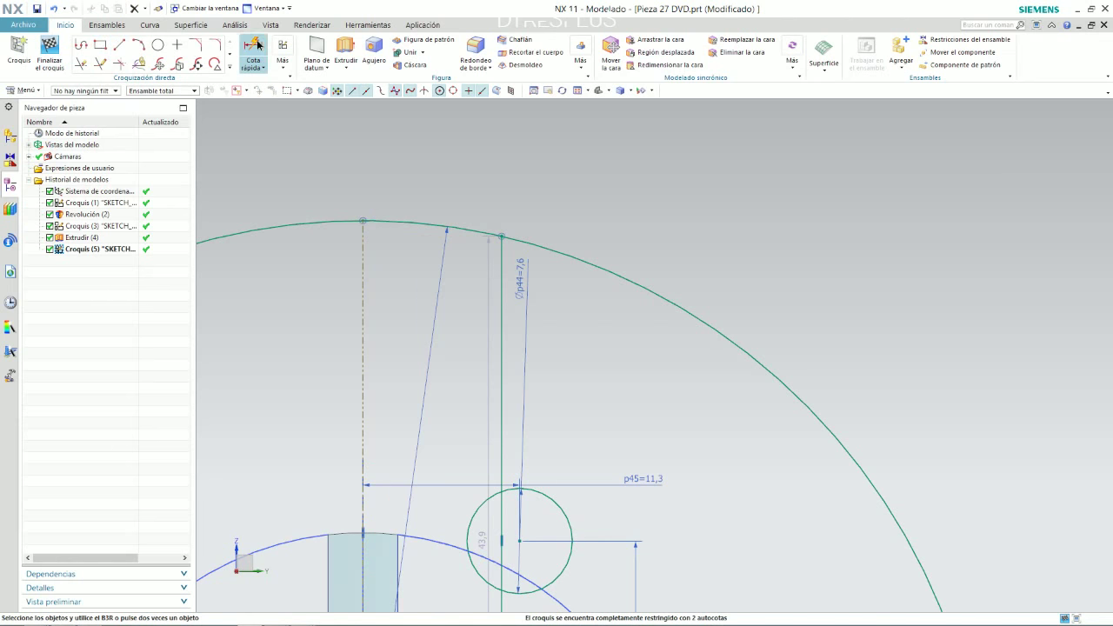
{"action": "left_click", "coordinate": [362, 294]}
{"action": "left_click", "coordinate": [501, 261]}
{"action": "left_click", "coordinate": [503, 250]}
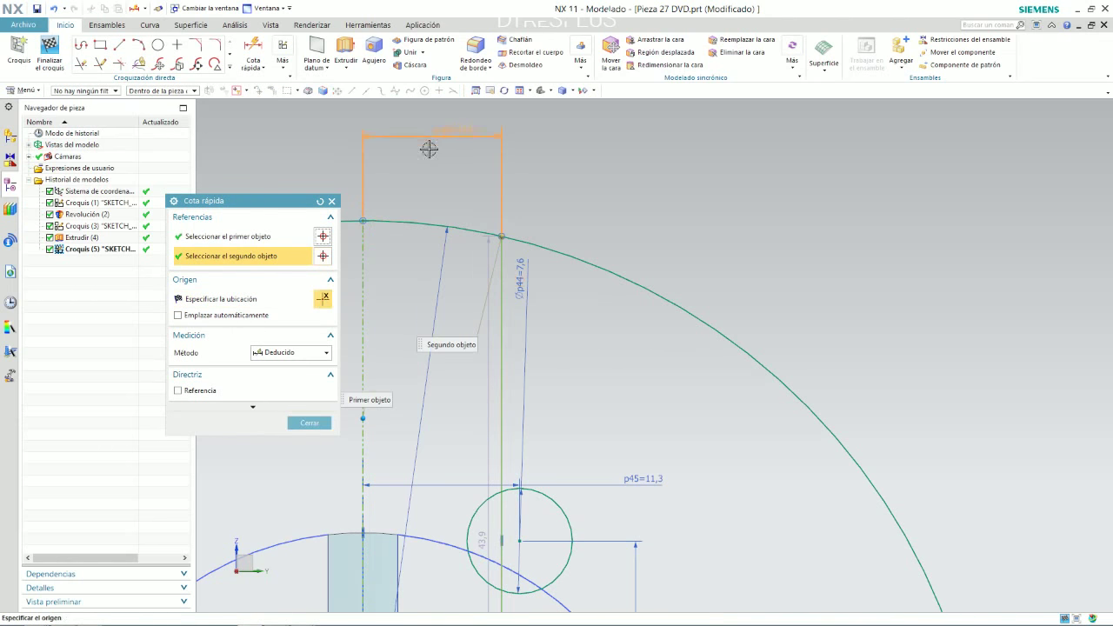
{"action": "left_click", "coordinate": [426, 149]}
{"action": "left_click", "coordinate": [320, 422]}
{"action": "scroll", "coordinate": [566, 346], "scroll_direction": "down", "scroll_amount": 2}
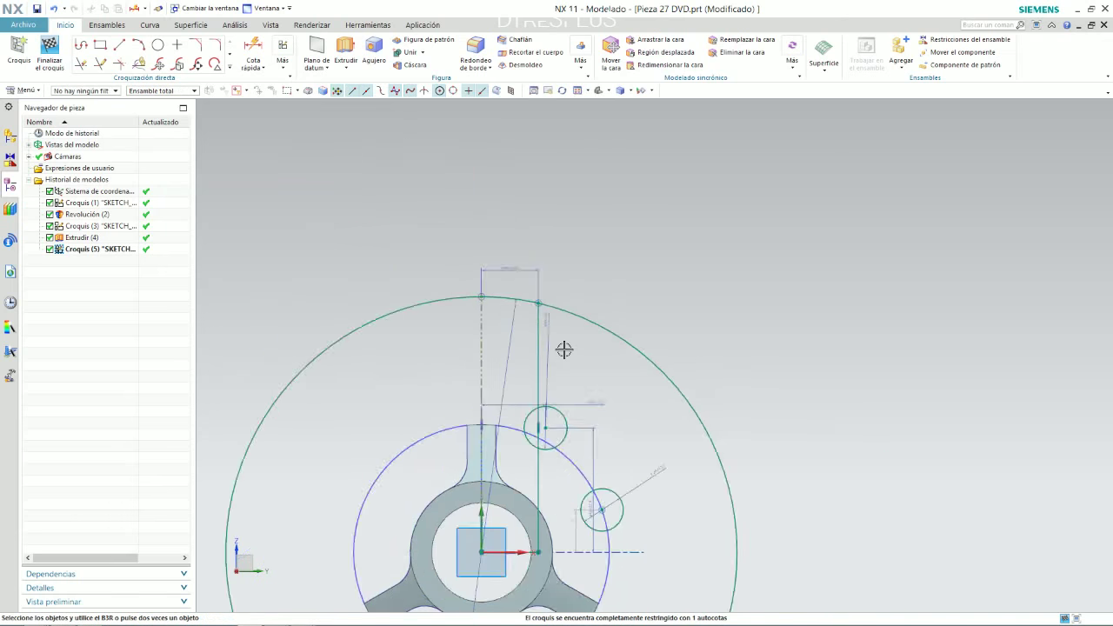
{"action": "scroll", "coordinate": [565, 346], "scroll_direction": "down", "scroll_amount": 1}
{"action": "scroll", "coordinate": [563, 335], "scroll_direction": "up", "scroll_amount": 3}
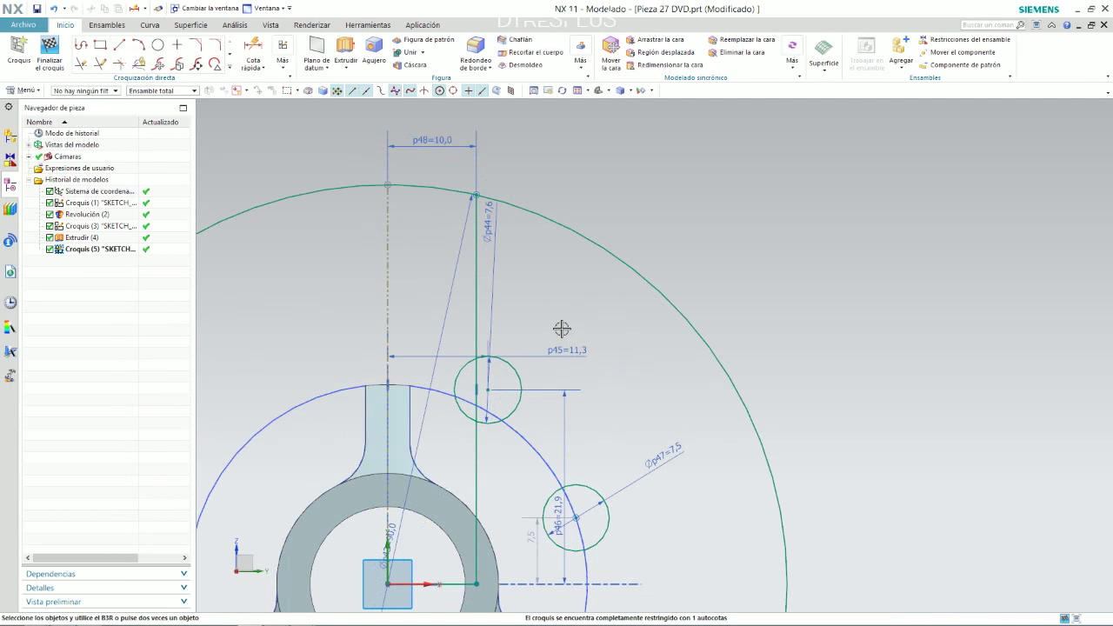
{"action": "scroll", "coordinate": [562, 329], "scroll_direction": "down", "scroll_amount": 2}
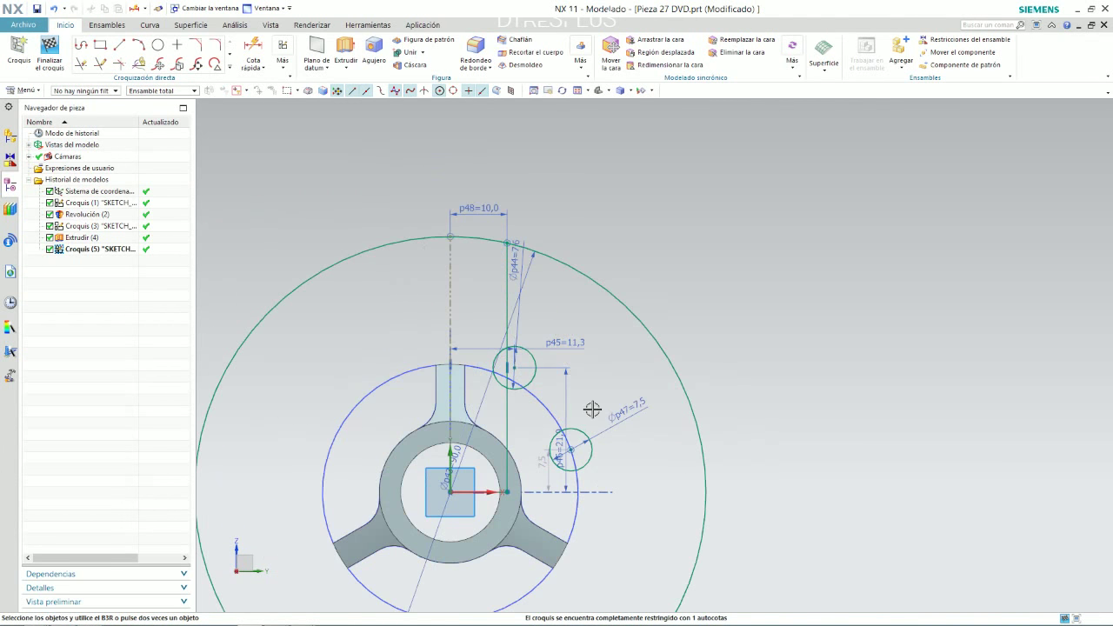
{"action": "scroll", "coordinate": [561, 296], "scroll_direction": "up", "scroll_amount": 3}
{"action": "scroll", "coordinate": [539, 319], "scroll_direction": "down", "scroll_amount": 2}
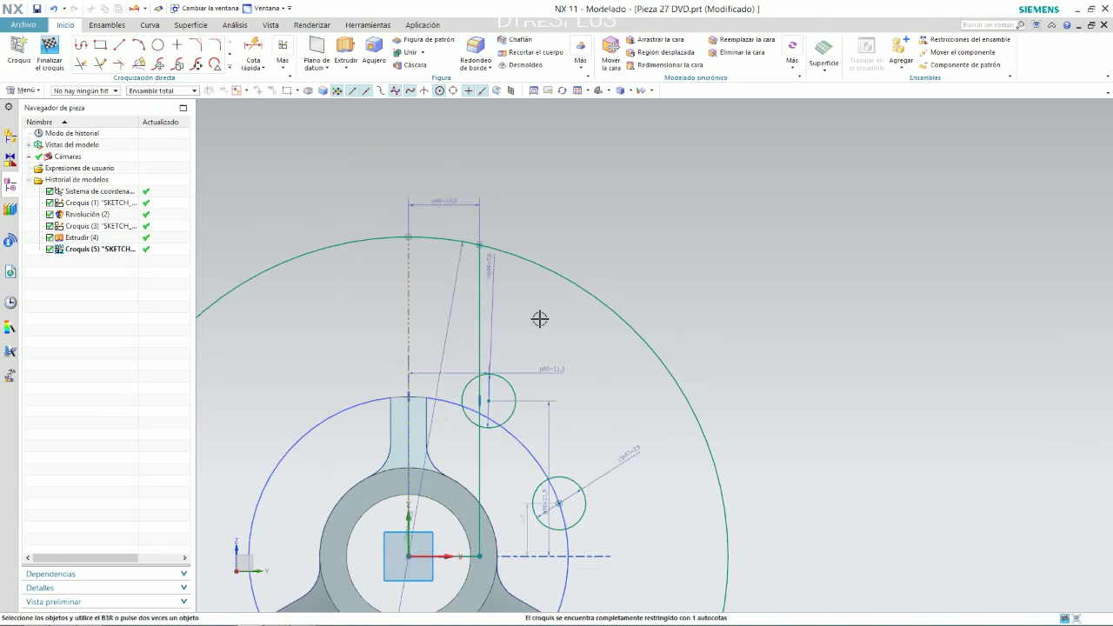
{"action": "scroll", "coordinate": [539, 319], "scroll_direction": "down", "scroll_amount": 1}
{"action": "scroll", "coordinate": [539, 319], "scroll_direction": "down", "scroll_amount": 2}
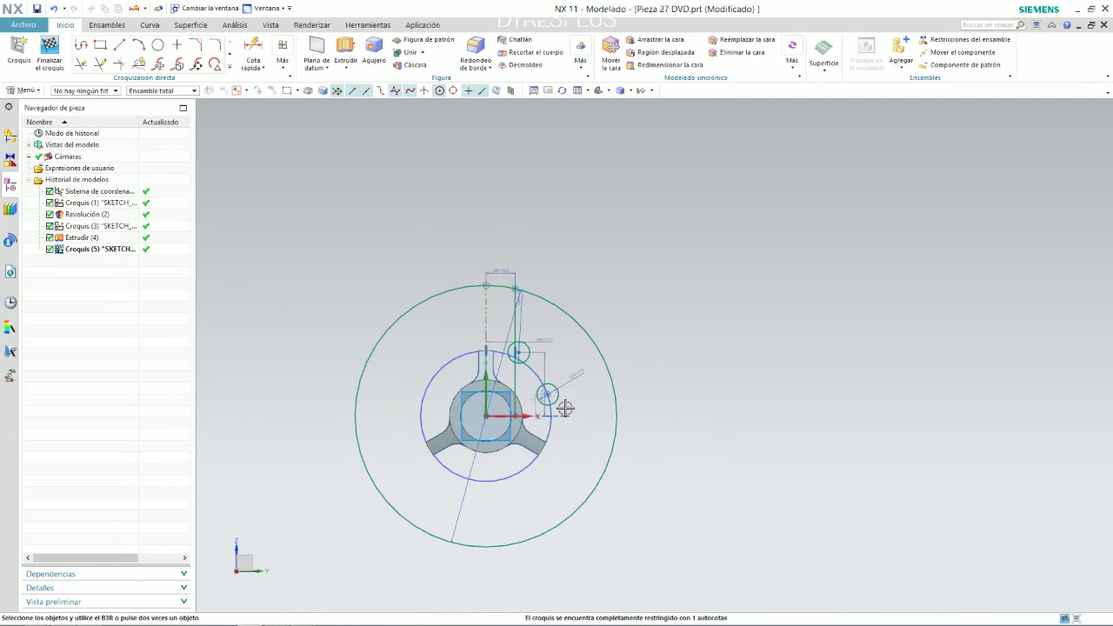
{"action": "scroll", "coordinate": [532, 323], "scroll_direction": "up", "scroll_amount": 3}
{"action": "scroll", "coordinate": [531, 326], "scroll_direction": "down", "scroll_amount": 1}
{"action": "scroll", "coordinate": [531, 326], "scroll_direction": "up", "scroll_amount": 1}
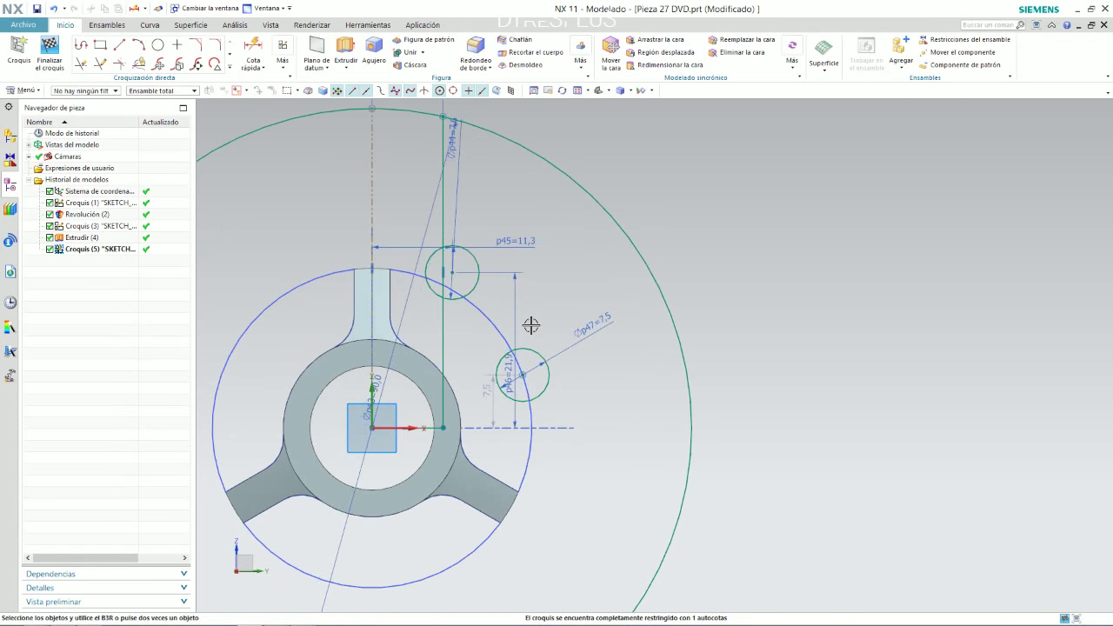
Step: Draw a line from the hub centre to the small circle's centre and make it a reference line
{"action": "left_click", "coordinate": [119, 46]}
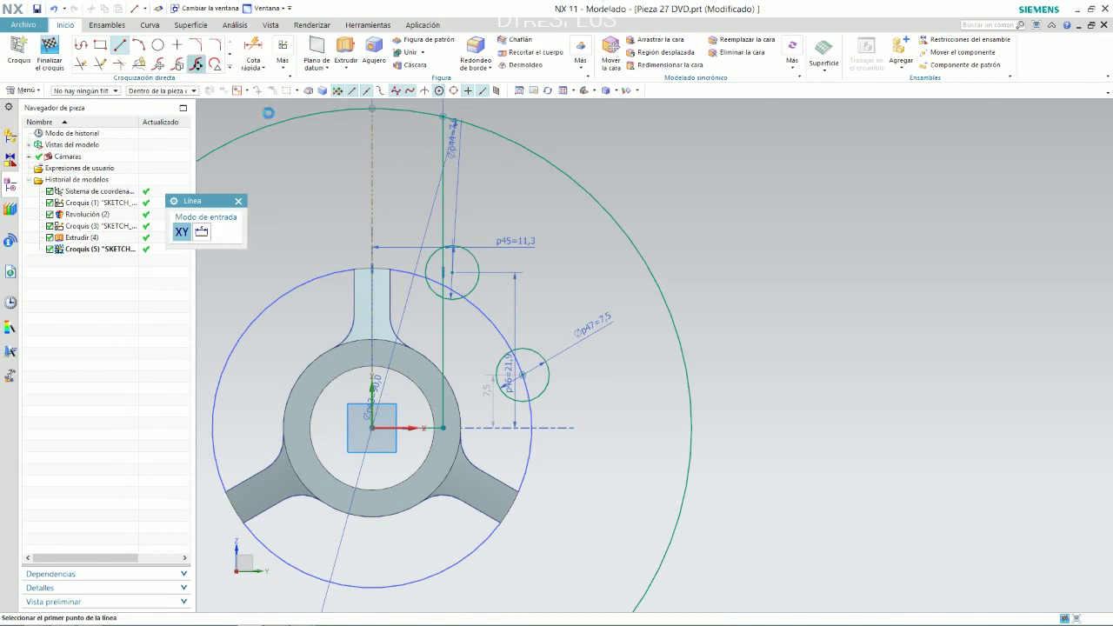
{"action": "left_click", "coordinate": [371, 427]}
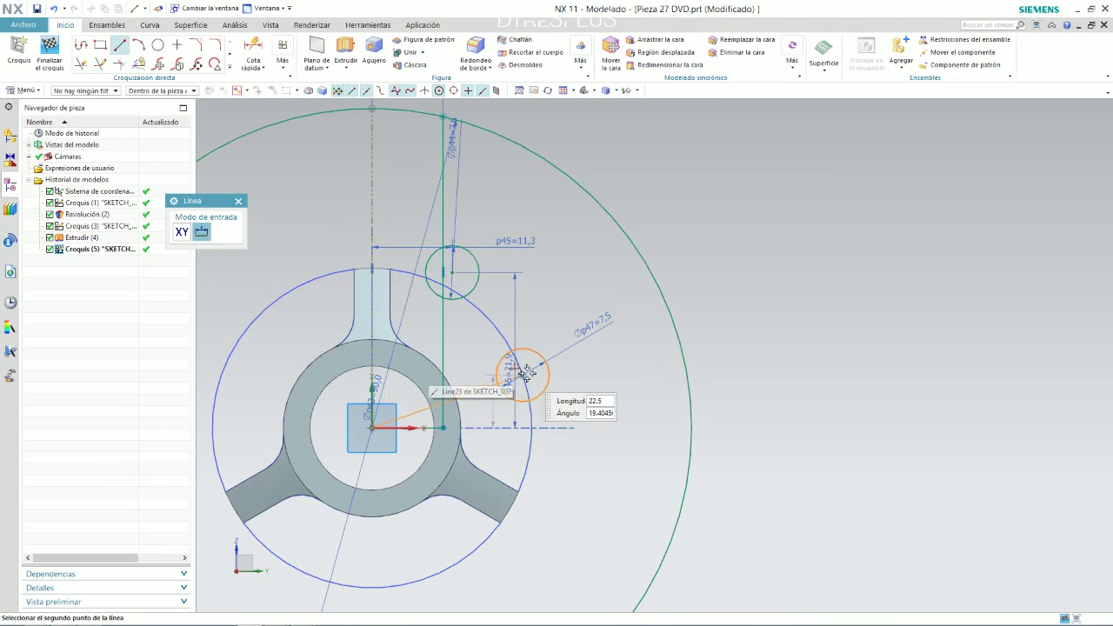
{"action": "left_click", "coordinate": [527, 374]}
{"action": "key", "text": "Escape"}
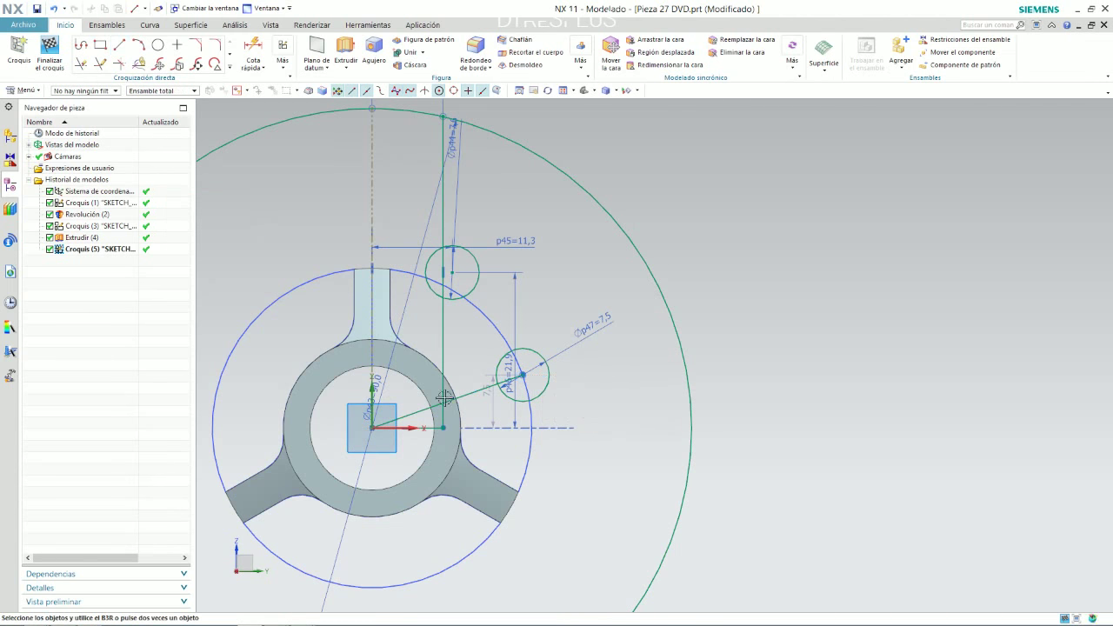
{"action": "left_click", "coordinate": [466, 395]}
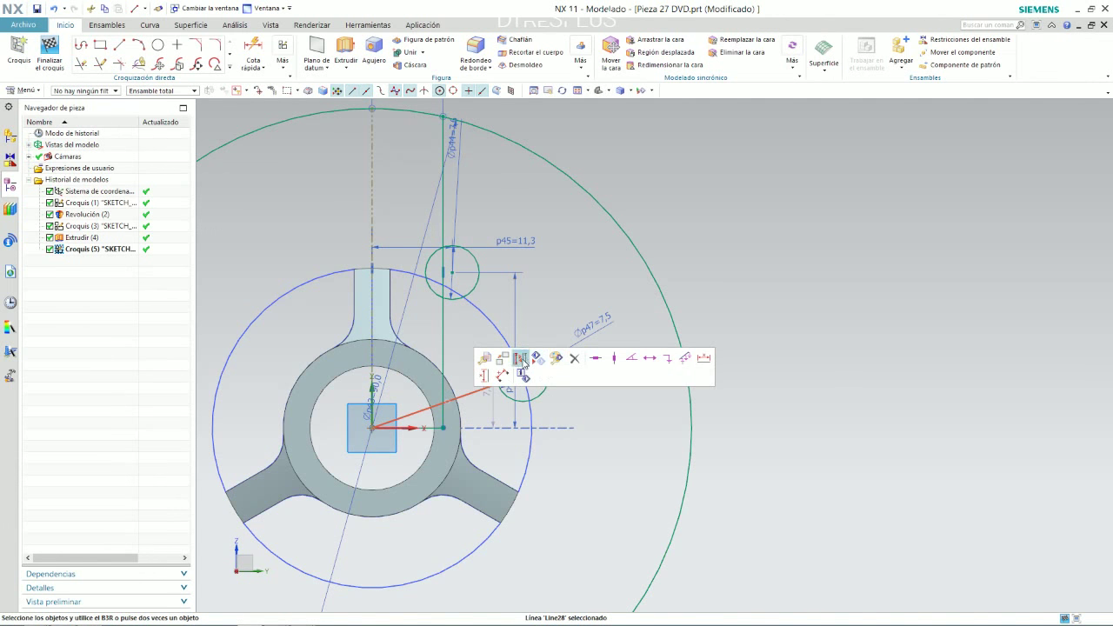
{"action": "left_click", "coordinate": [520, 358]}
Step: Add a horizontal 21,2 dimension to the new dash-dot centre line
{"action": "left_click", "coordinate": [253, 48]}
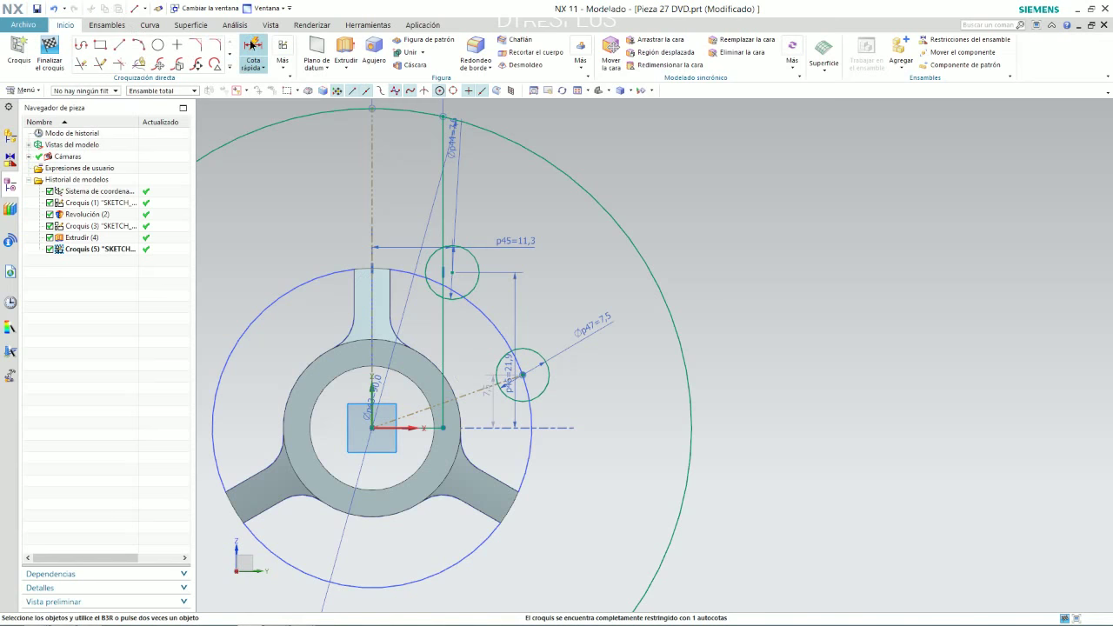
{"action": "left_click", "coordinate": [466, 395]}
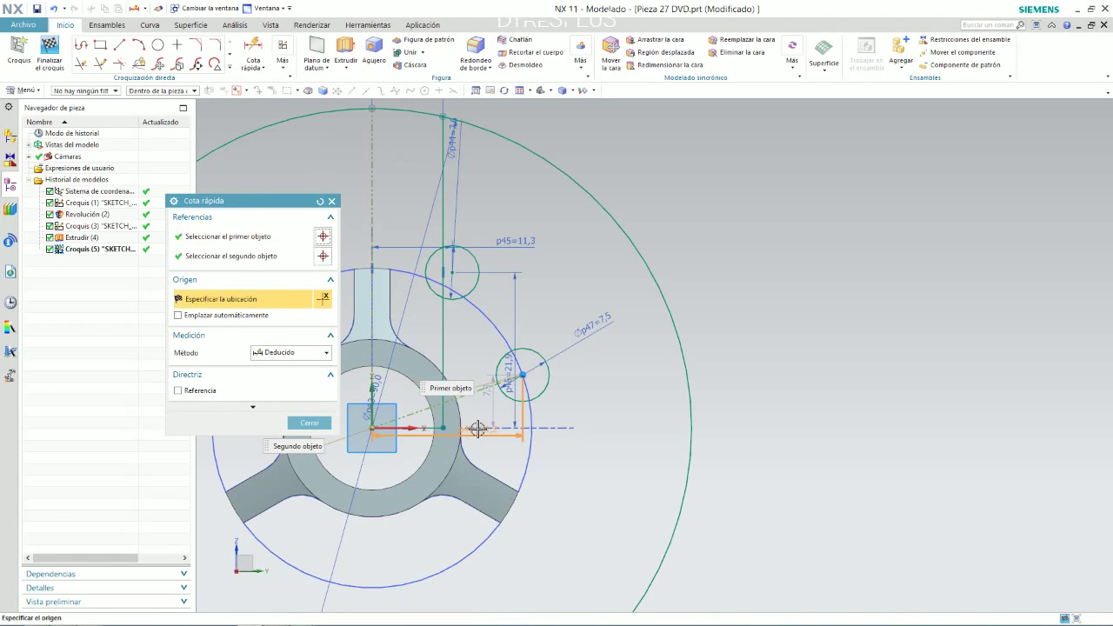
{"action": "left_click", "coordinate": [478, 430]}
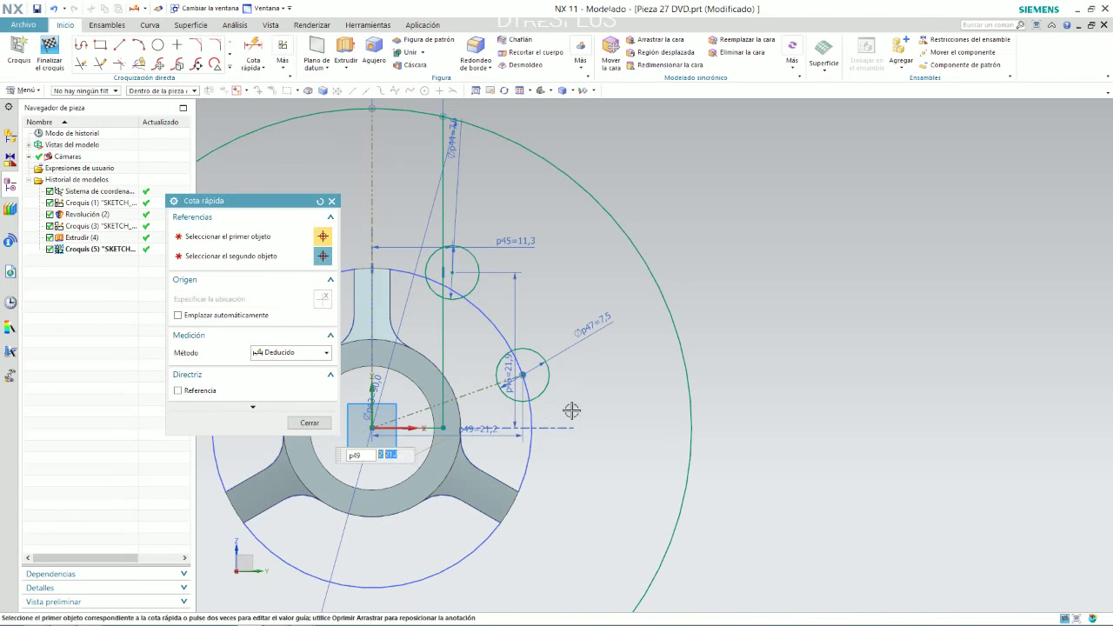
{"action": "scroll", "coordinate": [511, 430], "scroll_direction": "up", "scroll_amount": 2}
{"action": "left_click", "coordinate": [309, 421]}
{"action": "left_click", "coordinate": [458, 431]}
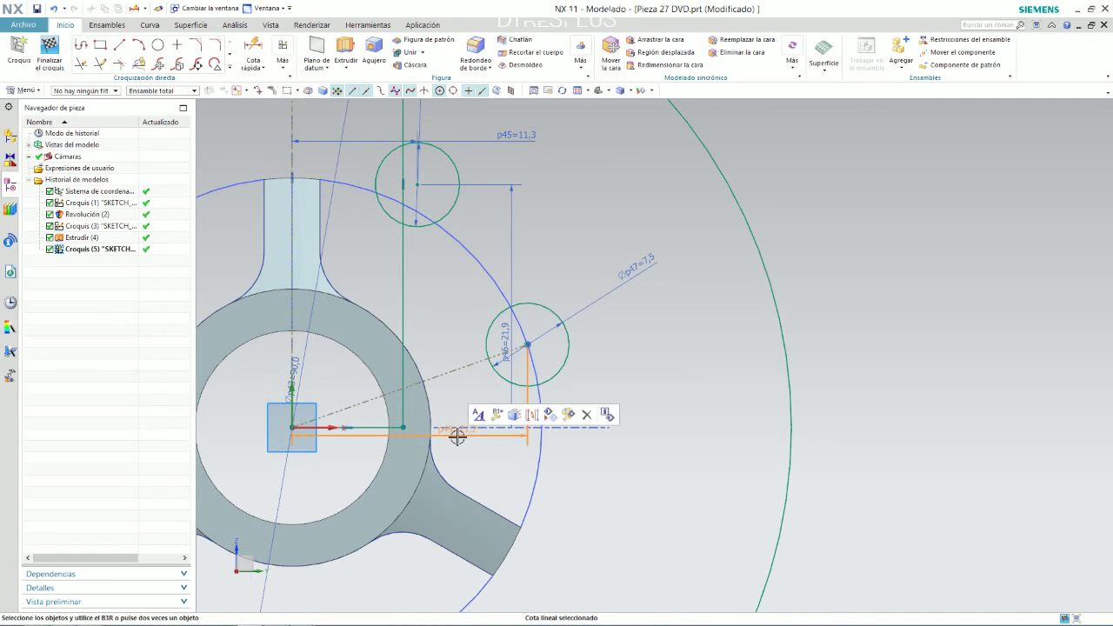
{"action": "key", "text": "Escape"}
{"action": "scroll", "coordinate": [443, 360], "scroll_direction": "up", "scroll_amount": 1}
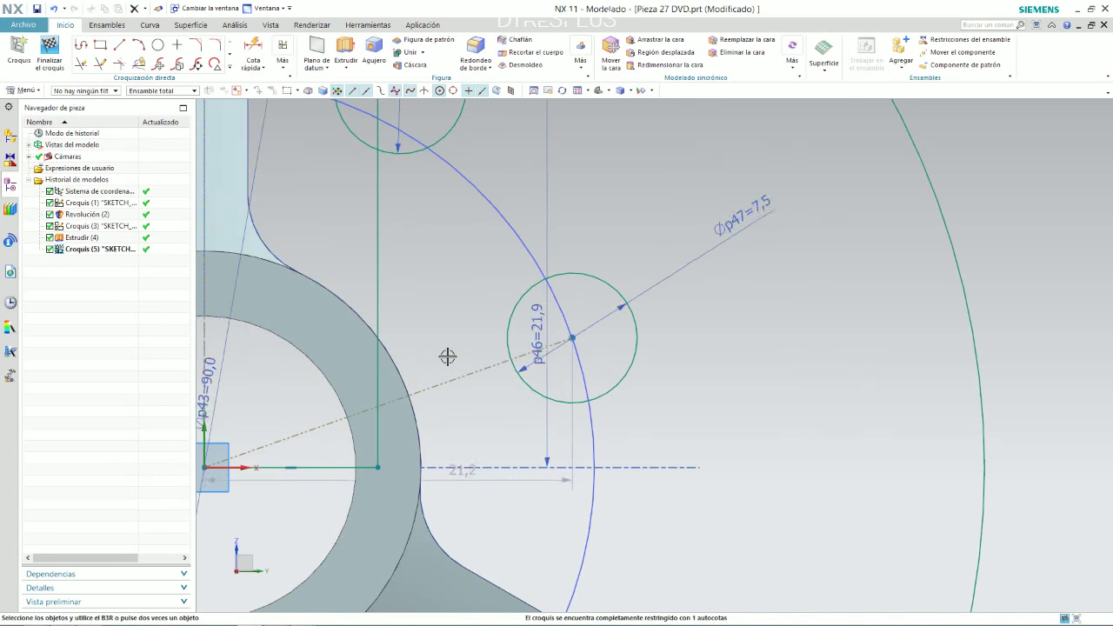
{"action": "scroll", "coordinate": [447, 355], "scroll_direction": "down", "scroll_amount": 3}
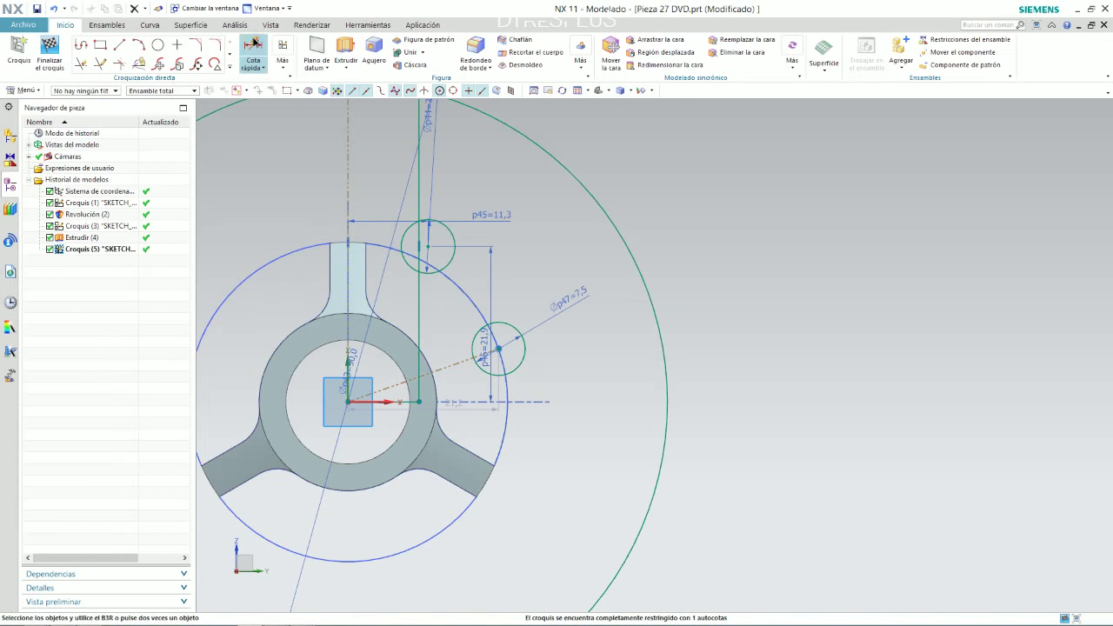
Step: Start another quick dimension with D, pick two lines, then cancel it
{"action": "key", "text": "d"}
{"action": "left_click", "coordinate": [457, 368]}
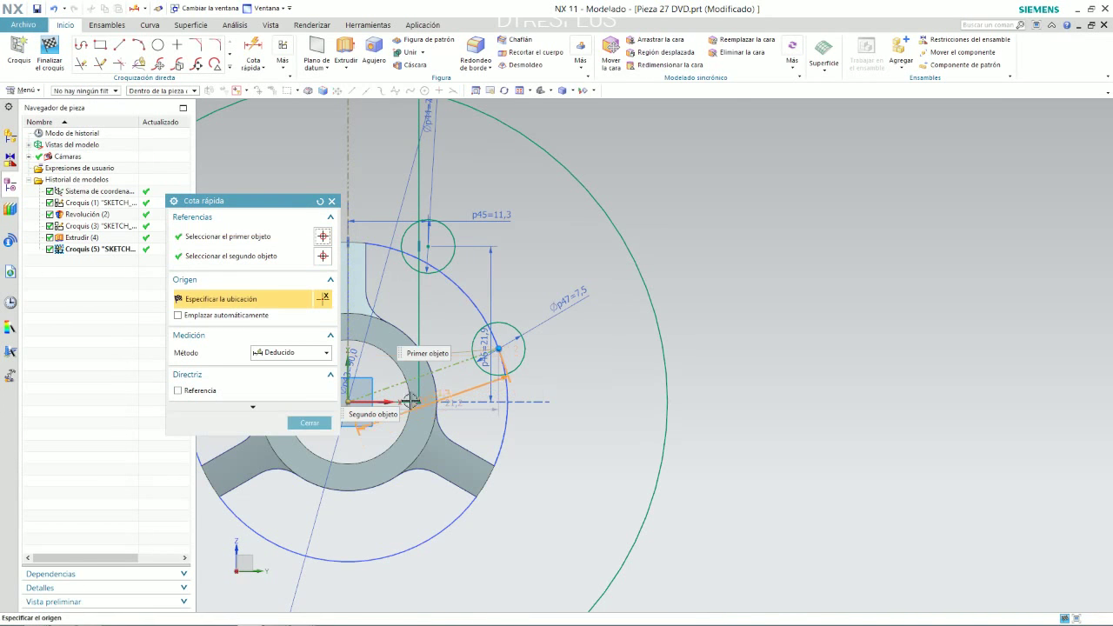
{"action": "left_click", "coordinate": [387, 400]}
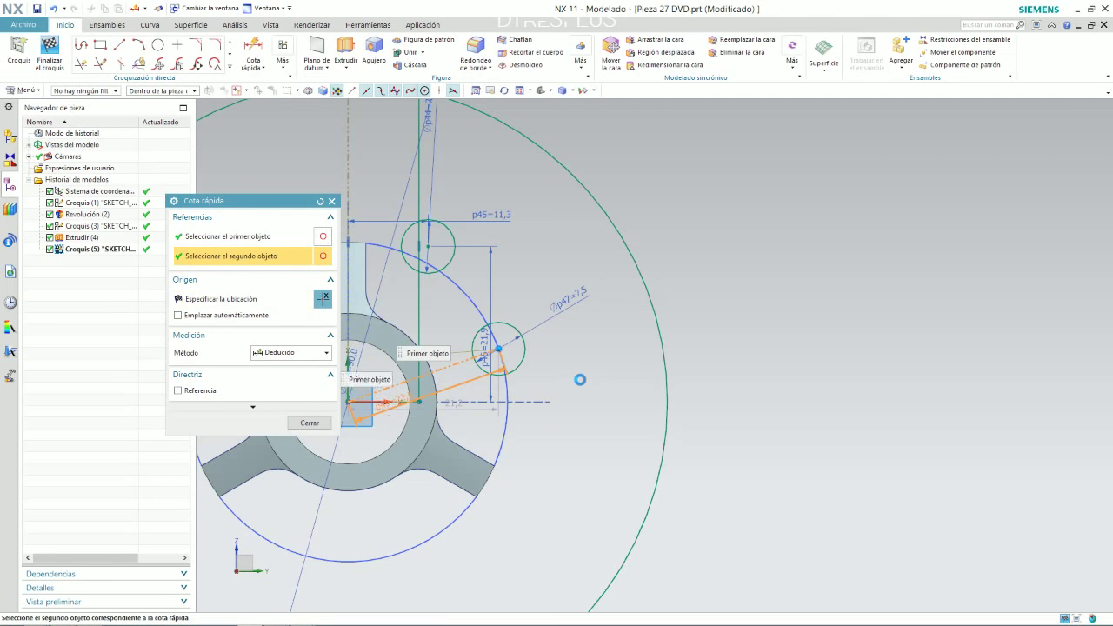
{"action": "left_click", "coordinate": [388, 400]}
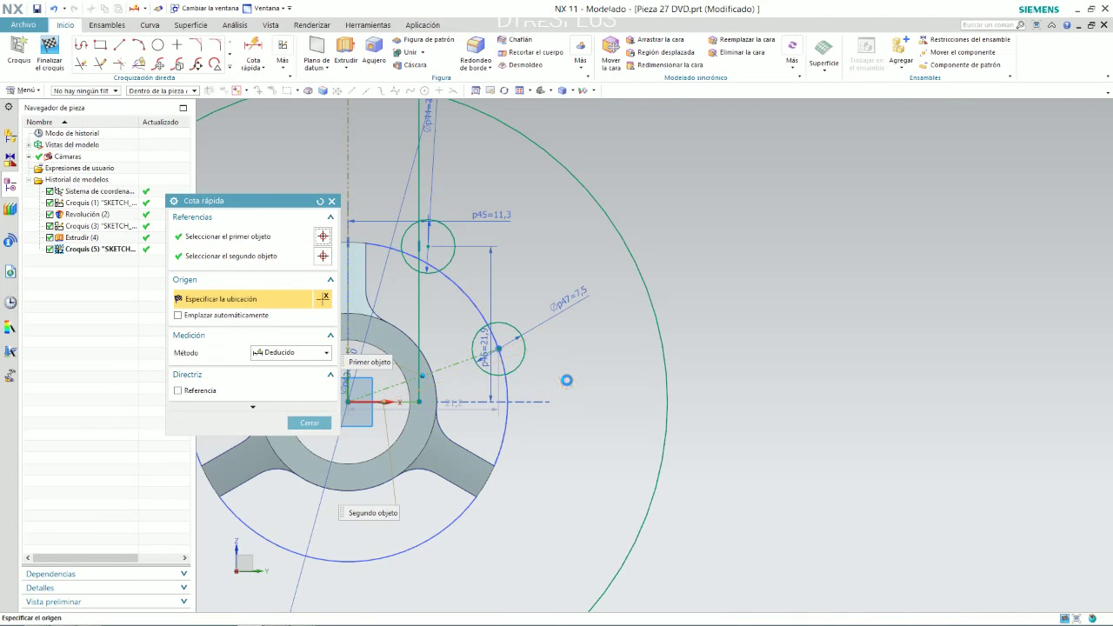
{"action": "key", "text": "Escape"}
{"action": "scroll", "coordinate": [352, 409], "scroll_direction": "up", "scroll_amount": 2}
{"action": "scroll", "coordinate": [345, 374], "scroll_direction": "up", "scroll_amount": 3}
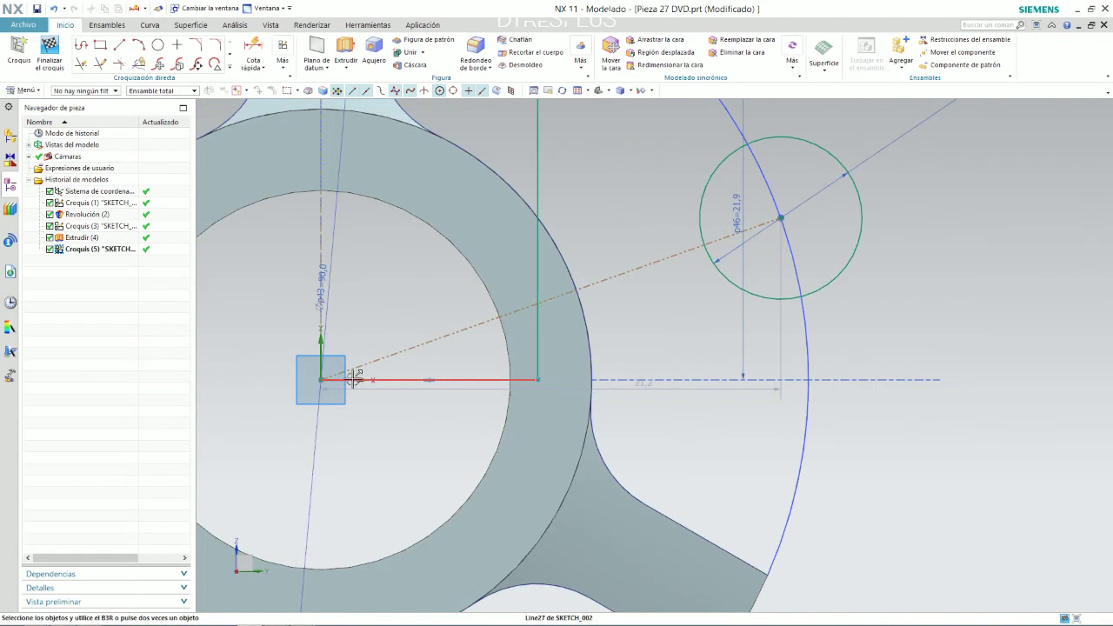
Step: Place an angular dimension between the hole's centre line (Line27) and the horizontal dashed line
{"action": "left_click", "coordinate": [253, 48]}
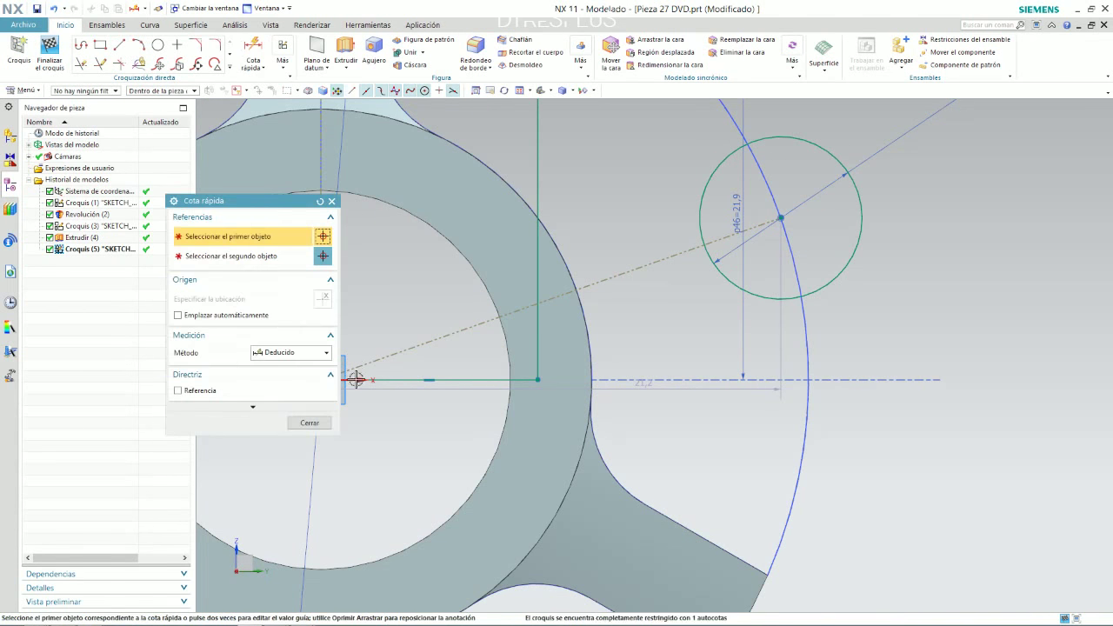
{"action": "right_click", "coordinate": [357, 380]}
{"action": "left_click", "coordinate": [394, 102]}
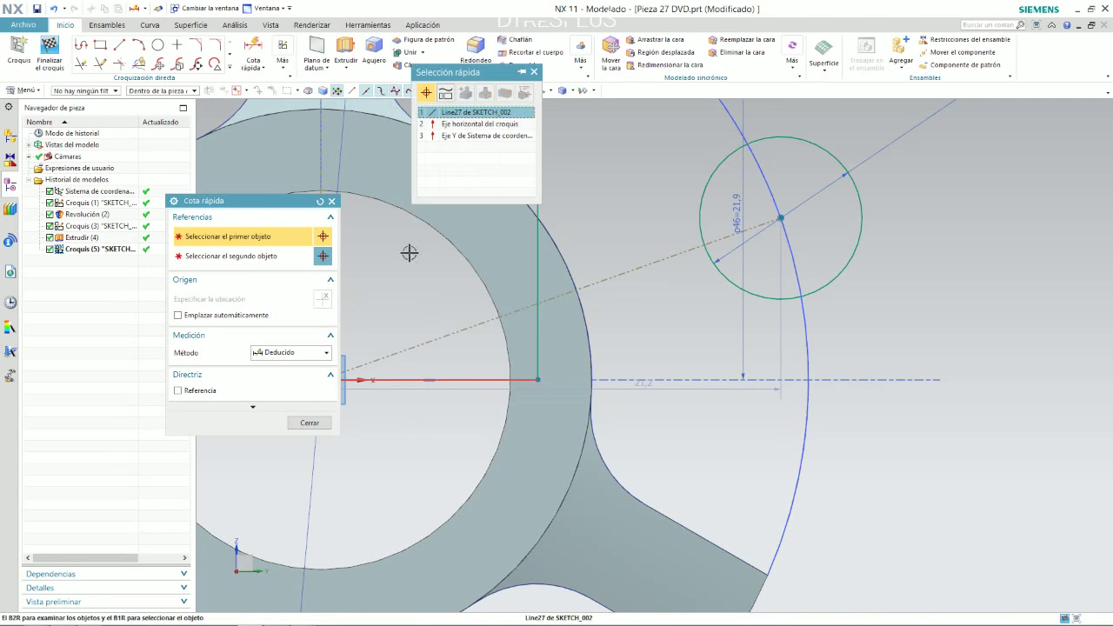
{"action": "left_click", "coordinate": [453, 139]}
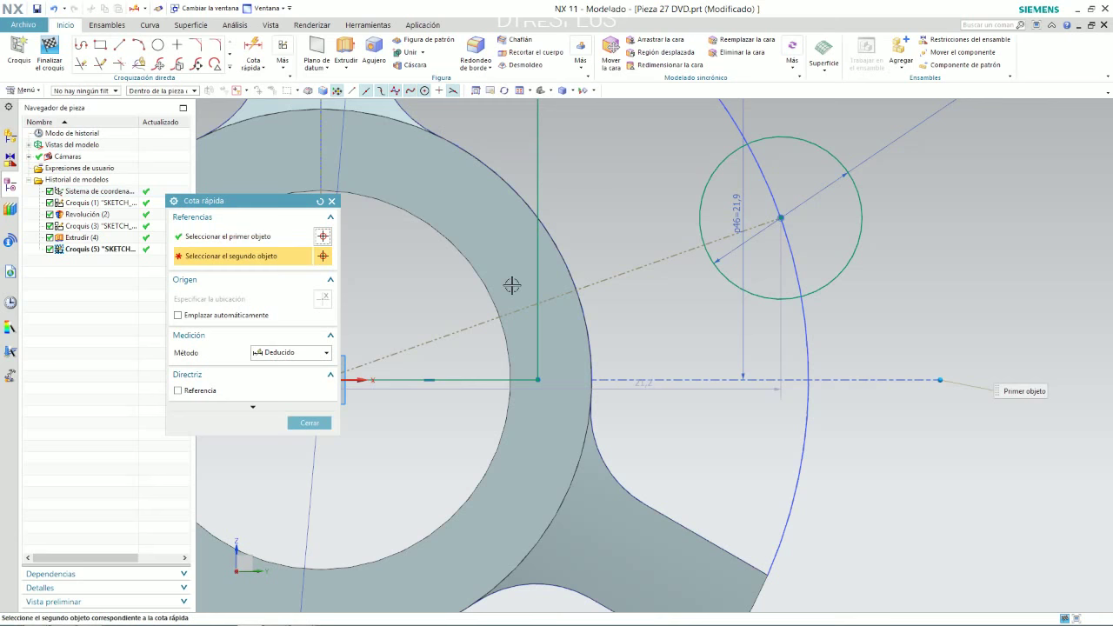
{"action": "left_click", "coordinate": [596, 281]}
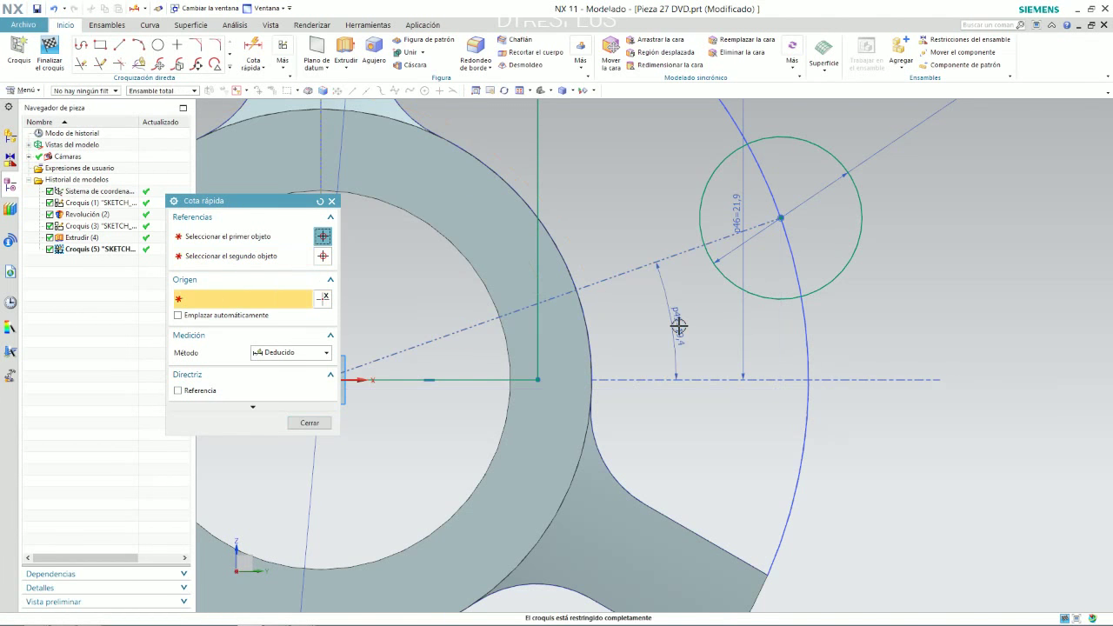
{"action": "left_click", "coordinate": [678, 326]}
Step: Set the angle to 360/6 and bring up the part drawing in Photo Viewer
{"action": "type", "text": "360"}
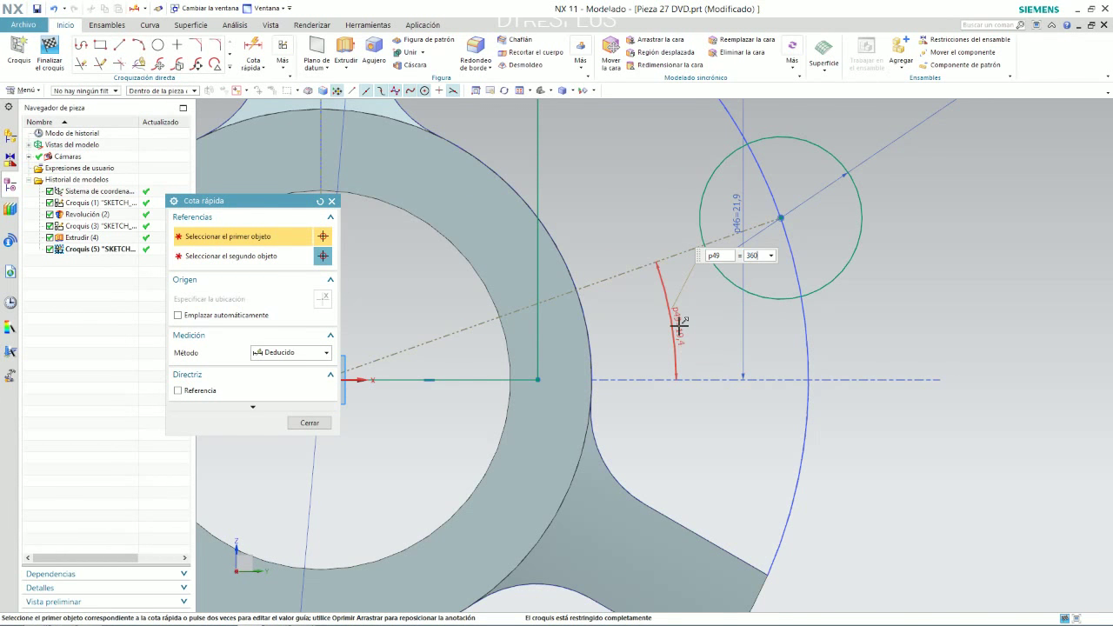
{"action": "type", "text": ".0"}
{"action": "key", "text": "Return"}
{"action": "scroll", "coordinate": [678, 324], "scroll_direction": "up", "scroll_amount": 4}
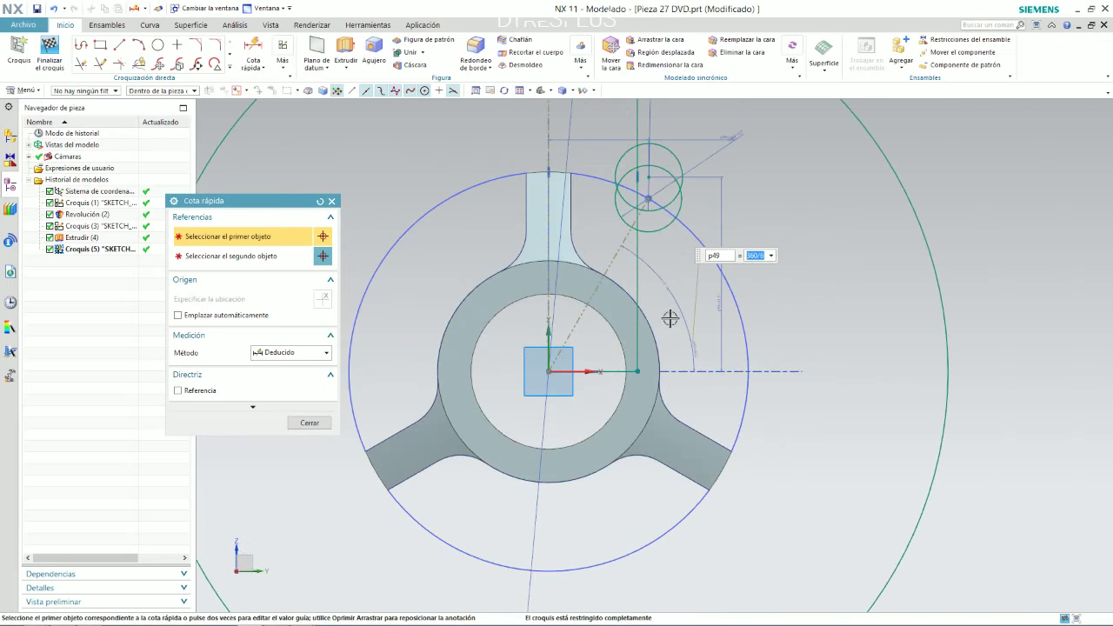
{"action": "scroll", "coordinate": [698, 313], "scroll_direction": "down", "scroll_amount": 2}
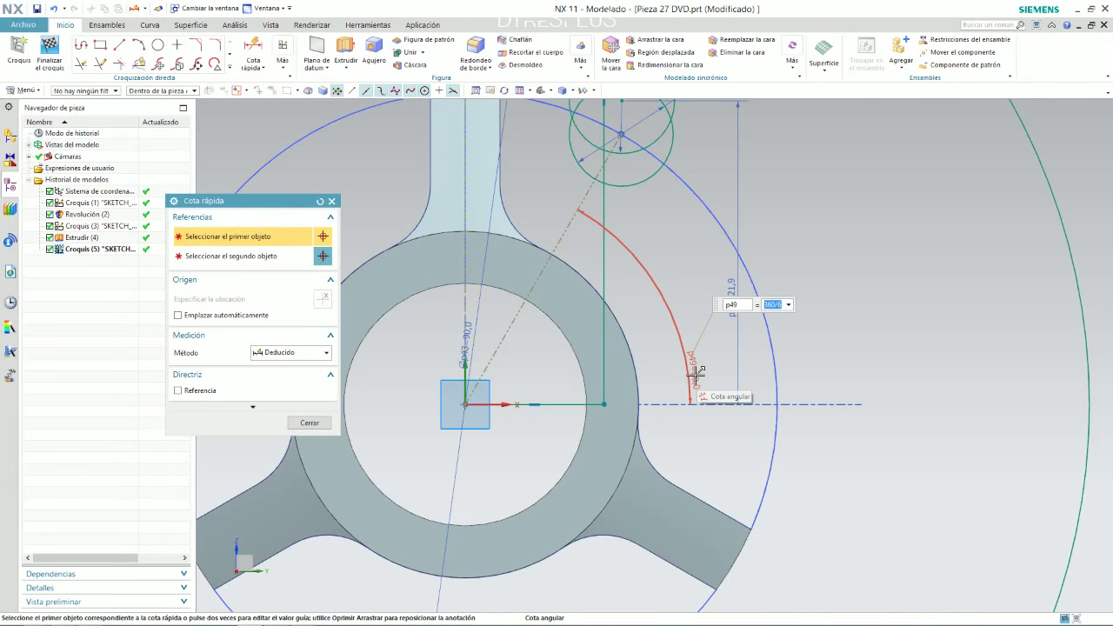
{"action": "key", "text": "Return"}
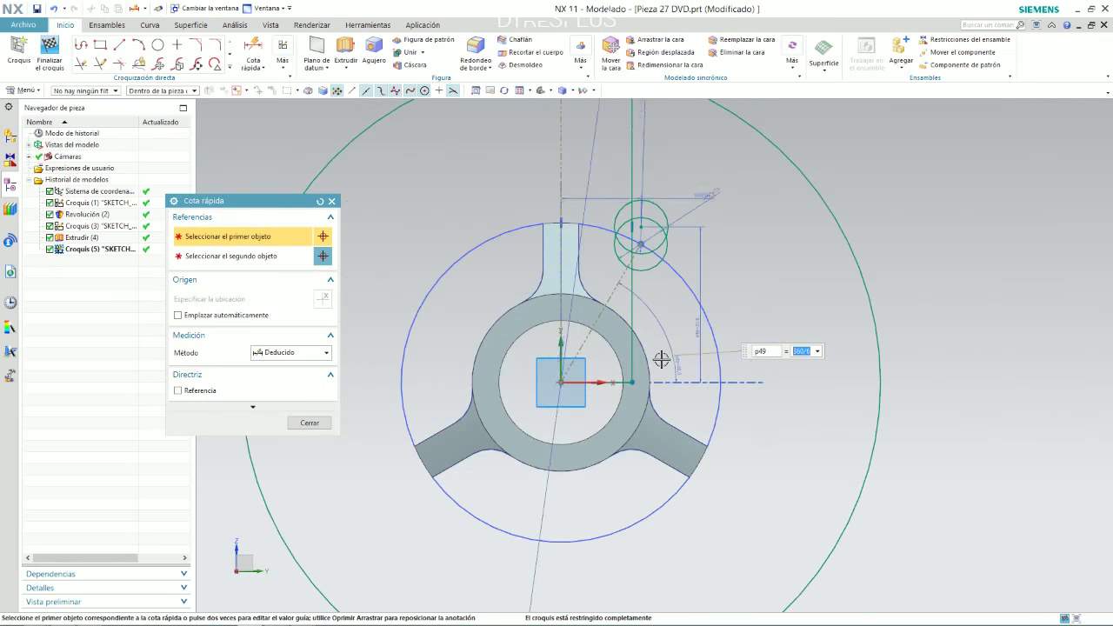
{"action": "scroll", "coordinate": [669, 358], "scroll_direction": "up", "scroll_amount": 3}
{"action": "scroll", "coordinate": [678, 348], "scroll_direction": "down", "scroll_amount": 2}
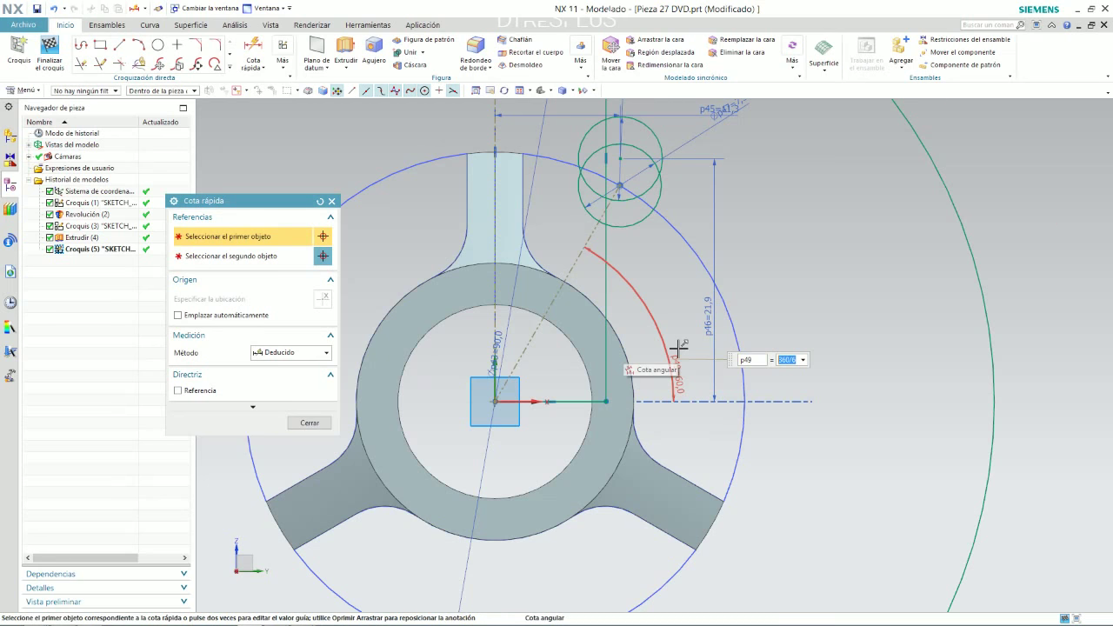
{"action": "key", "text": "alt+Tab"}
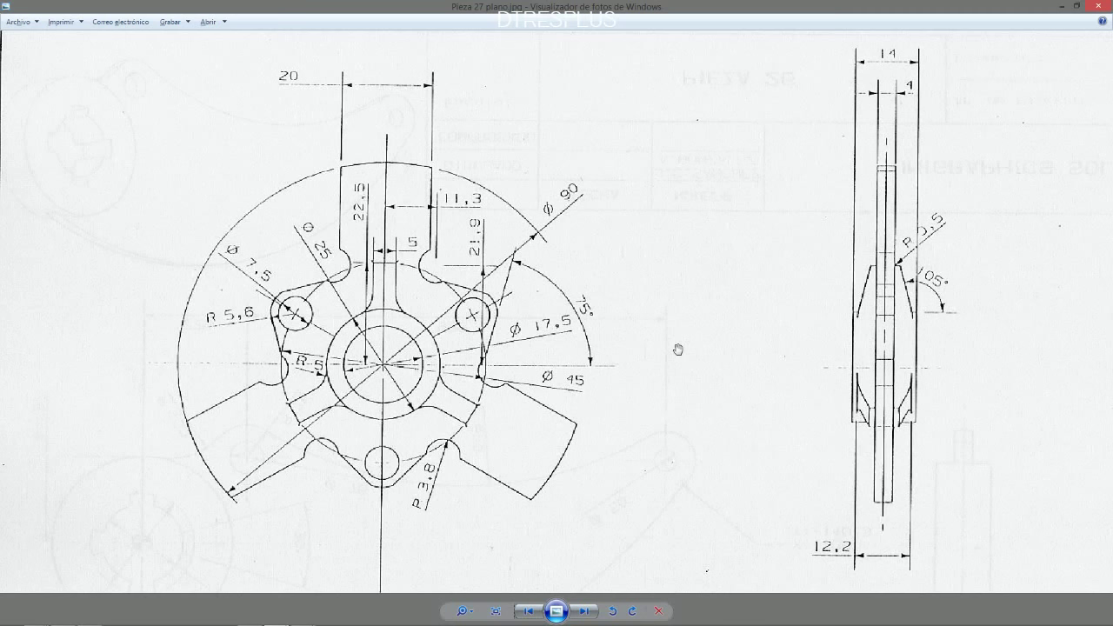
Step: Return from the part drawing to the NX sketch
{"action": "key", "text": "alt+Tab"}
Step: Change the p49 angular dimension from 360/6 to 30
{"action": "scroll", "coordinate": [696, 340], "scroll_direction": "down", "scroll_amount": 3}
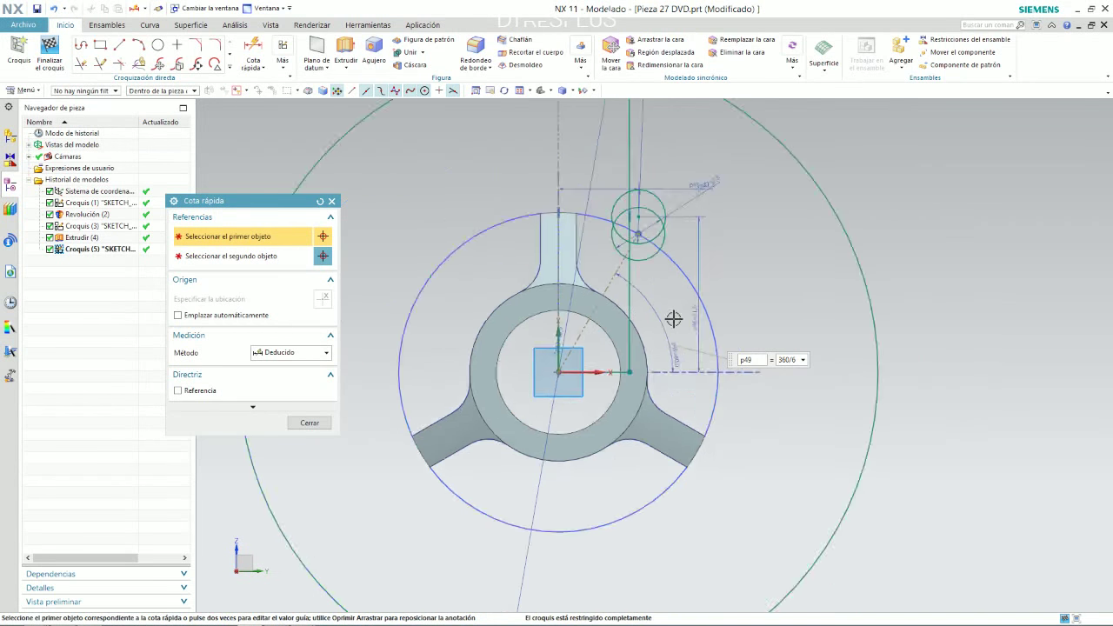
{"action": "key", "text": "alt+Tab"}
{"action": "key", "text": "alt+Tab"}
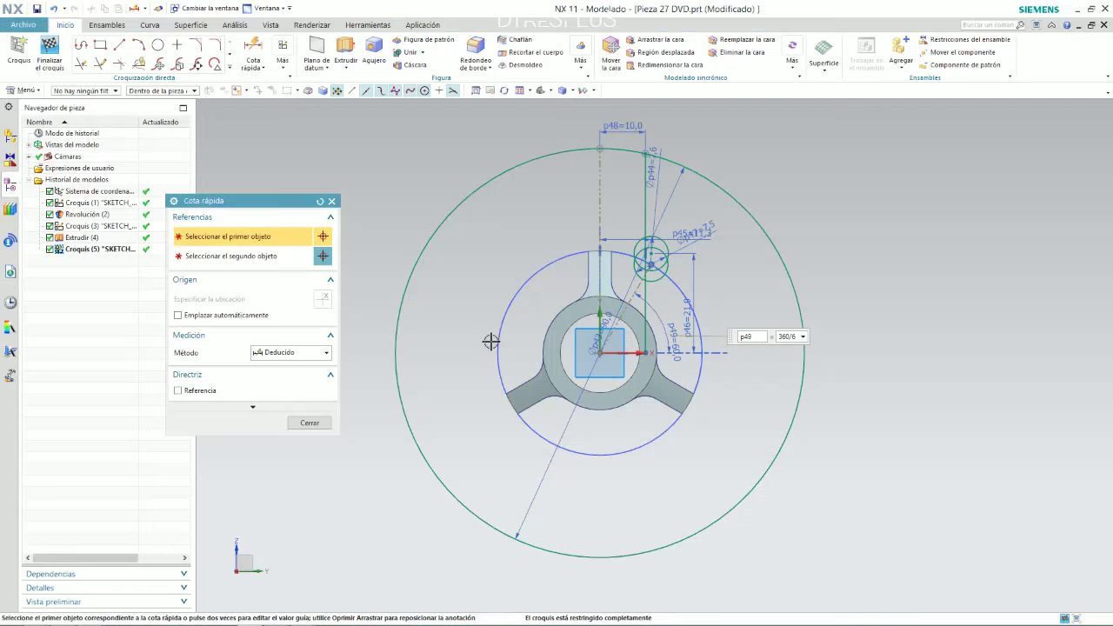
{"action": "scroll", "coordinate": [709, 363], "scroll_direction": "up", "scroll_amount": 2}
{"action": "scroll", "coordinate": [675, 365], "scroll_direction": "up", "scroll_amount": 2}
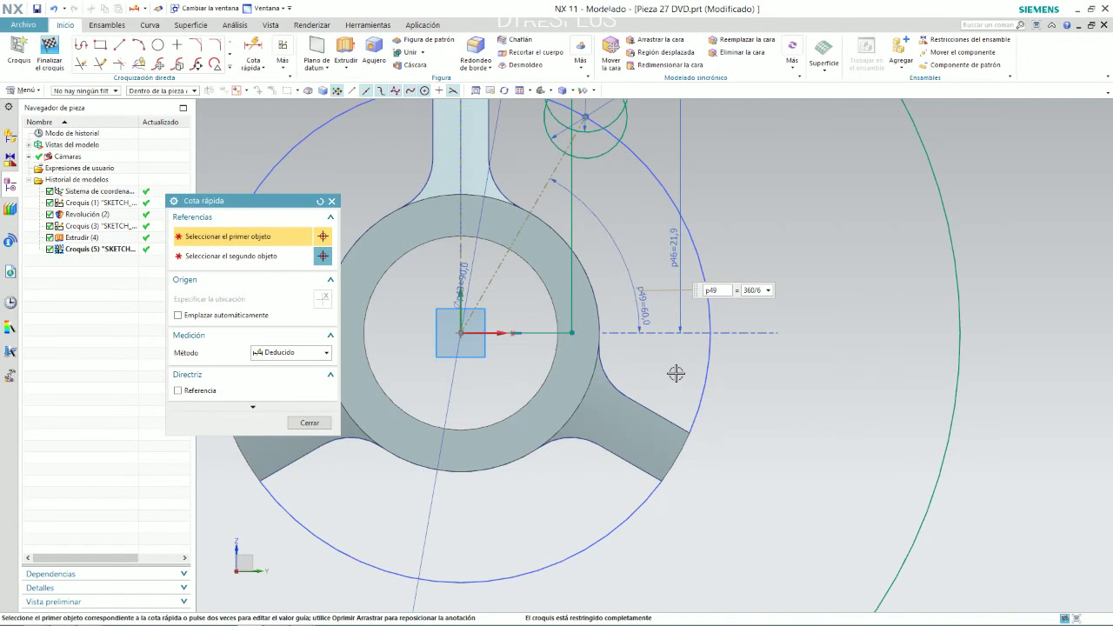
{"action": "double_click", "coordinate": [648, 308]}
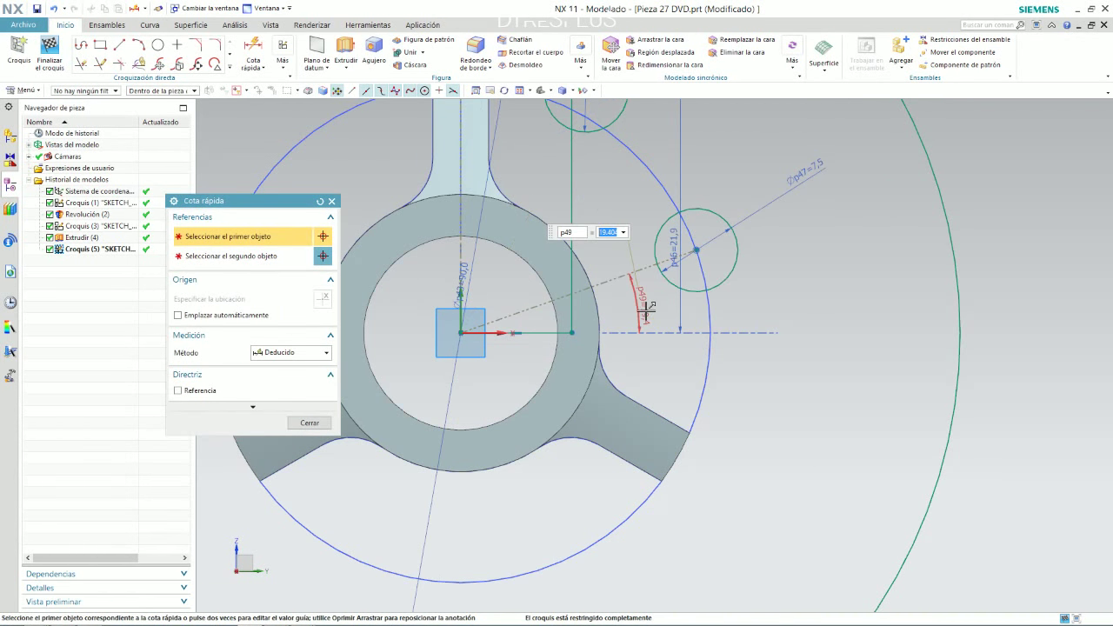
{"action": "key", "text": "Escape"}
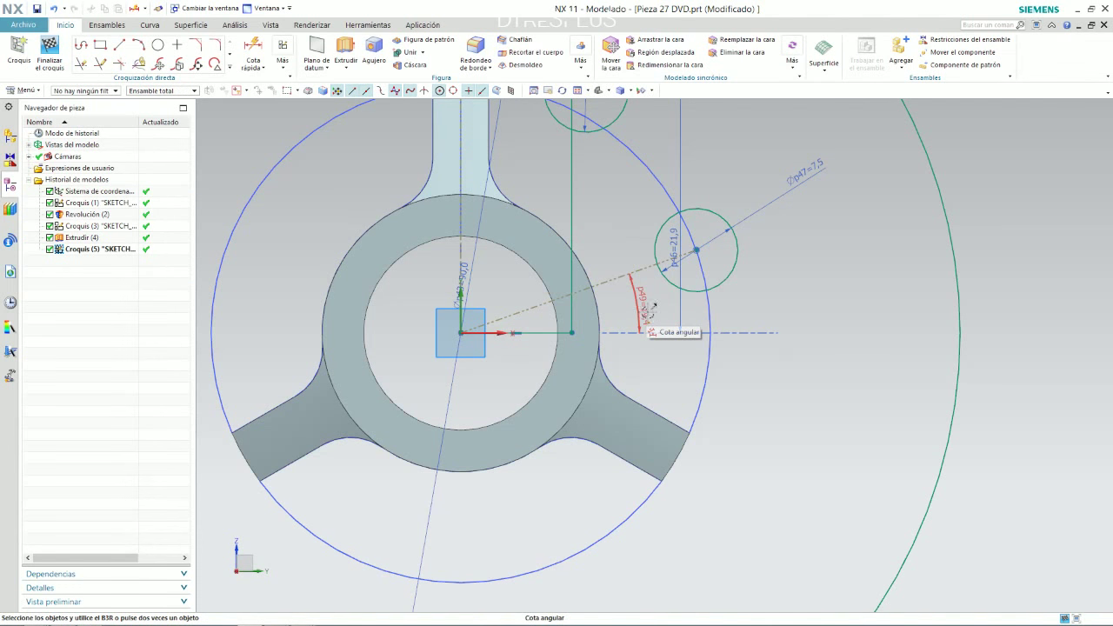
{"action": "double_click", "coordinate": [647, 310]}
{"action": "type", "text": "30"}
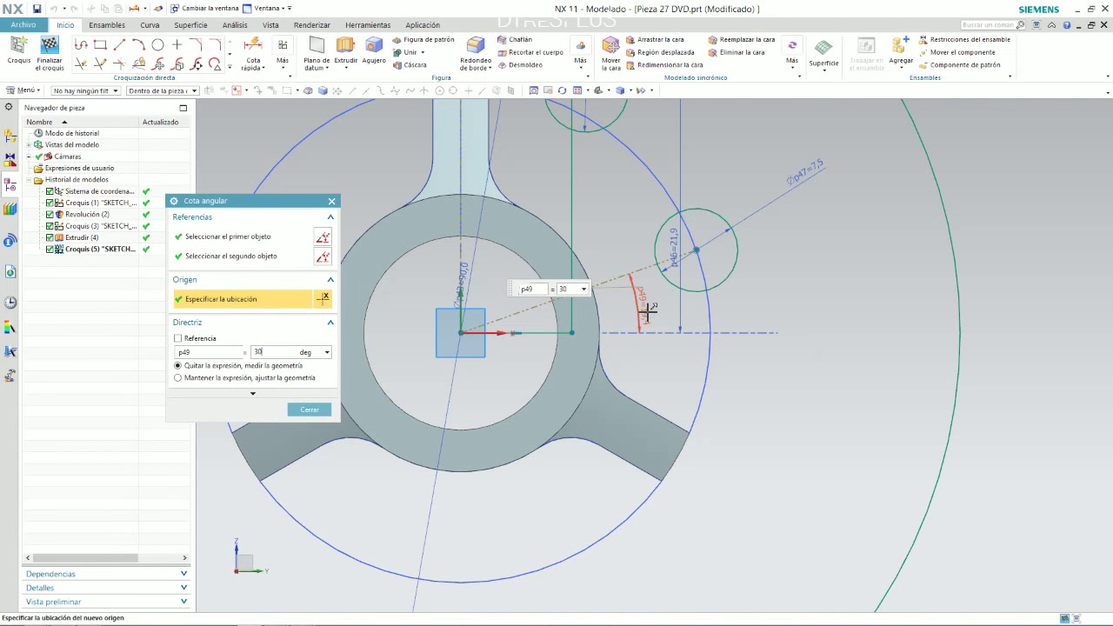
{"action": "key", "text": "Return"}
{"action": "left_click", "coordinate": [315, 412]}
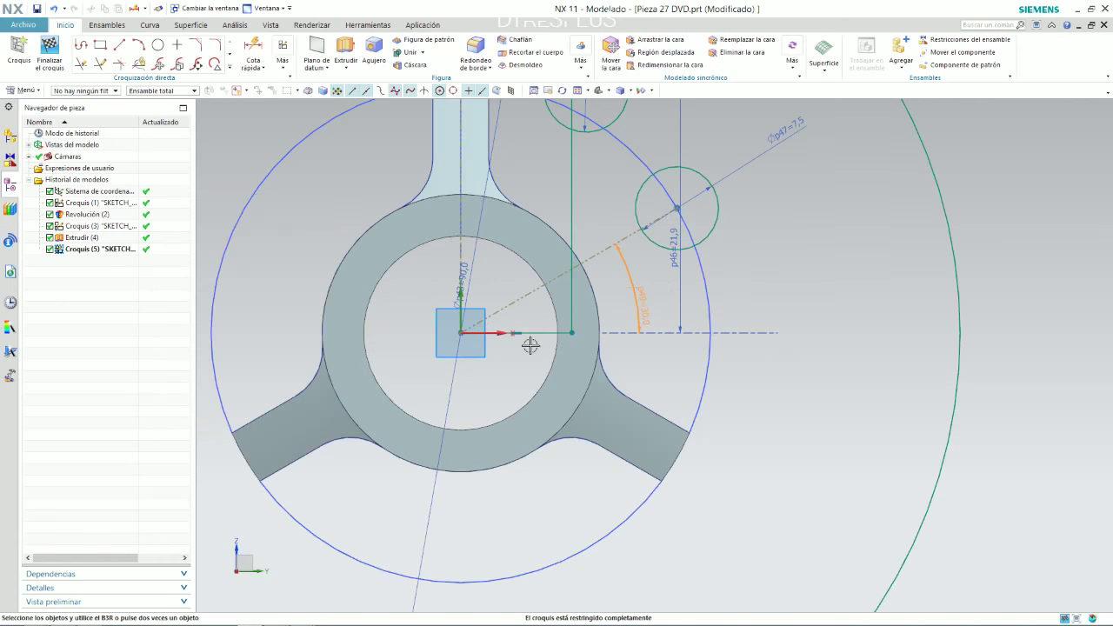
{"action": "scroll", "coordinate": [705, 281], "scroll_direction": "down", "scroll_amount": 3}
{"action": "scroll", "coordinate": [651, 296], "scroll_direction": "up", "scroll_amount": 5}
{"action": "scroll", "coordinate": [518, 335], "scroll_direction": "down", "scroll_amount": 2}
{"action": "scroll", "coordinate": [518, 335], "scroll_direction": "down", "scroll_amount": 1}
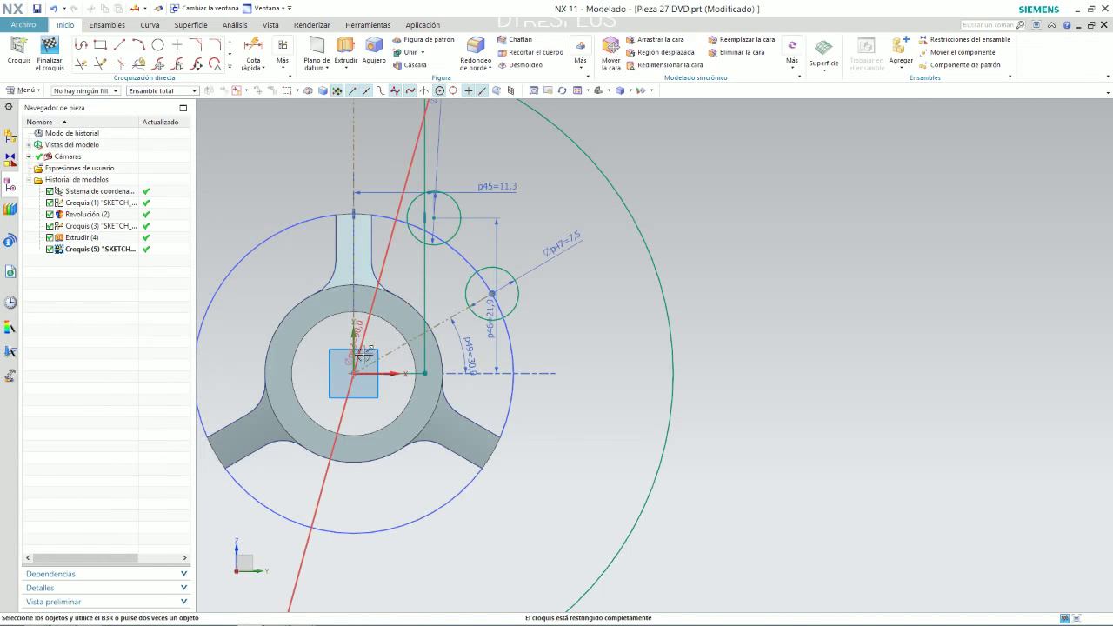
Step: Look over the part drawing in Photo Viewer, then return to the NX sketch
{"action": "key", "text": "alt+Tab"}
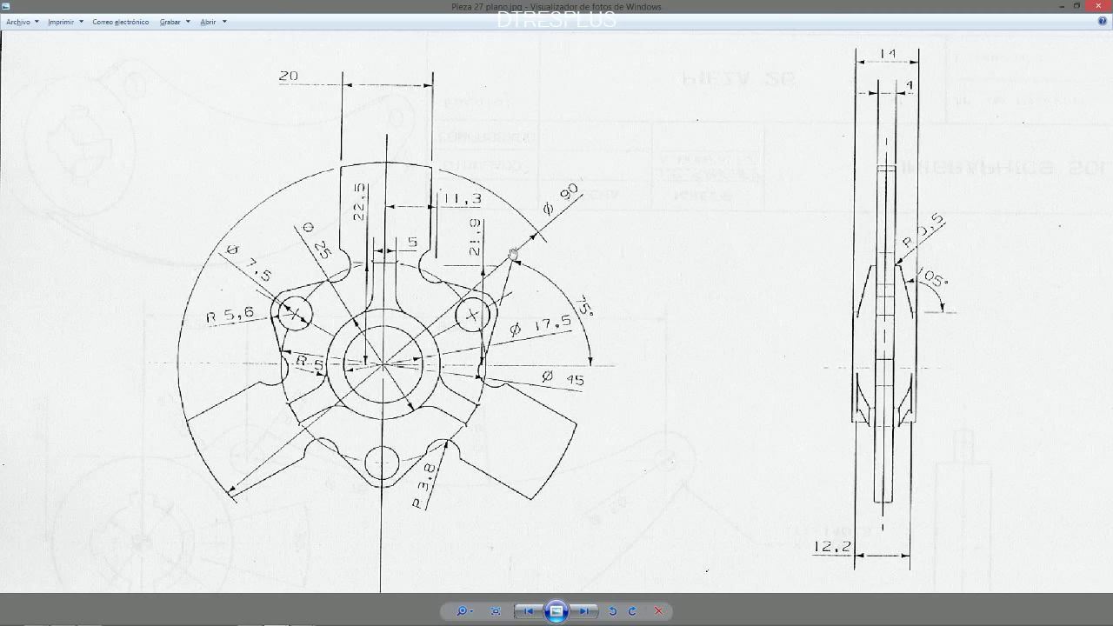
{"action": "key", "text": "alt+Tab"}
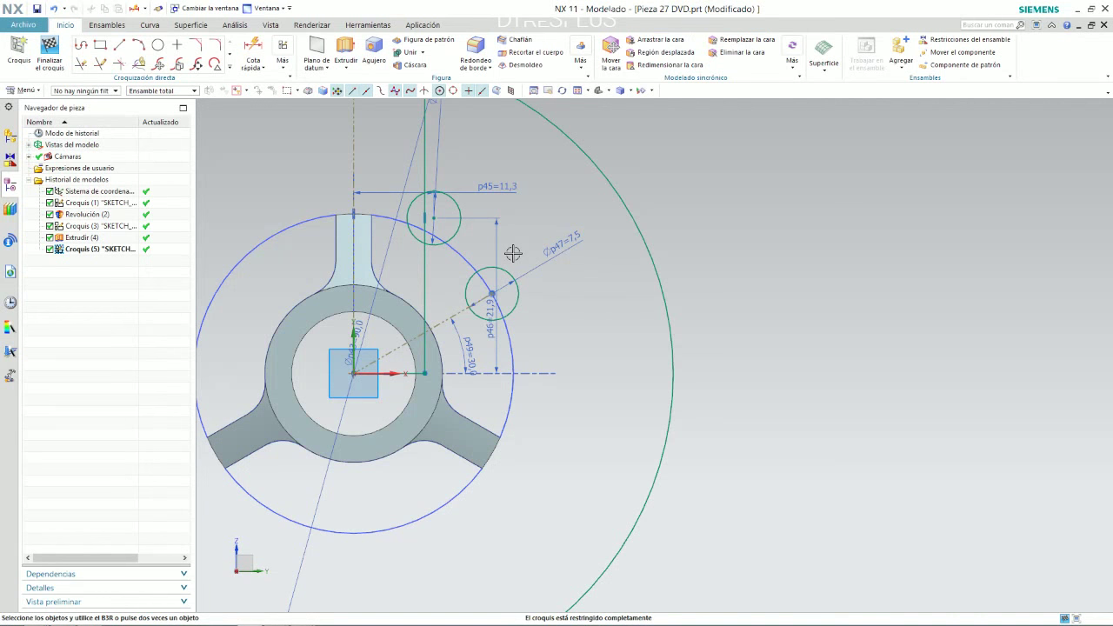
Step: Draw a new circle centred on the 7,5 hole's centre
{"action": "scroll", "coordinate": [504, 264], "scroll_direction": "up", "scroll_amount": 3}
{"action": "scroll", "coordinate": [505, 264], "scroll_direction": "up", "scroll_amount": 1}
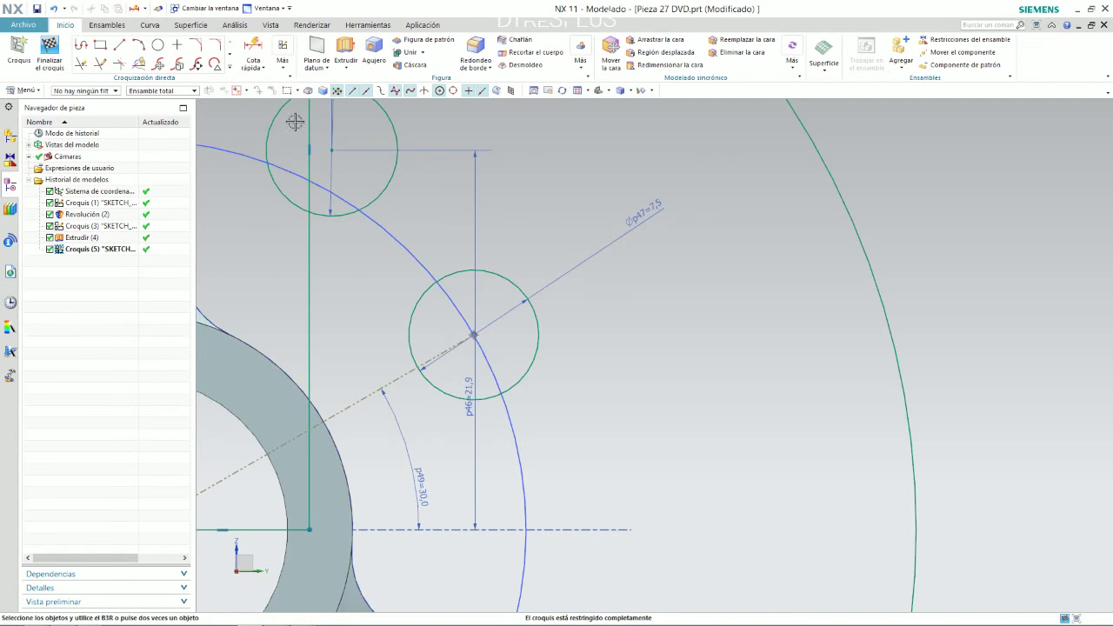
{"action": "left_click", "coordinate": [159, 46]}
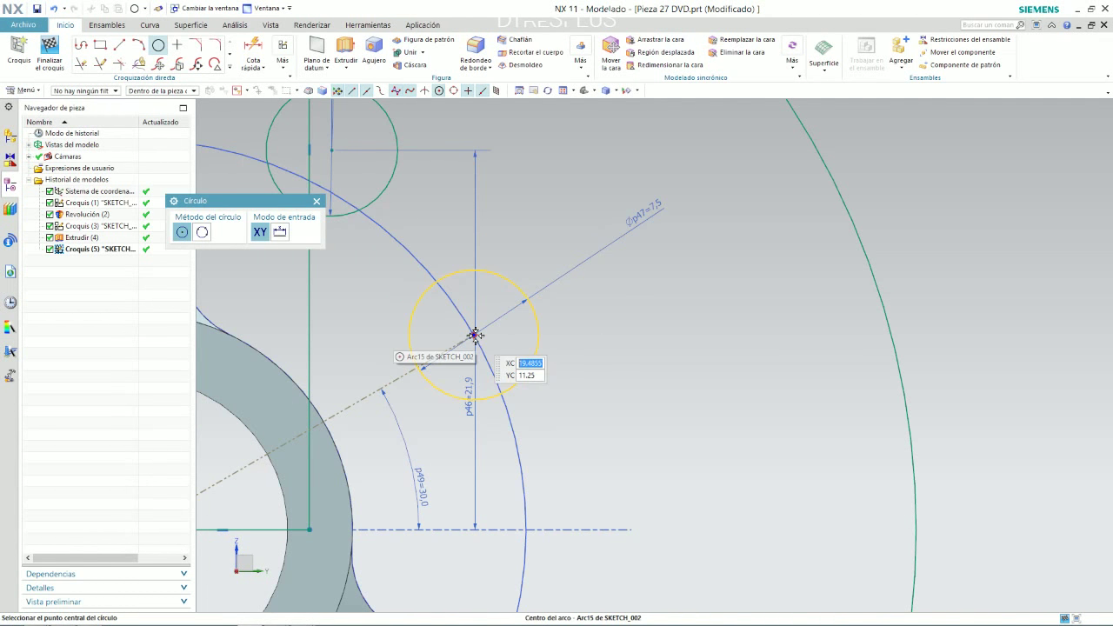
{"action": "left_click", "coordinate": [474, 335]}
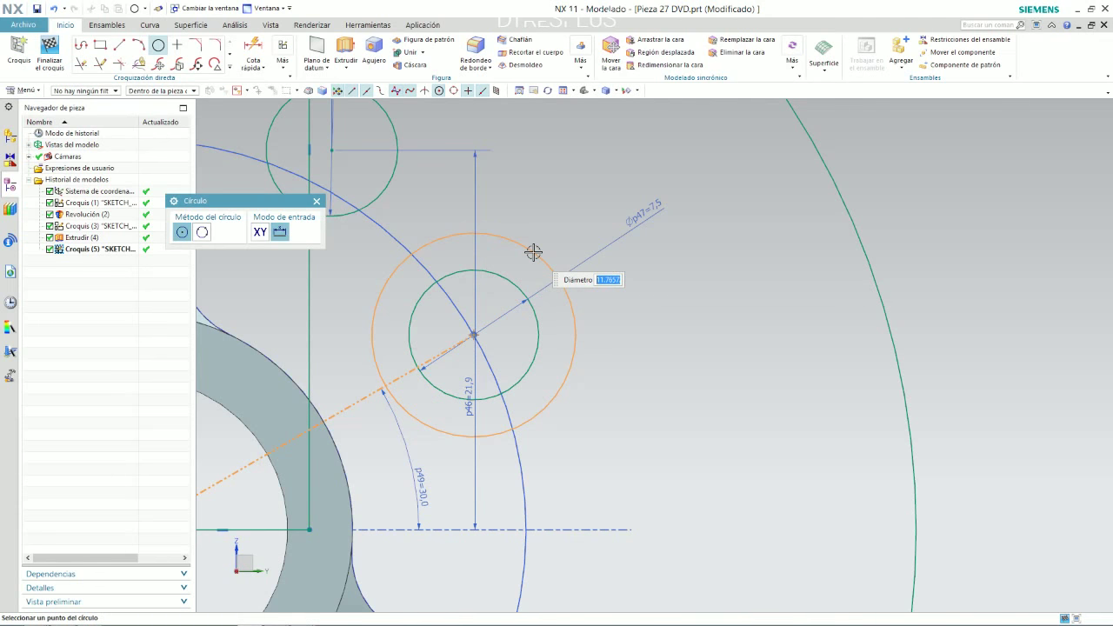
{"action": "type", "text": "5.6"}
{"action": "key", "text": "Return"}
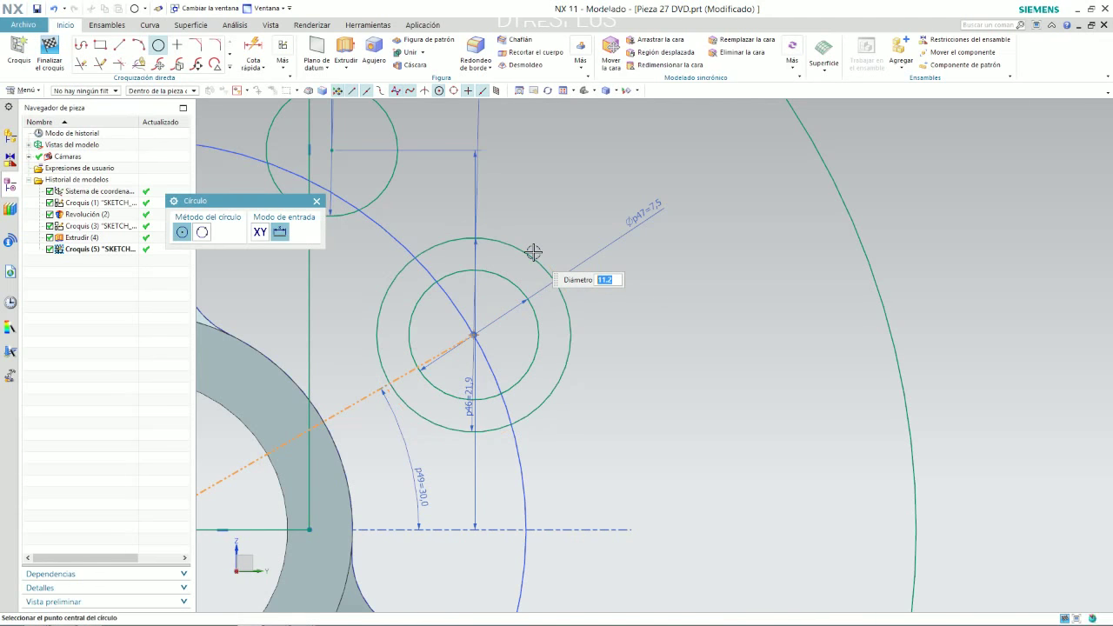
{"action": "key", "text": "Escape"}
Step: Move the 21,9 vertical dimension to the right and swing the 7,5 diameter dimension to a clearer angle
{"action": "scroll", "coordinate": [591, 252], "scroll_direction": "down", "scroll_amount": 1}
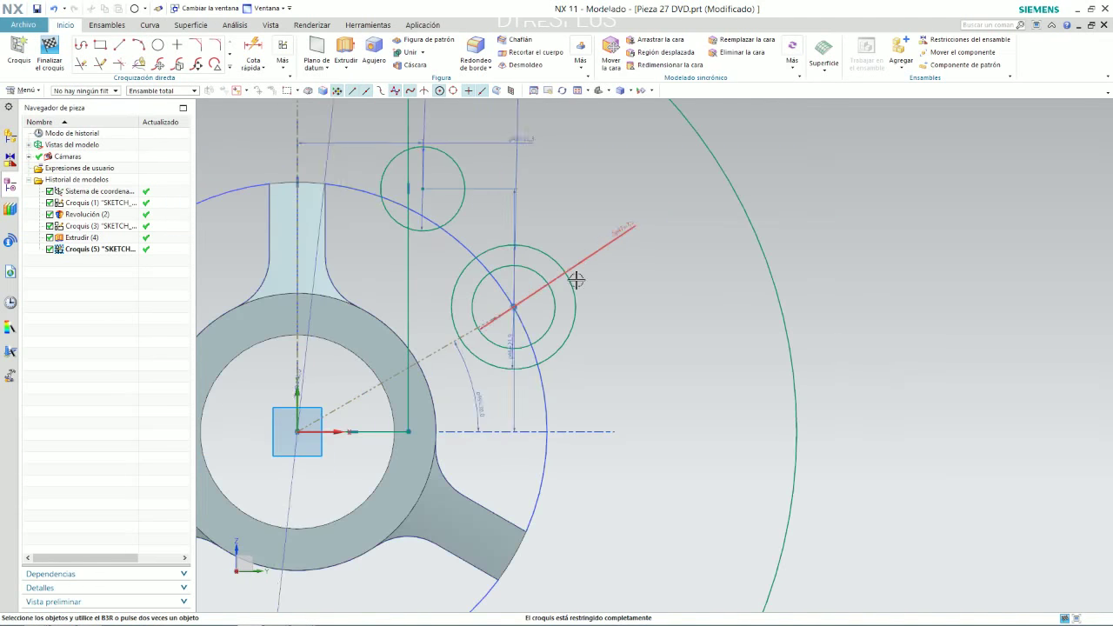
{"action": "scroll", "coordinate": [574, 287], "scroll_direction": "down", "scroll_amount": 1}
{"action": "scroll", "coordinate": [617, 303], "scroll_direction": "down", "scroll_amount": 1}
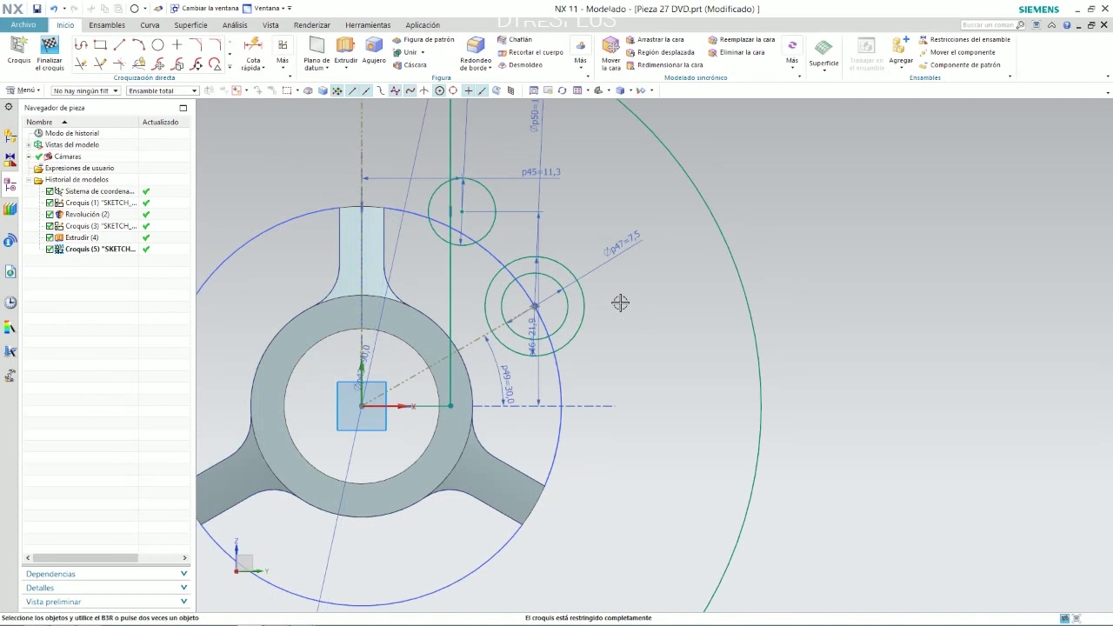
{"action": "scroll", "coordinate": [614, 304], "scroll_direction": "up", "scroll_amount": 1}
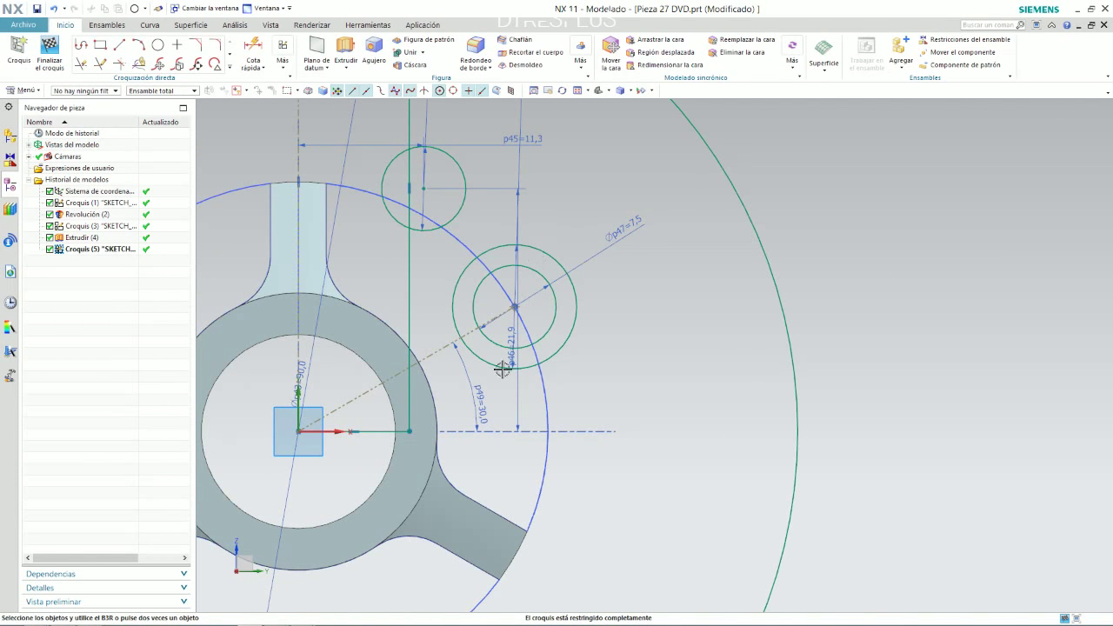
{"action": "left_click_drag", "start_coordinate": [510, 343], "coordinate": [632, 315]}
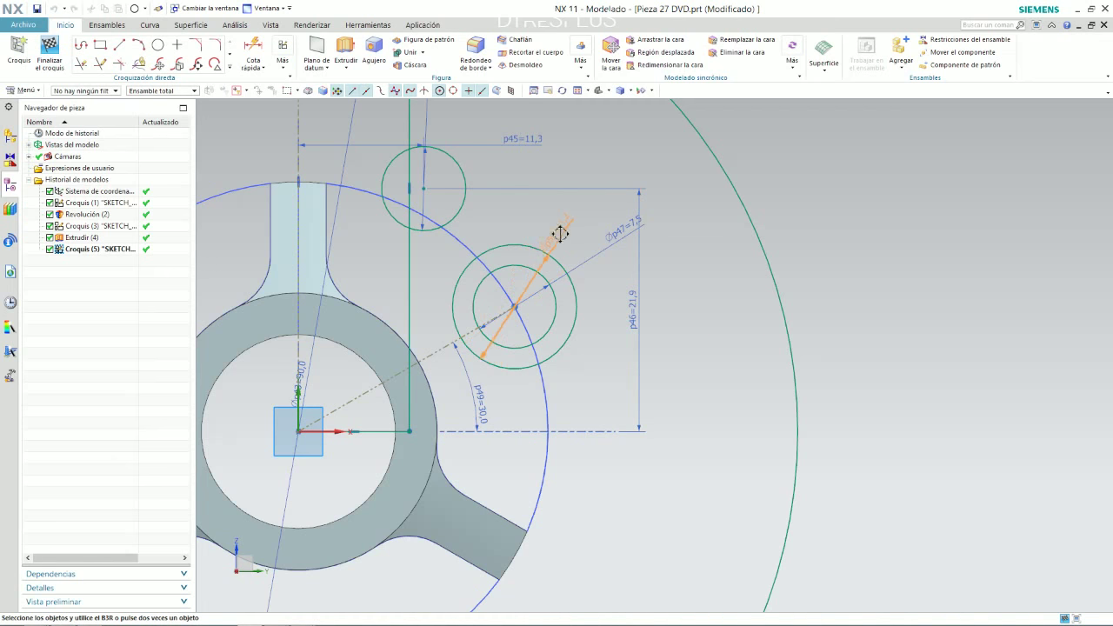
{"action": "left_click_drag", "start_coordinate": [571, 239], "coordinate": [600, 230]}
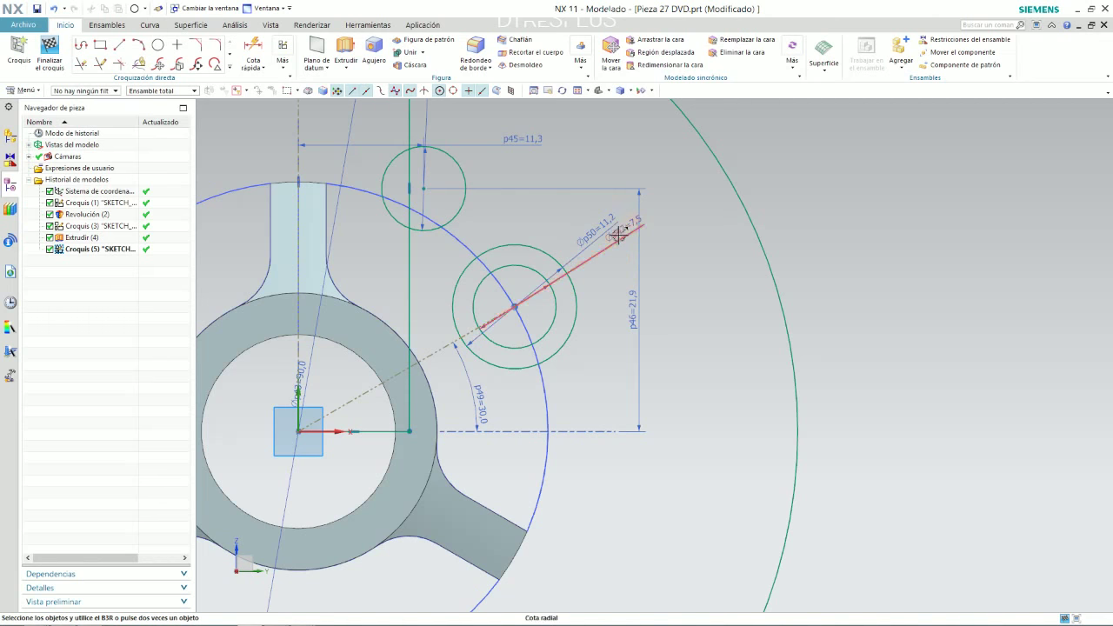
{"action": "left_click_drag", "start_coordinate": [600, 230], "coordinate": [624, 266]}
{"action": "scroll", "coordinate": [544, 329], "scroll_direction": "down", "scroll_amount": 3}
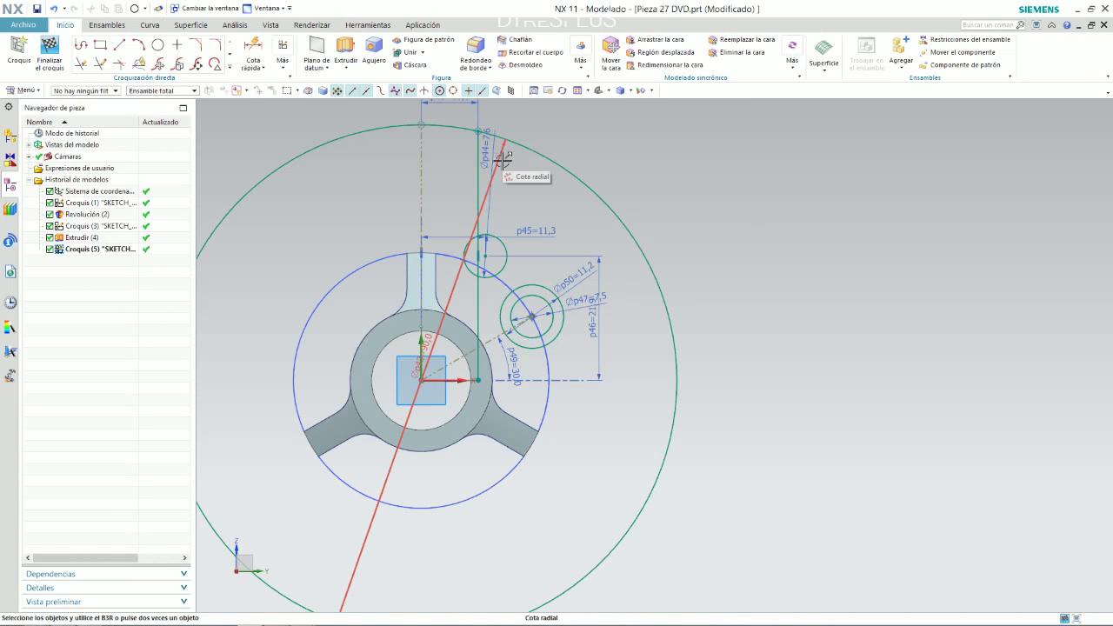
Step: Dimension the outer circle with a 90 diameter
{"action": "left_click", "coordinate": [540, 153]}
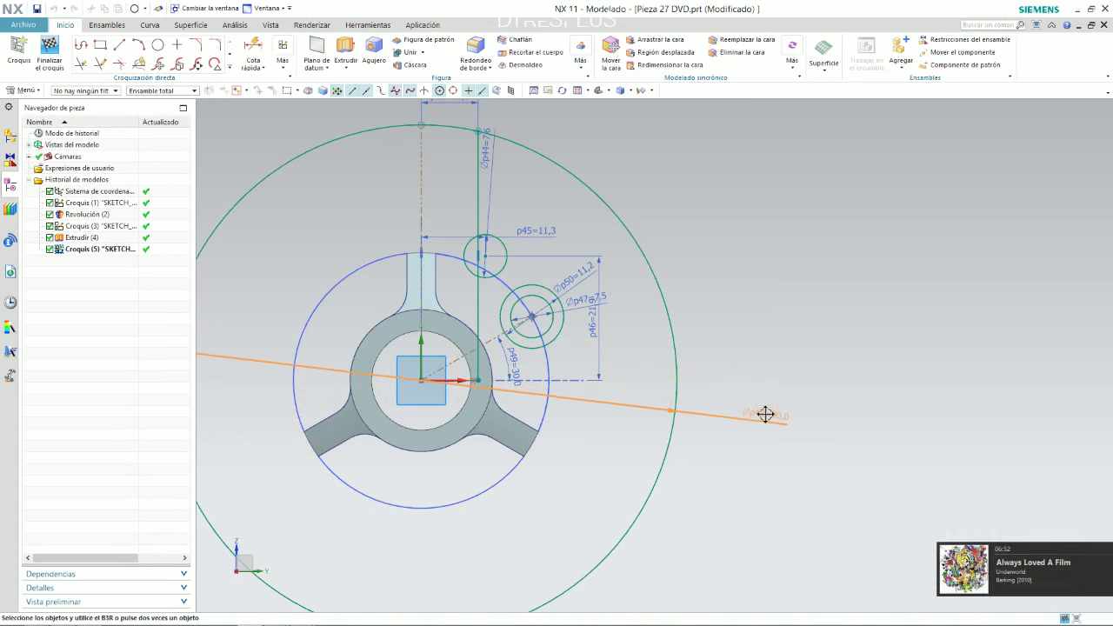
{"action": "left_click", "coordinate": [765, 419]}
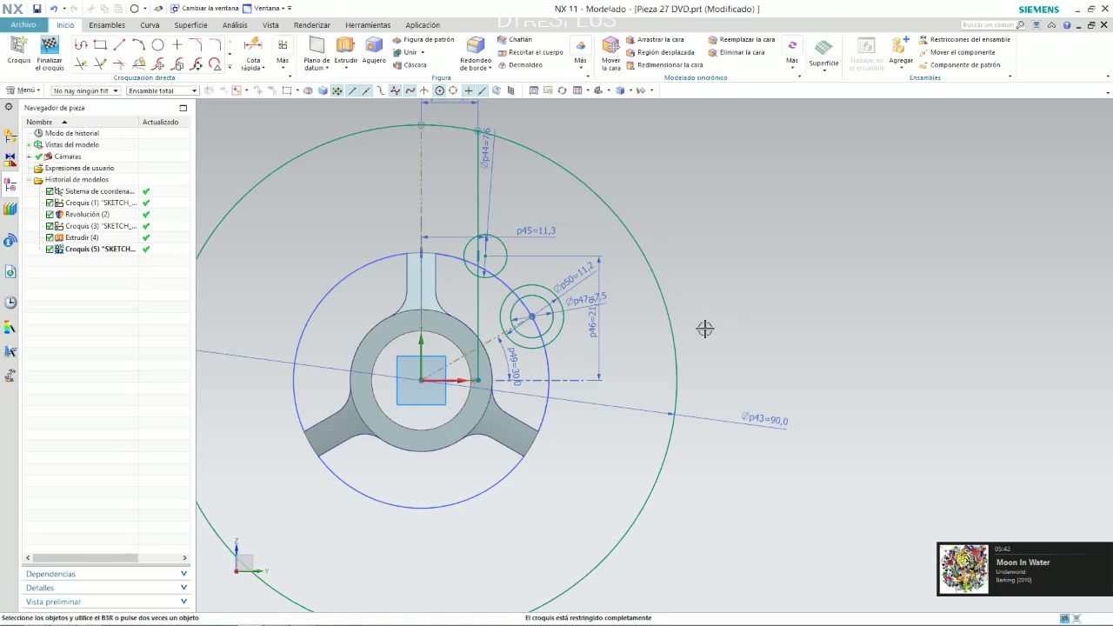
{"action": "scroll", "coordinate": [700, 322], "scroll_direction": "down", "scroll_amount": 1}
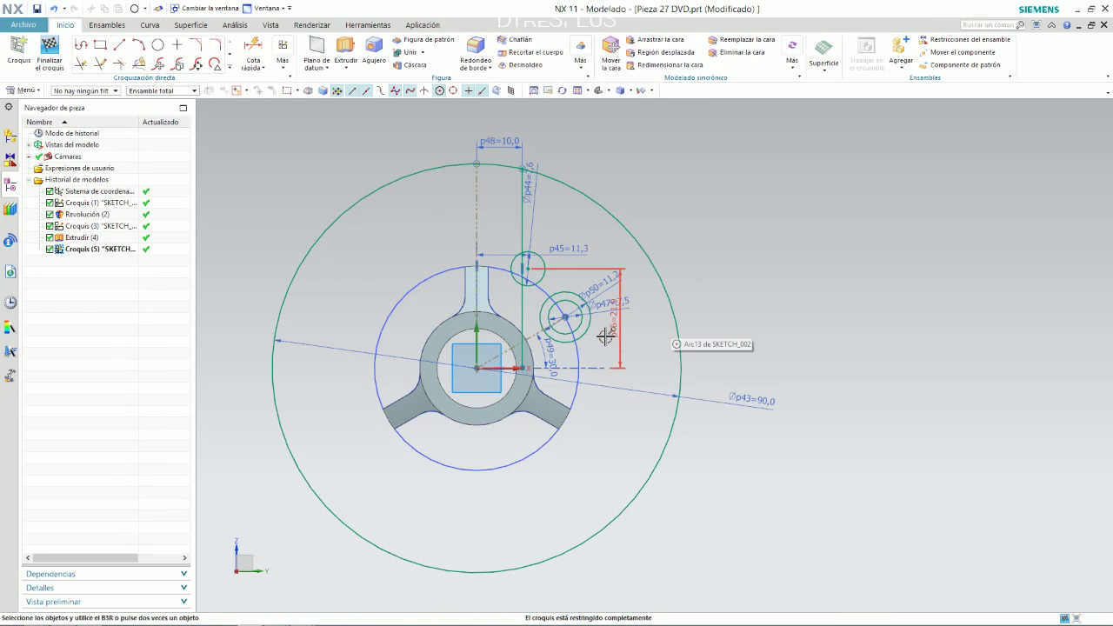
Step: Check the part drawing and activate the Line tool in the sketch
{"action": "key", "text": "alt+Tab"}
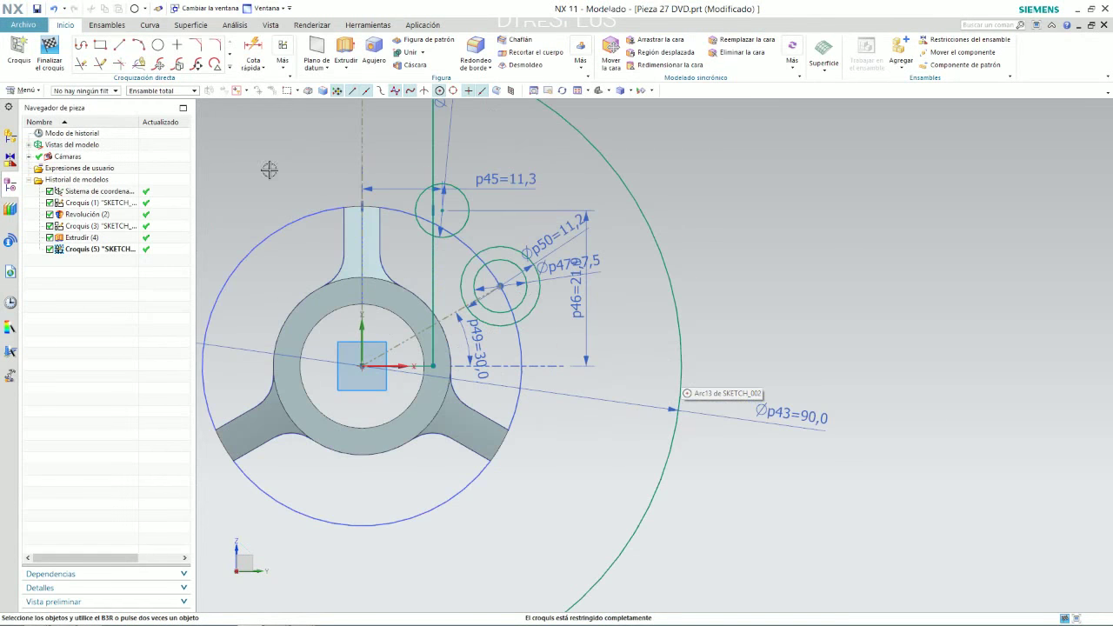
{"action": "left_click", "coordinate": [120, 45]}
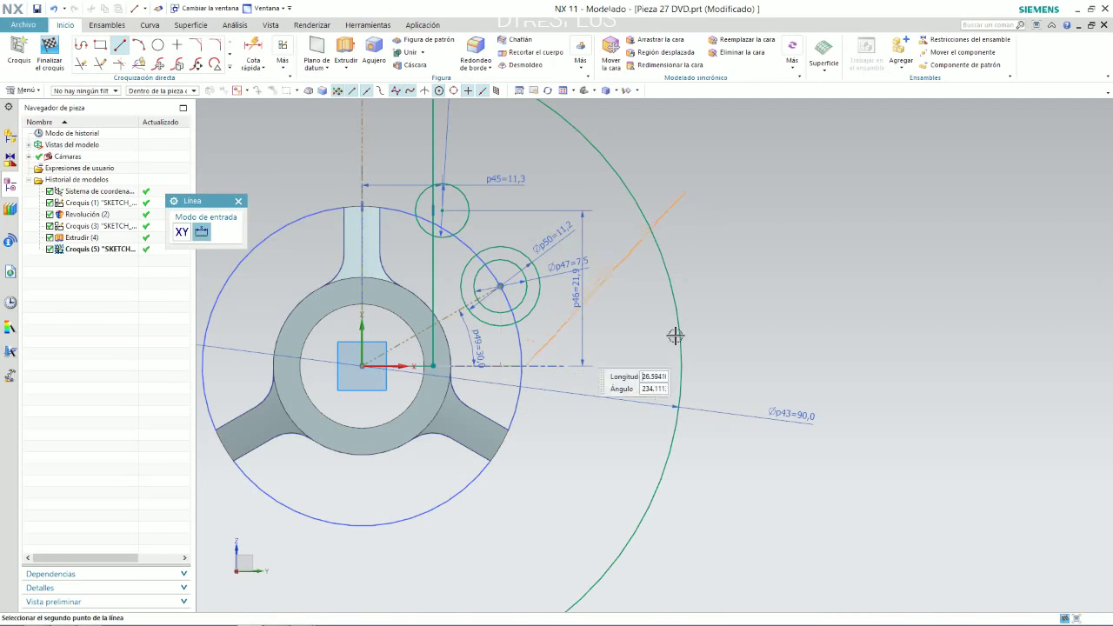
{"action": "key", "text": "alt+Tab"}
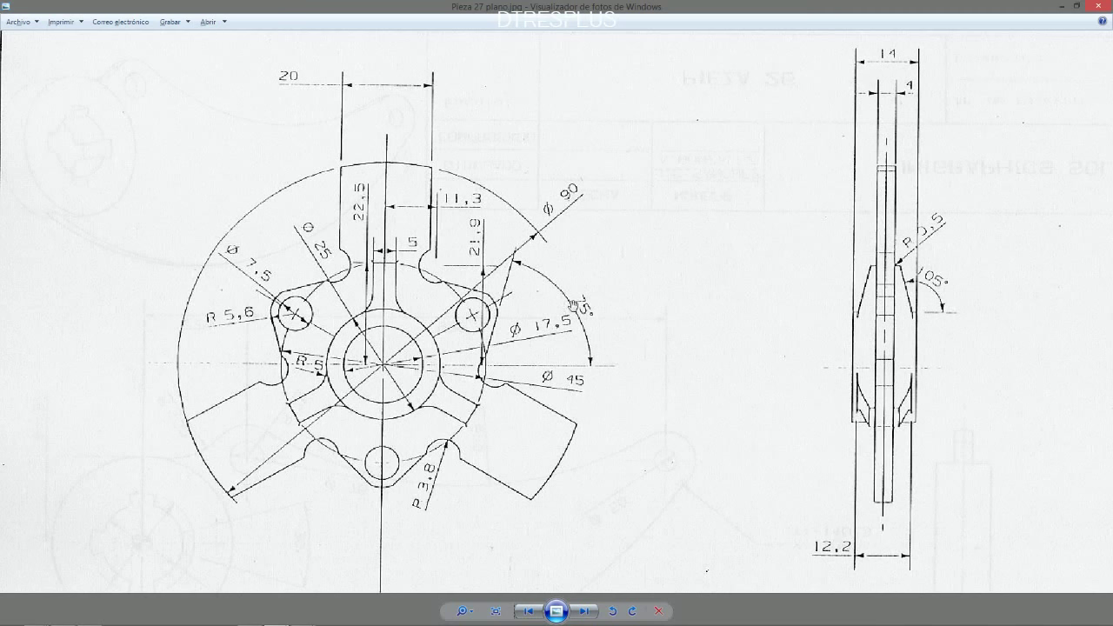
{"action": "key", "text": "alt+Tab"}
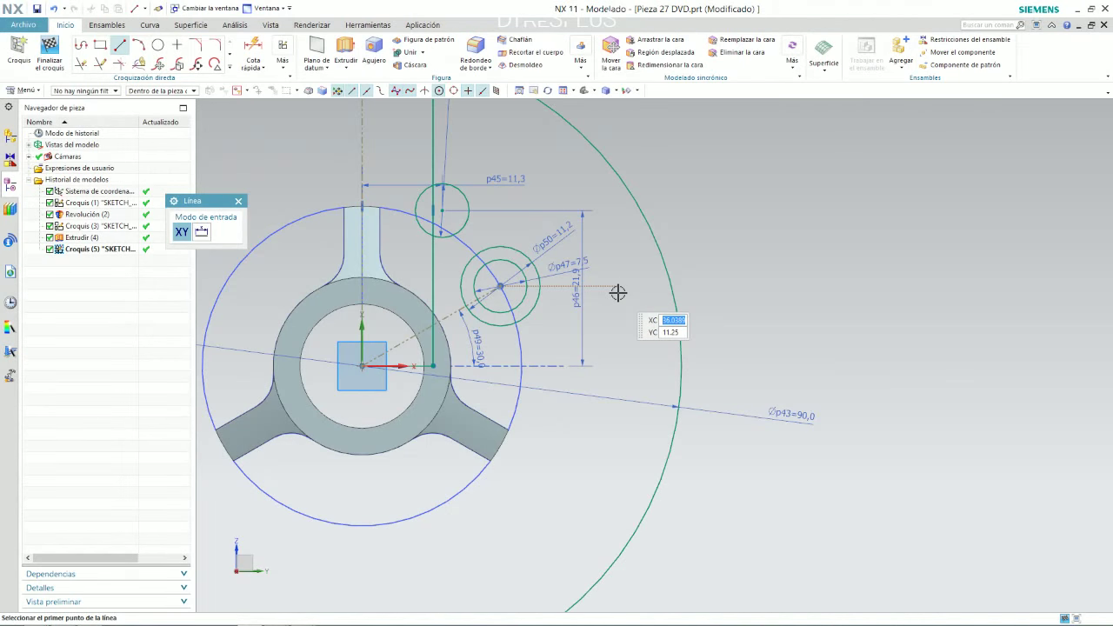
Step: Draw a slanted line from above the 11,2 hole circle running down-right at about 342°
{"action": "key", "text": "alt+Tab"}
{"action": "key", "text": "alt+Tab"}
{"action": "scroll", "coordinate": [504, 187], "scroll_direction": "up", "scroll_amount": 3}
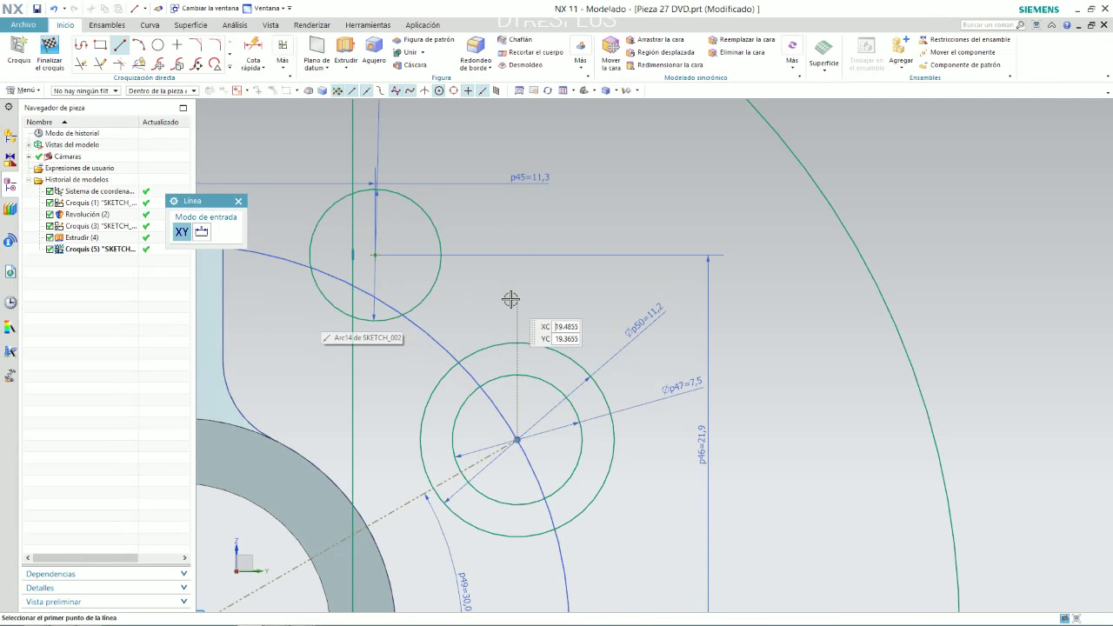
{"action": "left_click", "coordinate": [474, 308]}
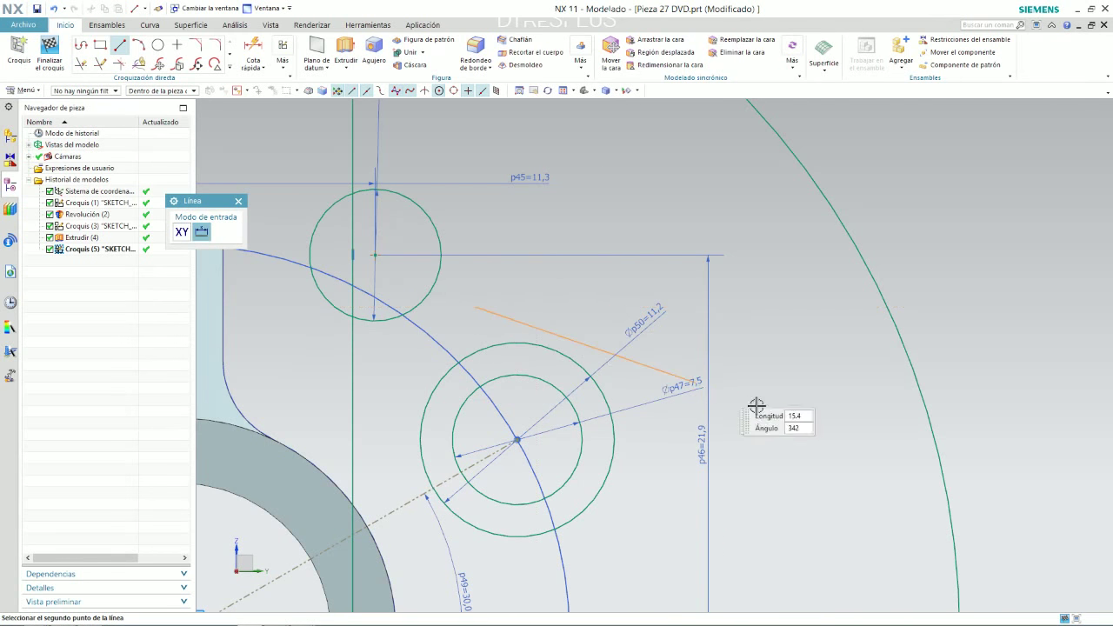
{"action": "left_click", "coordinate": [807, 419]}
{"action": "scroll", "coordinate": [487, 291], "scroll_direction": "up", "scroll_amount": 3}
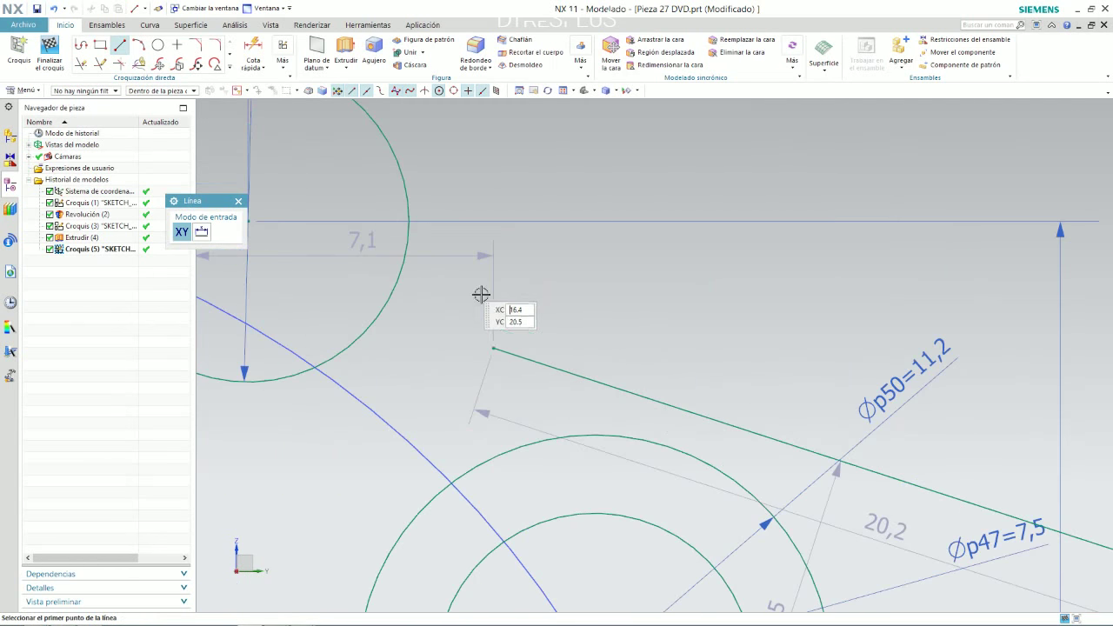
{"action": "left_click", "coordinate": [493, 347]}
{"action": "key", "text": "Escape"}
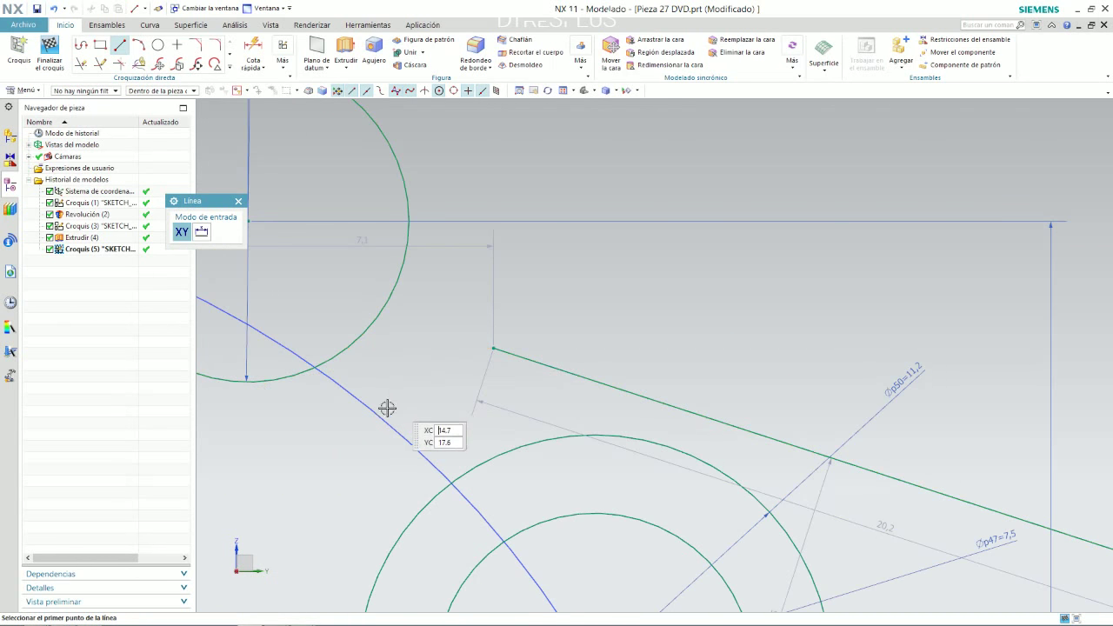
{"action": "left_click", "coordinate": [379, 414]}
Step: Exit the Line tool and select then deselect the blue arc twice
{"action": "key", "text": "Escape"}
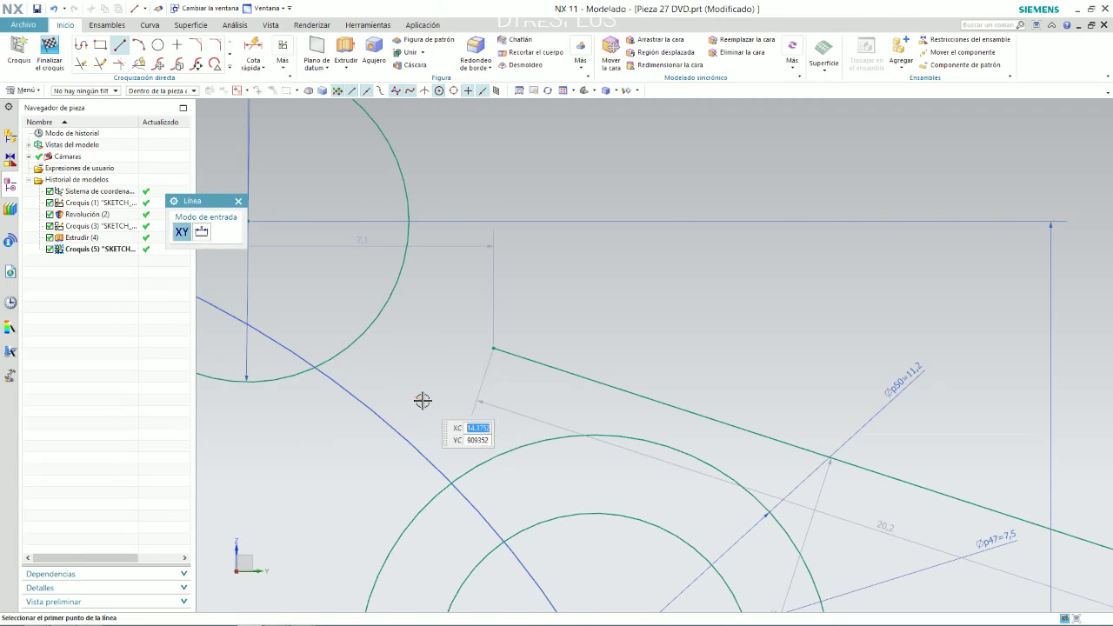
{"action": "key", "text": "Escape"}
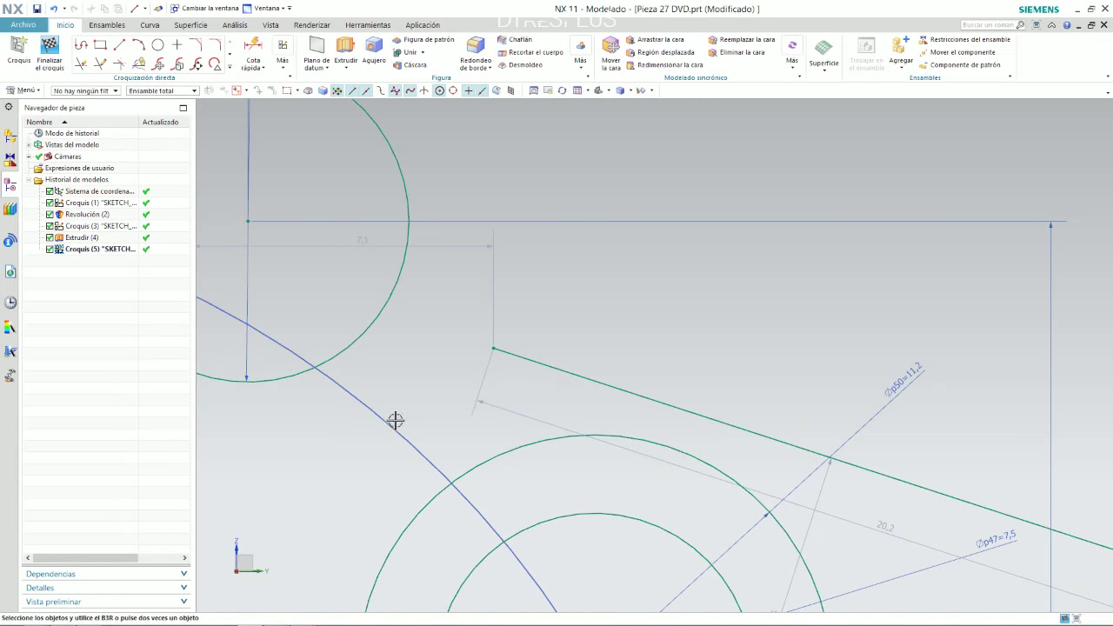
{"action": "left_click", "coordinate": [394, 423]}
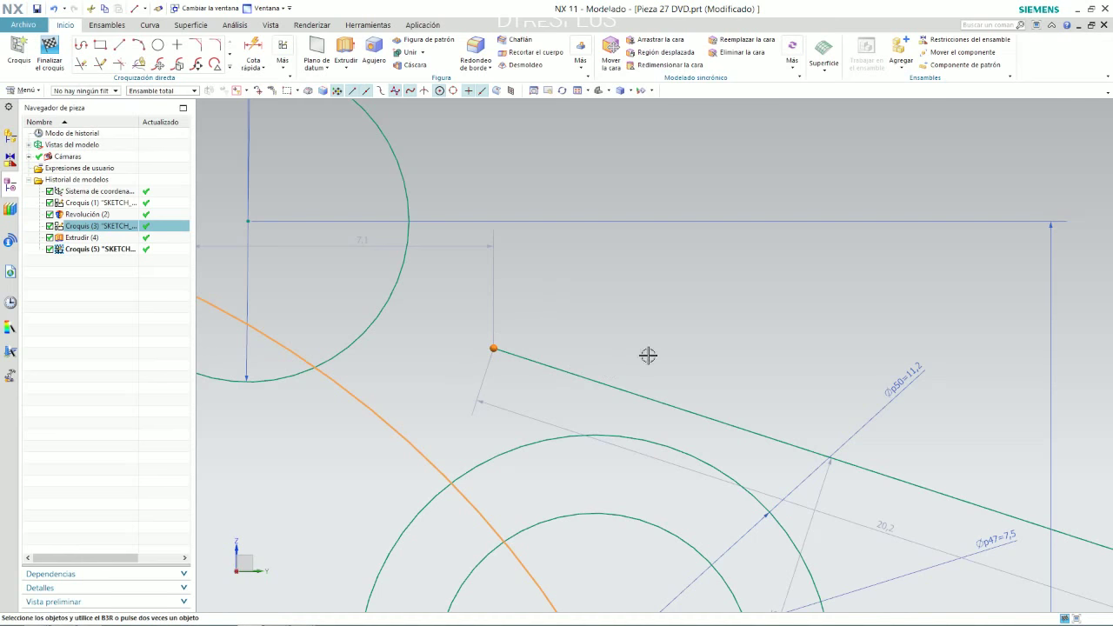
{"action": "left_click", "coordinate": [444, 380]}
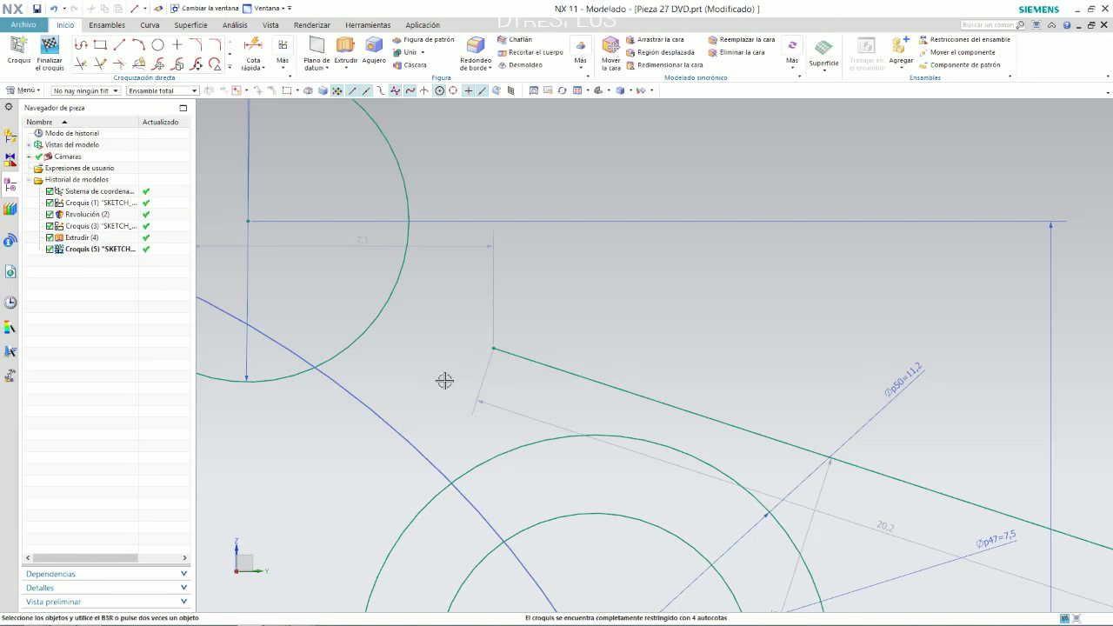
{"action": "left_click", "coordinate": [382, 409]}
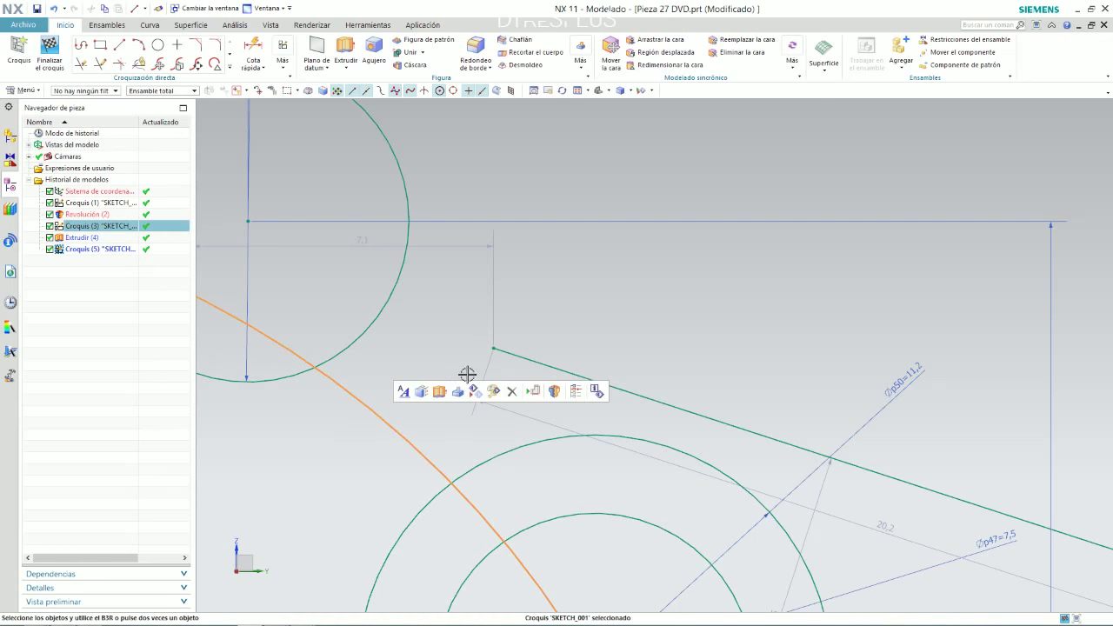
{"action": "left_click", "coordinate": [420, 364]}
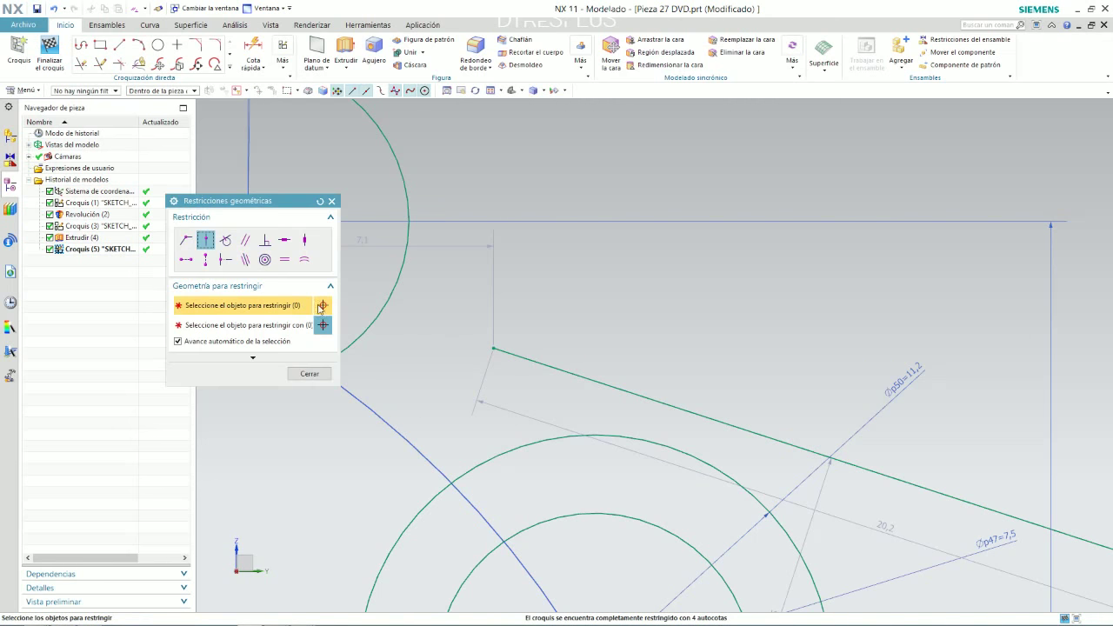
Step: Constrain the new line's end point to lie on the blue arc (Point on Curve)
{"action": "left_click", "coordinate": [403, 429]}
{"action": "left_click", "coordinate": [487, 348]}
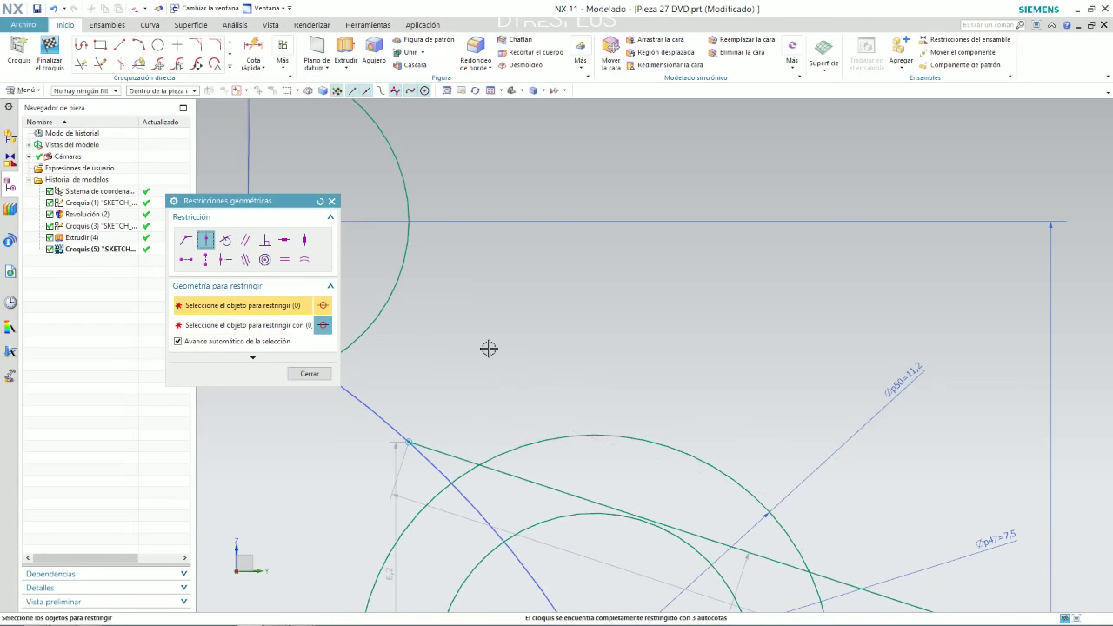
{"action": "left_click", "coordinate": [354, 348]}
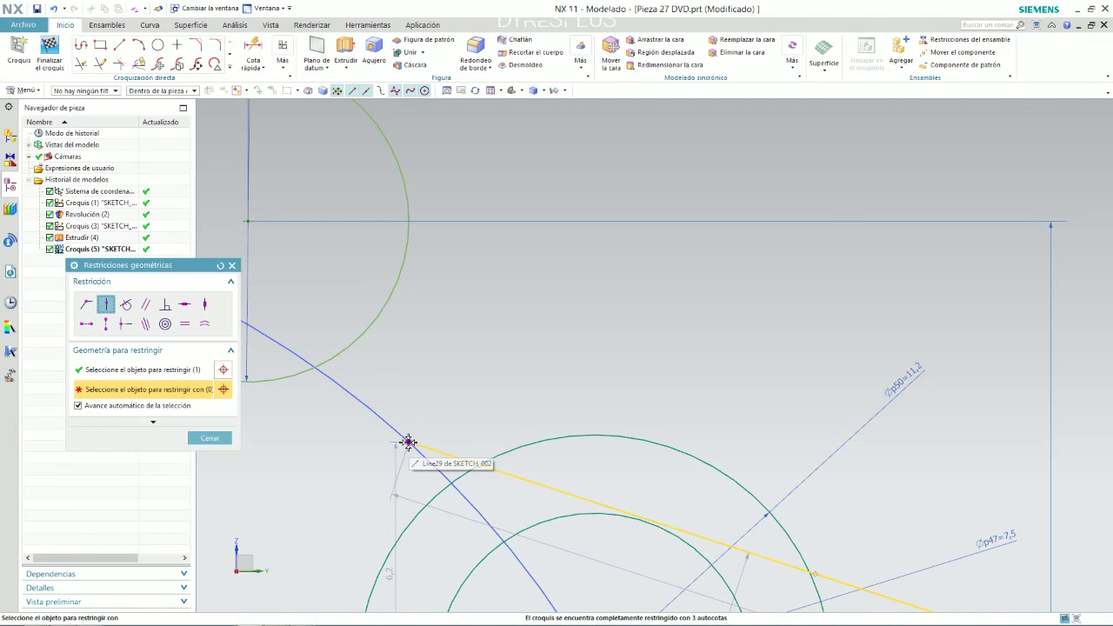
{"action": "left_click", "coordinate": [408, 442]}
Step: Make the line tangent to the ∅11,2 hole circle and finish constraining
{"action": "scroll", "coordinate": [415, 422], "scroll_direction": "down", "scroll_amount": 3}
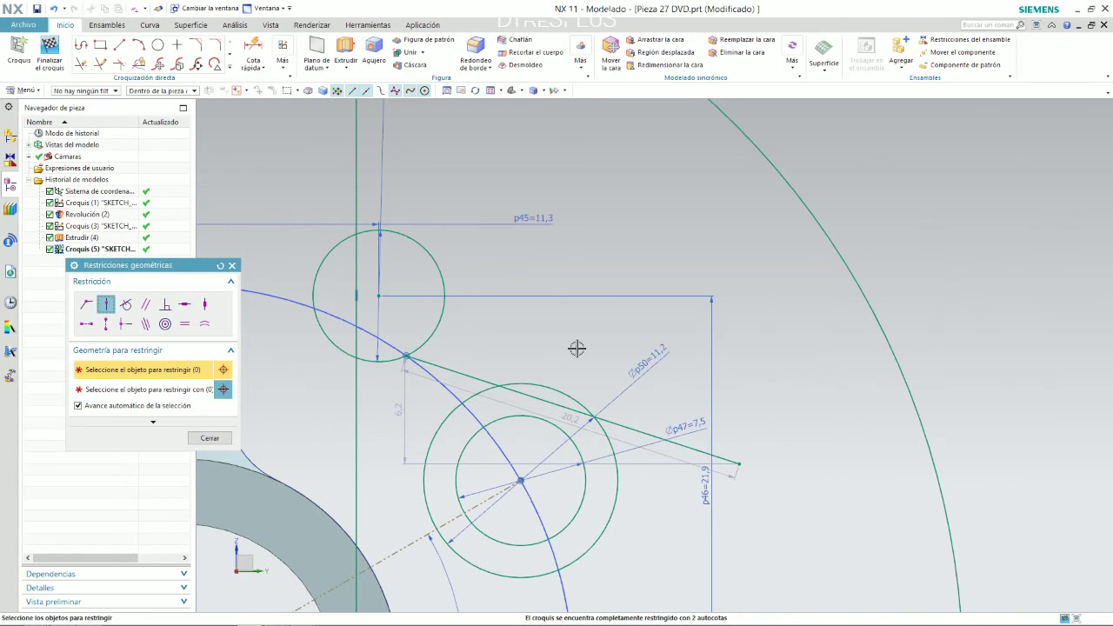
{"action": "left_click", "coordinate": [126, 303]}
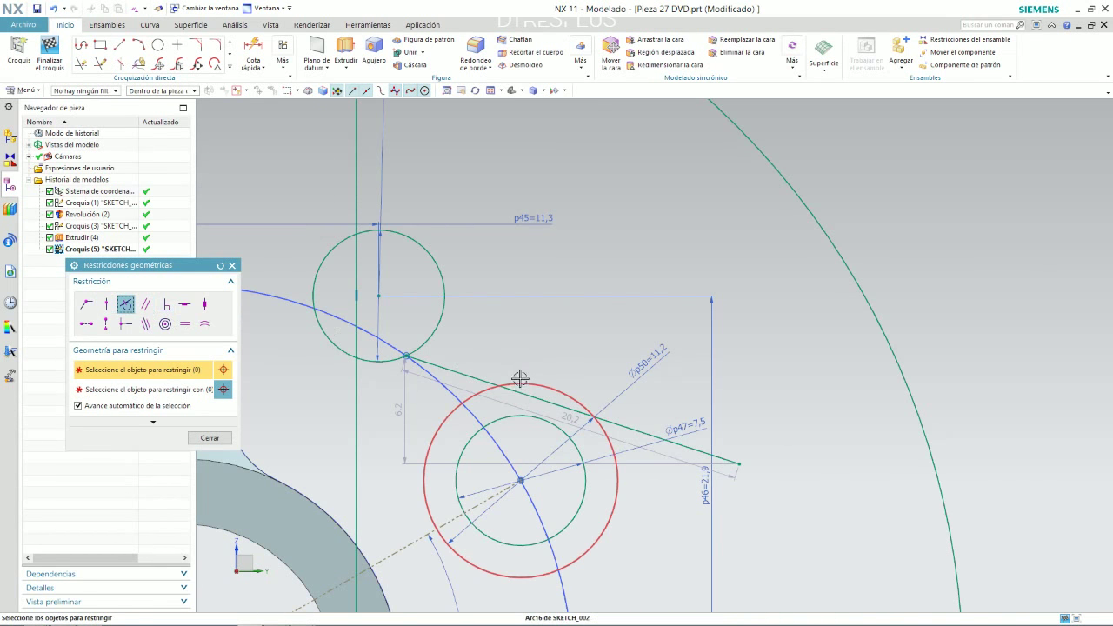
{"action": "left_click", "coordinate": [520, 384]}
{"action": "left_click", "coordinate": [645, 424]}
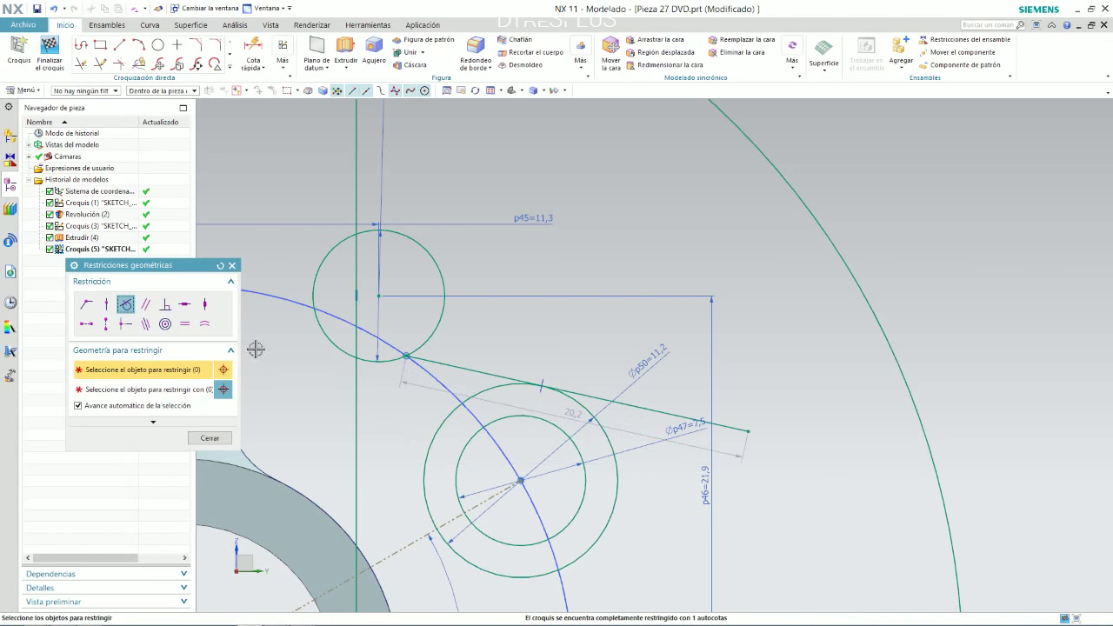
{"action": "left_click", "coordinate": [210, 443]}
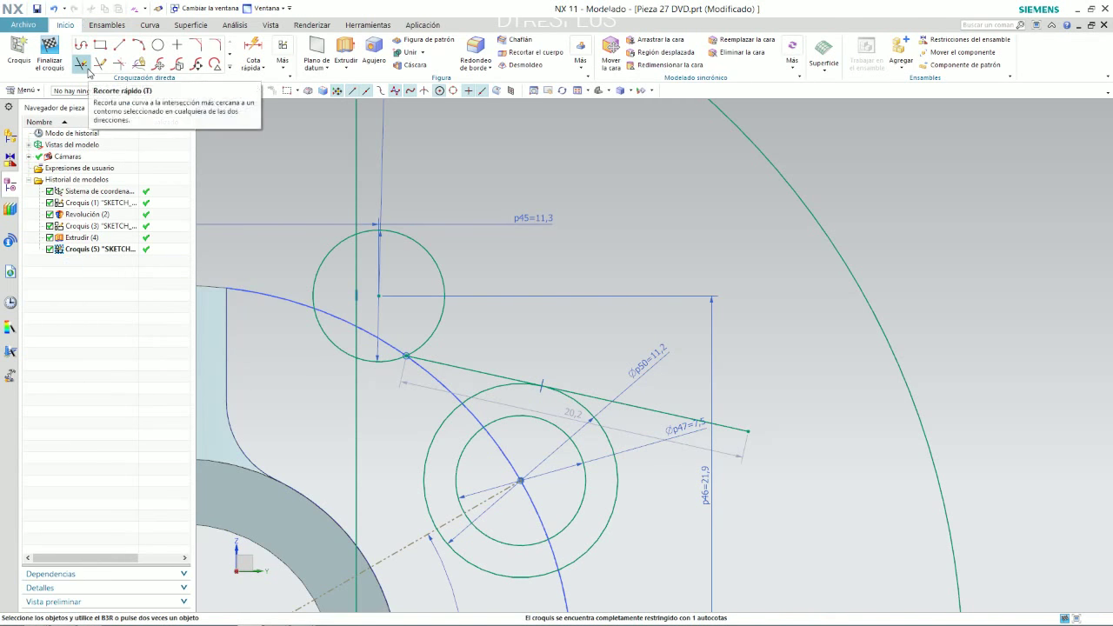
Step: Leave Quick Trim without cutting anything and start Rapid Dimension
{"action": "left_click", "coordinate": [81, 64]}
{"action": "scroll", "coordinate": [571, 281], "scroll_direction": "up", "scroll_amount": 2}
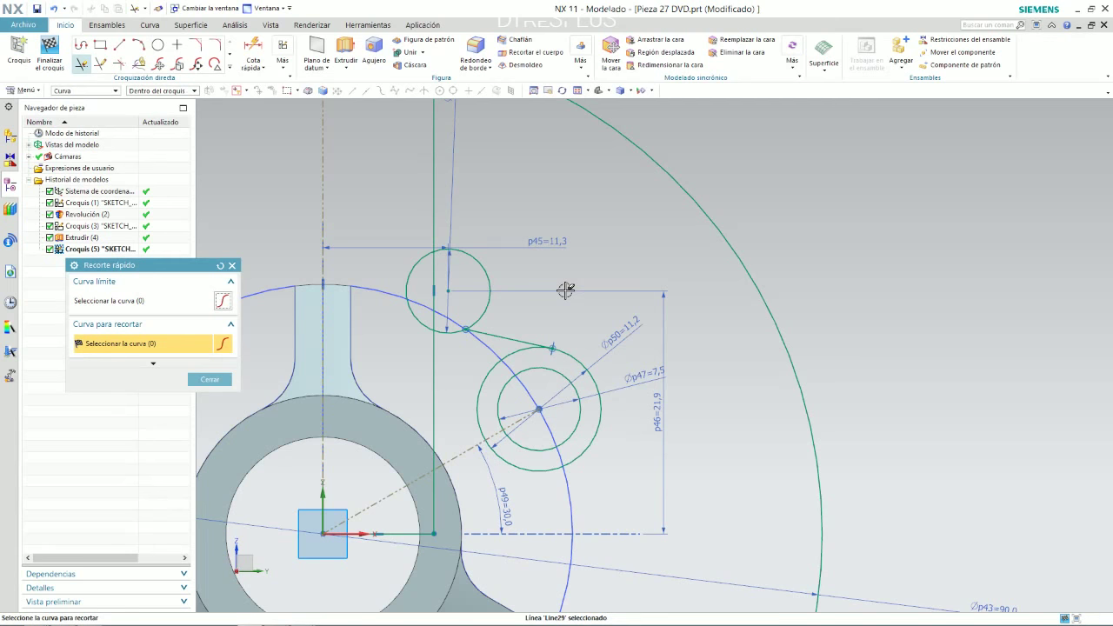
{"action": "left_click", "coordinate": [213, 377]}
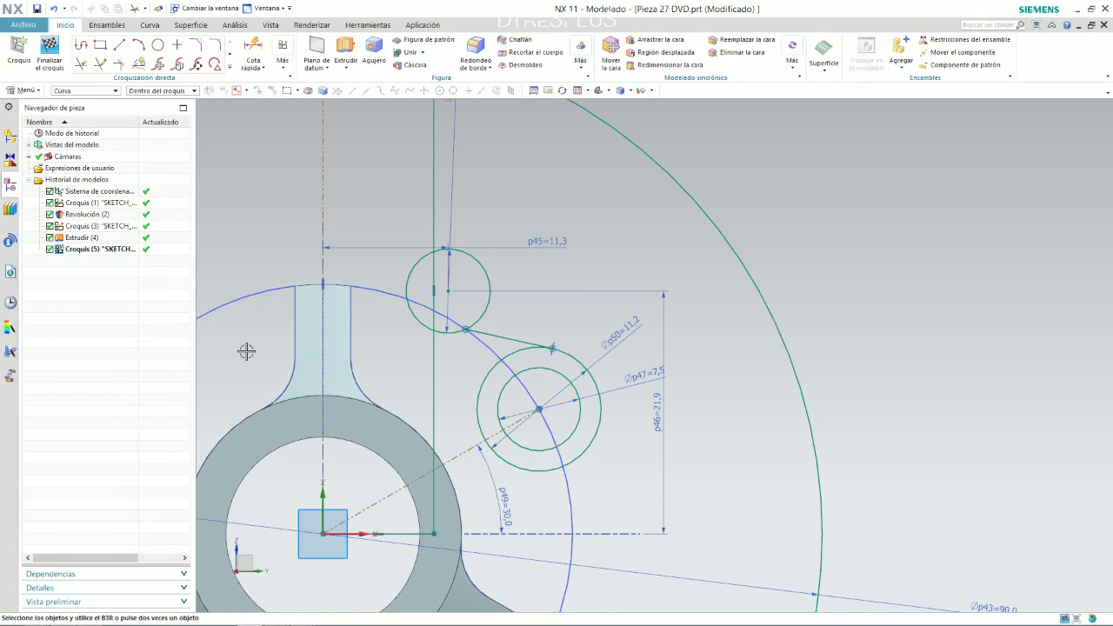
{"action": "left_click", "coordinate": [253, 52]}
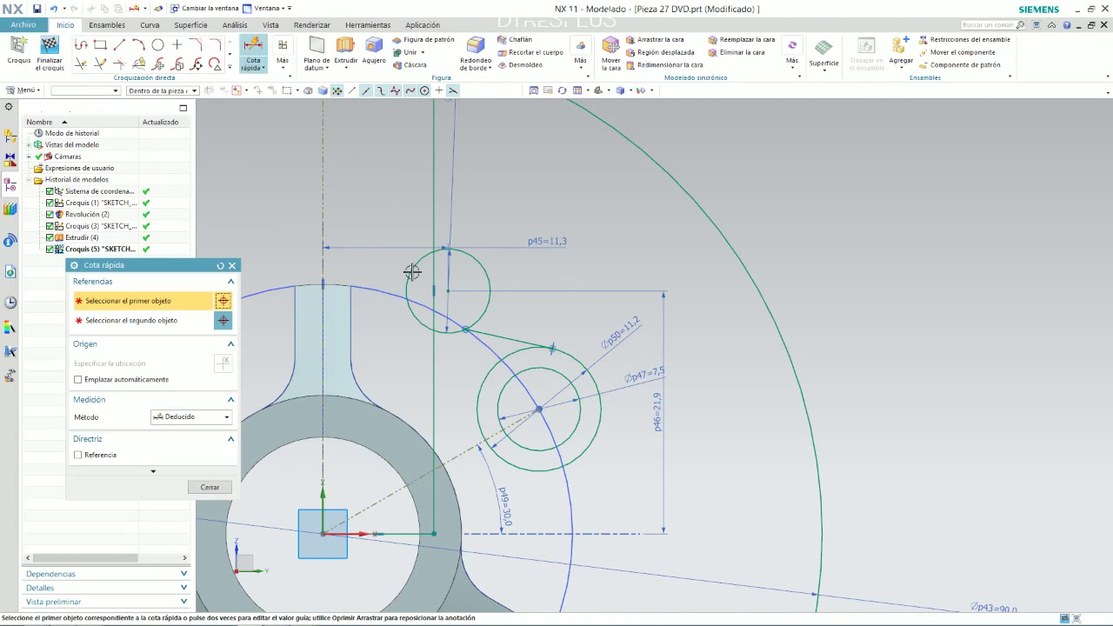
Step: Place an angle dimension between the vertical centre line and tangent line, accepting the over-constraint warning
{"action": "left_click", "coordinate": [324, 497]}
{"action": "left_click", "coordinate": [516, 337]}
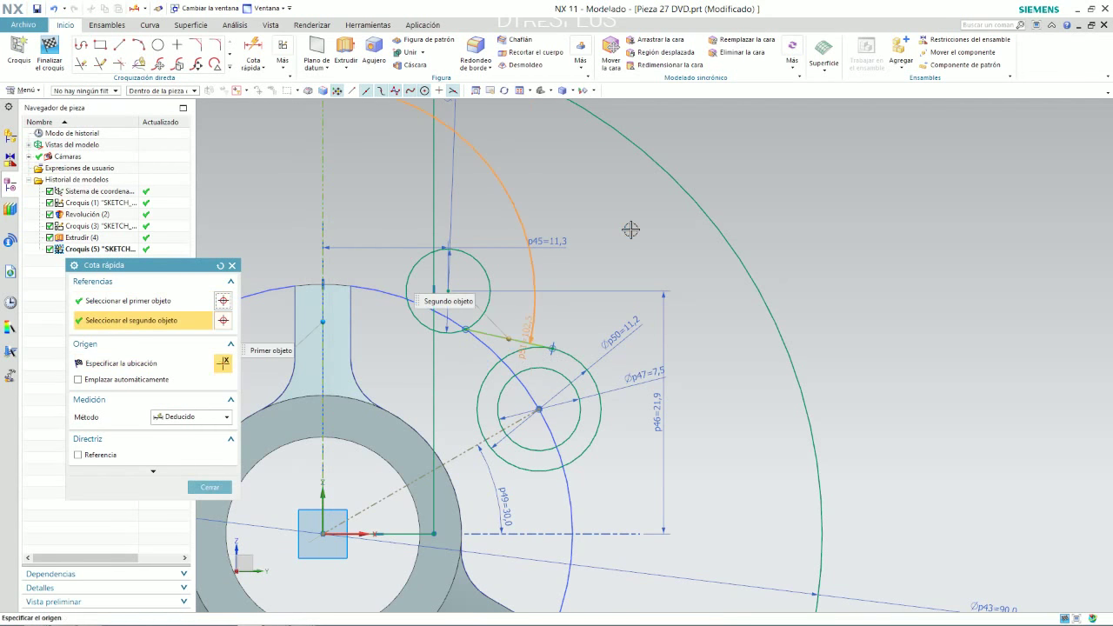
{"action": "left_click", "coordinate": [557, 183]}
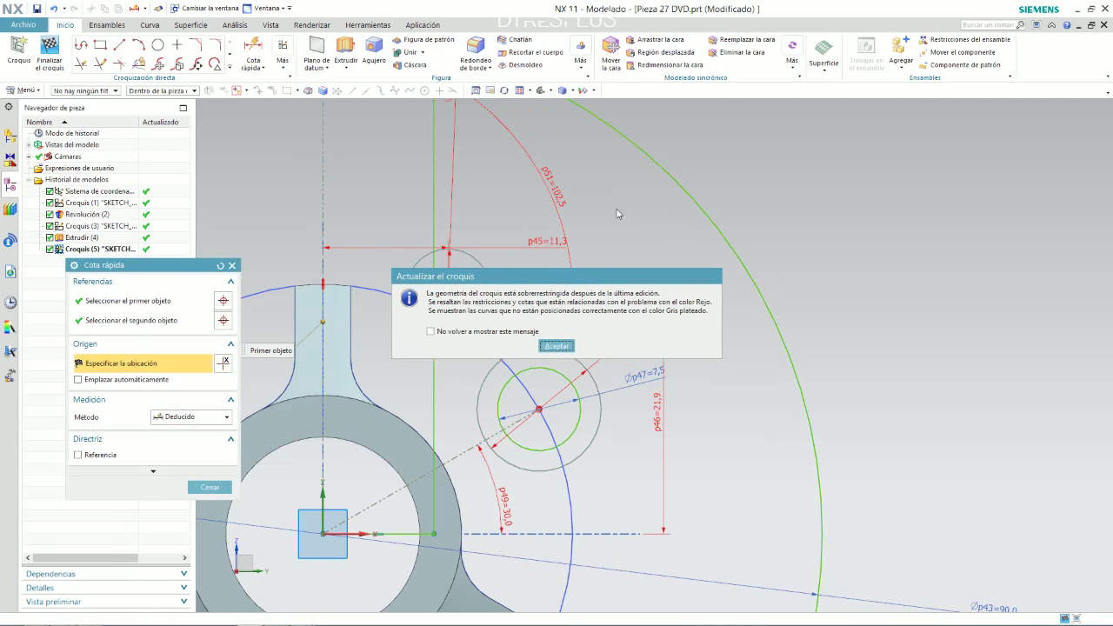
{"action": "left_click", "coordinate": [557, 346]}
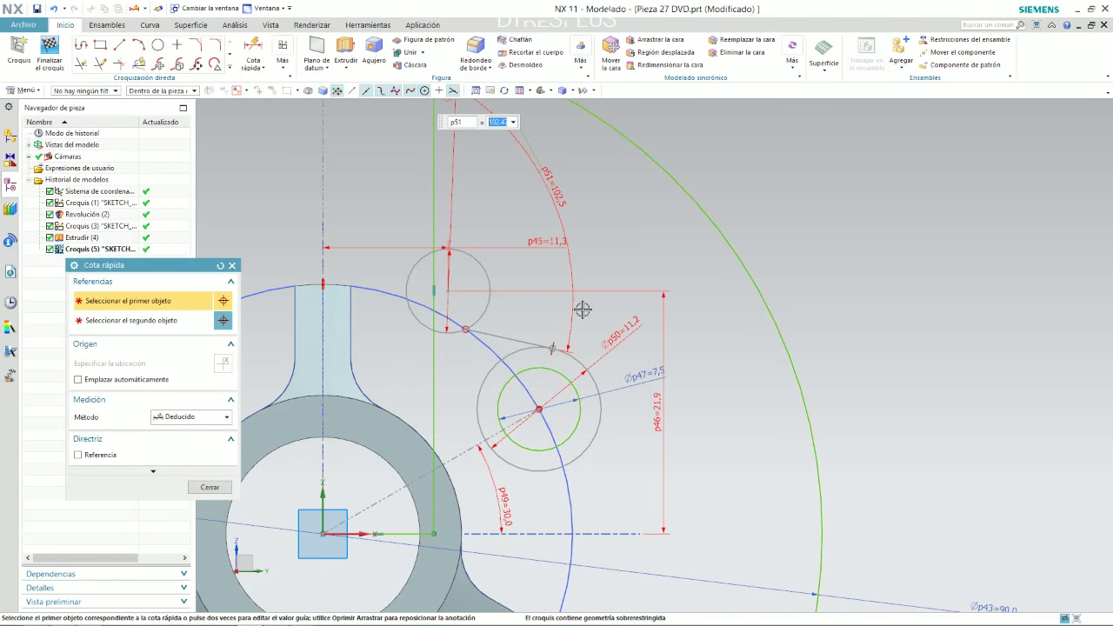
Step: Undo the conflicting p51=102,5 dimension and check the reference drawing before returning
{"action": "left_click", "coordinate": [200, 492]}
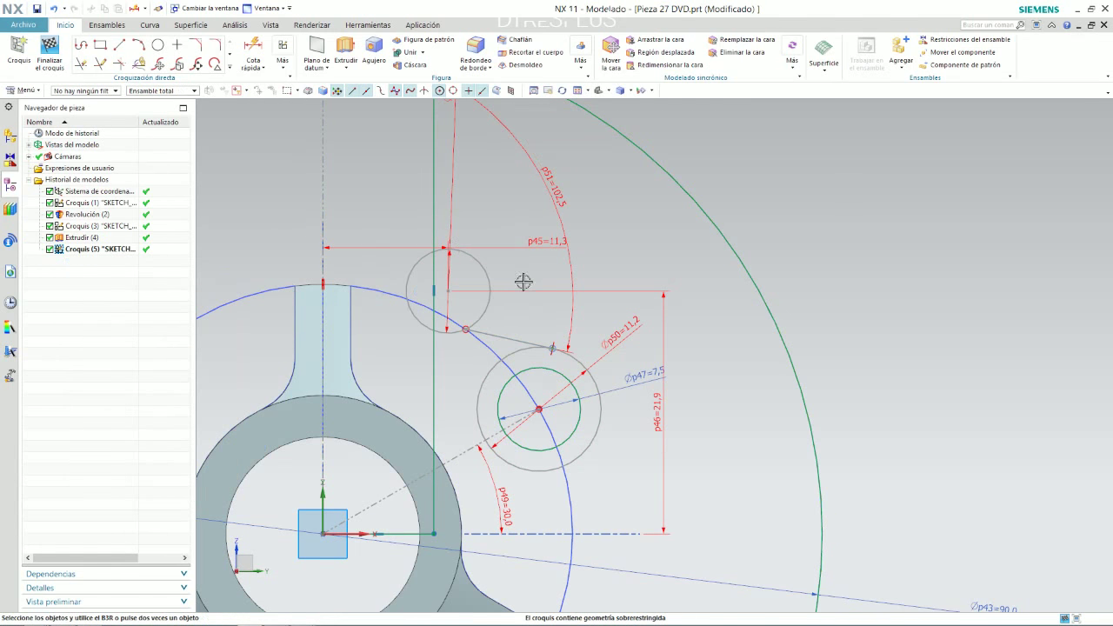
{"action": "key", "text": "ctrl+z"}
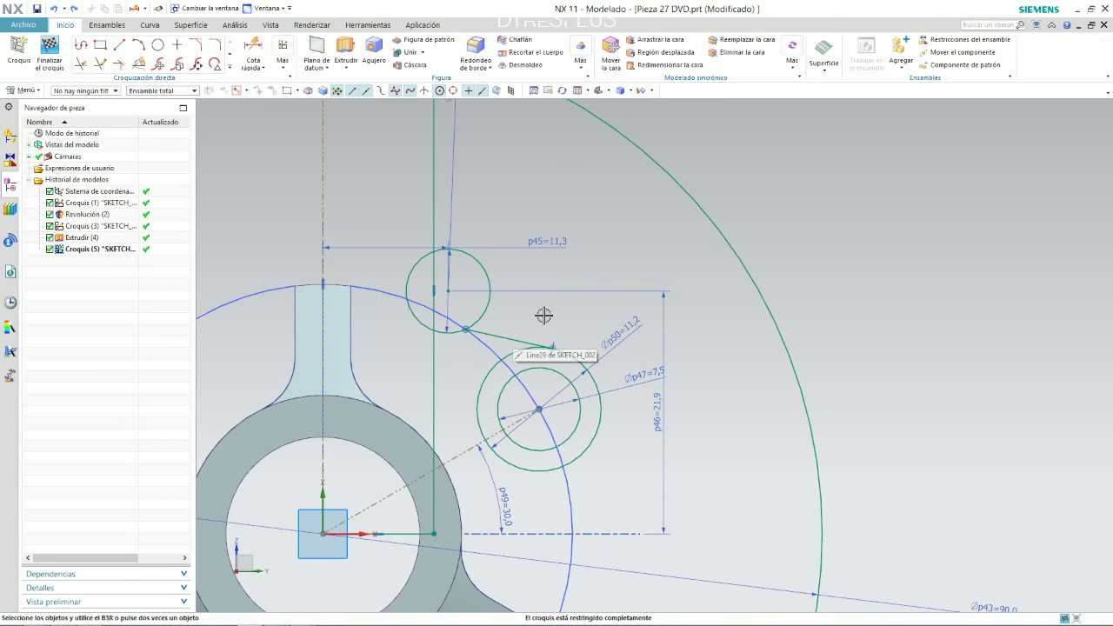
{"action": "key", "text": "alt+Tab"}
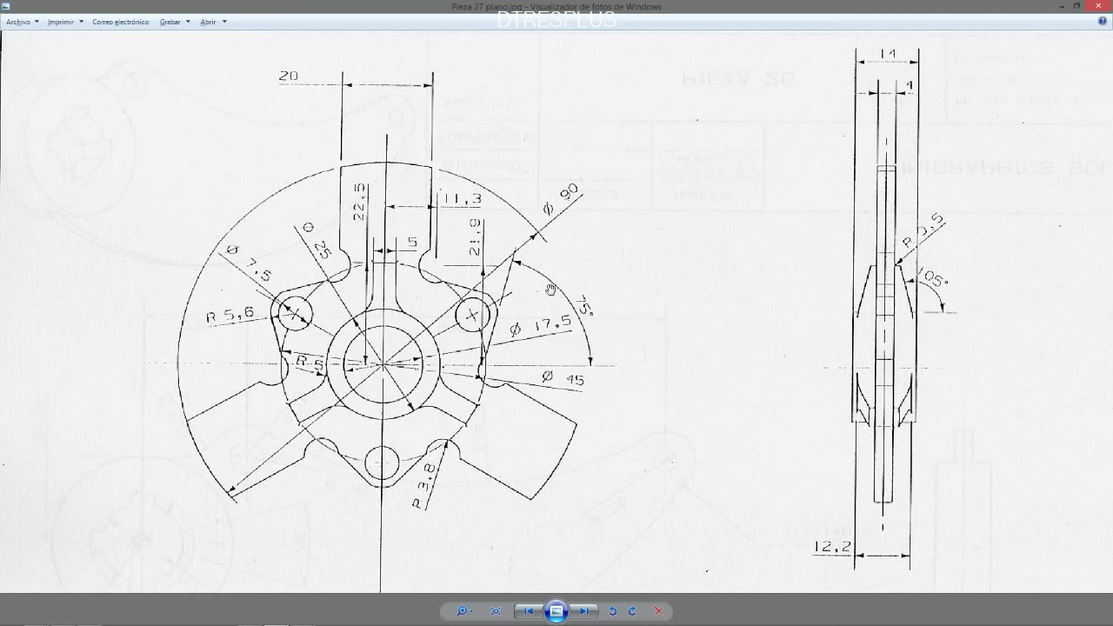
{"action": "key", "text": "alt+Tab"}
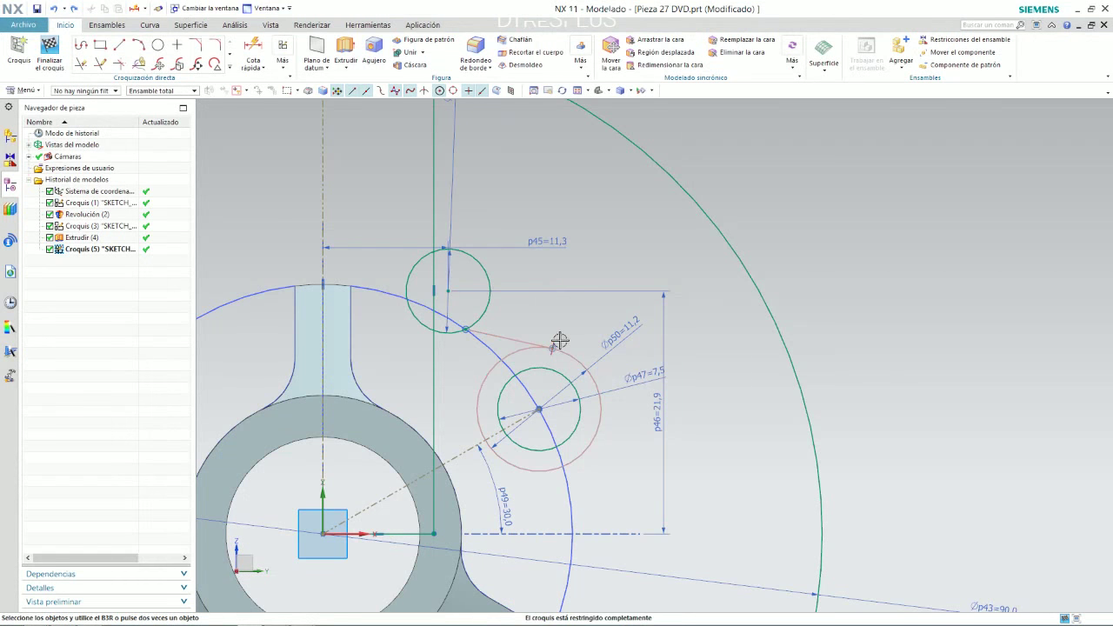
Step: Remove the tangency between the slot line's right end and the Ø11.2 circle
{"action": "scroll", "coordinate": [557, 340], "scroll_direction": "up", "scroll_amount": 3}
{"action": "scroll", "coordinate": [536, 358], "scroll_direction": "up", "scroll_amount": 3}
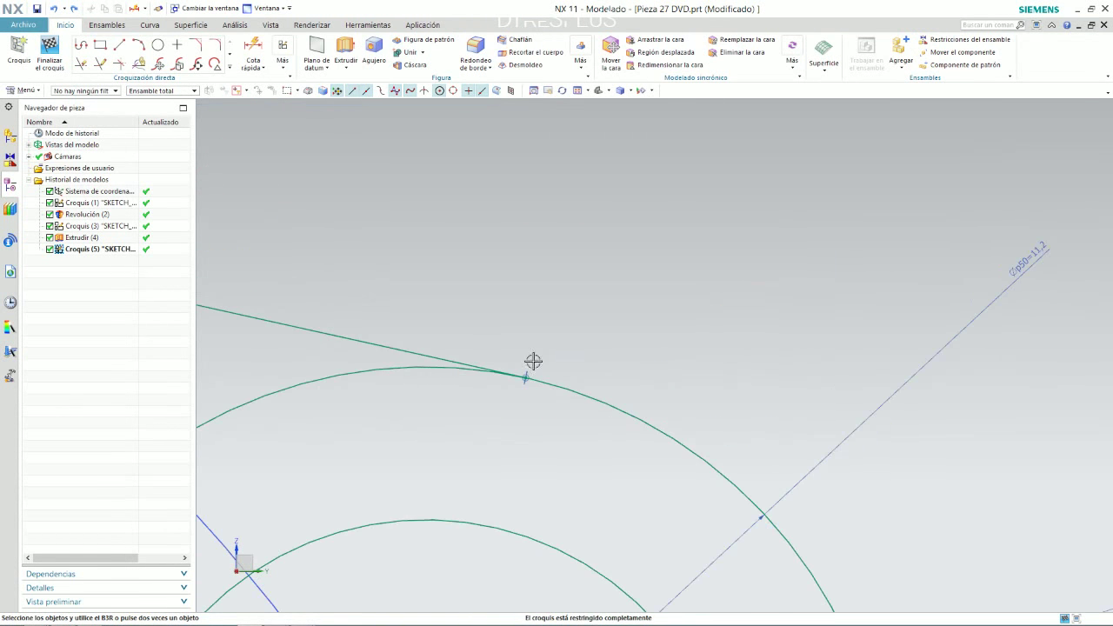
{"action": "left_click", "coordinate": [530, 365]}
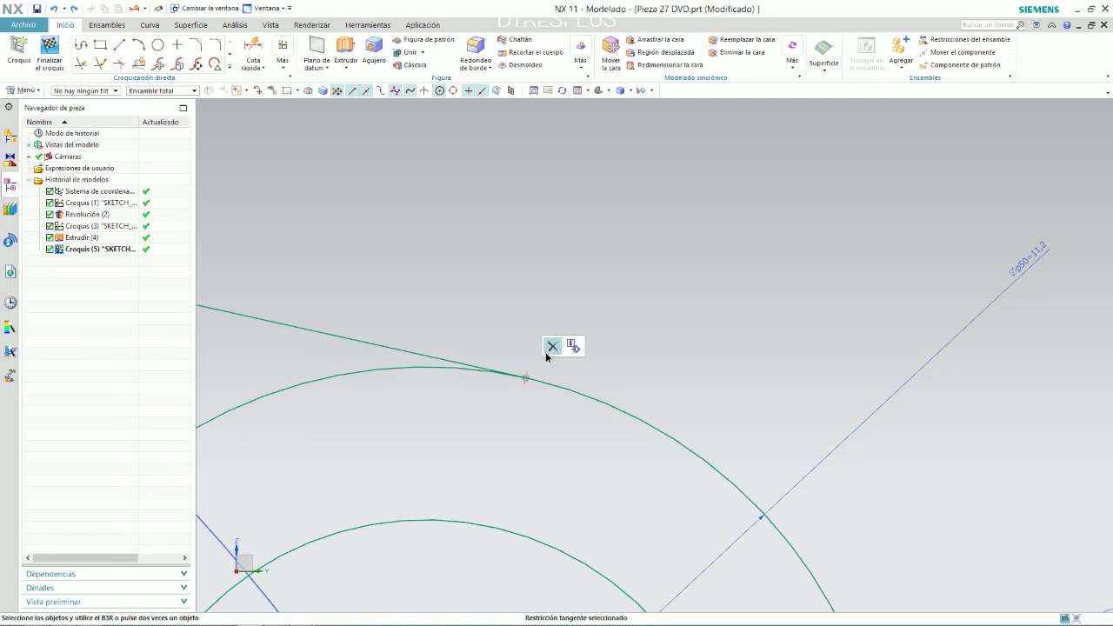
{"action": "scroll", "coordinate": [537, 305], "scroll_direction": "down", "scroll_amount": 2}
{"action": "scroll", "coordinate": [545, 293], "scroll_direction": "down", "scroll_amount": 3}
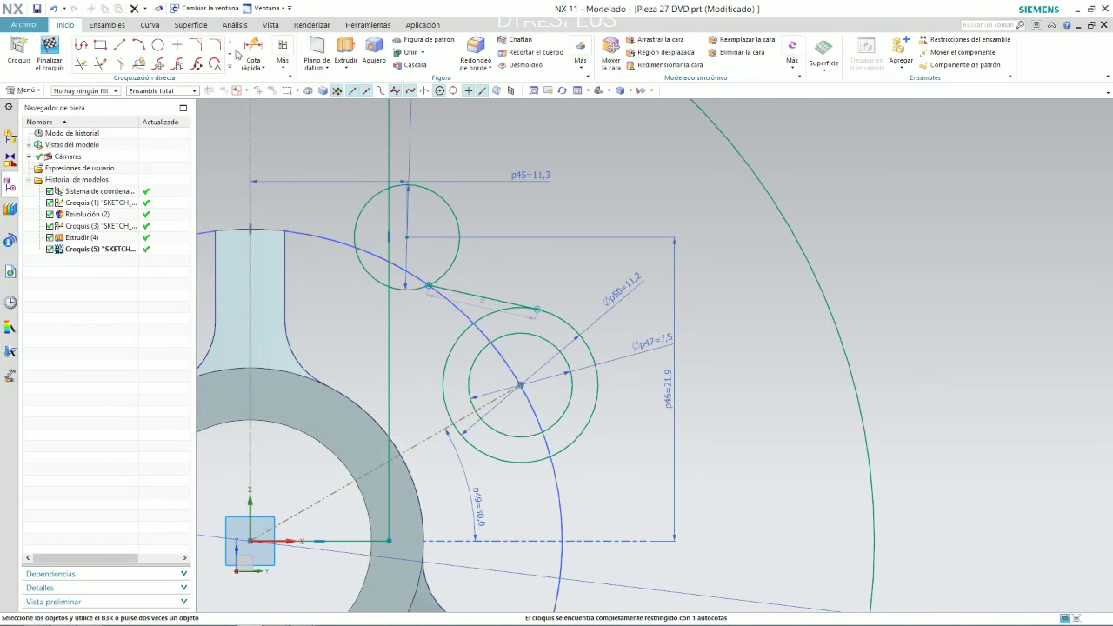
Step: Add angle dimension p51 between the slot line and vertical centreline, accepting the conflict warning
{"action": "key", "text": "d"}
{"action": "left_click", "coordinate": [489, 293]}
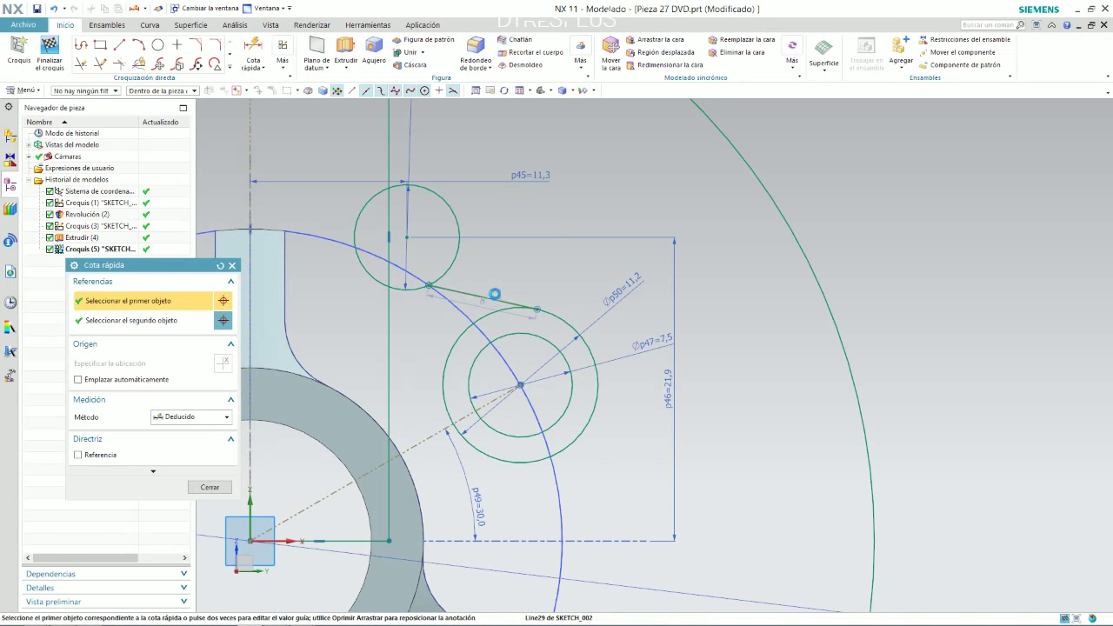
{"action": "left_click", "coordinate": [390, 265]}
{"action": "left_click", "coordinate": [224, 320]}
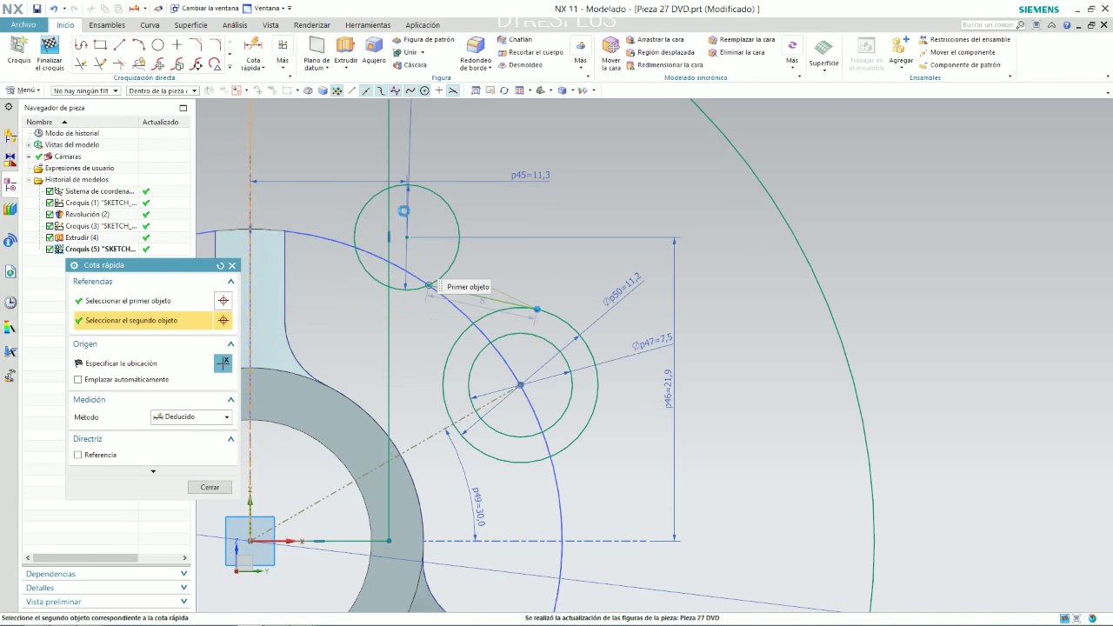
{"action": "left_click", "coordinate": [250, 322]}
{"action": "left_click", "coordinate": [499, 147]}
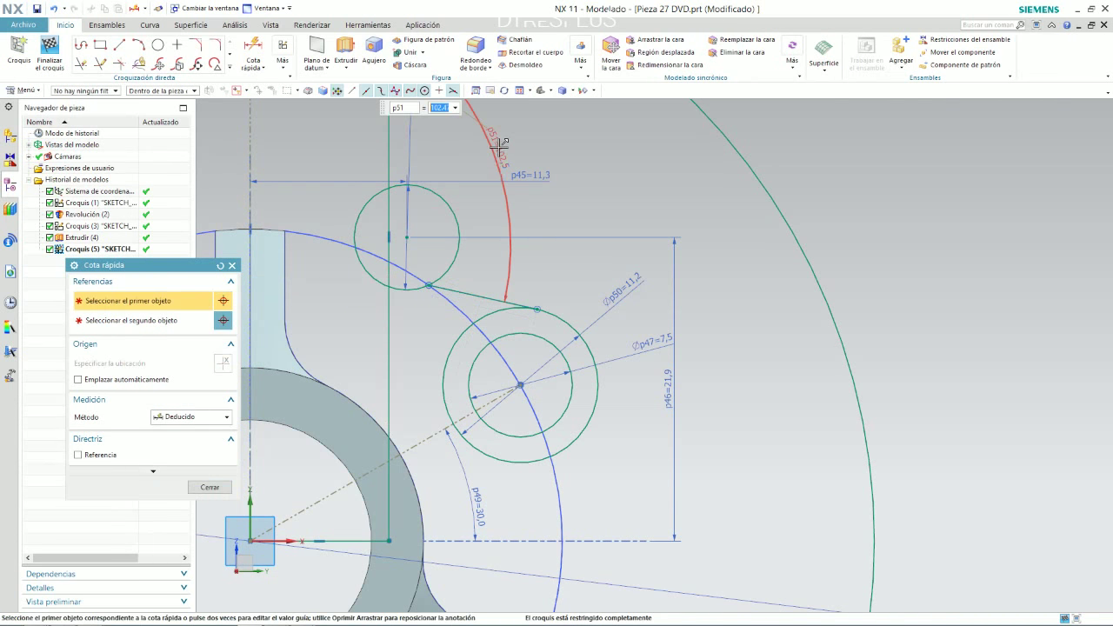
{"action": "key", "text": "Return"}
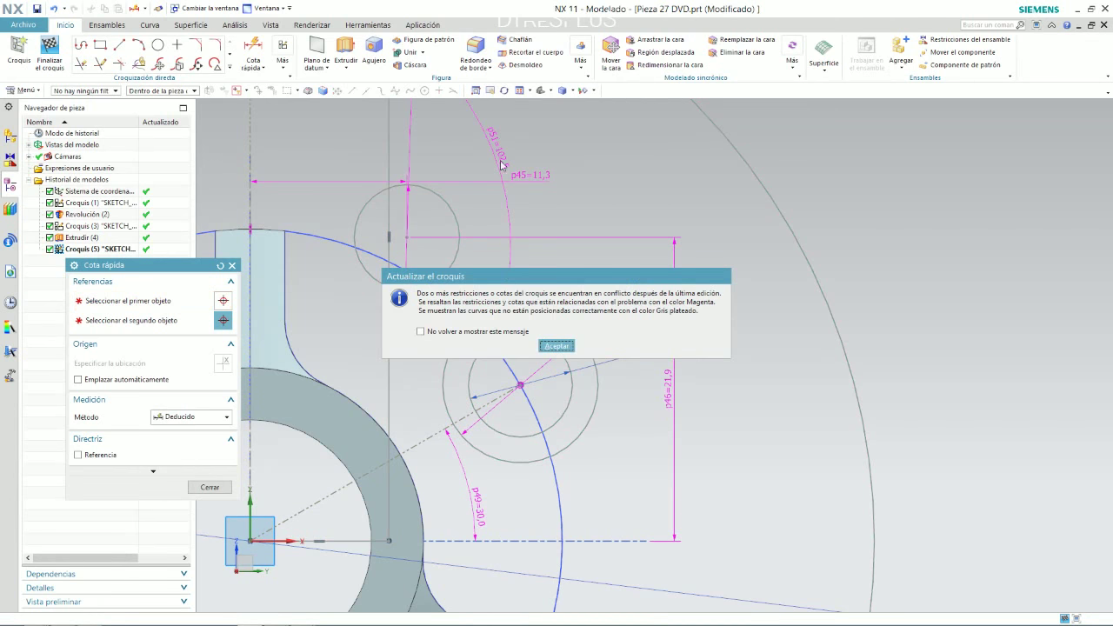
{"action": "left_click", "coordinate": [557, 345]}
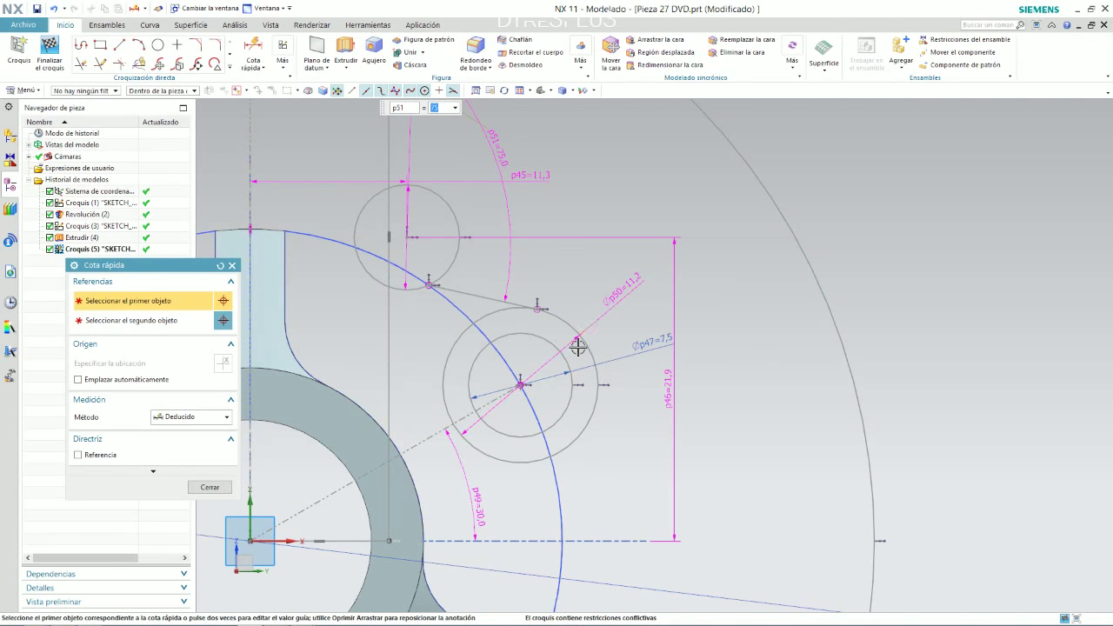
Step: Set p51 to 102.4° and exit Rapid Dimension
{"action": "type", "text": "102.4"}
{"action": "key", "text": "Return"}
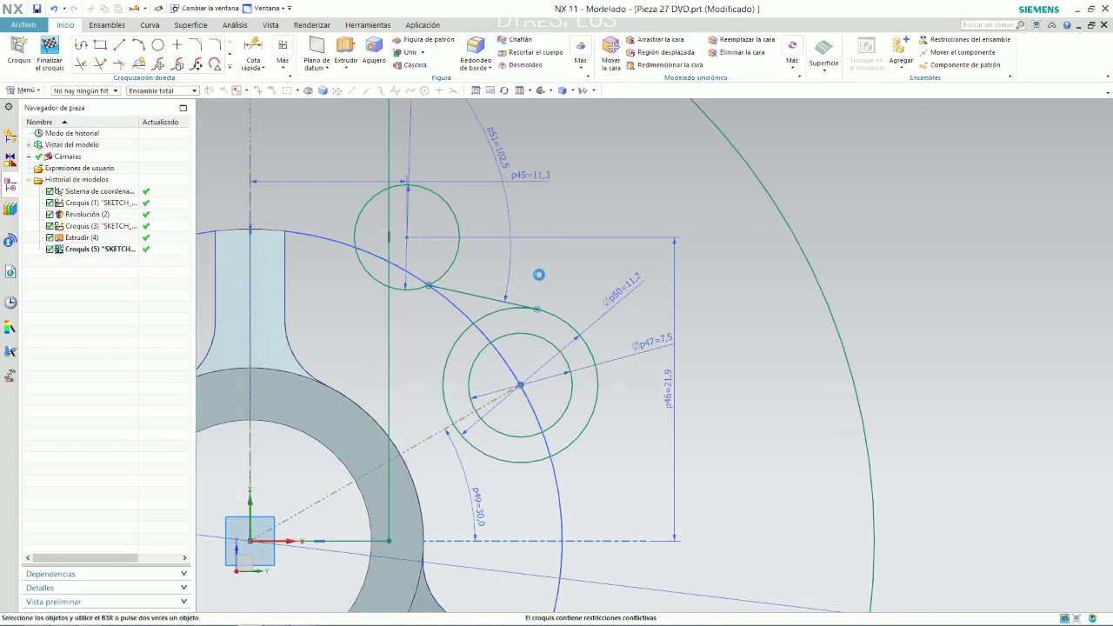
{"action": "scroll", "coordinate": [534, 261], "scroll_direction": "up", "scroll_amount": 2}
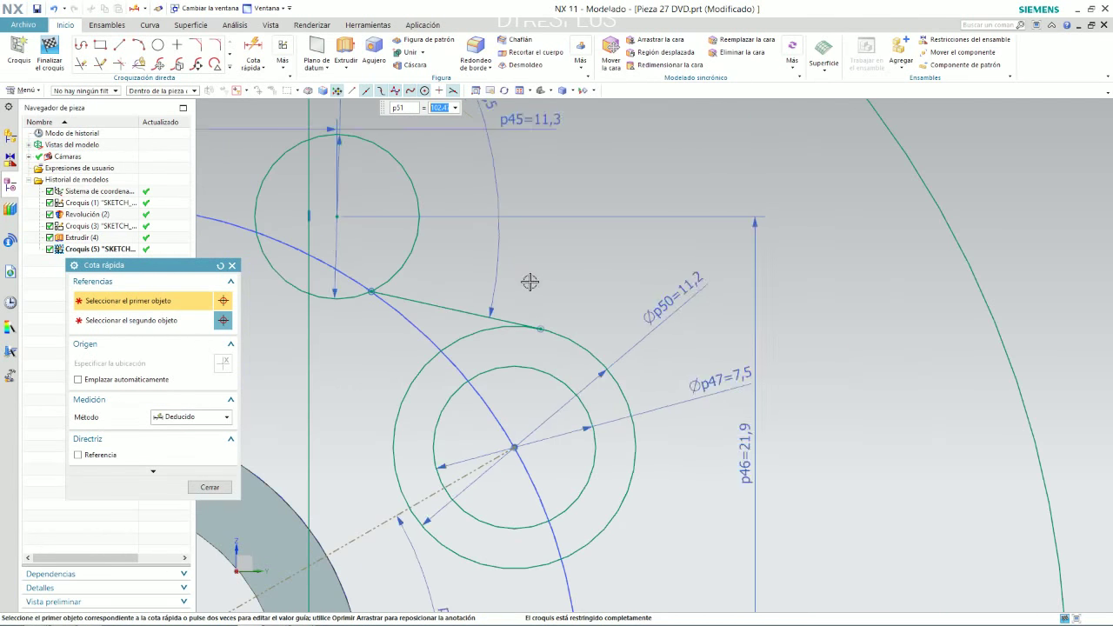
{"action": "key", "text": "Escape"}
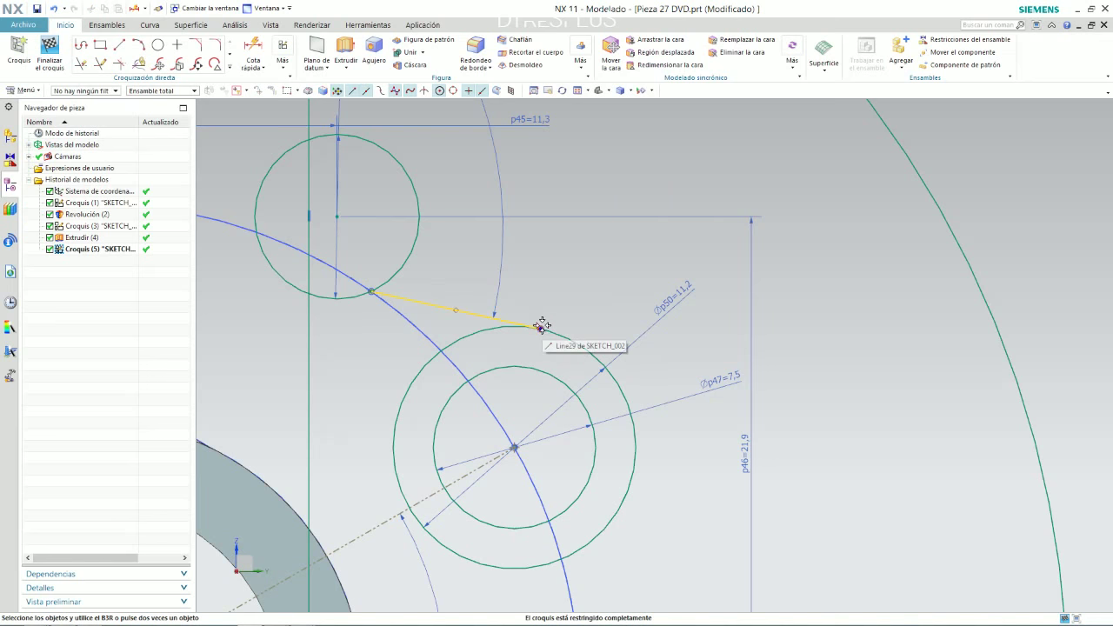
Step: Delete the constraint on the slot line's right end and drag the endpoint outward past the Ø11.2 circle
{"action": "right_click", "coordinate": [540, 322]}
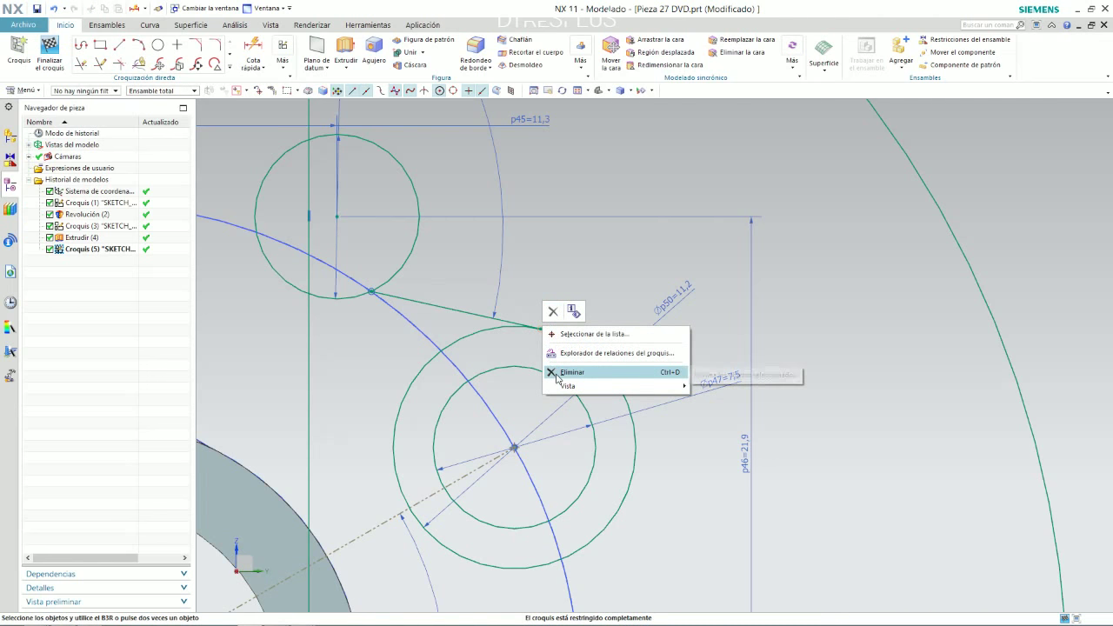
{"action": "left_click", "coordinate": [552, 310]}
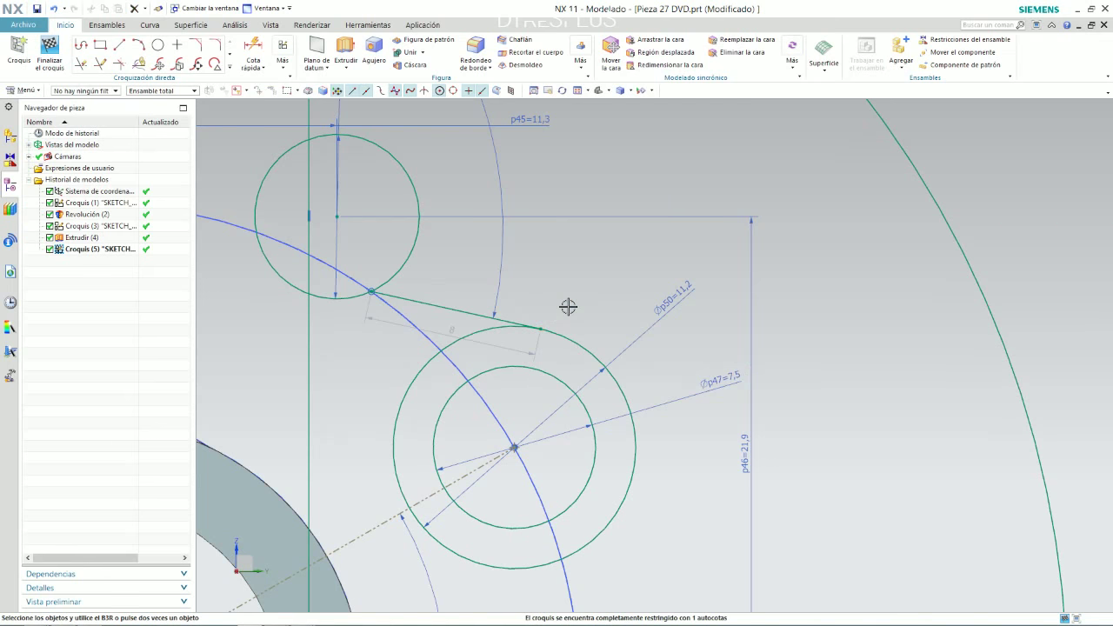
{"action": "left_click_drag", "start_coordinate": [542, 327], "coordinate": [761, 344]}
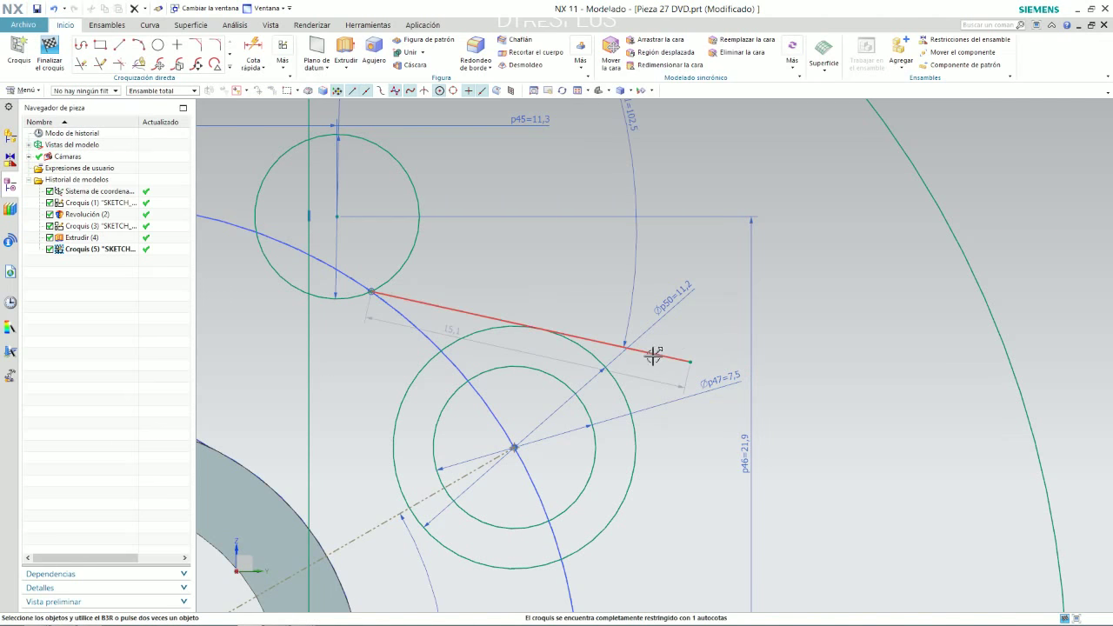
{"action": "scroll", "coordinate": [641, 228], "scroll_direction": "down", "scroll_amount": 1}
{"action": "scroll", "coordinate": [641, 229], "scroll_direction": "down", "scroll_amount": 1}
Step: Change the p51 angle dimension to 75°
{"action": "double_click", "coordinate": [632, 165]}
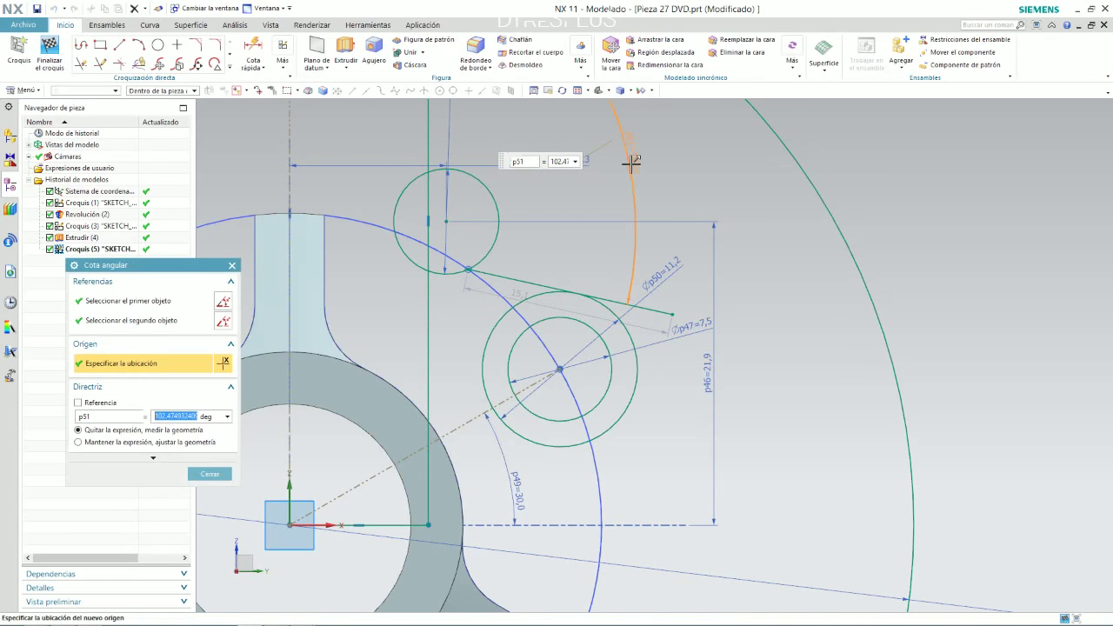
{"action": "type", "text": "75"}
{"action": "key", "text": "Return"}
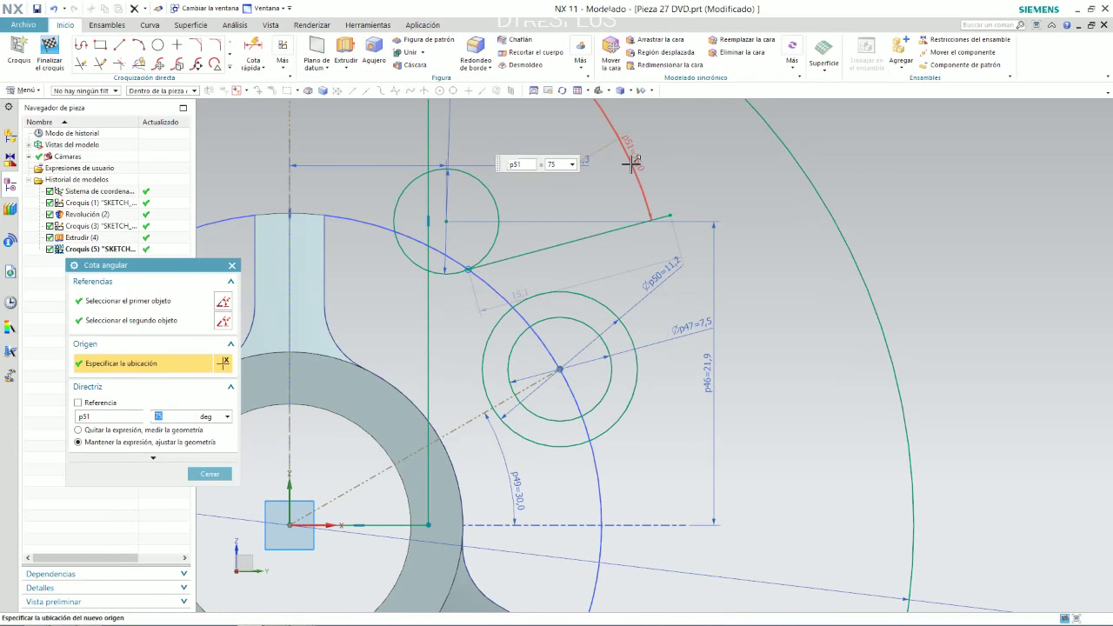
{"action": "scroll", "coordinate": [606, 191], "scroll_direction": "down", "scroll_amount": 1}
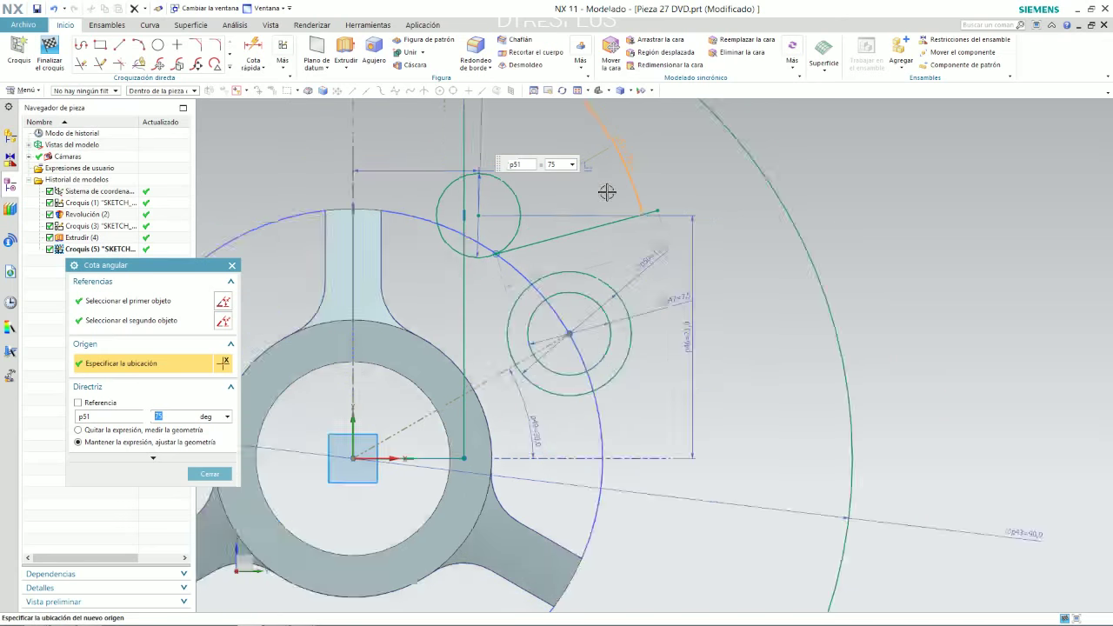
{"action": "scroll", "coordinate": [603, 191], "scroll_direction": "down", "scroll_amount": 1}
{"action": "scroll", "coordinate": [601, 217], "scroll_direction": "down", "scroll_amount": 1}
{"action": "scroll", "coordinate": [611, 136], "scroll_direction": "up", "scroll_amount": 3}
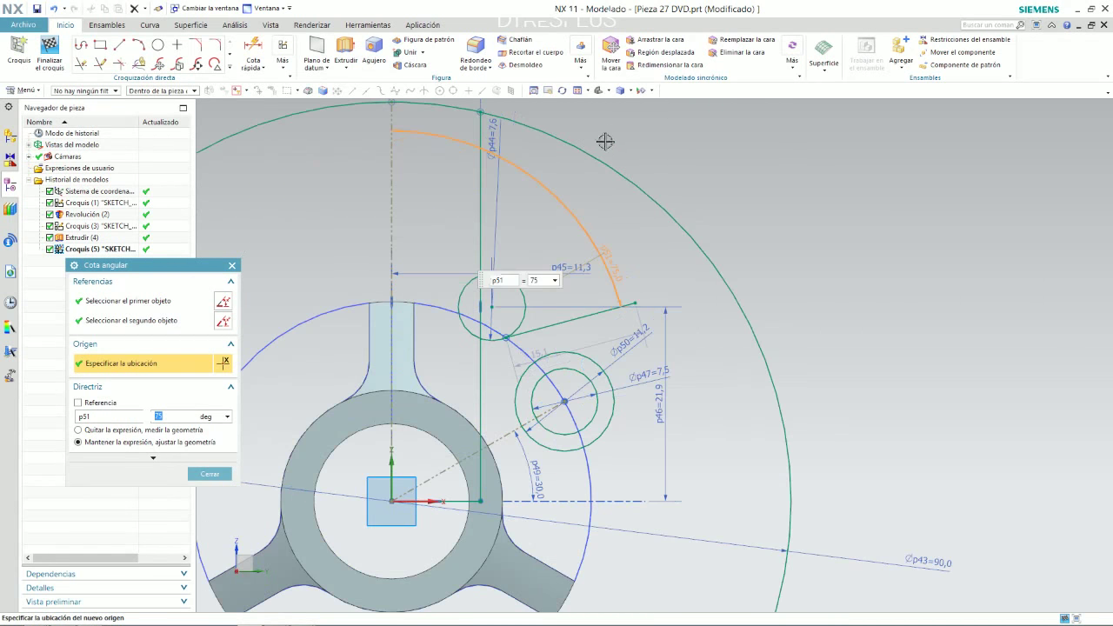
Step: Check the 75° angle against the Pieza 27 plano drawing in Windows Photo Viewer
{"action": "key", "text": "alt+Tab"}
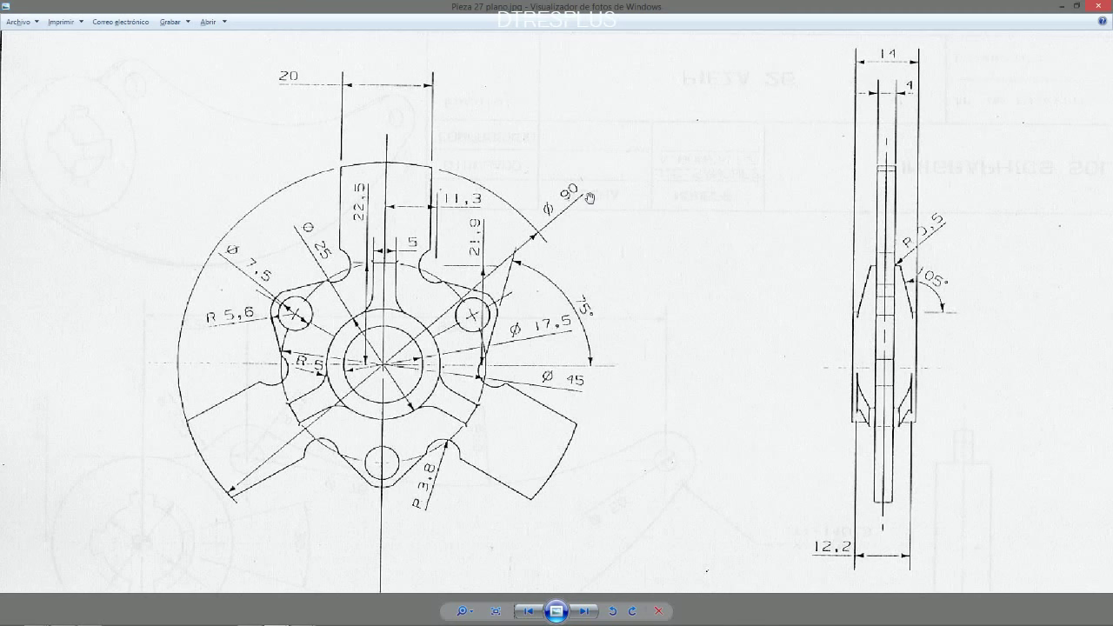
{"action": "scroll", "coordinate": [566, 212], "scroll_direction": "down", "scroll_amount": 2}
{"action": "scroll", "coordinate": [670, 278], "scroll_direction": "down", "scroll_amount": 2}
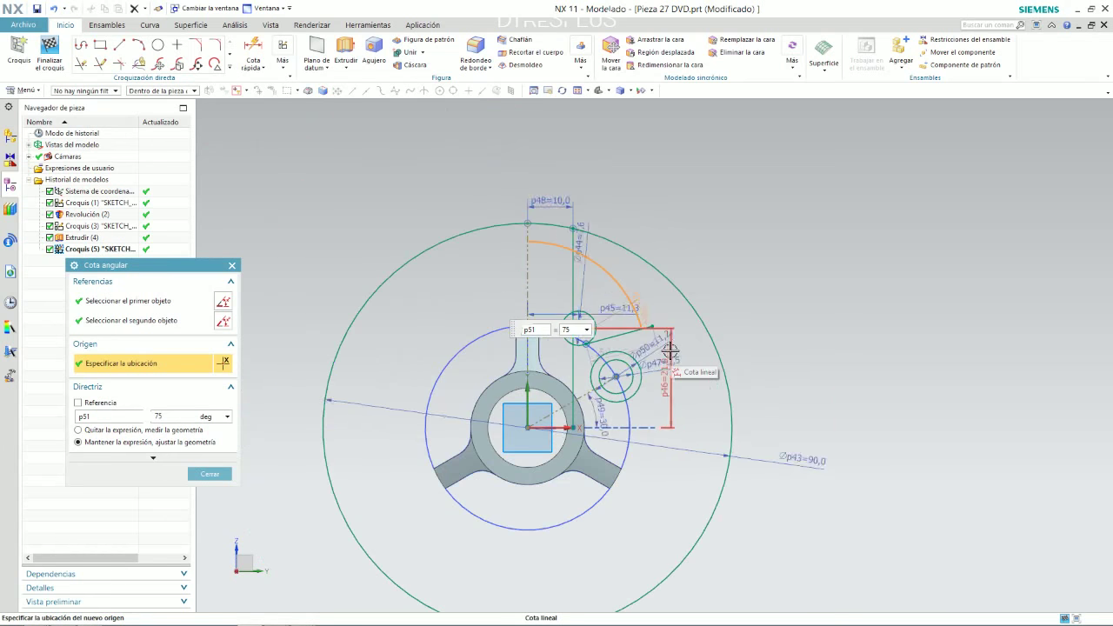
{"action": "scroll", "coordinate": [676, 345], "scroll_direction": "down", "scroll_amount": 2}
{"action": "scroll", "coordinate": [676, 345], "scroll_direction": "up", "scroll_amount": 2}
{"action": "scroll", "coordinate": [739, 339], "scroll_direction": "up", "scroll_amount": 2}
{"action": "scroll", "coordinate": [654, 268], "scroll_direction": "up", "scroll_amount": 2}
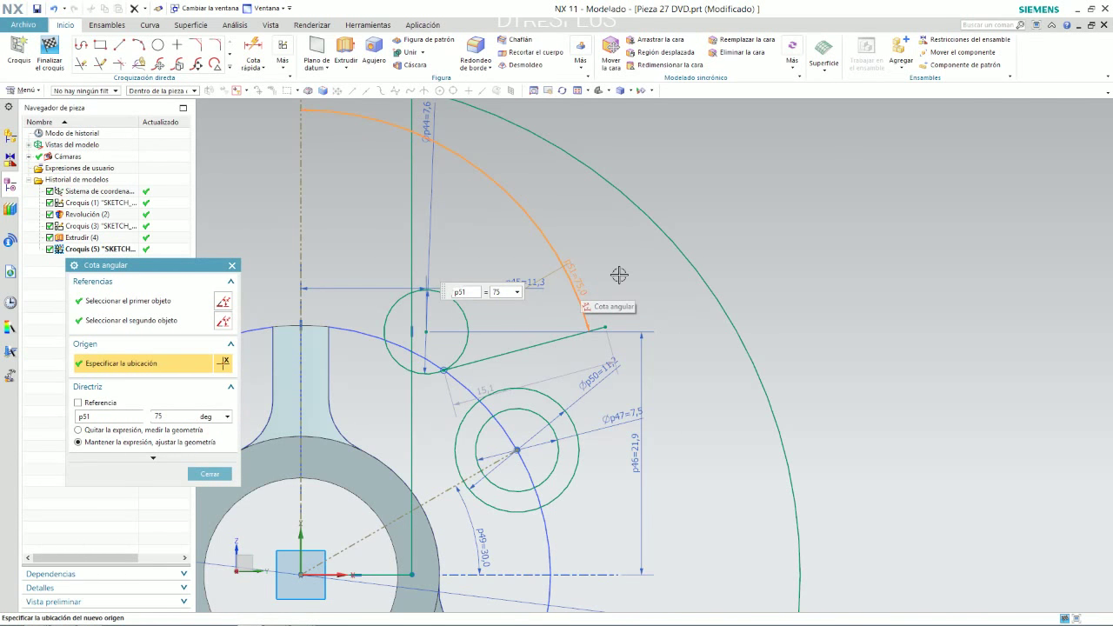
{"action": "scroll", "coordinate": [619, 275], "scroll_direction": "down", "scroll_amount": 3}
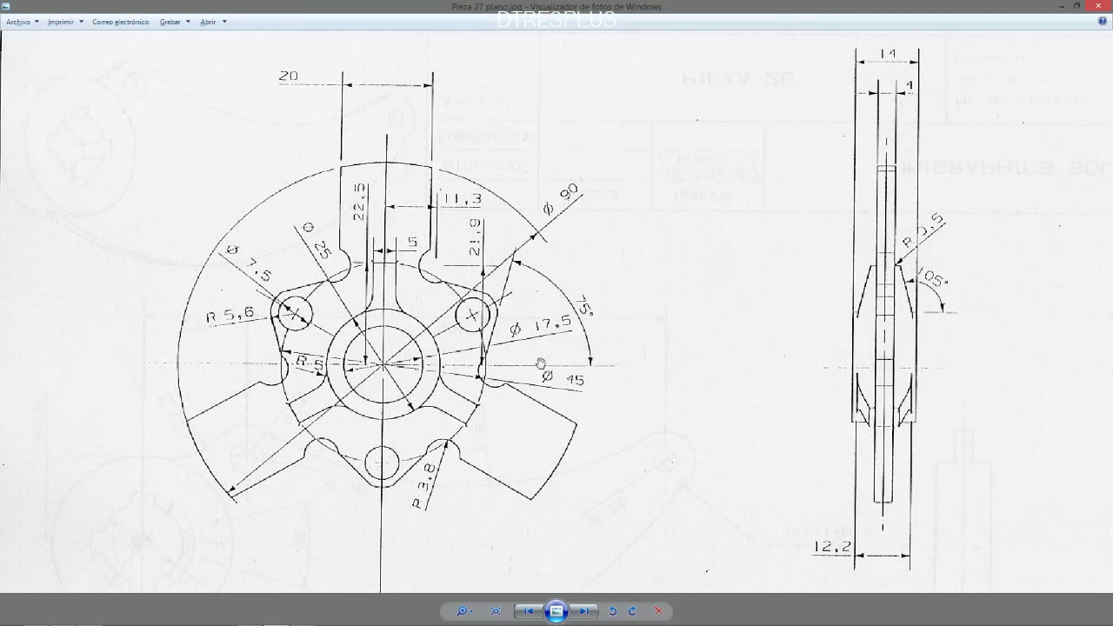
Step: Return from the drawing's 75° angle to the NX sketch with the angular dimension
{"action": "key", "text": "alt+Tab"}
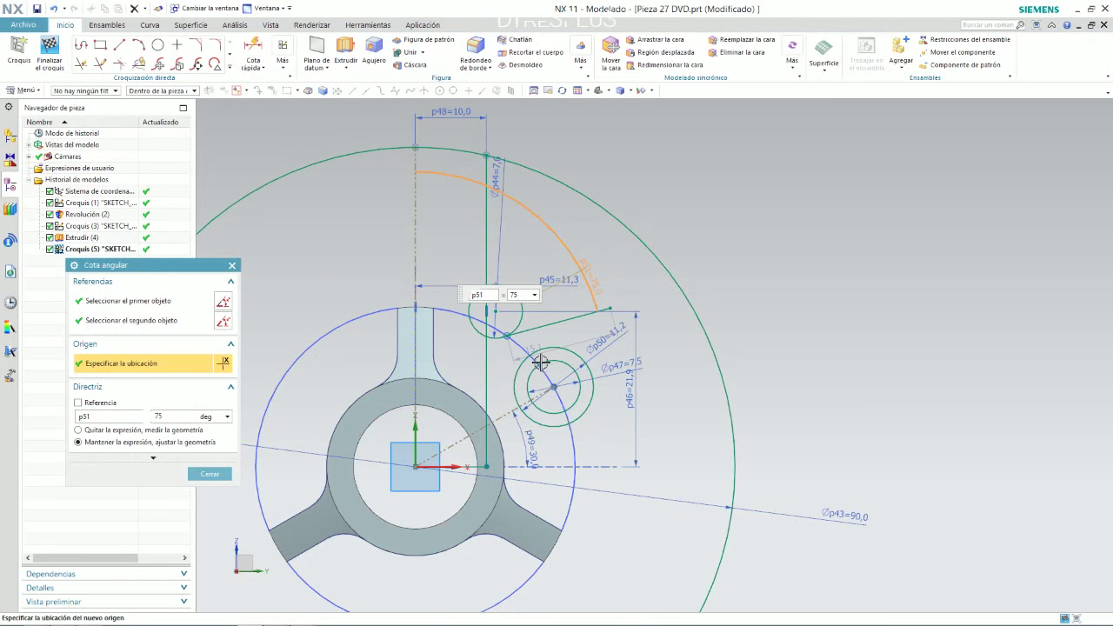
Step: Place the 75° angle dimension and convert the guide arc to a reference curve
{"action": "left_click", "coordinate": [625, 277]}
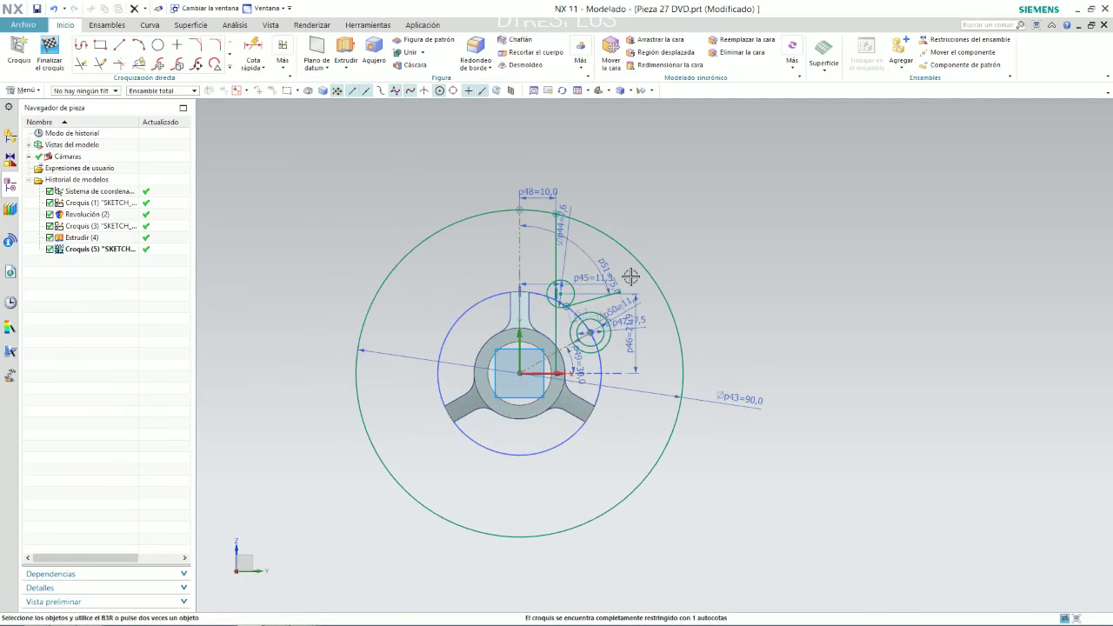
{"action": "left_click", "coordinate": [580, 258]}
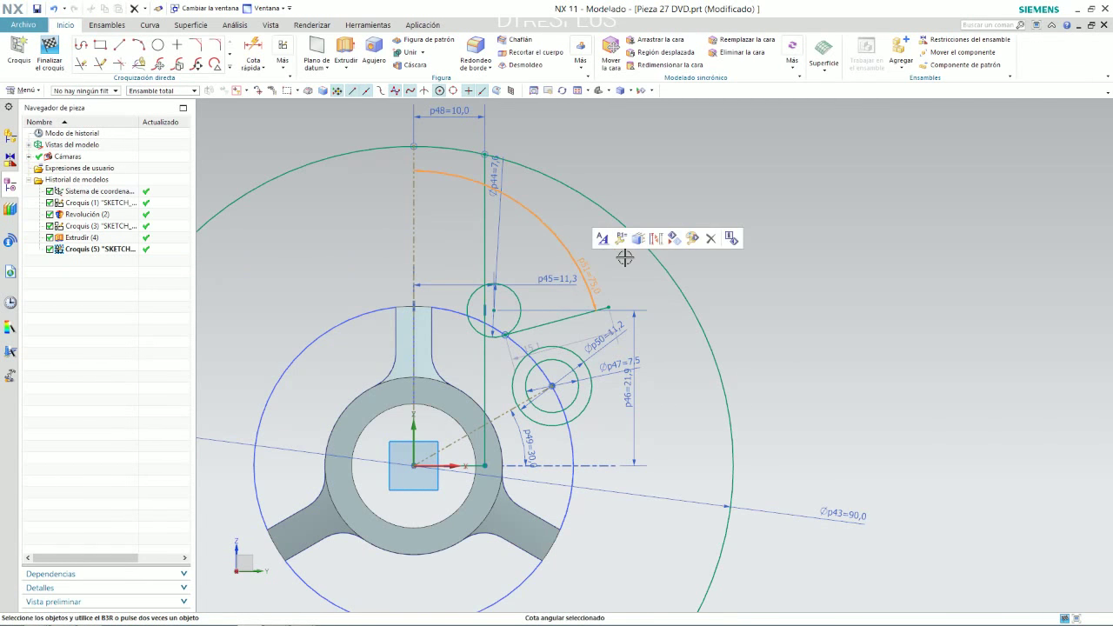
{"action": "left_click", "coordinate": [625, 239]}
{"action": "left_click", "coordinate": [584, 253]}
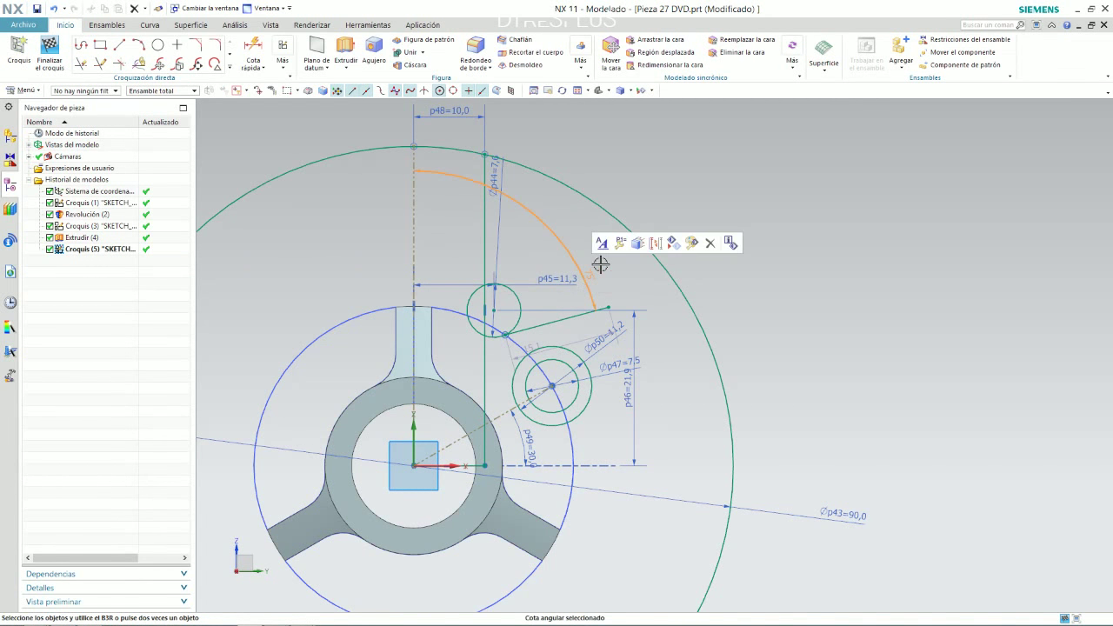
Step: Drag the tangent line's end outward to the right to lengthen it
{"action": "scroll", "coordinate": [728, 281], "scroll_direction": "down", "scroll_amount": 2}
{"action": "scroll", "coordinate": [660, 315], "scroll_direction": "up", "scroll_amount": 3}
{"action": "scroll", "coordinate": [662, 315], "scroll_direction": "up", "scroll_amount": 2}
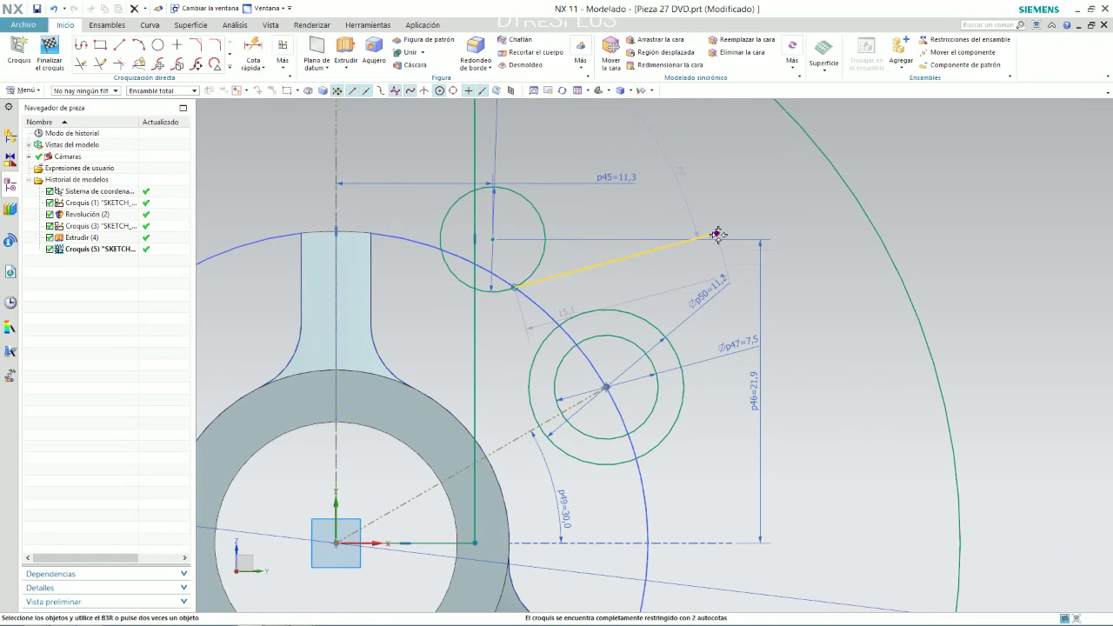
{"action": "left_click_drag", "start_coordinate": [666, 217], "coordinate": [716, 234]}
{"action": "left_click_drag", "start_coordinate": [720, 312], "coordinate": [832, 341]}
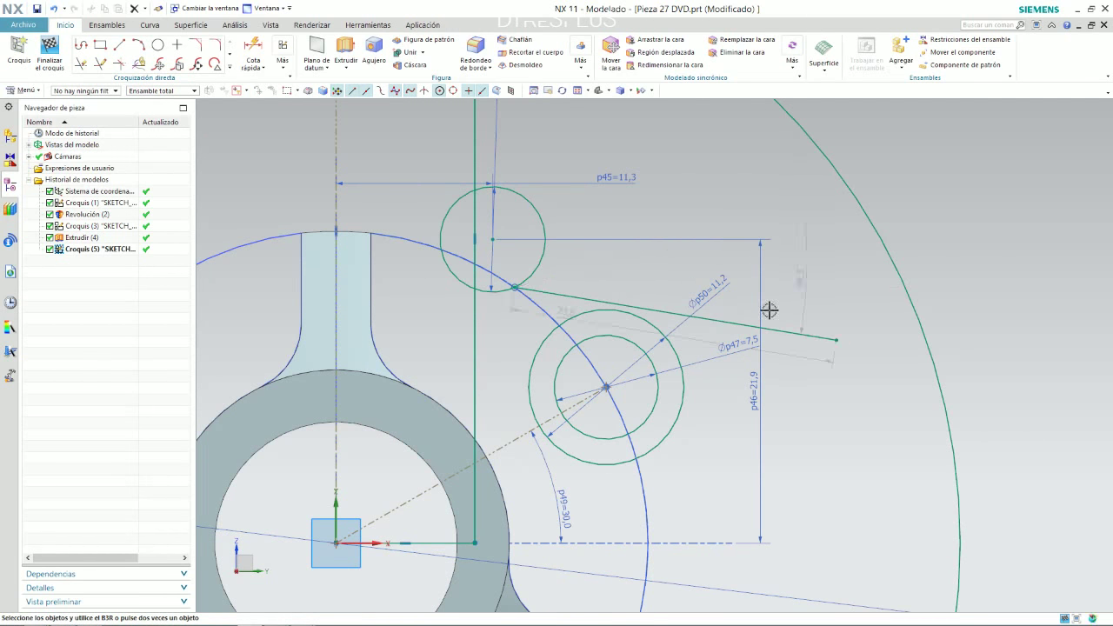
{"action": "scroll", "coordinate": [770, 311], "scroll_direction": "down", "scroll_amount": 3}
Step: Start Mirror Curve with the angled tangent line selected
{"action": "left_click", "coordinate": [660, 295]}
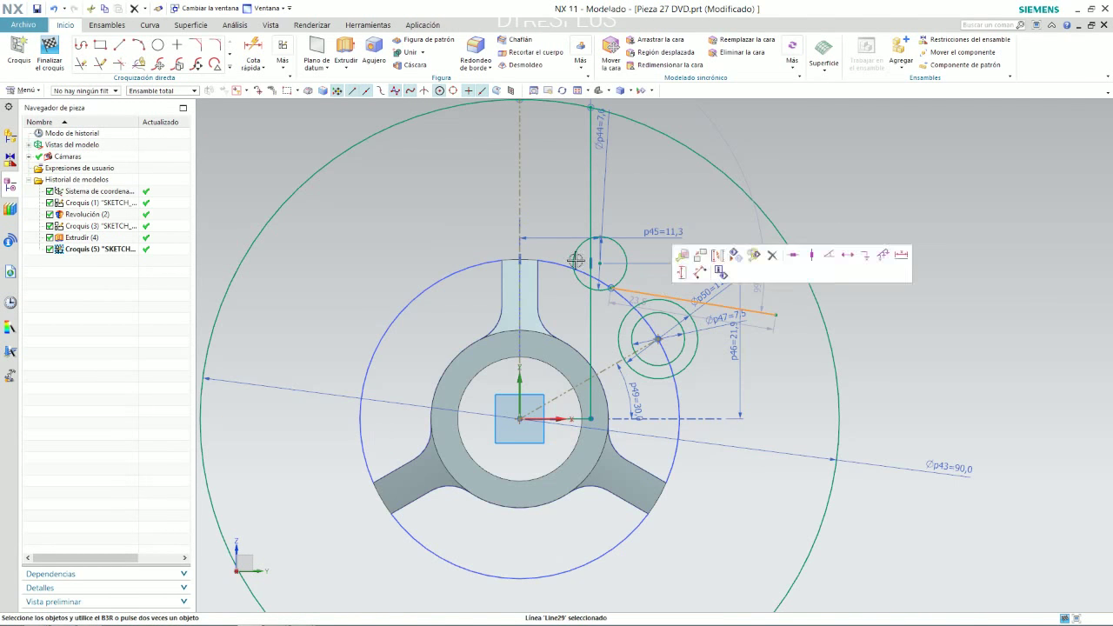
{"action": "left_click", "coordinate": [230, 66]}
{"action": "left_click", "coordinate": [101, 157]}
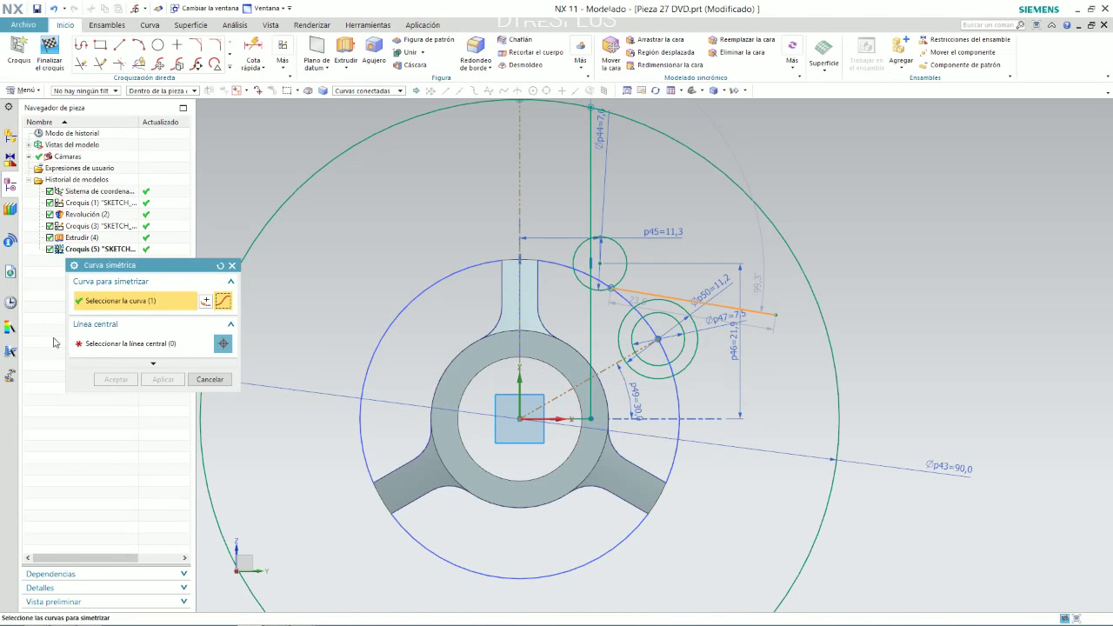
Step: Mirror the tangent line across the diagonal centre line
{"action": "middle_click", "coordinate": [600, 376]}
{"action": "left_click", "coordinate": [604, 367]}
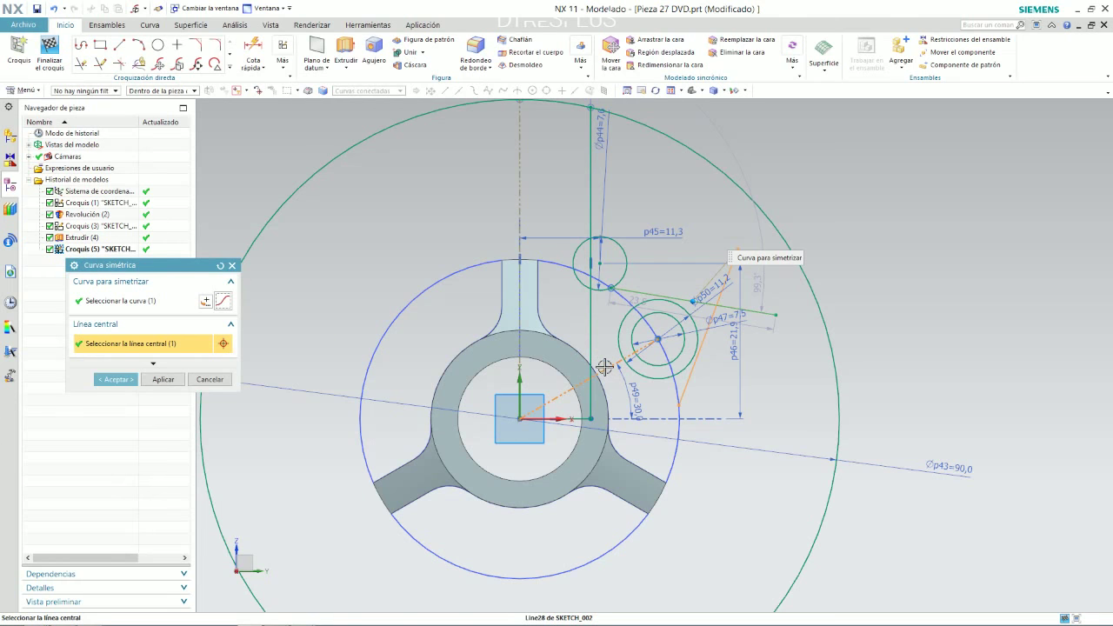
{"action": "middle_click", "coordinate": [604, 367]}
{"action": "scroll", "coordinate": [783, 331], "scroll_direction": "up", "scroll_amount": 2}
{"action": "scroll", "coordinate": [676, 203], "scroll_direction": "down", "scroll_amount": 2}
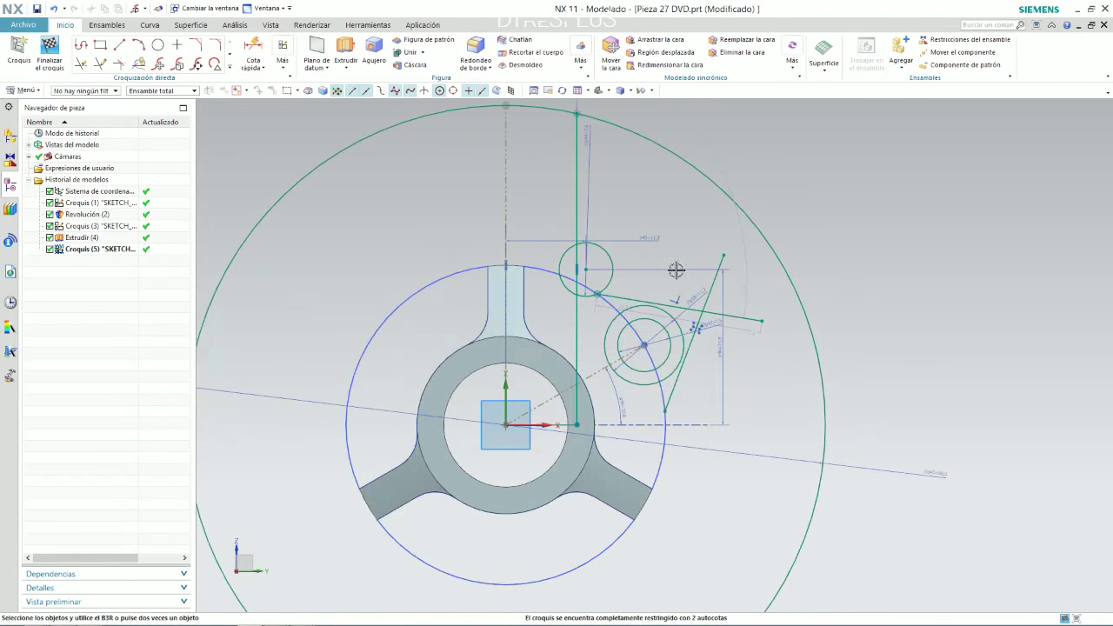
Step: Dimension the mirrored line against the horizontal line at 75°
{"action": "left_click", "coordinate": [252, 52]}
{"action": "scroll", "coordinate": [670, 382], "scroll_direction": "up", "scroll_amount": 2}
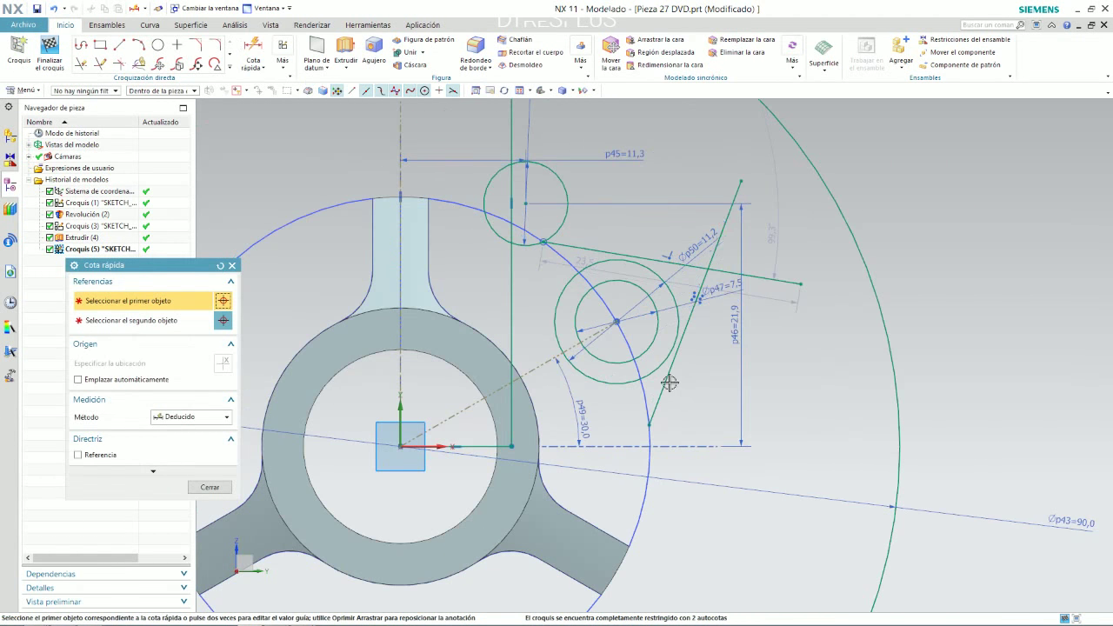
{"action": "left_click", "coordinate": [668, 382]}
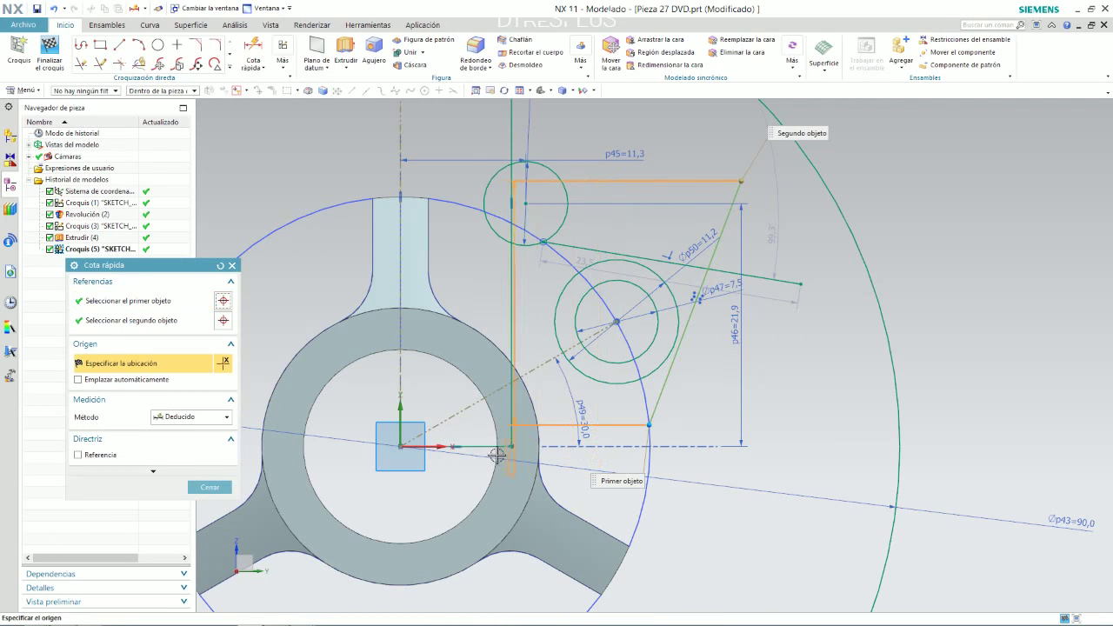
{"action": "left_click", "coordinate": [439, 447]}
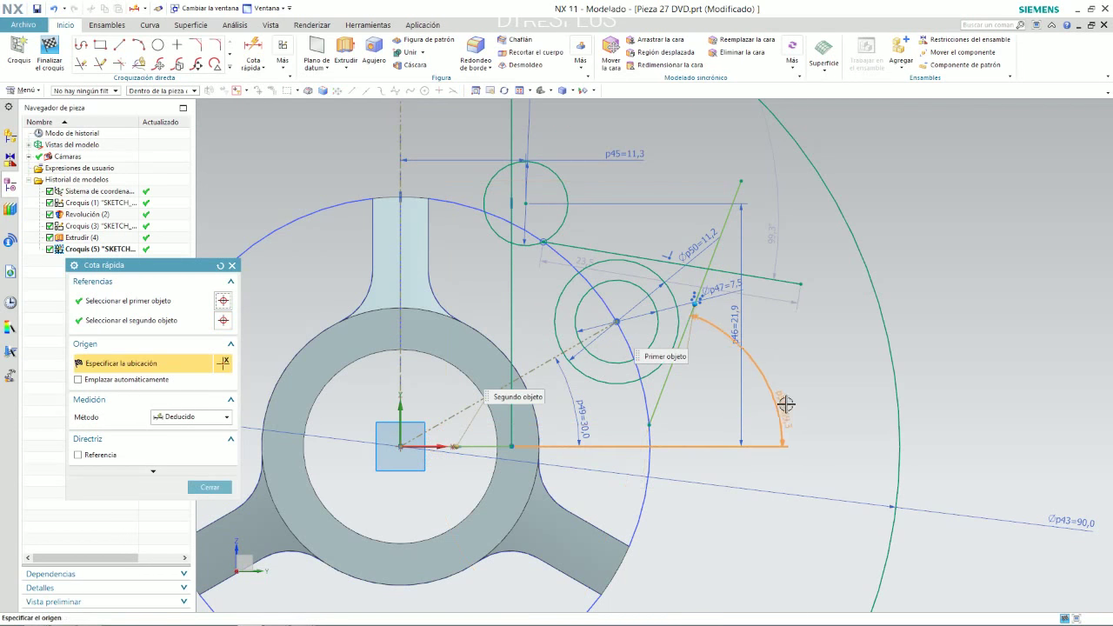
{"action": "left_click", "coordinate": [786, 402]}
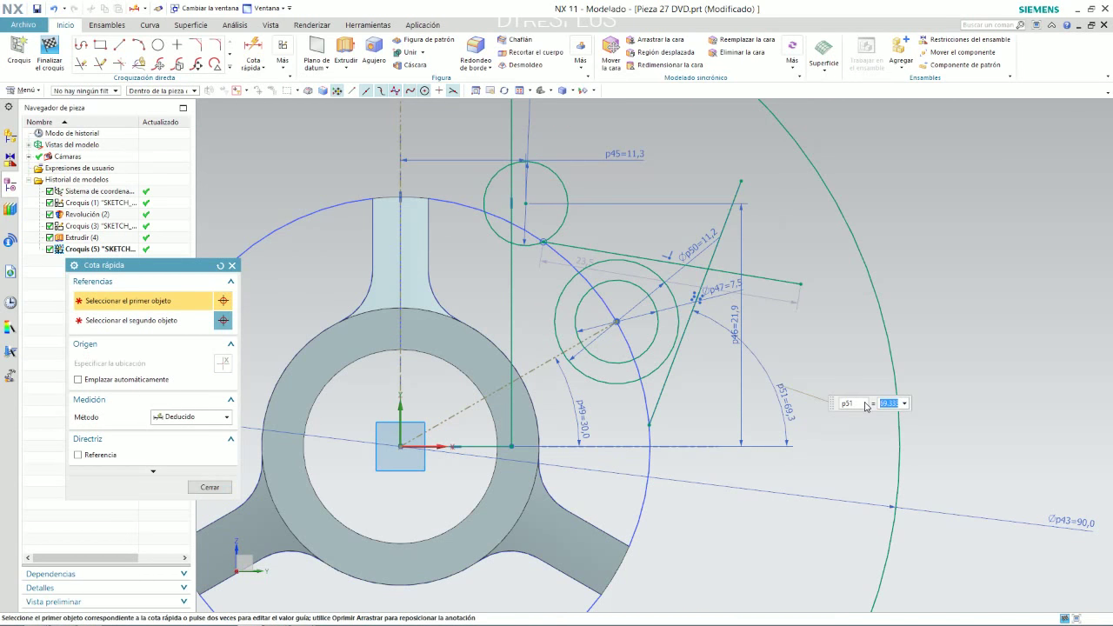
{"action": "type", "text": "75"}
{"action": "key", "text": "Return"}
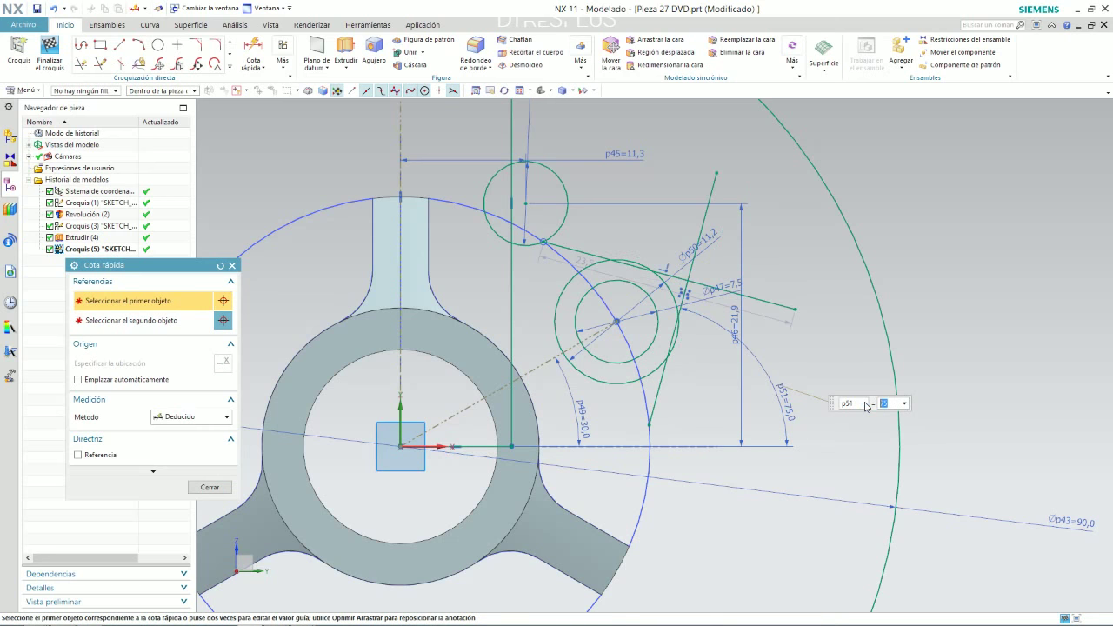
{"action": "left_click", "coordinate": [890, 231]}
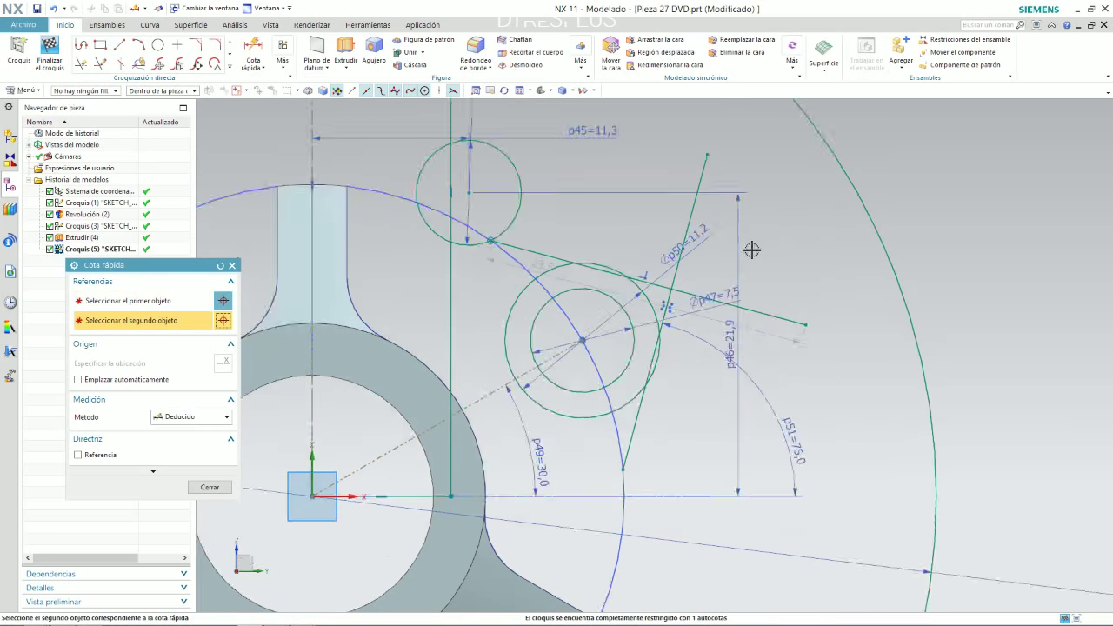
{"action": "scroll", "coordinate": [751, 250], "scroll_direction": "up", "scroll_amount": 2}
{"action": "left_click", "coordinate": [209, 487]}
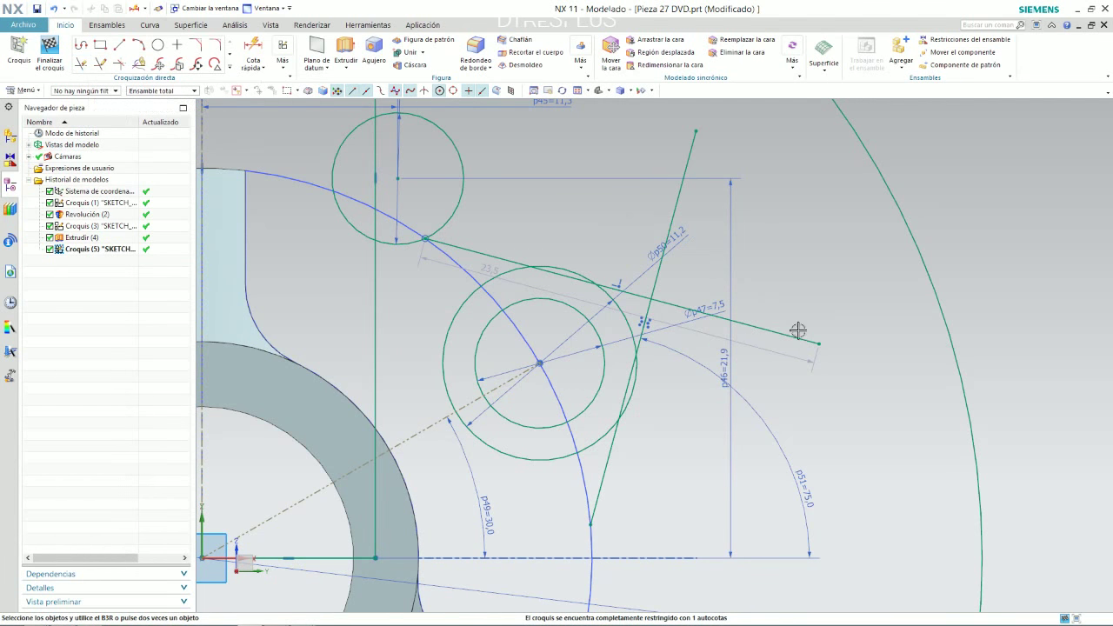
Step: Quick Trim the line overhangs and the tangent line's outer segment past the crossing
{"action": "left_click", "coordinate": [643, 300]}
{"action": "scroll", "coordinate": [711, 289], "scroll_direction": "up", "scroll_amount": 1}
{"action": "scroll", "coordinate": [711, 288], "scroll_direction": "up", "scroll_amount": 1}
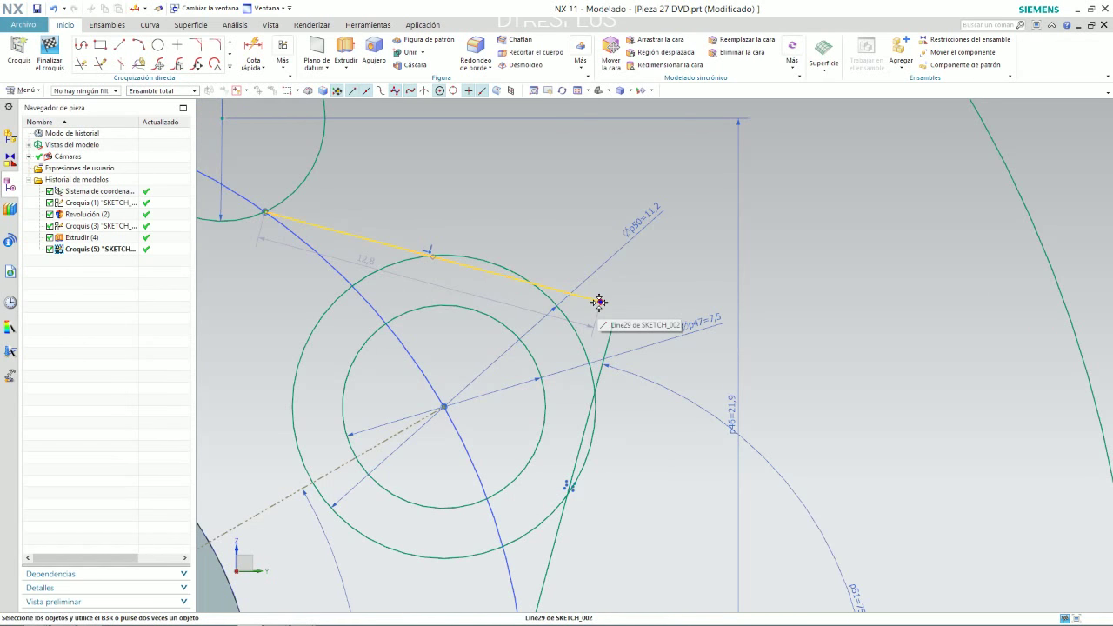
{"action": "left_click", "coordinate": [595, 301]}
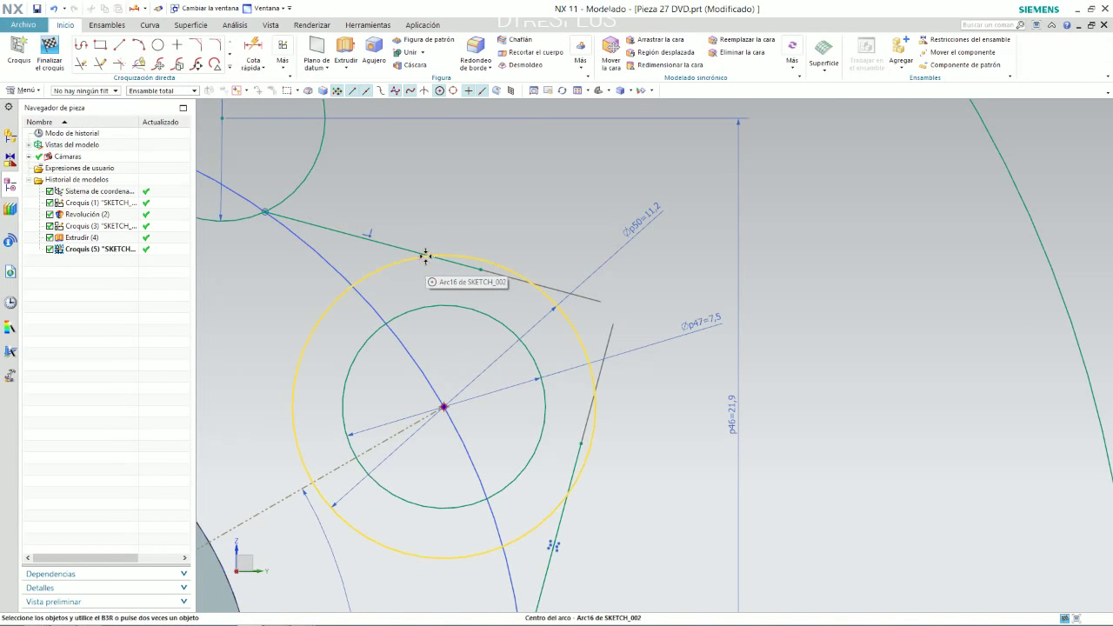
Step: Undo the over-constraining circle constraint and drag the line end back toward the larger circle
{"action": "left_click", "coordinate": [425, 256]}
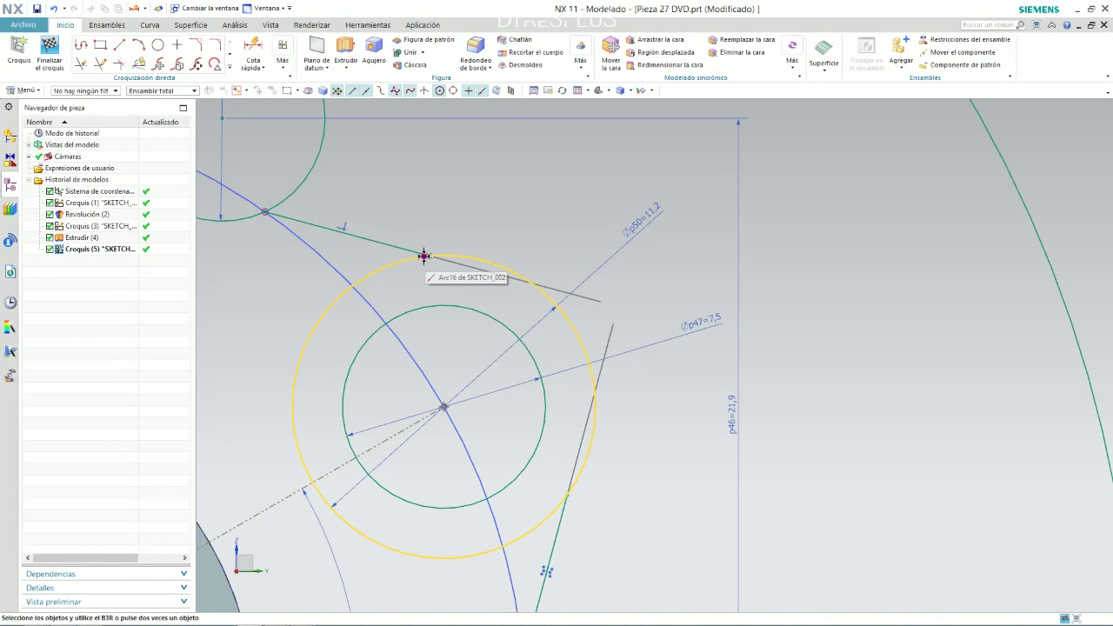
{"action": "left_click", "coordinate": [501, 270]}
{"action": "left_click", "coordinate": [609, 282]}
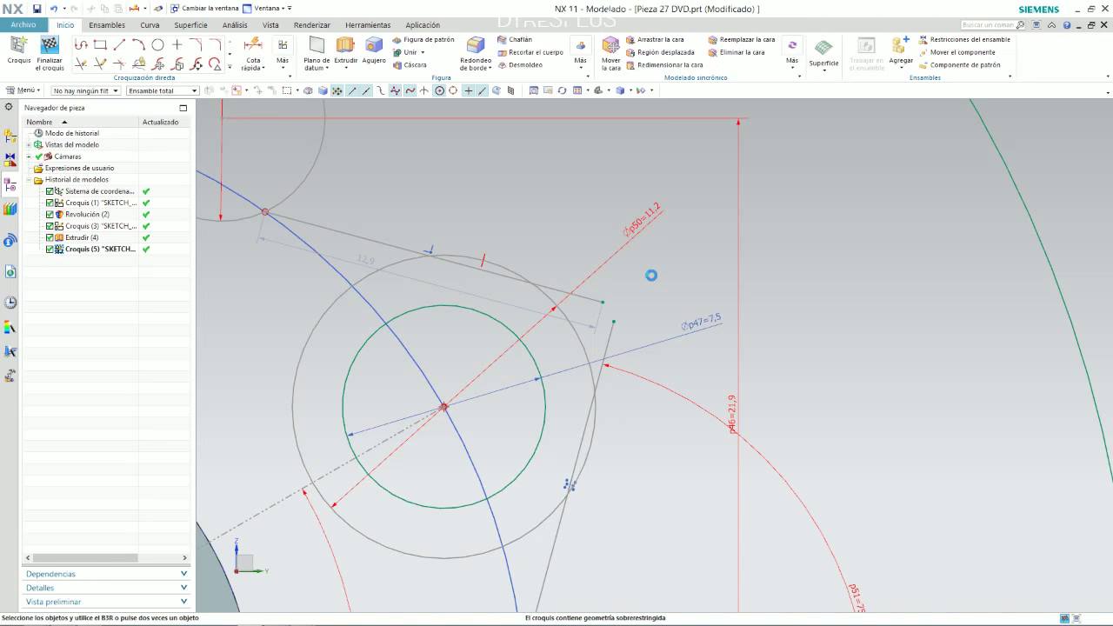
{"action": "key", "text": "ctrl+z"}
{"action": "left_click", "coordinate": [196, 63]}
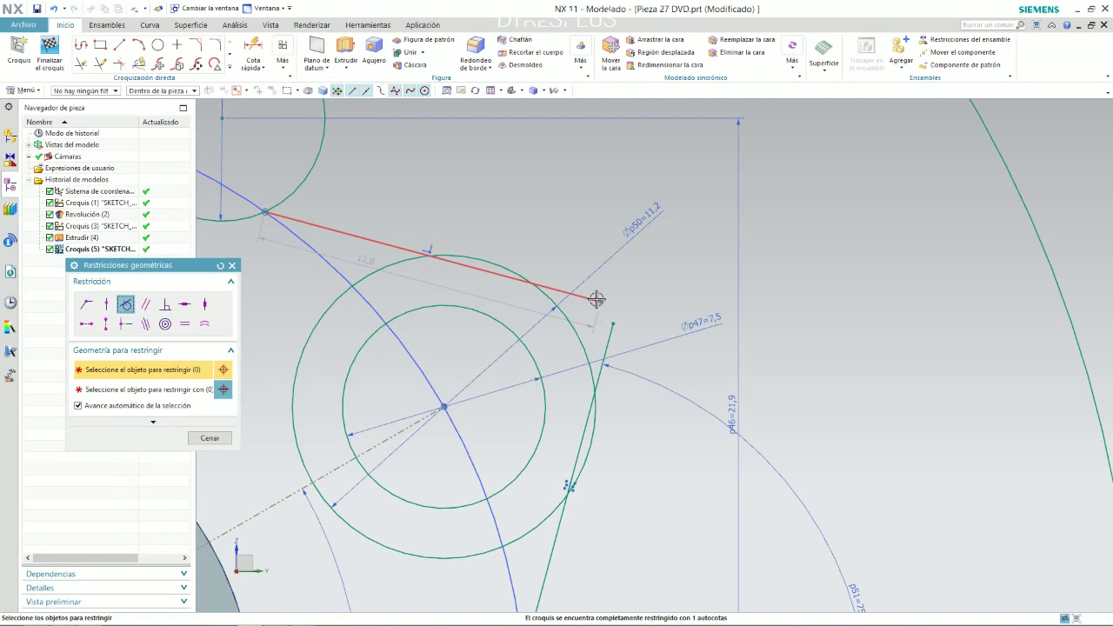
{"action": "key", "text": "Escape"}
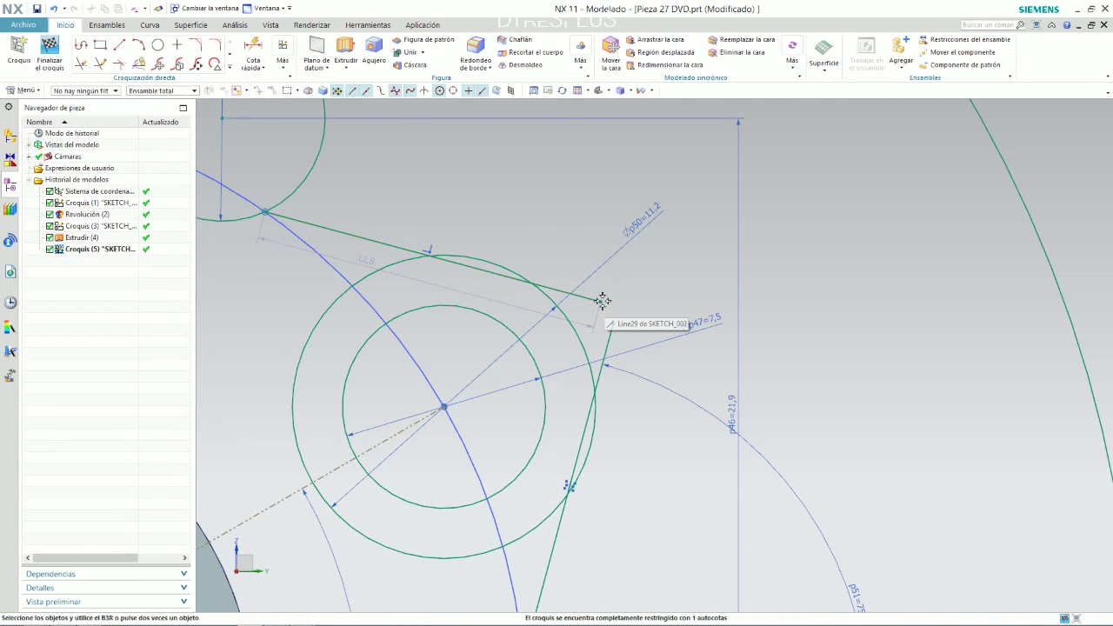
{"action": "mouse_move", "coordinate": [484, 280]}
{"action": "left_mouse_down"}
{"action": "mouse_move", "coordinate": [365, 253]}
{"action": "mouse_move", "coordinate": [409, 268]}
{"action": "mouse_move", "coordinate": [380, 251]}
{"action": "mouse_move", "coordinate": [397, 252]}
{"action": "mouse_move", "coordinate": [395, 264]}
{"action": "left_mouse_up"}
{"action": "scroll", "coordinate": [460, 238], "scroll_direction": "up", "scroll_amount": 2}
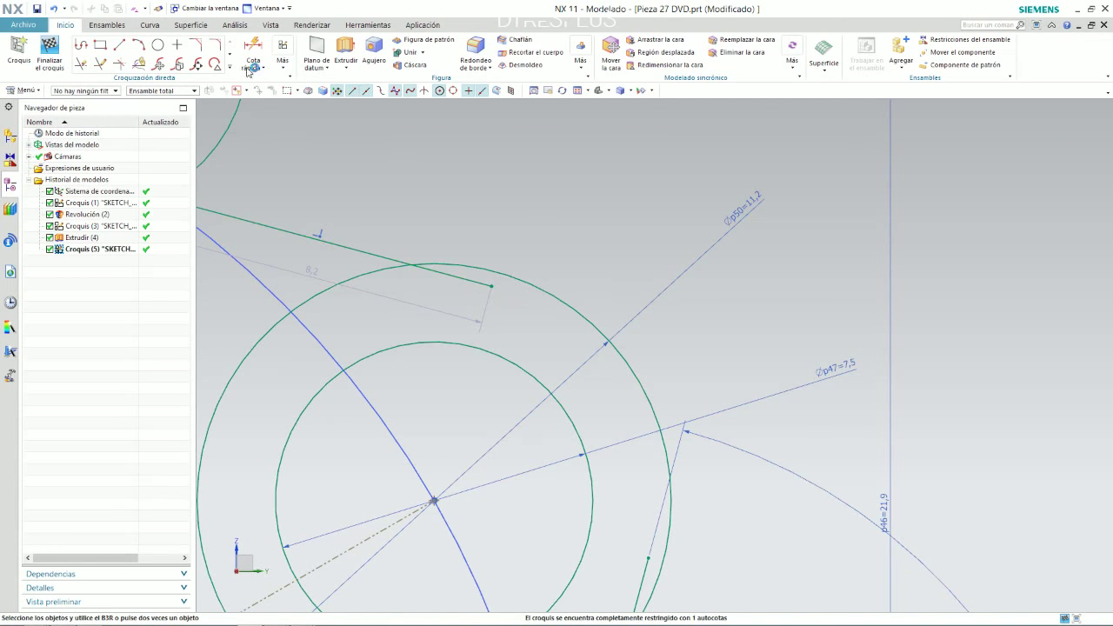
Step: Constrain the tangent line's endpoint onto the larger circle with point-on-curve
{"action": "key", "text": "c"}
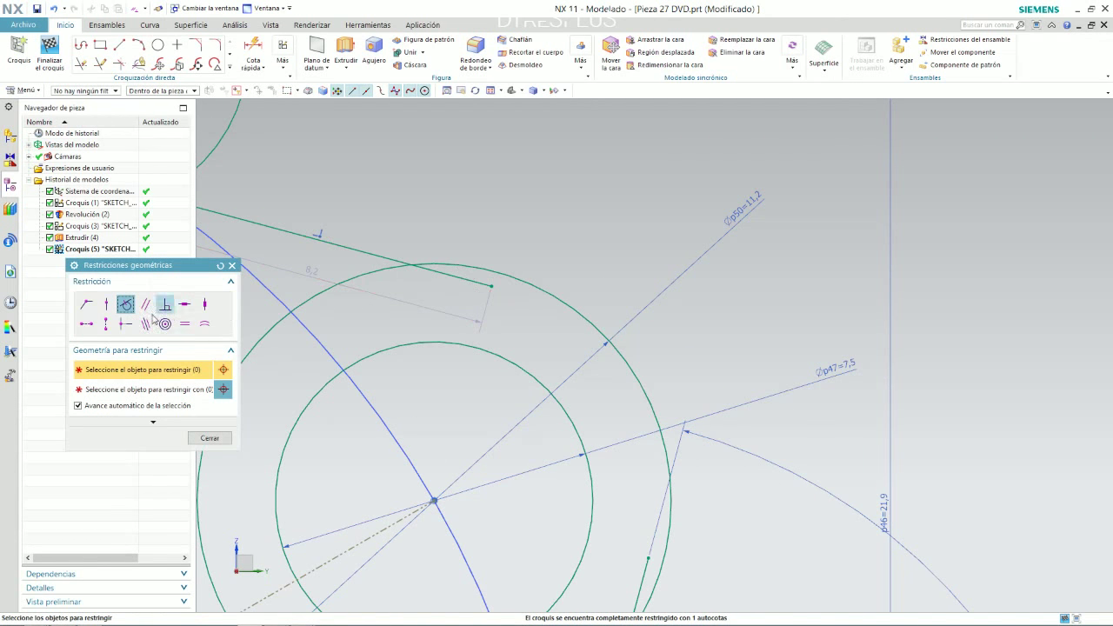
{"action": "left_click", "coordinate": [106, 304]}
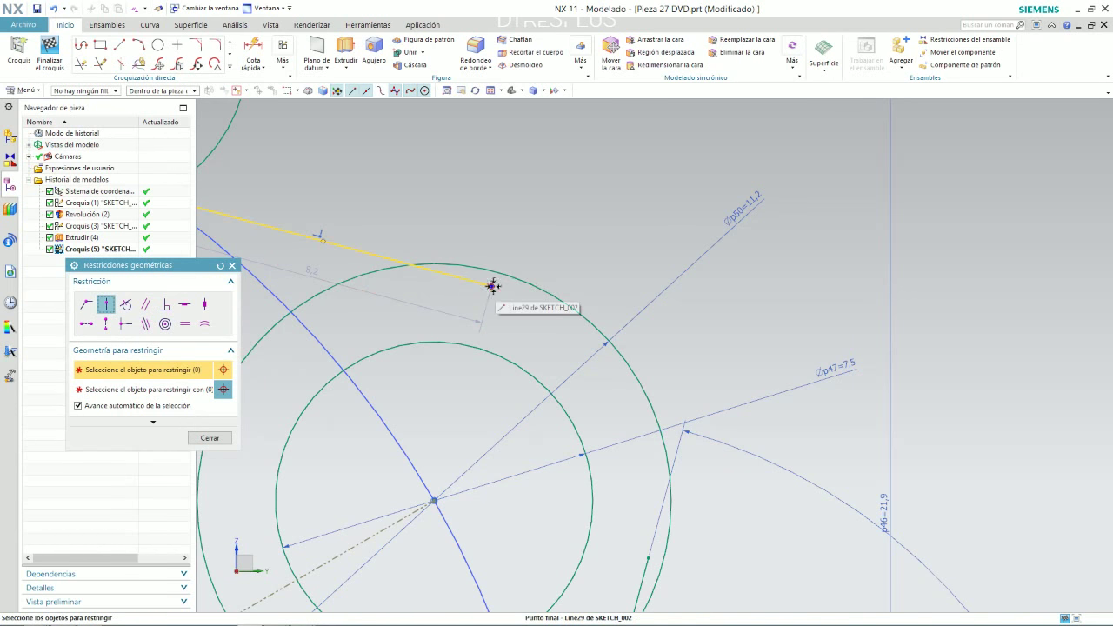
{"action": "left_click", "coordinate": [492, 286]}
{"action": "left_click", "coordinate": [526, 281]}
{"action": "scroll", "coordinate": [524, 299], "scroll_direction": "down", "scroll_amount": 5}
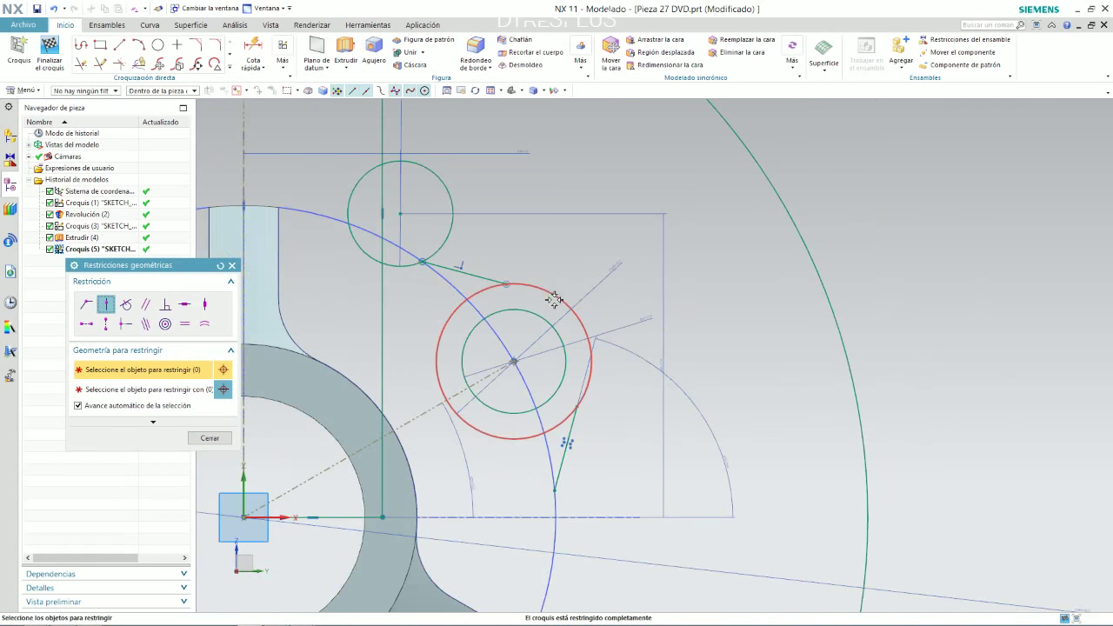
{"action": "scroll", "coordinate": [570, 319], "scroll_direction": "up", "scroll_amount": 1}
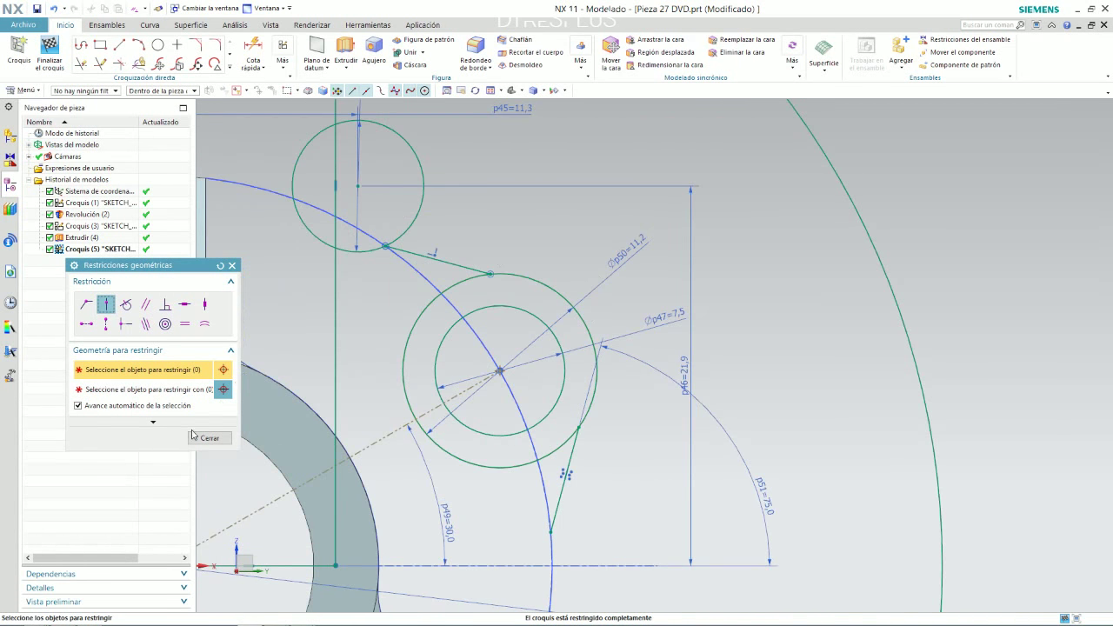
{"action": "left_click", "coordinate": [192, 434]}
Step: Compare the fully constrained sketch against the part drawing
{"action": "scroll", "coordinate": [547, 273], "scroll_direction": "down", "scroll_amount": 3}
{"action": "scroll", "coordinate": [538, 262], "scroll_direction": "up", "scroll_amount": 2}
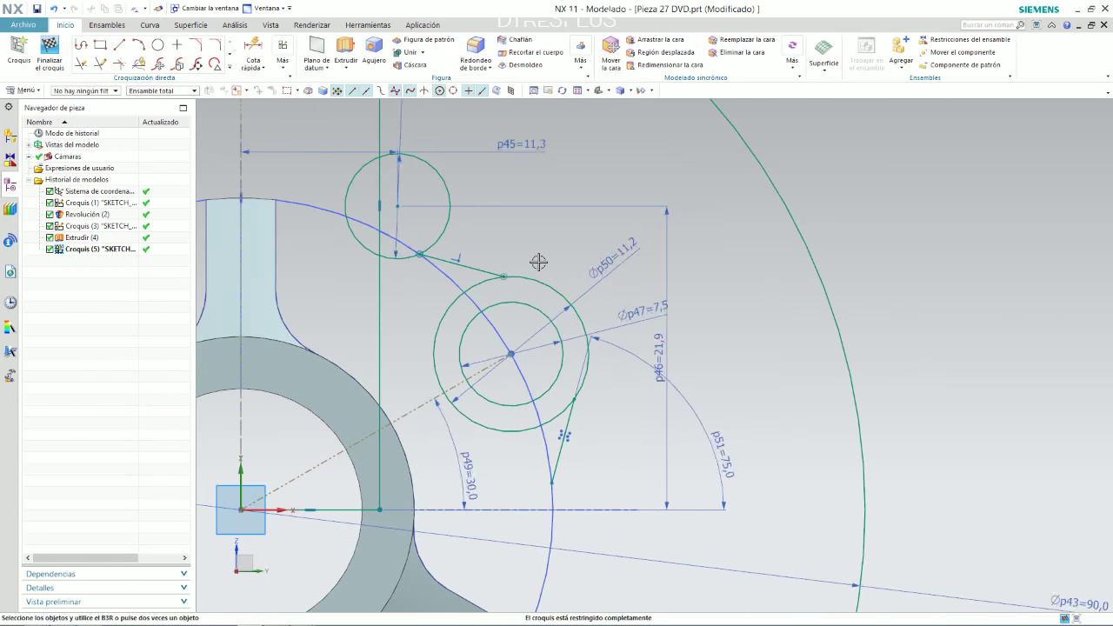
{"action": "scroll", "coordinate": [507, 259], "scroll_direction": "down", "scroll_amount": 3}
{"action": "scroll", "coordinate": [500, 260], "scroll_direction": "down", "scroll_amount": 2}
{"action": "scroll", "coordinate": [457, 159], "scroll_direction": "up", "scroll_amount": 2}
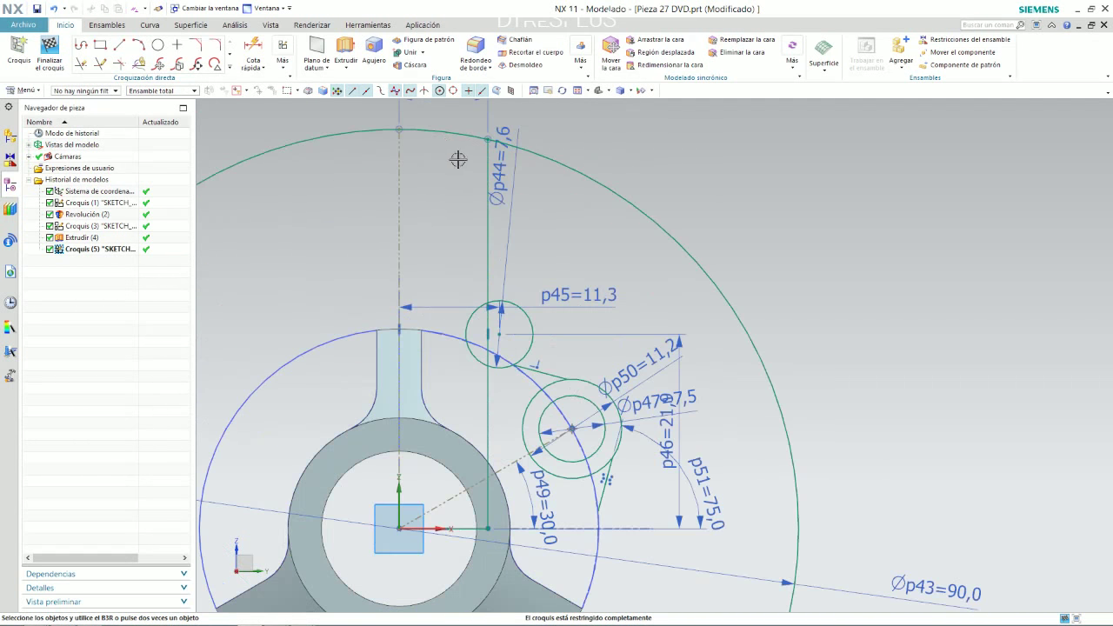
{"action": "scroll", "coordinate": [600, 319], "scroll_direction": "down", "scroll_amount": 2}
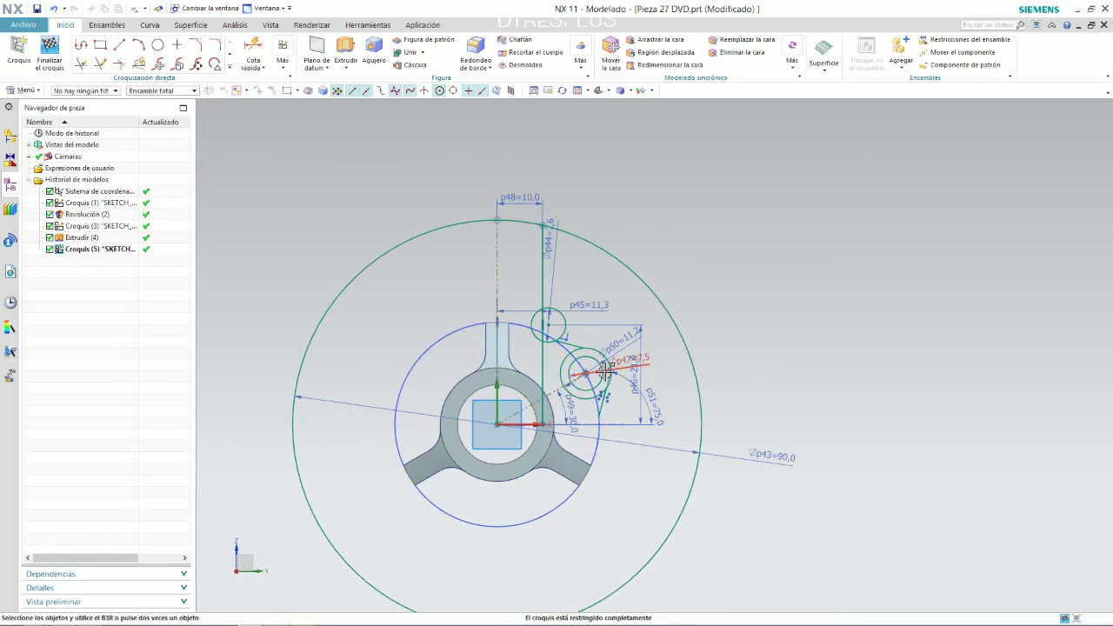
{"action": "key", "text": "alt+Tab"}
{"action": "key", "text": "alt+Tab"}
{"action": "scroll", "coordinate": [566, 350], "scroll_direction": "up", "scroll_amount": 3}
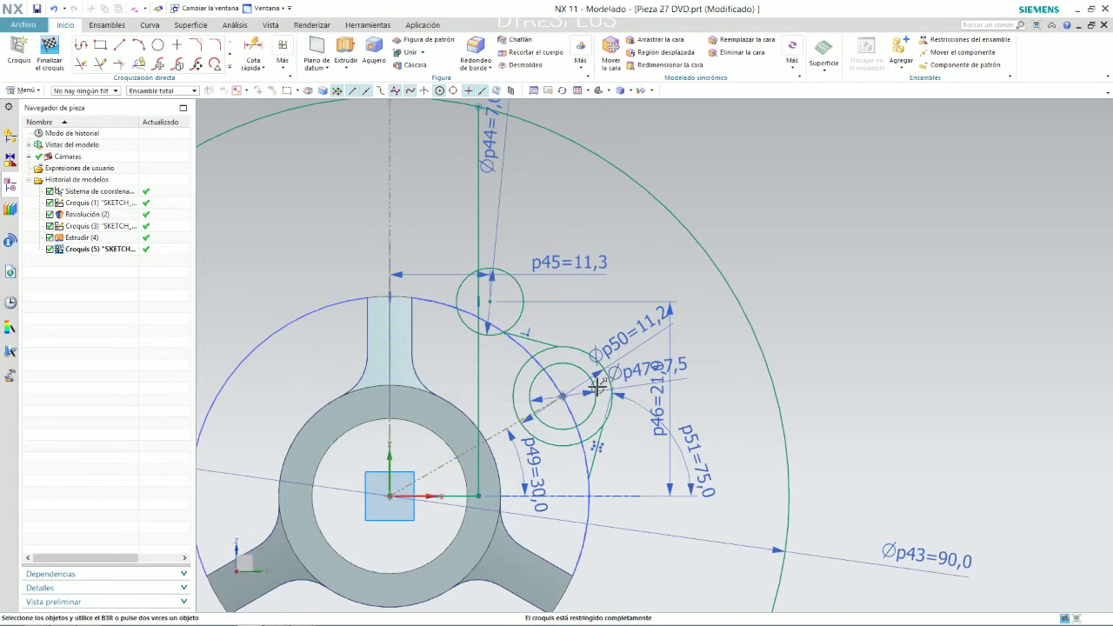
Step: Try Quick Extend and dismiss it, zoom around the lobe, then activate Quick Trim
{"action": "left_click", "coordinate": [100, 66]}
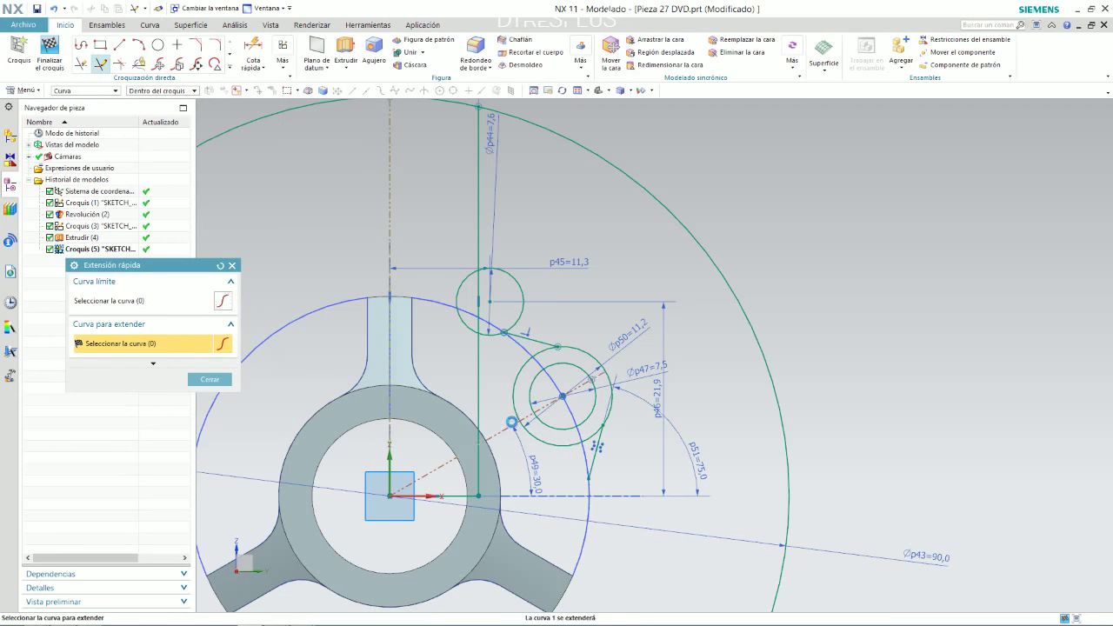
{"action": "scroll", "coordinate": [519, 387], "scroll_direction": "down", "scroll_amount": 5}
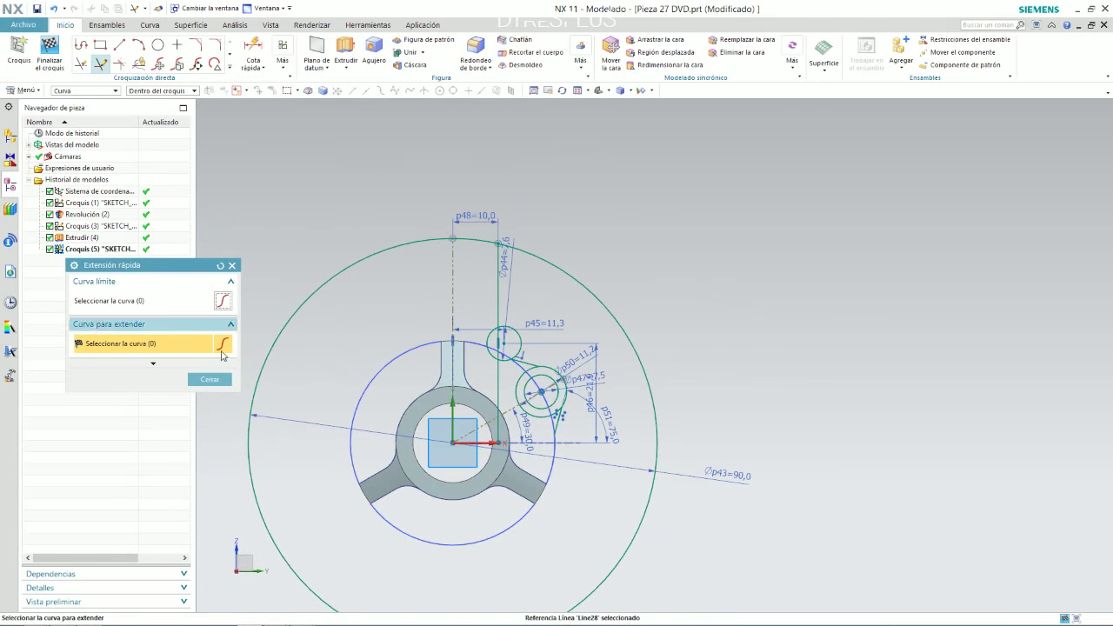
{"action": "left_click", "coordinate": [209, 380]}
{"action": "scroll", "coordinate": [464, 272], "scroll_direction": "up", "scroll_amount": 2}
{"action": "scroll", "coordinate": [448, 287], "scroll_direction": "up", "scroll_amount": 2}
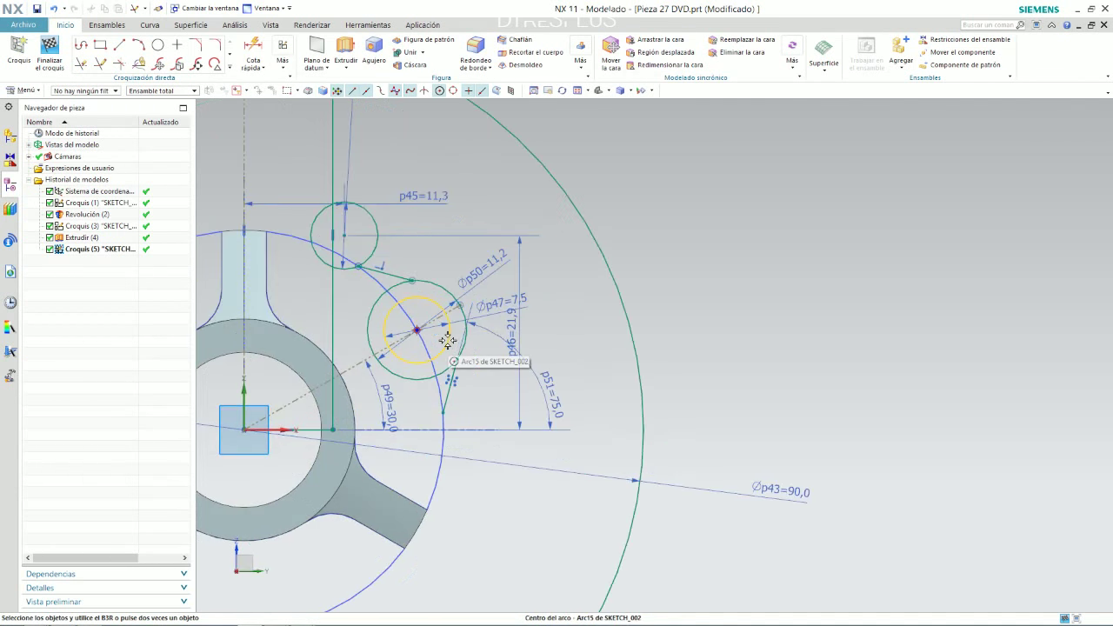
{"action": "scroll", "coordinate": [446, 283], "scroll_direction": "down", "scroll_amount": 3}
{"action": "scroll", "coordinate": [447, 340], "scroll_direction": "up", "scroll_amount": 3}
{"action": "scroll", "coordinate": [447, 339], "scroll_direction": "down", "scroll_amount": 1}
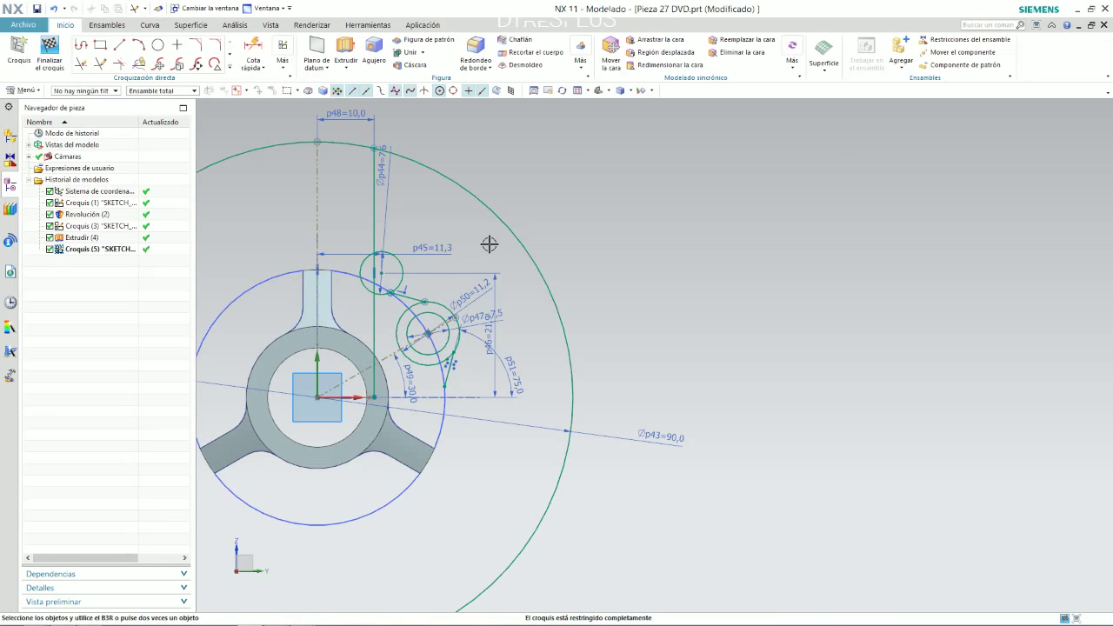
{"action": "scroll", "coordinate": [460, 236], "scroll_direction": "up", "scroll_amount": 2}
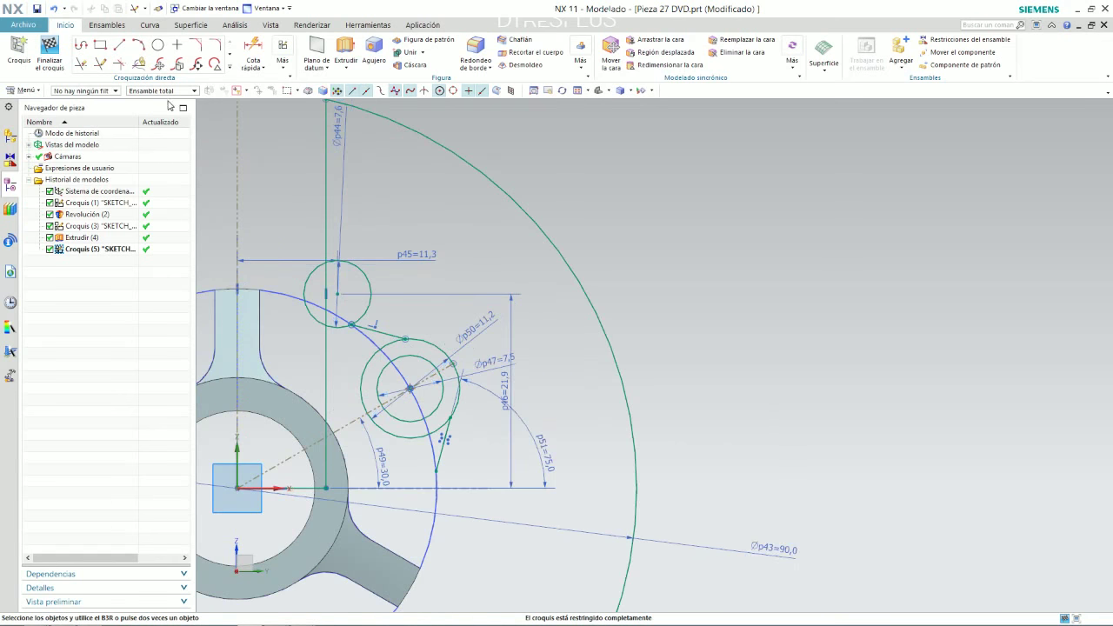
{"action": "left_click", "coordinate": [81, 63]}
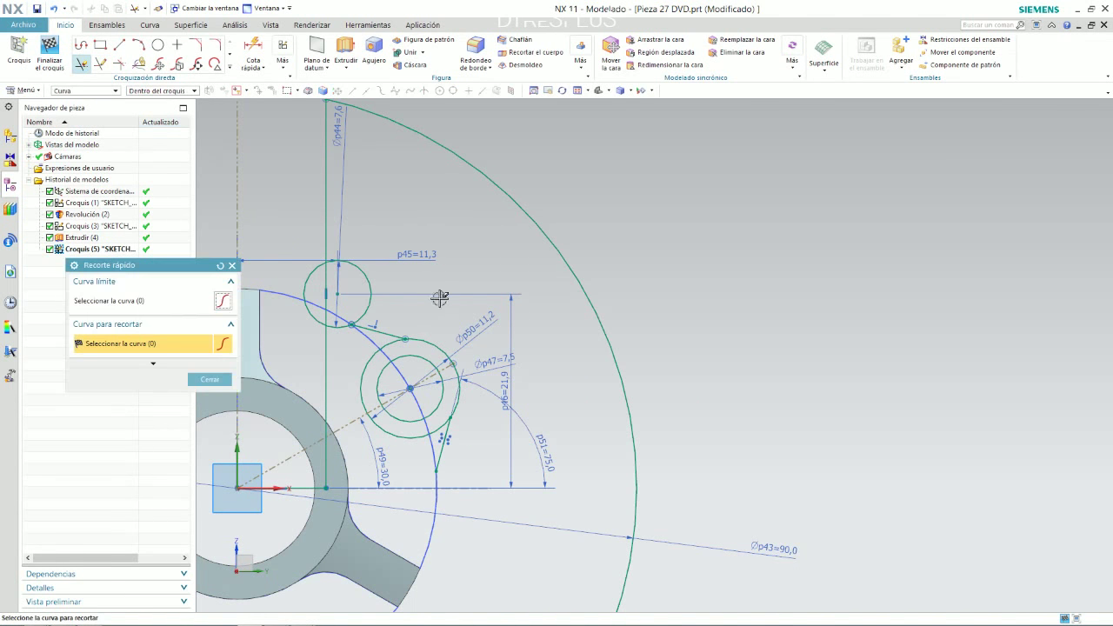
Step: Trim the surplus arc of the upper circle and the left part of the hole's circle
{"action": "left_click", "coordinate": [366, 271]}
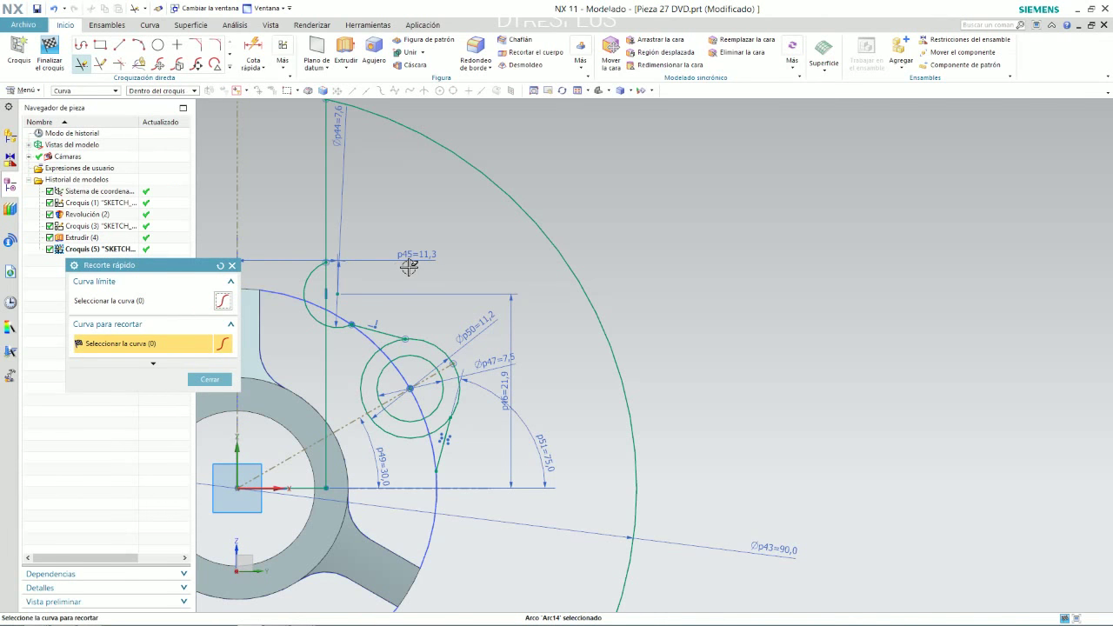
{"action": "left_click", "coordinate": [370, 365]}
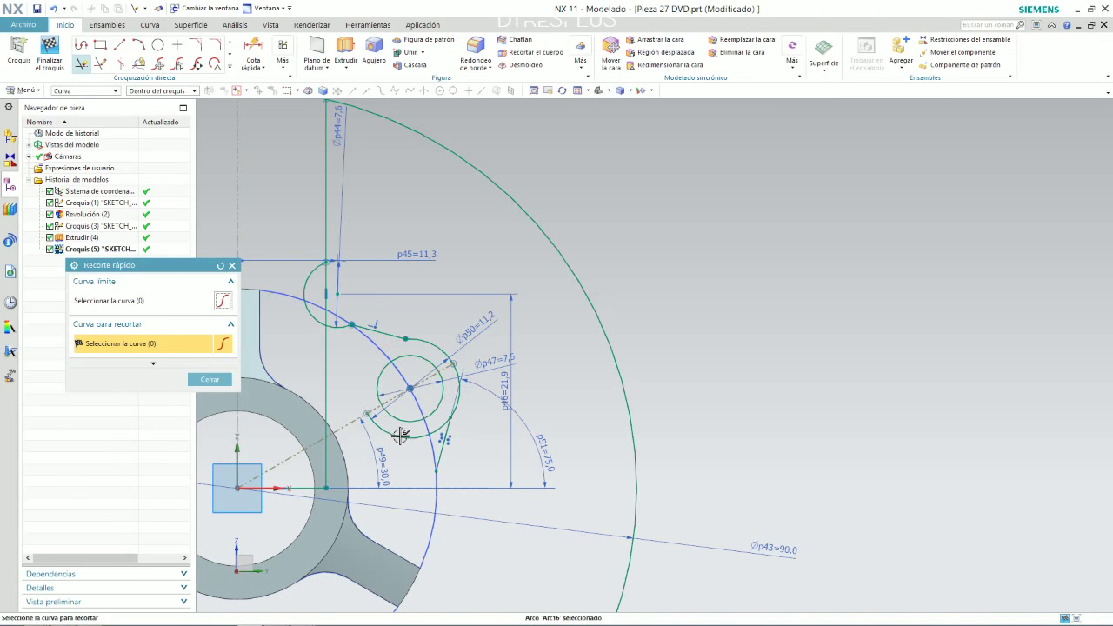
{"action": "key", "text": "alt+Tab"}
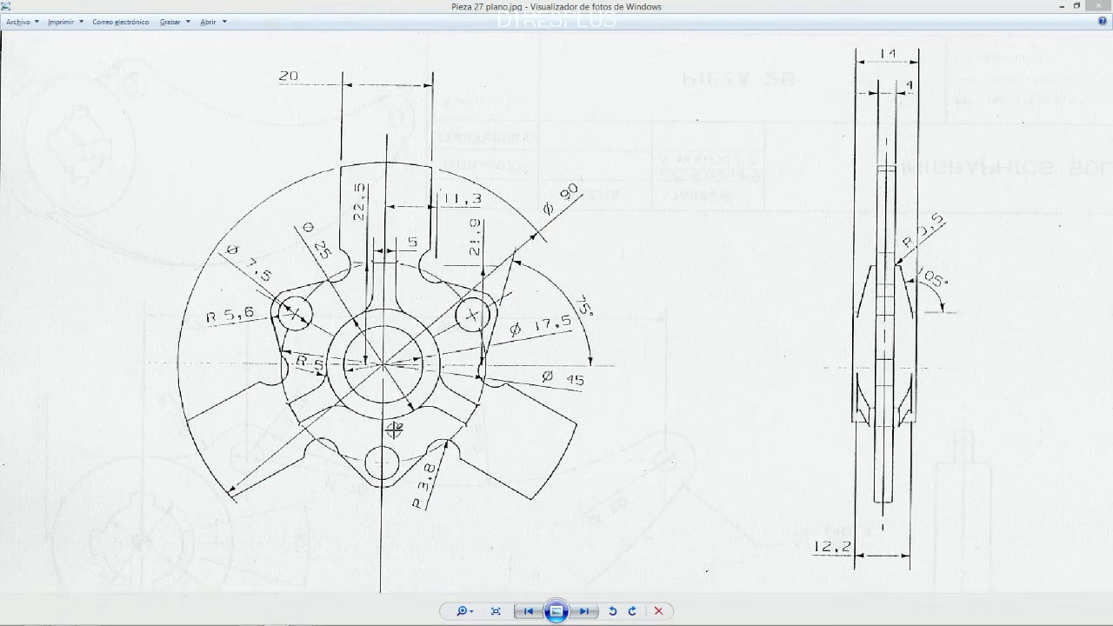
{"action": "key", "text": "alt+Tab"}
{"action": "scroll", "coordinate": [422, 392], "scroll_direction": "up", "scroll_amount": 3}
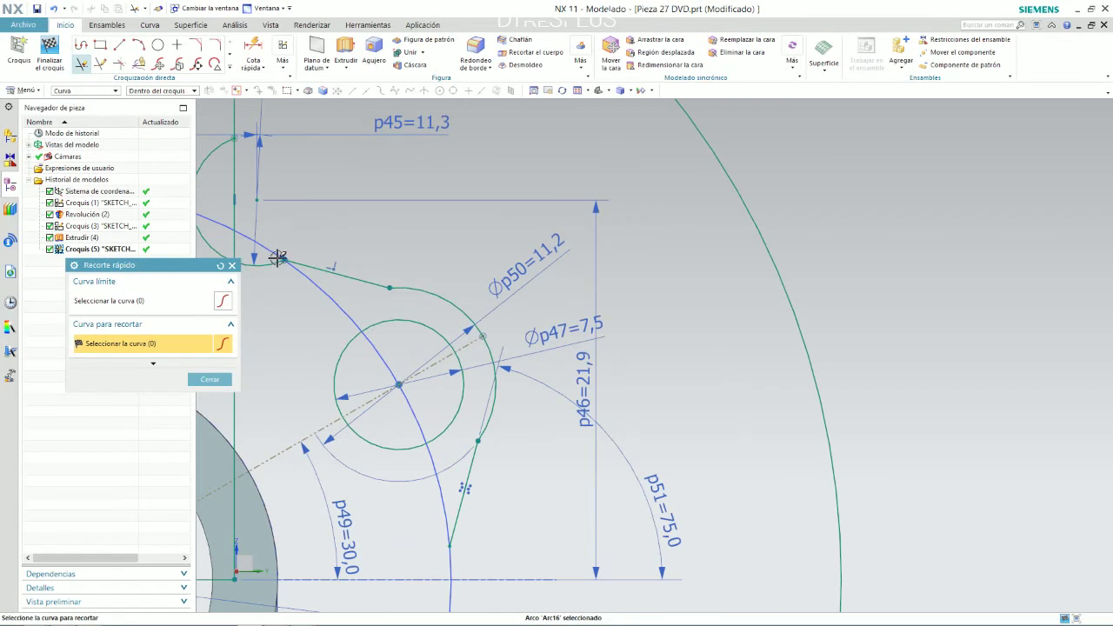
Step: Quick Extend the upper line to the circle and the lower line to the arc
{"action": "left_click", "coordinate": [101, 65]}
{"action": "left_click", "coordinate": [359, 289]}
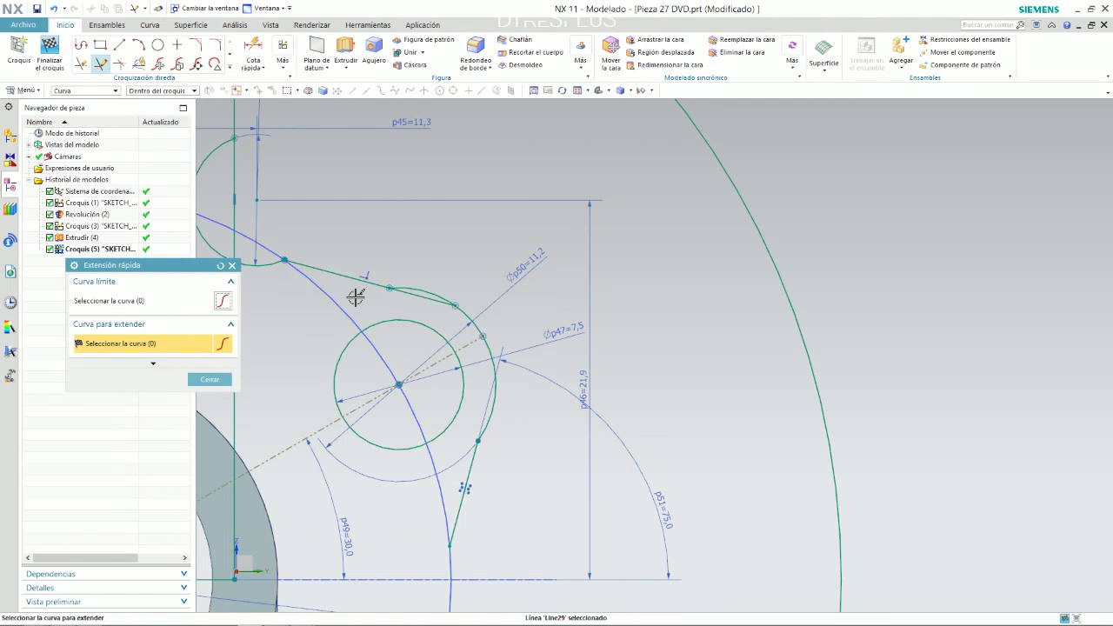
{"action": "scroll", "coordinate": [488, 404], "scroll_direction": "up", "scroll_amount": 3}
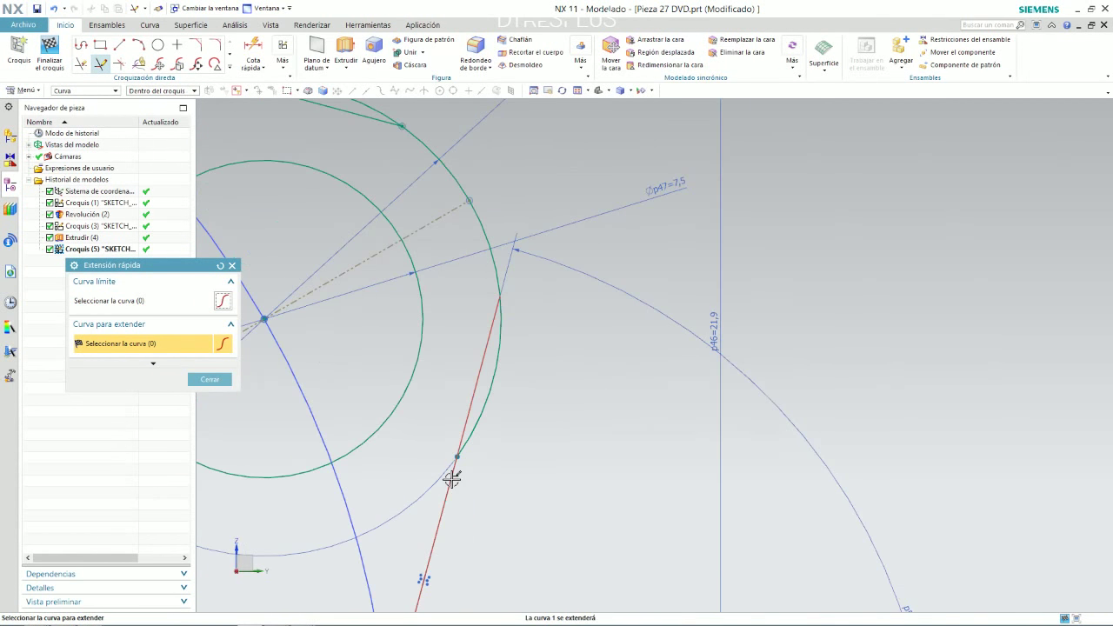
{"action": "left_click", "coordinate": [452, 472]}
{"action": "scroll", "coordinate": [514, 417], "scroll_direction": "down", "scroll_amount": 3}
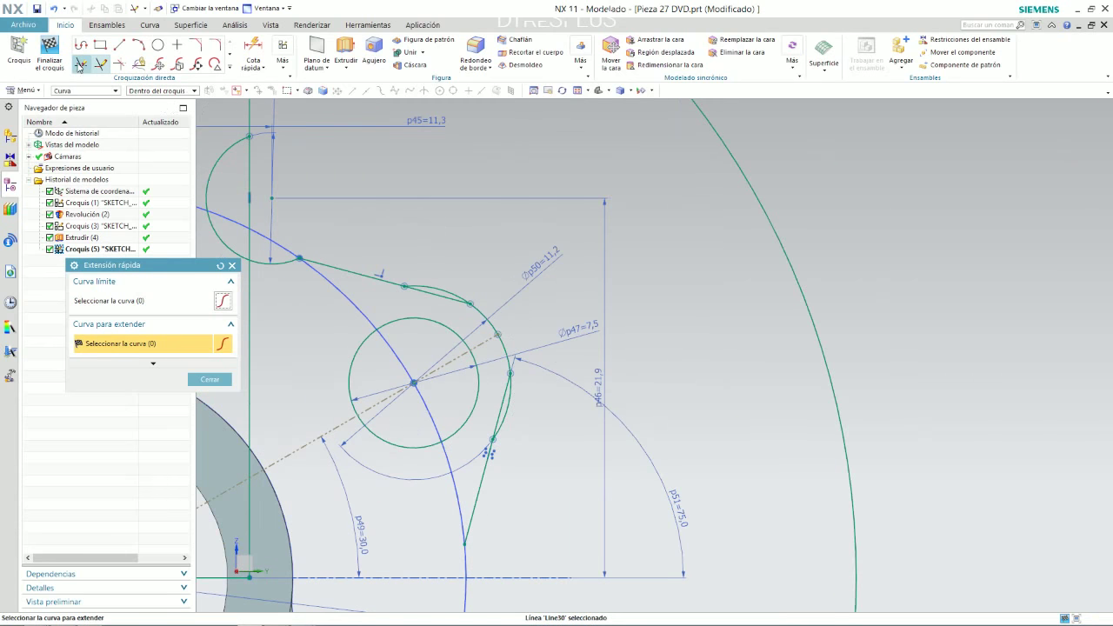
Step: Trim the arc piece lying between the two lines
{"action": "left_click", "coordinate": [81, 63]}
{"action": "left_click", "coordinate": [442, 291]}
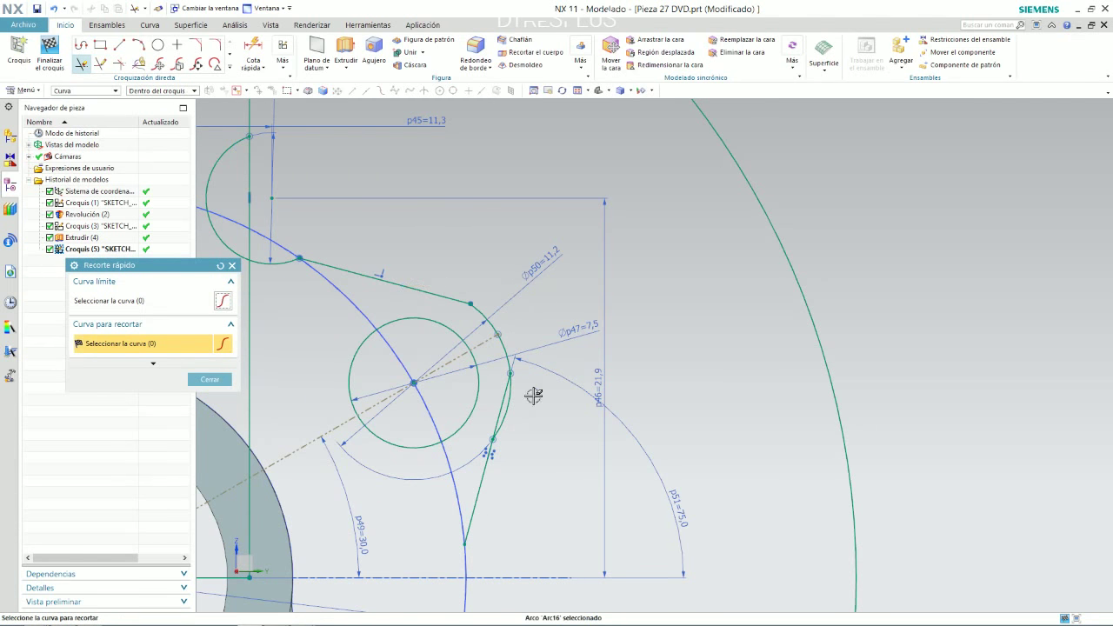
{"action": "scroll", "coordinate": [536, 429], "scroll_direction": "down", "scroll_amount": 2}
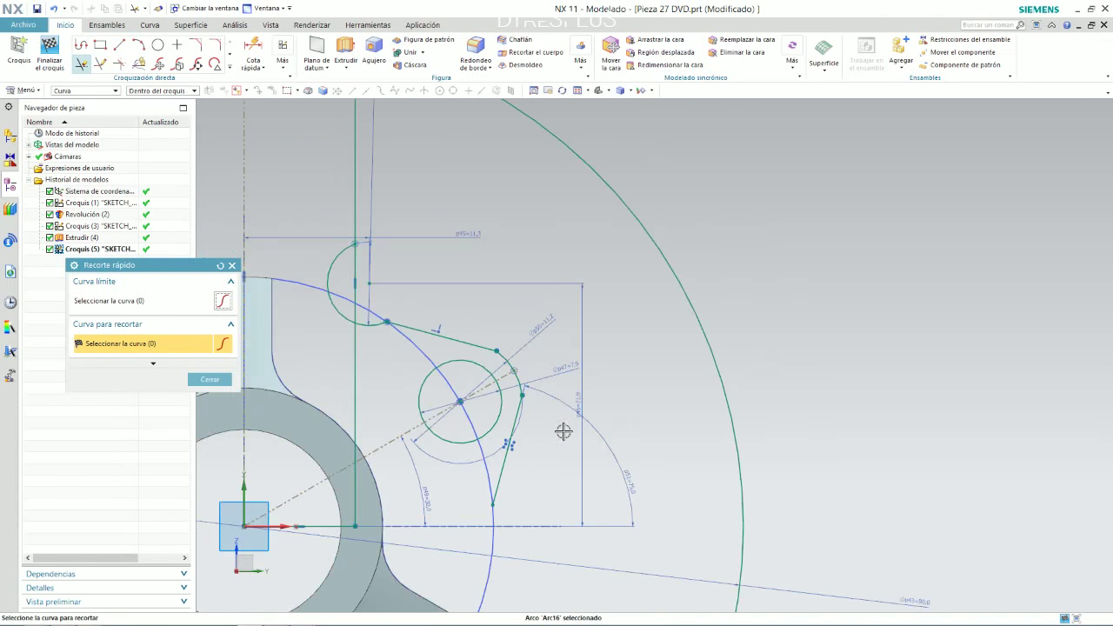
{"action": "key", "text": "Escape"}
{"action": "scroll", "coordinate": [687, 400], "scroll_direction": "down", "scroll_amount": 3}
{"action": "scroll", "coordinate": [709, 392], "scroll_direction": "up", "scroll_amount": 2}
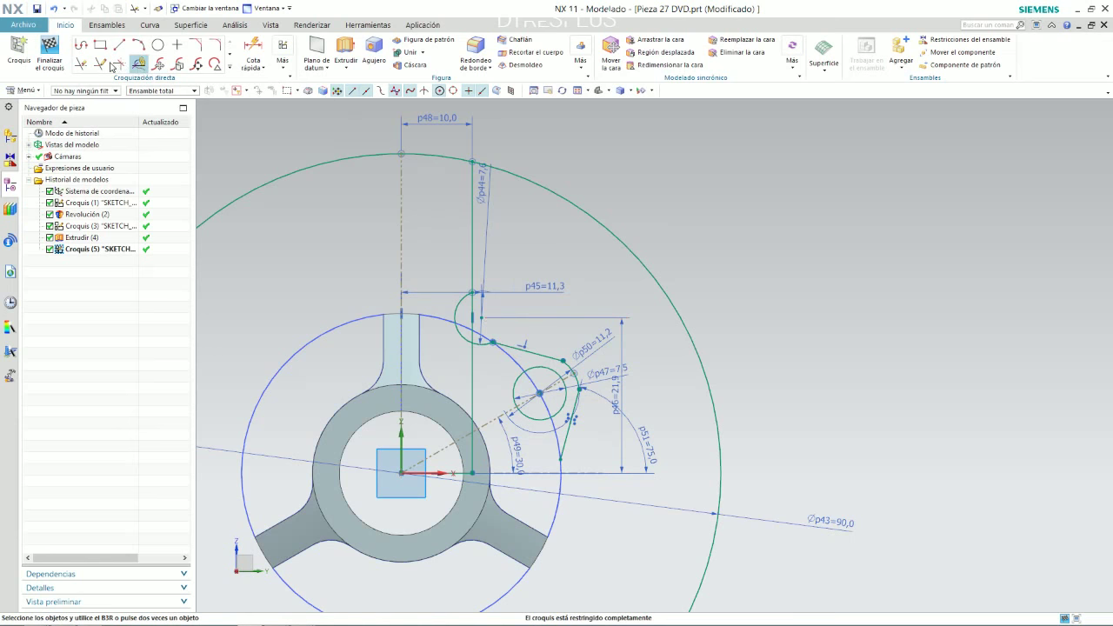
Step: Trim the excess vertical line below the arc and the leftover circle segment
{"action": "left_click", "coordinate": [81, 63]}
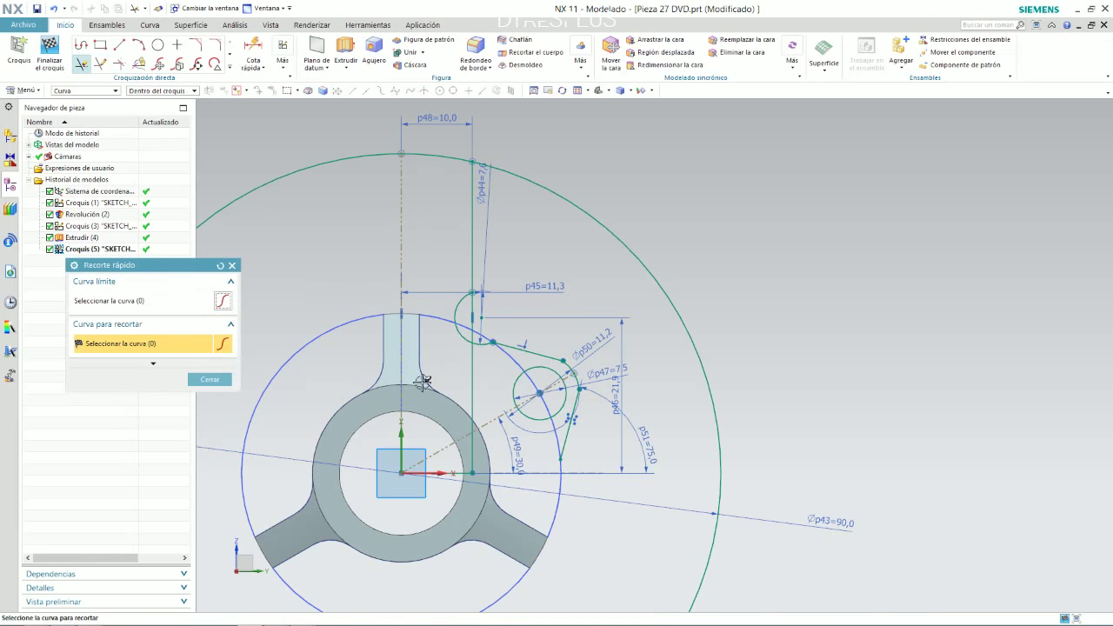
{"action": "left_click", "coordinate": [473, 453]}
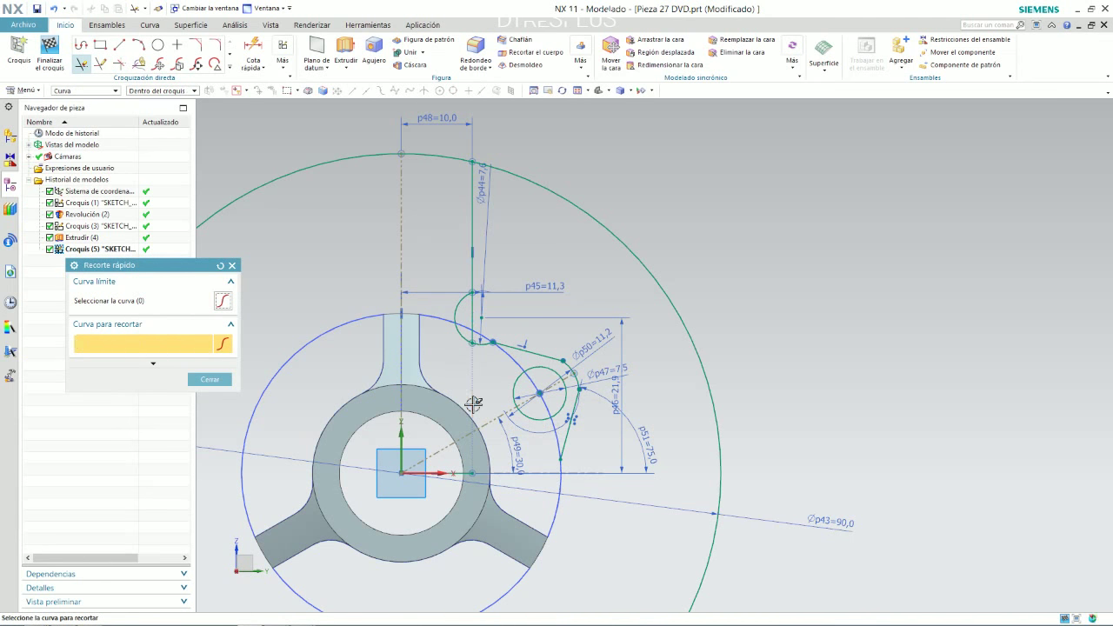
{"action": "left_click", "coordinate": [474, 313]}
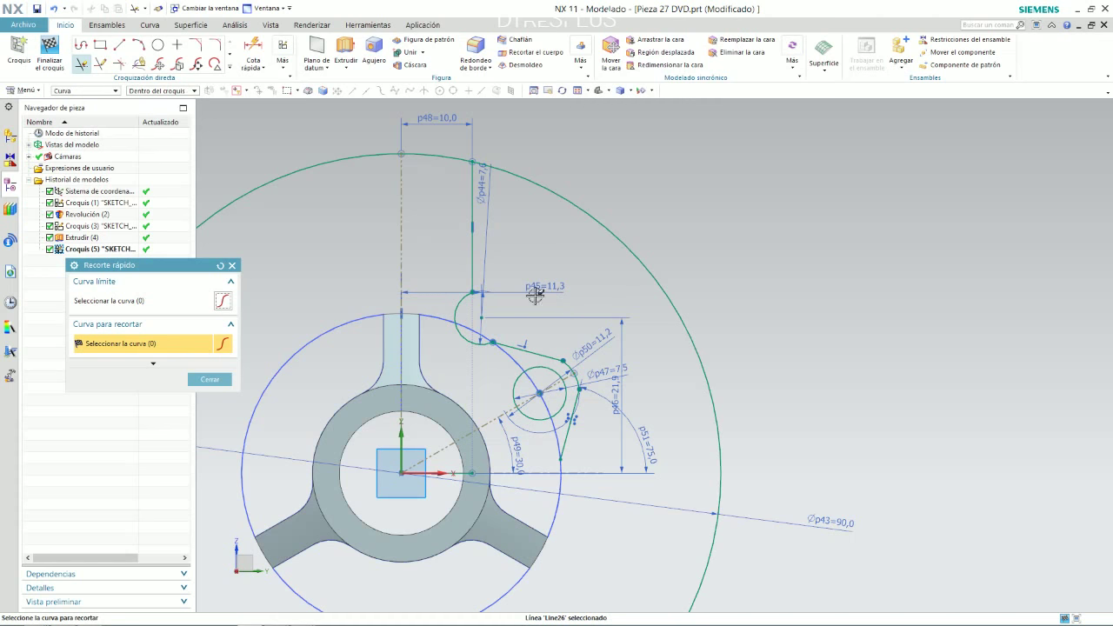
{"action": "scroll", "coordinate": [575, 285], "scroll_direction": "down", "scroll_amount": 2}
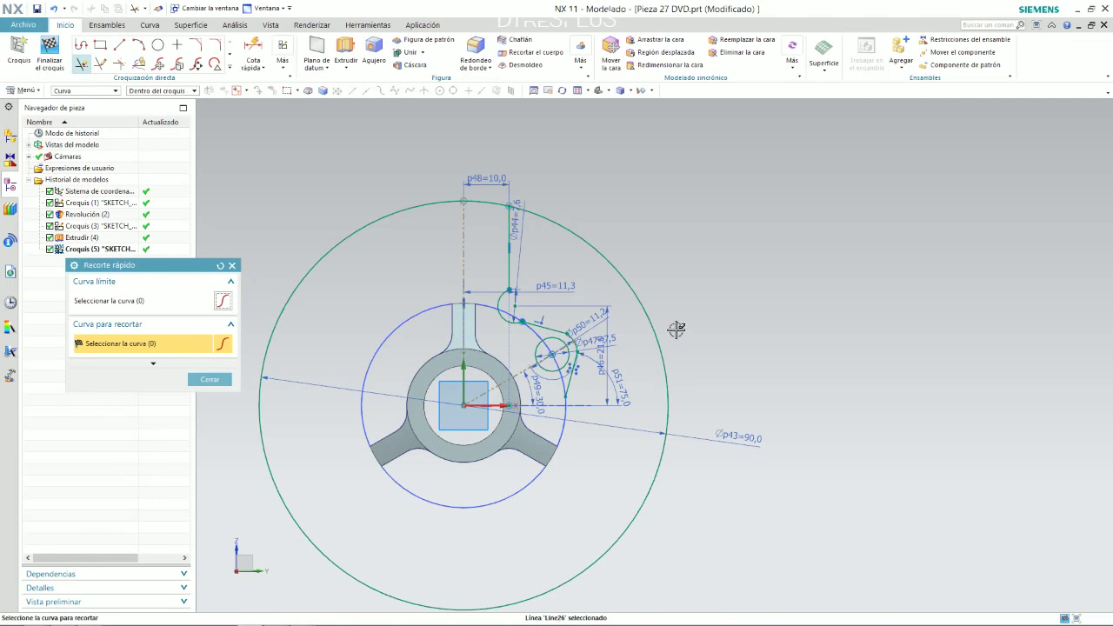
{"action": "key", "text": "Escape"}
{"action": "scroll", "coordinate": [647, 261], "scroll_direction": "up", "scroll_amount": 3}
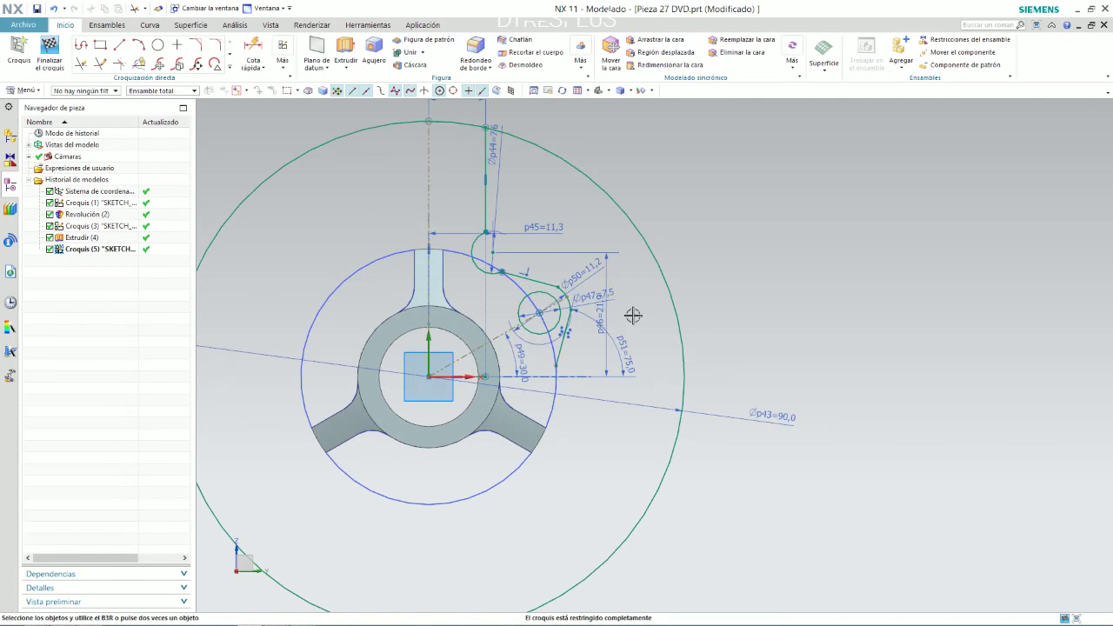
{"action": "scroll", "coordinate": [623, 287], "scroll_direction": "up", "scroll_amount": 2}
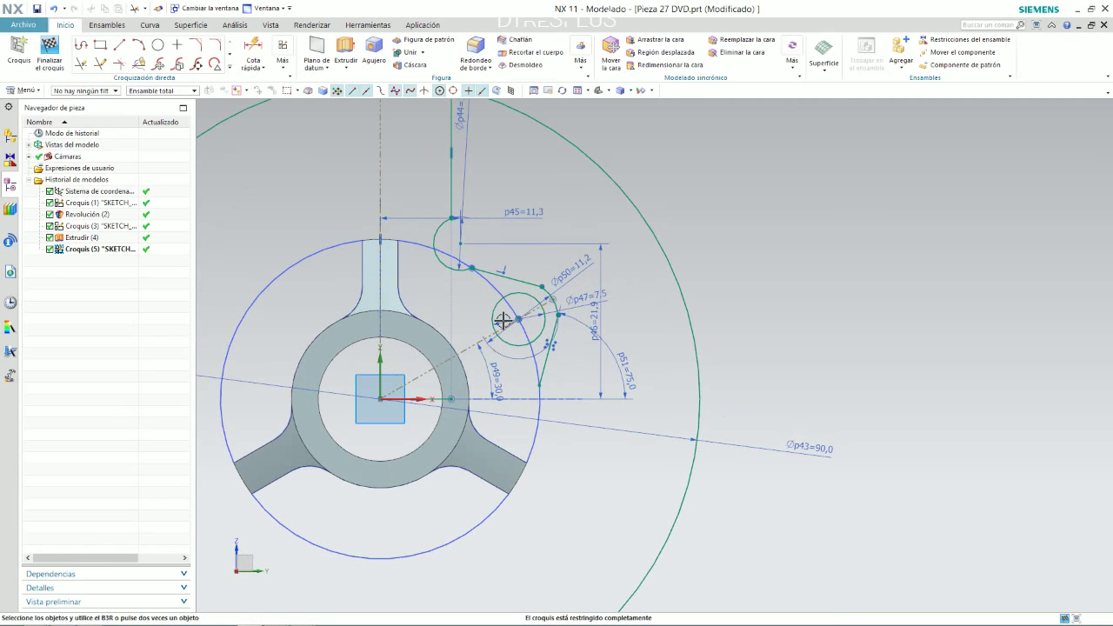
{"action": "scroll", "coordinate": [465, 350], "scroll_direction": "down", "scroll_amount": 2}
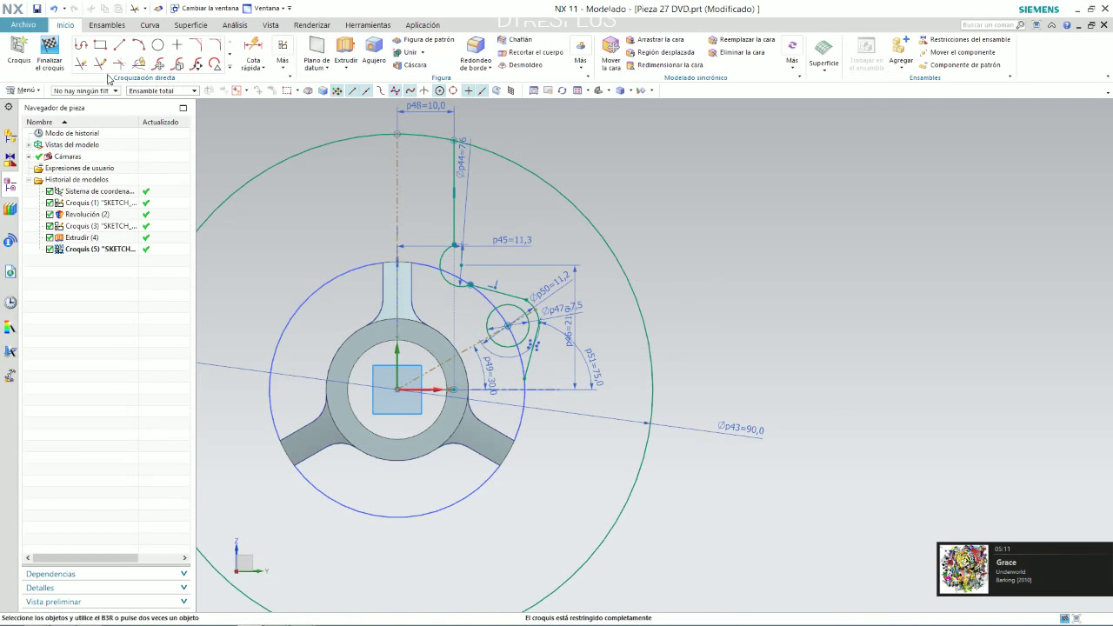
Step: Start Mirror Curve and switch the selection filter to Curva única
{"action": "left_click", "coordinate": [228, 69]}
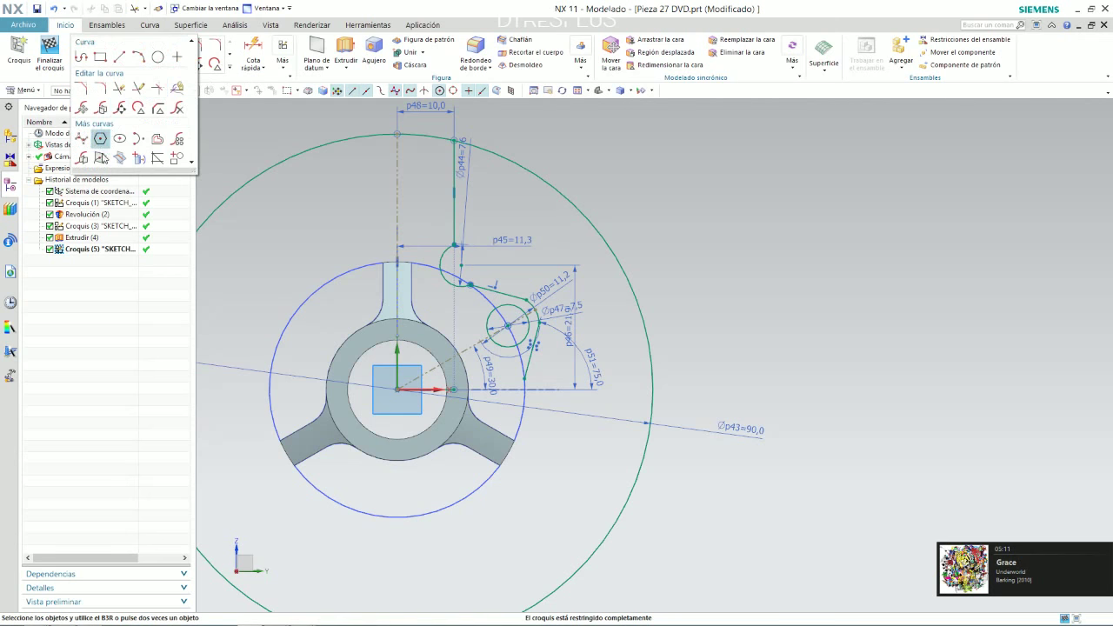
{"action": "left_click", "coordinate": [97, 161]}
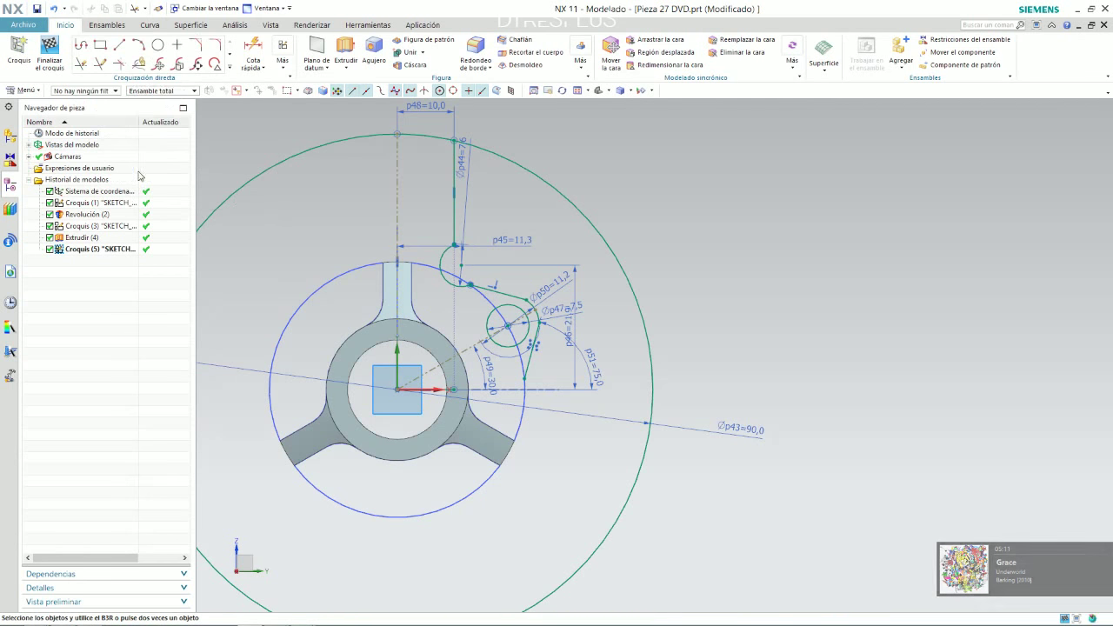
{"action": "left_click", "coordinate": [453, 172]}
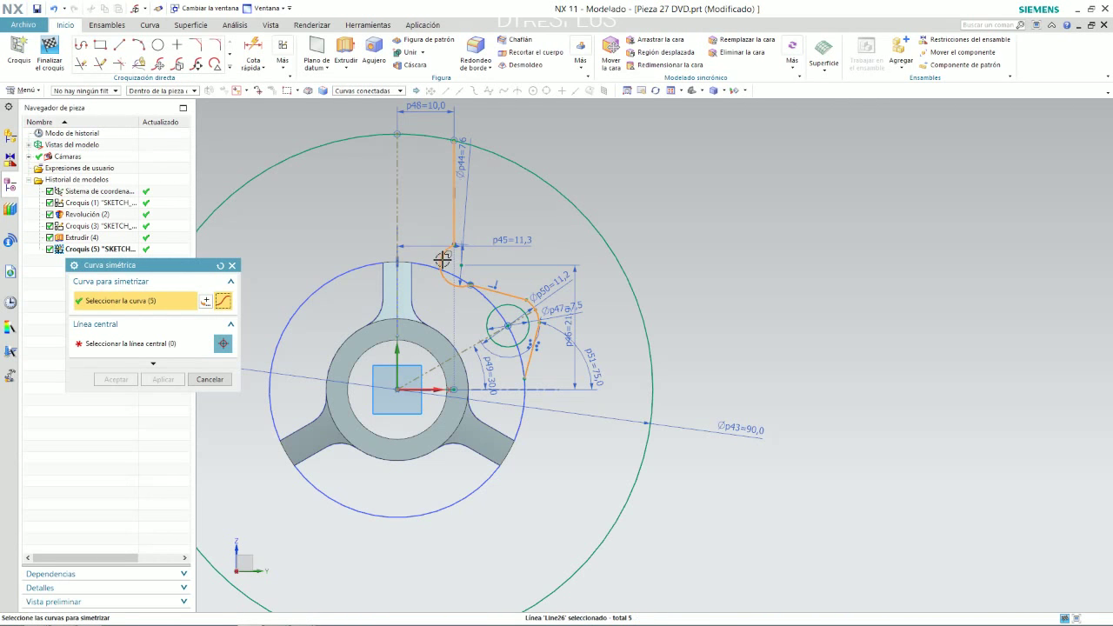
{"action": "left_click", "coordinate": [219, 265]}
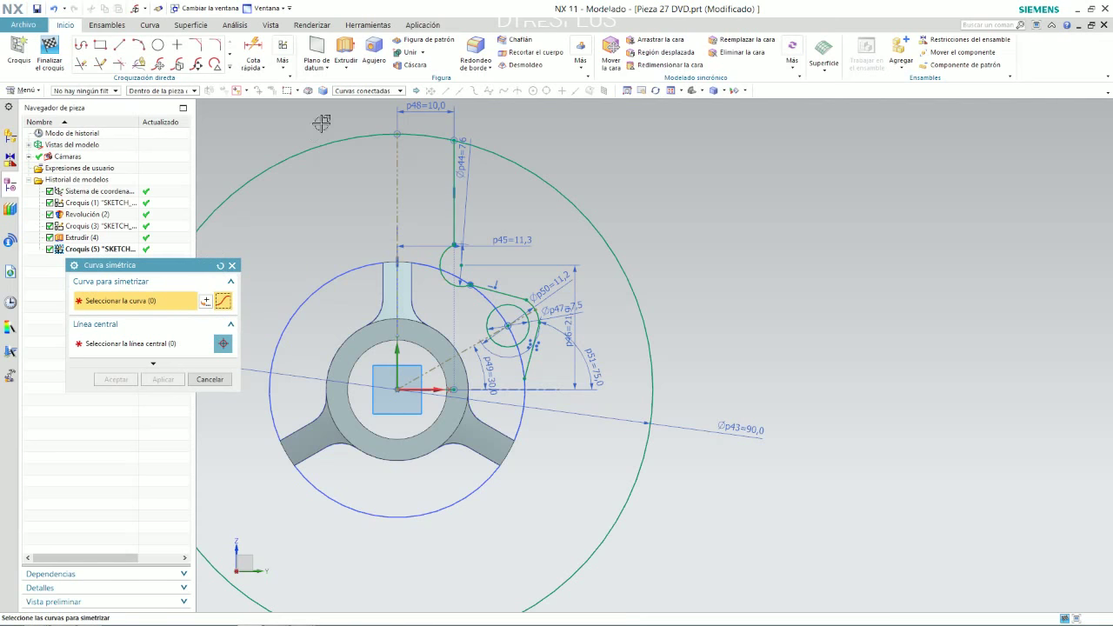
{"action": "left_click", "coordinate": [377, 92]}
{"action": "left_click", "coordinate": [370, 102]}
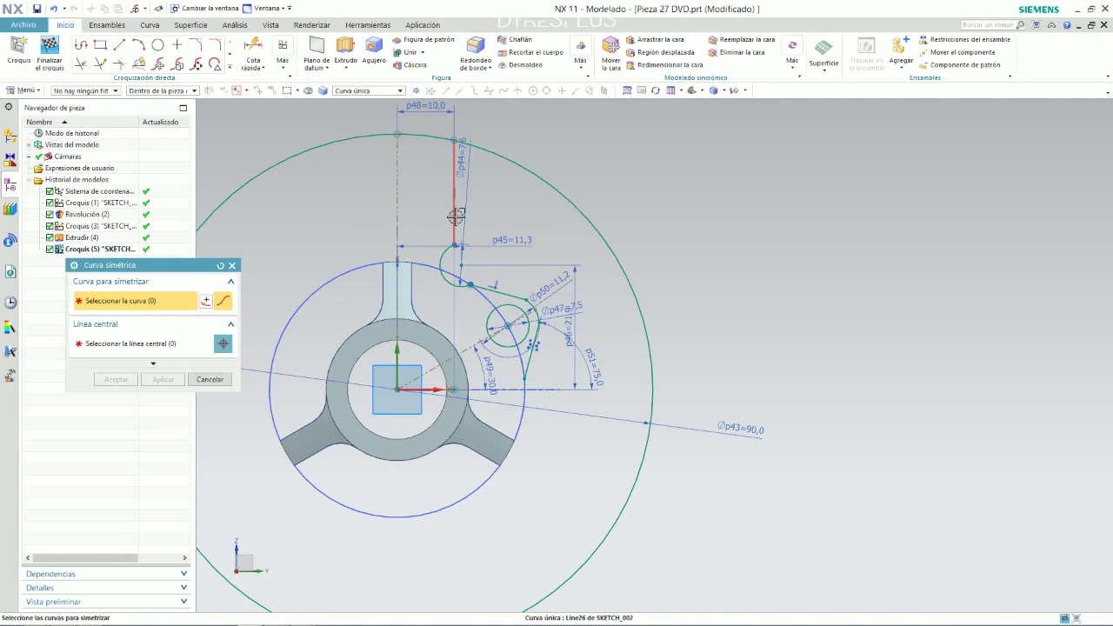
Step: Mirror the vertical side line and small arc across the dashed diagonal centre line
{"action": "left_click", "coordinate": [456, 216]}
{"action": "left_click", "coordinate": [442, 263]}
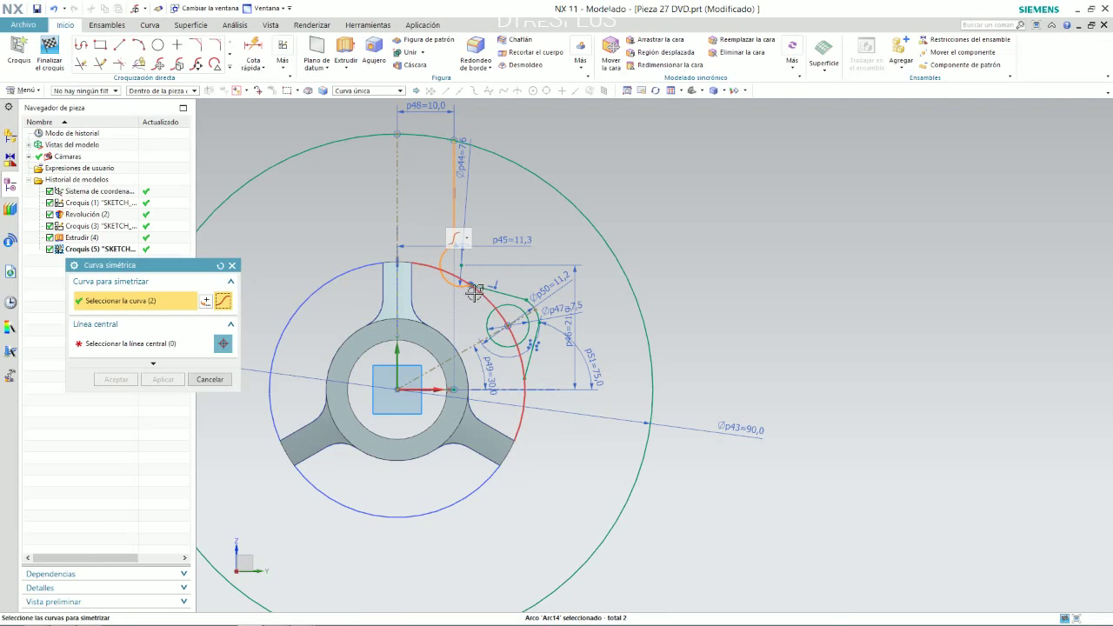
{"action": "left_click", "coordinate": [139, 343]}
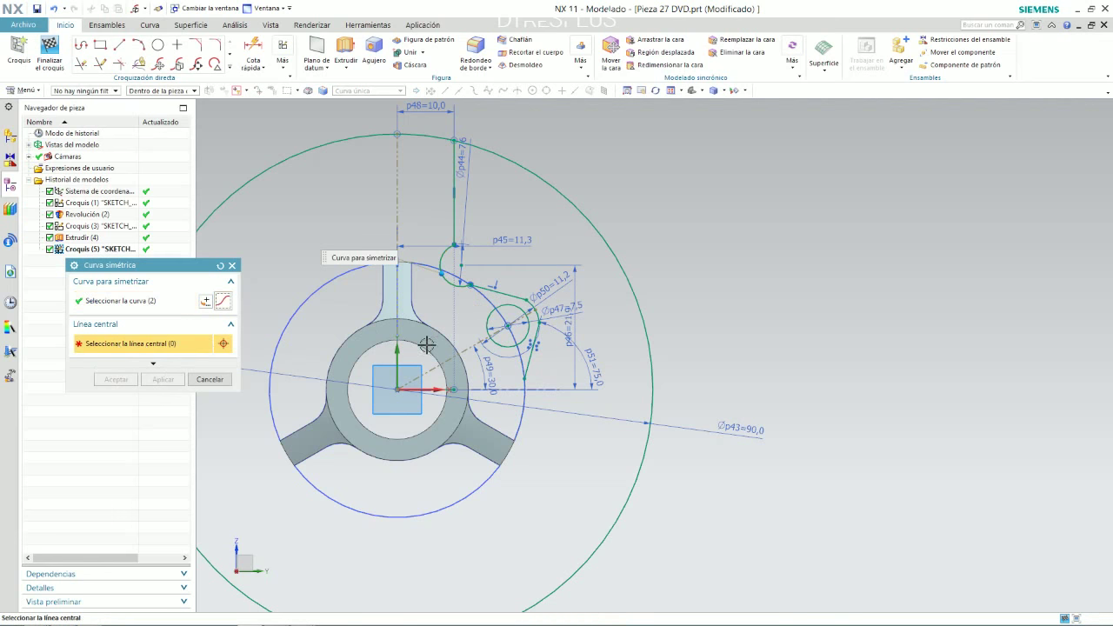
{"action": "left_click", "coordinate": [466, 349]}
{"action": "middle_click", "coordinate": [466, 349]}
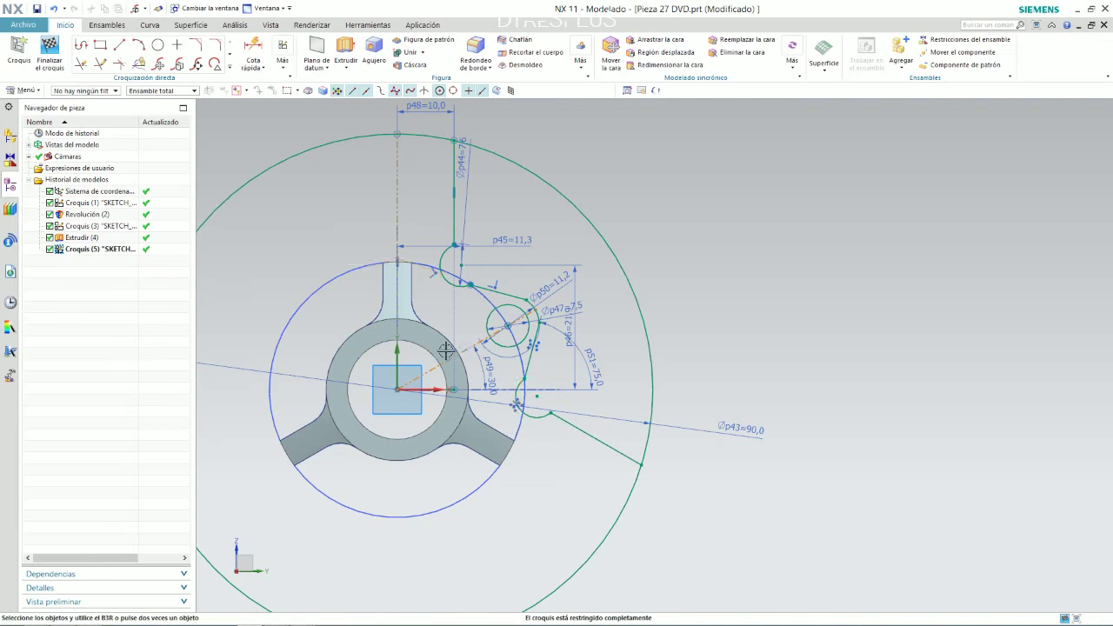
{"action": "scroll", "coordinate": [736, 310], "scroll_direction": "down", "scroll_amount": 2}
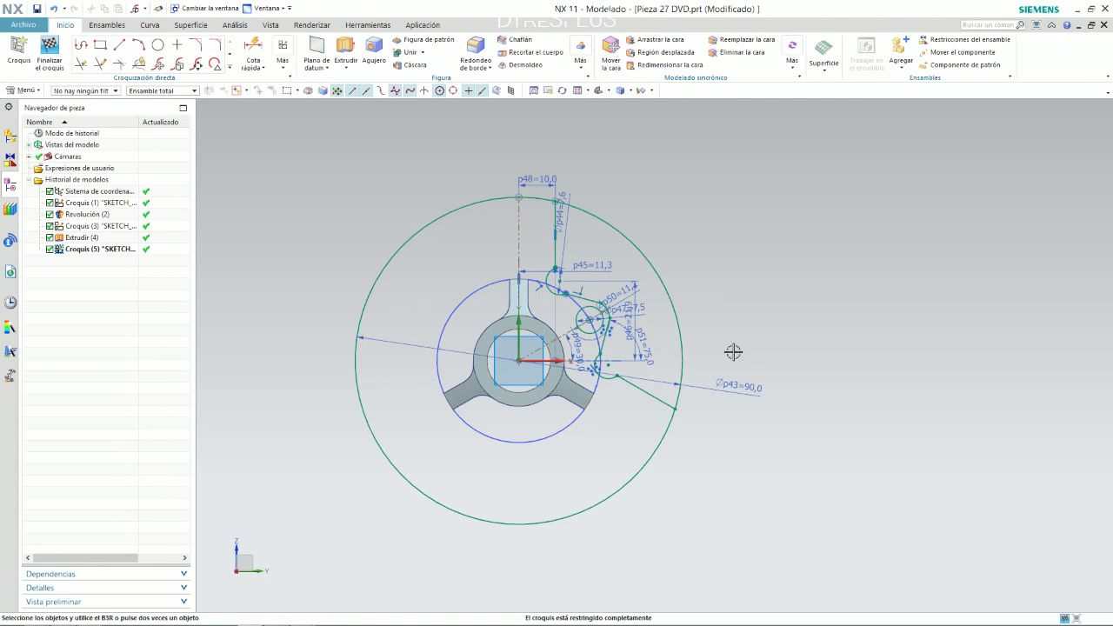
{"action": "scroll", "coordinate": [733, 351], "scroll_direction": "up", "scroll_amount": 1}
Step: In Curva con patrón, select the connected arm outline and the small circle
{"action": "left_click", "coordinate": [230, 69]}
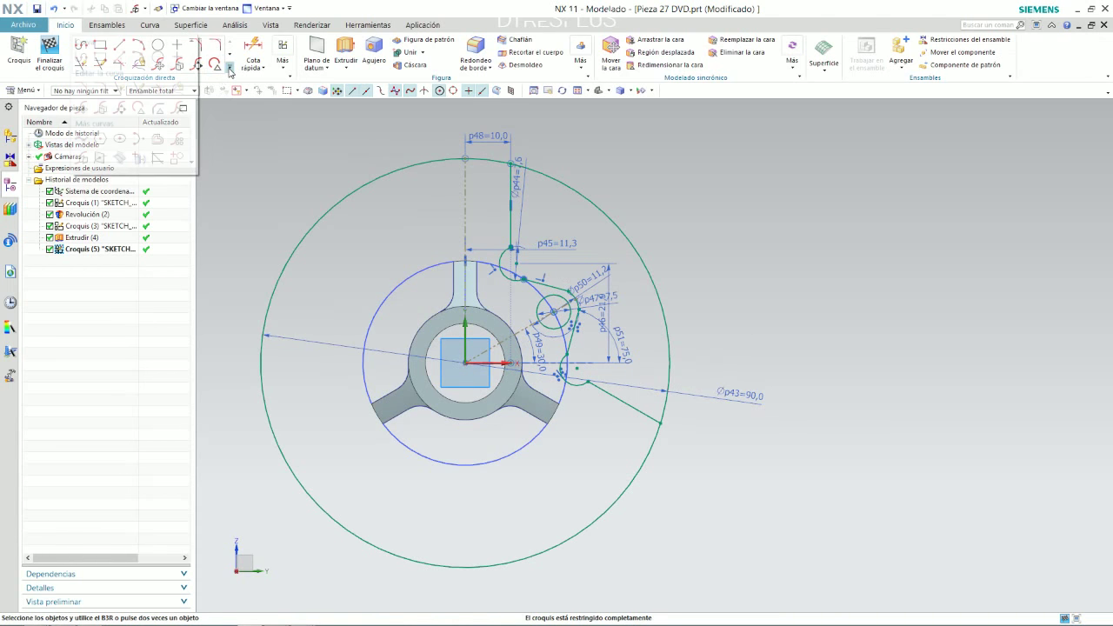
{"action": "left_click", "coordinate": [179, 139]}
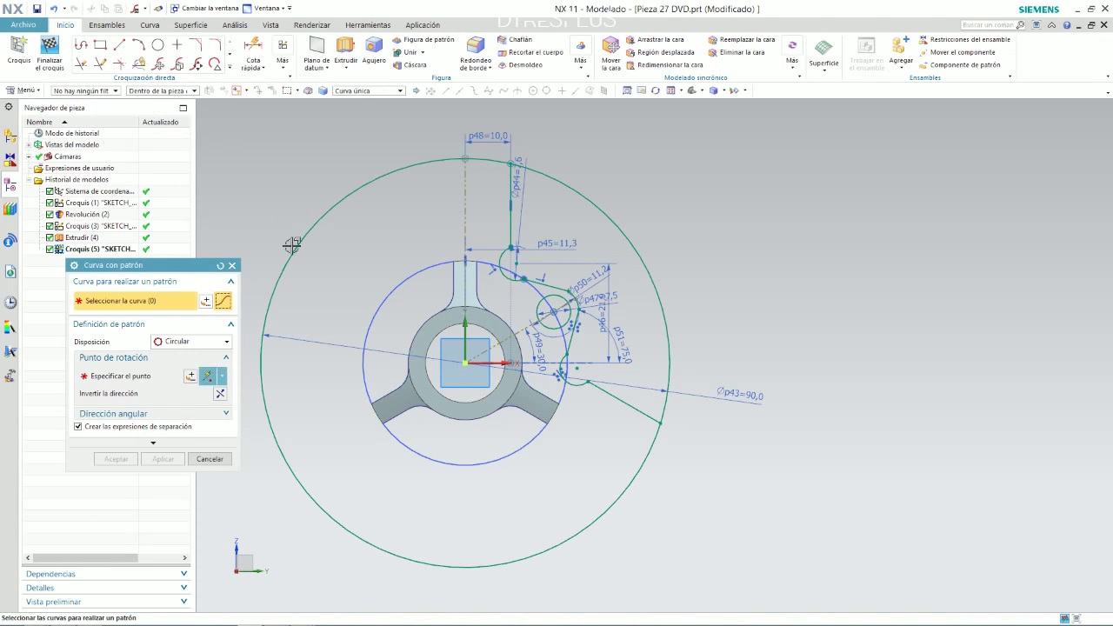
{"action": "scroll", "coordinate": [514, 170], "scroll_direction": "up", "scroll_amount": 2}
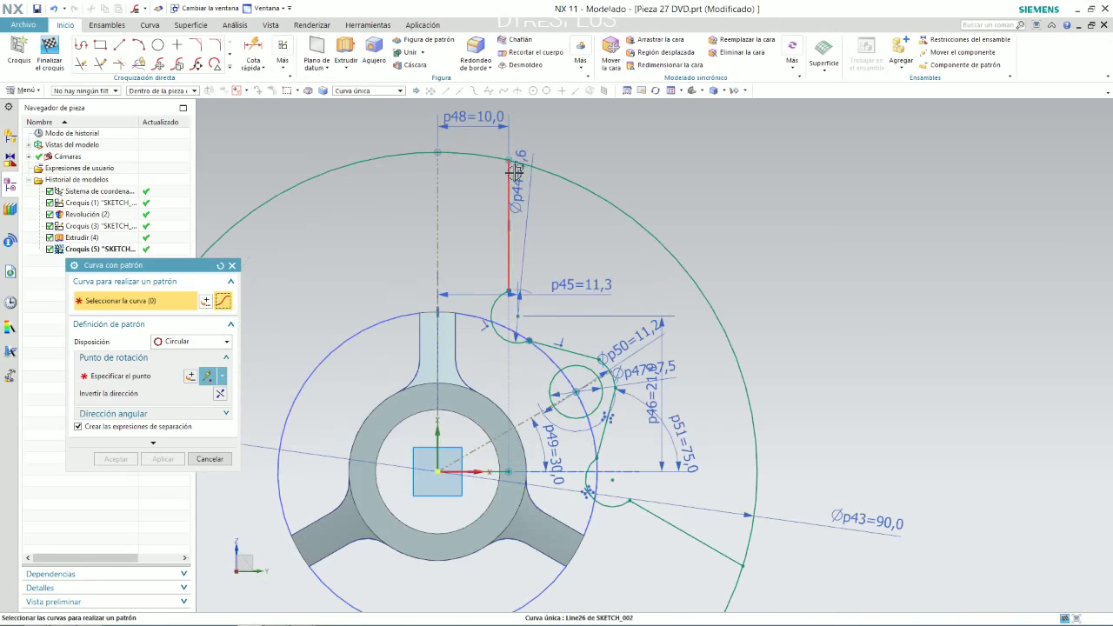
{"action": "left_click", "coordinate": [357, 90]}
{"action": "left_click", "coordinate": [377, 110]}
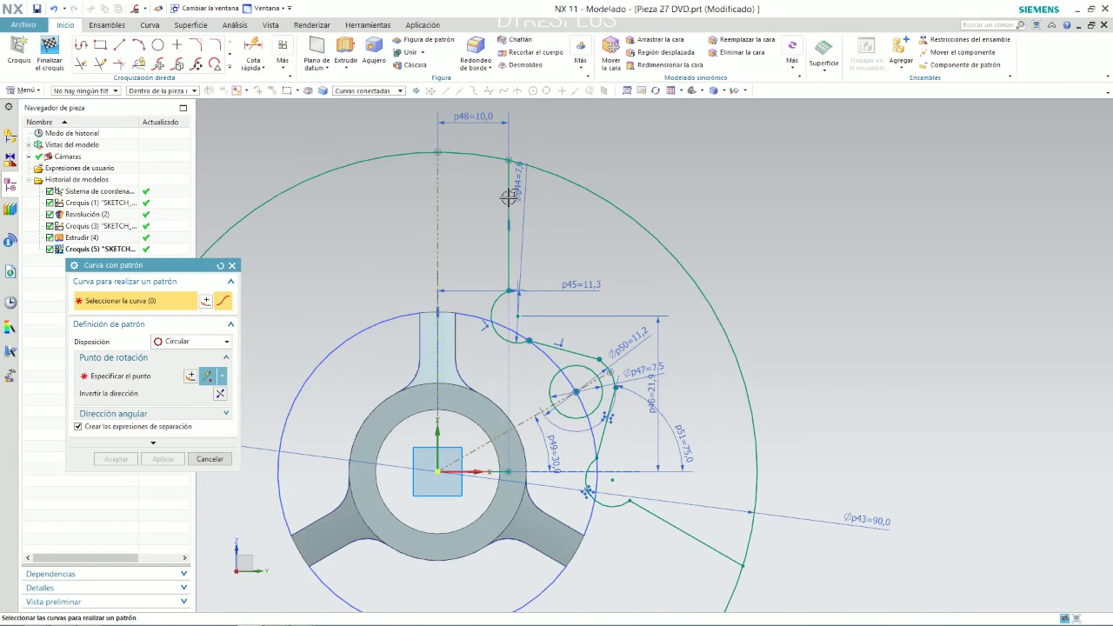
{"action": "left_click", "coordinate": [508, 198]}
{"action": "scroll", "coordinate": [468, 233], "scroll_direction": "down", "scroll_amount": 1}
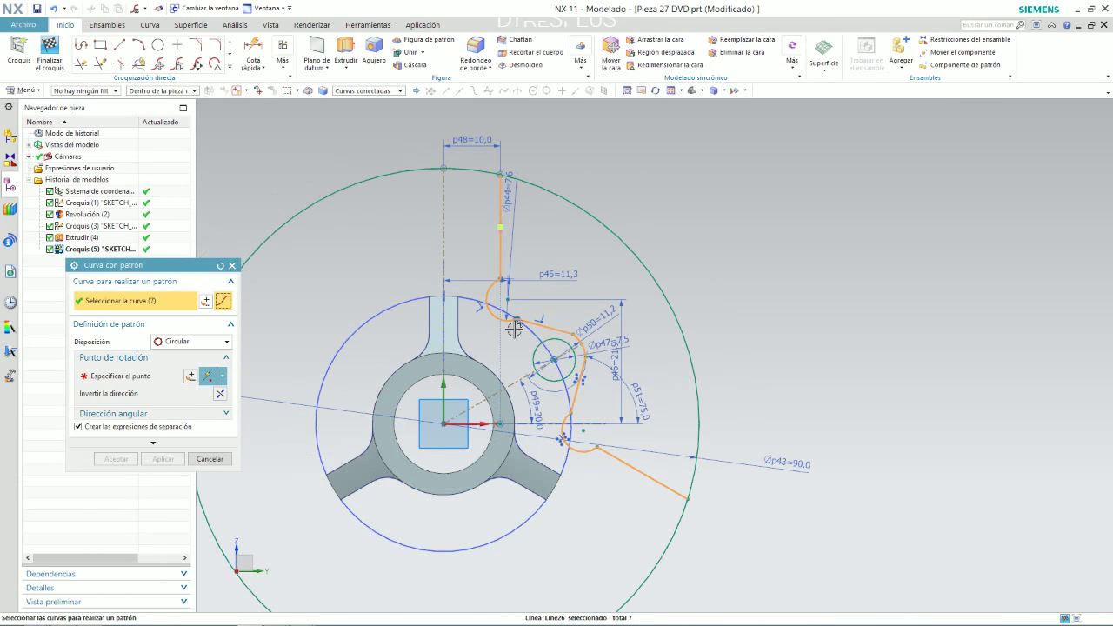
{"action": "scroll", "coordinate": [478, 322], "scroll_direction": "up", "scroll_amount": 2}
{"action": "scroll", "coordinate": [487, 339], "scroll_direction": "up", "scroll_amount": 2}
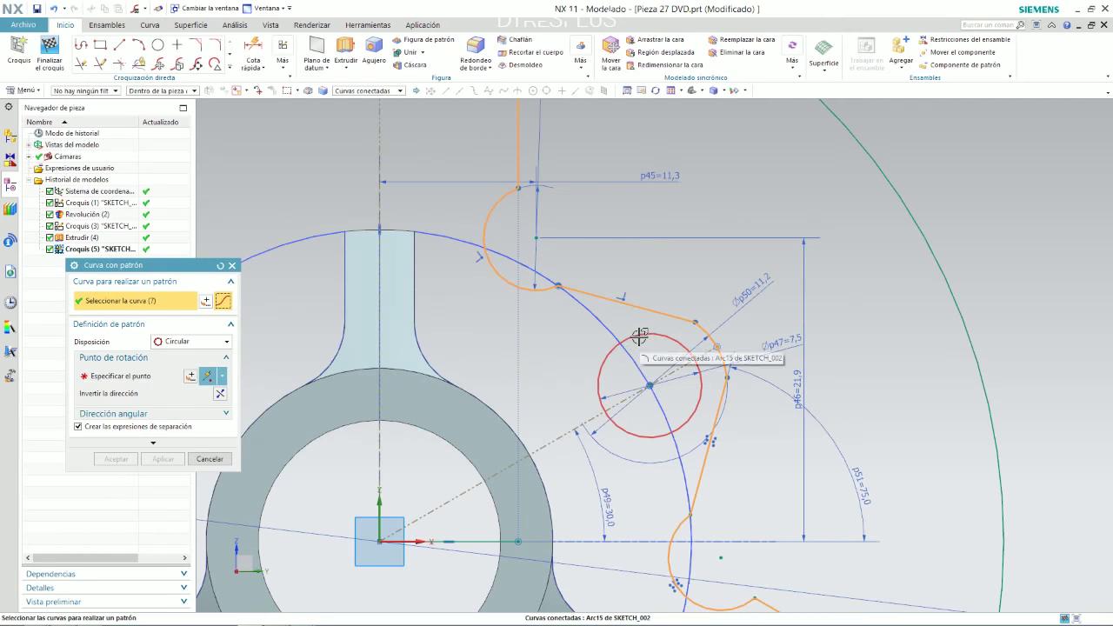
{"action": "left_click", "coordinate": [632, 339]}
{"action": "scroll", "coordinate": [557, 330], "scroll_direction": "down", "scroll_amount": 3}
{"action": "scroll", "coordinate": [609, 348], "scroll_direction": "down", "scroll_amount": 3}
{"action": "scroll", "coordinate": [727, 368], "scroll_direction": "up", "scroll_amount": 2}
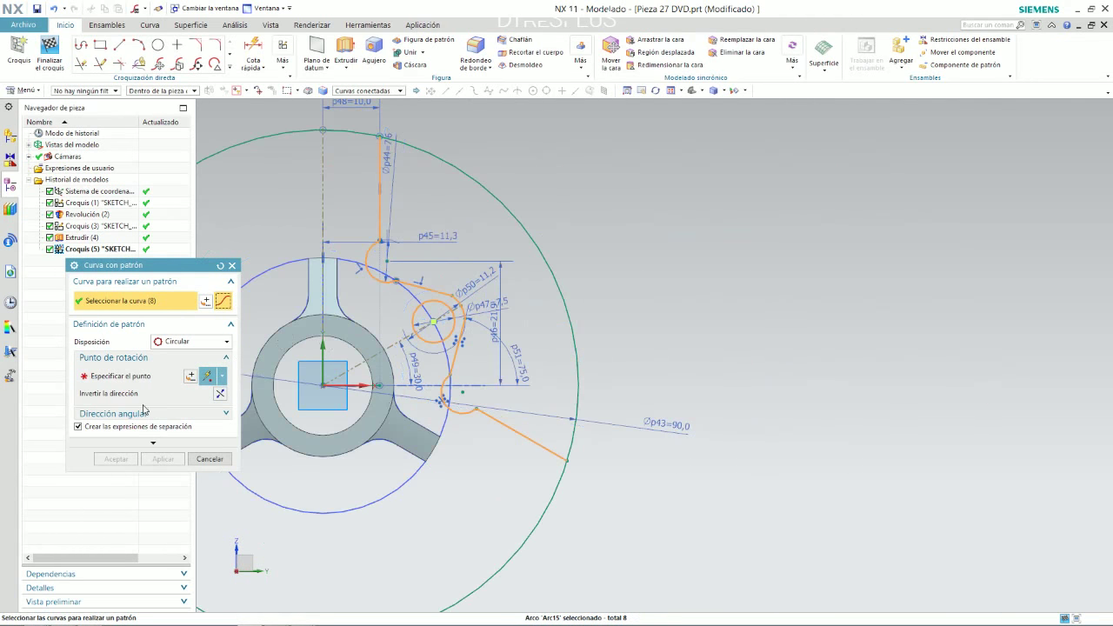
Step: Set the sketch origin as rotation point and create the circular three-arm pattern
{"action": "left_click", "coordinate": [133, 378]}
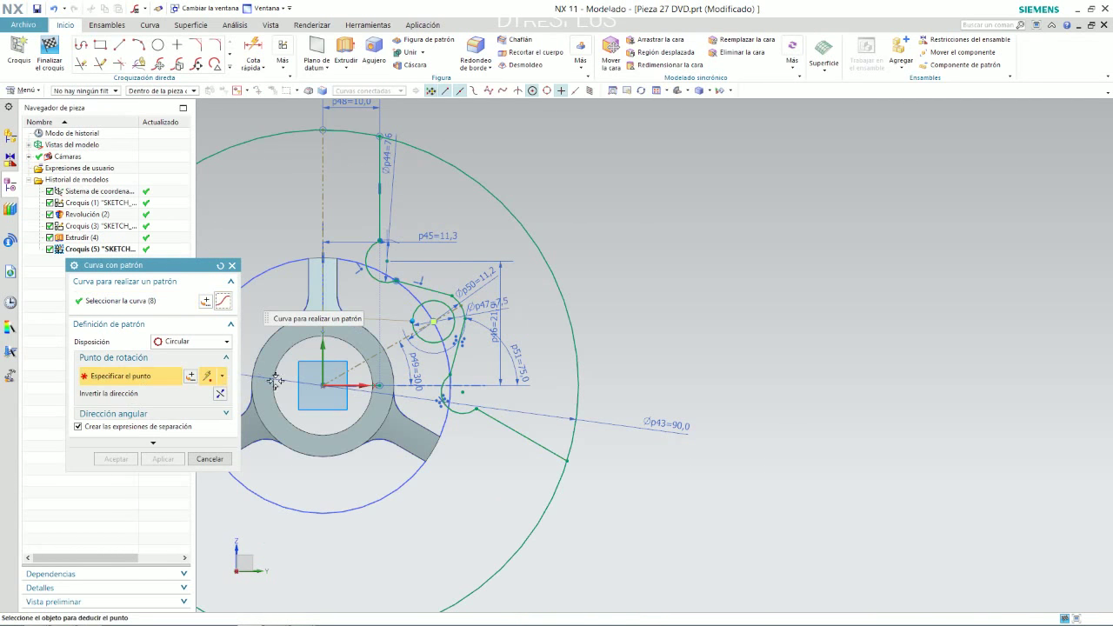
{"action": "right_click", "coordinate": [322, 385]}
{"action": "left_click", "coordinate": [371, 111]}
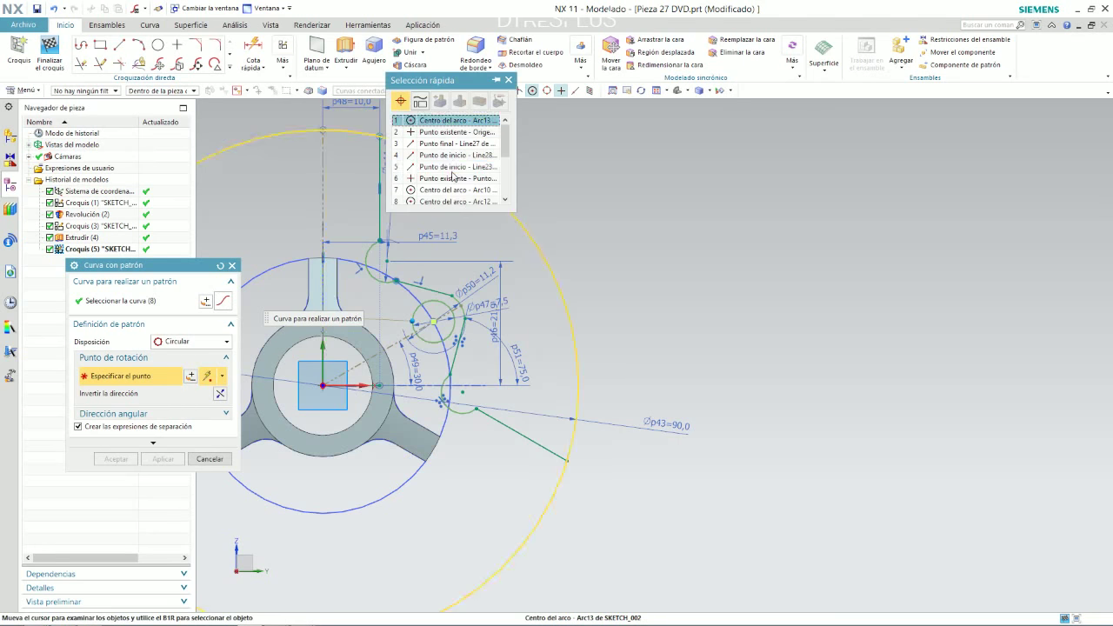
{"action": "left_click", "coordinate": [477, 133]}
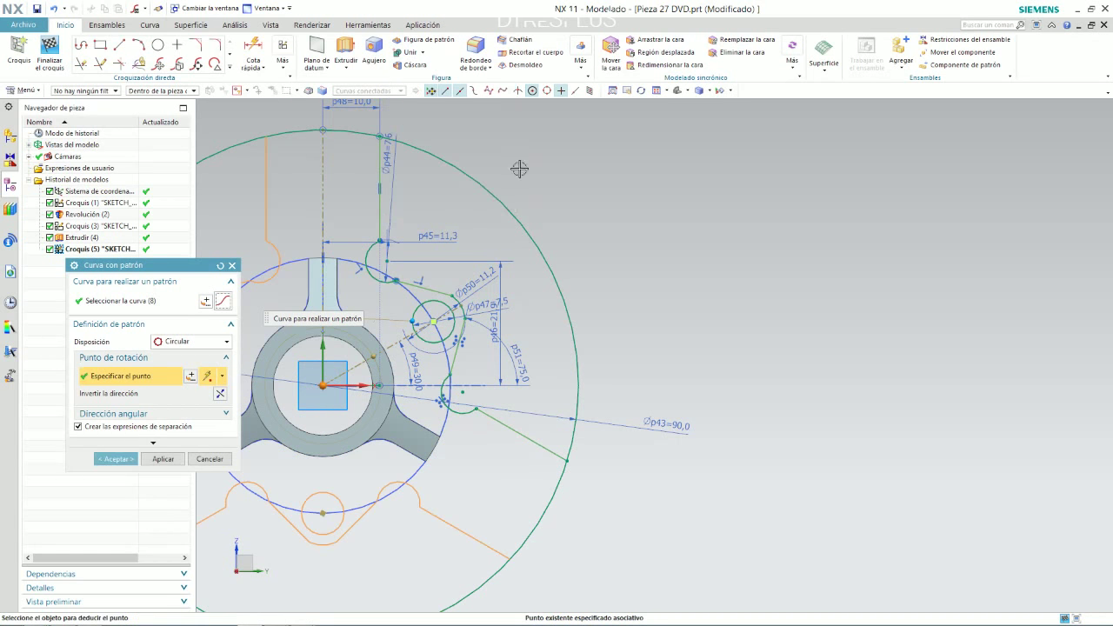
{"action": "scroll", "coordinate": [616, 318], "scroll_direction": "down", "scroll_amount": 3}
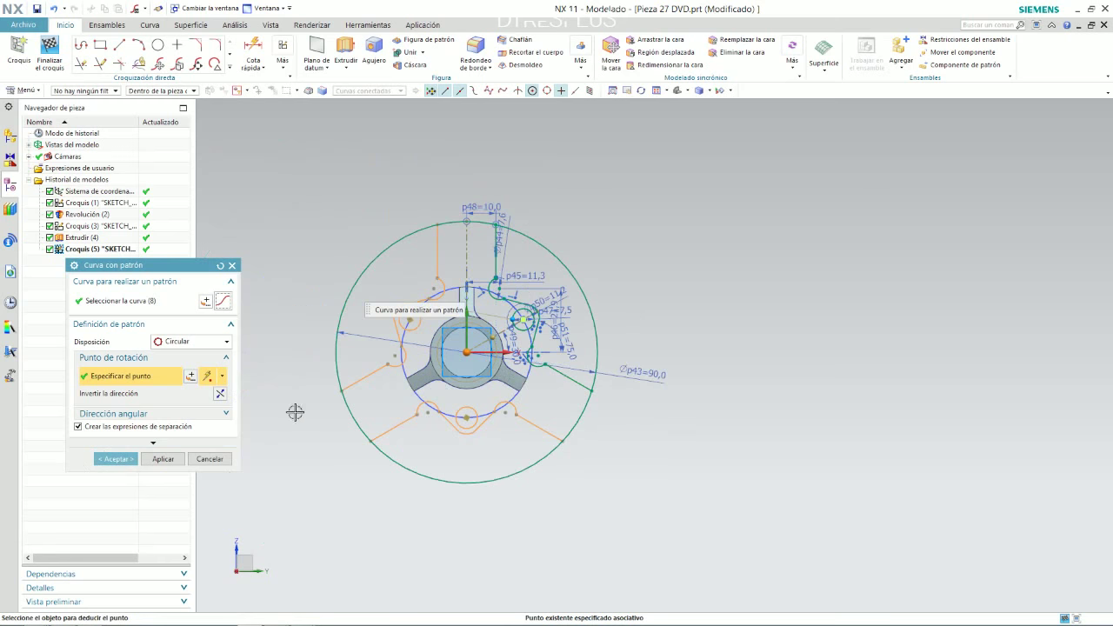
{"action": "left_click", "coordinate": [107, 461]}
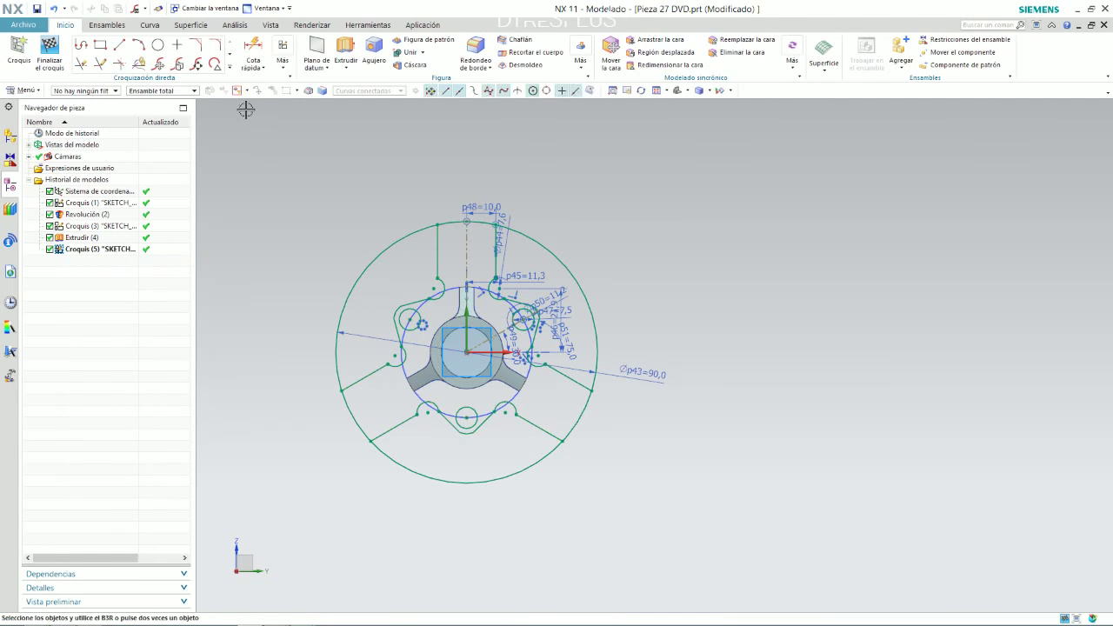
Step: Quick Trim the upper-left, upper-right and bottom arcs of the outer circle
{"action": "left_click", "coordinate": [83, 65]}
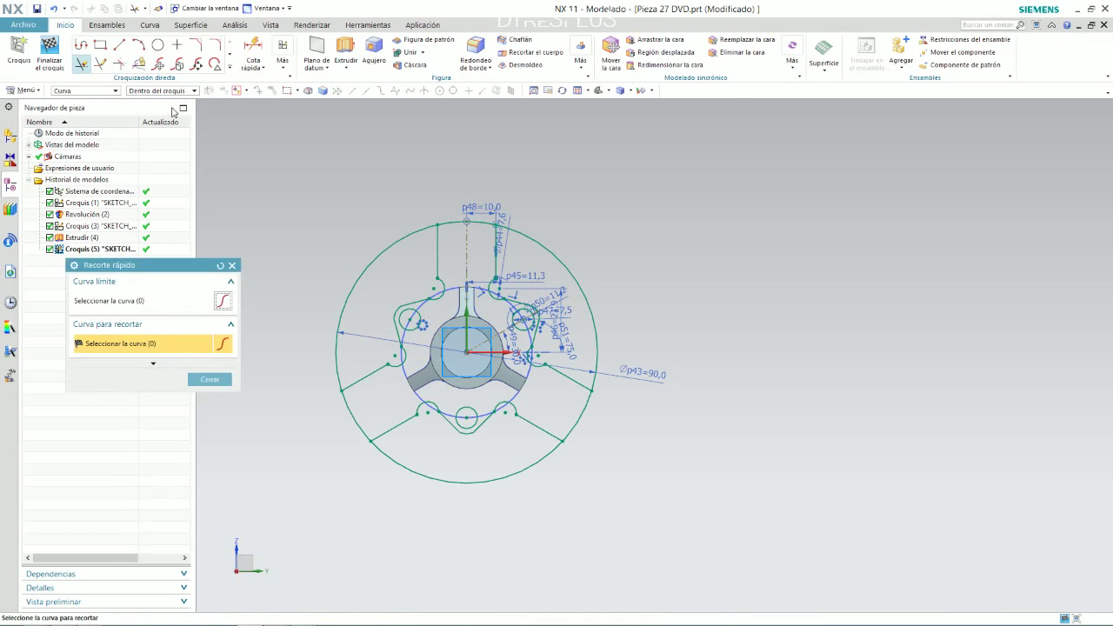
{"action": "left_click", "coordinate": [382, 251]}
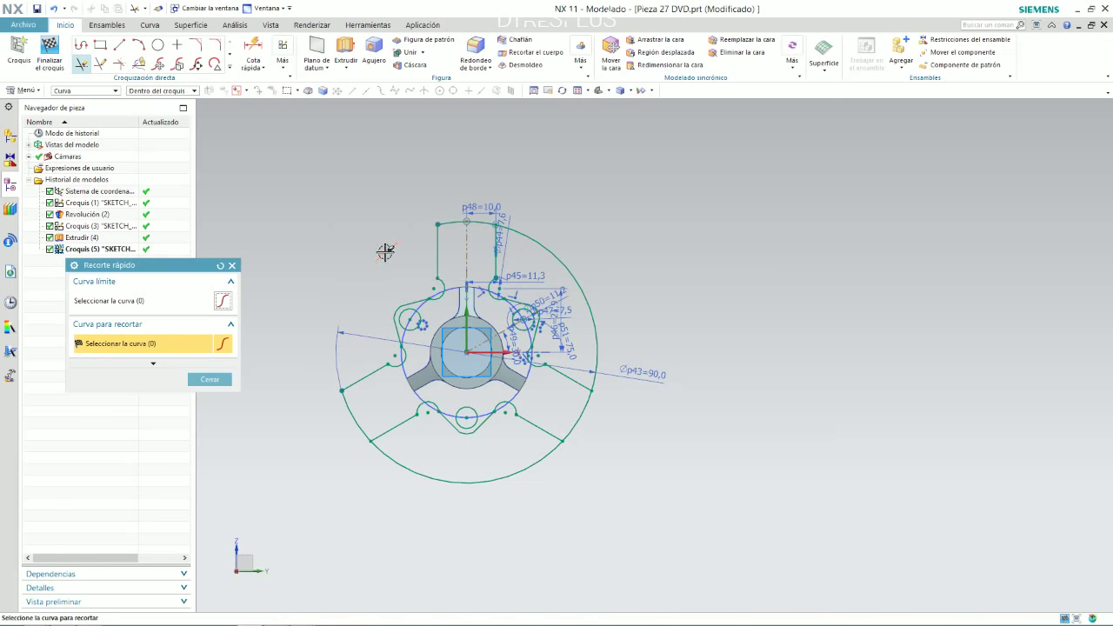
{"action": "left_click", "coordinate": [554, 254]}
{"action": "left_click", "coordinate": [487, 483]}
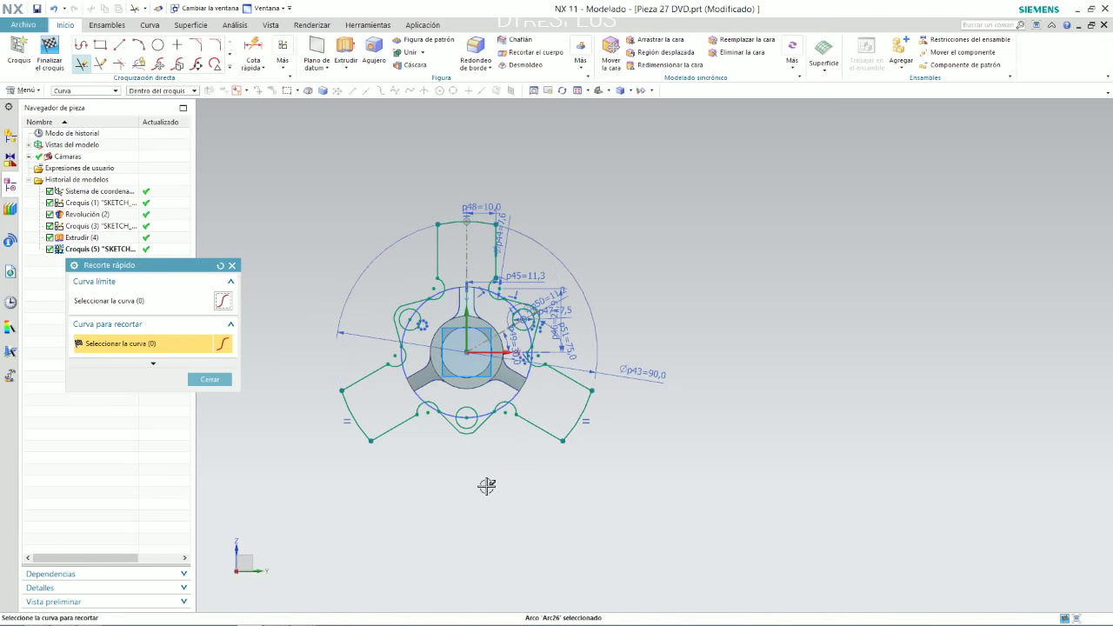
{"action": "left_click", "coordinate": [210, 379]}
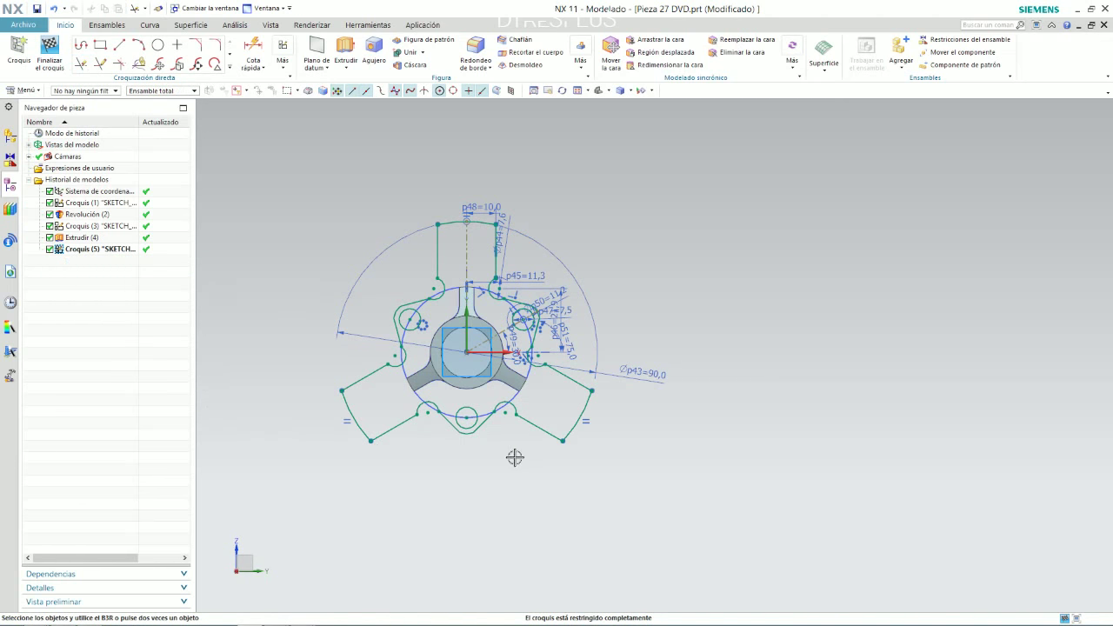
Step: Compare the three-armed outline with the drawing, then finish the sketch
{"action": "scroll", "coordinate": [487, 353], "scroll_direction": "up", "scroll_amount": 3}
{"action": "key", "text": "alt+Tab"}
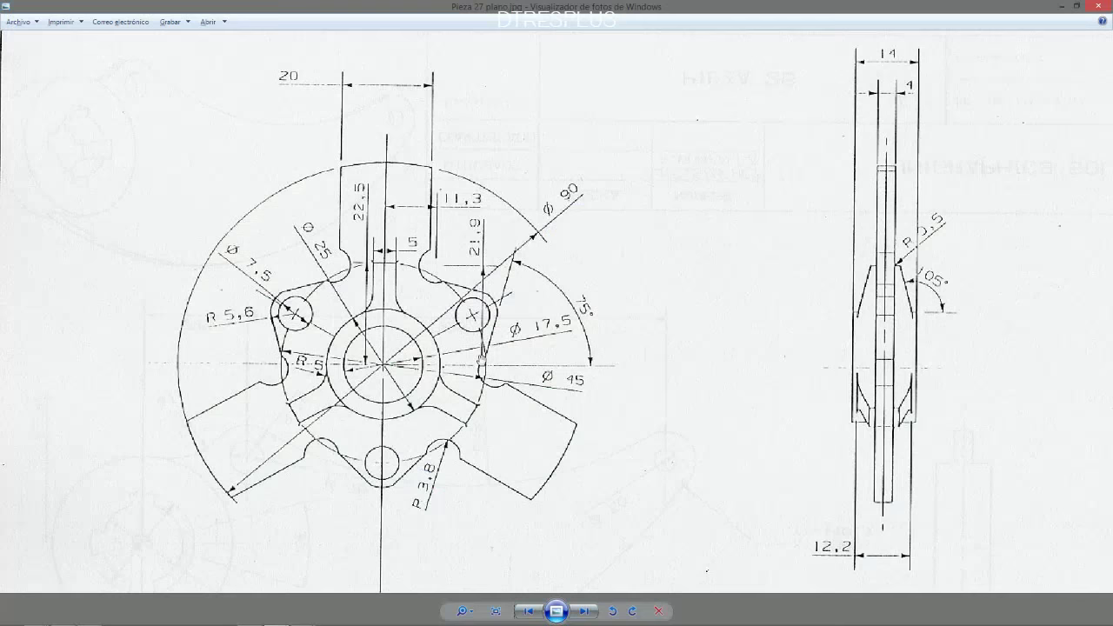
{"action": "key", "text": "alt+Tab"}
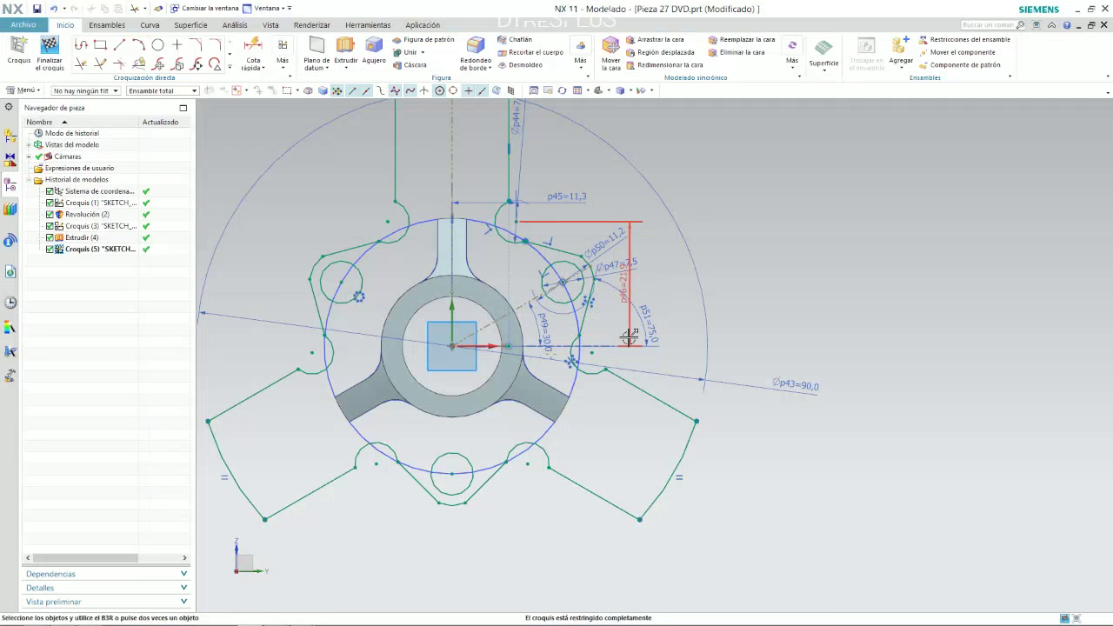
{"action": "key", "text": "alt+Tab"}
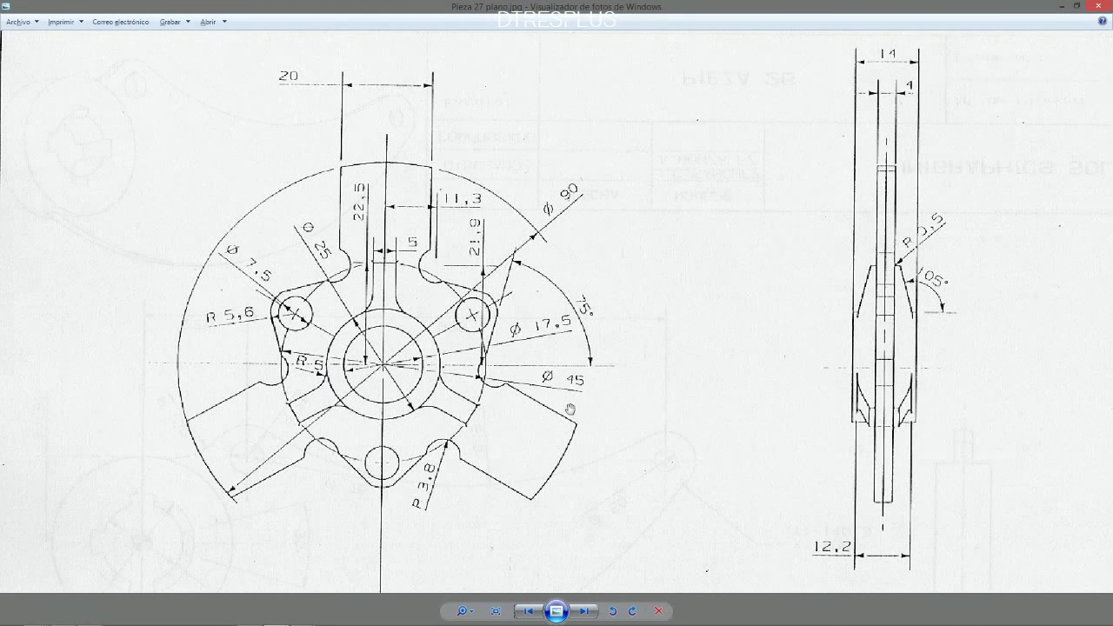
{"action": "key", "text": "alt+Tab"}
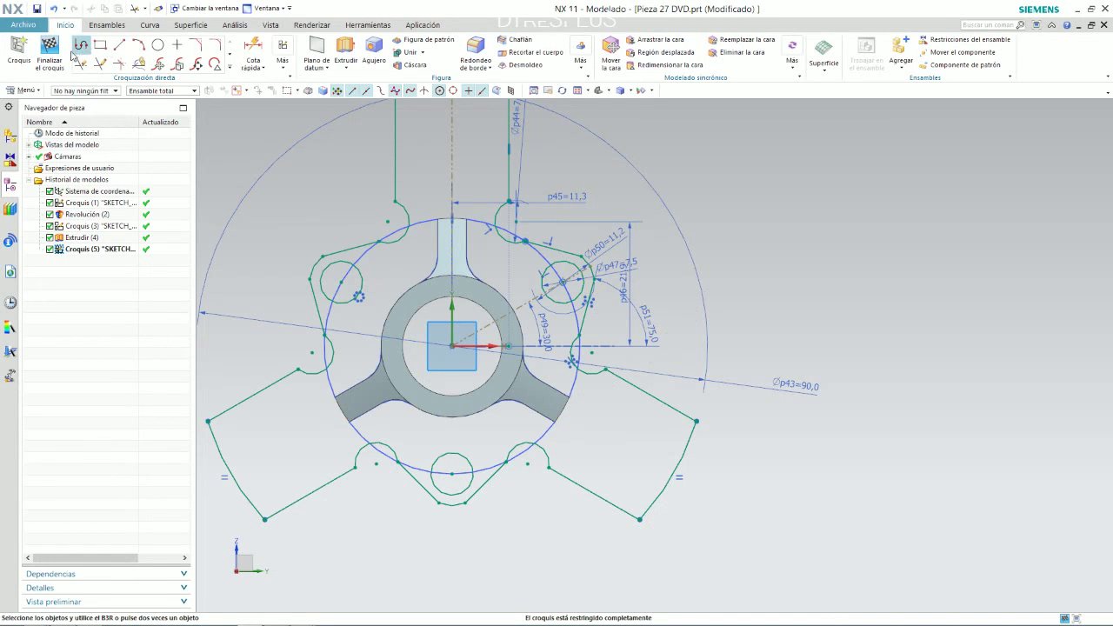
{"action": "left_click", "coordinate": [50, 51]}
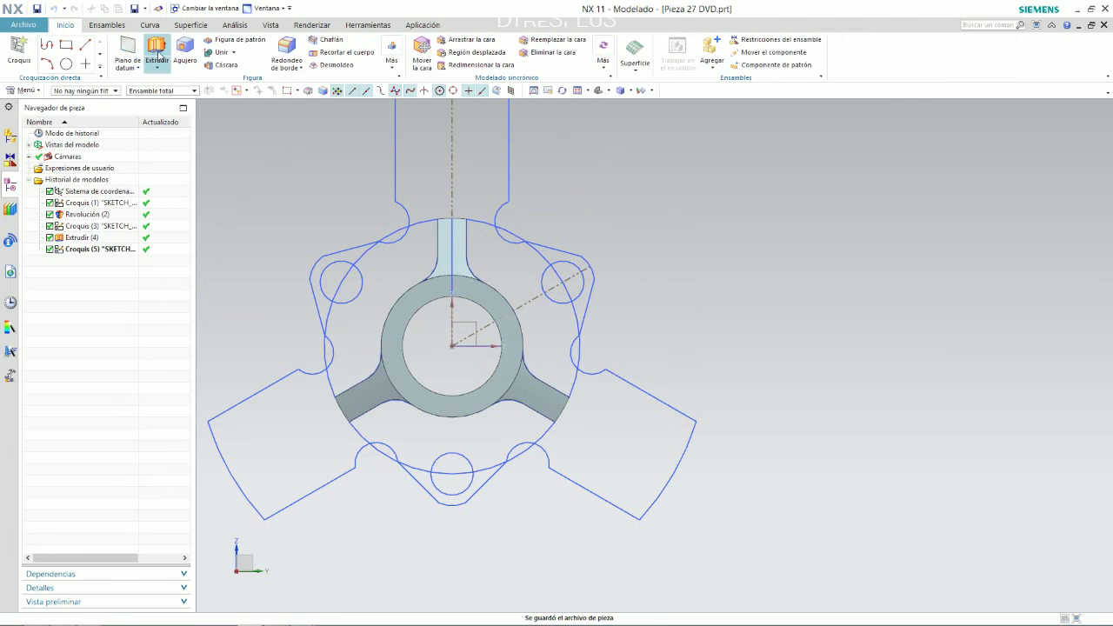
Step: Pick the lobed outline curves plus the three circles as the extrusion section, checking the preview against the drawing
{"action": "left_click", "coordinate": [157, 51]}
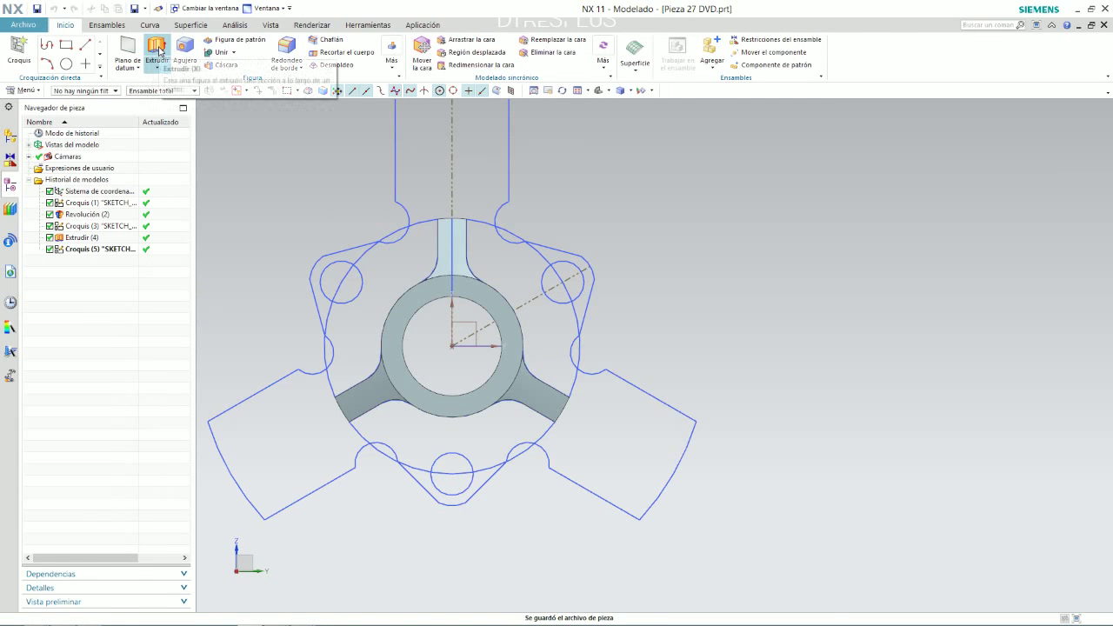
{"action": "left_click", "coordinate": [396, 165]}
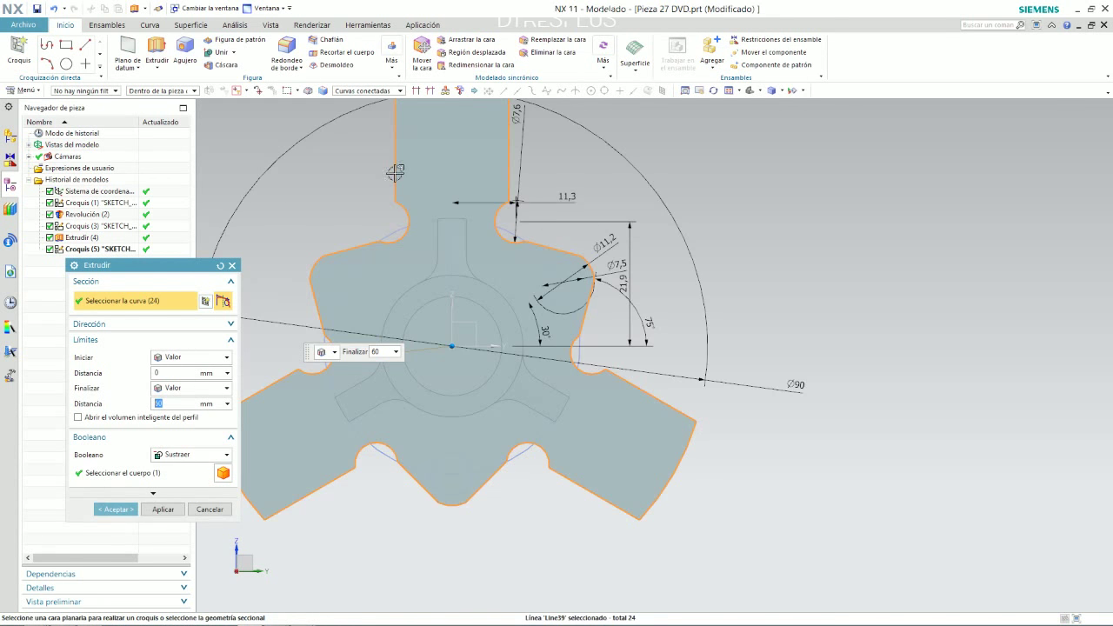
{"action": "left_click", "coordinate": [359, 279]}
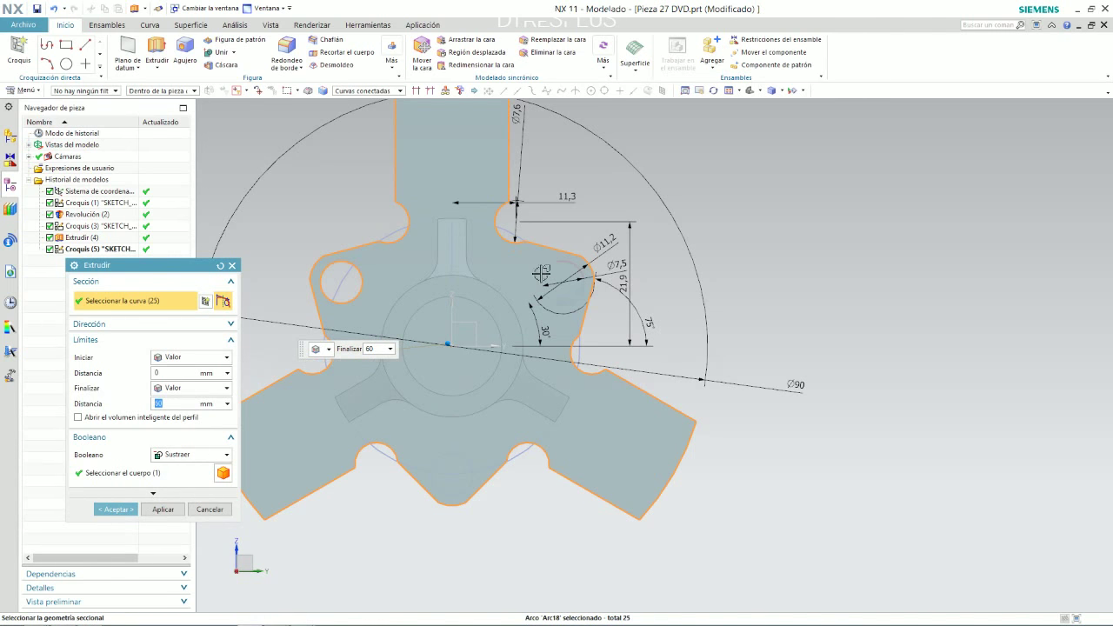
{"action": "left_click", "coordinate": [541, 273]}
{"action": "left_click", "coordinate": [465, 456]}
{"action": "mouse_move", "coordinate": [463, 423]}
{"action": "middle_mouse_down"}
{"action": "mouse_move", "coordinate": [493, 397]}
{"action": "mouse_move", "coordinate": [418, 382]}
{"action": "middle_mouse_up"}
{"action": "key", "text": "alt+Tab"}
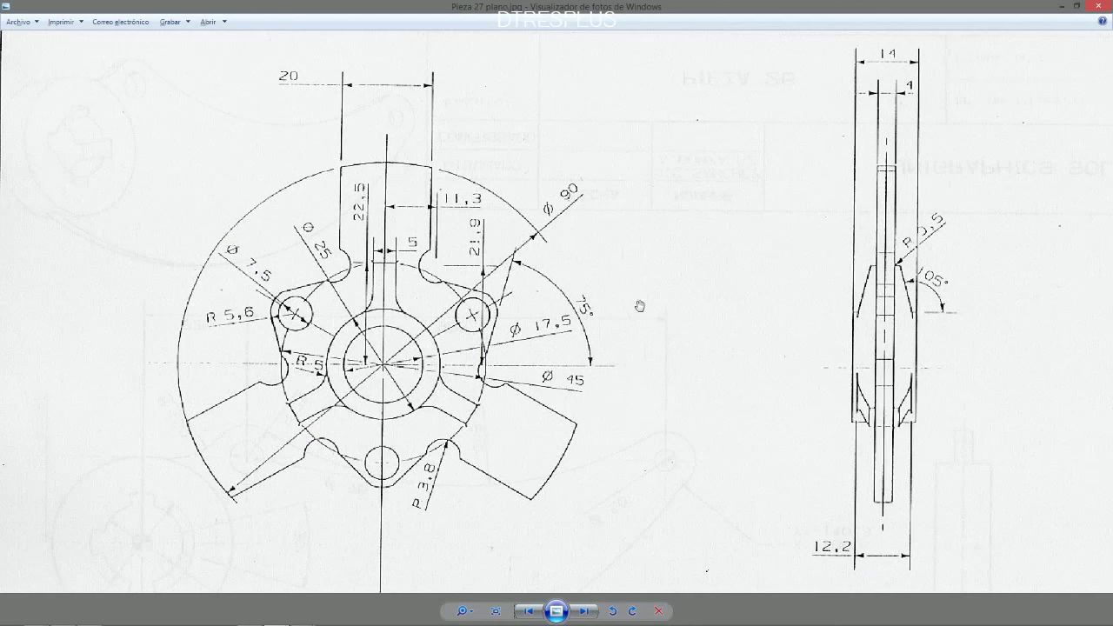
{"action": "key", "text": "alt+Tab"}
Step: Give the extrusion a 2 mm end distance and unite it with the existing body
{"action": "left_click", "coordinate": [179, 358]}
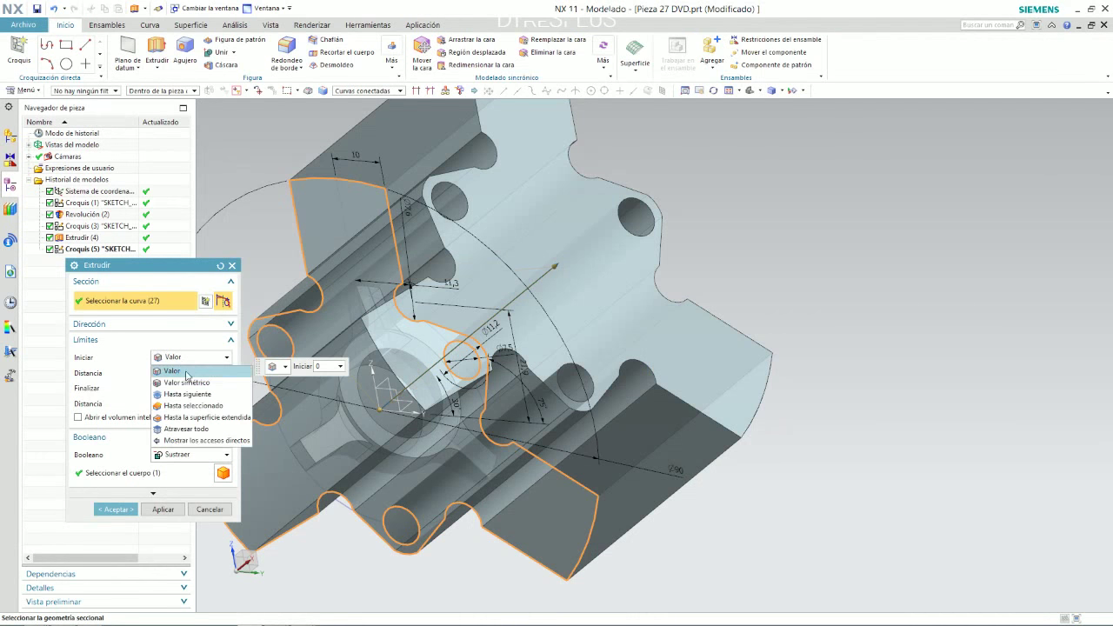
{"action": "left_click", "coordinate": [179, 368]}
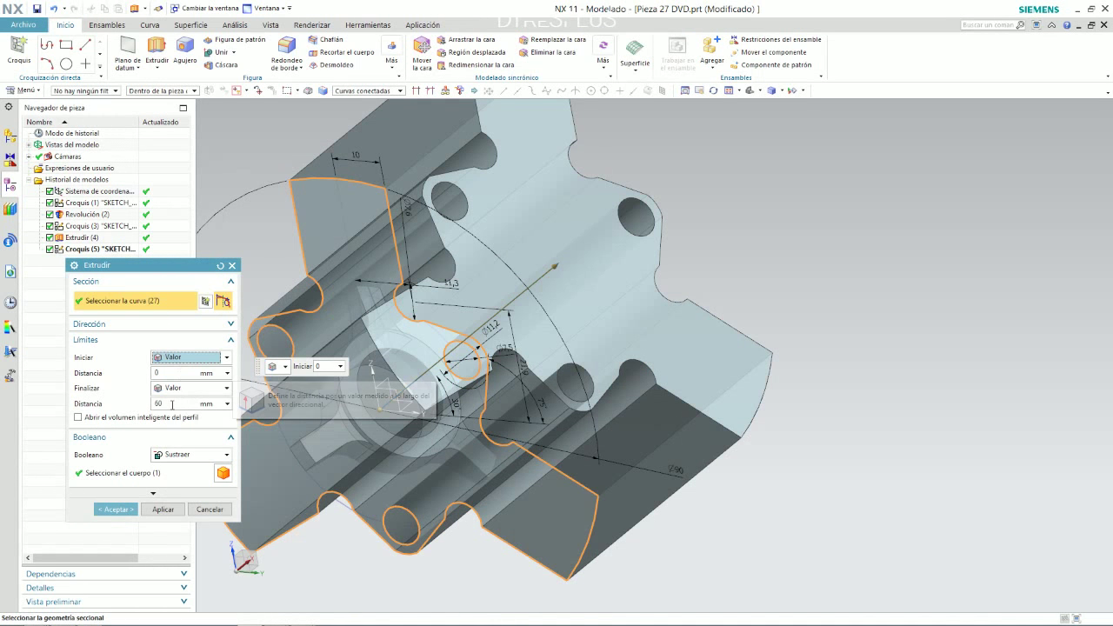
{"action": "left_click", "coordinate": [178, 404]}
{"action": "type", "text": "2"}
{"action": "key", "text": "Return"}
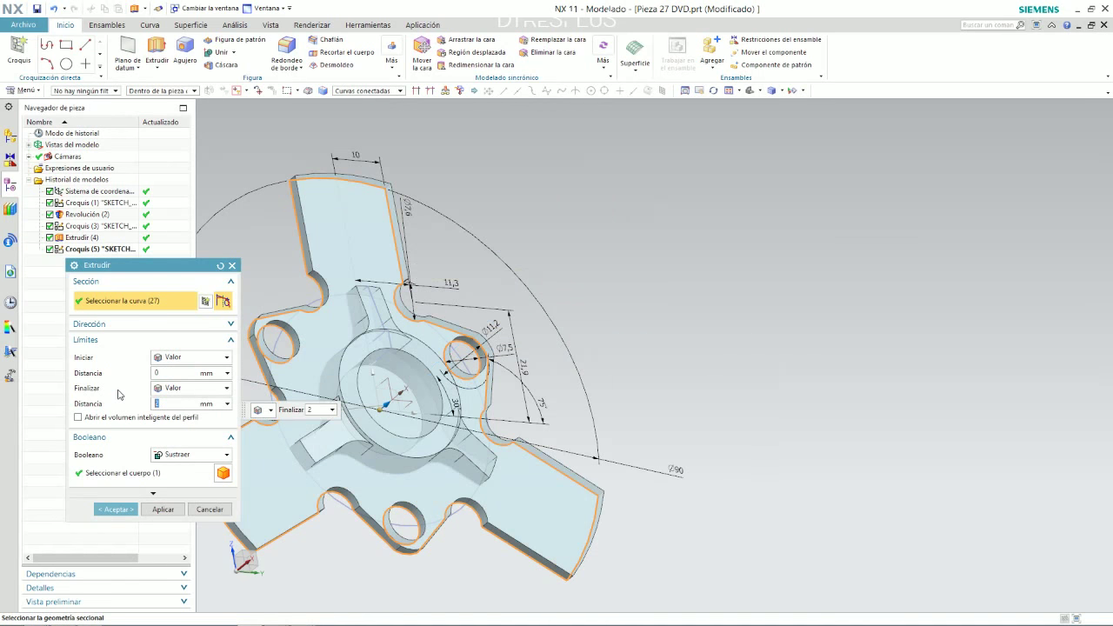
{"action": "mouse_move", "coordinate": [494, 240]}
{"action": "middle_mouse_down"}
{"action": "mouse_move", "coordinate": [507, 264]}
{"action": "mouse_move", "coordinate": [530, 270]}
{"action": "middle_mouse_up"}
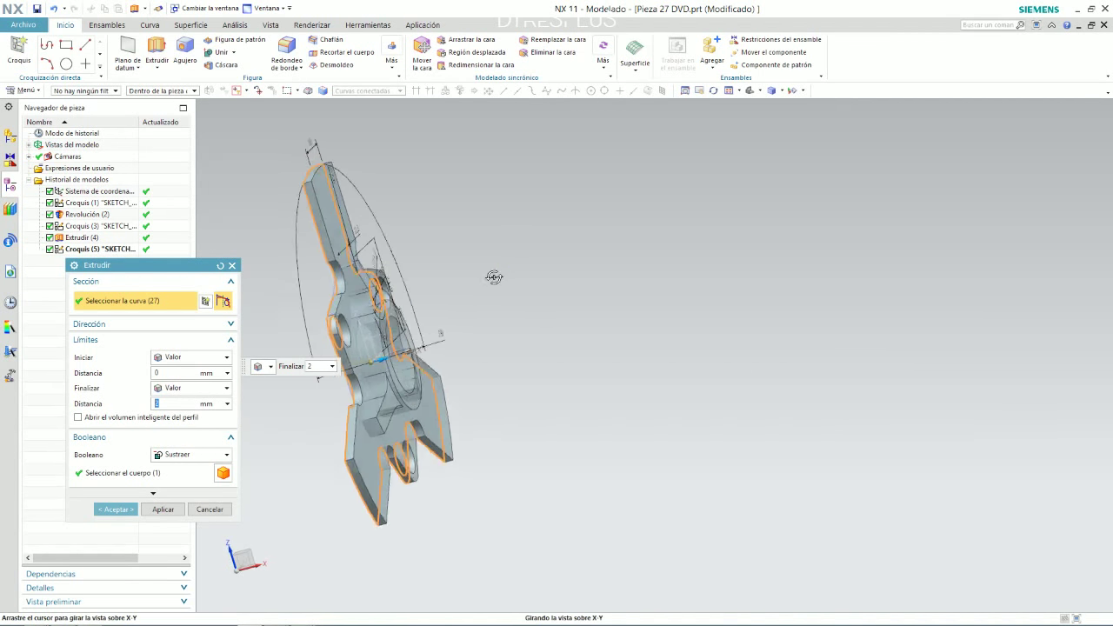
{"action": "left_click", "coordinate": [191, 455]}
{"action": "left_click", "coordinate": [186, 480]}
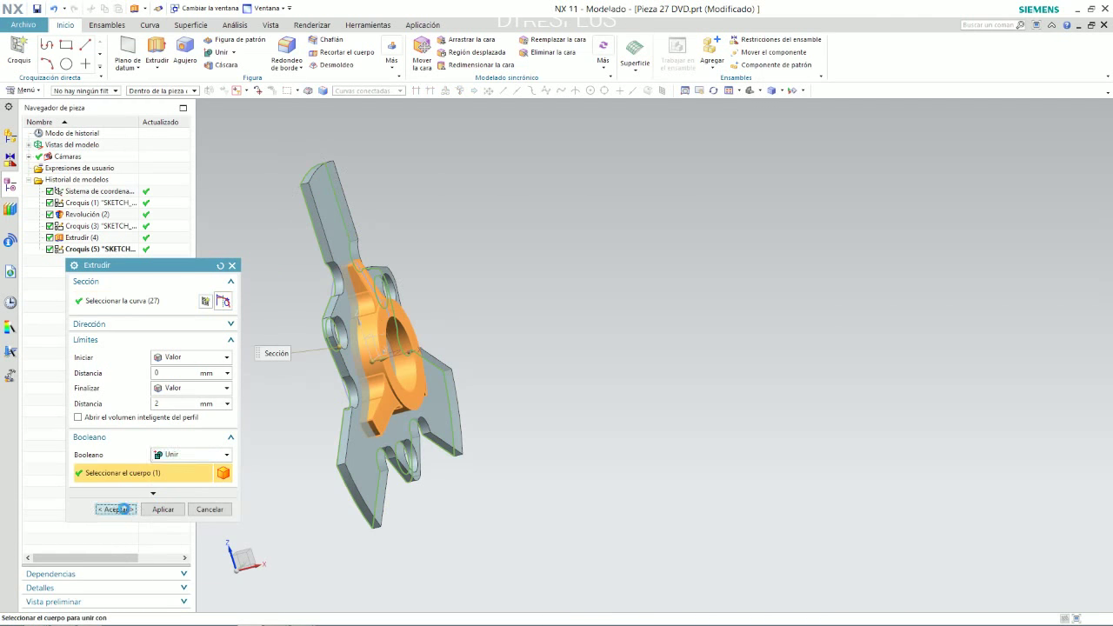
{"action": "left_click", "coordinate": [115, 508]}
{"action": "mouse_move", "coordinate": [410, 281]}
{"action": "middle_mouse_down"}
{"action": "mouse_move", "coordinate": [390, 255]}
{"action": "mouse_move", "coordinate": [374, 265]}
{"action": "middle_mouse_up"}
Step: Compare the extruded three-armed plate with the reference drawing from edge-on and three-quarter views
{"action": "key", "text": "alt+Tab"}
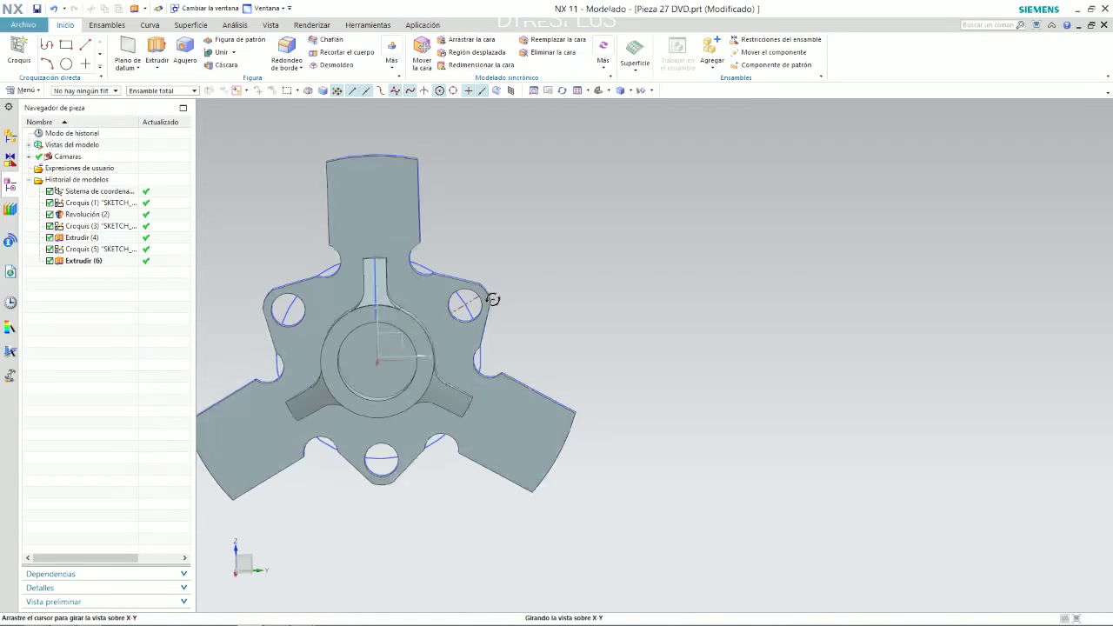
{"action": "mouse_move", "coordinate": [489, 299]}
{"action": "middle_mouse_down"}
{"action": "mouse_move", "coordinate": [517, 263]}
{"action": "mouse_move", "coordinate": [557, 278]}
{"action": "mouse_move", "coordinate": [549, 293]}
{"action": "middle_mouse_up"}
{"action": "key", "text": "alt+Tab"}
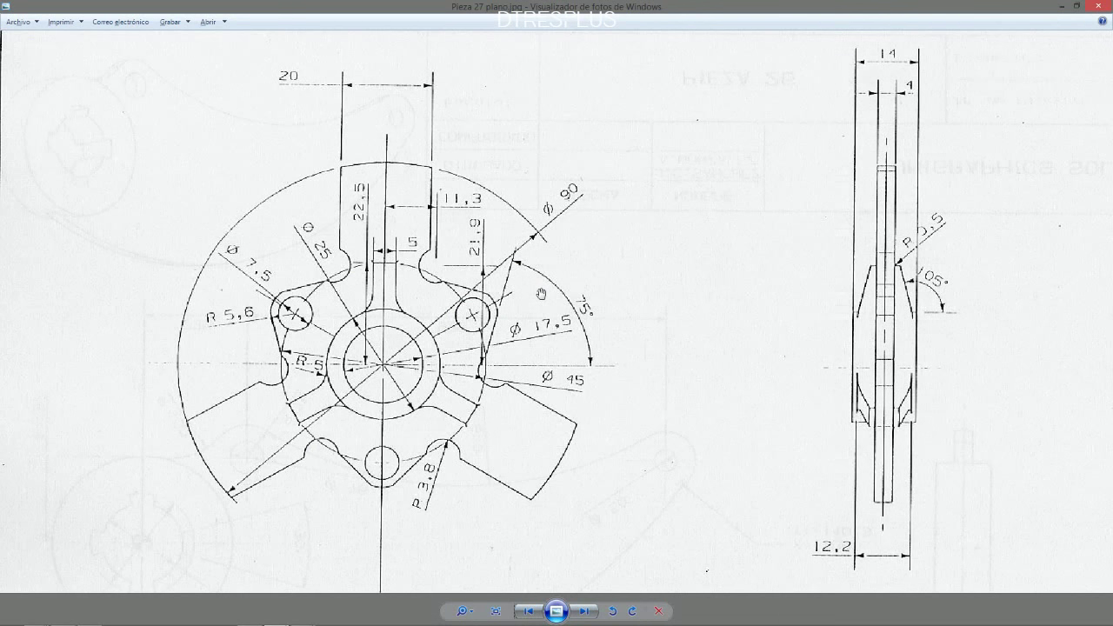
{"action": "key", "text": "alt+Tab"}
{"action": "key", "text": "alt+Tab"}
{"action": "key", "text": "alt+Tab"}
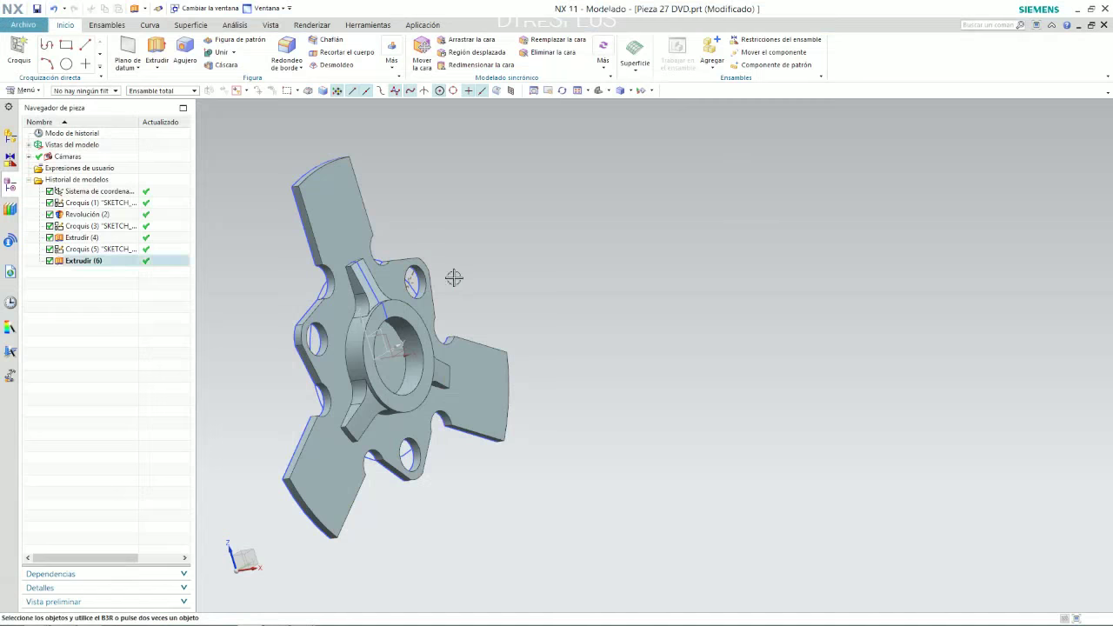
{"action": "mouse_move", "coordinate": [459, 256]}
{"action": "middle_mouse_down"}
{"action": "mouse_move", "coordinate": [492, 269]}
{"action": "mouse_move", "coordinate": [520, 238]}
{"action": "mouse_move", "coordinate": [496, 234]}
{"action": "mouse_move", "coordinate": [497, 263]}
{"action": "middle_mouse_up"}
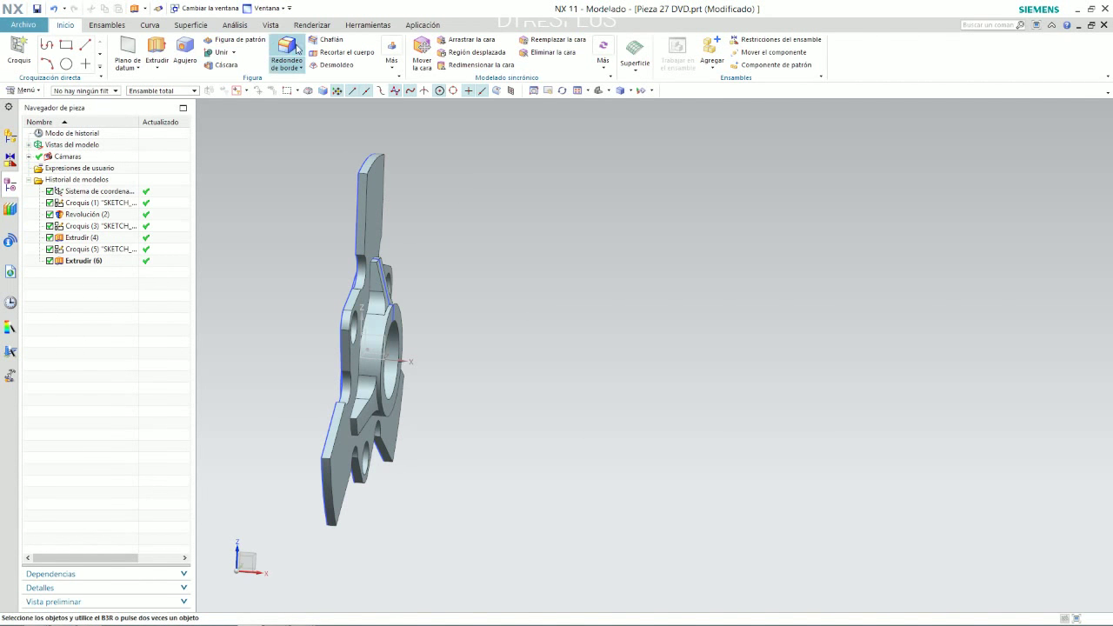
{"action": "mouse_move", "coordinate": [383, 182]}
{"action": "middle_mouse_down"}
{"action": "mouse_move", "coordinate": [330, 213]}
{"action": "mouse_move", "coordinate": [273, 154]}
{"action": "middle_mouse_up"}
{"action": "left_click", "coordinate": [392, 68]}
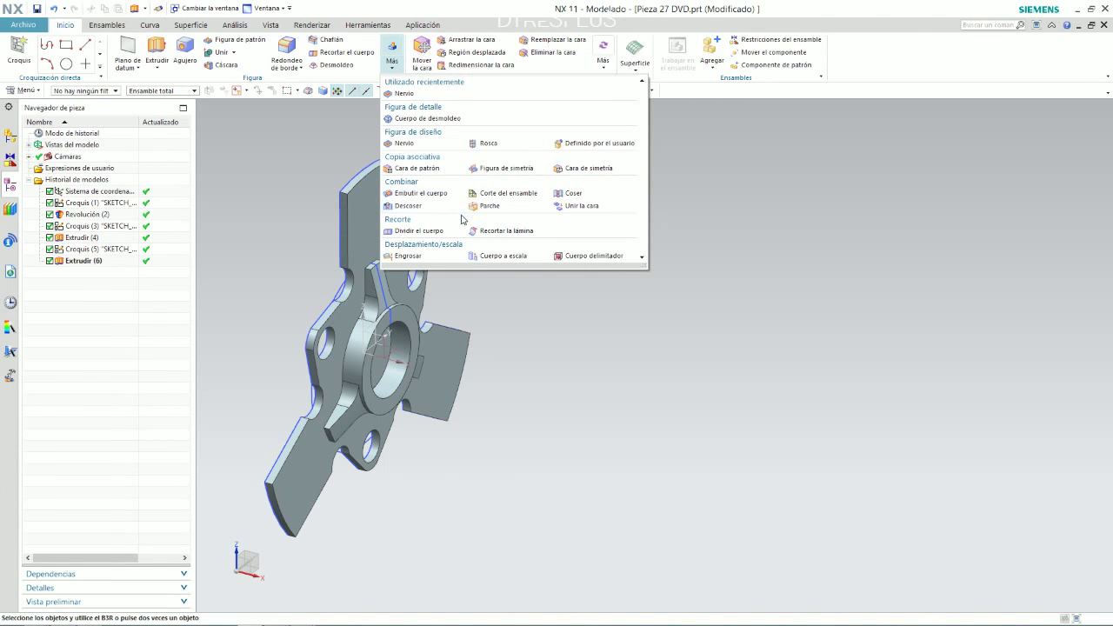
Step: Mirror Extrudir (4) across the YZ datum plane
{"action": "left_click", "coordinate": [512, 170]}
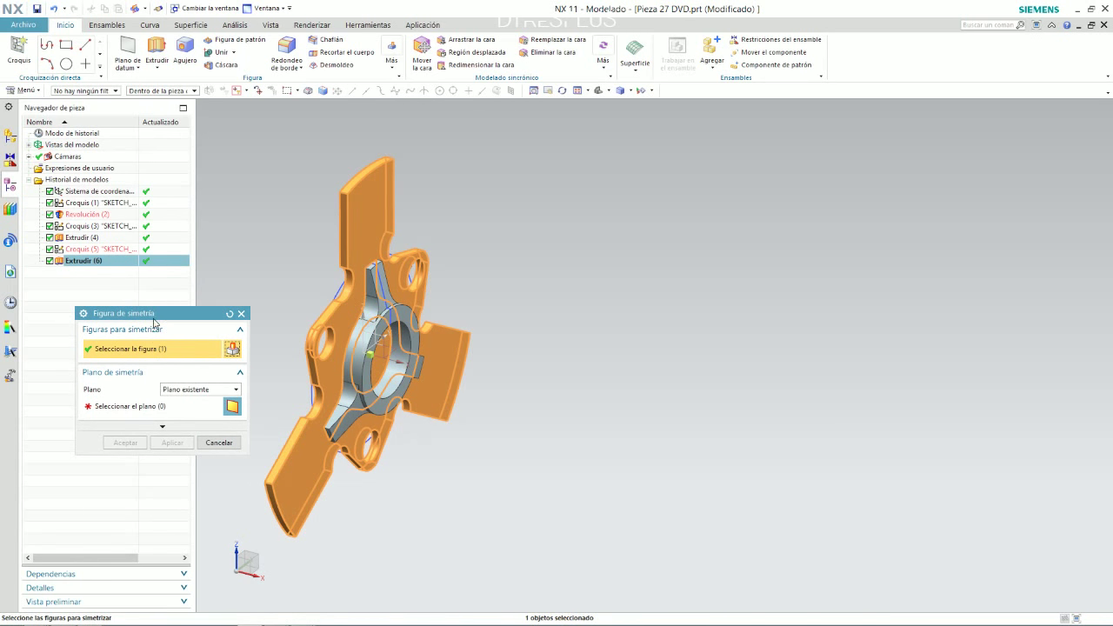
{"action": "left_click", "coordinate": [141, 408]}
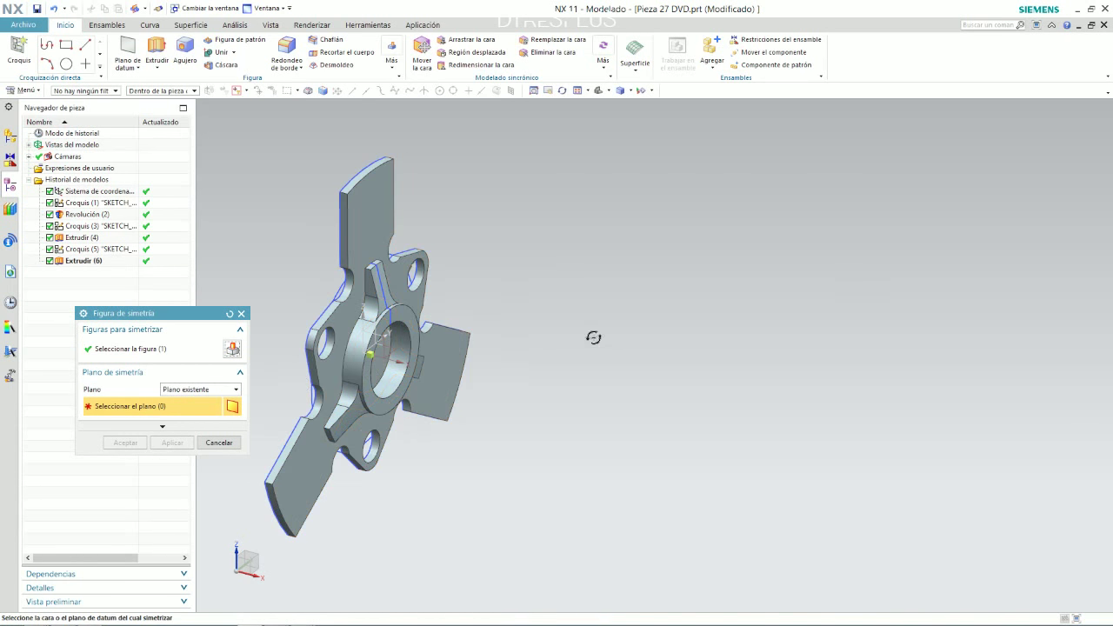
{"action": "middle_click_drag", "start_coordinate": [593, 337], "coordinate": [636, 350]}
{"action": "left_click", "coordinate": [355, 324]}
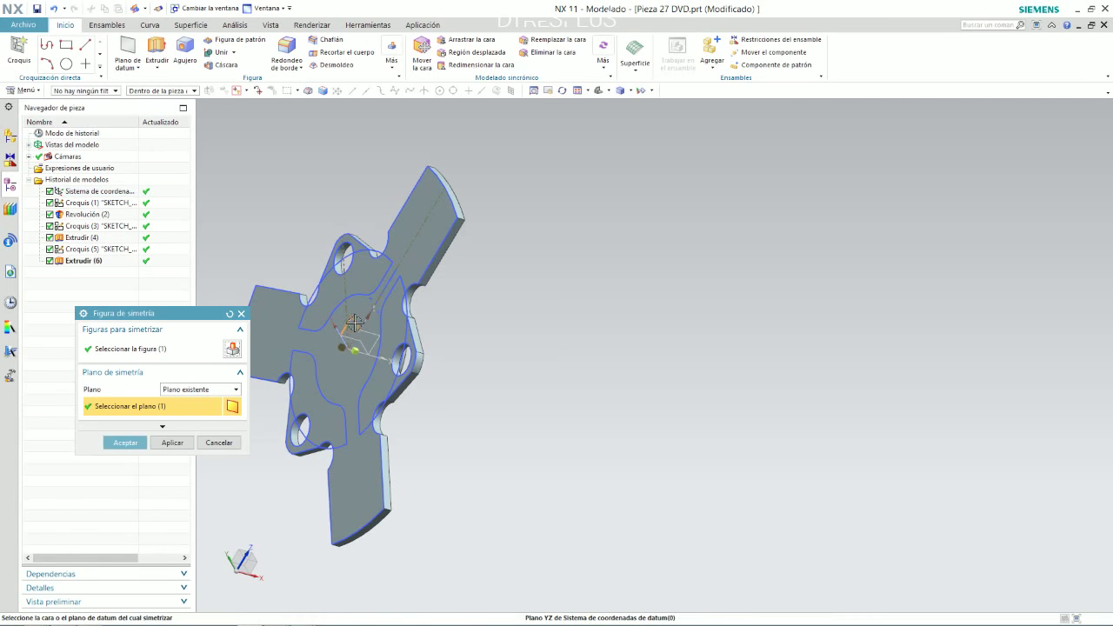
{"action": "left_click", "coordinate": [166, 446]}
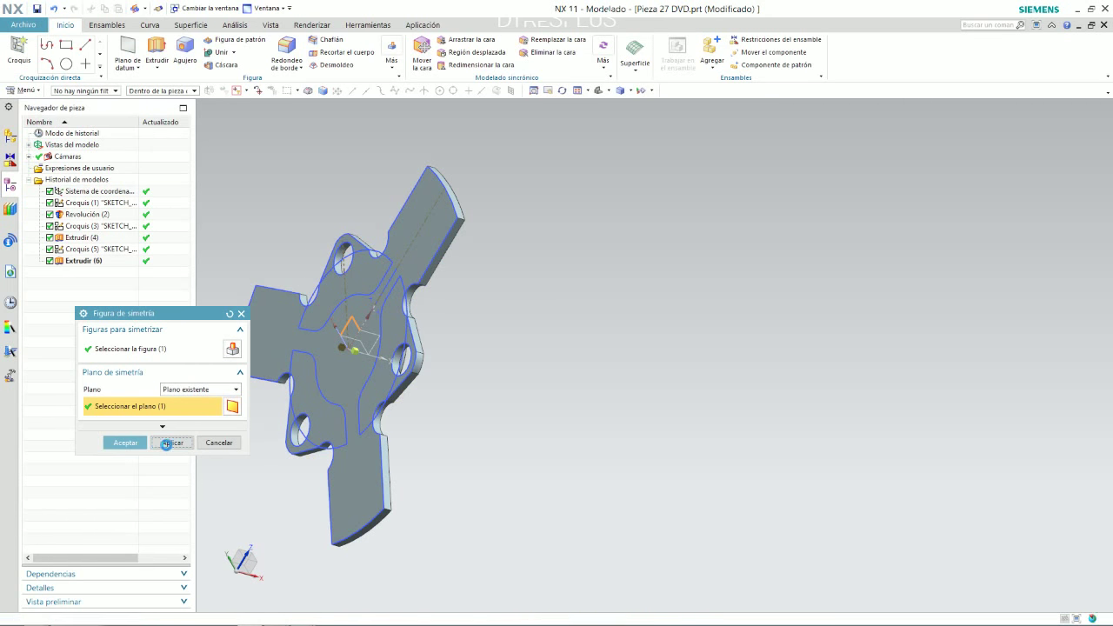
{"action": "left_click", "coordinate": [218, 443]}
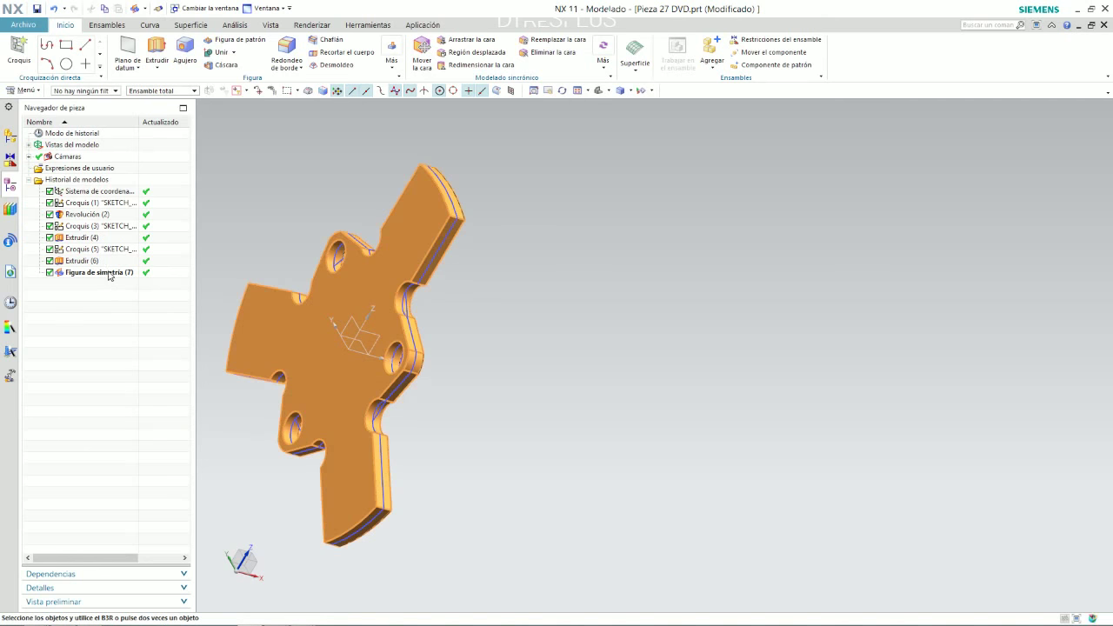
{"action": "double_click", "coordinate": [108, 273]}
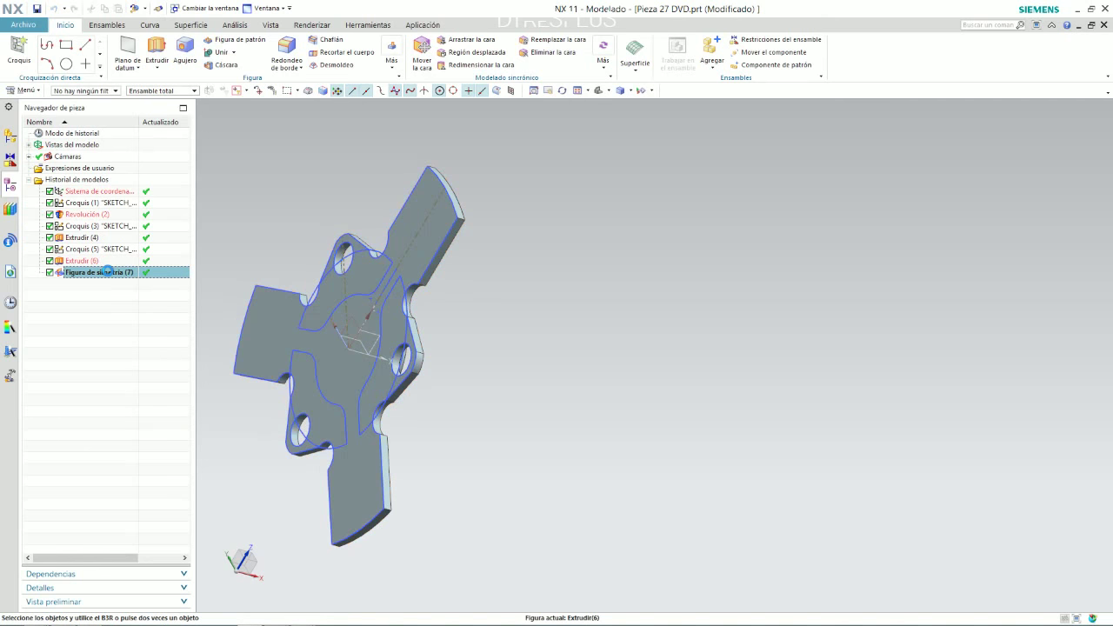
{"action": "left_click", "coordinate": [90, 245]}
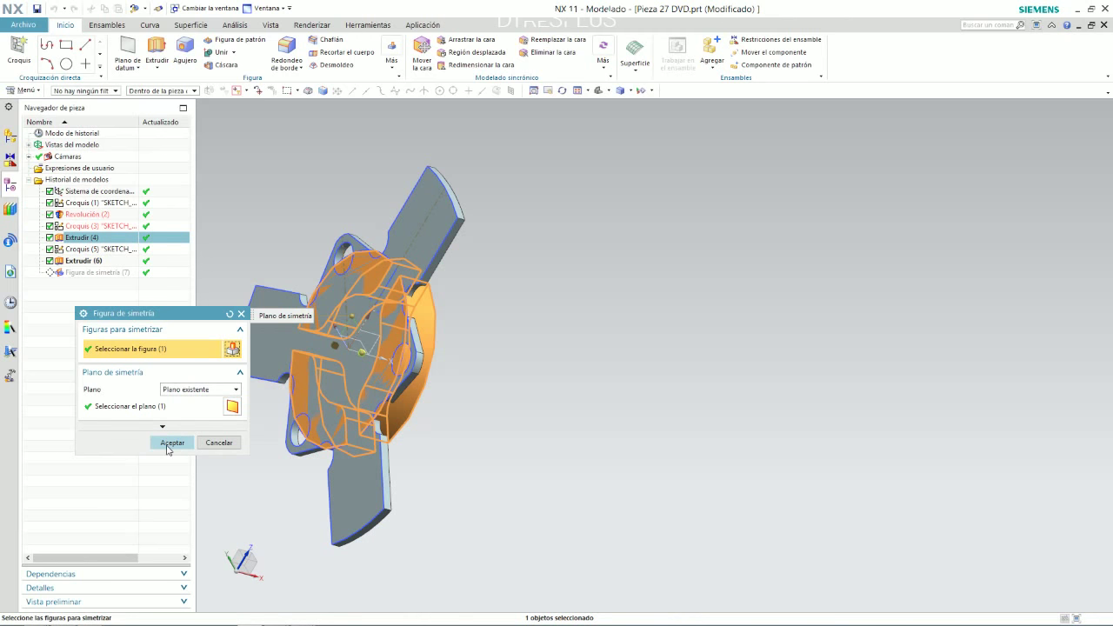
{"action": "left_click", "coordinate": [170, 445]}
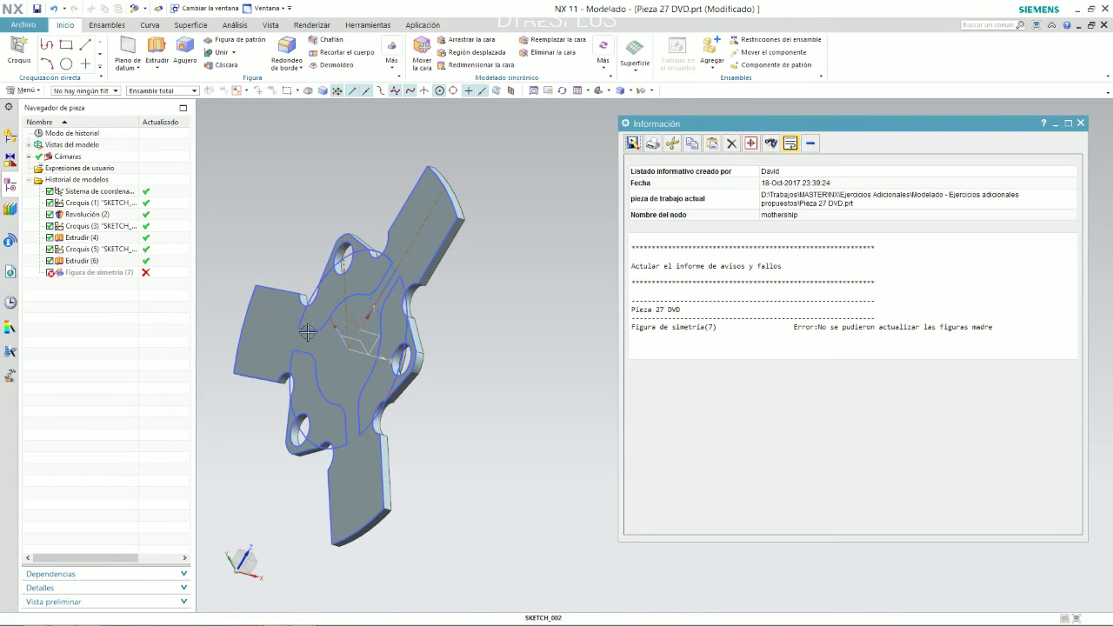
Step: Dismiss the update error and delete the failed mirror, leaving Extrudir (7) last
{"action": "left_click", "coordinate": [1080, 124]}
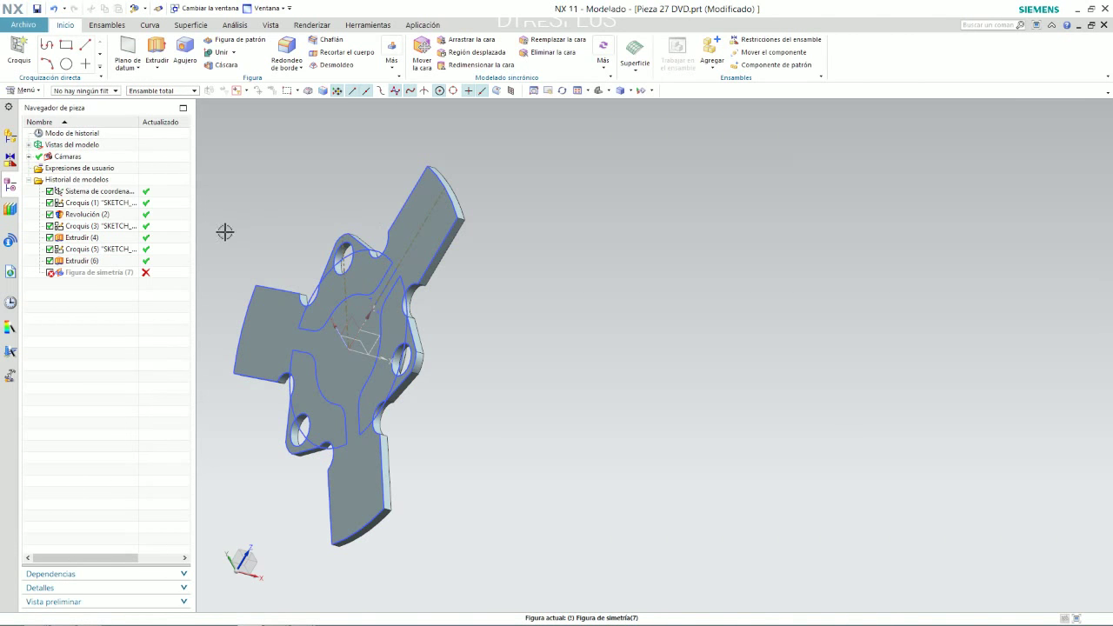
{"action": "left_click", "coordinate": [101, 273]}
{"action": "key", "text": "Delete"}
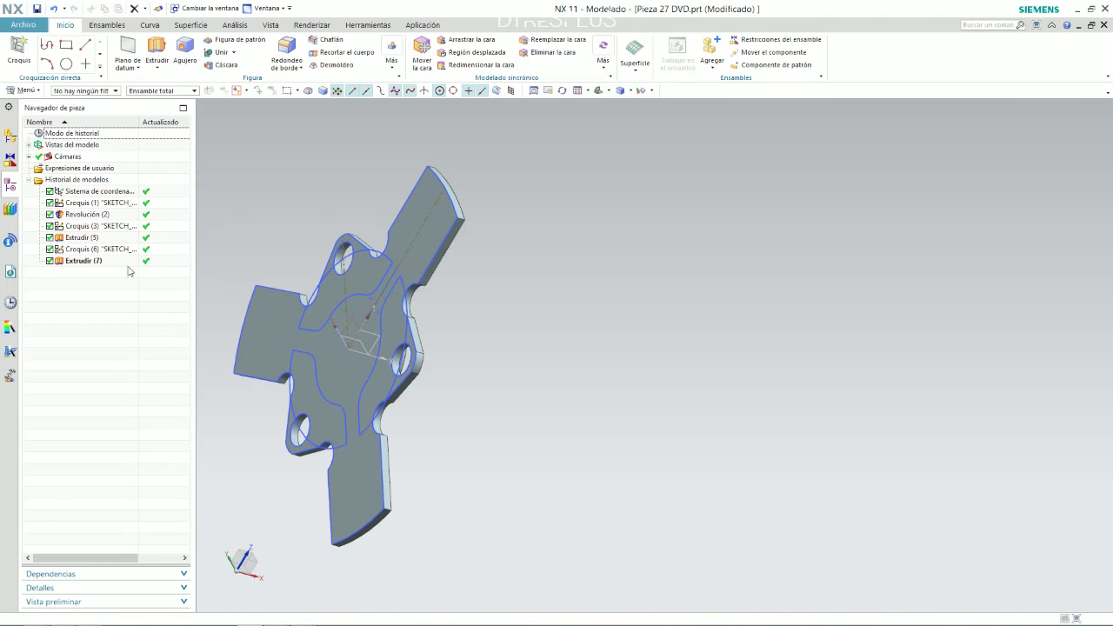
{"action": "left_click", "coordinate": [75, 262]}
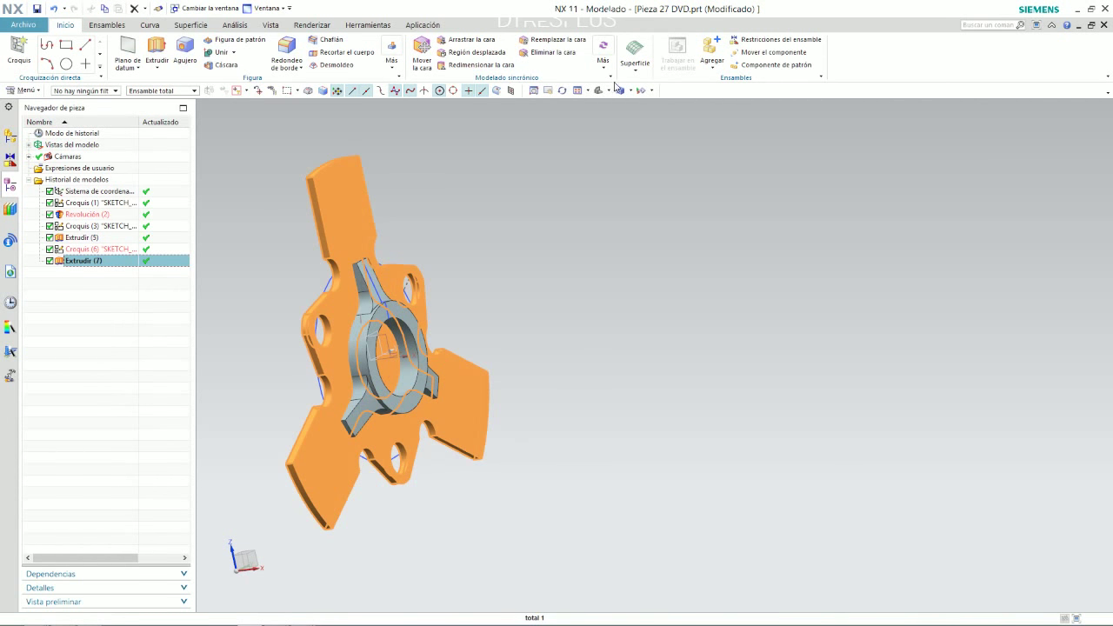
Step: Mirror Revolución (2), Extrudir (5) and Extrudir (7) across the part's flat face
{"action": "left_click", "coordinate": [388, 68]}
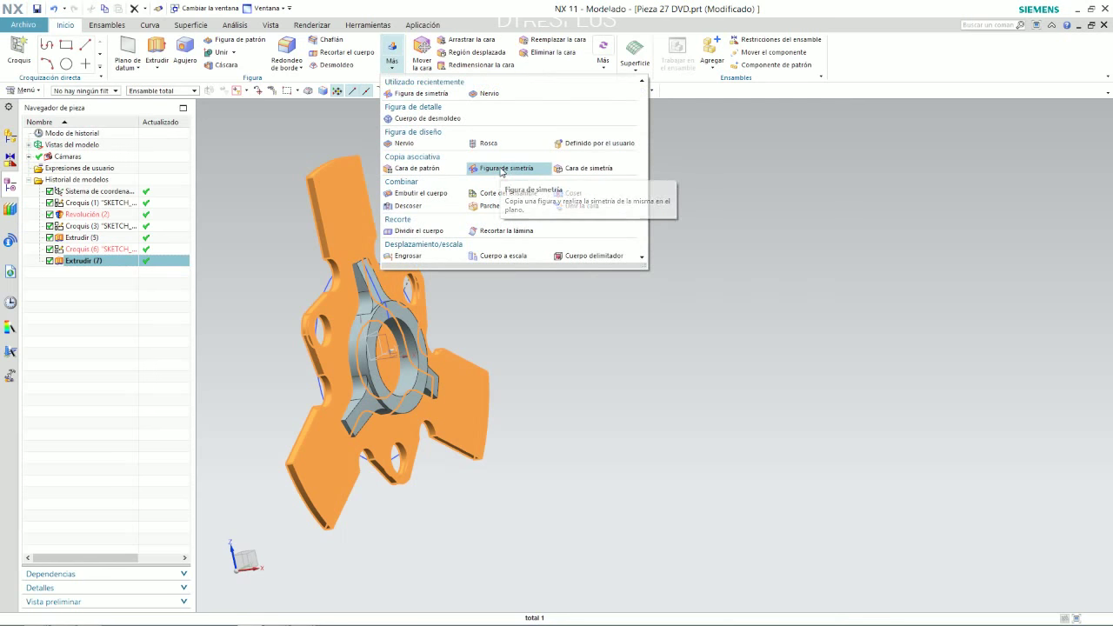
{"action": "left_click", "coordinate": [503, 169]}
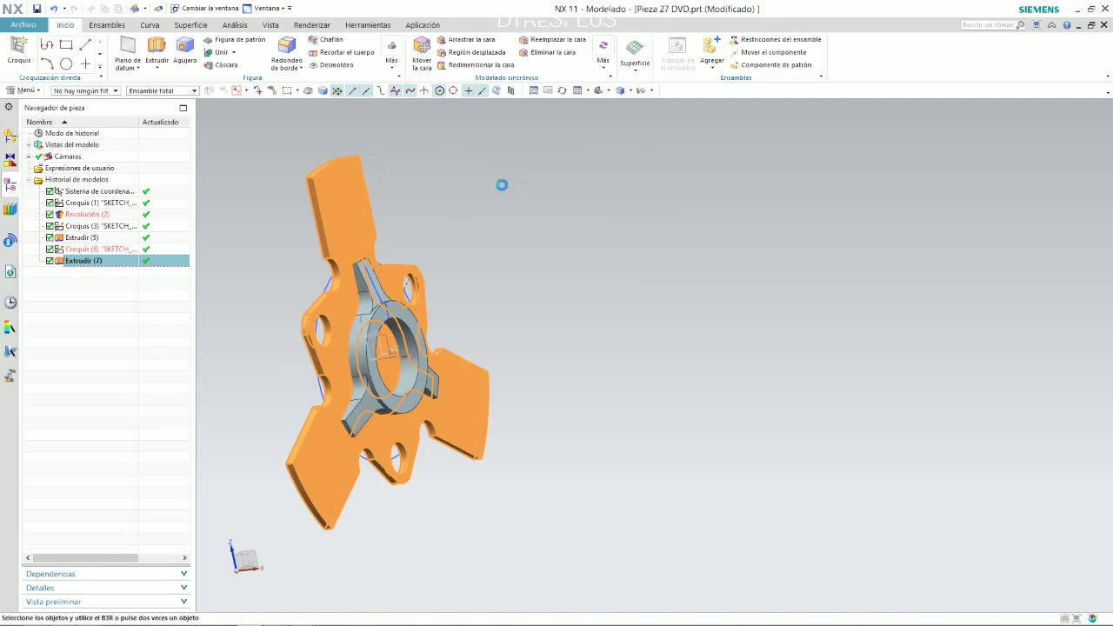
{"action": "left_click", "coordinate": [98, 239]}
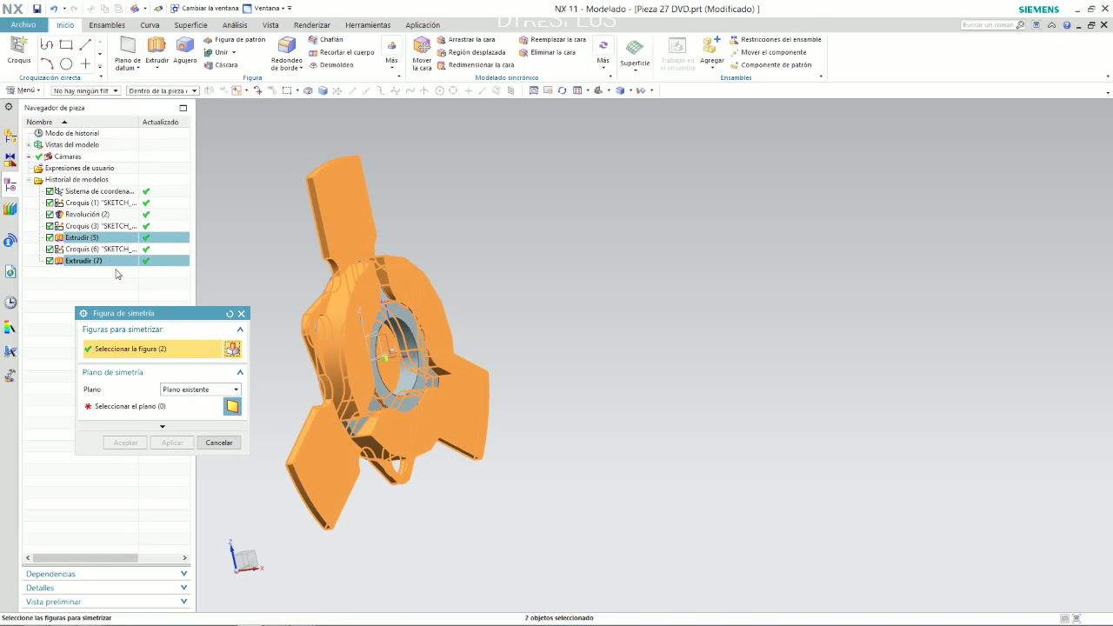
{"action": "left_click", "coordinate": [85, 240], "text": "ctrl"}
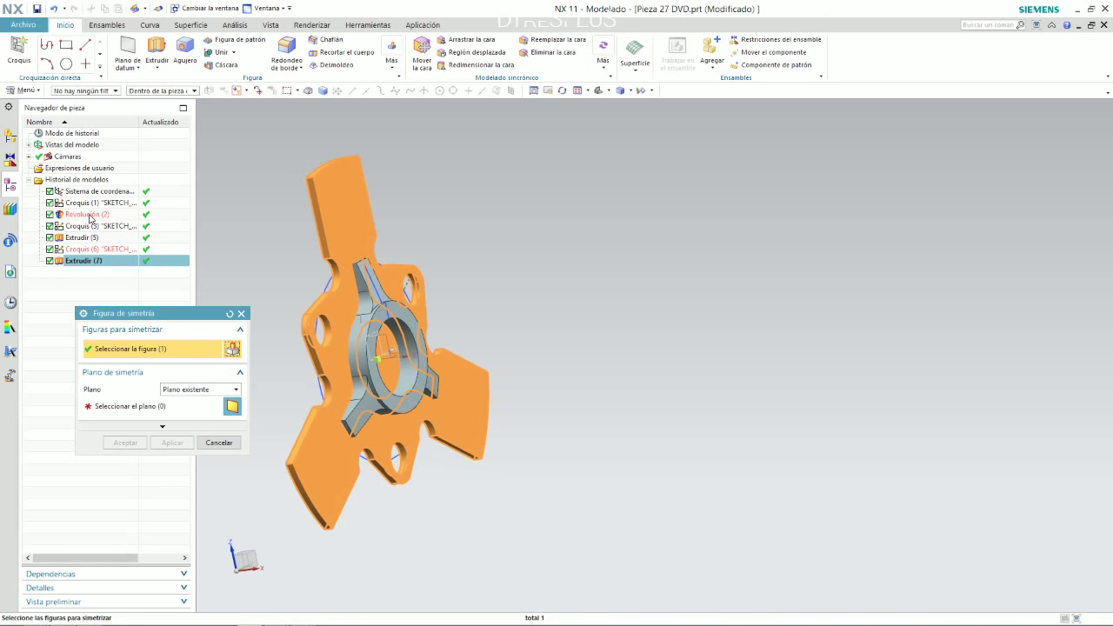
{"action": "left_click", "coordinate": [90, 214]}
{"action": "left_click", "coordinate": [87, 238]}
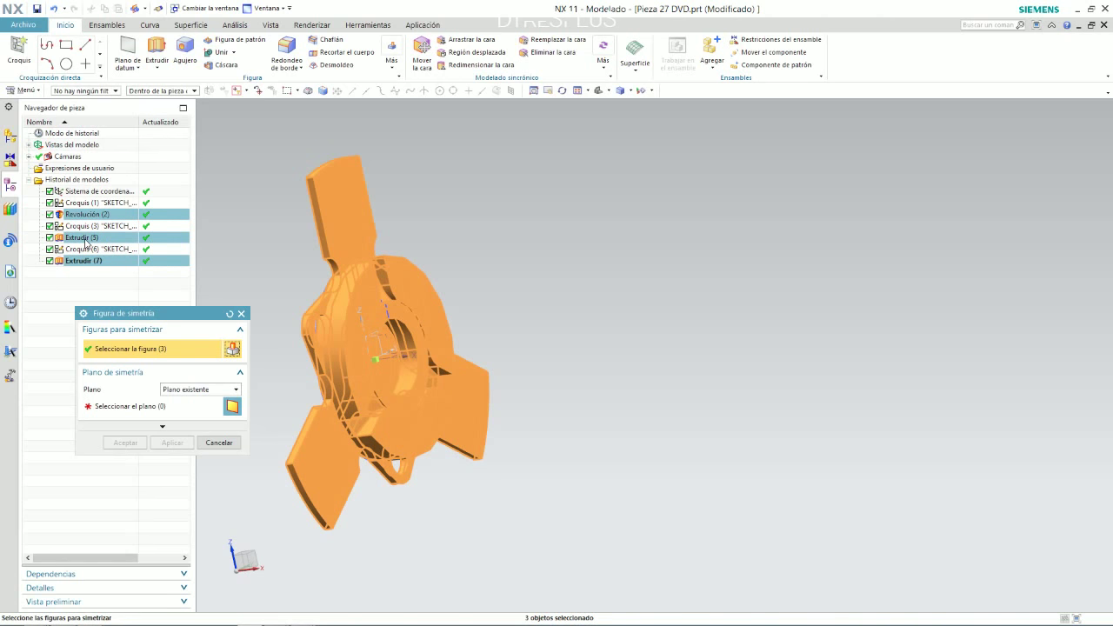
{"action": "left_click", "coordinate": [157, 407]}
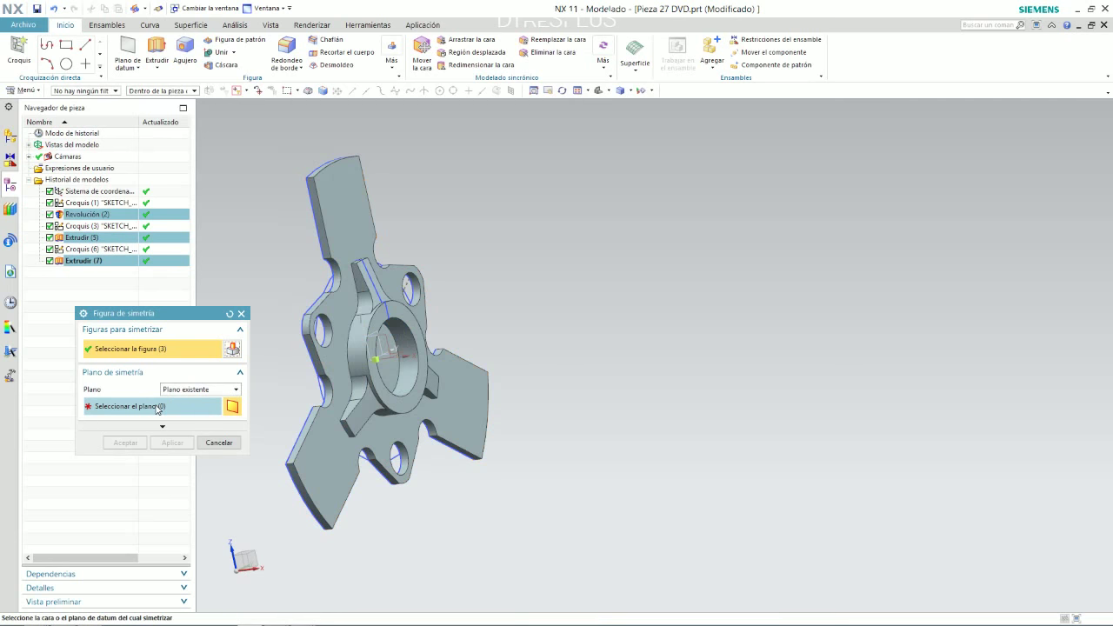
{"action": "middle_click_drag", "start_coordinate": [441, 250], "coordinate": [509, 247]}
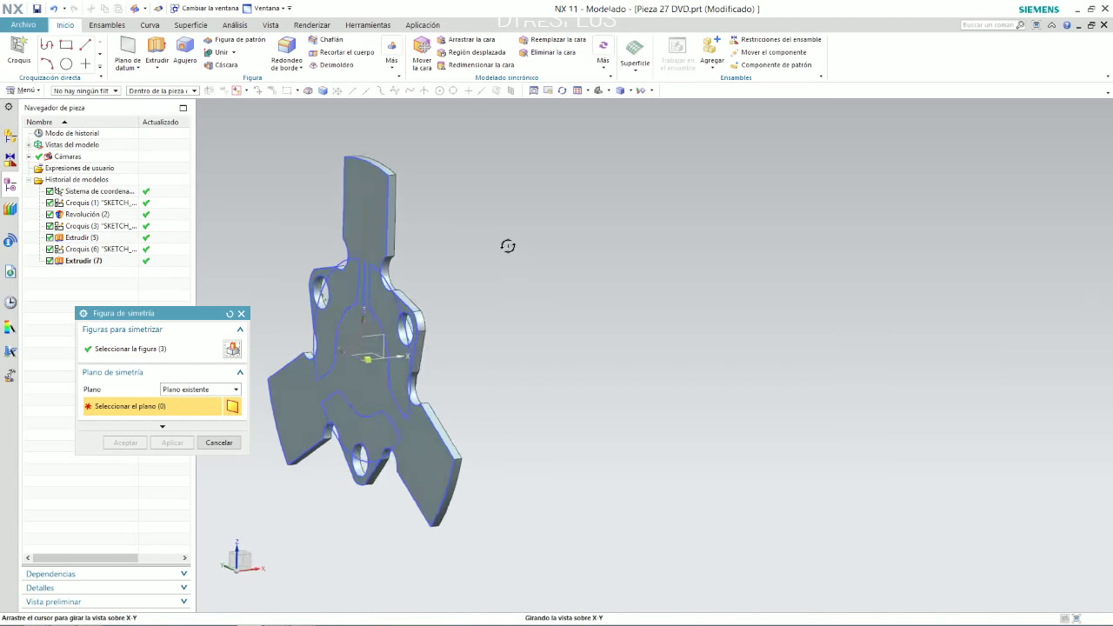
{"action": "left_click", "coordinate": [383, 218]}
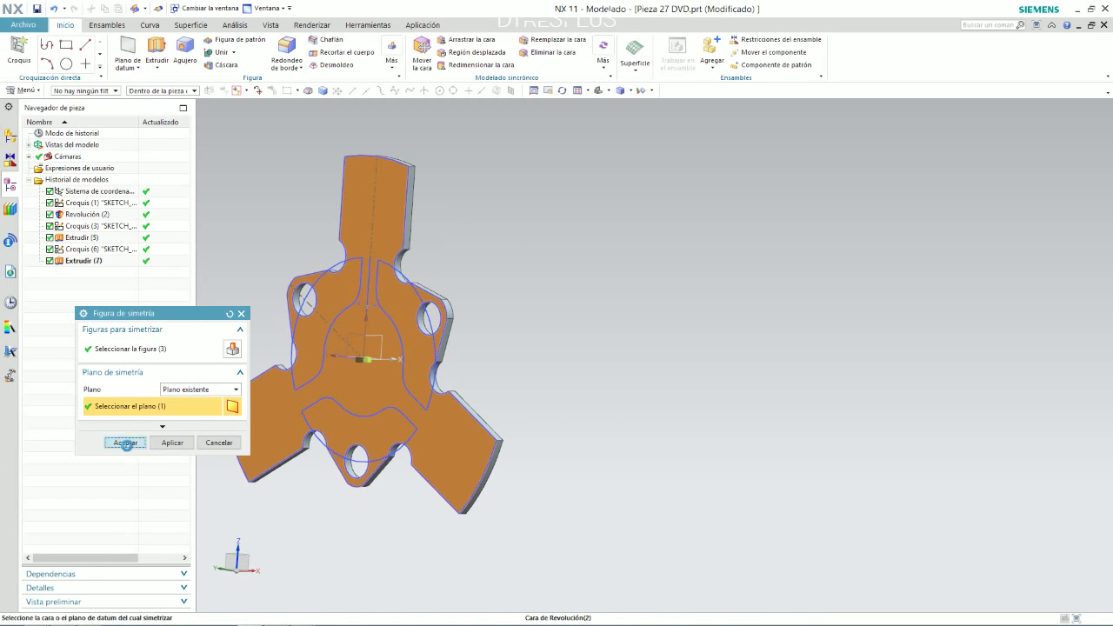
{"action": "left_click", "coordinate": [125, 443]}
Step: Hide every sketch through the Show and Hide settings, leaving only the solid part visible
{"action": "mouse_move", "coordinate": [465, 310]}
{"action": "middle_mouse_down"}
{"action": "mouse_move", "coordinate": [434, 315]}
{"action": "mouse_move", "coordinate": [455, 219]}
{"action": "middle_mouse_up"}
{"action": "scroll", "coordinate": [371, 185], "scroll_direction": "up", "scroll_amount": 3}
{"action": "scroll", "coordinate": [372, 185], "scroll_direction": "up", "scroll_amount": 2}
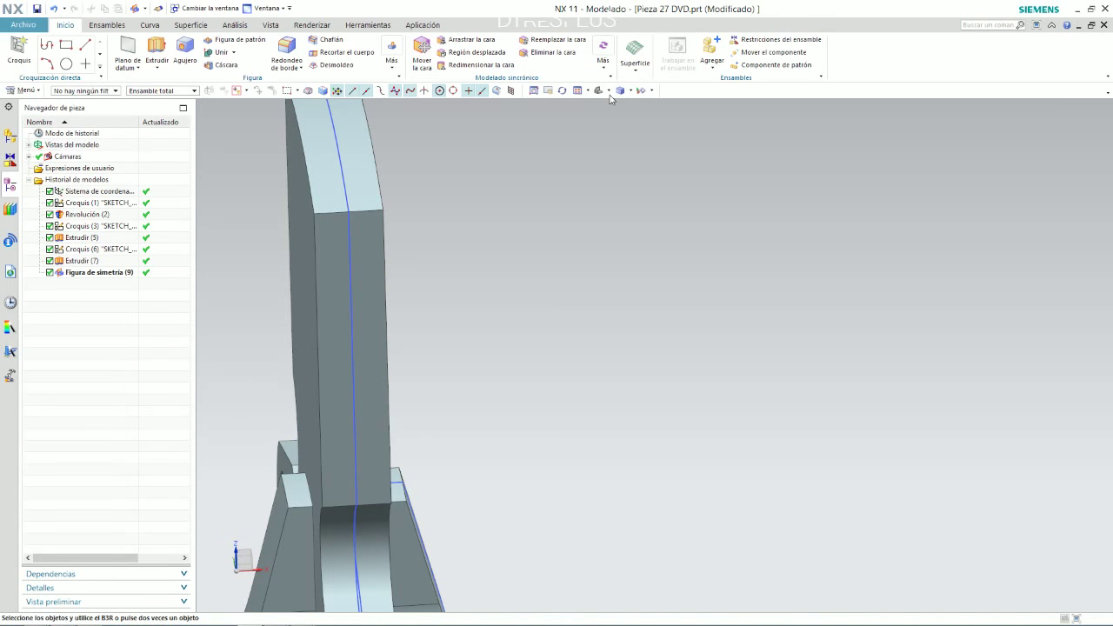
{"action": "left_click", "coordinate": [651, 90]}
{"action": "left_click", "coordinate": [657, 107]}
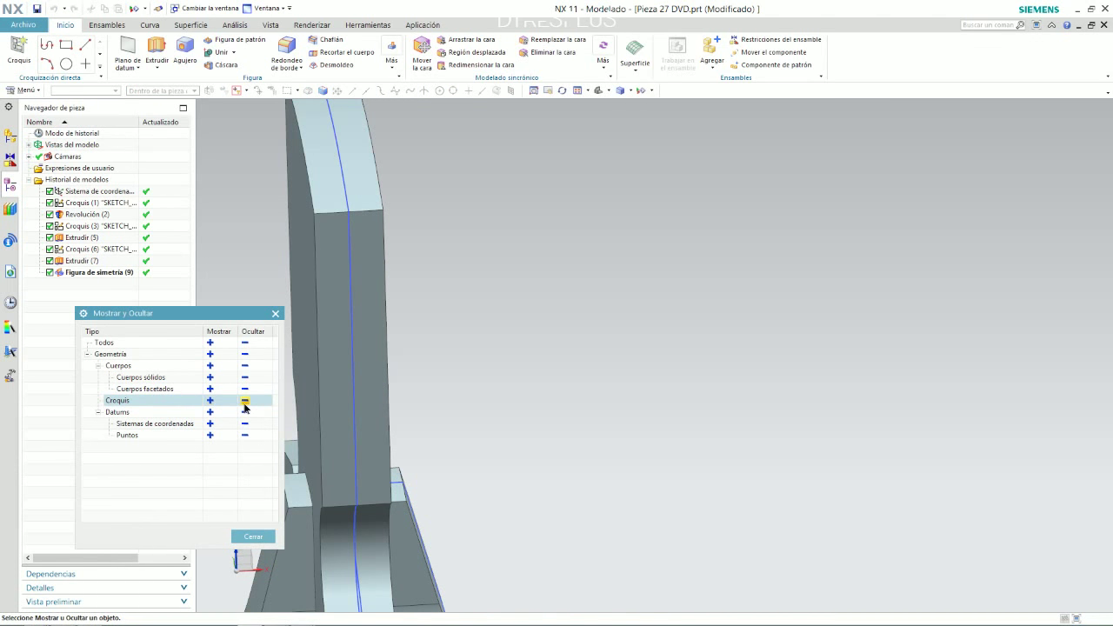
{"action": "left_click", "coordinate": [245, 401]}
{"action": "left_click", "coordinate": [253, 537]}
Step: Browse the synchronous modelling and additional feature command lists without running a command
{"action": "scroll", "coordinate": [391, 324], "scroll_direction": "down", "scroll_amount": 3}
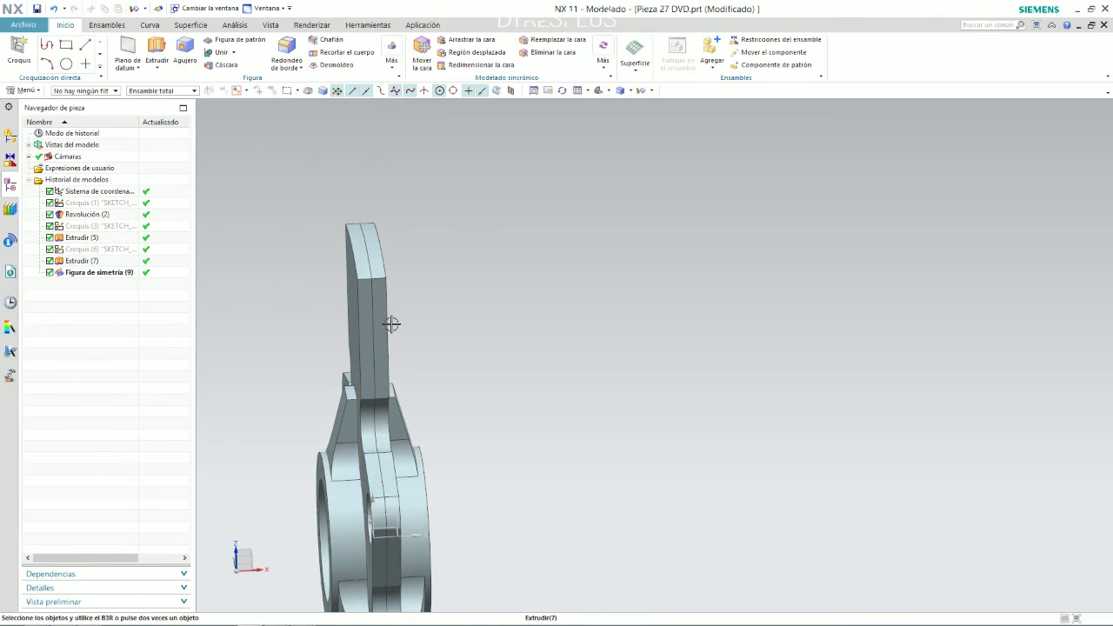
{"action": "mouse_move", "coordinate": [392, 323]}
{"action": "middle_mouse_down"}
{"action": "mouse_move", "coordinate": [450, 296]}
{"action": "mouse_move", "coordinate": [507, 120]}
{"action": "middle_mouse_up"}
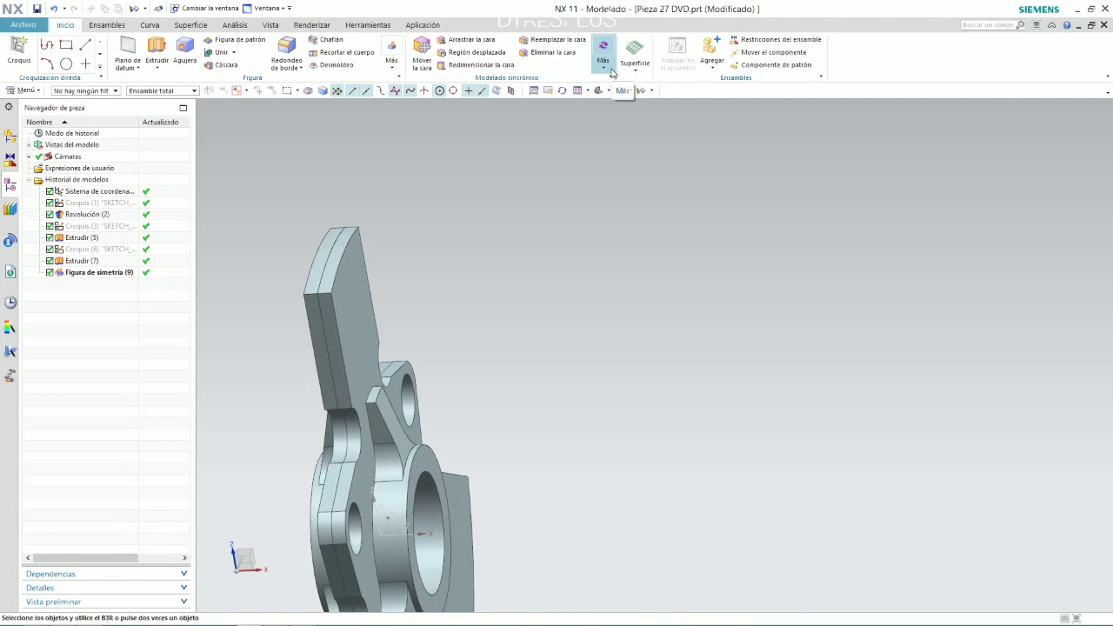
{"action": "left_click", "coordinate": [611, 72]}
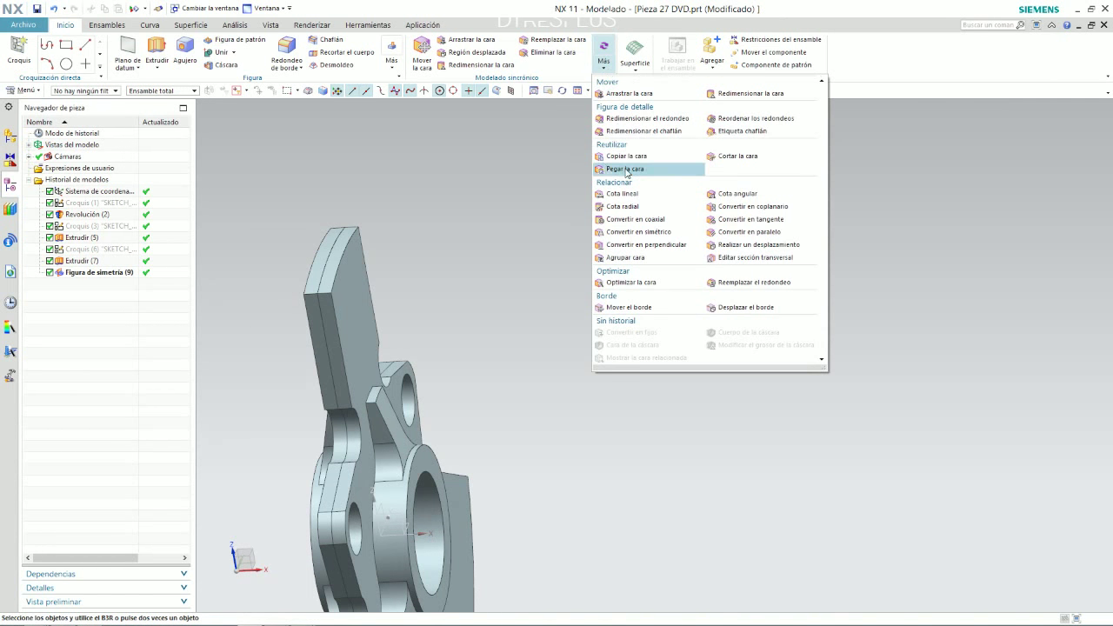
{"action": "left_click", "coordinate": [462, 194]}
{"action": "left_click", "coordinate": [394, 71]}
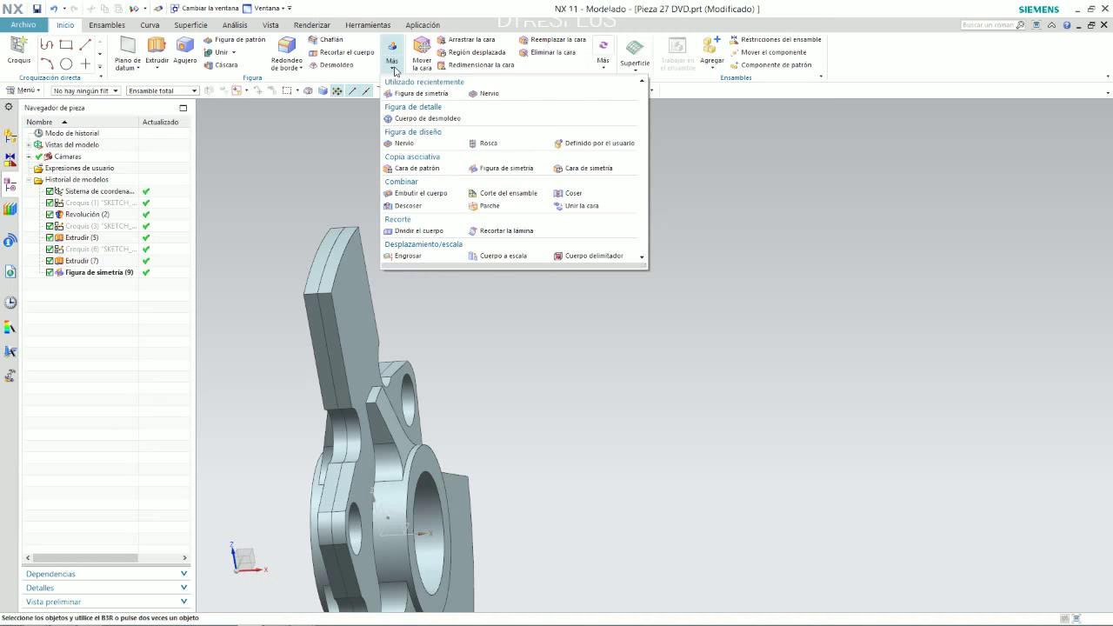
Step: Reopen Figura de simetría (9) and review its reusable references, settings, preview and reference point sections
{"action": "double_click", "coordinate": [87, 273]}
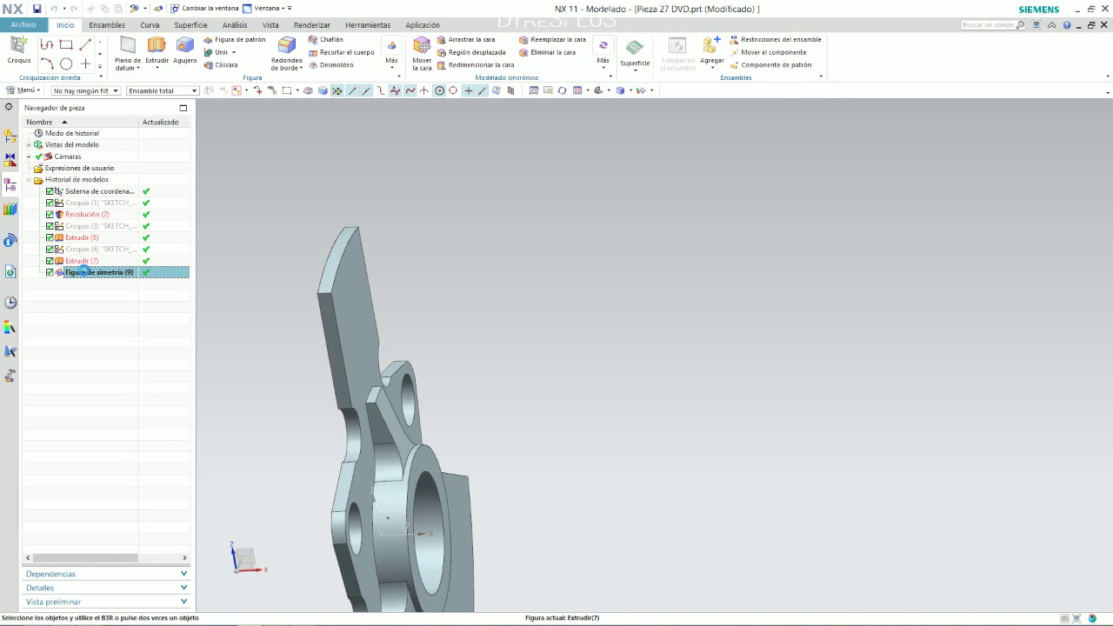
{"action": "left_click", "coordinate": [170, 429]}
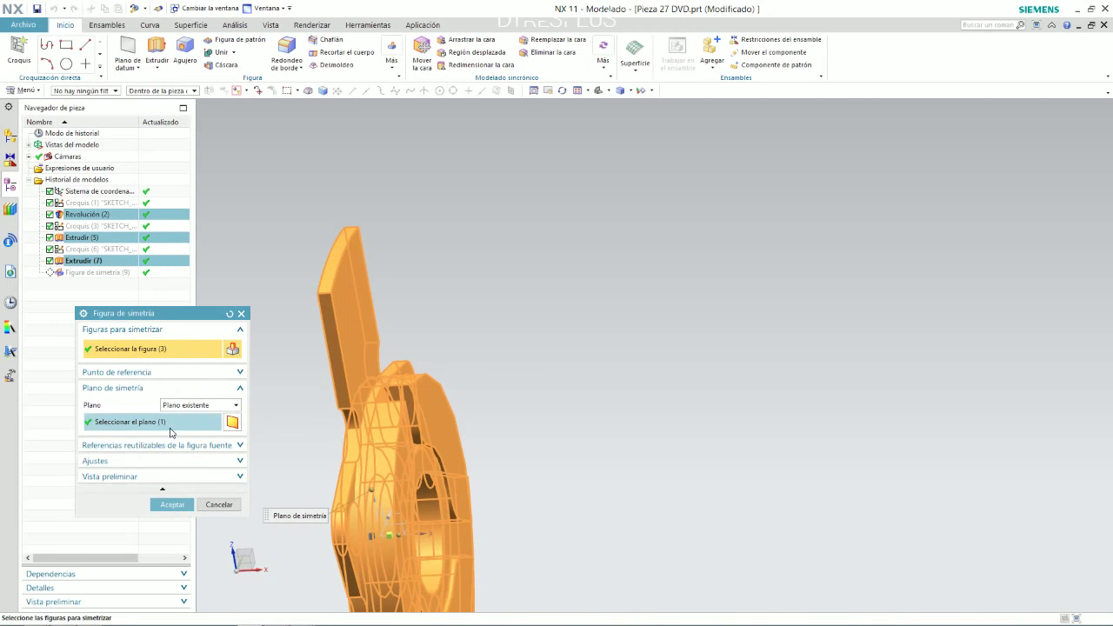
{"action": "left_click", "coordinate": [184, 447]}
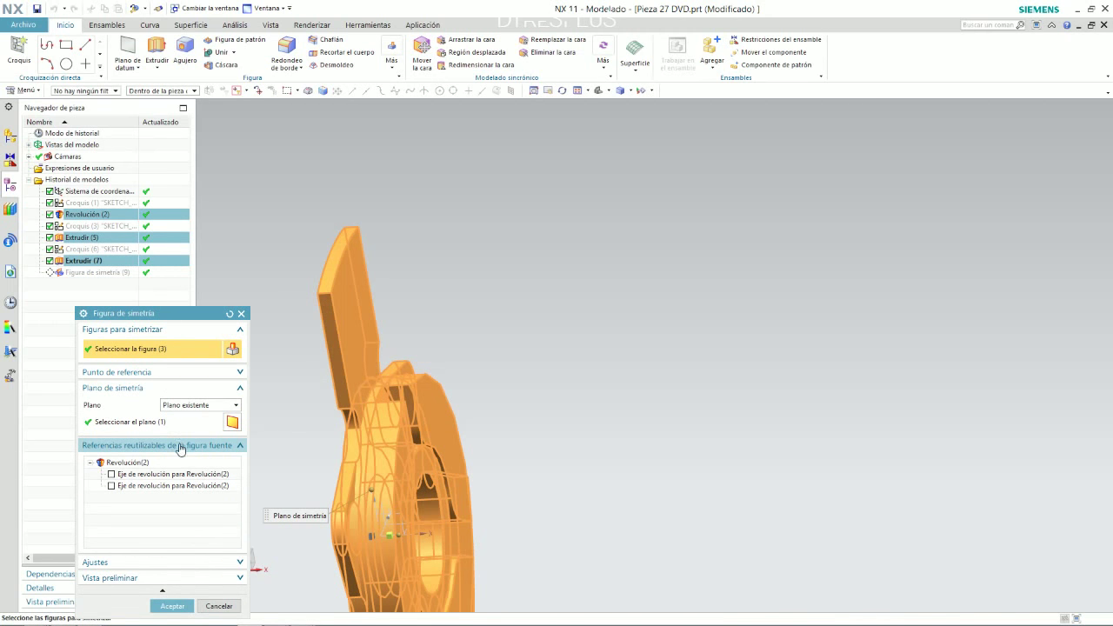
{"action": "left_click", "coordinate": [142, 446]}
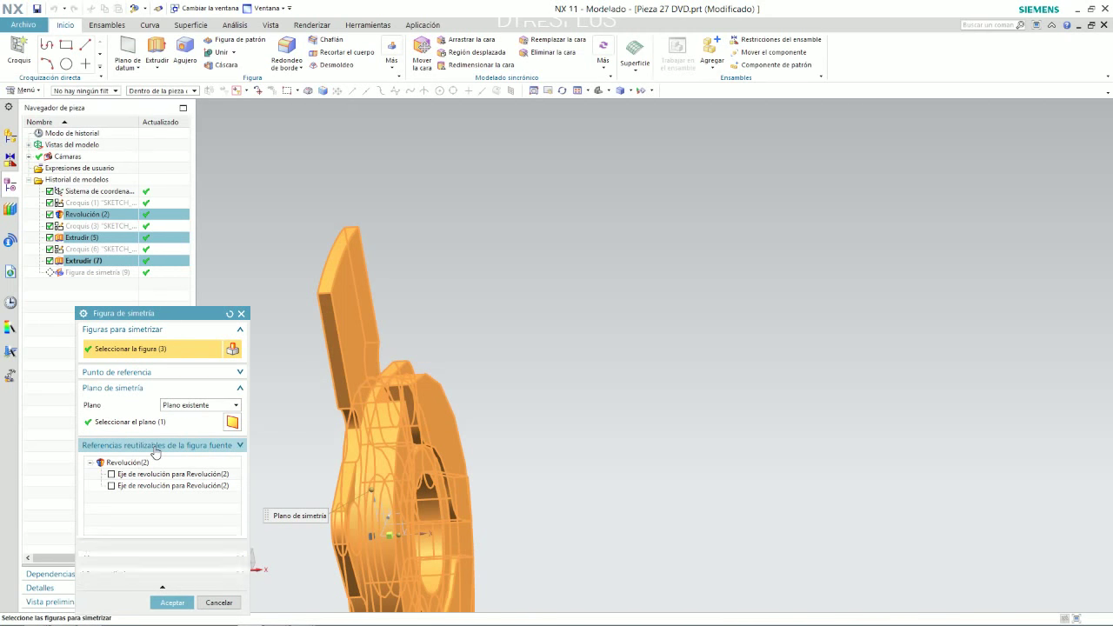
{"action": "left_click", "coordinate": [142, 461]}
{"action": "left_click", "coordinate": [142, 463]}
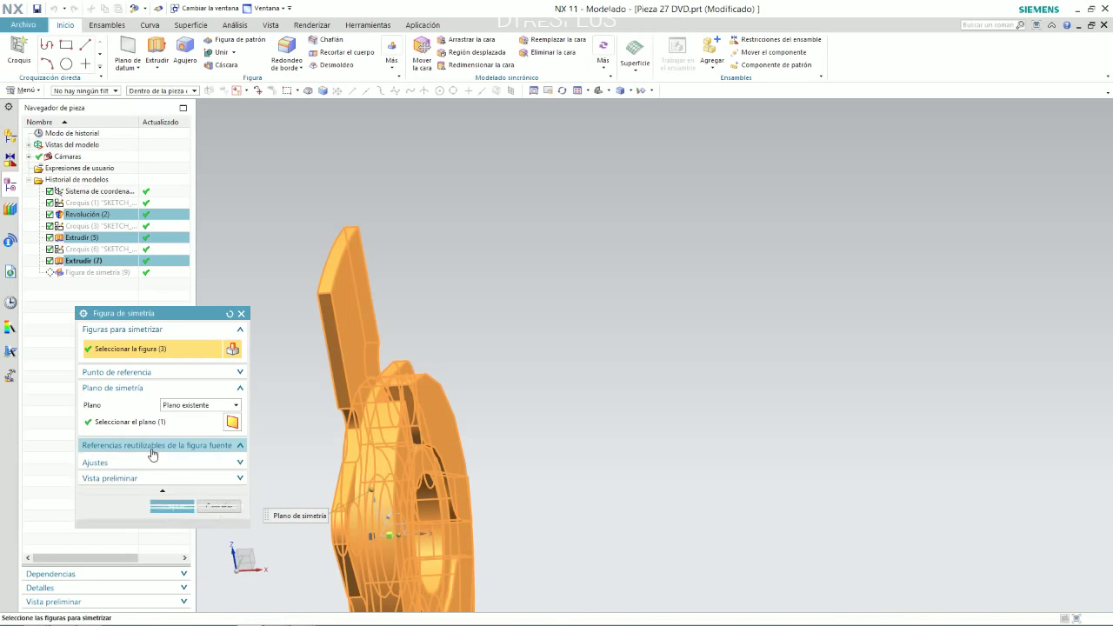
{"action": "left_click", "coordinate": [139, 445]}
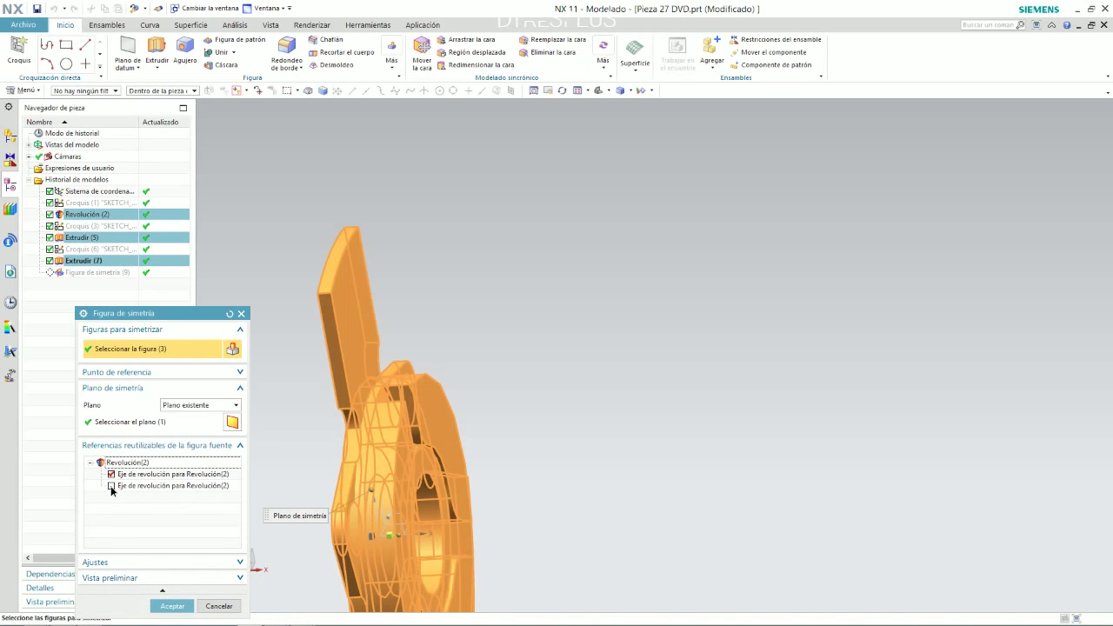
{"action": "left_click", "coordinate": [143, 445]}
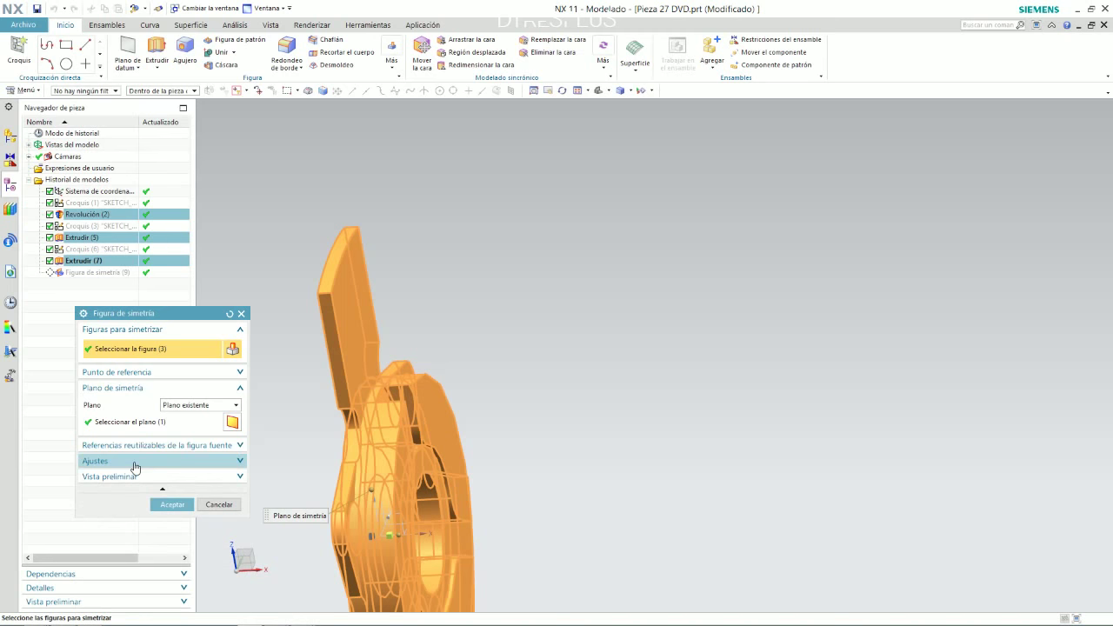
{"action": "left_click", "coordinate": [184, 461]}
{"action": "left_click", "coordinate": [105, 524]}
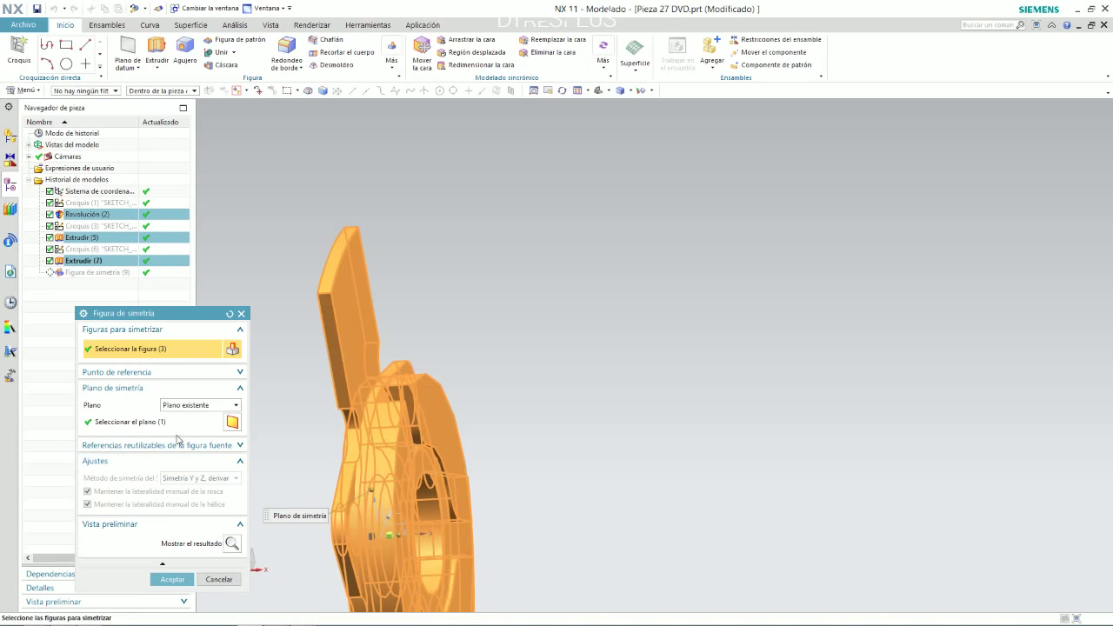
{"action": "left_click", "coordinate": [159, 373]}
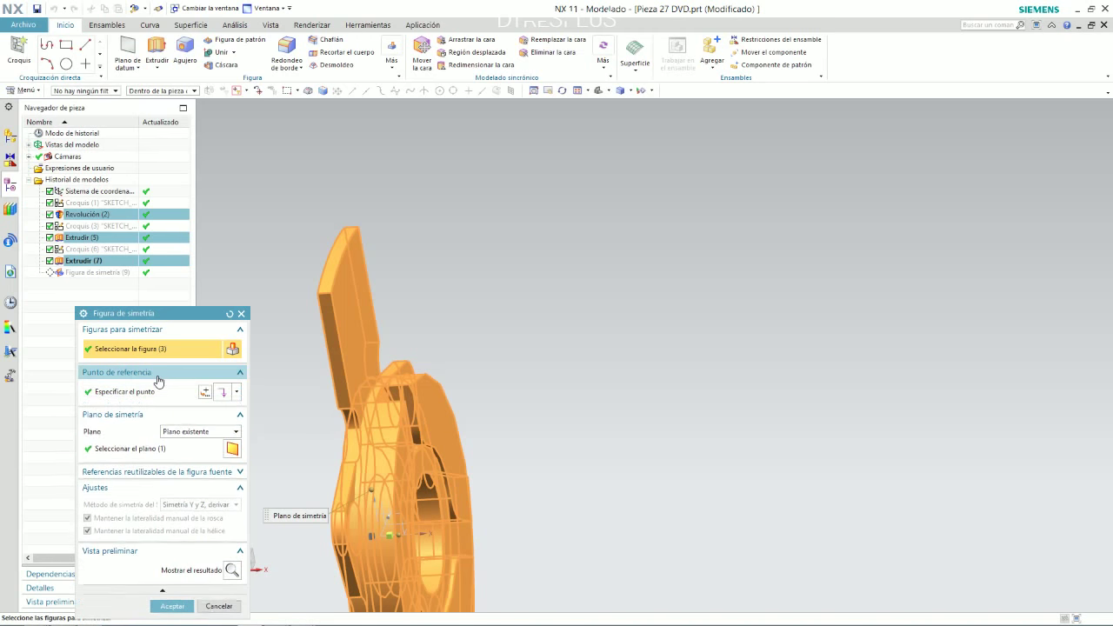
Step: Accept the mirror feature unchanged and inspect the part from a close oblique view
{"action": "left_click", "coordinate": [172, 606]}
{"action": "mouse_move", "coordinate": [481, 346]}
{"action": "middle_mouse_down"}
{"action": "mouse_move", "coordinate": [426, 346]}
{"action": "mouse_move", "coordinate": [447, 356]}
{"action": "middle_mouse_up"}
{"action": "scroll", "coordinate": [447, 356], "scroll_direction": "up", "scroll_amount": 3}
{"action": "scroll", "coordinate": [447, 356], "scroll_direction": "up", "scroll_amount": 3}
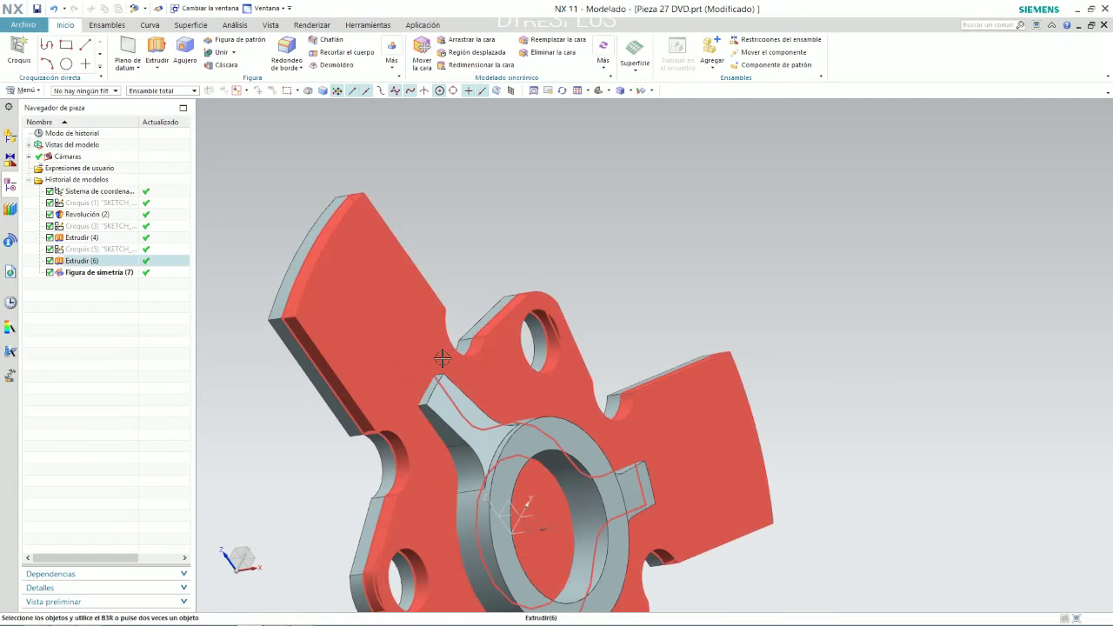
{"action": "mouse_move", "coordinate": [613, 293]}
{"action": "middle_mouse_down"}
{"action": "mouse_move", "coordinate": [650, 299]}
{"action": "mouse_move", "coordinate": [641, 291]}
{"action": "middle_mouse_up"}
Step: Fillet the three concave hub-to-plate edges with a 2 mm radius, using Single Curve selection
{"action": "left_click", "coordinate": [281, 49]}
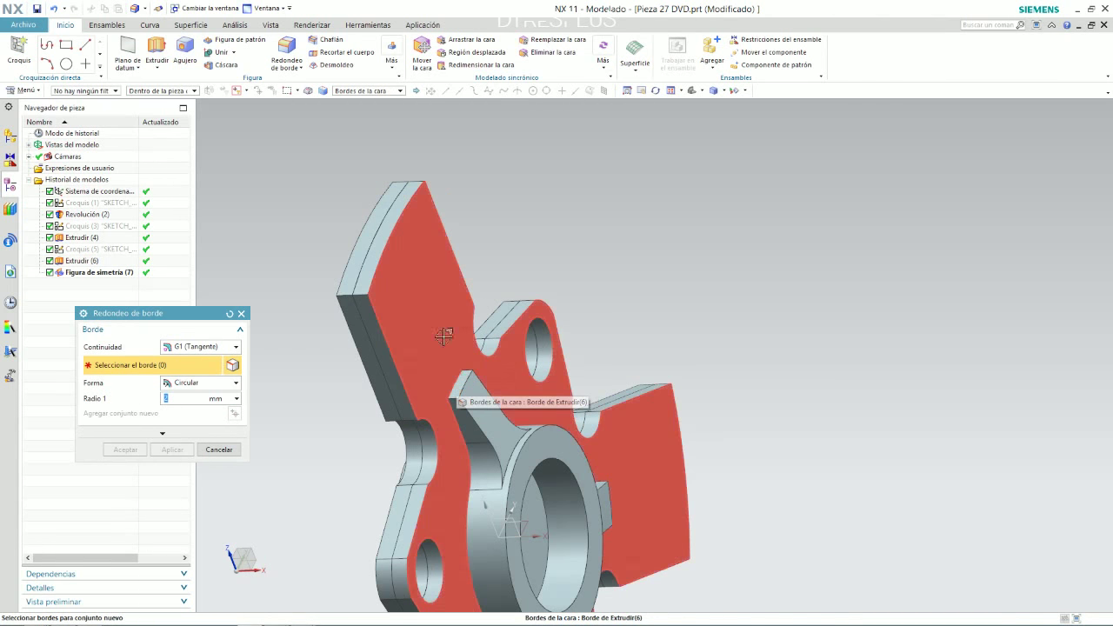
{"action": "left_click", "coordinate": [385, 91]}
{"action": "left_click", "coordinate": [364, 101]}
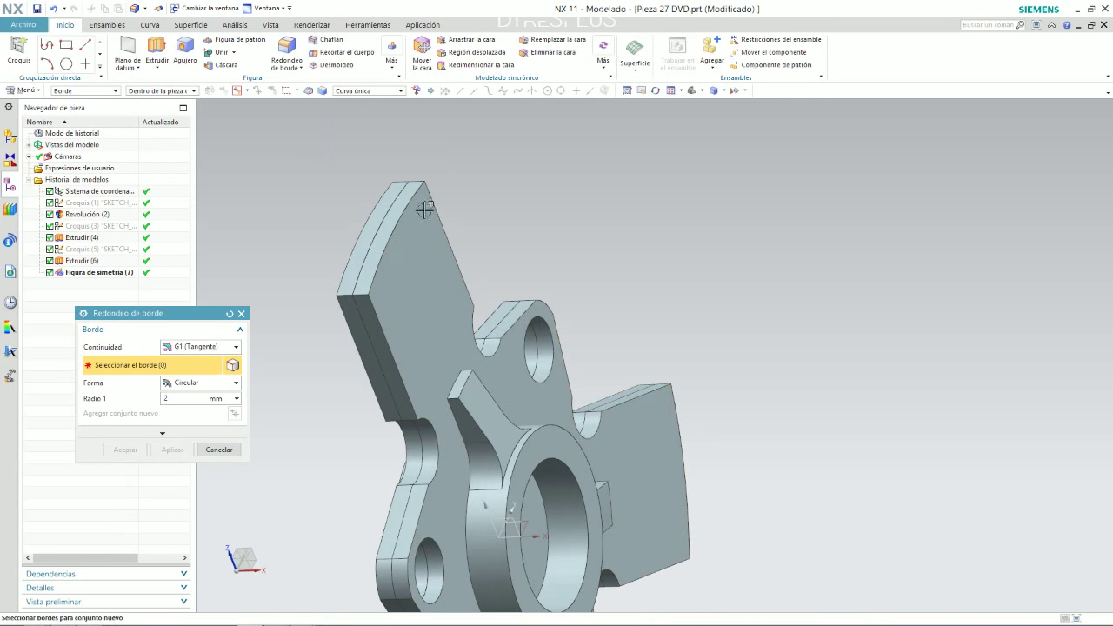
{"action": "left_click", "coordinate": [450, 383]}
{"action": "middle_click_drag", "start_coordinate": [526, 393], "coordinate": [670, 507]}
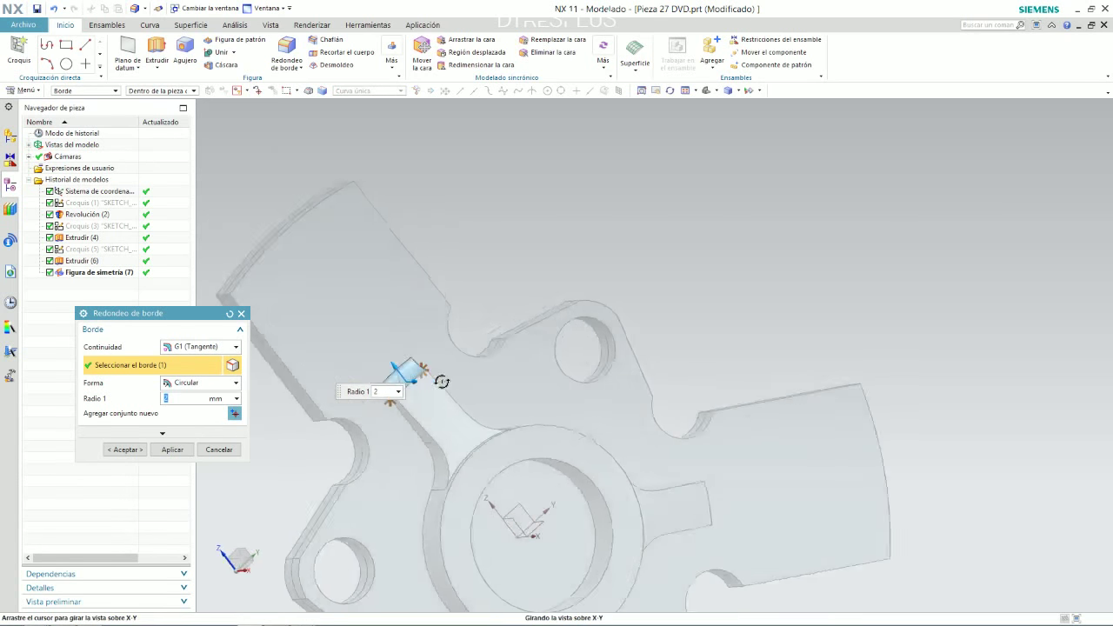
{"action": "left_click", "coordinate": [671, 515]}
{"action": "scroll", "coordinate": [595, 512], "scroll_direction": "down", "scroll_amount": 3}
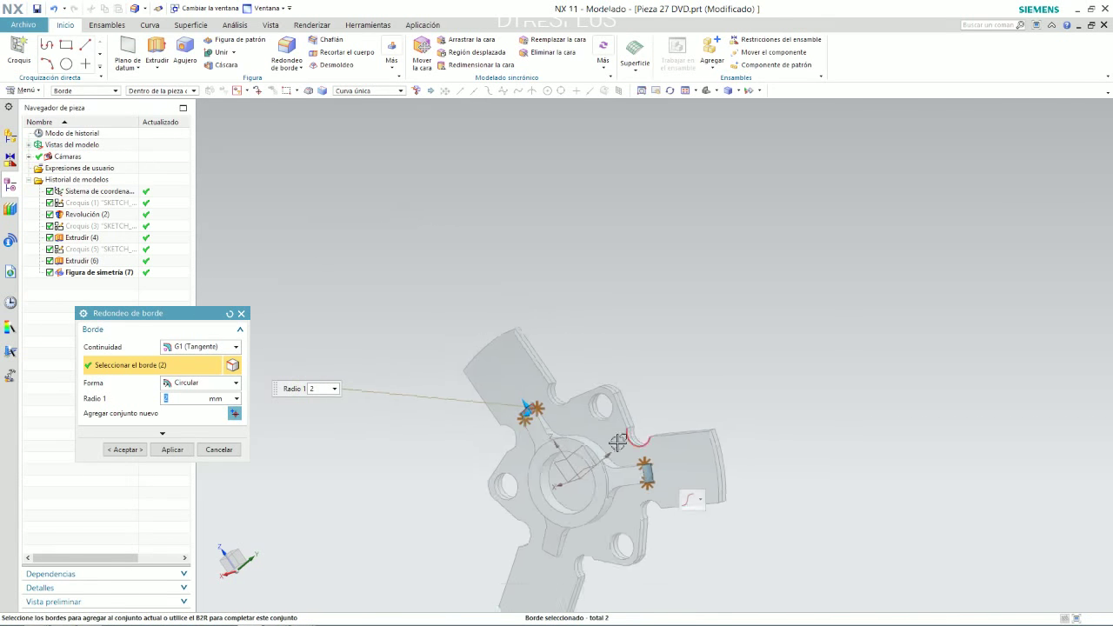
{"action": "middle_click_drag", "start_coordinate": [542, 459], "coordinate": [542, 525]}
{"action": "scroll", "coordinate": [575, 495], "scroll_direction": "up", "scroll_amount": 3}
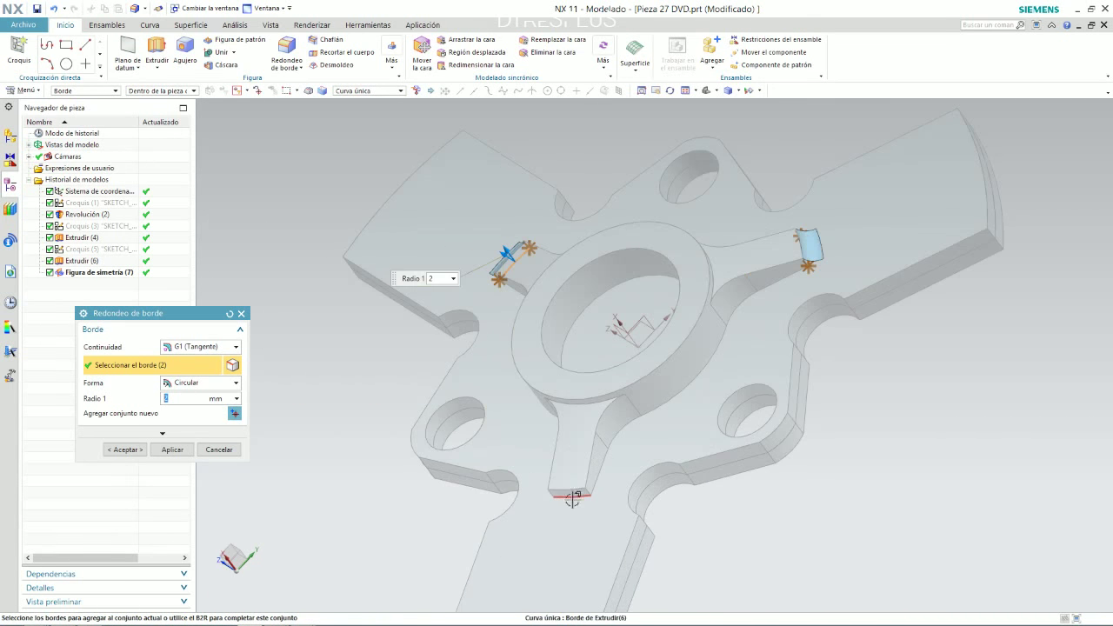
{"action": "left_click", "coordinate": [574, 495]}
{"action": "left_click", "coordinate": [127, 449]}
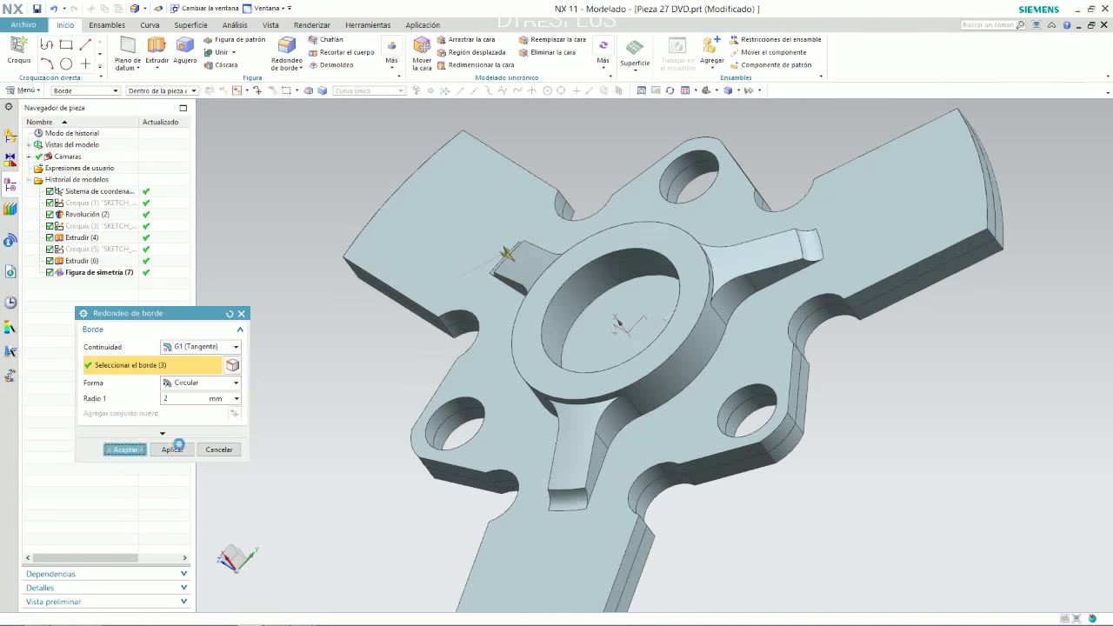
{"action": "middle_click_drag", "start_coordinate": [402, 377], "coordinate": [331, 366]}
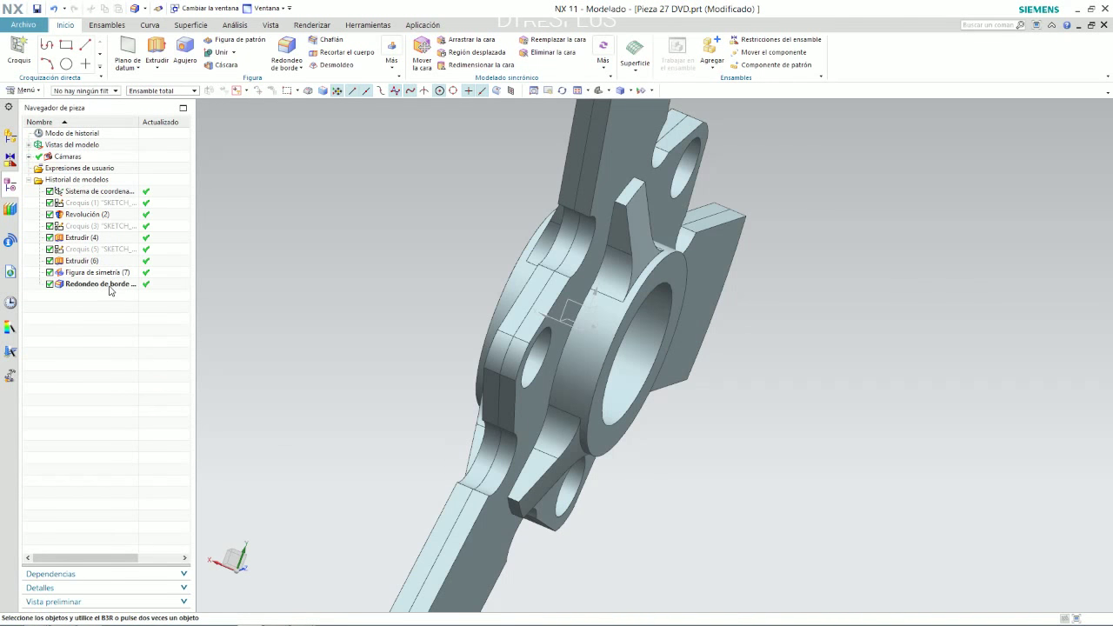
Step: Move the edge blend above Figura de simetría and add it to the mirrored features
{"action": "left_click_drag", "start_coordinate": [111, 285], "coordinate": [109, 273]}
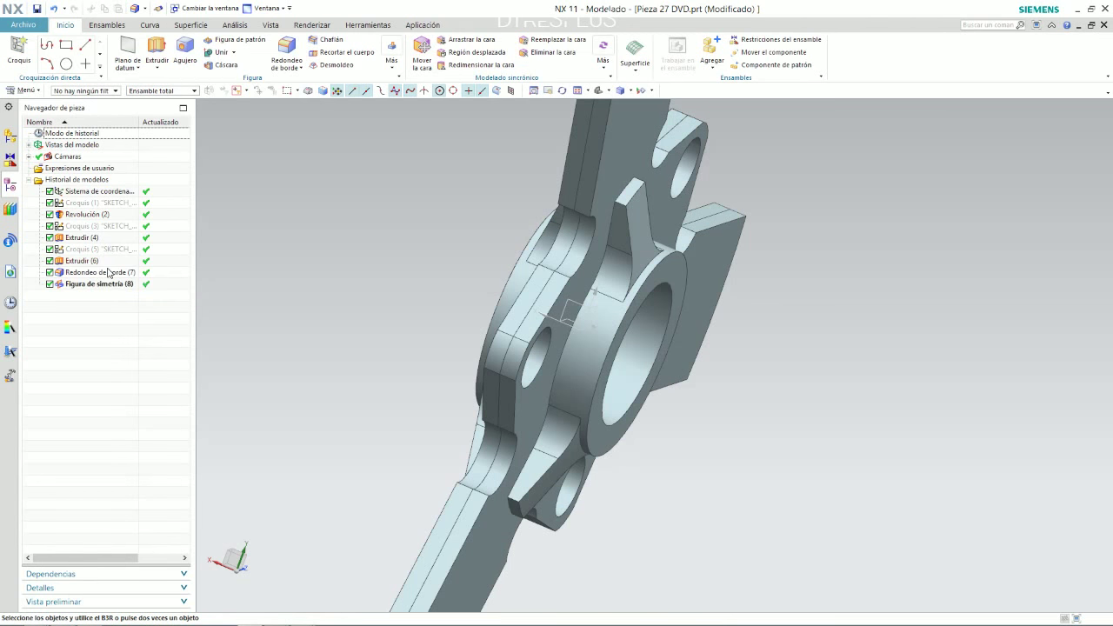
{"action": "middle_click_drag", "start_coordinate": [495, 265], "coordinate": [609, 287]}
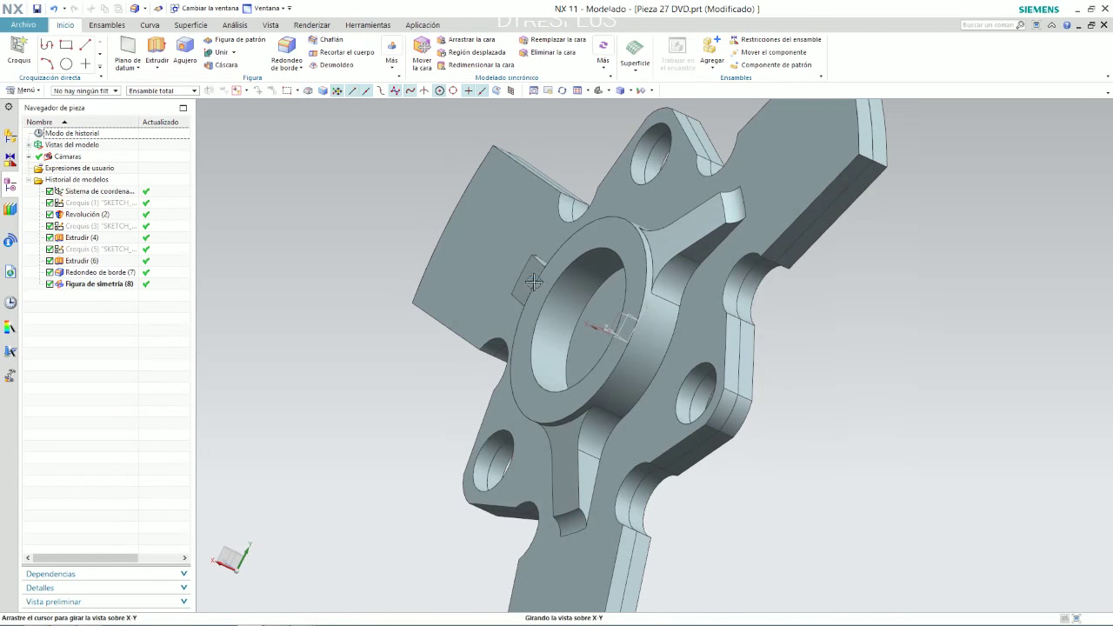
{"action": "left_click", "coordinate": [72, 285]}
{"action": "double_click", "coordinate": [73, 284]}
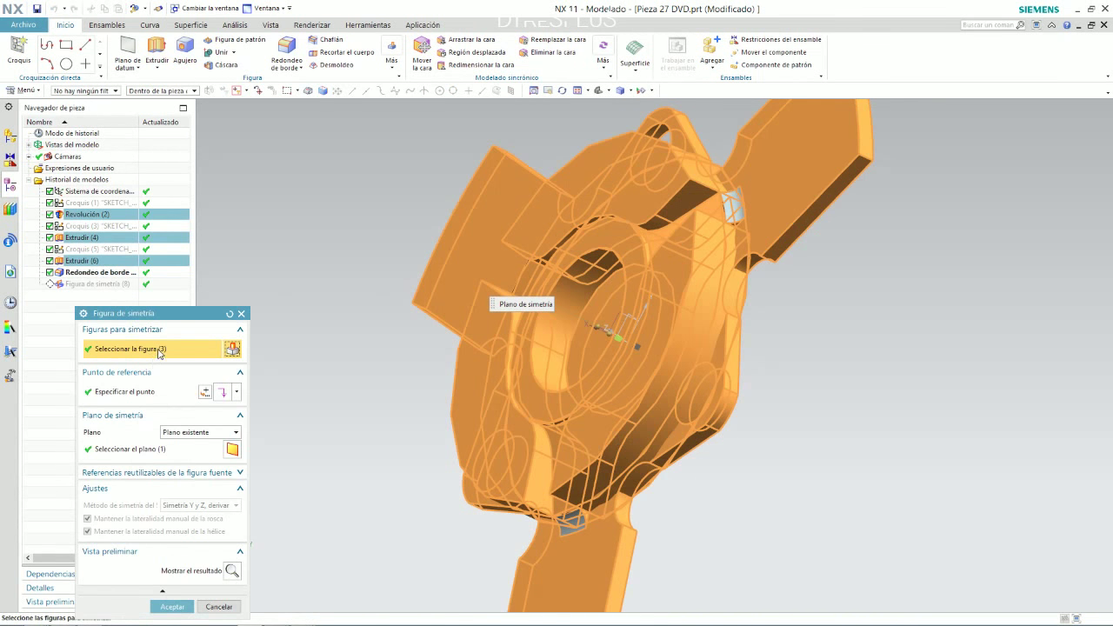
{"action": "left_click", "coordinate": [80, 273]}
{"action": "left_click", "coordinate": [172, 606]}
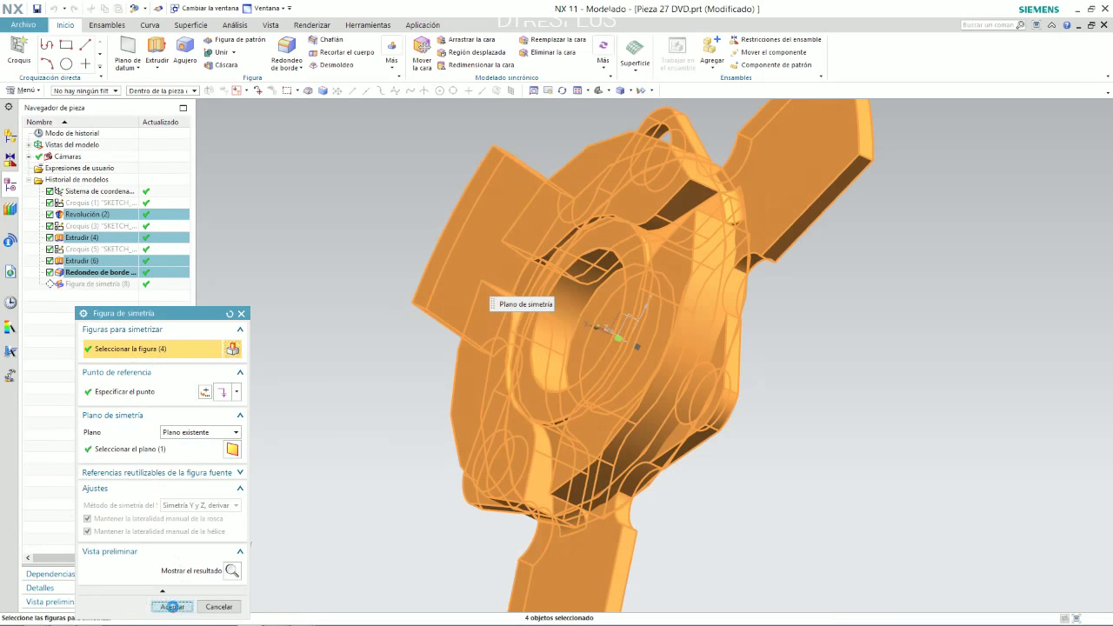
{"action": "mouse_move", "coordinate": [394, 397]}
{"action": "middle_mouse_down"}
{"action": "mouse_move", "coordinate": [390, 301]}
{"action": "mouse_move", "coordinate": [403, 289]}
{"action": "mouse_move", "coordinate": [630, 342]}
{"action": "mouse_move", "coordinate": [487, 218]}
{"action": "mouse_move", "coordinate": [347, 156]}
{"action": "middle_mouse_up"}
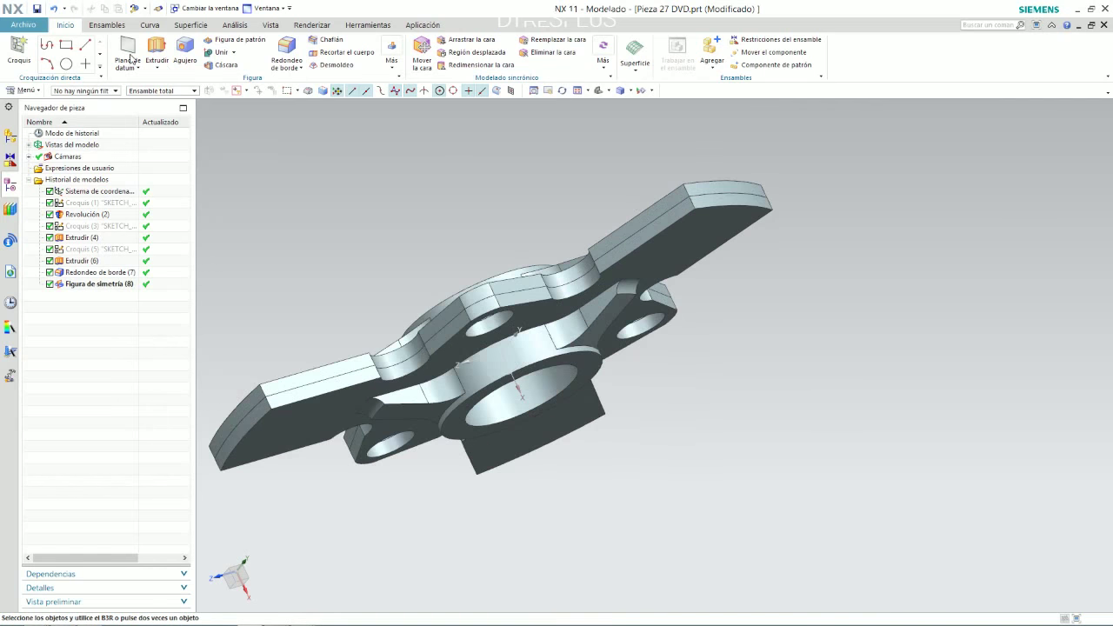
Step: Unite the mirrored arms with the main body into a single solid
{"action": "left_click", "coordinate": [96, 287]}
{"action": "right_click", "coordinate": [98, 289]}
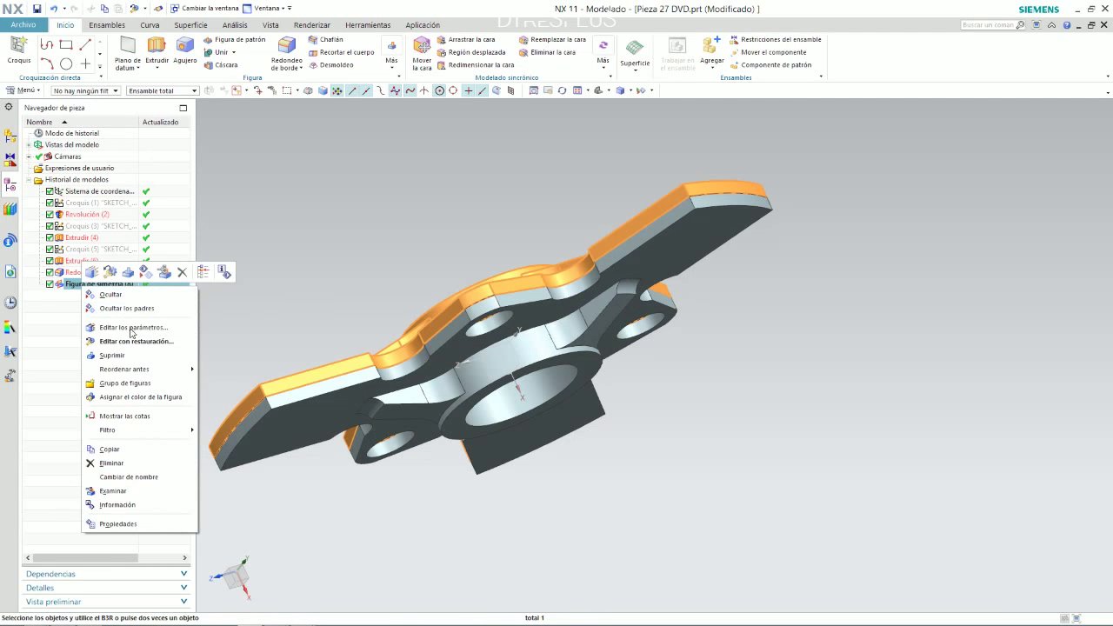
{"action": "left_click", "coordinate": [310, 303]}
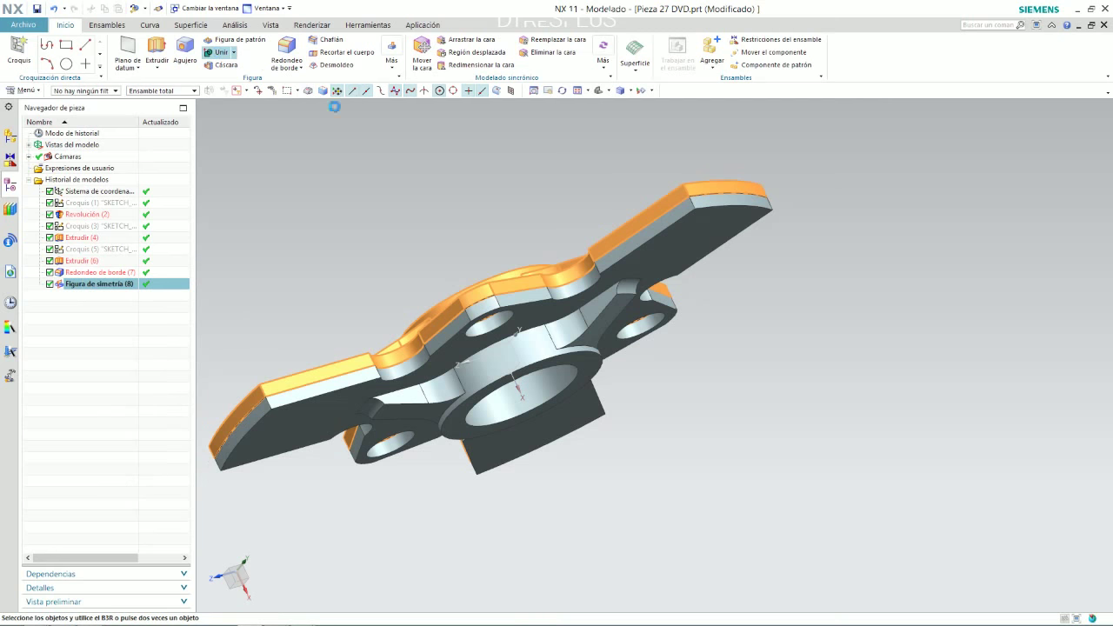
{"action": "left_click", "coordinate": [500, 292]}
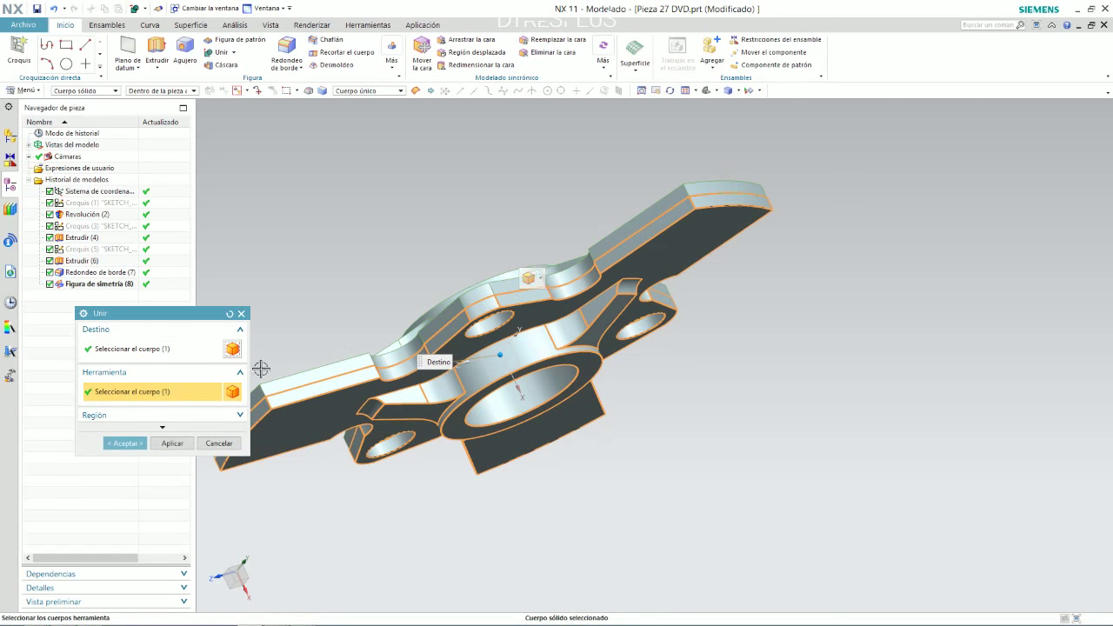
{"action": "left_click", "coordinate": [124, 443]}
{"action": "mouse_move", "coordinate": [453, 348]}
{"action": "middle_mouse_down"}
{"action": "mouse_move", "coordinate": [498, 309]}
{"action": "mouse_move", "coordinate": [517, 231]}
{"action": "middle_mouse_up"}
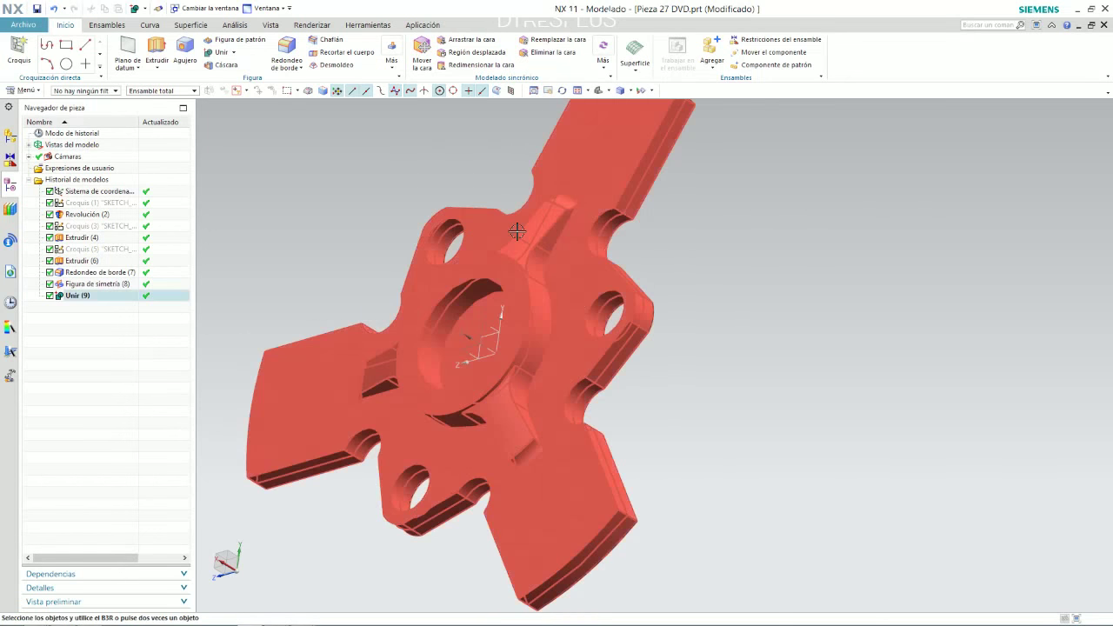
Step: Fit the part in trimetric and top views and compare it with the drawing
{"action": "key", "text": "Home"}
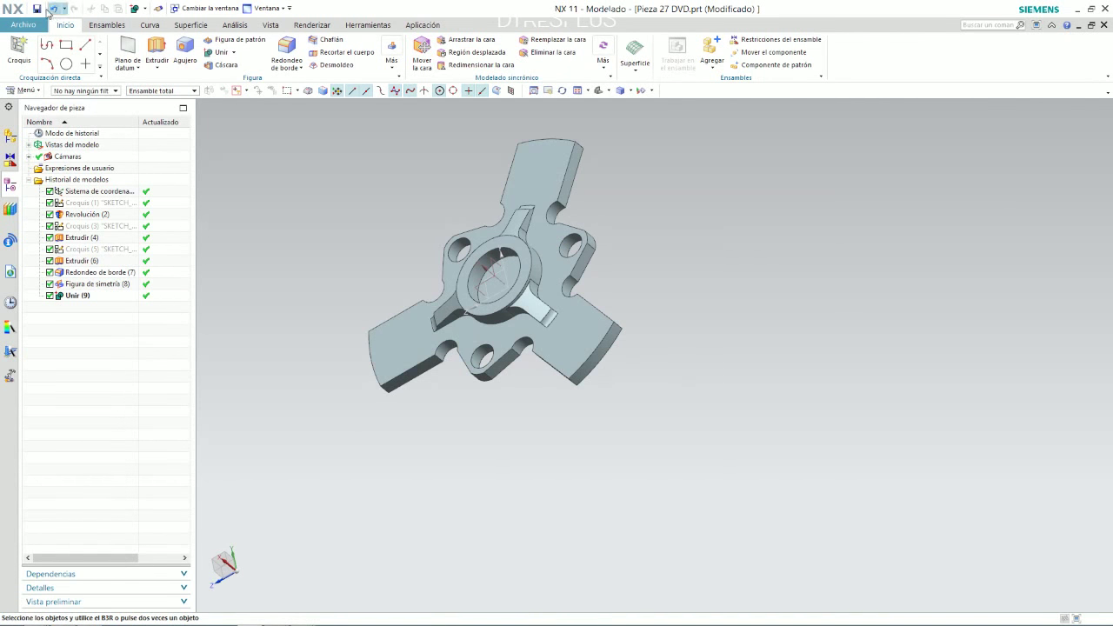
{"action": "scroll", "coordinate": [545, 233], "scroll_direction": "up", "scroll_amount": 1}
{"action": "scroll", "coordinate": [517, 260], "scroll_direction": "up", "scroll_amount": 4}
{"action": "mouse_move", "coordinate": [516, 261]}
{"action": "middle_mouse_down"}
{"action": "mouse_move", "coordinate": [551, 236]}
{"action": "mouse_move", "coordinate": [558, 283]}
{"action": "middle_mouse_up"}
{"action": "key", "text": "ctrl+alt+t"}
{"action": "key", "text": "alt+Tab"}
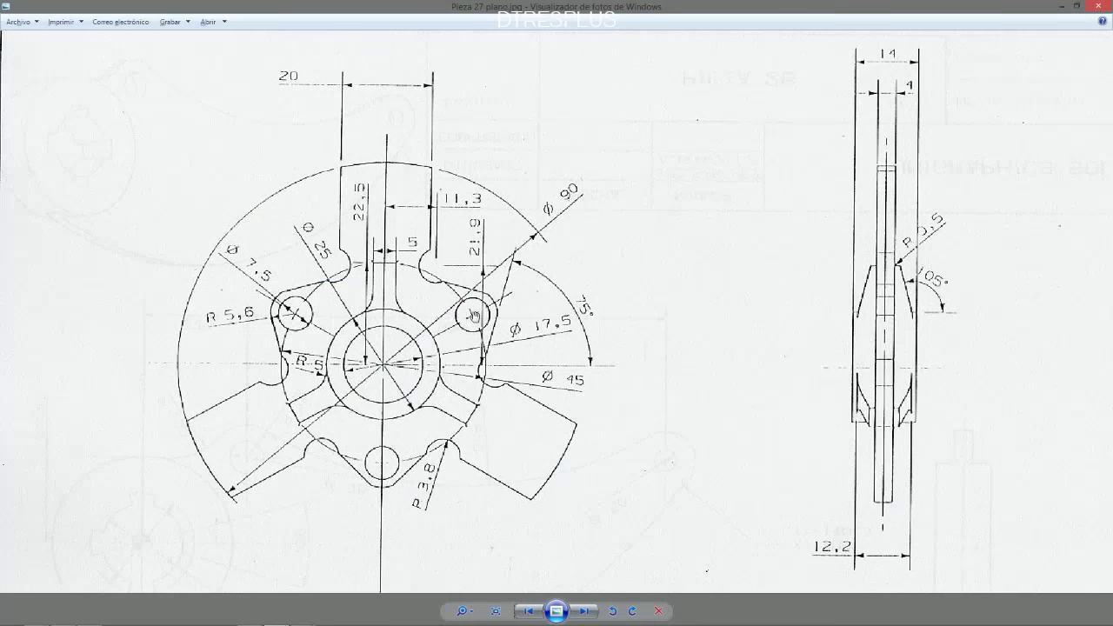
{"action": "key", "text": "alt+Tab"}
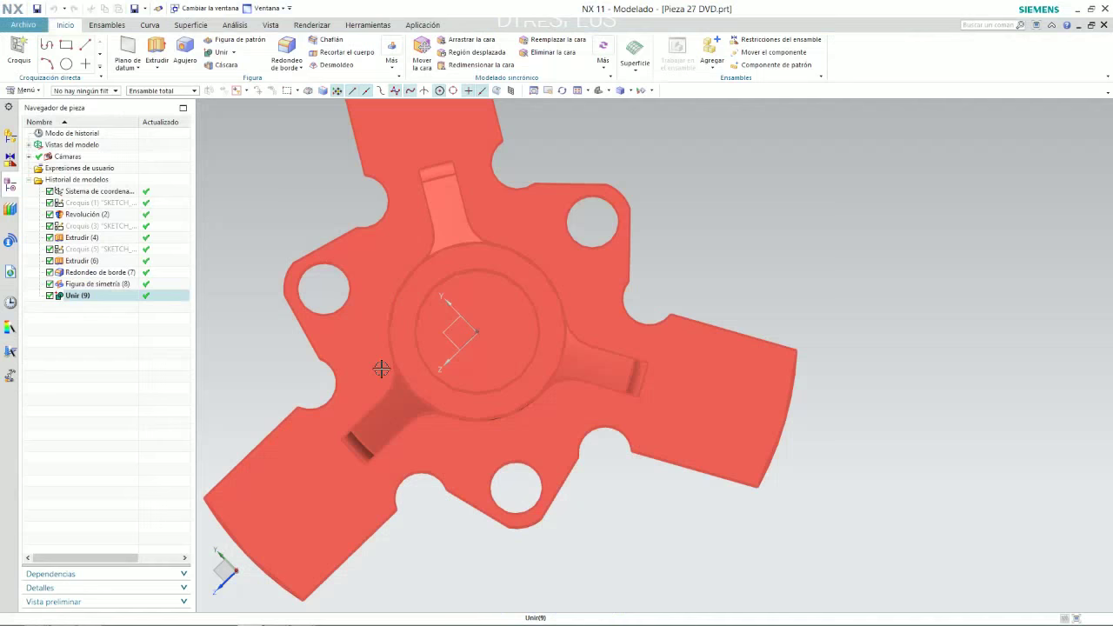
Step: Edit Extrudir (6) and add the inner hub circle edge to its section using the Curva única filter
{"action": "left_click", "coordinate": [80, 264]}
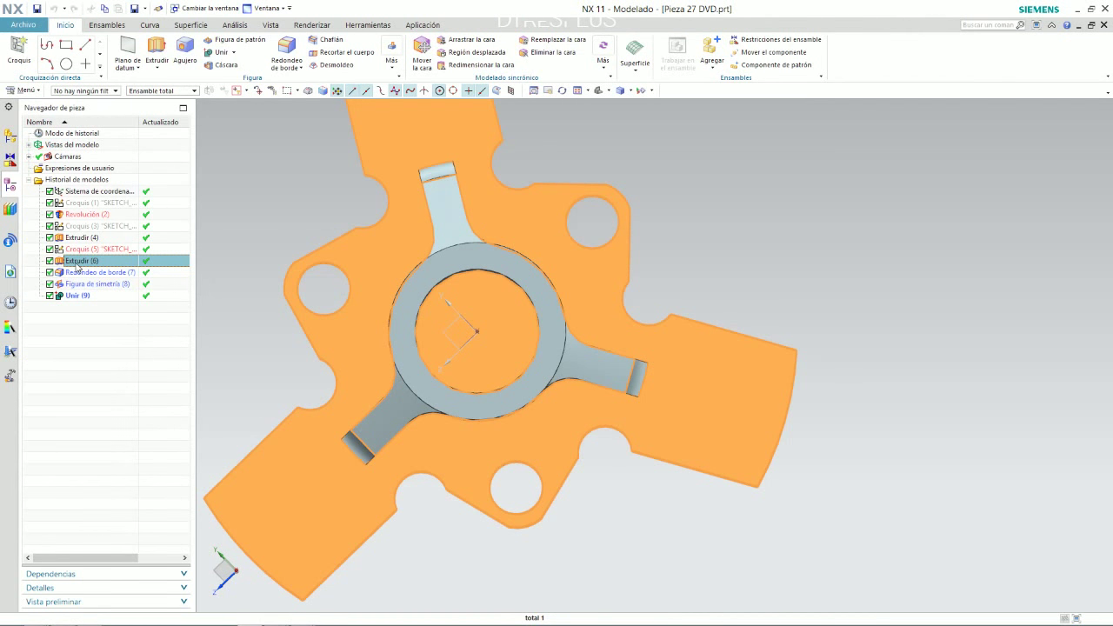
{"action": "double_click", "coordinate": [76, 261]}
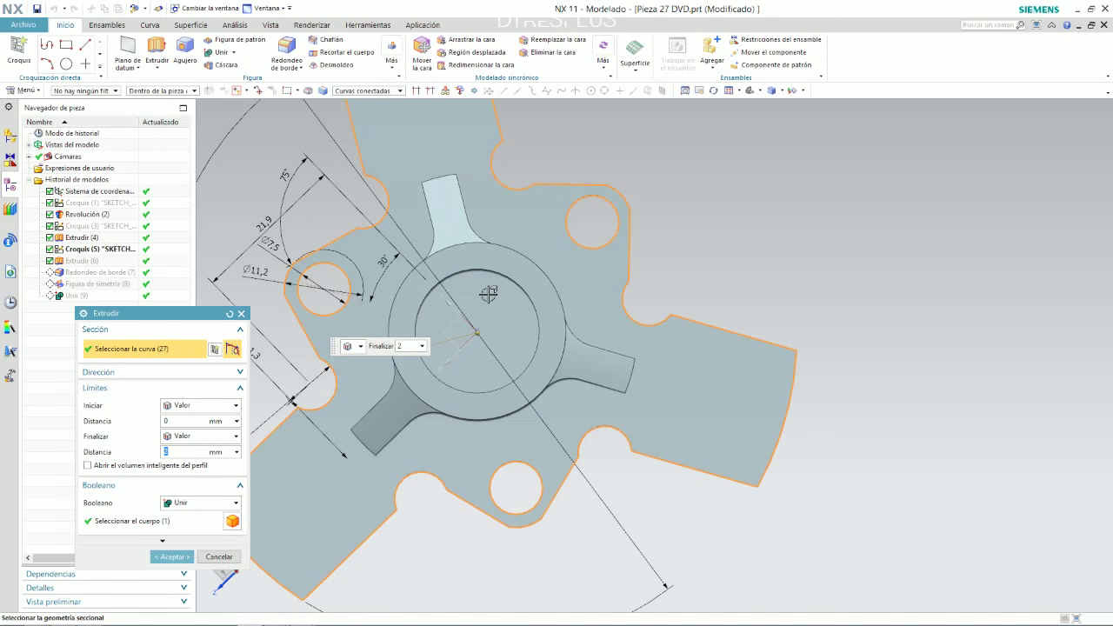
{"action": "left_click", "coordinate": [368, 91]}
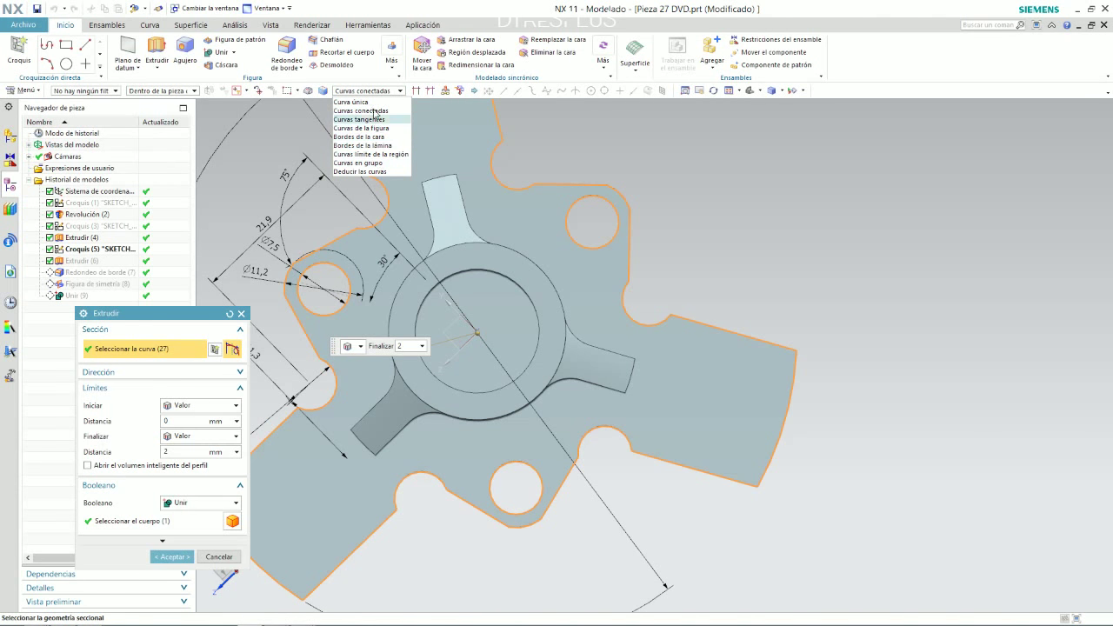
{"action": "left_click", "coordinate": [378, 103]}
{"action": "left_click", "coordinate": [474, 270]}
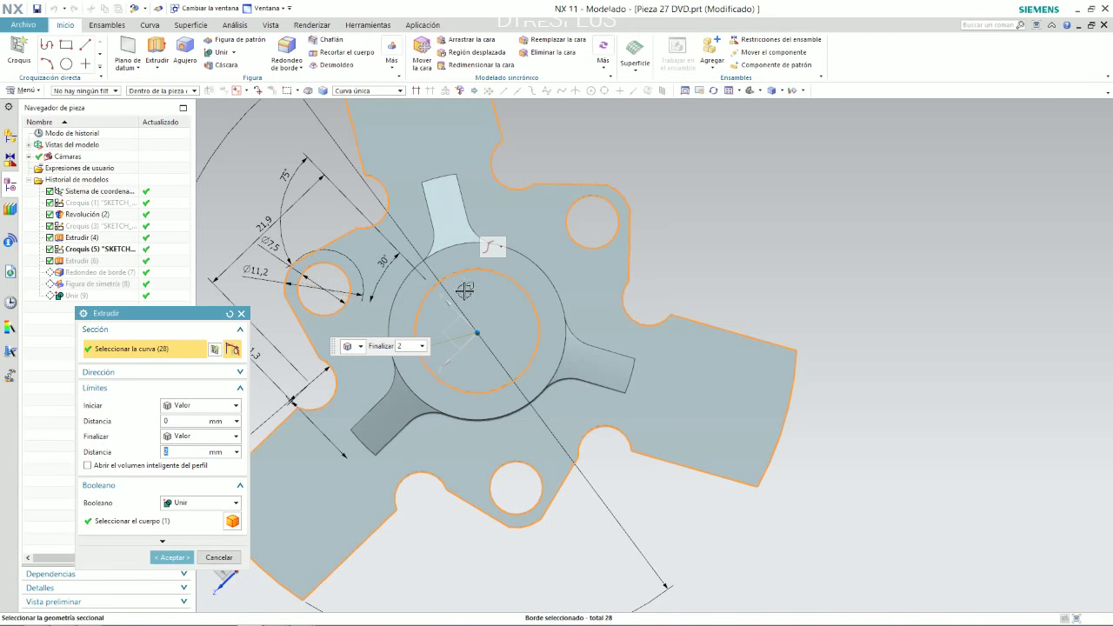
{"action": "mouse_move", "coordinate": [474, 269]}
{"action": "middle_mouse_down"}
{"action": "mouse_move", "coordinate": [518, 277]}
{"action": "mouse_move", "coordinate": [178, 555]}
{"action": "middle_mouse_up"}
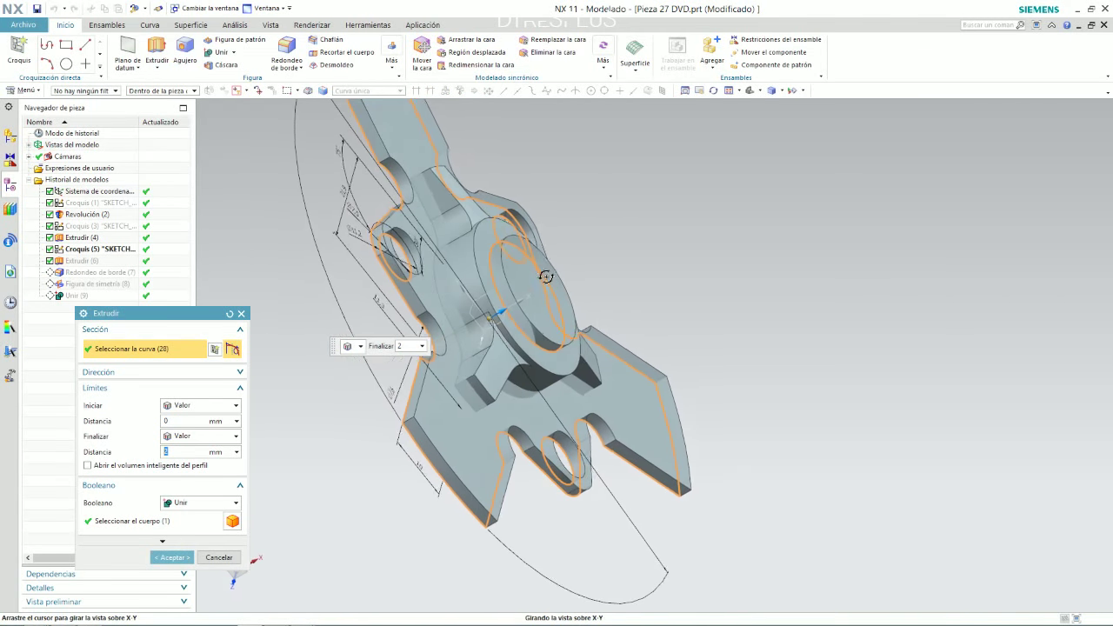
{"action": "left_click", "coordinate": [178, 557]}
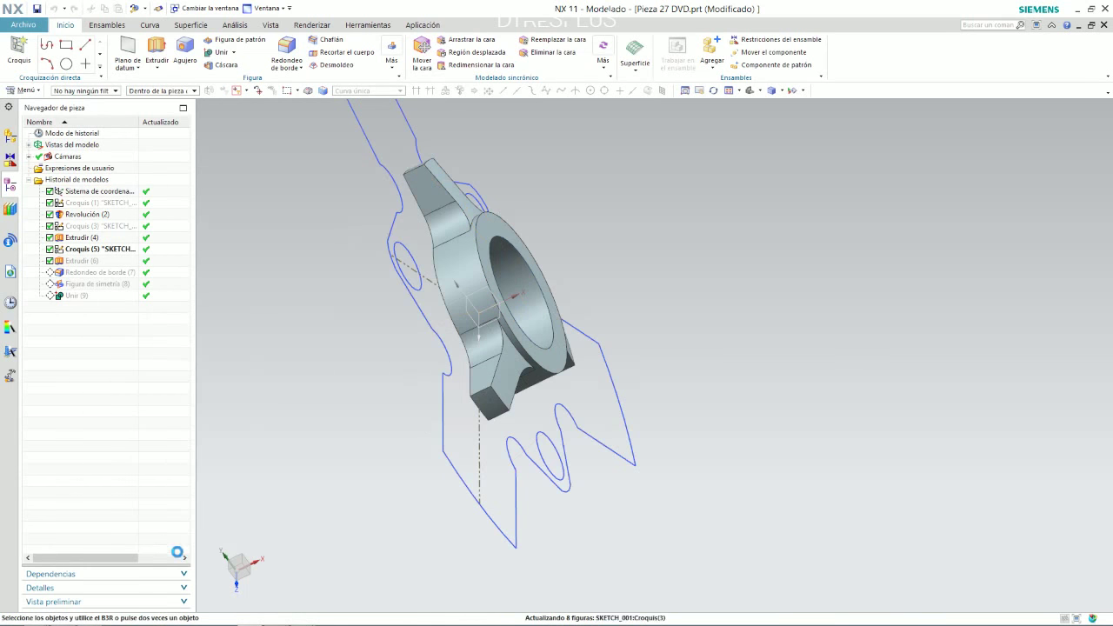
{"action": "mouse_move", "coordinate": [385, 352]}
{"action": "middle_mouse_down"}
{"action": "mouse_move", "coordinate": [352, 381]}
{"action": "mouse_move", "coordinate": [350, 368]}
{"action": "middle_mouse_up"}
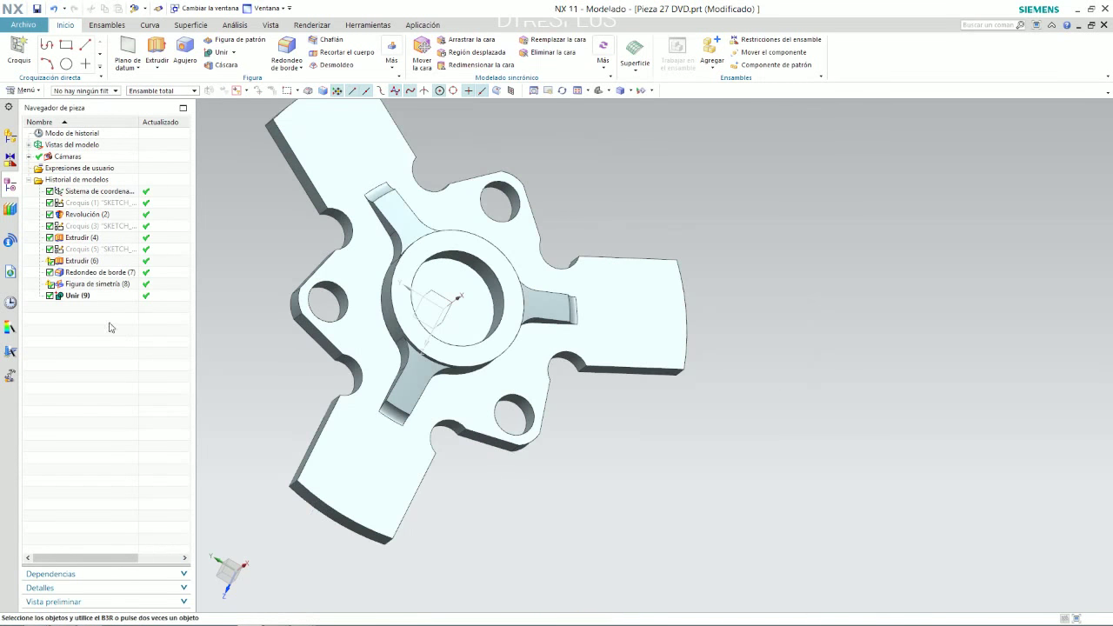
{"action": "left_click", "coordinate": [82, 263]}
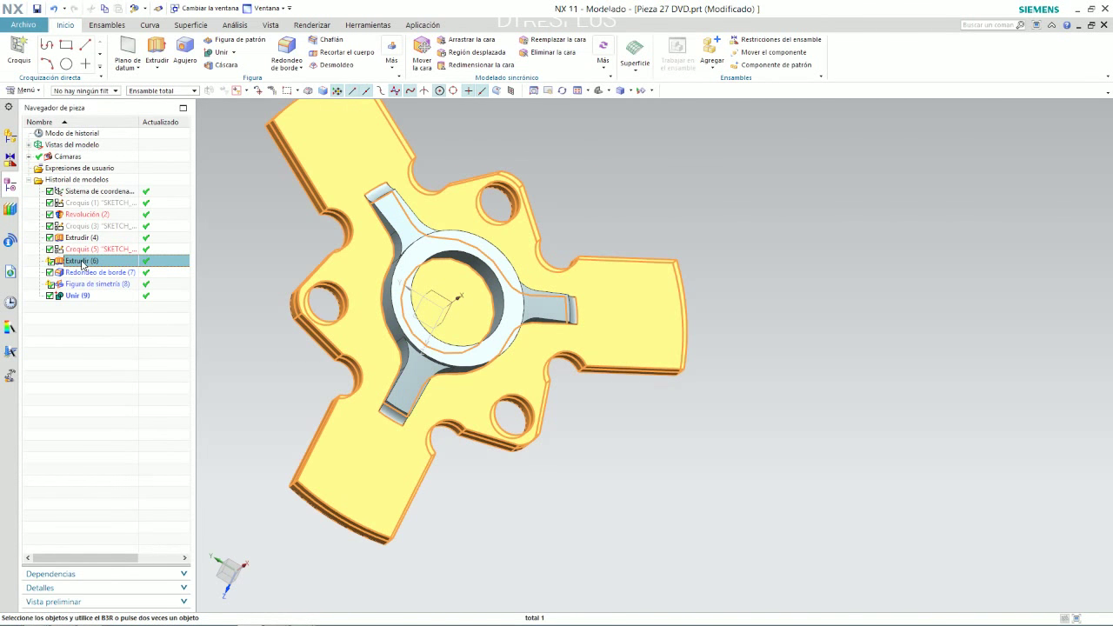
Step: Draw a circle at the hub centre in sketch Croquis (5) and finish the sketch
{"action": "left_click", "coordinate": [88, 251]}
{"action": "double_click", "coordinate": [85, 250]}
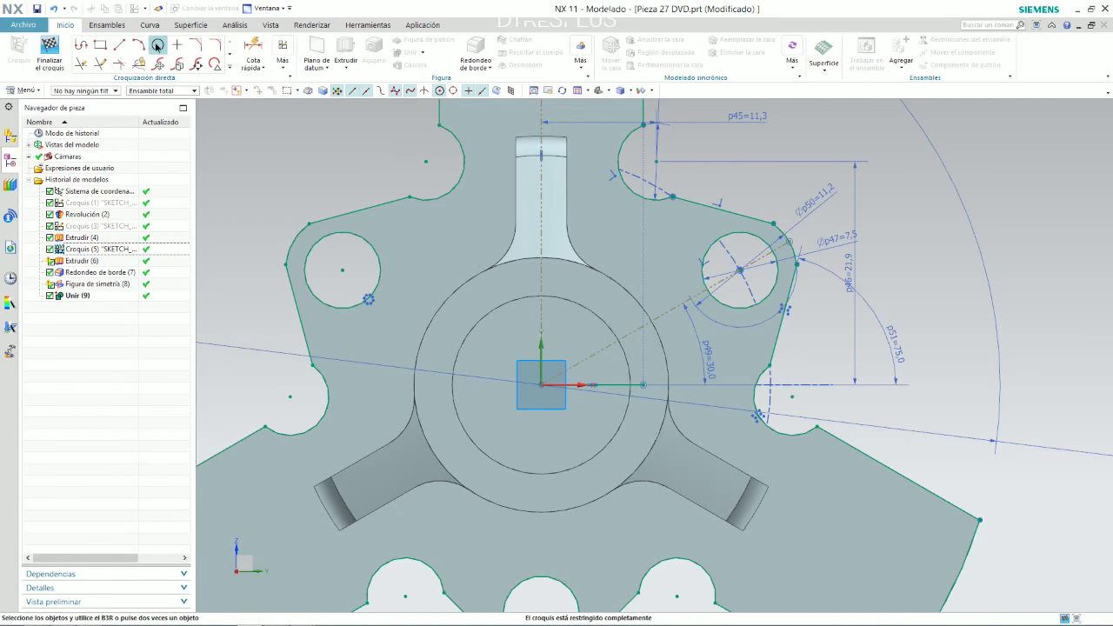
{"action": "left_click", "coordinate": [157, 45]}
{"action": "left_click", "coordinate": [541, 385]}
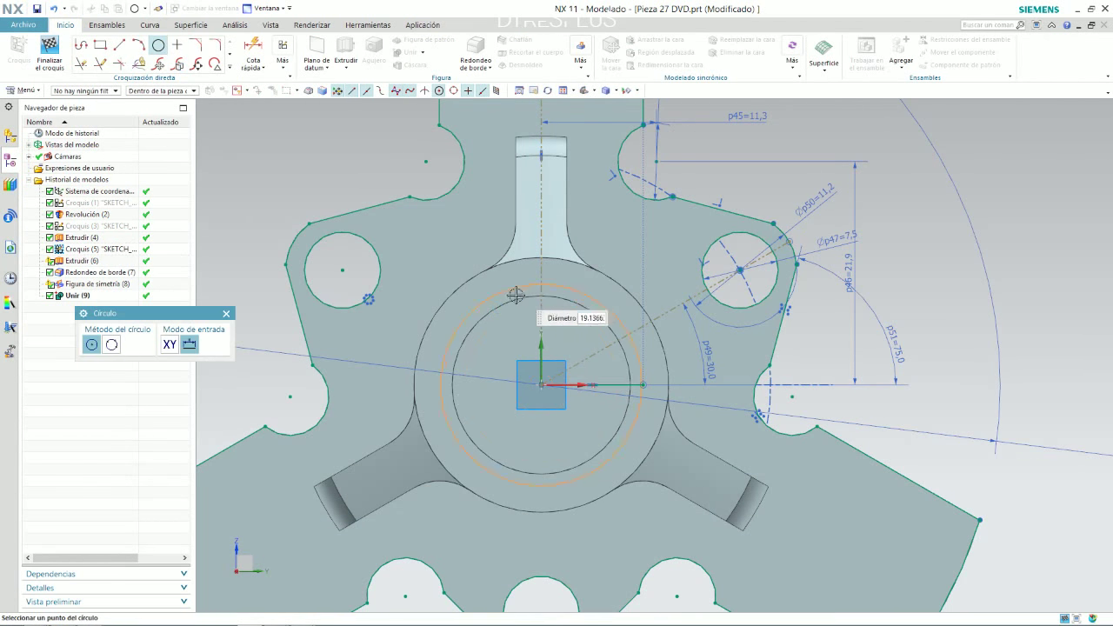
{"action": "left_click", "coordinate": [515, 302]}
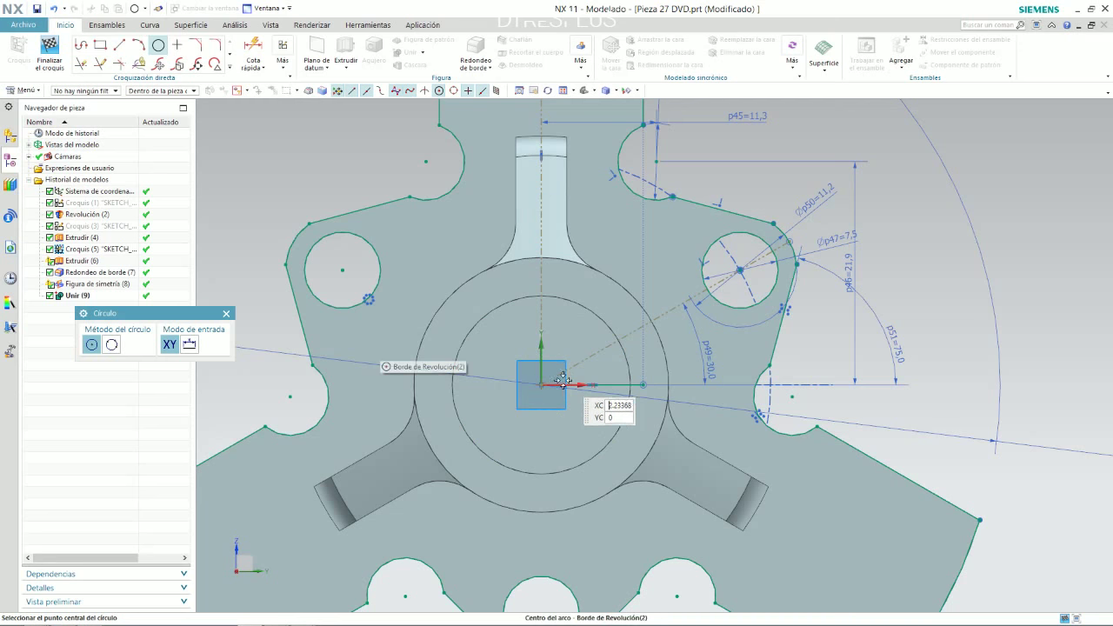
{"action": "key", "text": "ctrl+q"}
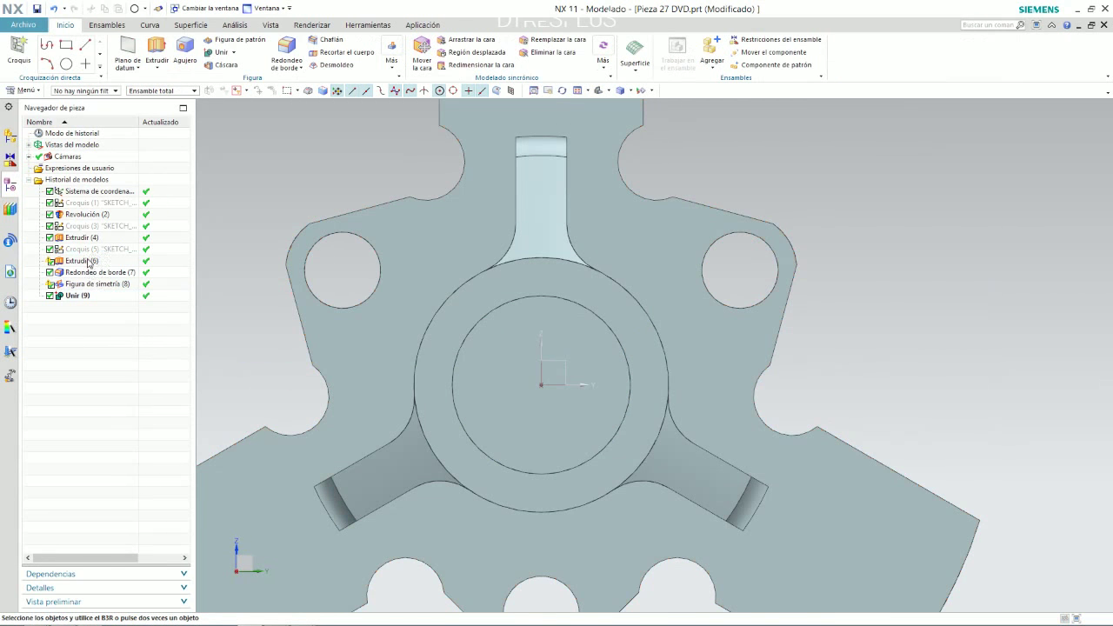
Step: Reconfirm the Extrudir (6) ring extrusion, then reopen sketch Croquis (5) for editing
{"action": "left_click", "coordinate": [90, 250]}
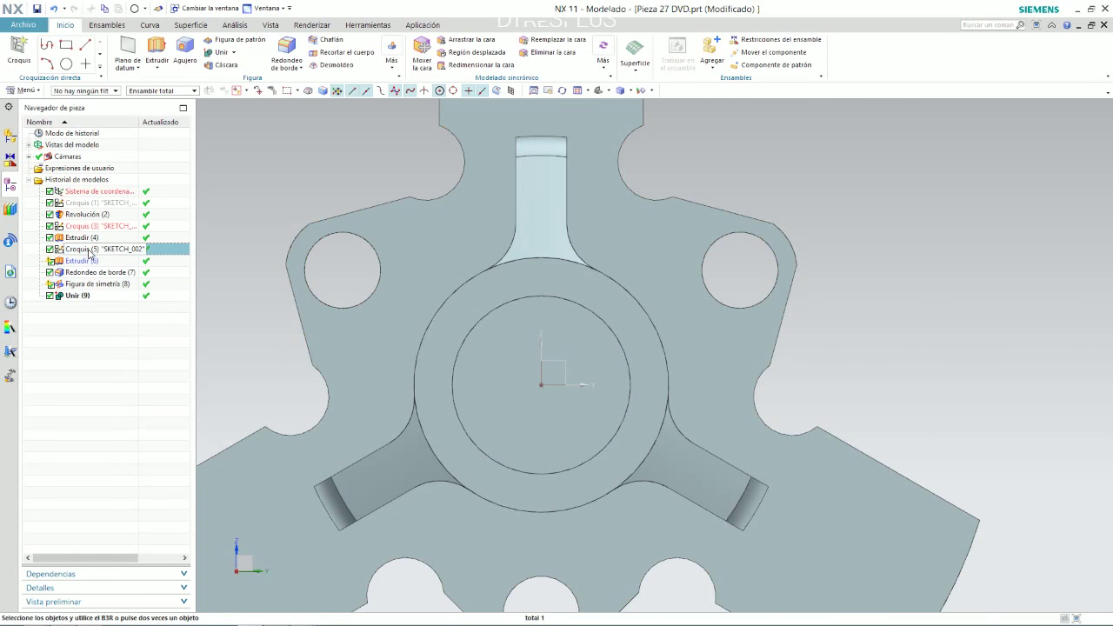
{"action": "left_click", "coordinate": [87, 228]}
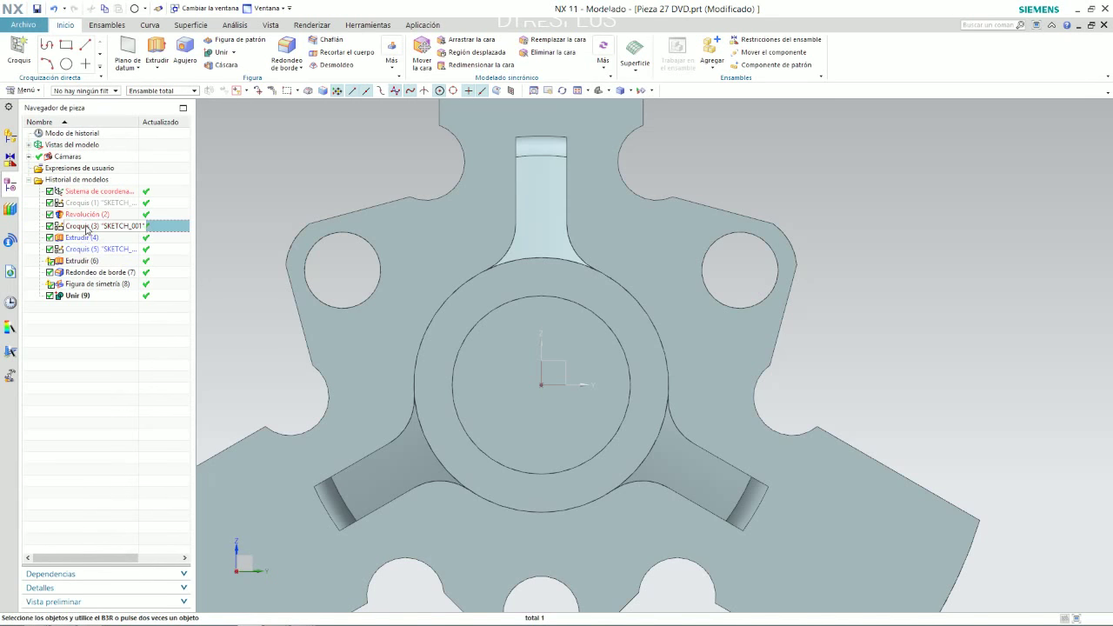
{"action": "left_click", "coordinate": [85, 285]}
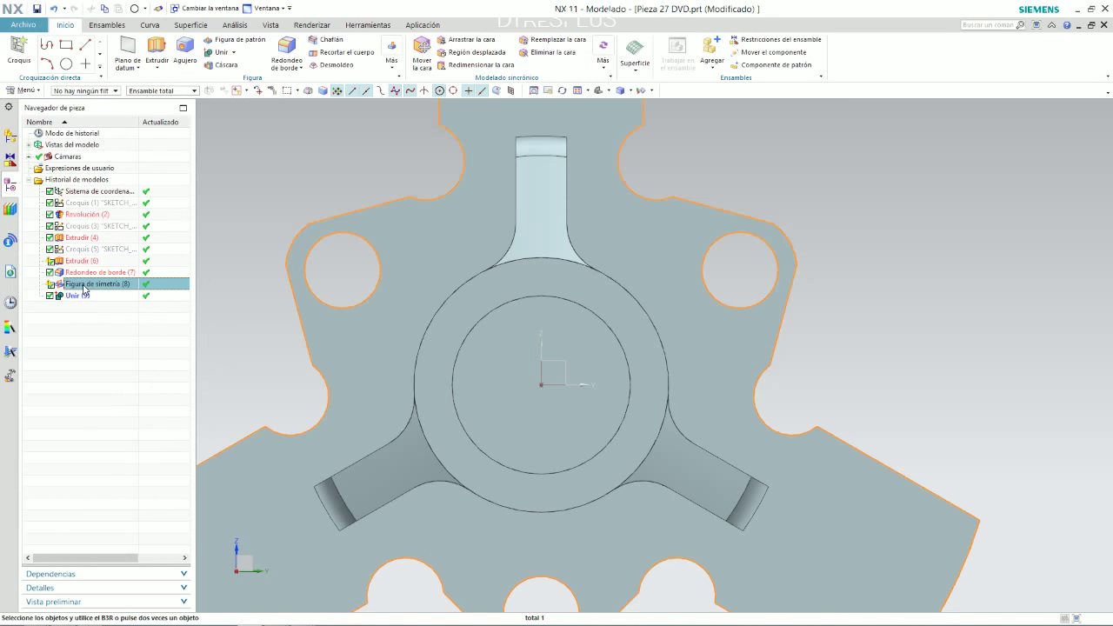
{"action": "double_click", "coordinate": [86, 266]}
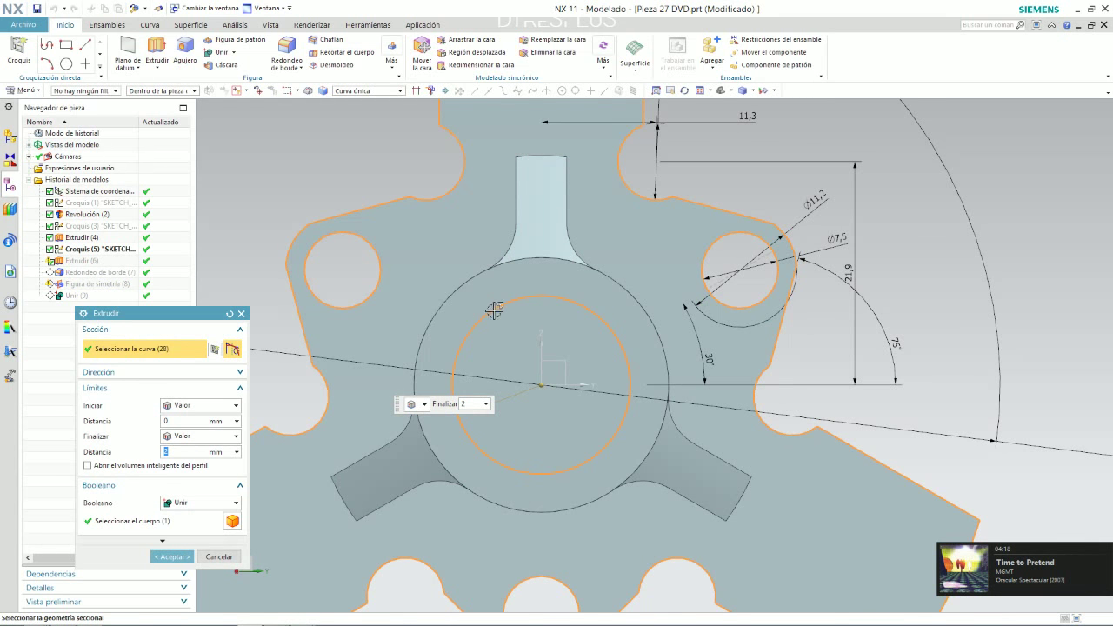
{"action": "middle_click", "coordinate": [481, 333]}
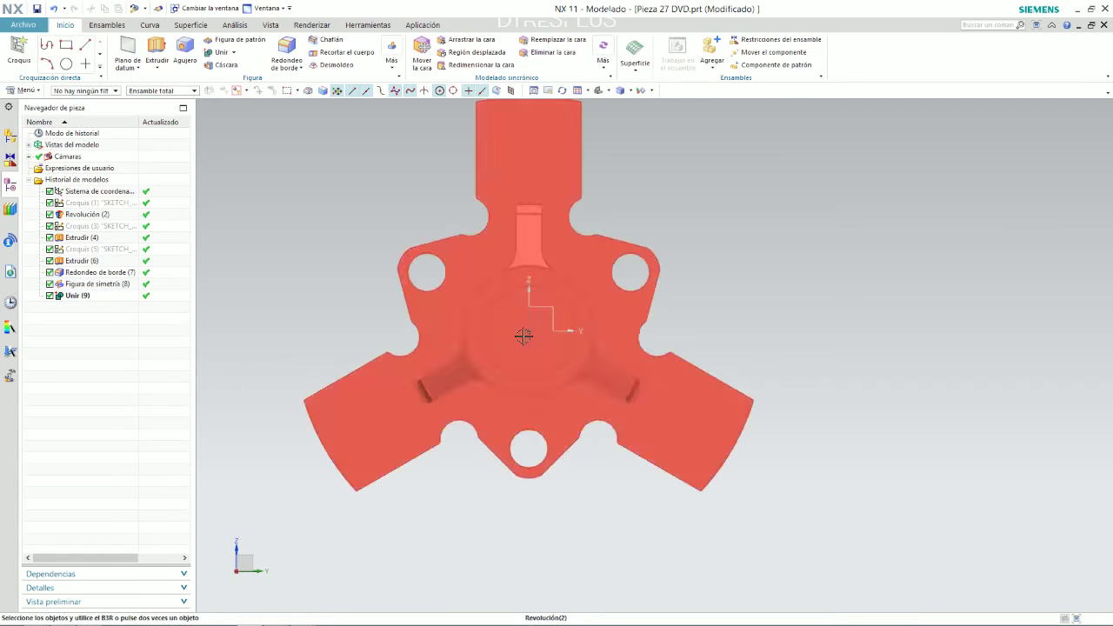
{"action": "left_click", "coordinate": [79, 253]}
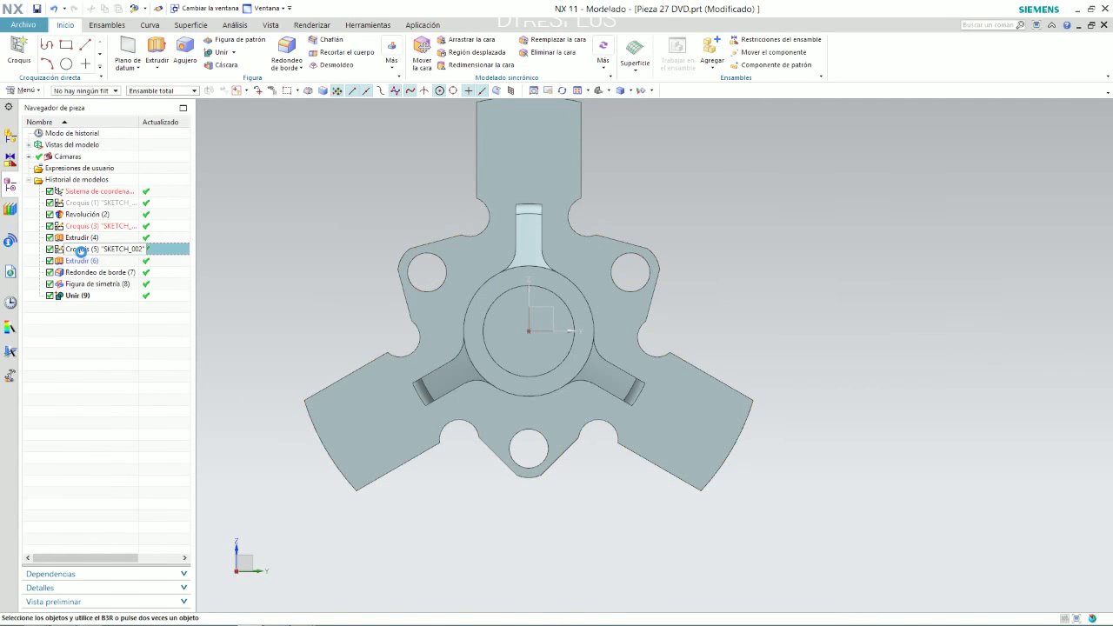
{"action": "double_click", "coordinate": [79, 249]}
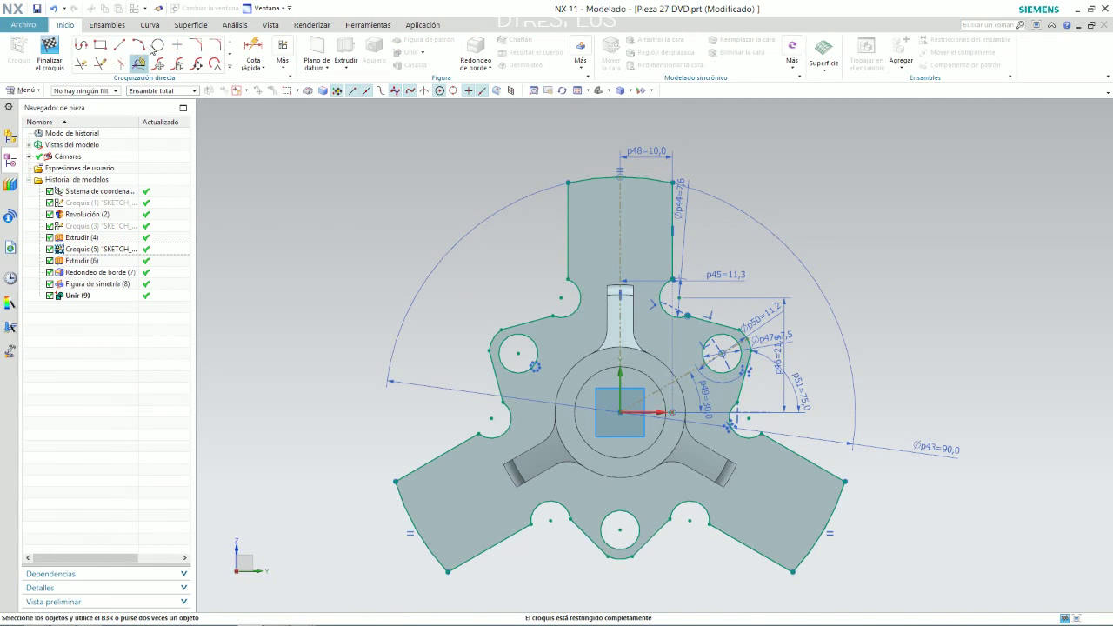
Step: Draw a circle at the part centre in Croquis (5), sized to the Revolución bore edge
{"action": "left_click", "coordinate": [158, 45]}
{"action": "scroll", "coordinate": [705, 447], "scroll_direction": "up", "scroll_amount": 3}
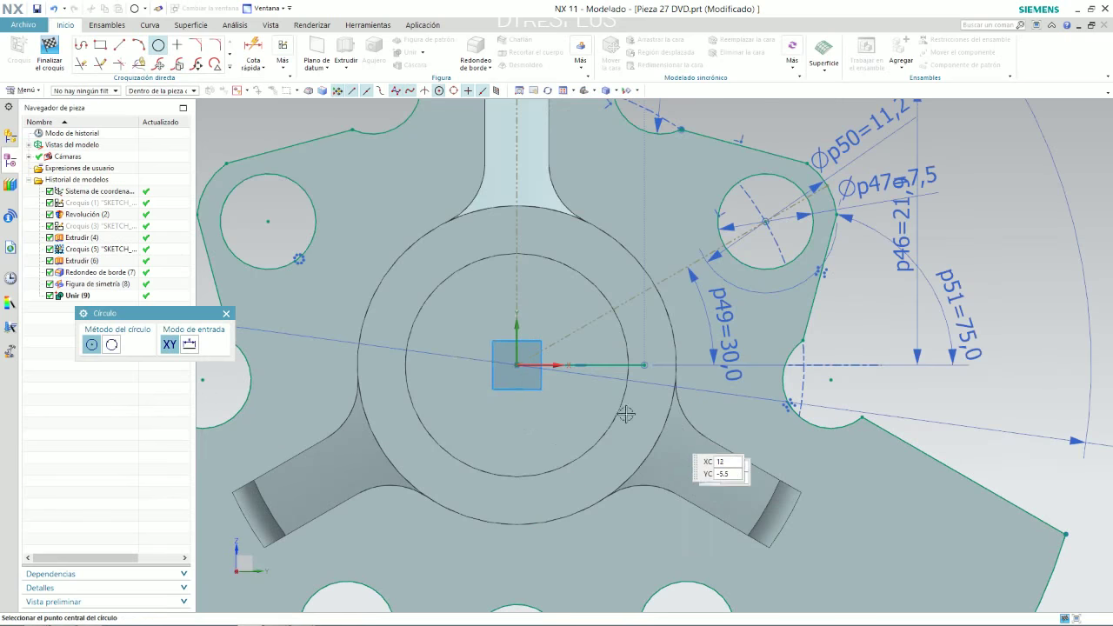
{"action": "left_click", "coordinate": [516, 364]}
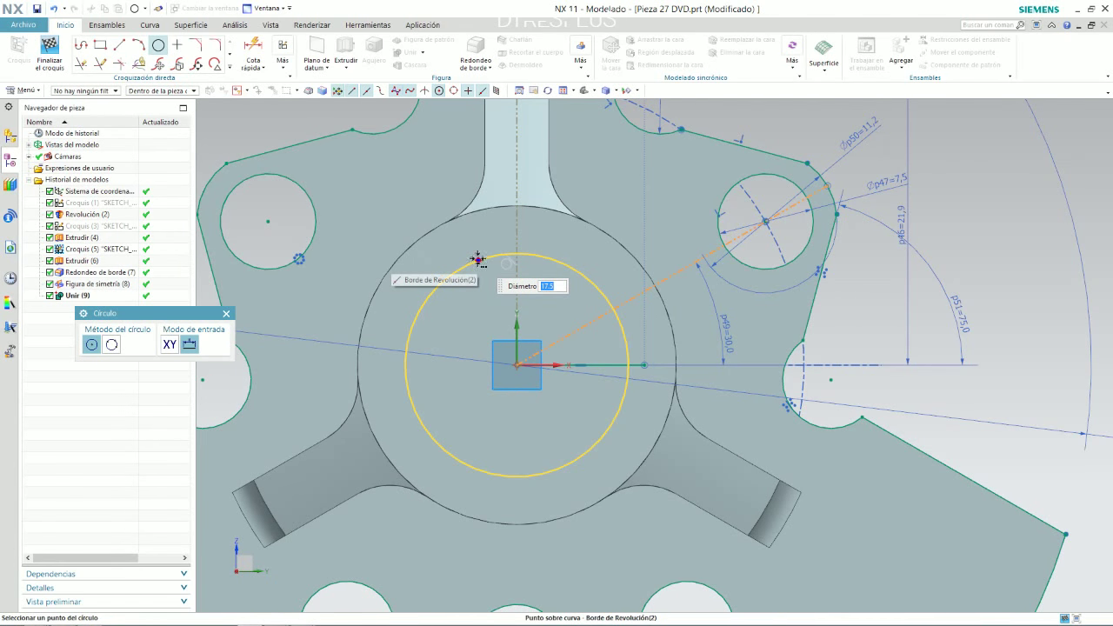
{"action": "left_click", "coordinate": [479, 259]}
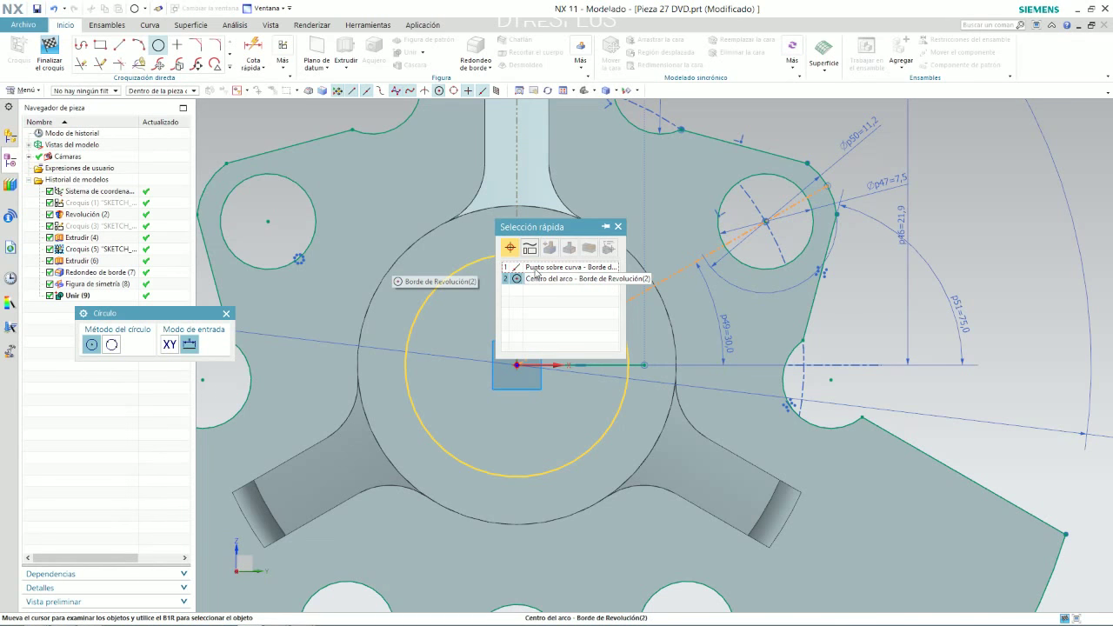
{"action": "left_click", "coordinate": [537, 278]}
{"action": "key", "text": "Escape"}
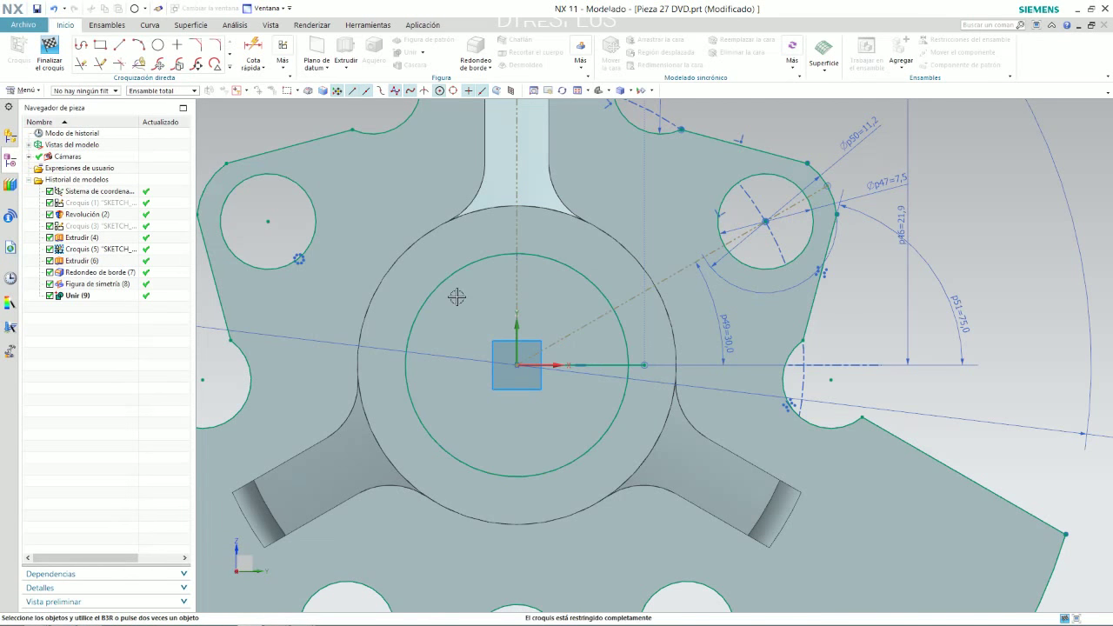
{"action": "key", "text": "Home"}
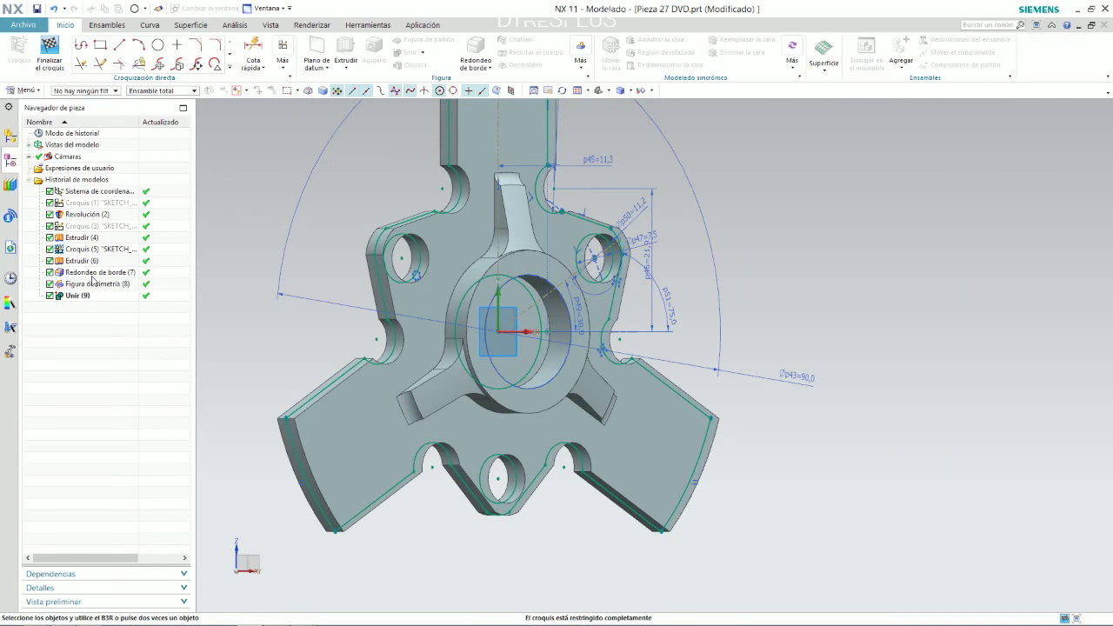
Step: Finish the sketch and add the central circle to the Extrudir (6) section so the bore passes through
{"action": "left_click", "coordinate": [59, 71]}
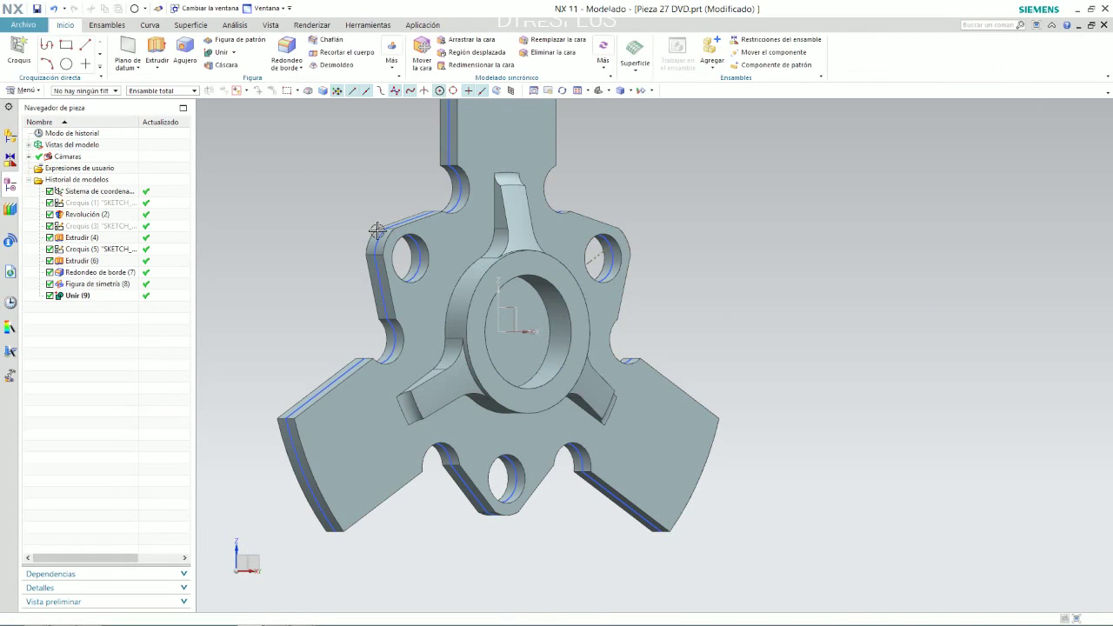
{"action": "double_click", "coordinate": [80, 260]}
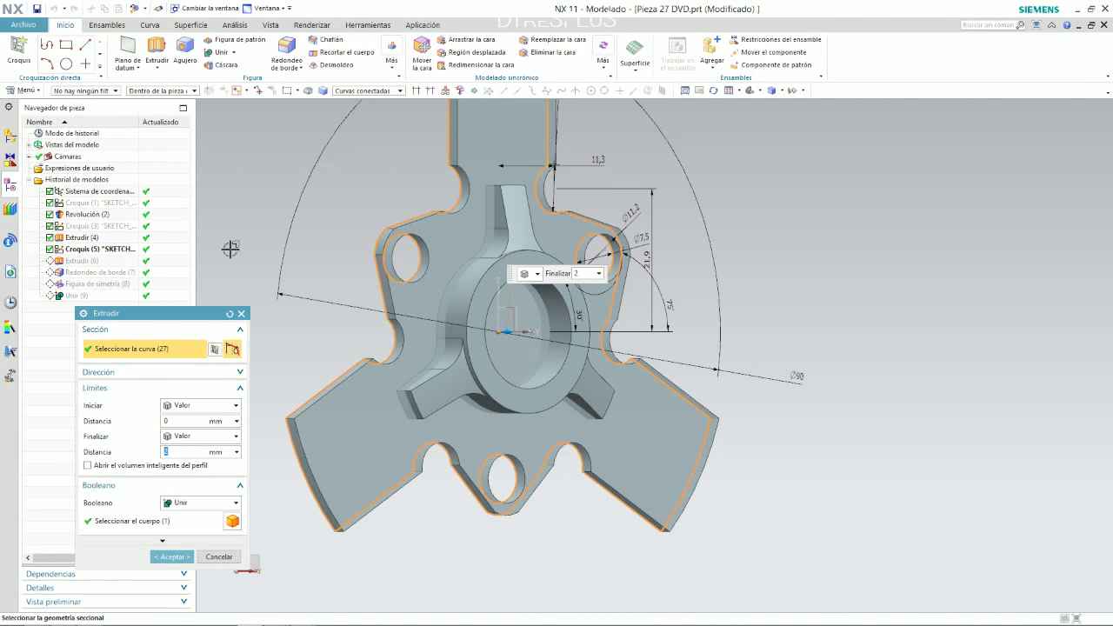
{"action": "left_click", "coordinate": [365, 92]}
{"action": "middle_click_drag", "start_coordinate": [377, 174], "coordinate": [562, 229]}
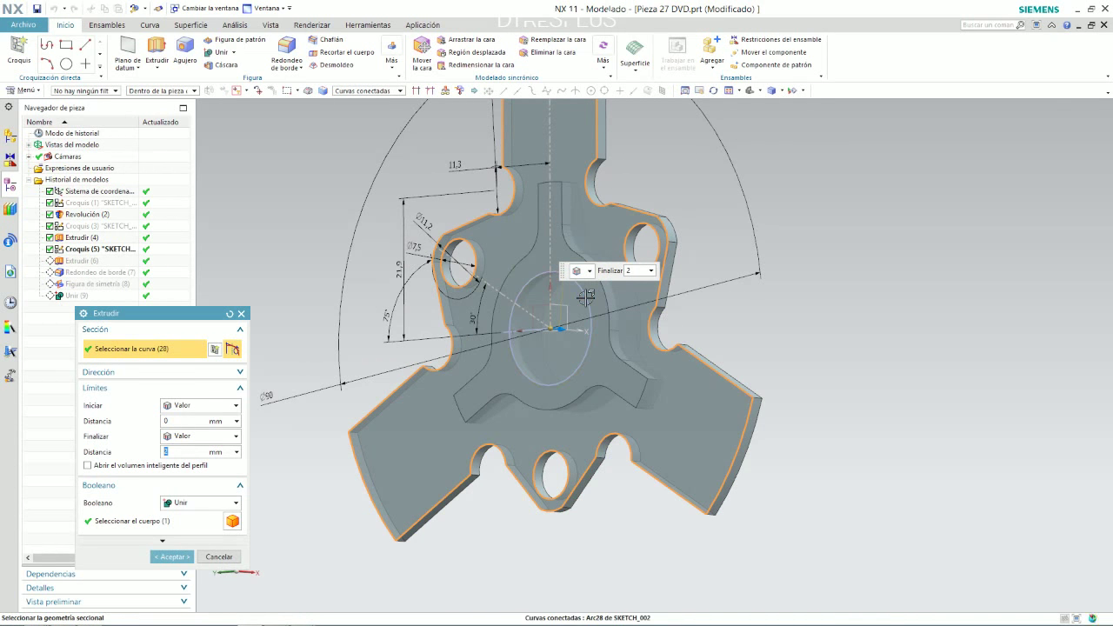
{"action": "left_click", "coordinate": [585, 300]}
{"action": "left_click", "coordinate": [172, 557]}
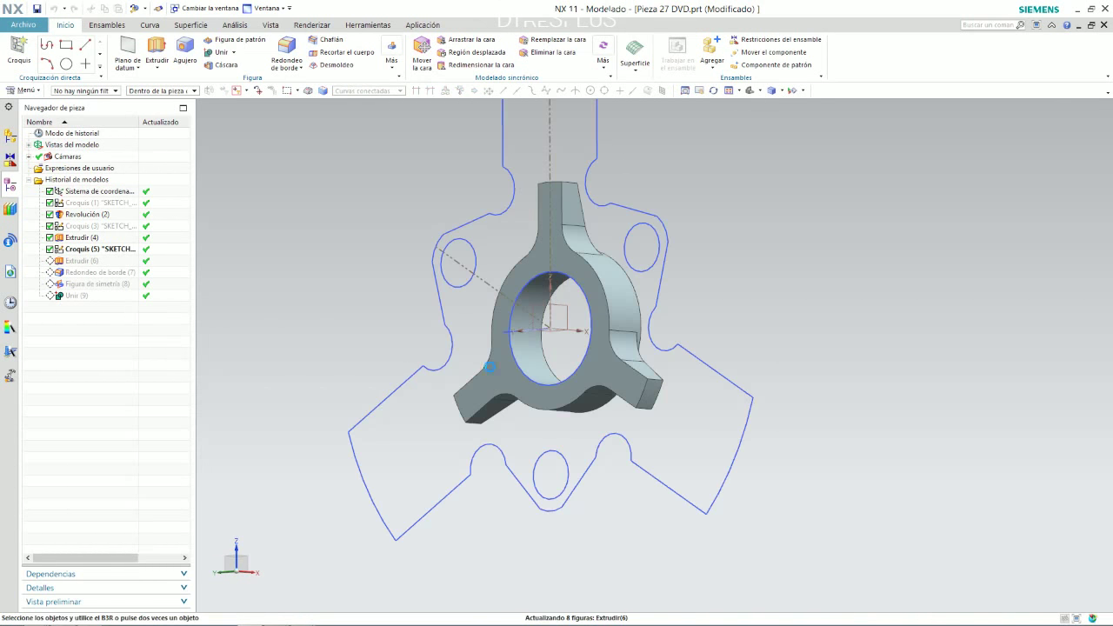
{"action": "mouse_move", "coordinate": [522, 339]}
{"action": "middle_mouse_down"}
{"action": "mouse_move", "coordinate": [385, 330]}
{"action": "mouse_move", "coordinate": [485, 288]}
{"action": "mouse_move", "coordinate": [452, 322]}
{"action": "mouse_move", "coordinate": [517, 317]}
{"action": "mouse_move", "coordinate": [426, 300]}
{"action": "mouse_move", "coordinate": [472, 244]}
{"action": "mouse_move", "coordinate": [606, 149]}
{"action": "middle_mouse_up"}
Step: Hide all sketch curves through the Show and Hide settings
{"action": "left_click", "coordinate": [633, 91]}
{"action": "left_click", "coordinate": [635, 149]}
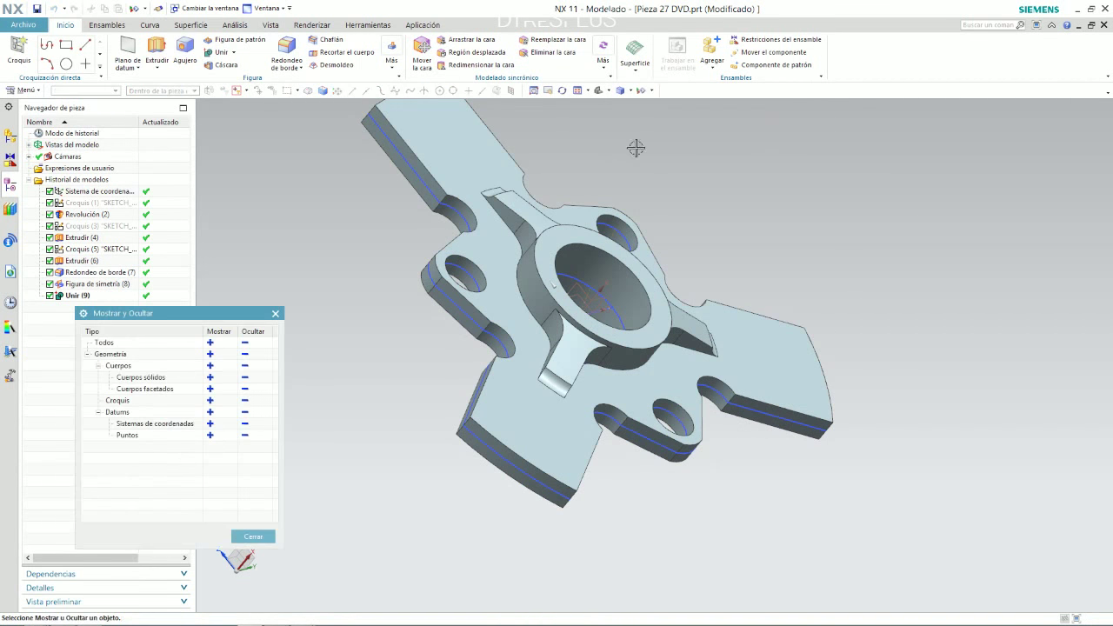
{"action": "left_click", "coordinate": [245, 400]}
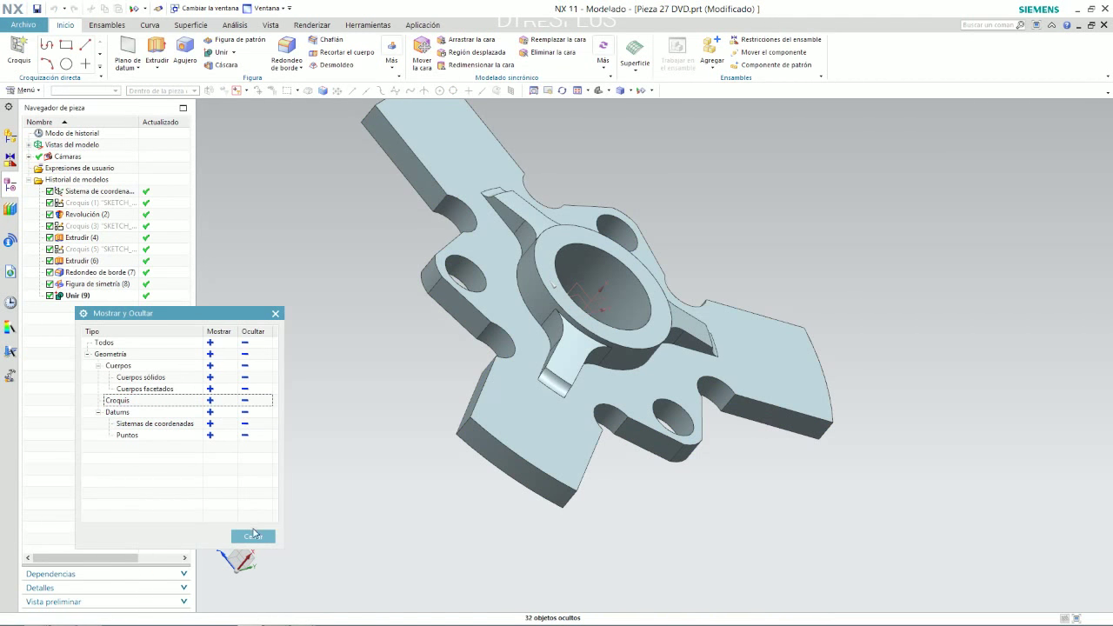
{"action": "left_click", "coordinate": [253, 536]}
{"action": "mouse_move", "coordinate": [395, 430]}
{"action": "middle_mouse_down"}
{"action": "mouse_move", "coordinate": [485, 300]}
{"action": "mouse_move", "coordinate": [387, 265]}
{"action": "middle_mouse_up"}
{"action": "mouse_move", "coordinate": [489, 270]}
{"action": "middle_mouse_down"}
{"action": "mouse_move", "coordinate": [491, 348]}
{"action": "mouse_move", "coordinate": [494, 293]}
{"action": "middle_mouse_up"}
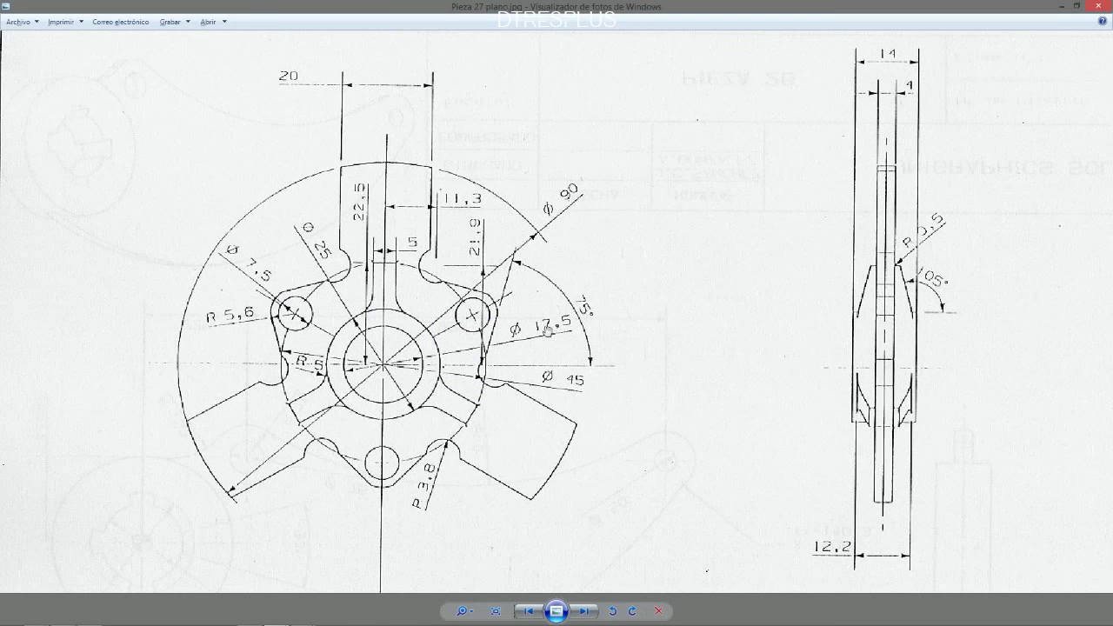
Step: Zoom out the Pieza 27 drawing to show the whole sheet and title block
{"action": "scroll", "coordinate": [601, 338], "scroll_direction": "down", "scroll_amount": 3}
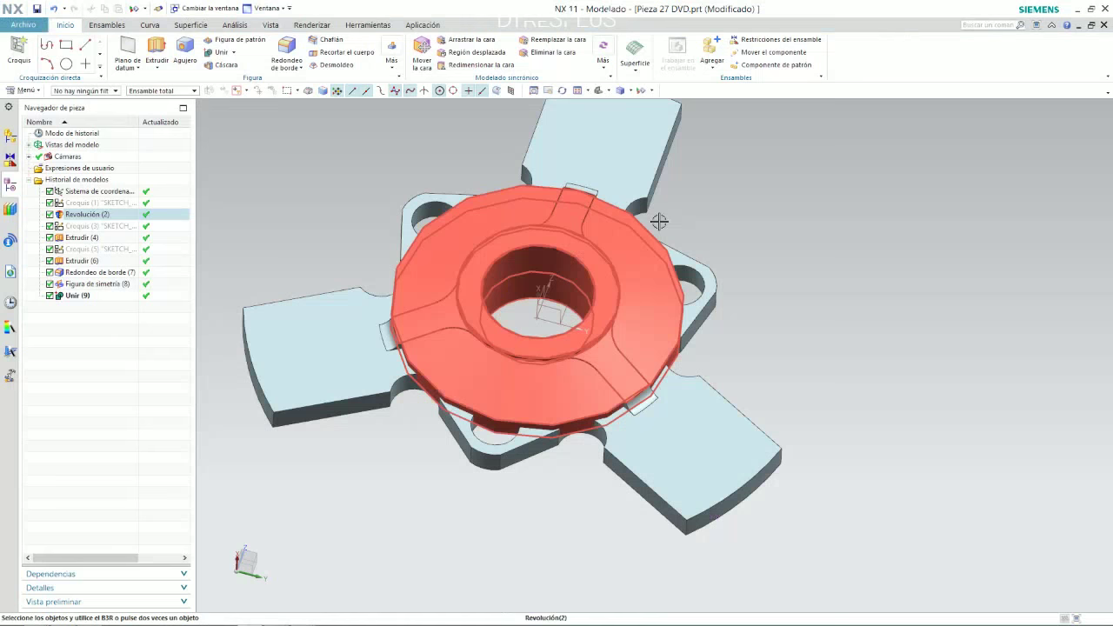
Step: Change the Redondeo de borde (7) fillet radius to 0.5 mm
{"action": "left_click", "coordinate": [389, 334]}
{"action": "double_click", "coordinate": [389, 334]}
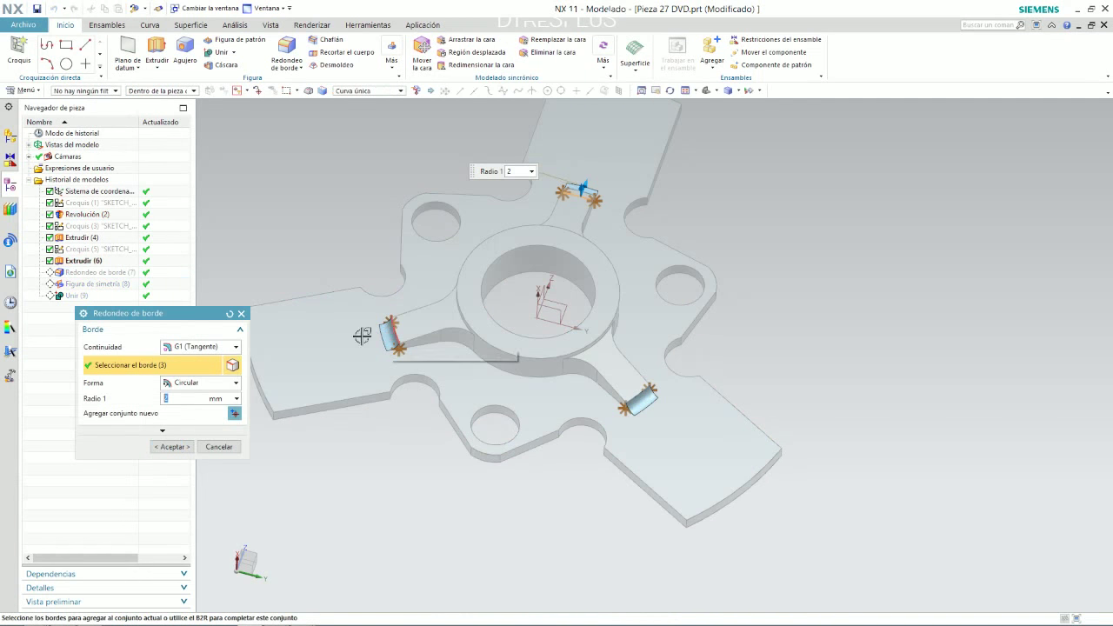
{"action": "type", "text": "0.5"}
{"action": "key", "text": "Return"}
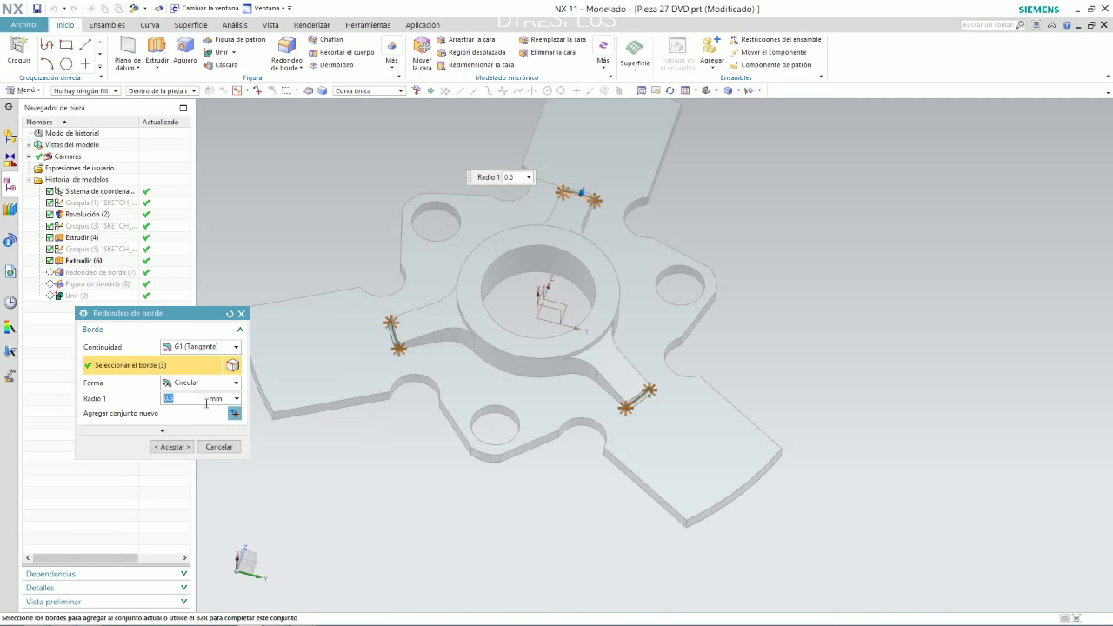
{"action": "left_click", "coordinate": [173, 447]}
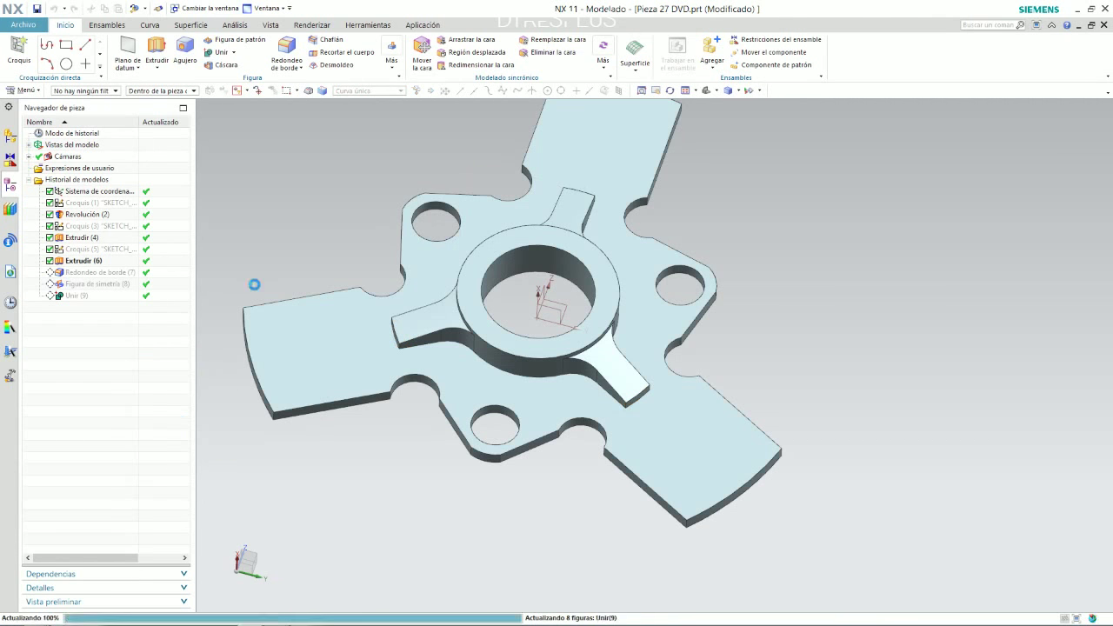
{"action": "middle_click_drag", "start_coordinate": [361, 227], "coordinate": [373, 204]}
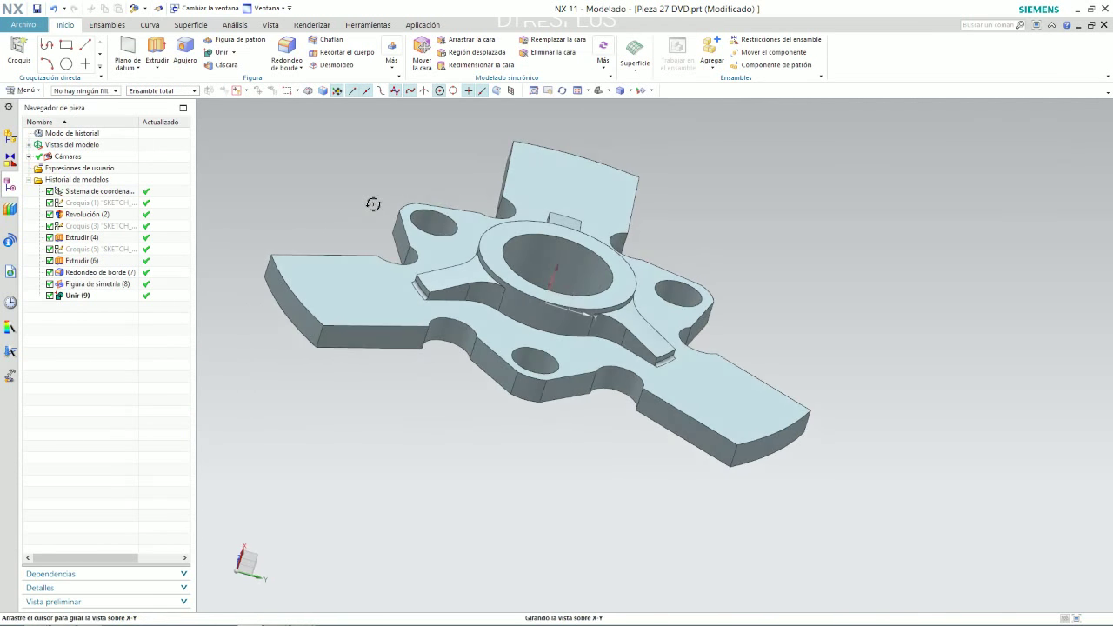
Step: Add two more tangent edge chains to the fillet using the Curvas tangentes filter
{"action": "double_click", "coordinate": [88, 275]}
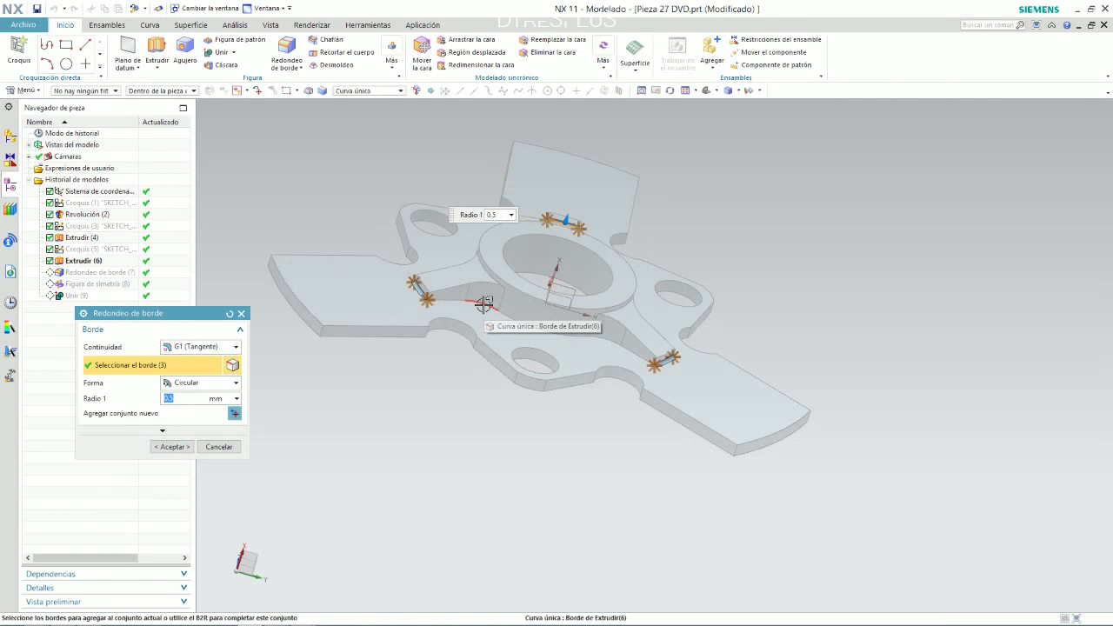
{"action": "left_click", "coordinate": [483, 304]}
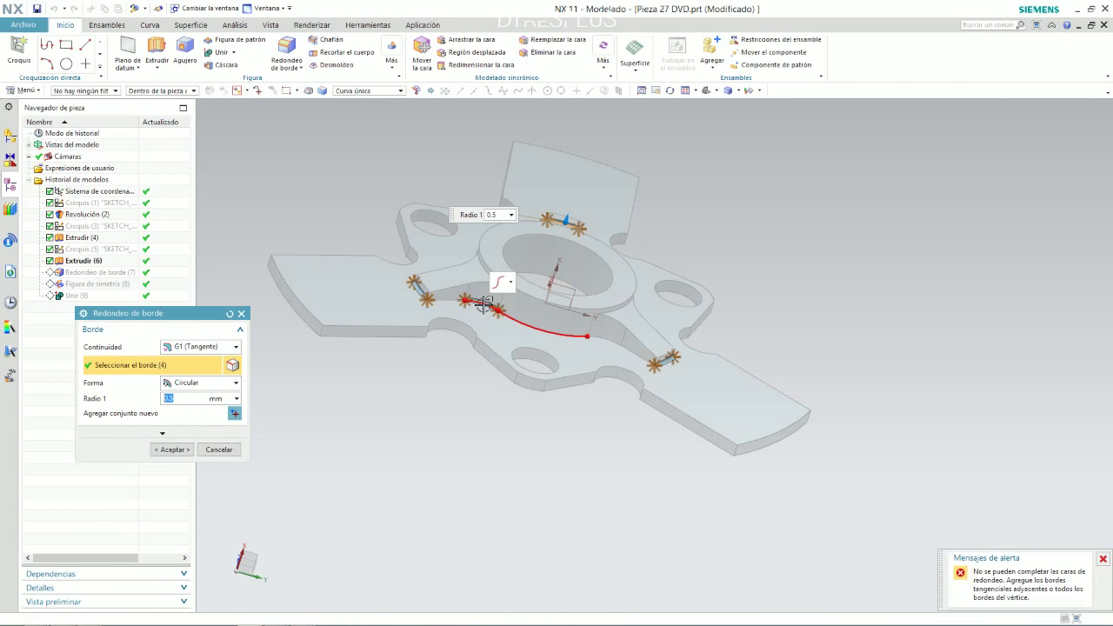
{"action": "left_click", "coordinate": [372, 92]}
{"action": "left_click", "coordinate": [374, 108]}
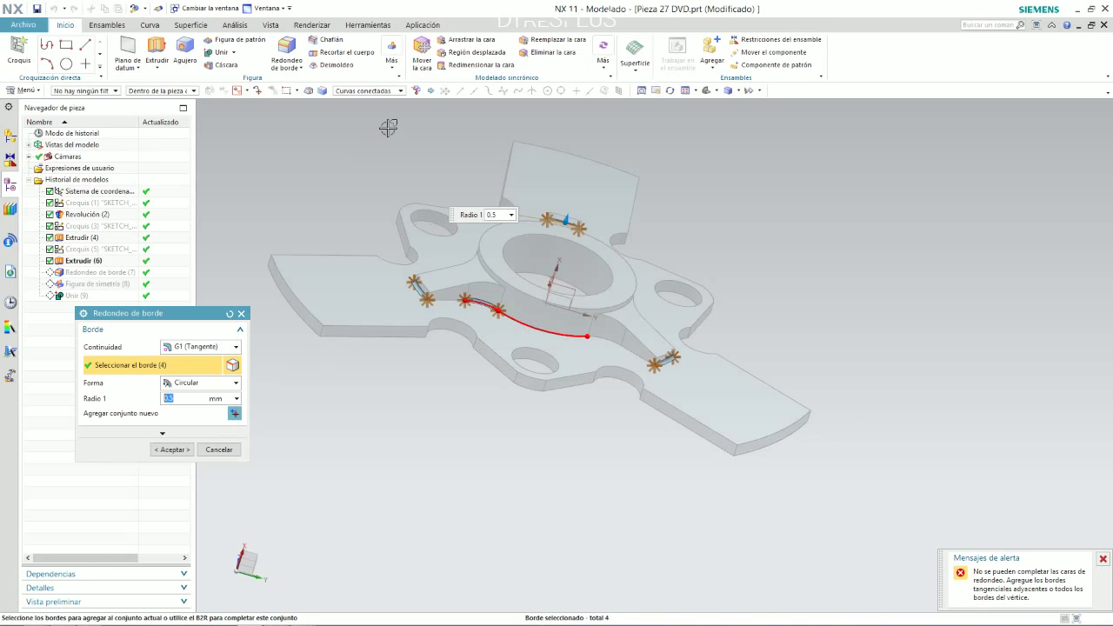
{"action": "left_click", "coordinate": [386, 91]}
{"action": "left_click", "coordinate": [383, 119]}
{"action": "left_click", "coordinate": [481, 300], "text": "shift"}
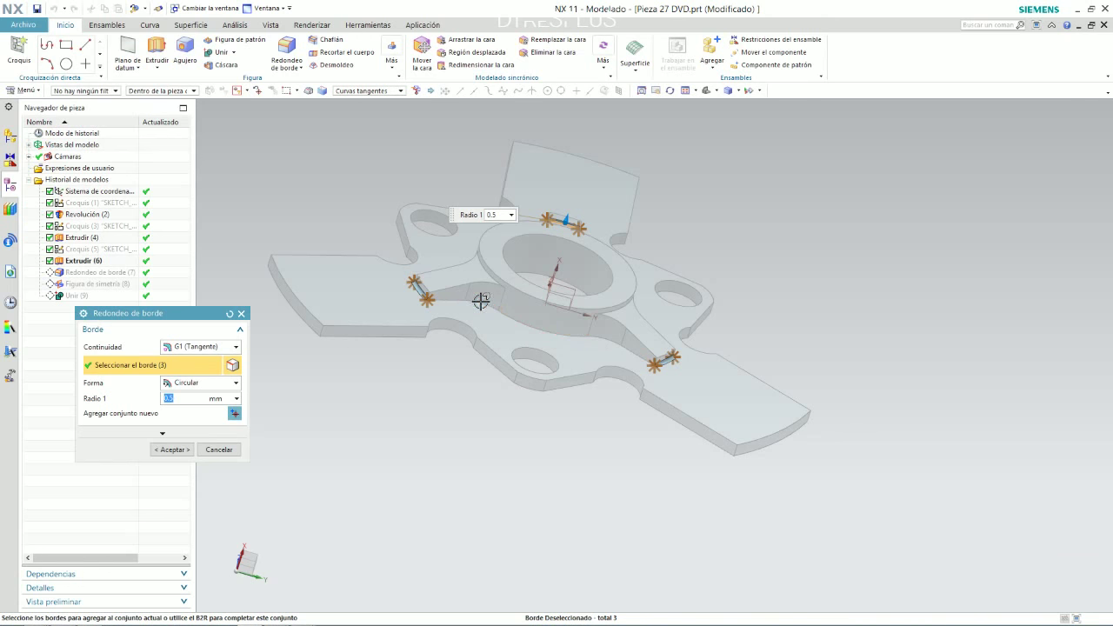
{"action": "left_click", "coordinate": [521, 314]}
{"action": "middle_click_drag", "start_coordinate": [464, 227], "coordinate": [478, 247]}
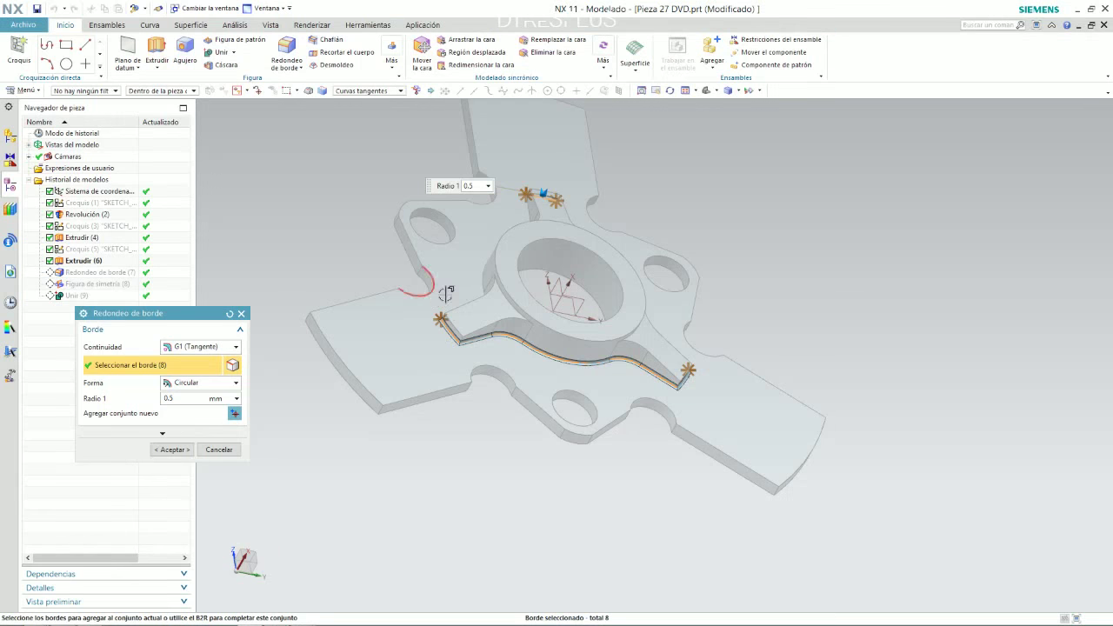
{"action": "middle_click_drag", "start_coordinate": [496, 366], "coordinate": [528, 333]}
{"action": "left_click", "coordinate": [530, 262]}
{"action": "middle_click_drag", "start_coordinate": [544, 233], "coordinate": [561, 206]}
Step: Apply the 0.5 mm edge fillet, inspect the part, and compare it with the Pieza 27 drawing
{"action": "left_click", "coordinate": [171, 449]}
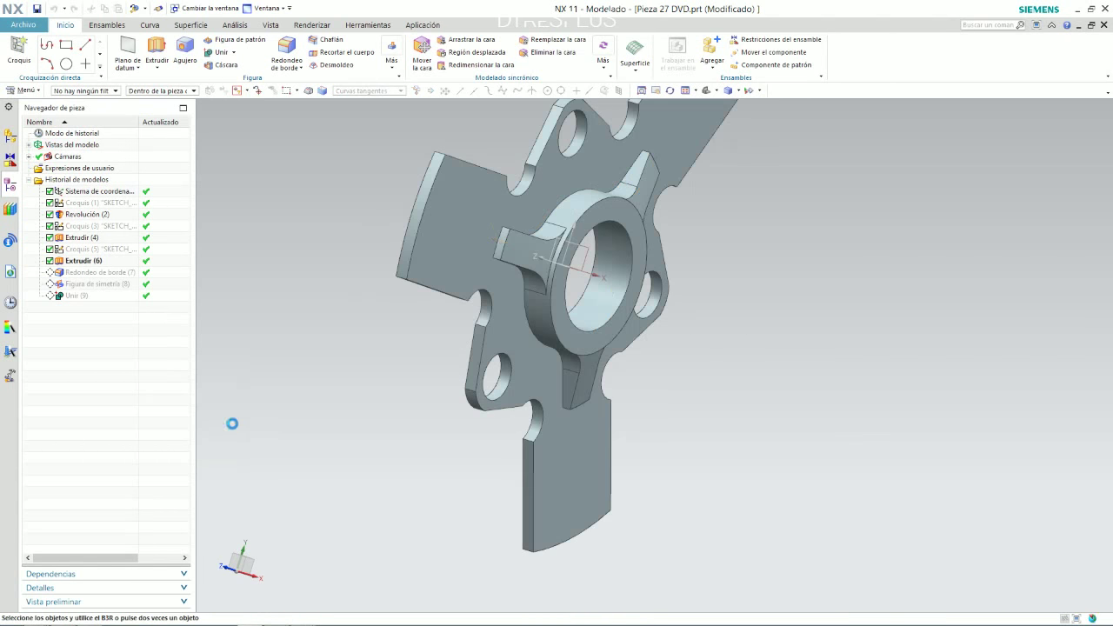
{"action": "mouse_move", "coordinate": [328, 325]}
{"action": "middle_mouse_down"}
{"action": "mouse_move", "coordinate": [513, 222]}
{"action": "mouse_move", "coordinate": [573, 244]}
{"action": "mouse_move", "coordinate": [591, 322]}
{"action": "mouse_move", "coordinate": [579, 315]}
{"action": "middle_mouse_up"}
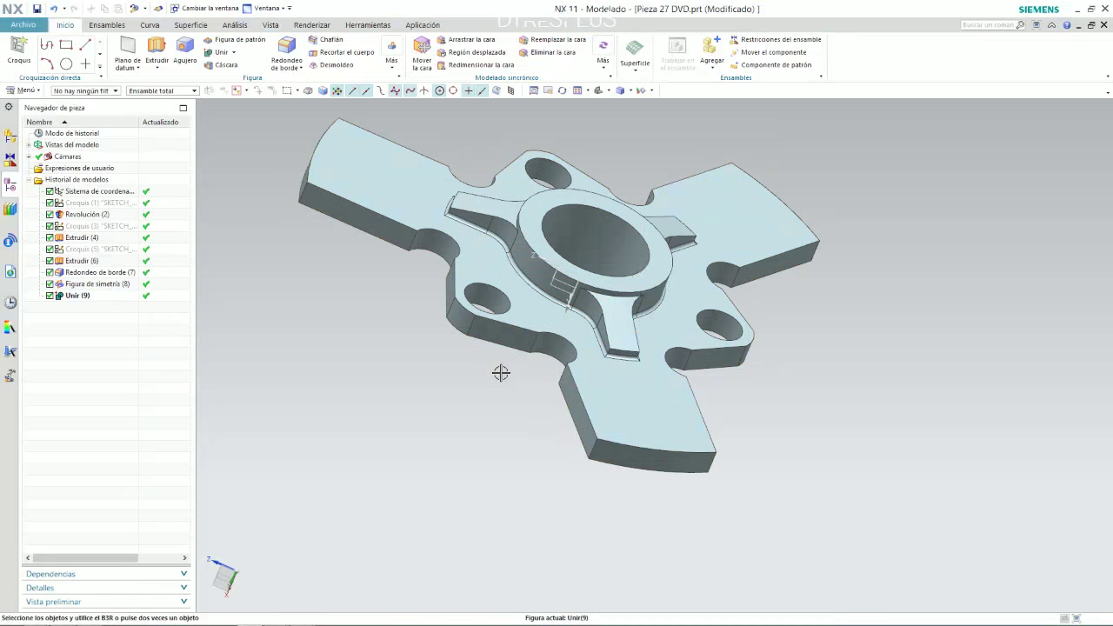
{"action": "mouse_move", "coordinate": [514, 373]}
{"action": "middle_mouse_down"}
{"action": "mouse_move", "coordinate": [504, 331]}
{"action": "mouse_move", "coordinate": [571, 388]}
{"action": "mouse_move", "coordinate": [548, 401]}
{"action": "middle_mouse_up"}
{"action": "key", "text": "alt+Tab"}
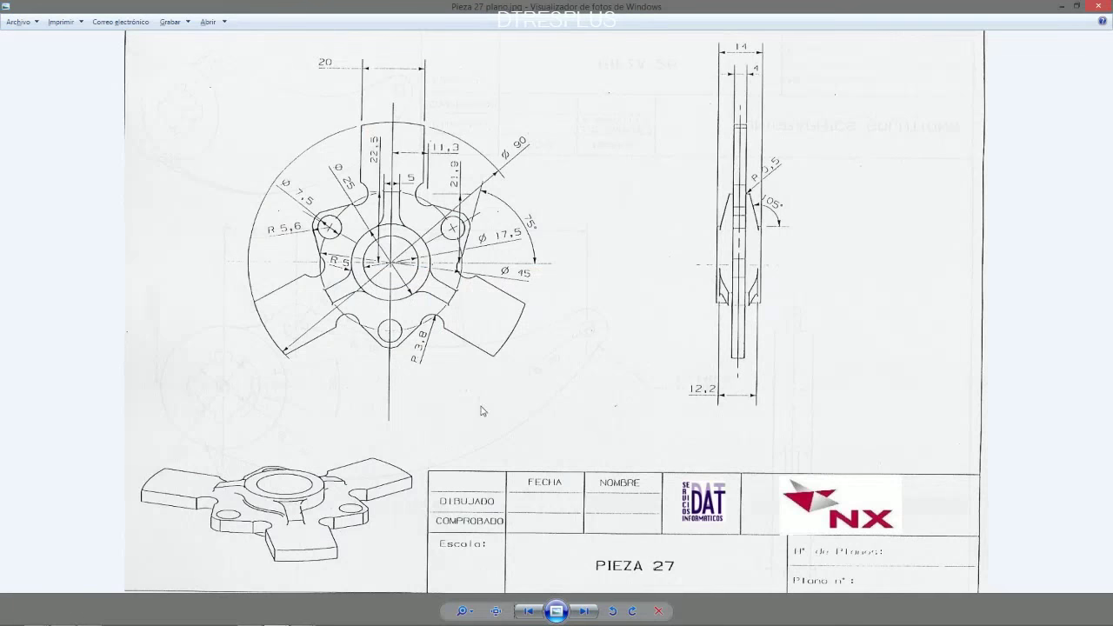